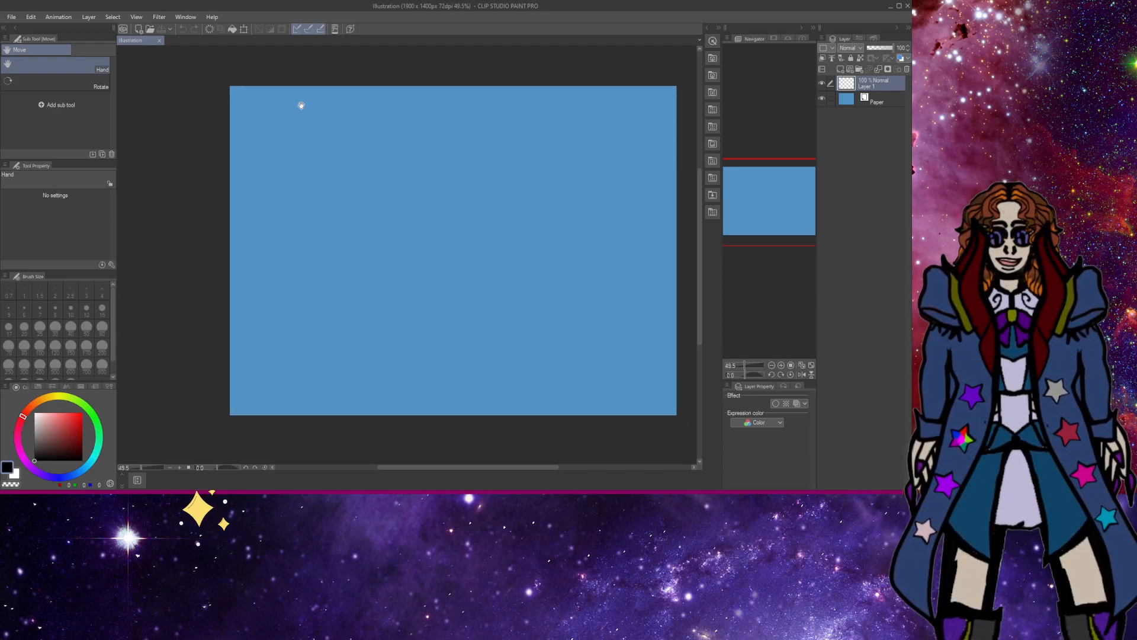
left_click_drag(418, 141, 367, 127)
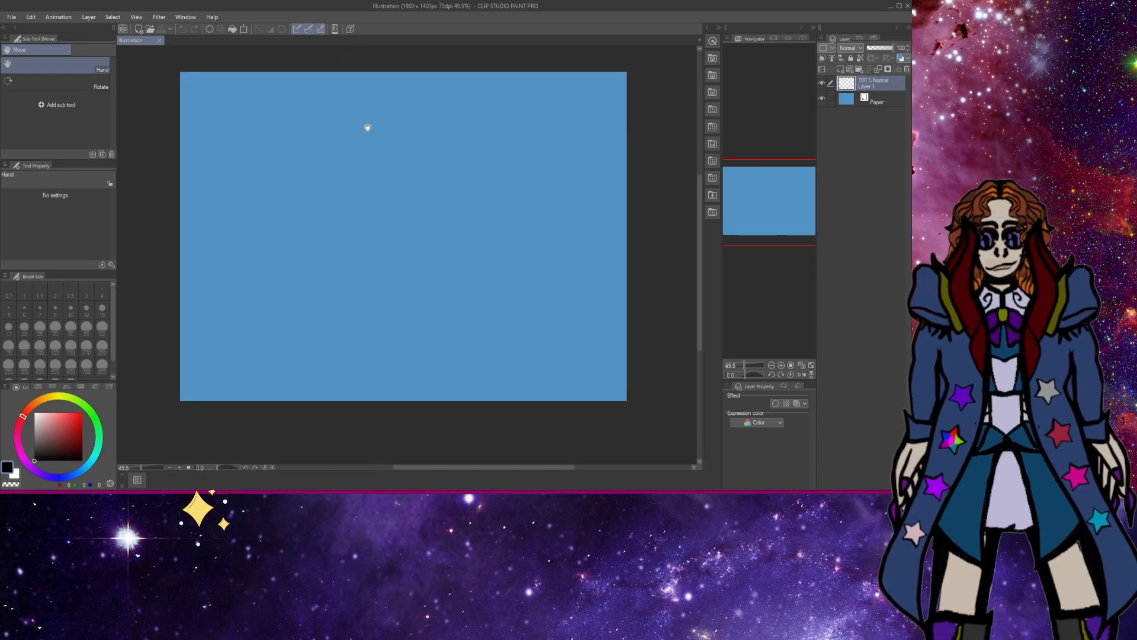
left_click(712, 128)
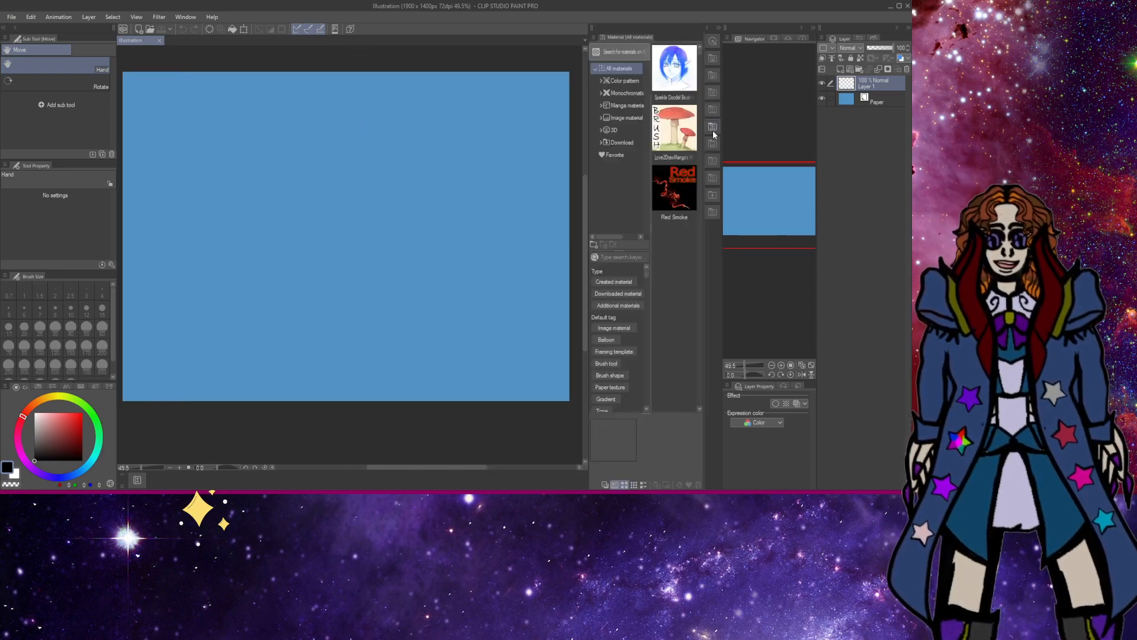
left_click(713, 130)
left_click_drag(604, 172, 611, 164)
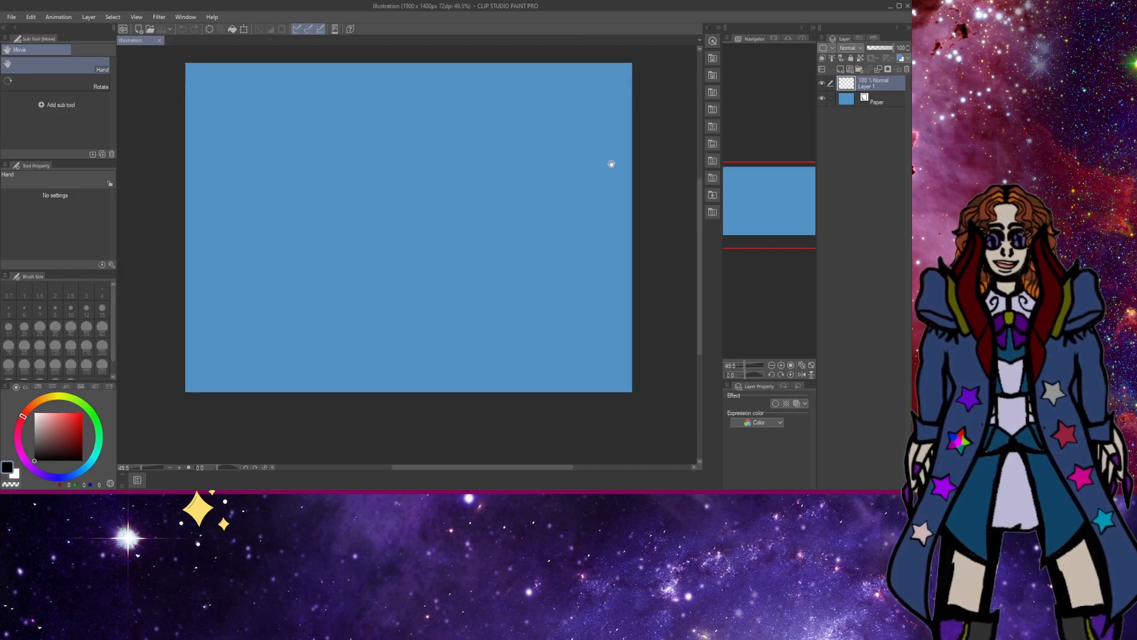
scroll(609, 162, "down", 1)
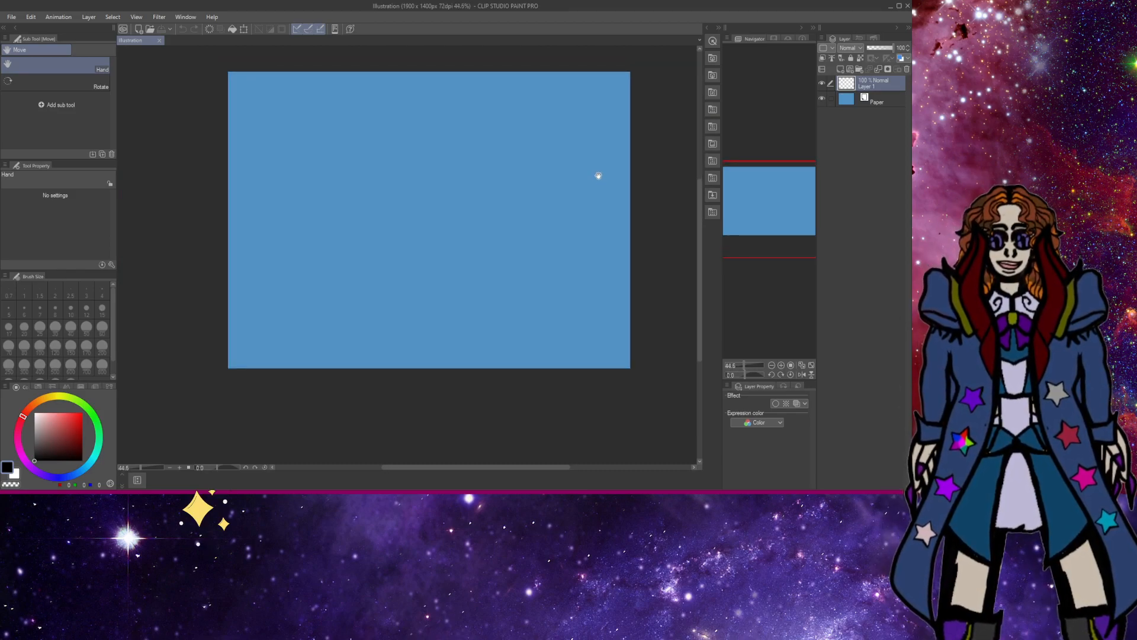
left_click_drag(597, 175, 592, 179)
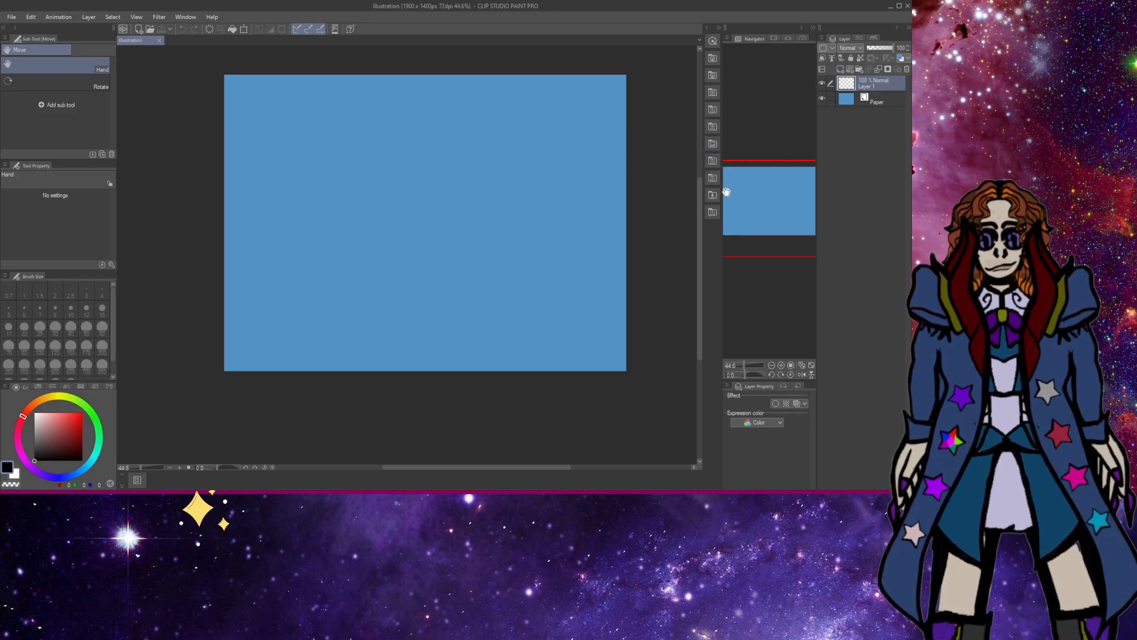
Look through the material library's folders, including the image materials.
left_click(715, 178)
left_click(715, 179)
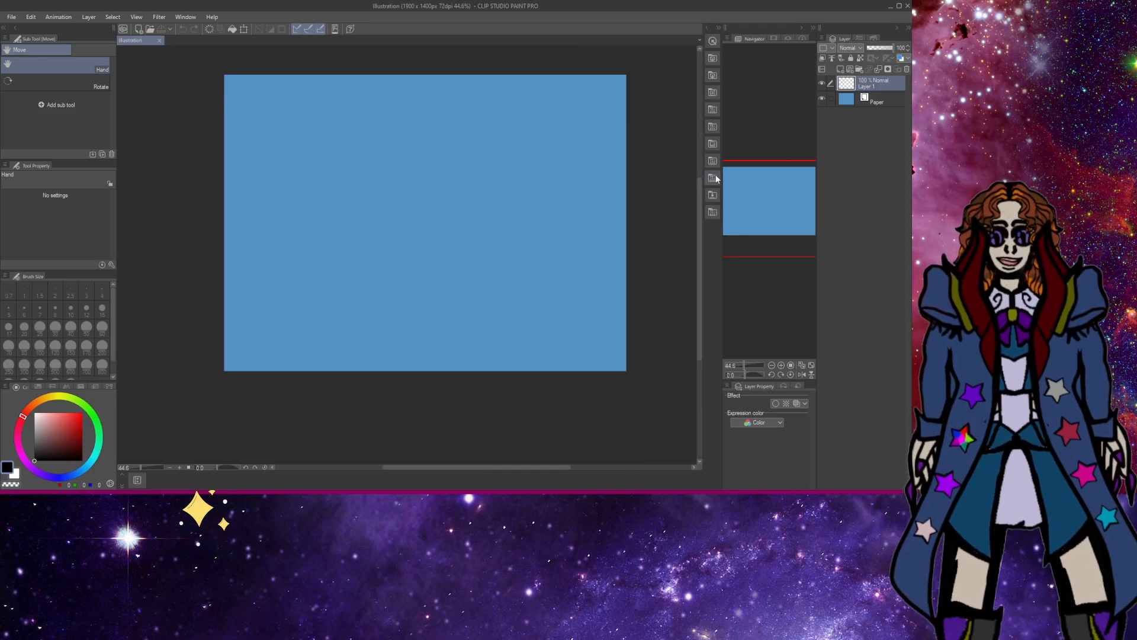
left_click(710, 164)
left_click(715, 164)
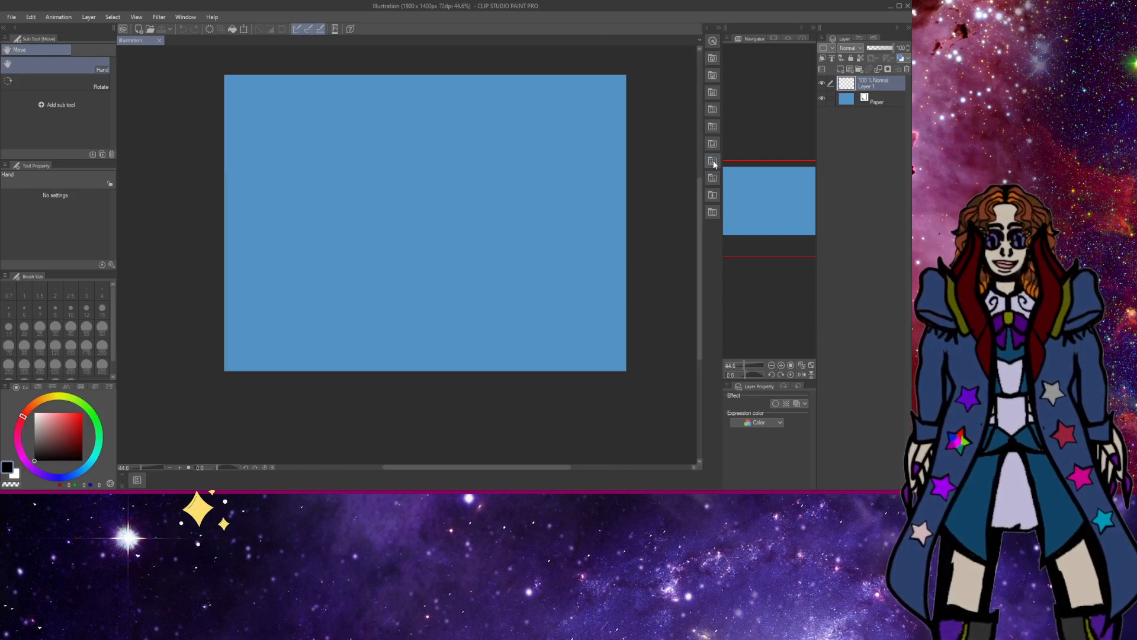
left_click(713, 148)
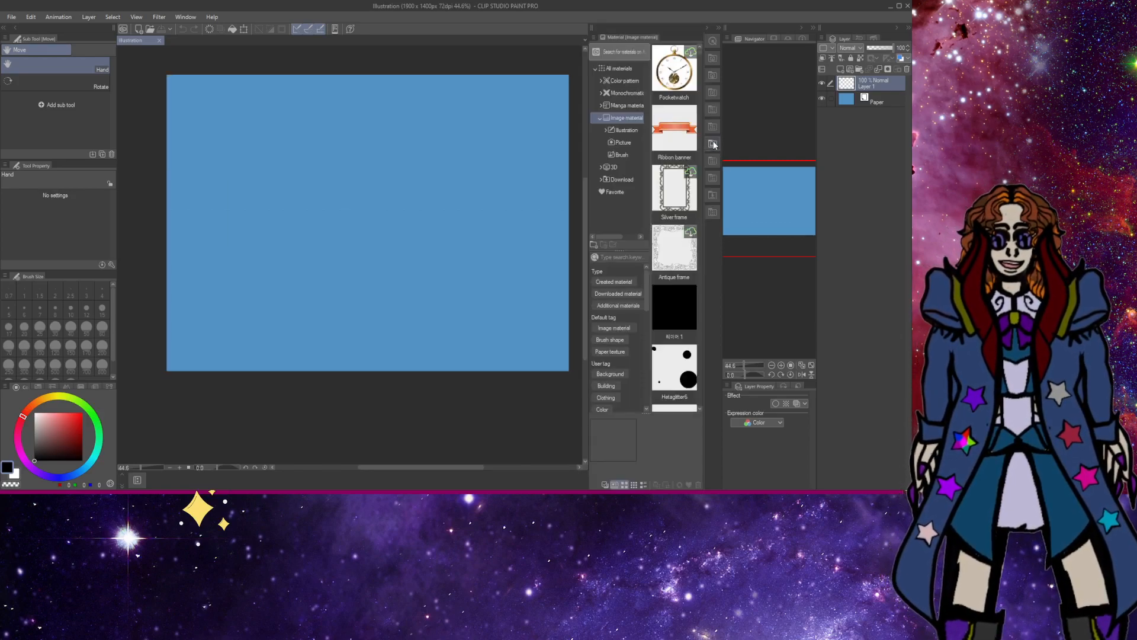
left_click(713, 146)
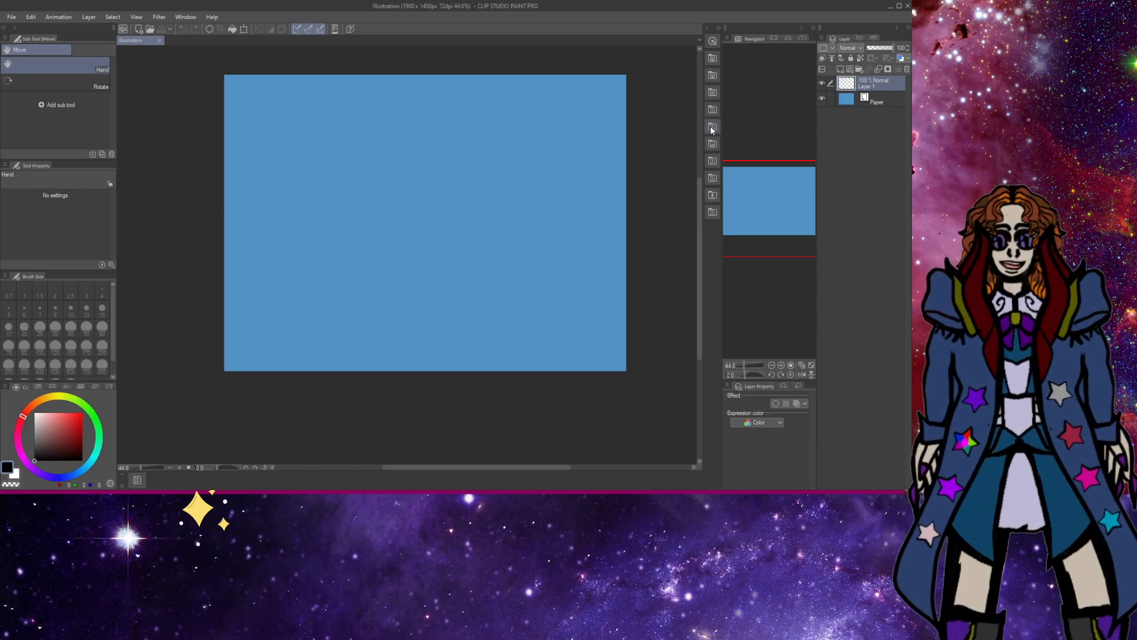
left_click(712, 128)
left_click(713, 128)
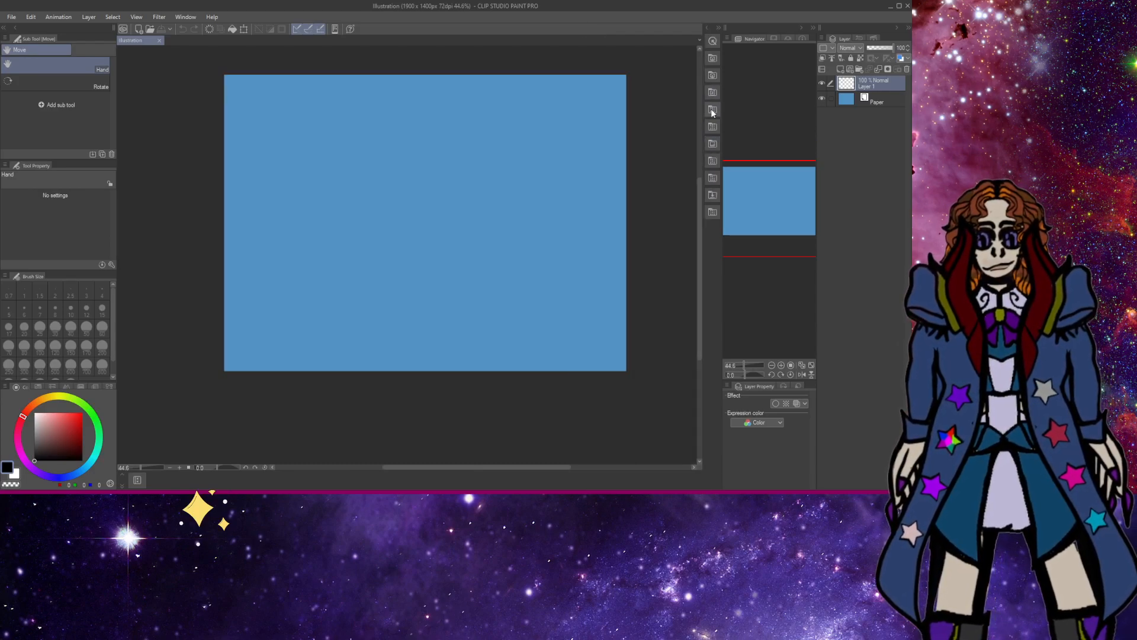
left_click(712, 112)
left_click(713, 110)
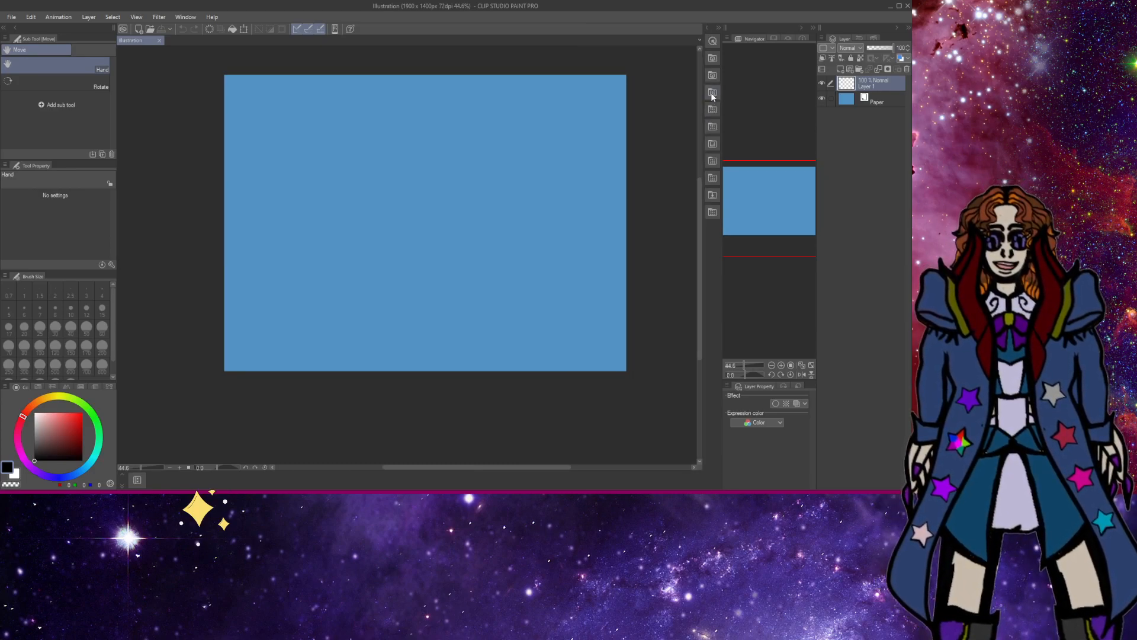
Browse the 3D materials from the head models through primitives and backgrounds to the 3D drawing figures.
left_click(713, 94)
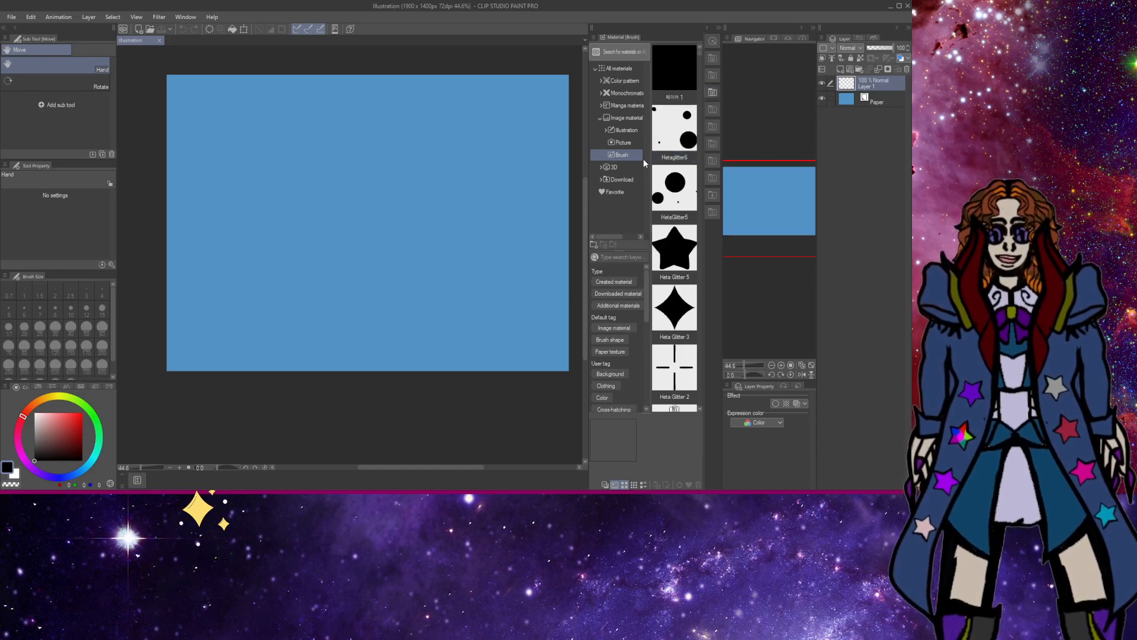
left_click(615, 168)
left_click(667, 198)
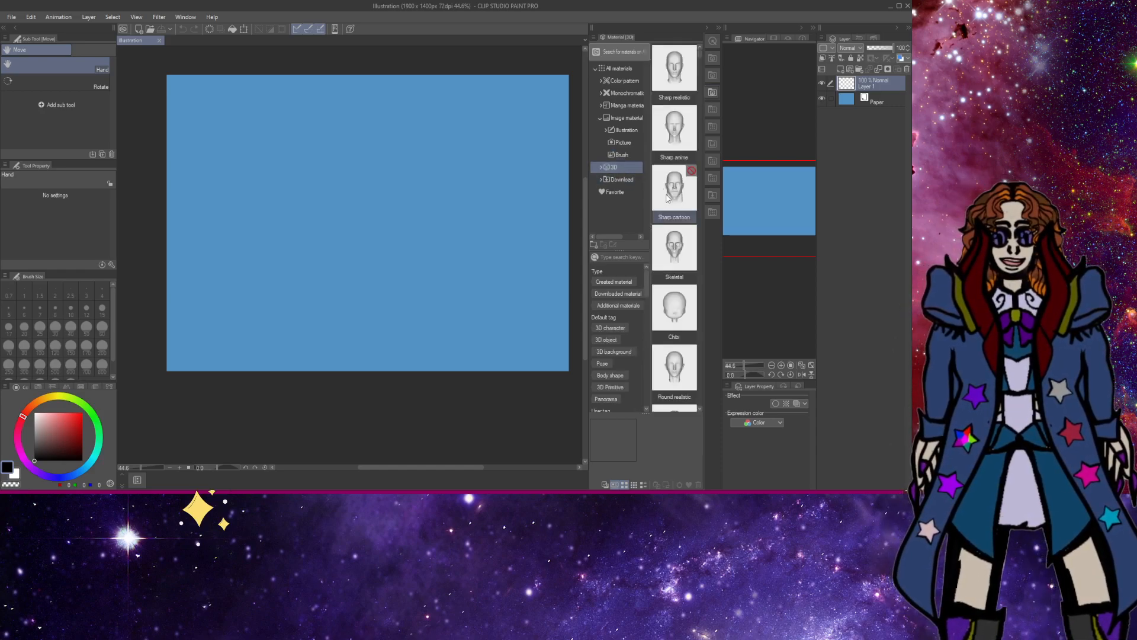
scroll(667, 216, "down", 2)
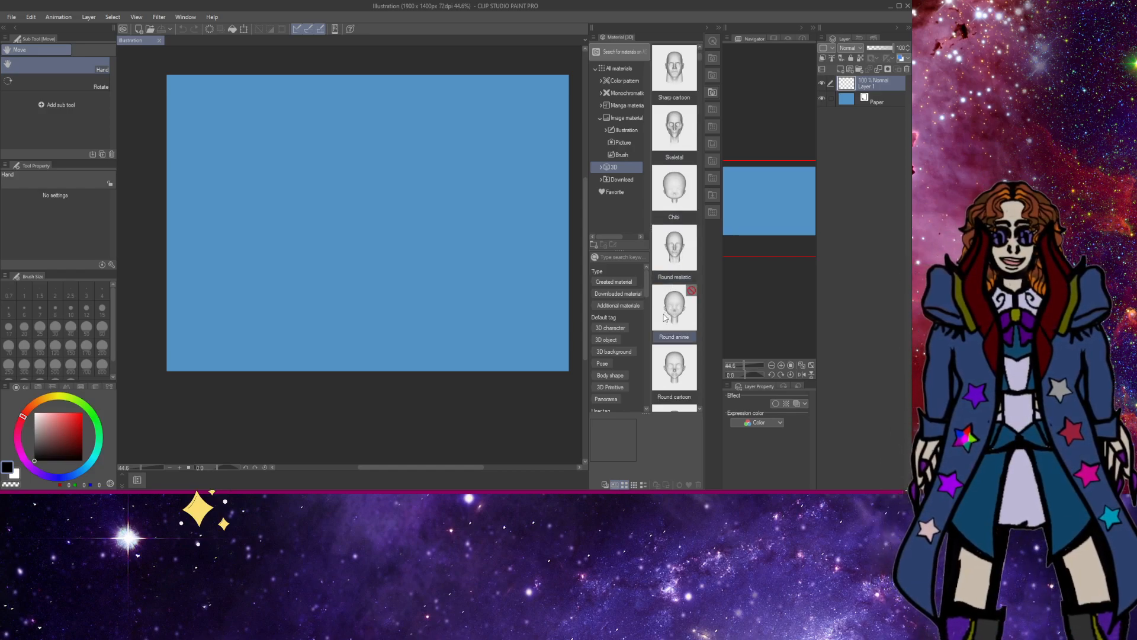
scroll(664, 320, "down", 5)
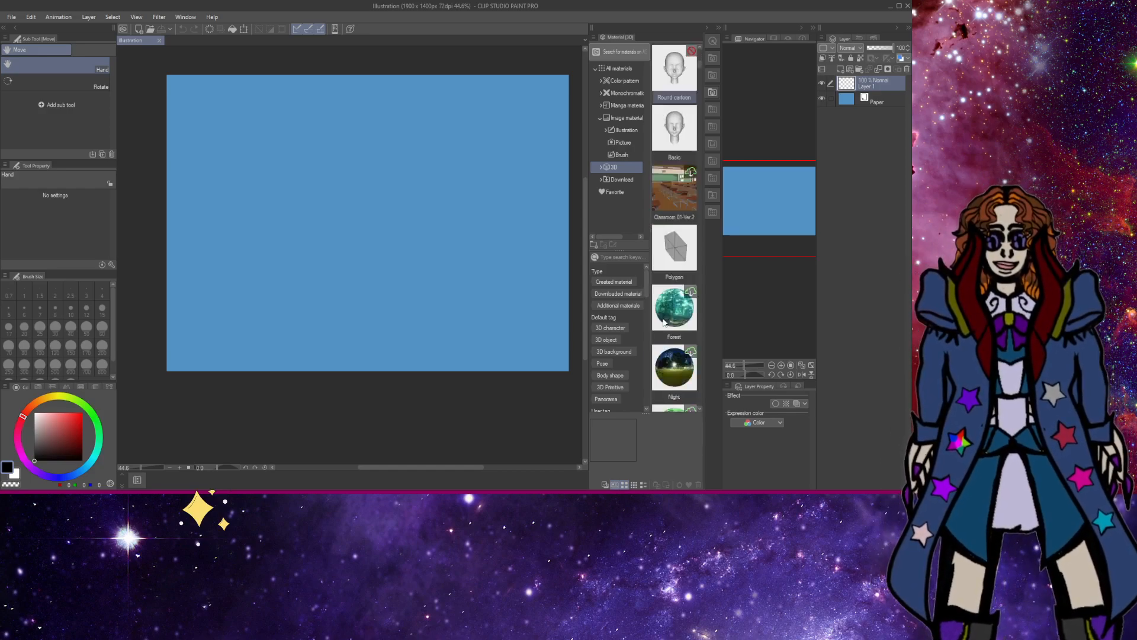
scroll(663, 322, "down", 12)
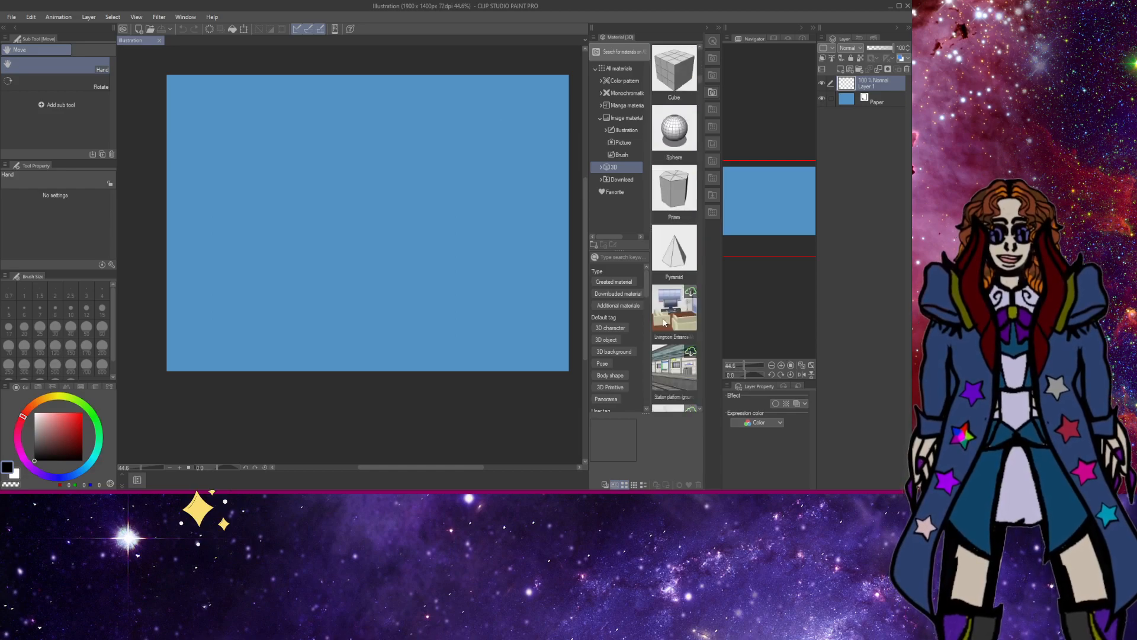
scroll(663, 321, "down", 5)
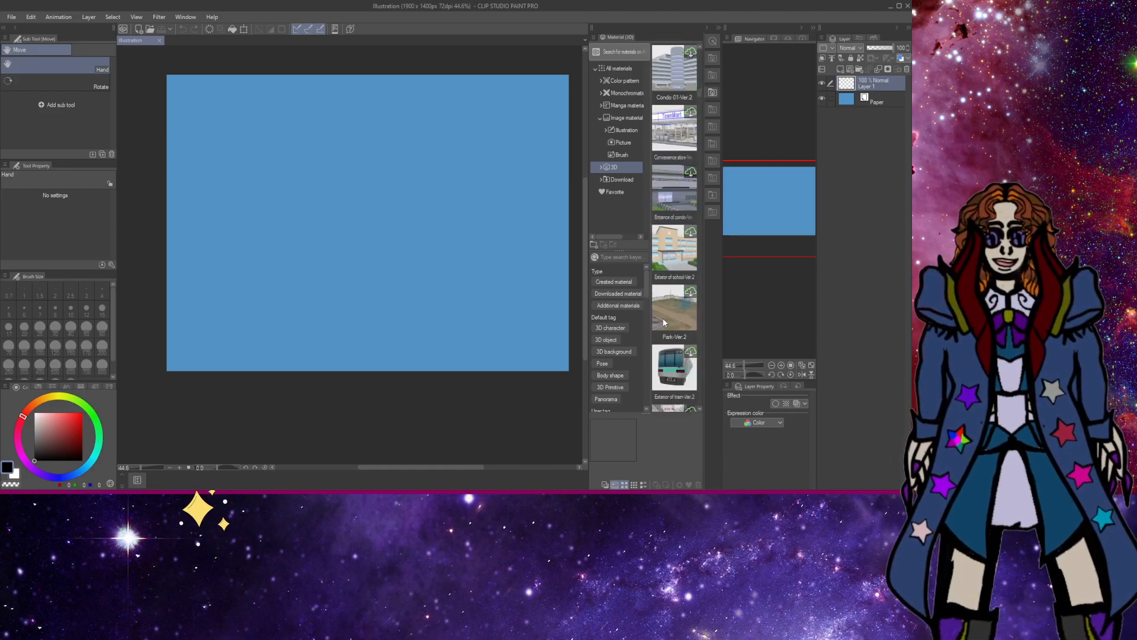
scroll(663, 322, "down", 8)
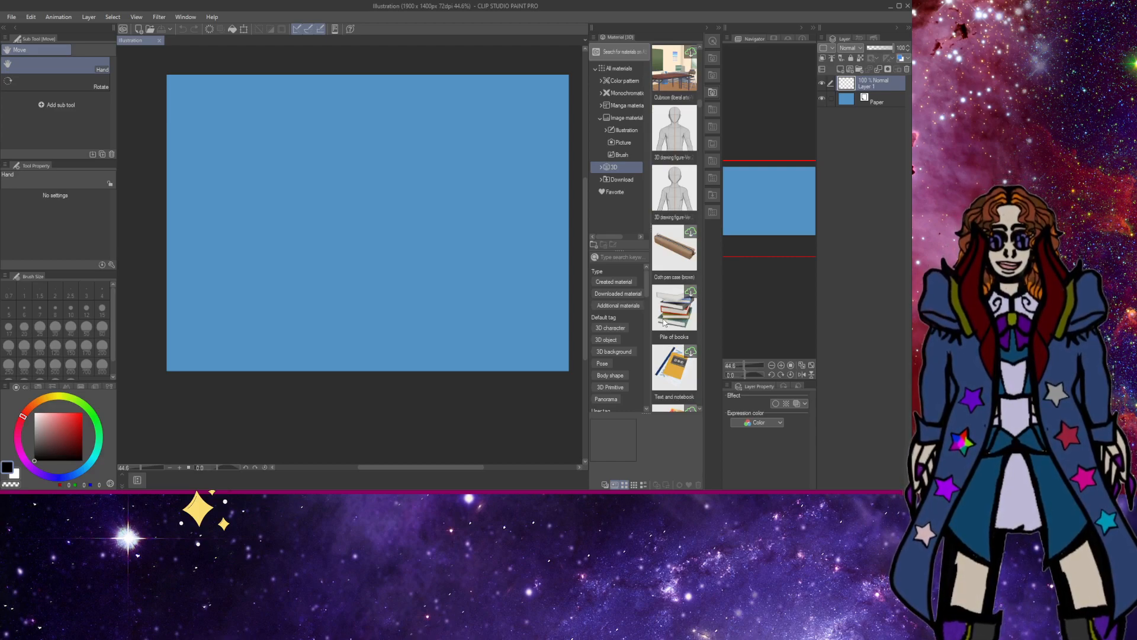
Add the male 3D drawing figure-Ver.2 from the 3D materials to the canvas.
left_click(660, 323)
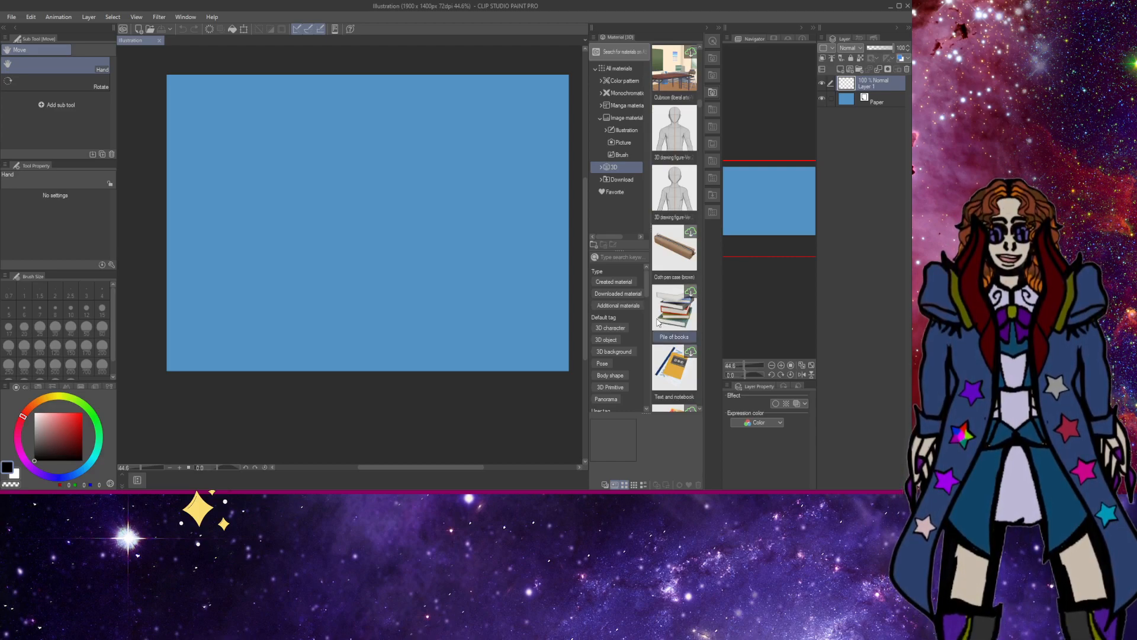
left_click(660, 259)
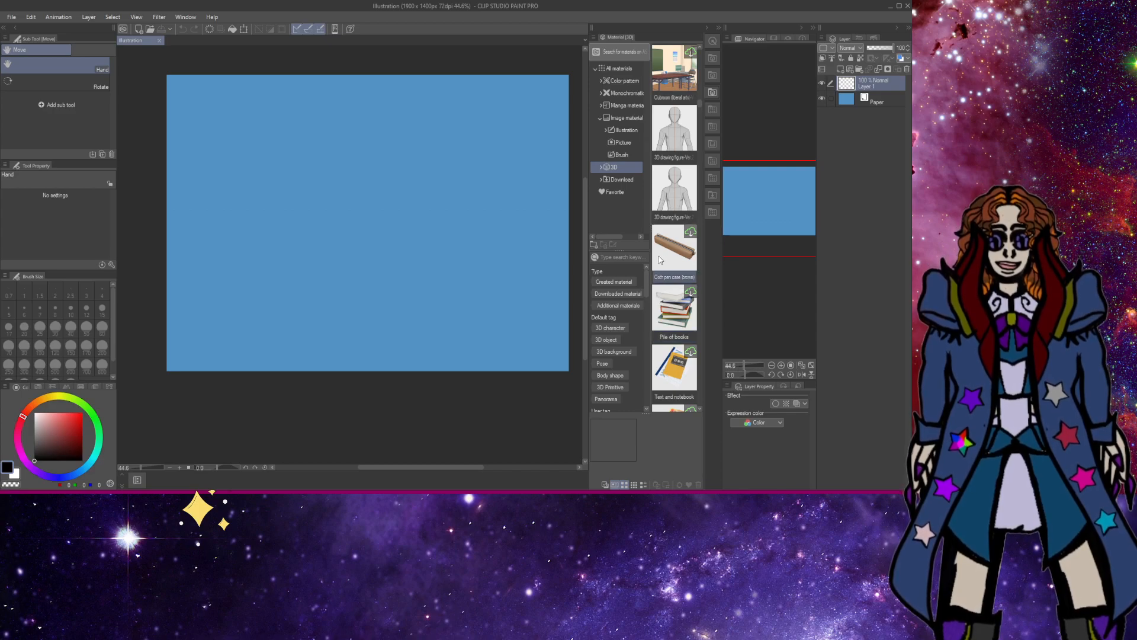
left_click(671, 198)
left_click(671, 161)
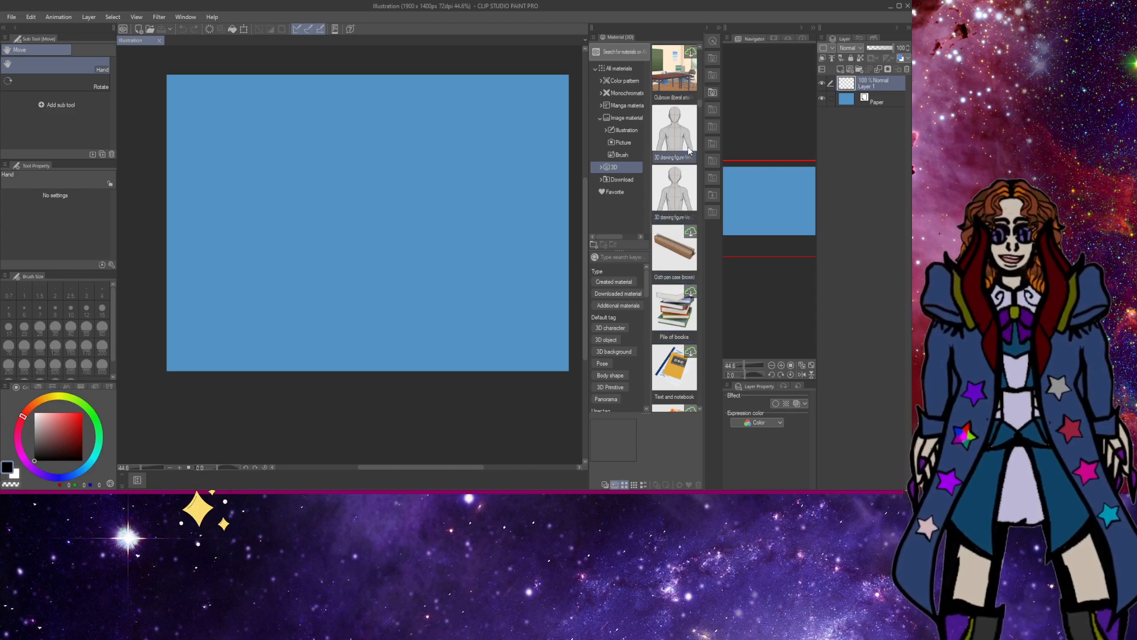
mouse_move(678, 135)
left_mouse_down()
mouse_move(290, 140)
mouse_move(256, 163)
left_mouse_up()
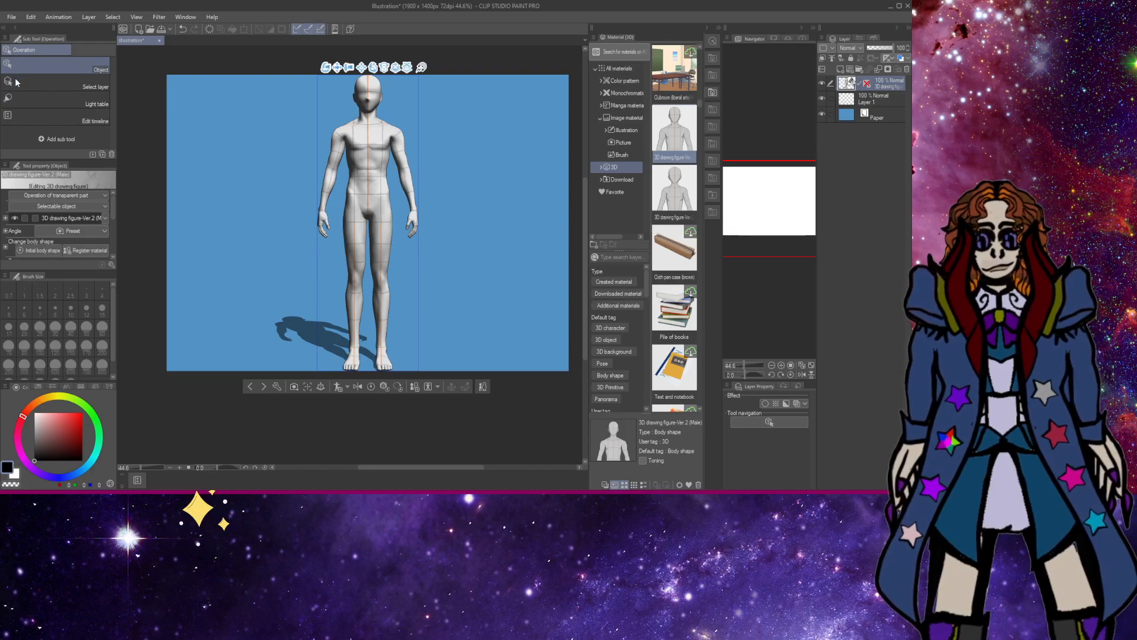
Move the 3D figure's layer to the left part of the canvas.
key("k")
left_click_drag(361, 140, 285, 147)
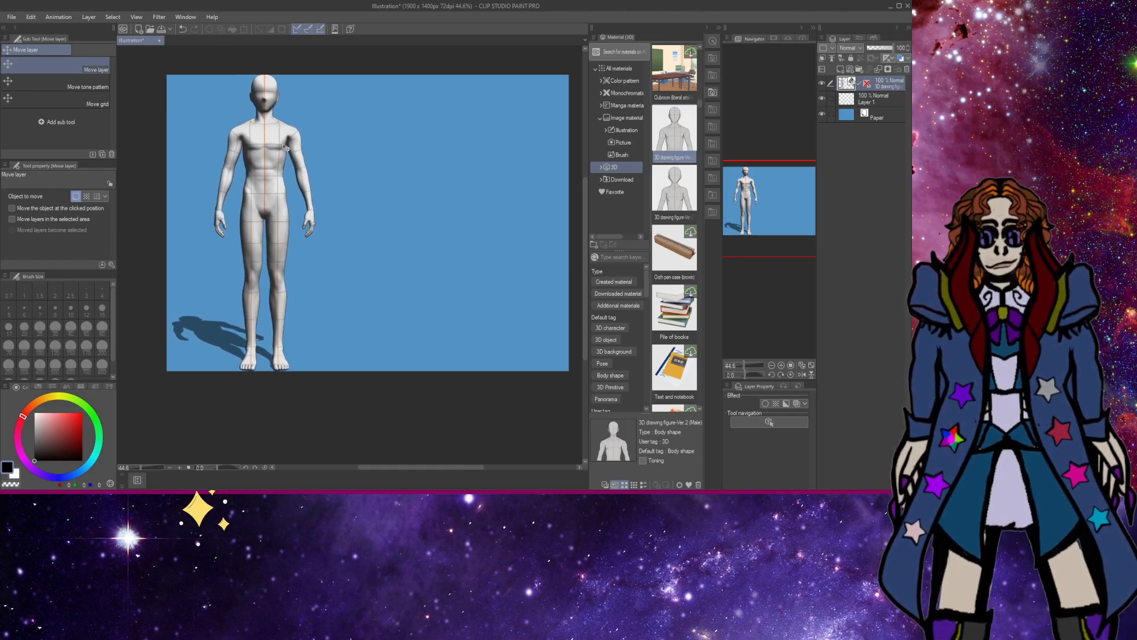
left_click(286, 151, "alt")
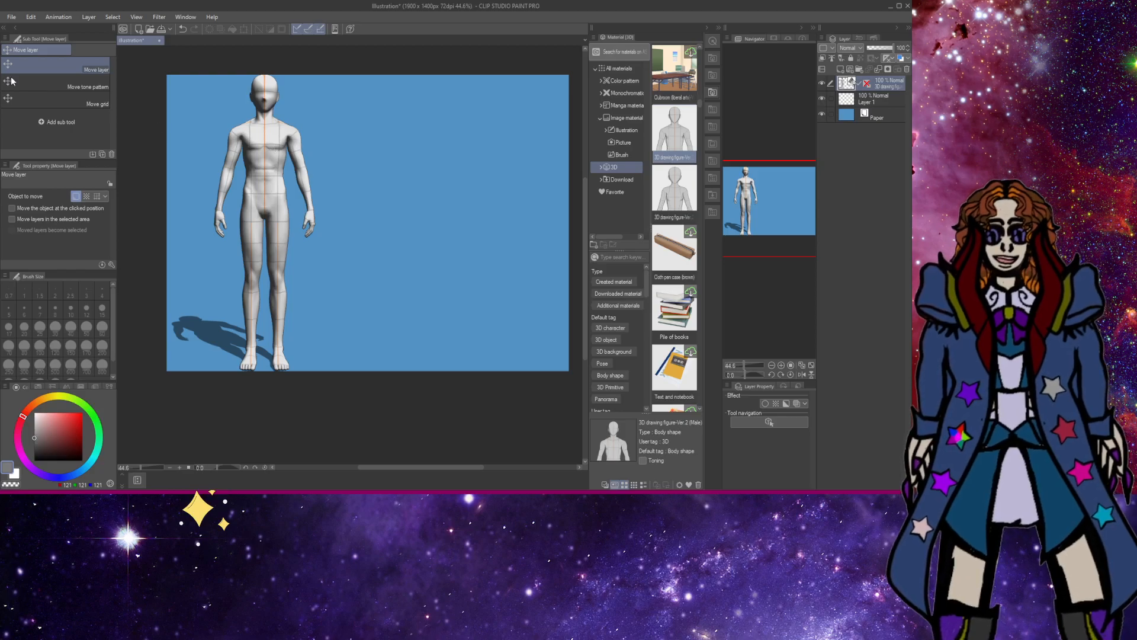
Bend and twist the 3D figure's torso at the waist with the Object operation tool.
key("h")
mouse_move(263, 160)
left_mouse_down()
mouse_move(276, 156)
mouse_move(264, 153)
left_mouse_up()
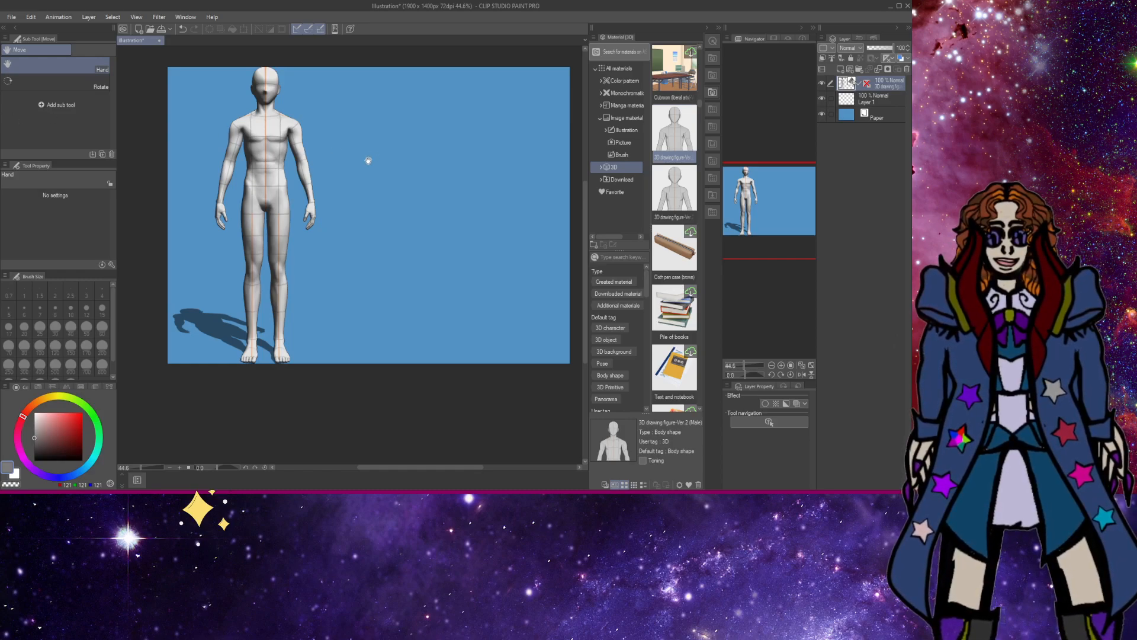
left_click_drag(310, 177, 317, 172)
left_click(317, 172, "alt")
left_click(322, 165, "alt")
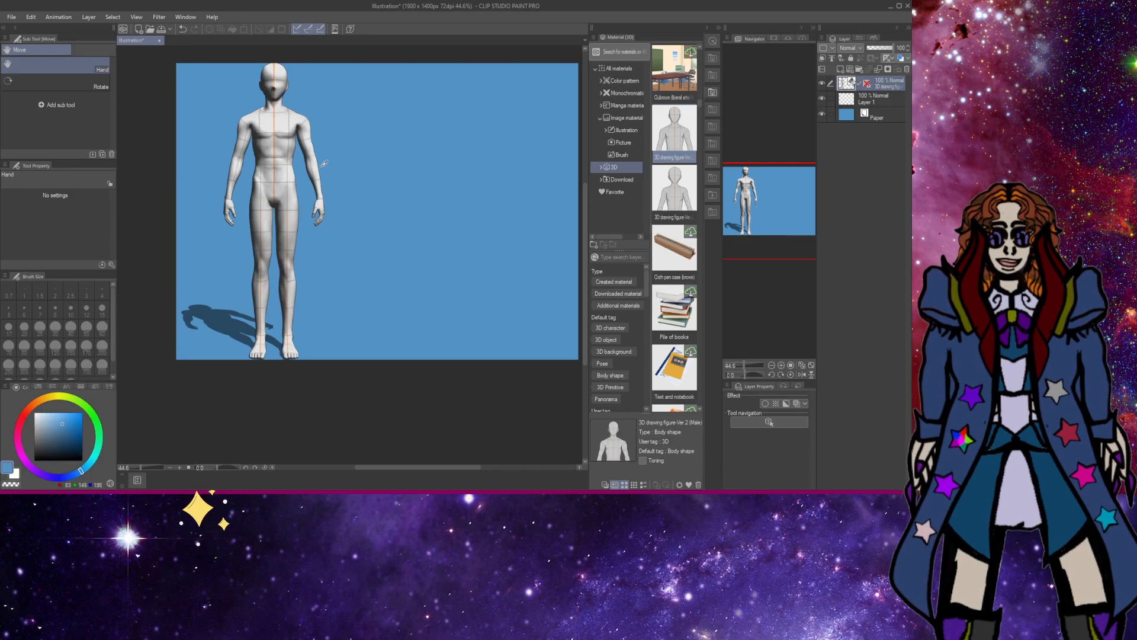
scroll(269, 178, "up", 5)
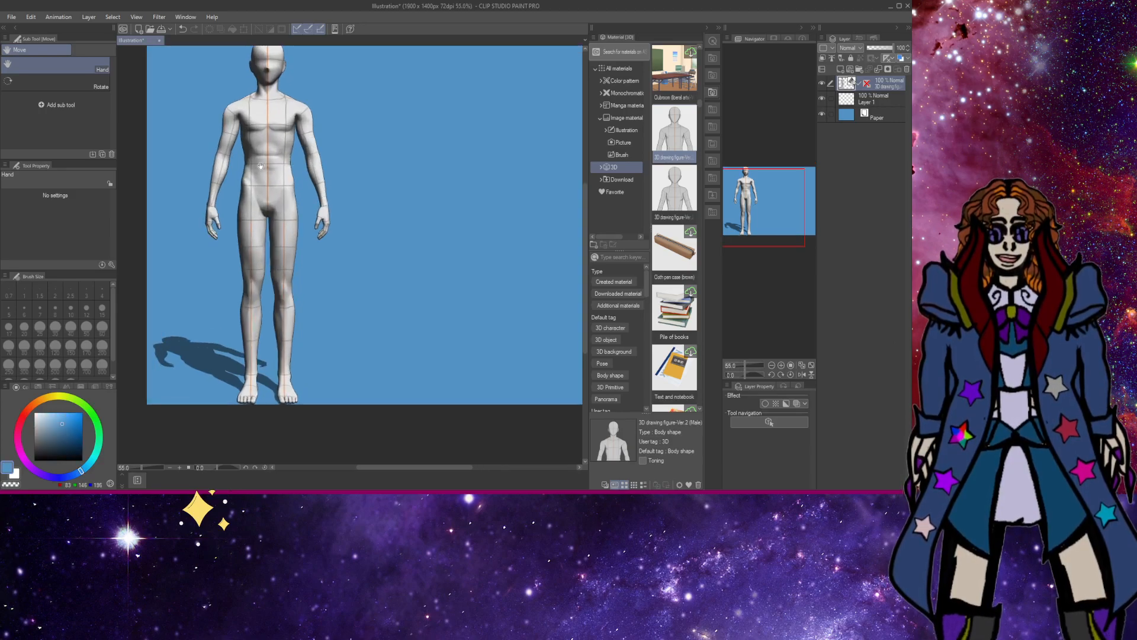
left_click_drag(269, 178, 287, 234)
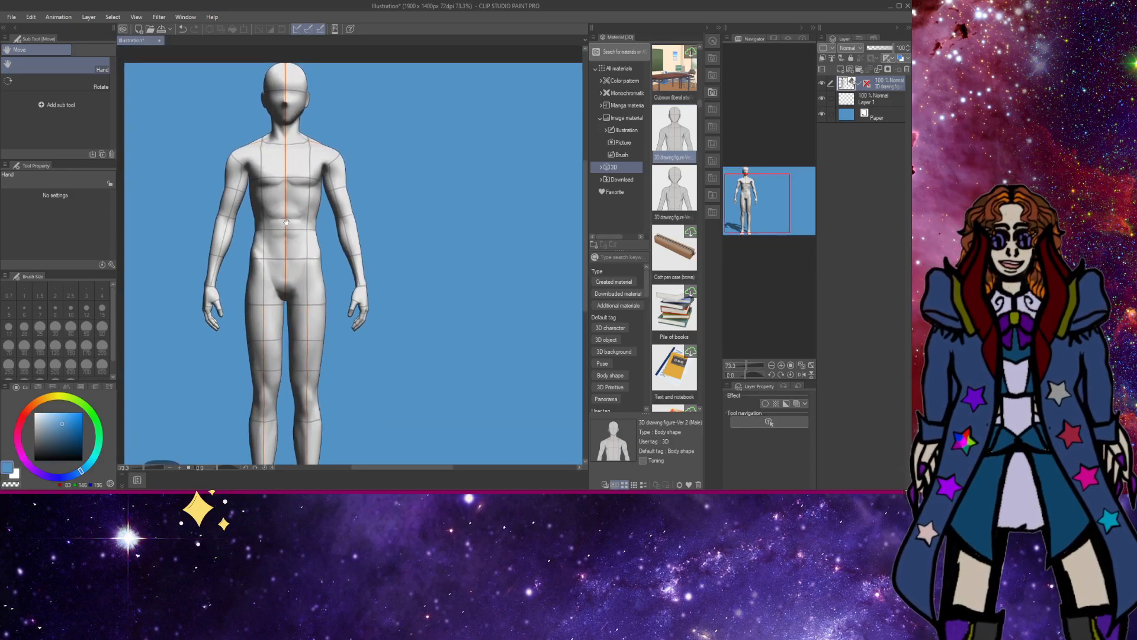
key("o")
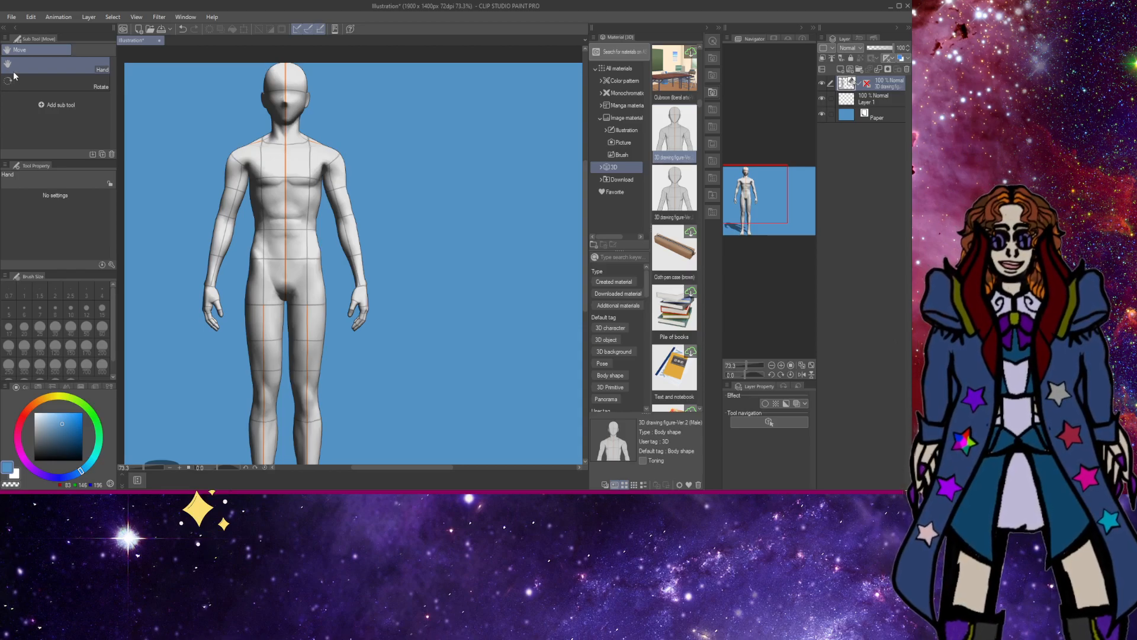
left_click(353, 227)
left_click(359, 255)
left_click_drag(359, 255, 306, 223)
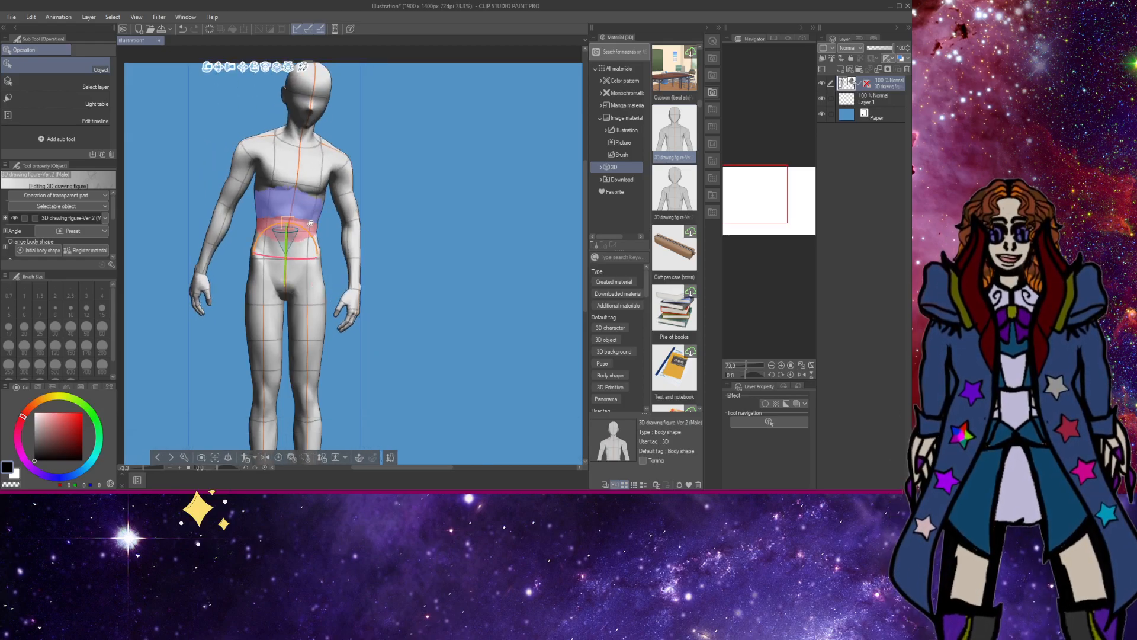
left_click(306, 223)
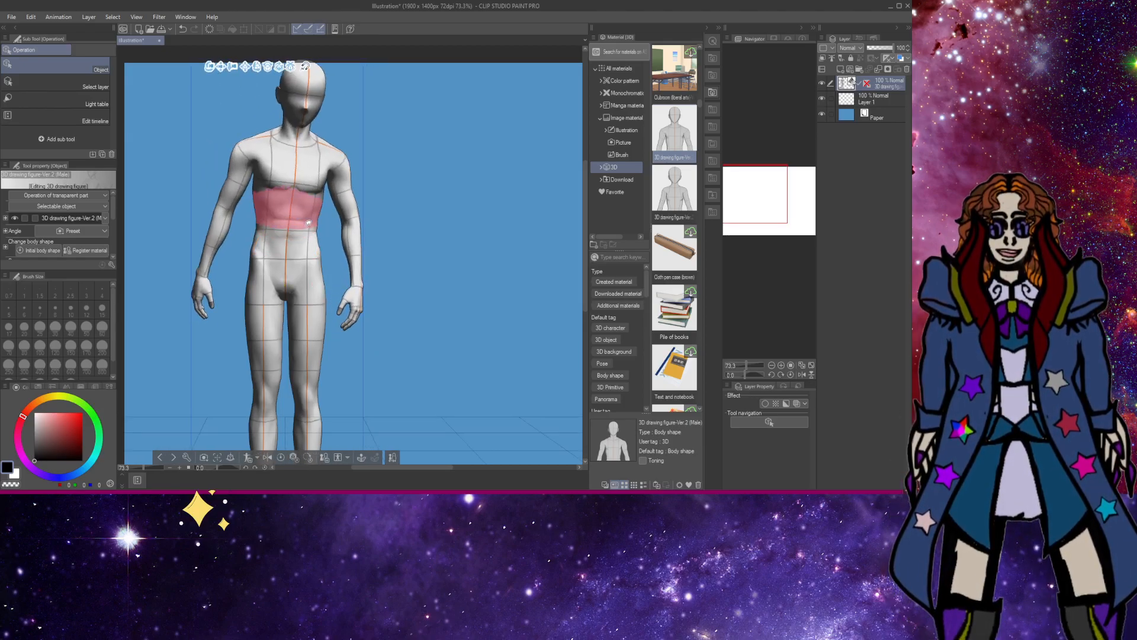
Turn the figure's head toward the left side of the canvas and deselect its body parts.
left_click(324, 169)
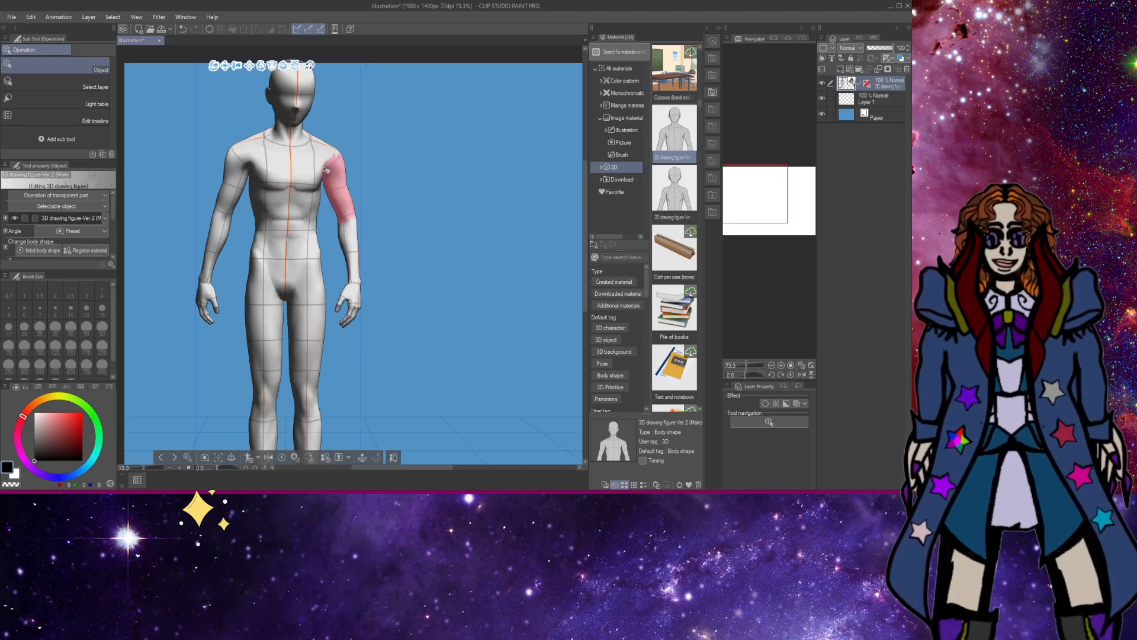
left_click(301, 108)
left_click_drag(301, 116, 298, 107)
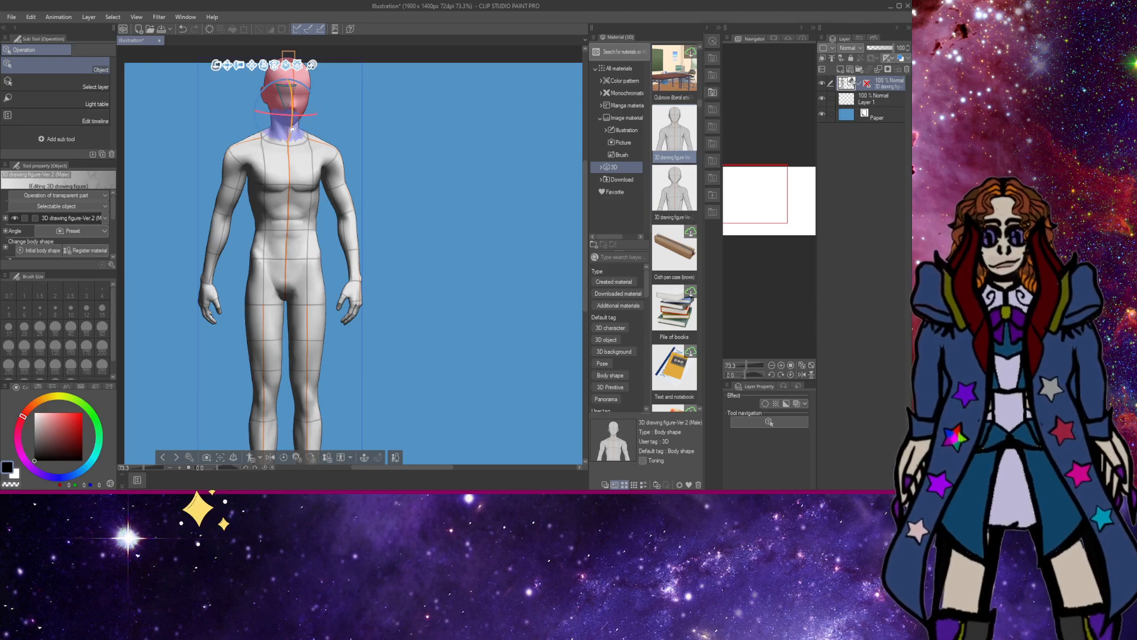
left_click(403, 153)
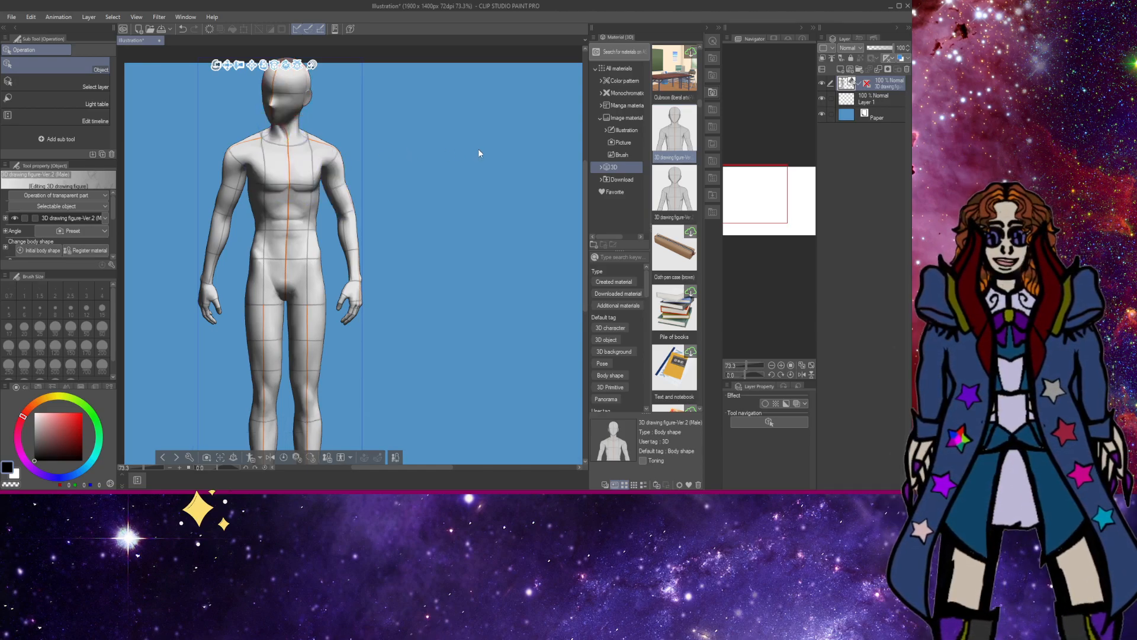
key("h")
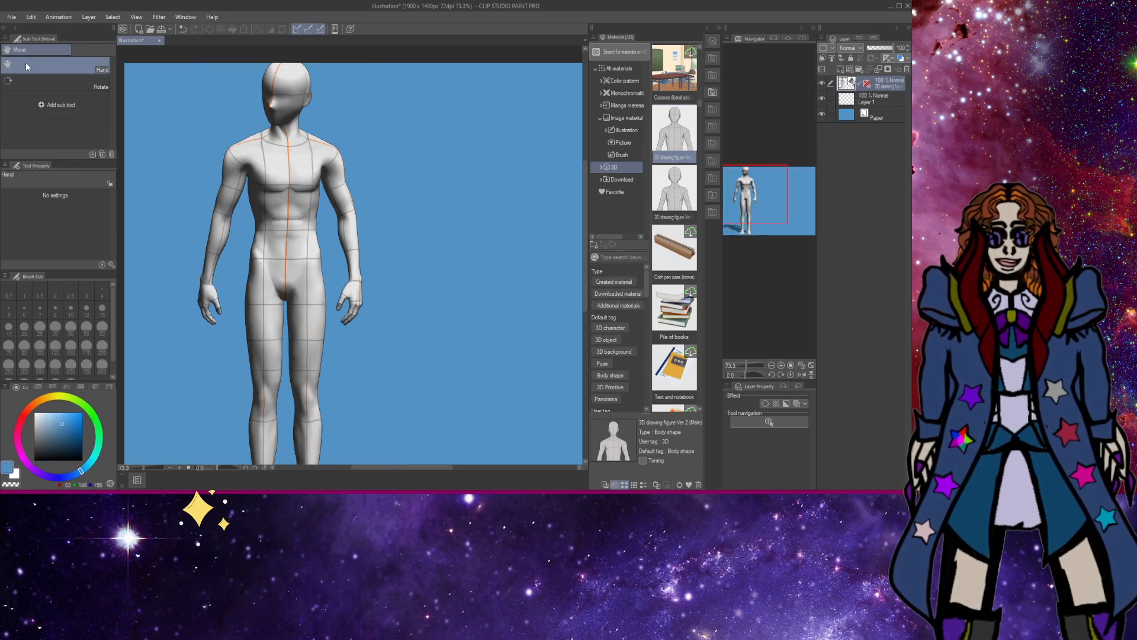
Move the 3D figure's layer further toward the left edge of the canvas and switch to the Object operation tool.
scroll(177, 122, "down", 3)
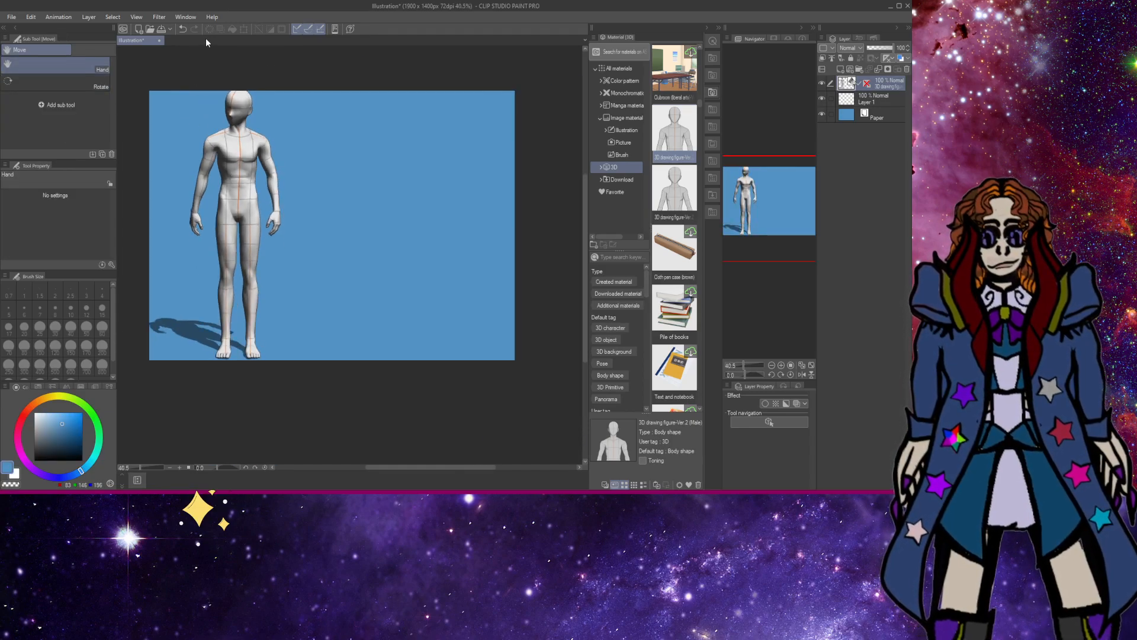
key("k")
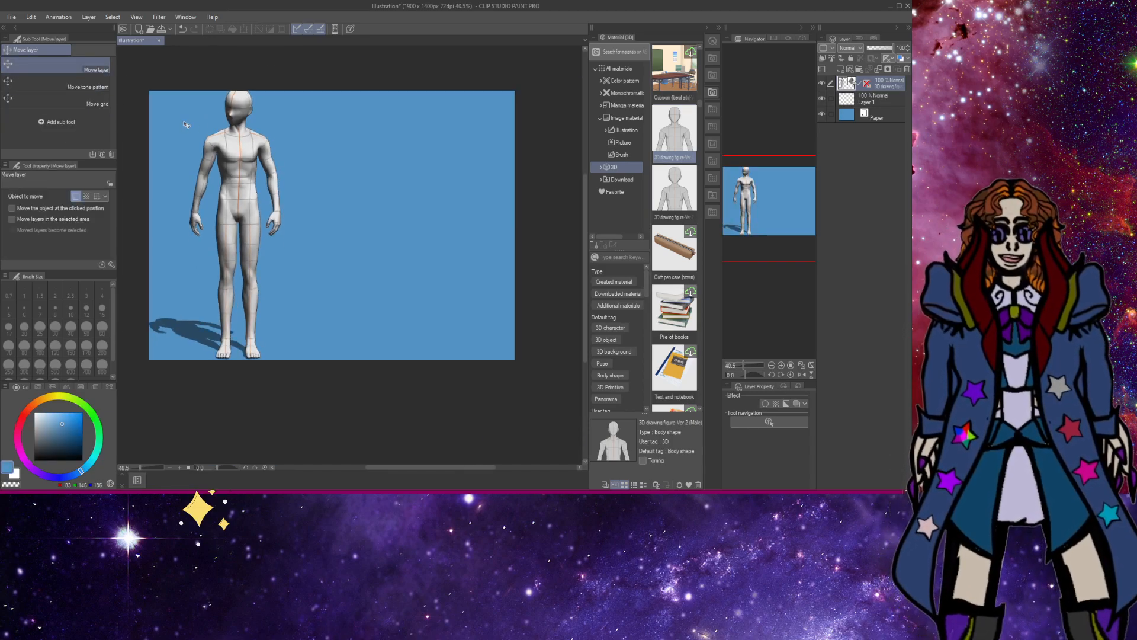
mouse_move(234, 155)
left_mouse_down()
mouse_move(262, 160)
mouse_move(212, 157)
left_mouse_up()
key("o")
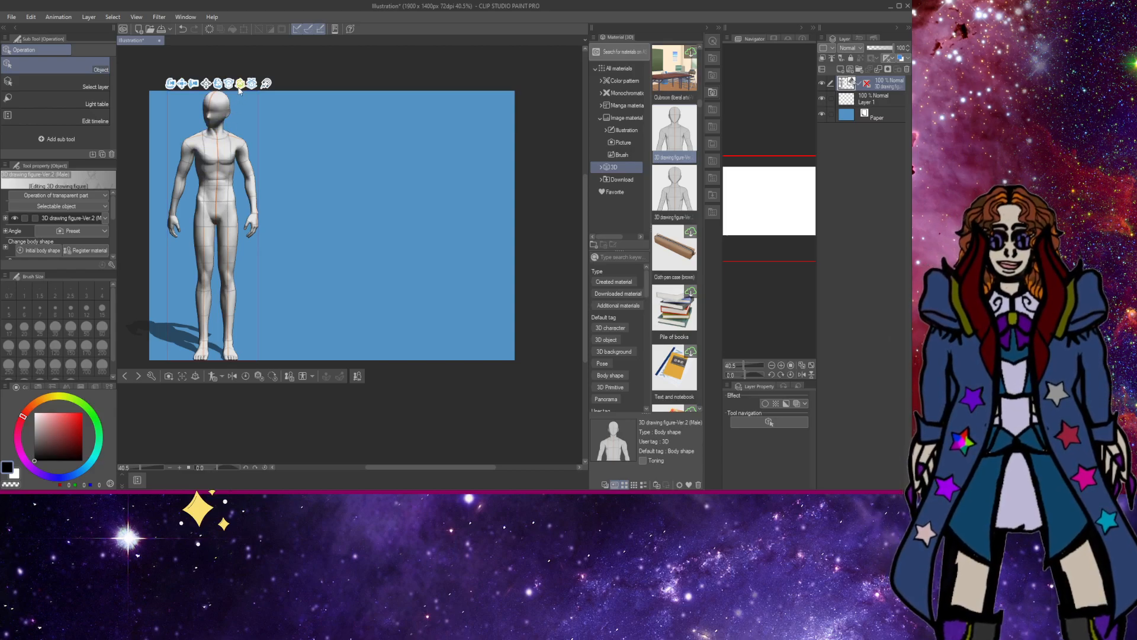
Try posing the figure by pulling its head toward the feet, undo that bend, and pull its left arm outward.
left_click_drag(230, 105, 260, 301)
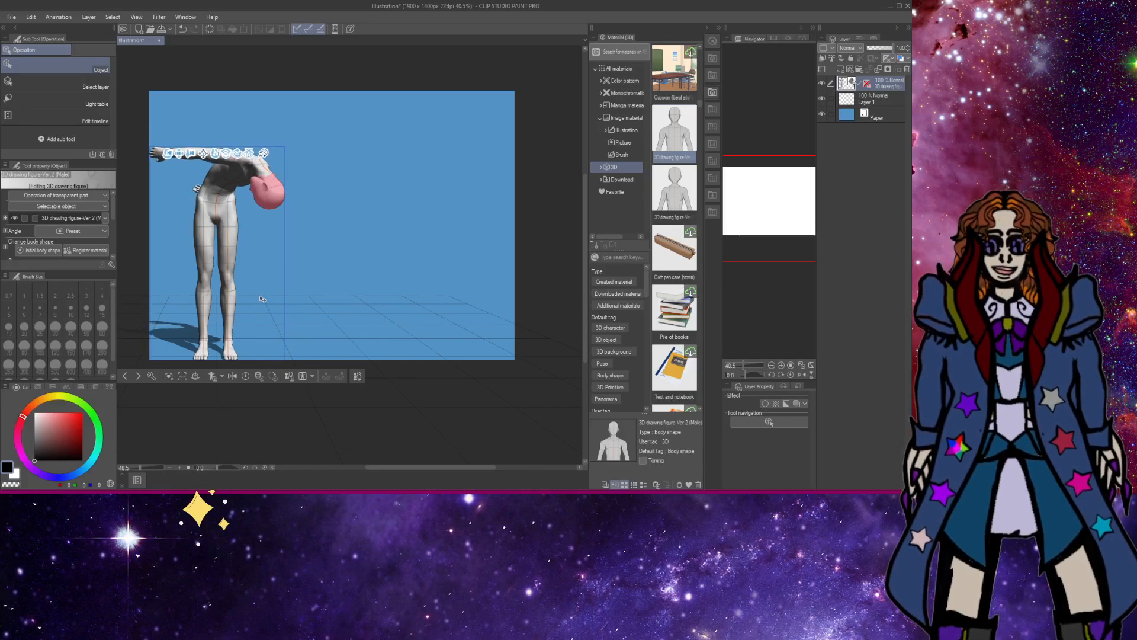
left_click(182, 29)
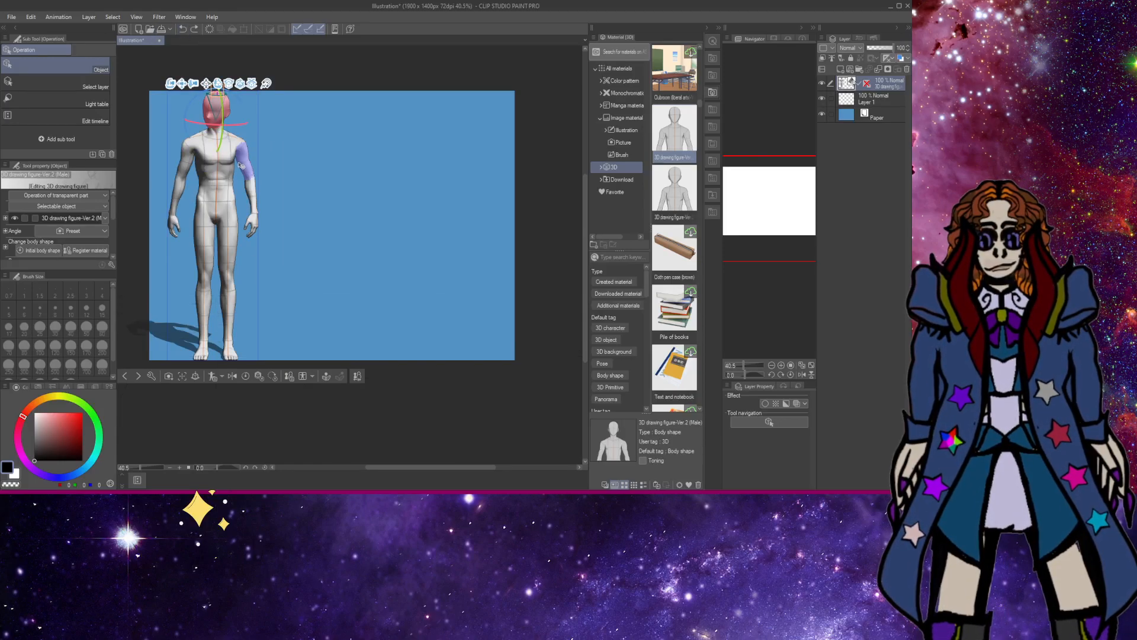
left_click_drag(240, 166, 297, 182)
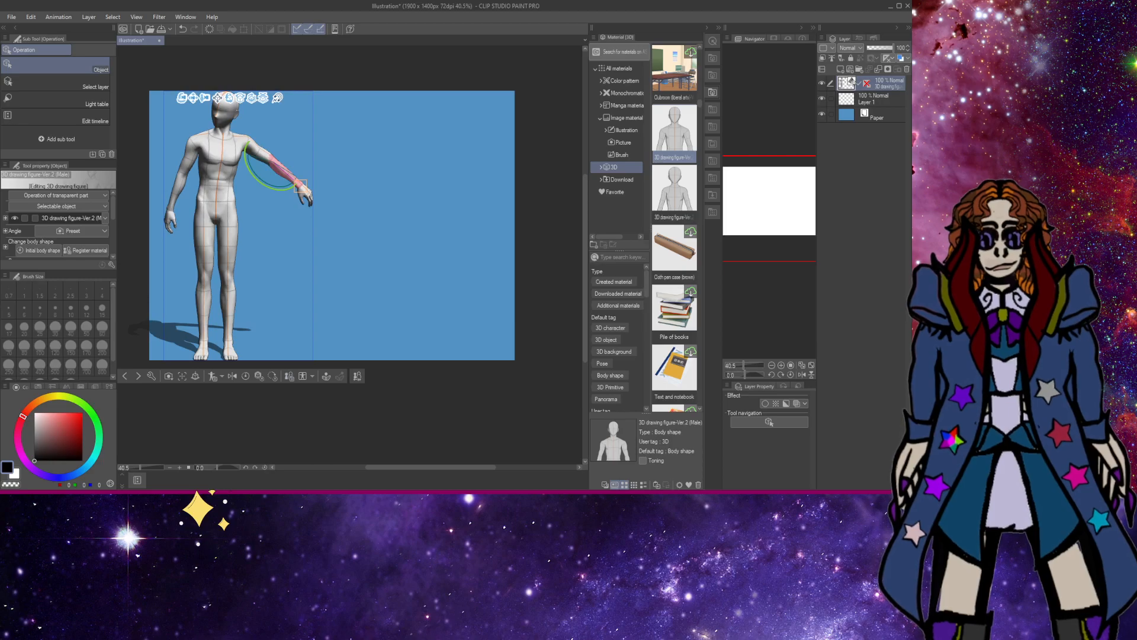
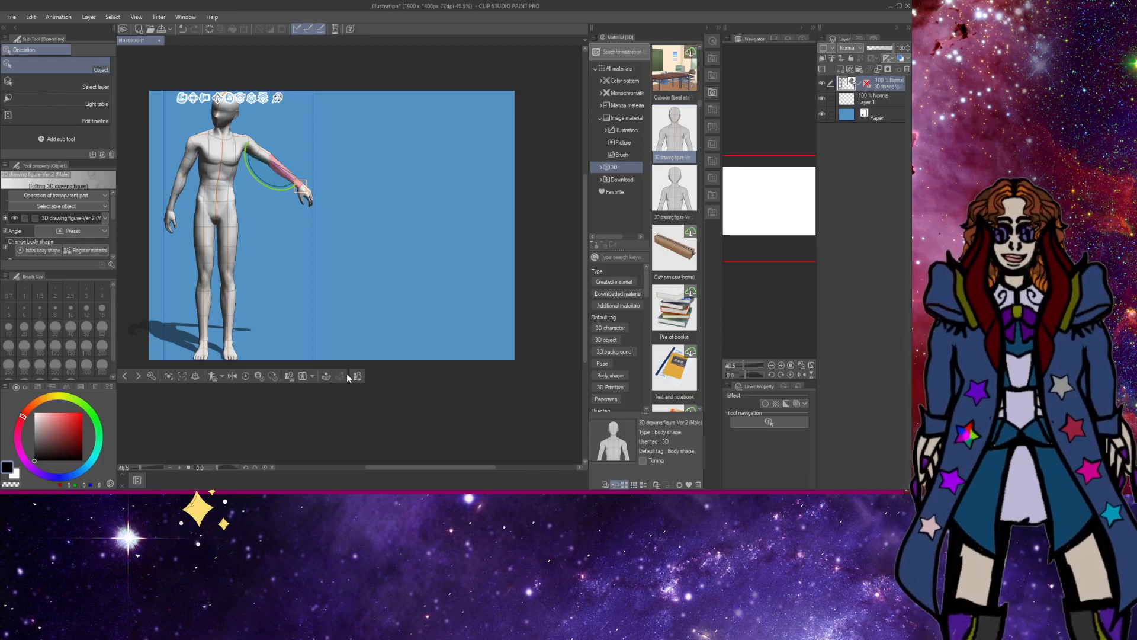
Reset the figure to its initial pose and adjust its body shape to a slimmer build.
left_click(250, 374)
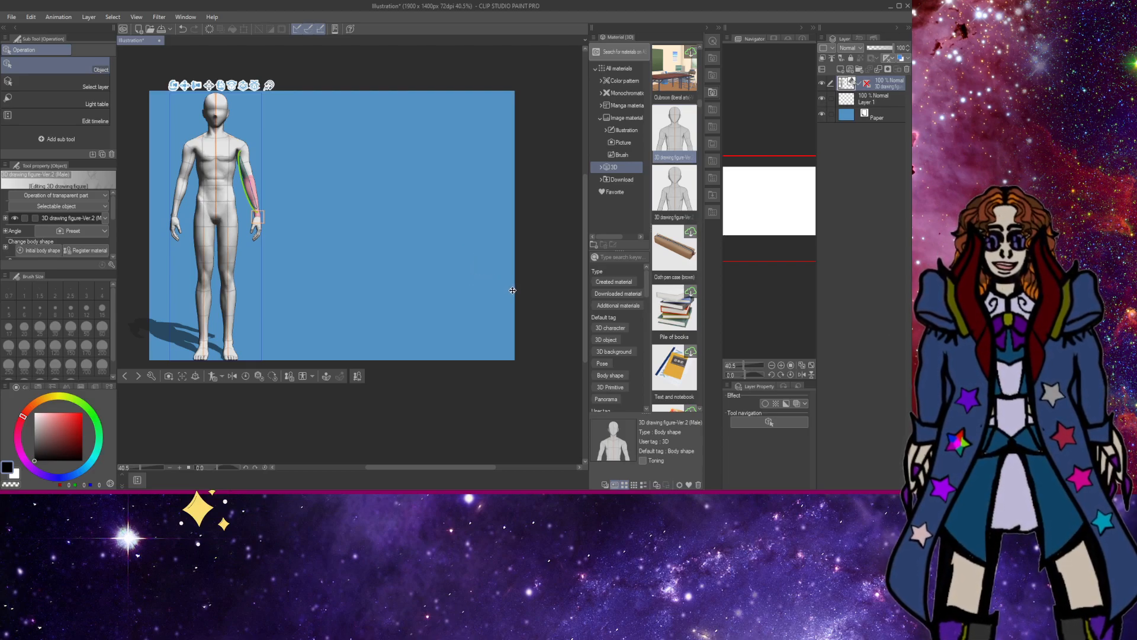
left_click_drag(517, 289, 526, 285)
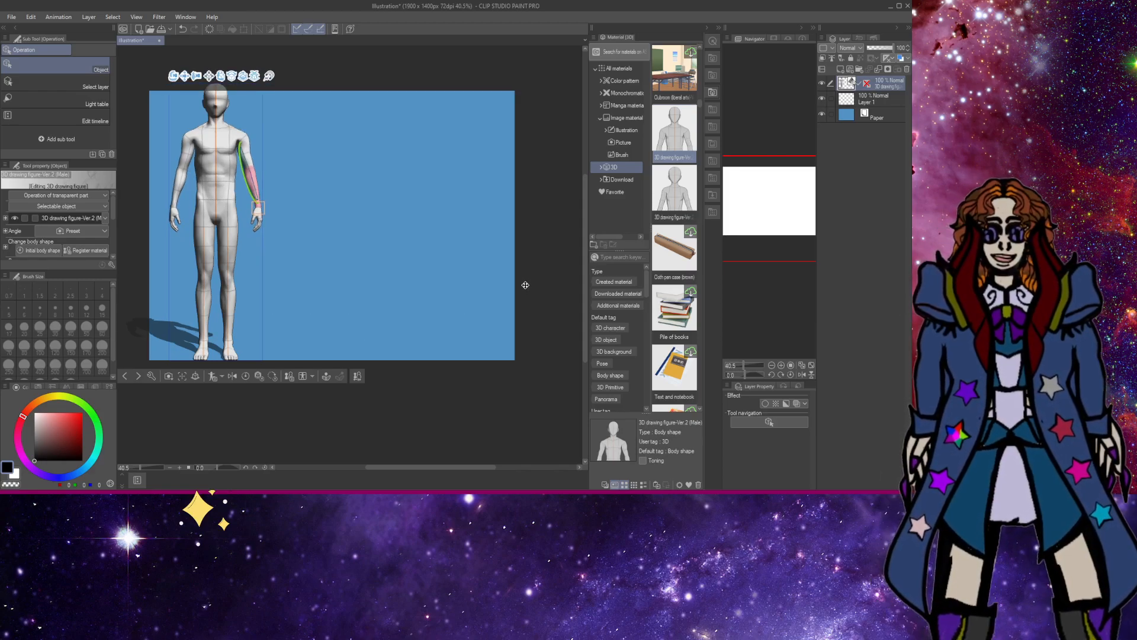
left_click_drag(520, 290, 503, 293)
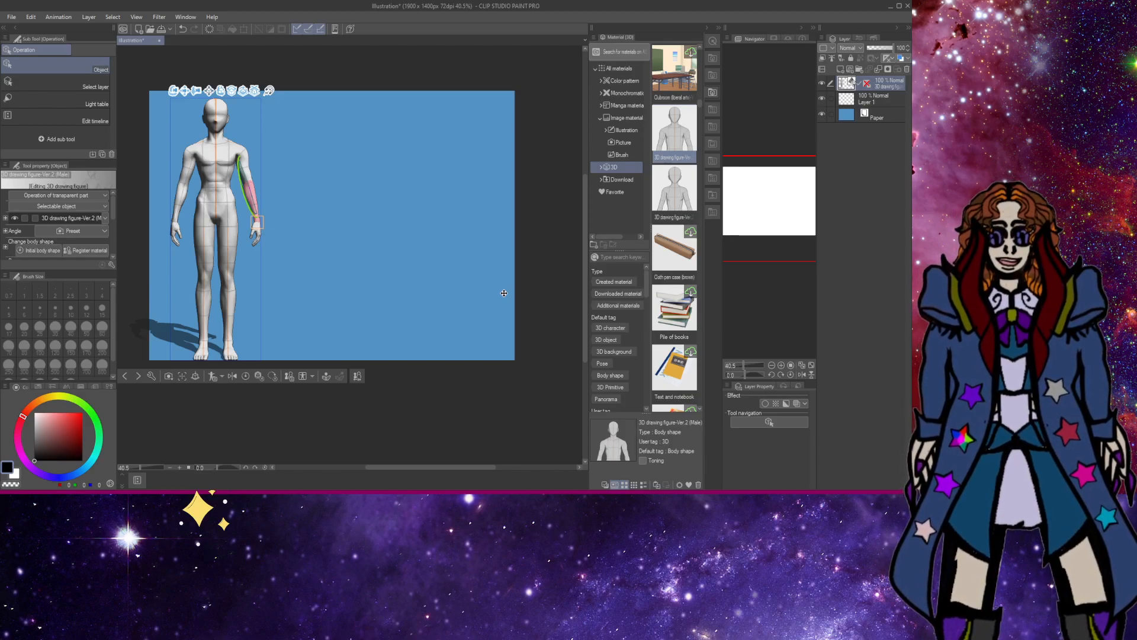
mouse_move(508, 287)
left_mouse_down()
mouse_move(519, 280)
mouse_move(508, 291)
left_mouse_up()
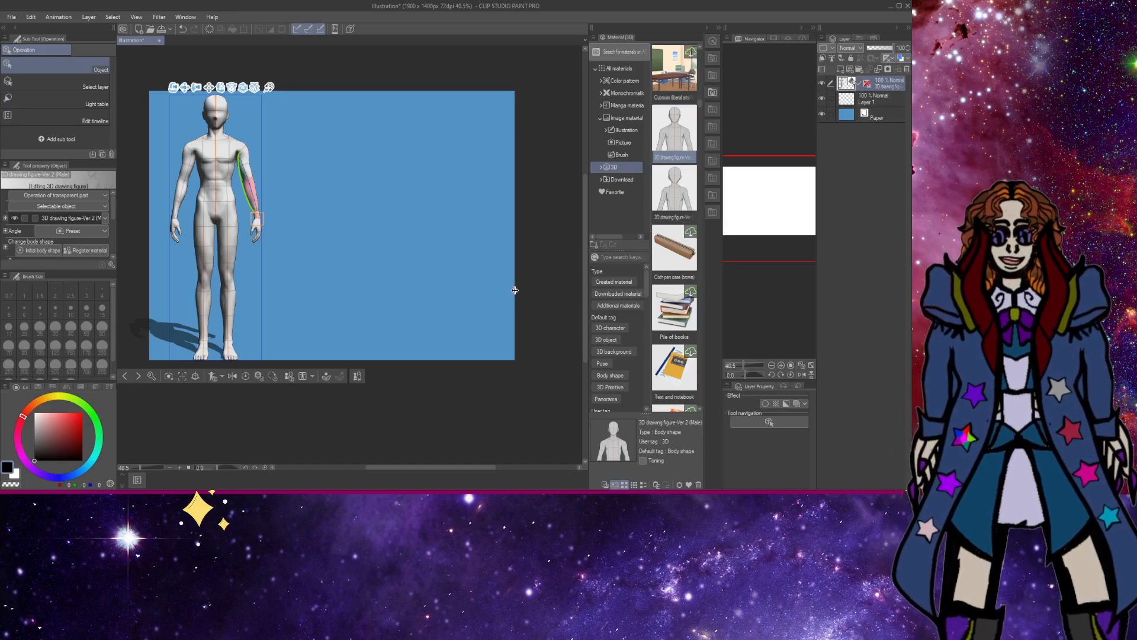
mouse_move(515, 290)
left_mouse_down()
mouse_move(535, 285)
mouse_move(514, 286)
left_mouse_up()
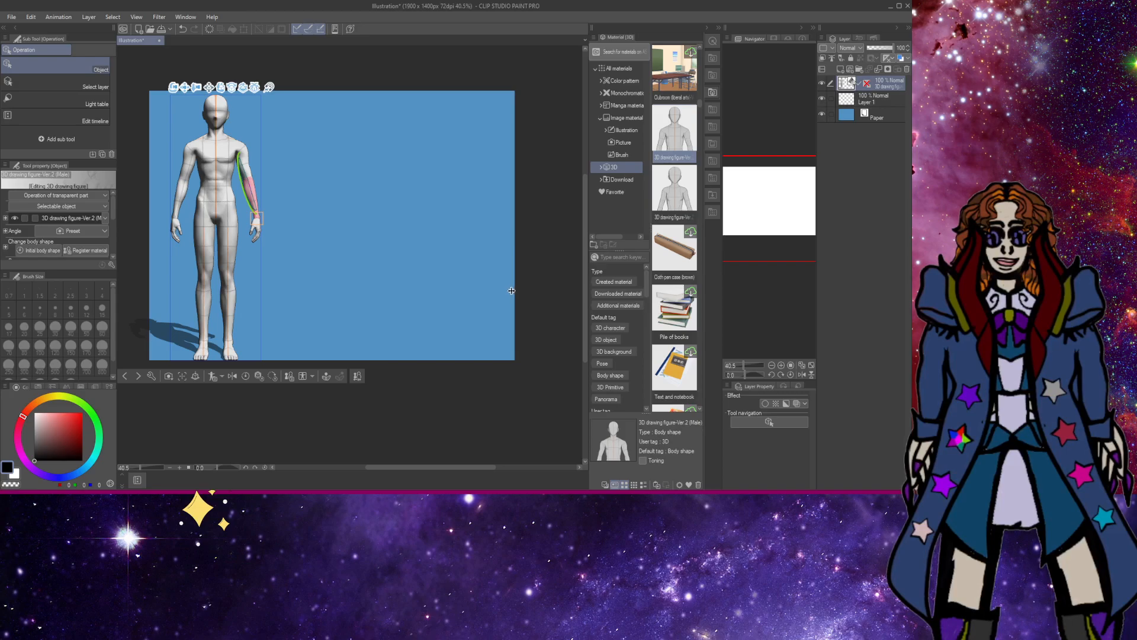
left_click_drag(512, 290, 508, 290)
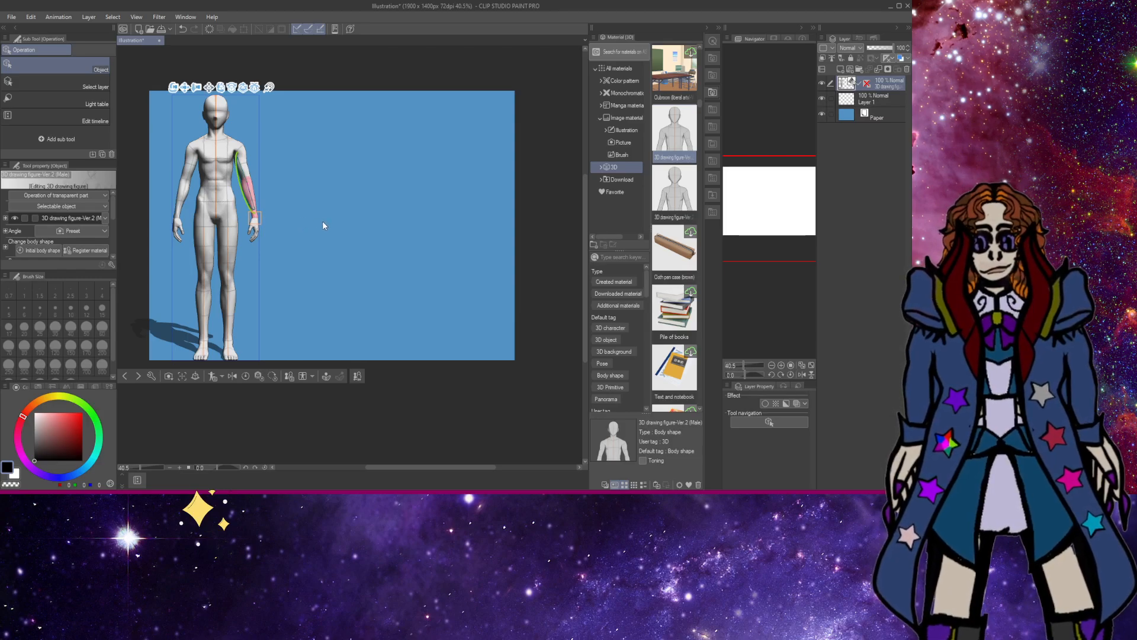
Shift the whole figure slightly inward on the canvas and raise its left arm sideways to shoulder height.
left_click_drag(322, 226, 339, 215)
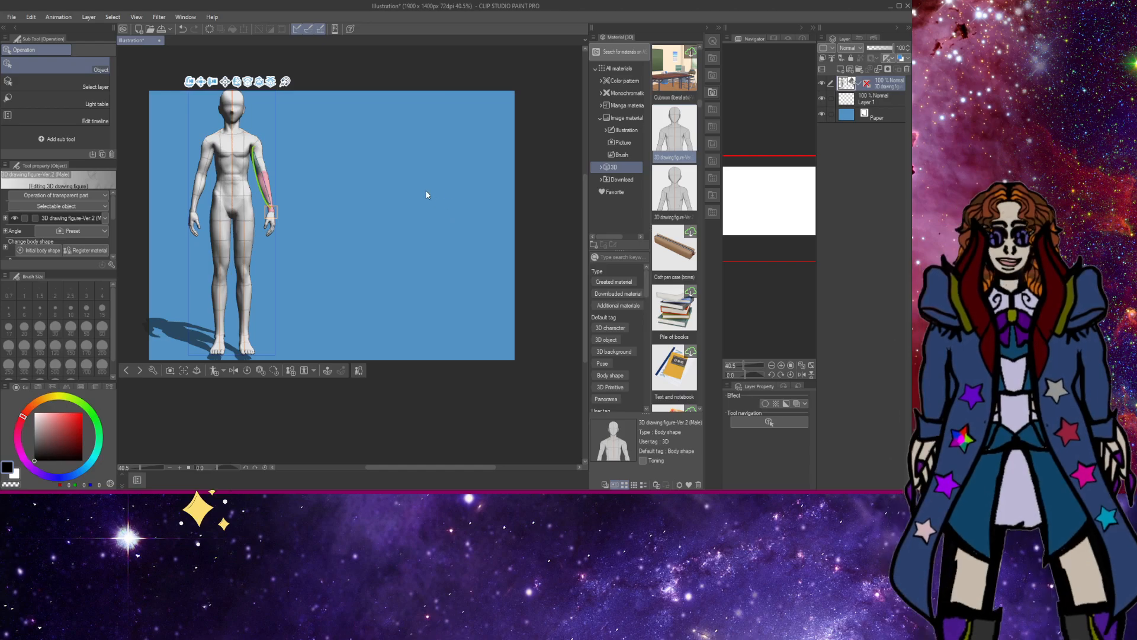
left_click_drag(267, 177, 294, 135)
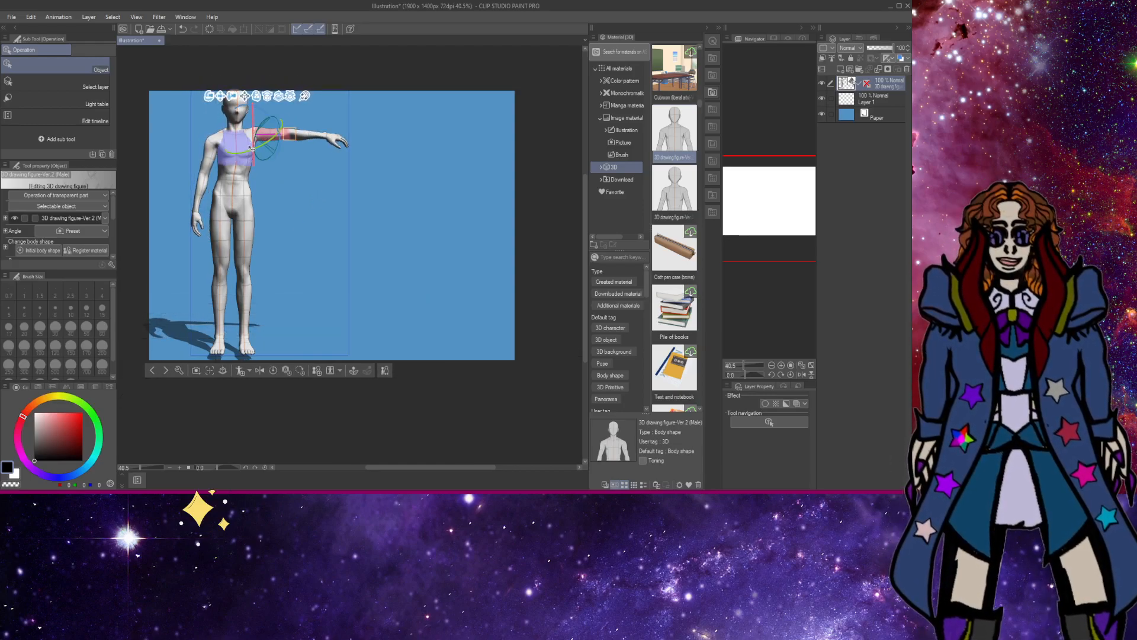
Bend the raised left arm so that its forearm and hand angle downward.
left_click(334, 146)
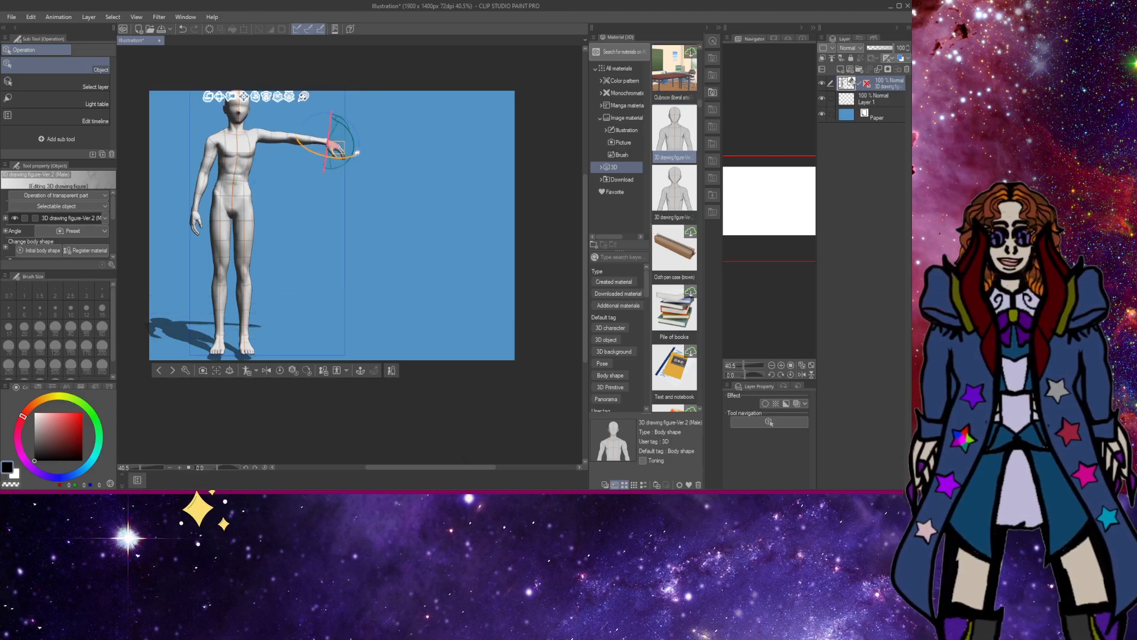
left_click_drag(353, 162, 298, 163)
left_click(311, 146)
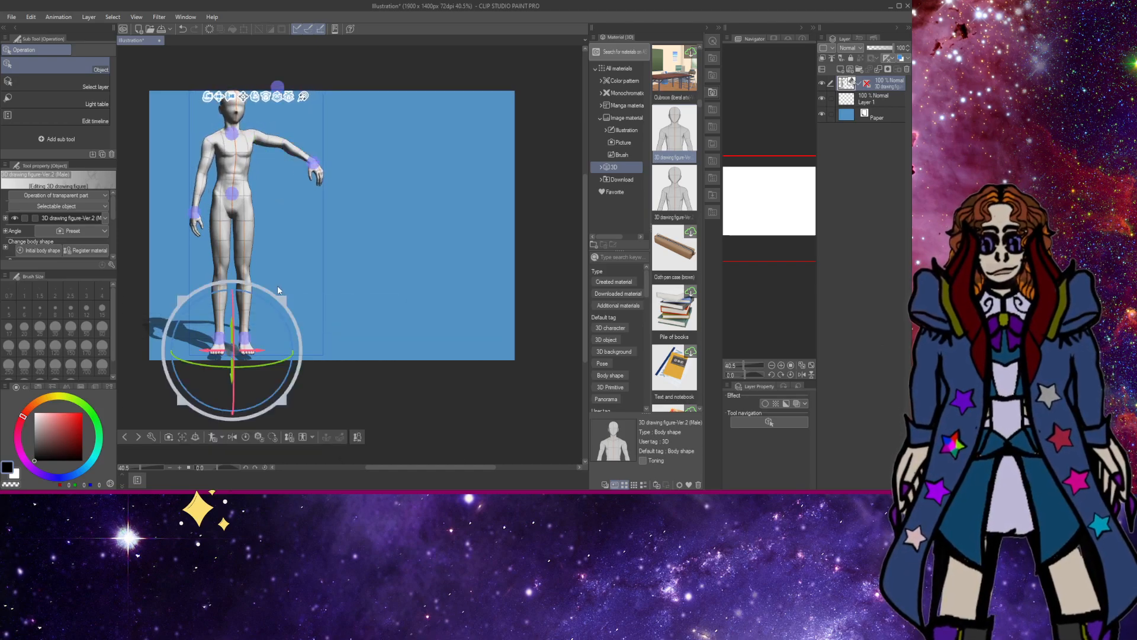
Turn the whole figure slightly around its vertical axis with the root manipulator at its feet.
left_click_drag(262, 360, 236, 351)
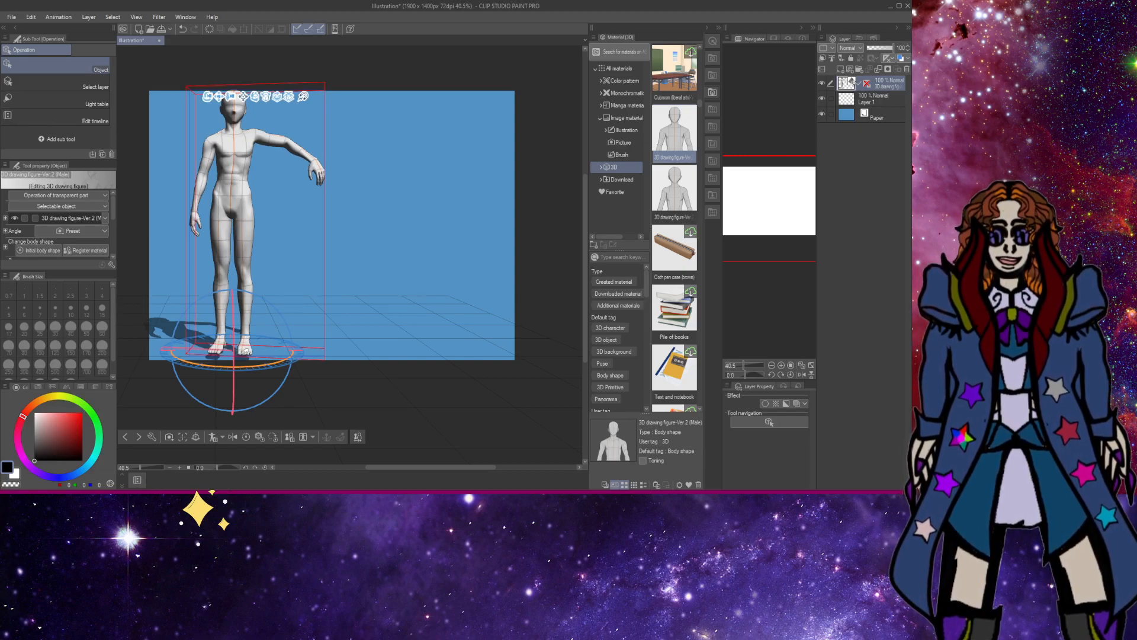
left_click(245, 350)
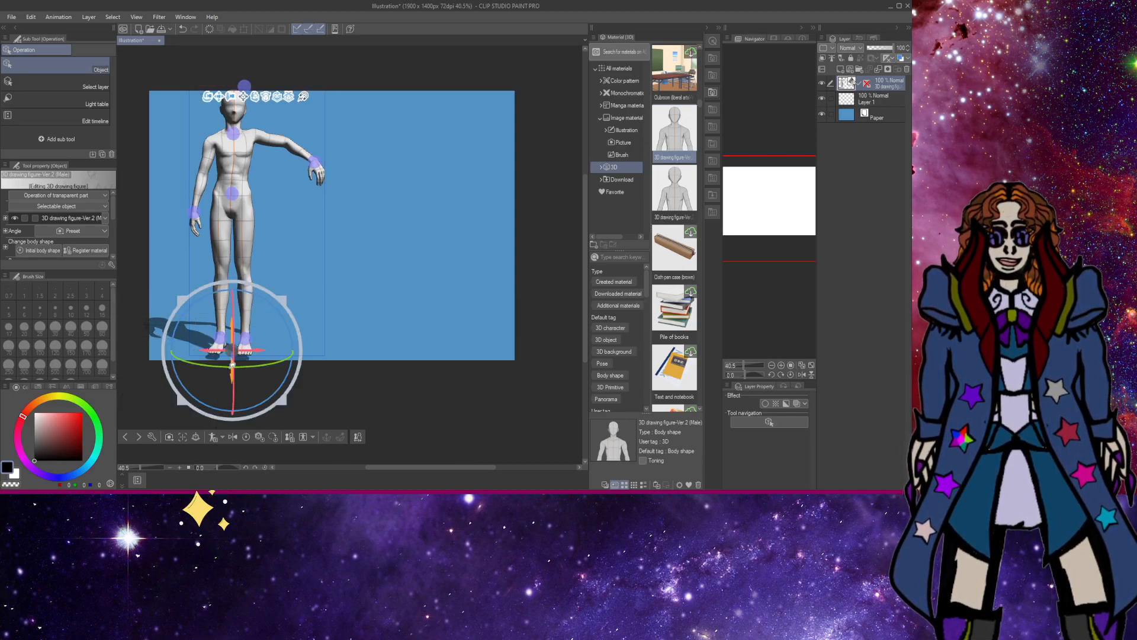
left_click(230, 364)
left_click(232, 356)
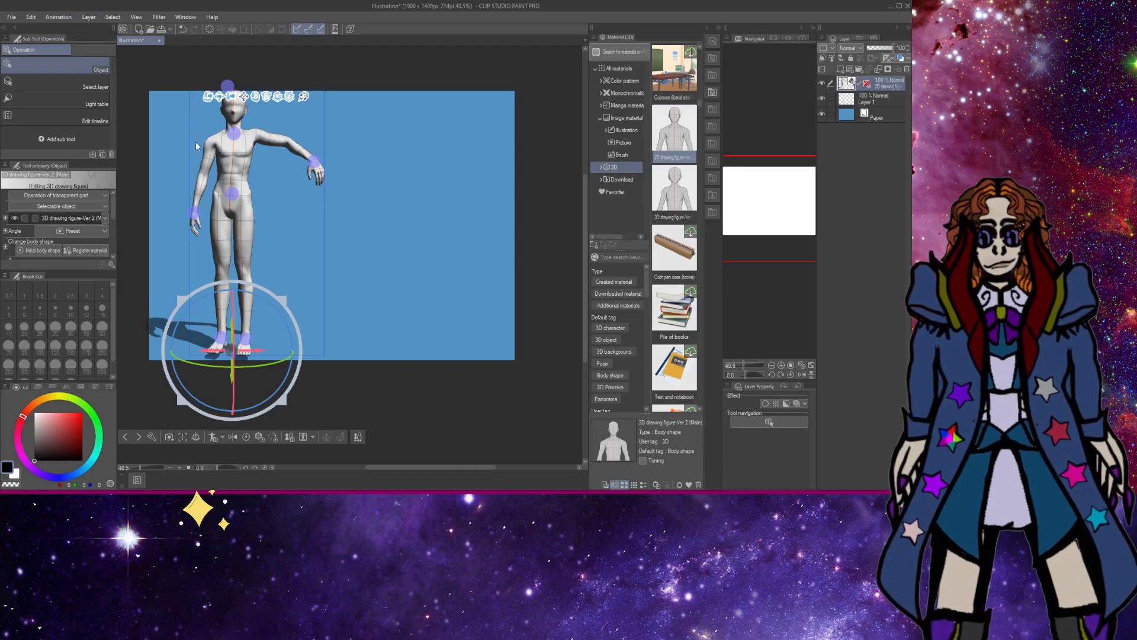
Swing the figure's right arm slightly away from the body and spread its left leg out to the side.
left_click_drag(201, 203, 186, 199)
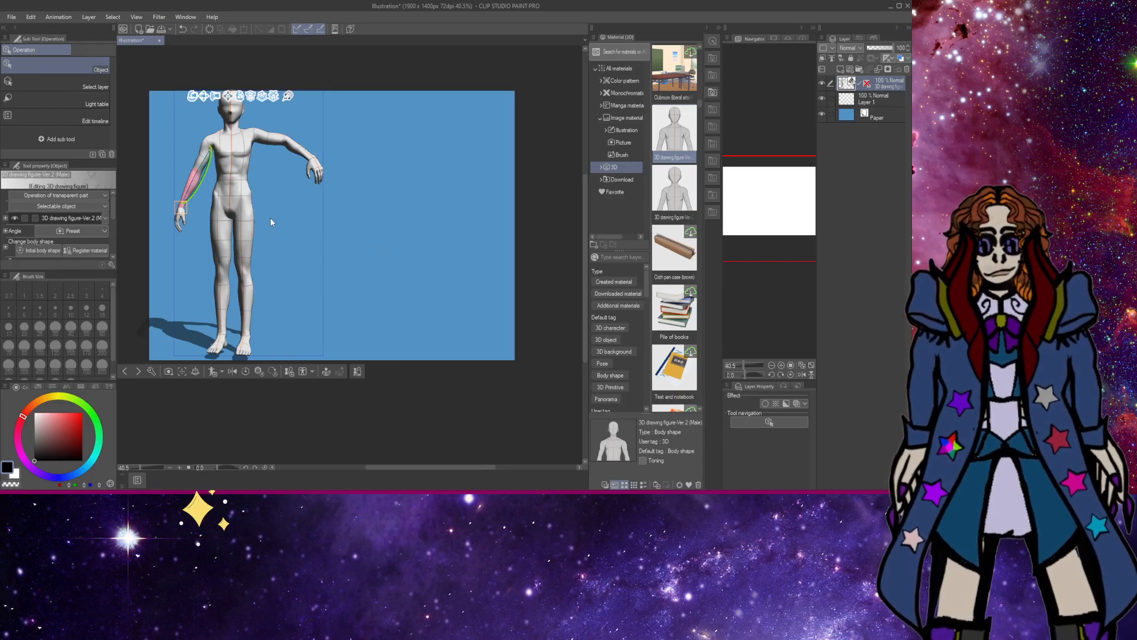
left_click_drag(244, 237, 268, 237)
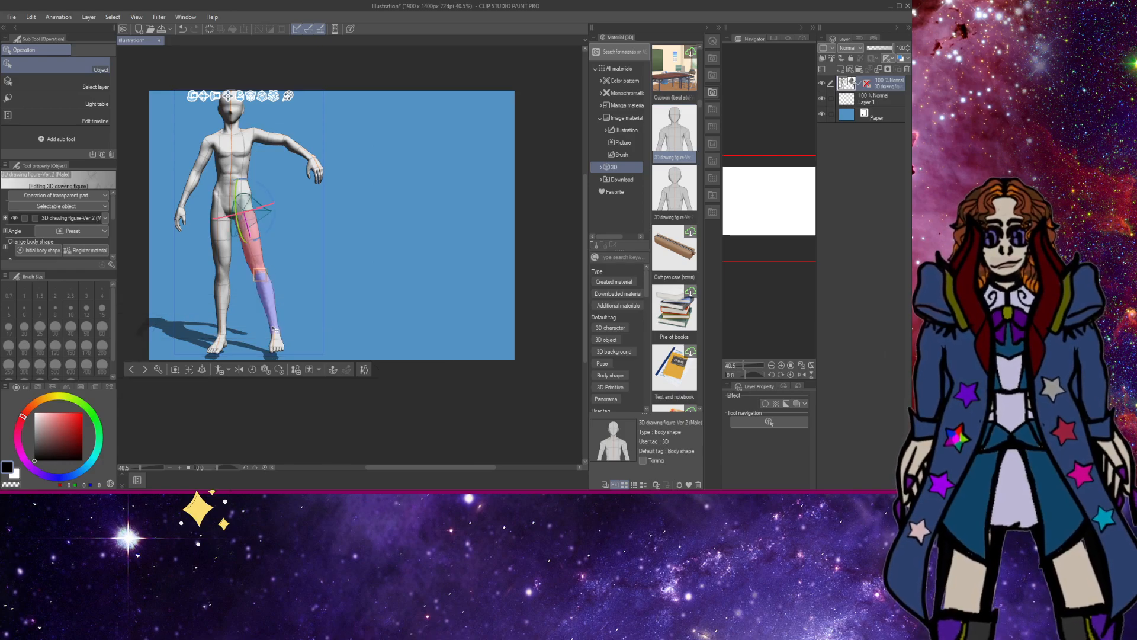
Rotate the figure's left foot at the ankle, deselect it, and shift the whole figure slightly toward the canvas's left edge.
left_click(276, 344)
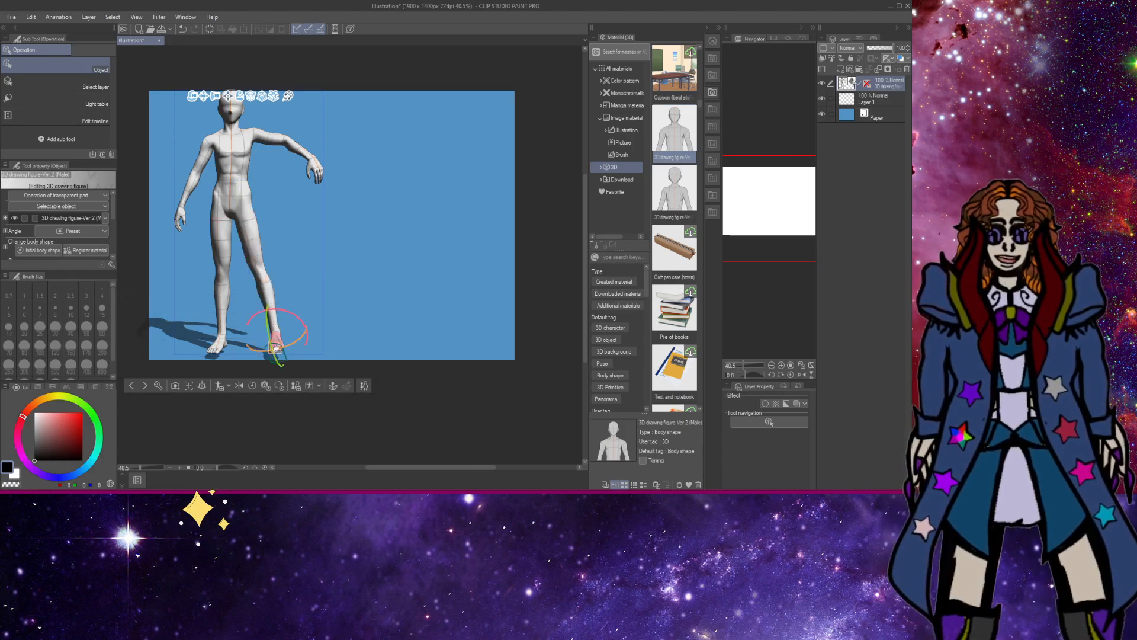
left_click_drag(276, 347, 271, 353)
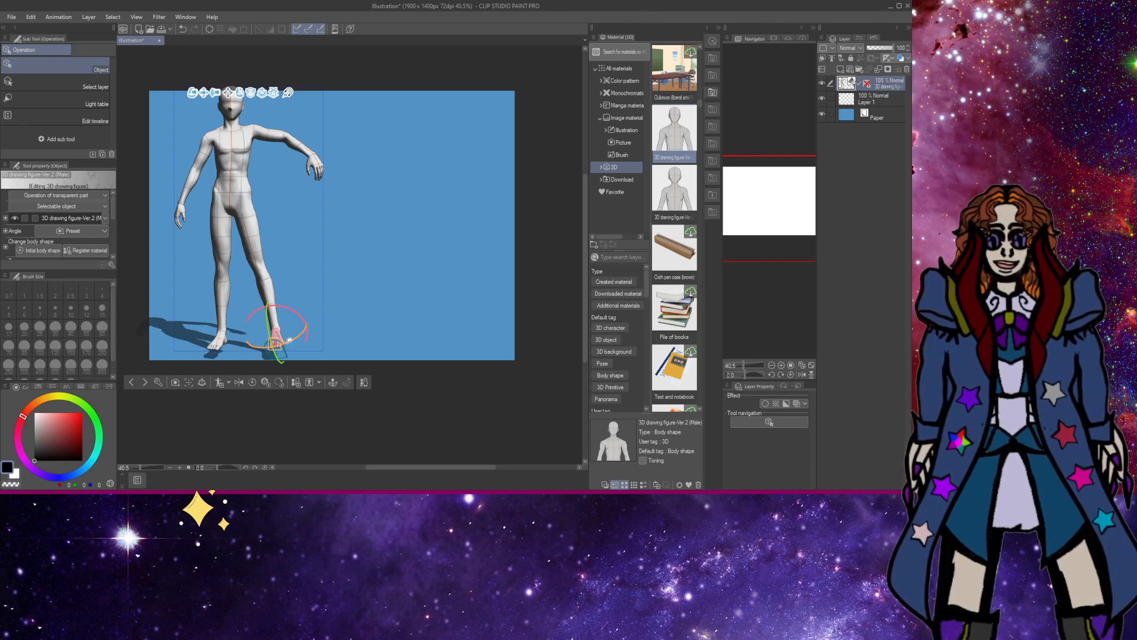
left_click_drag(289, 341, 285, 343)
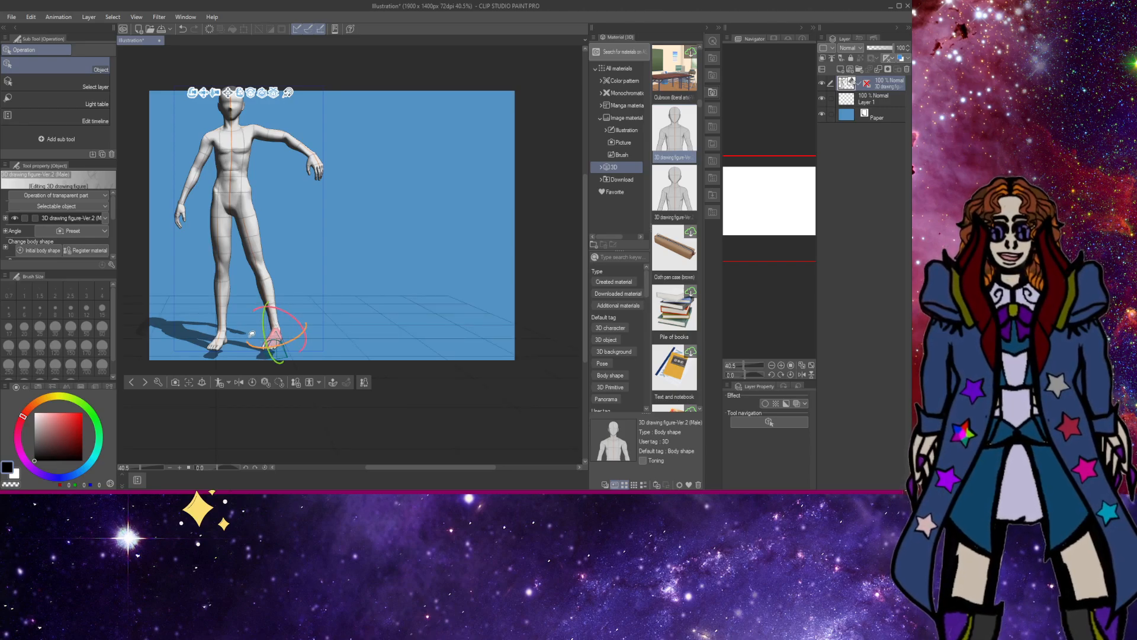
left_click_drag(258, 311, 402, 379)
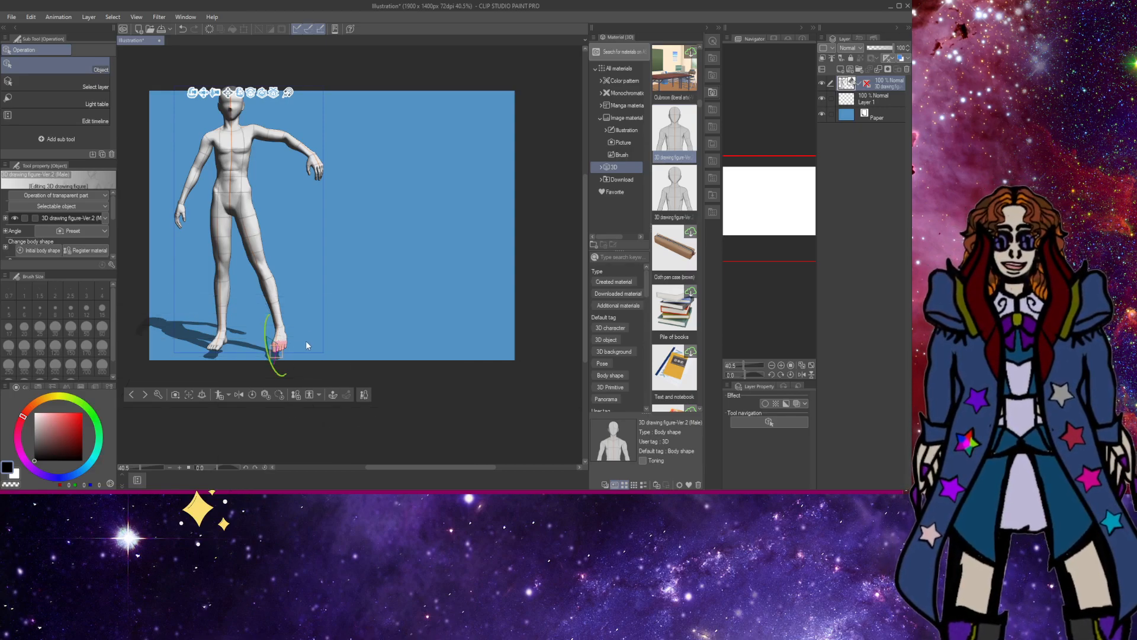
left_click(308, 289)
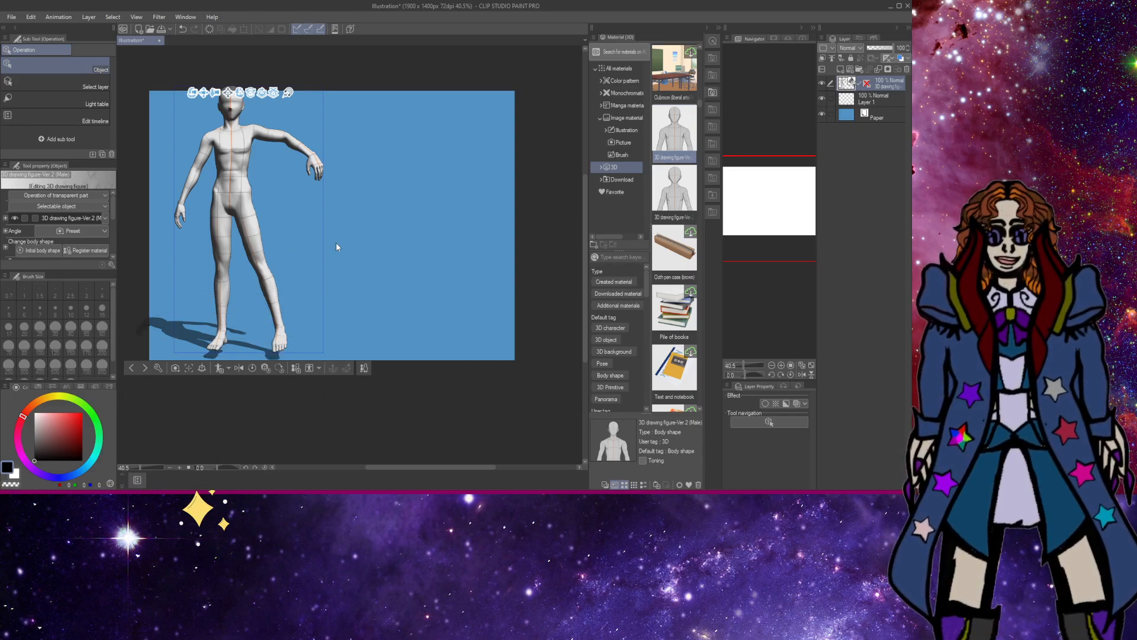
left_click_drag(336, 246, 281, 236)
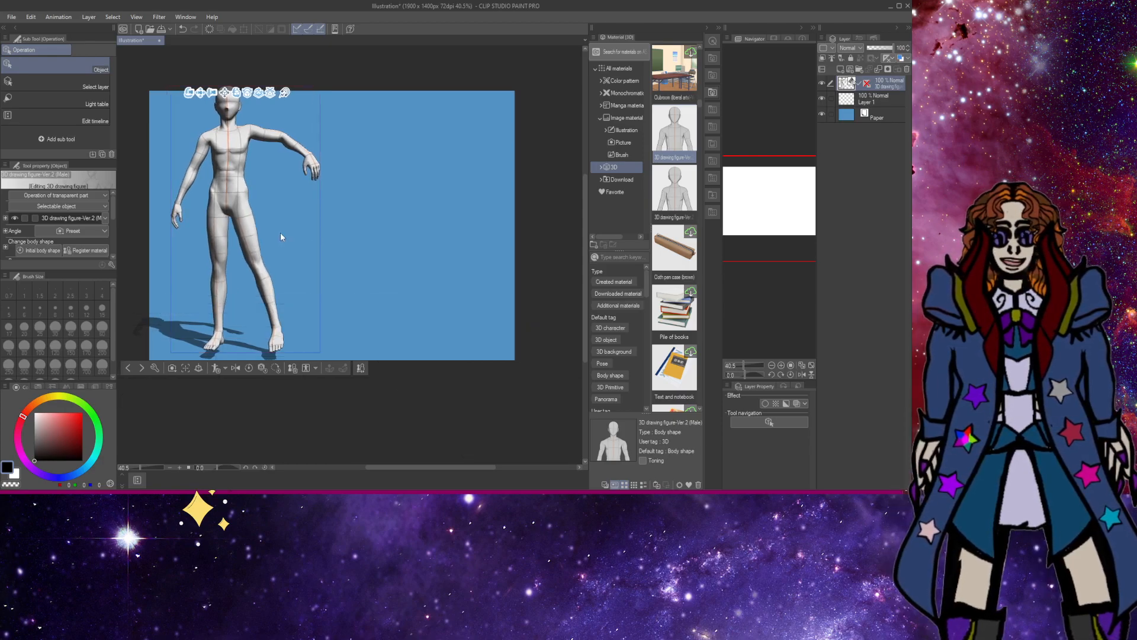
Try bending the figure's torso sideways at the waist and undo the bend.
left_click(249, 196)
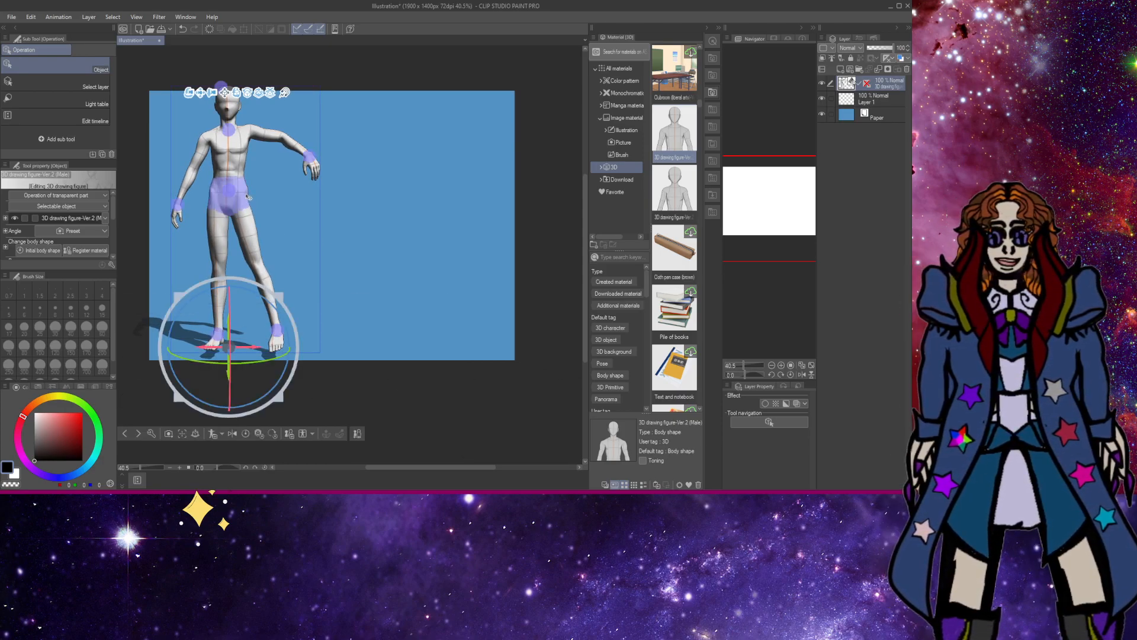
left_click(250, 196)
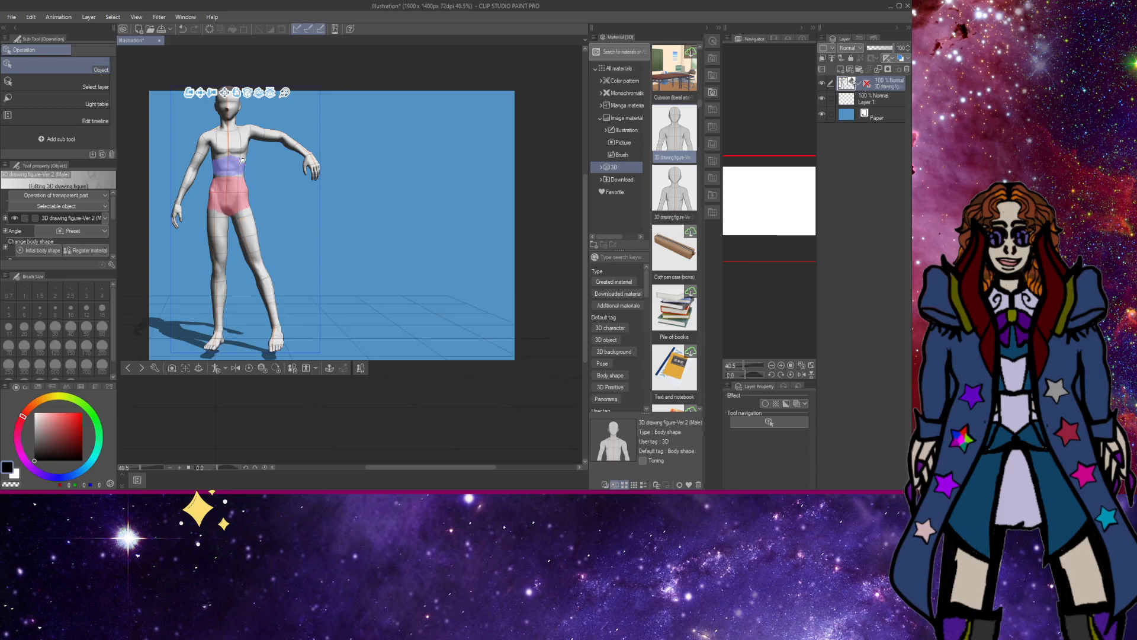
left_click_drag(242, 160, 271, 248)
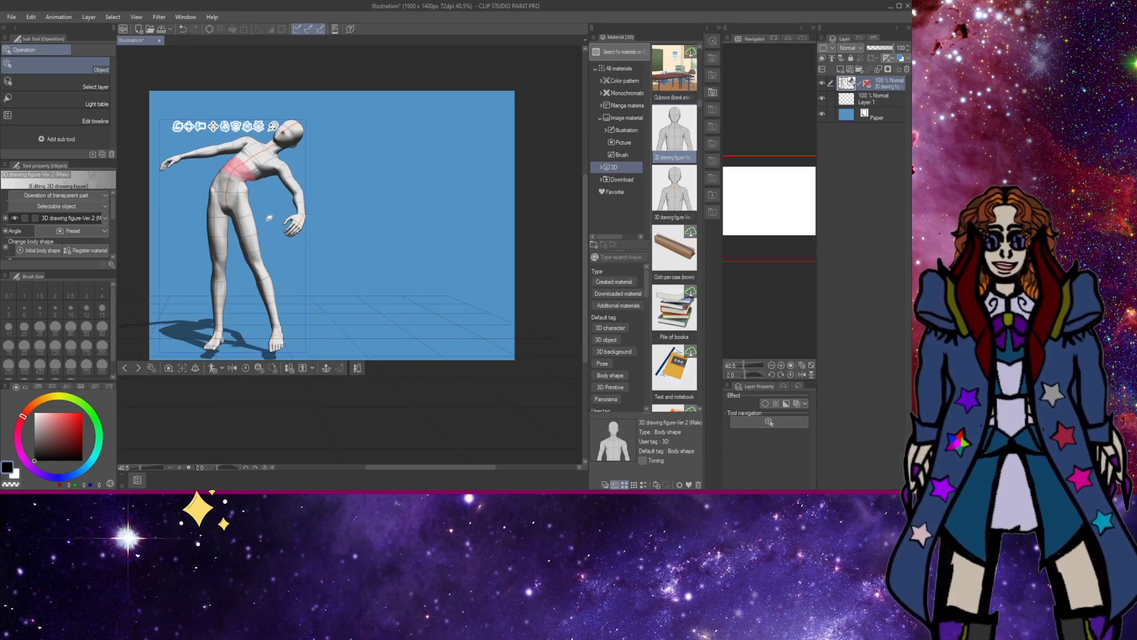
left_click(223, 164)
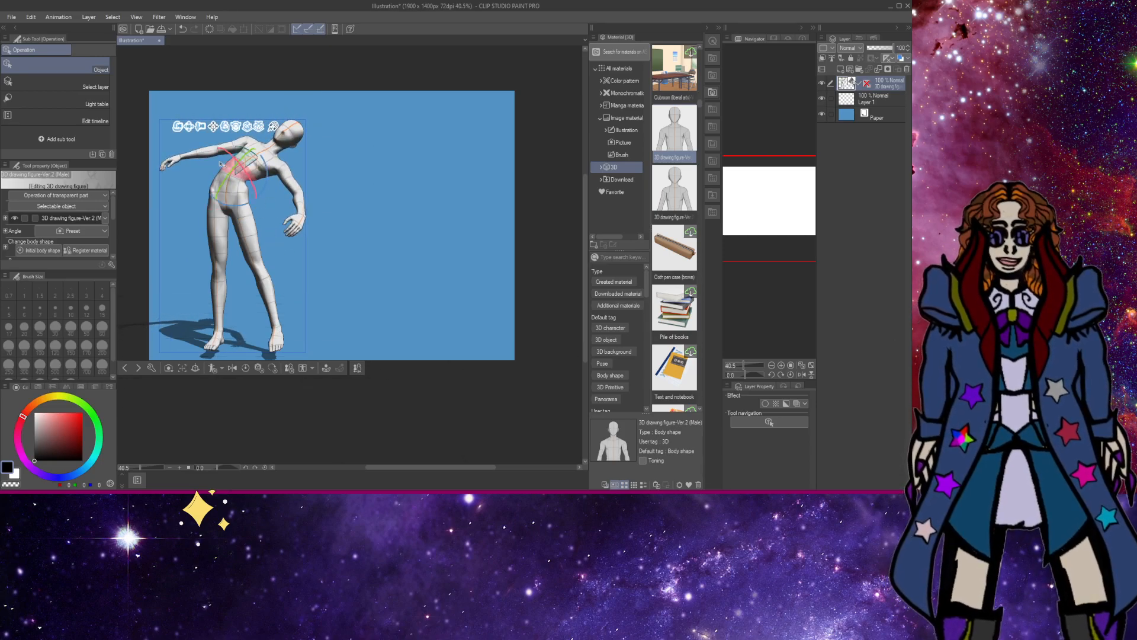
left_click(182, 31)
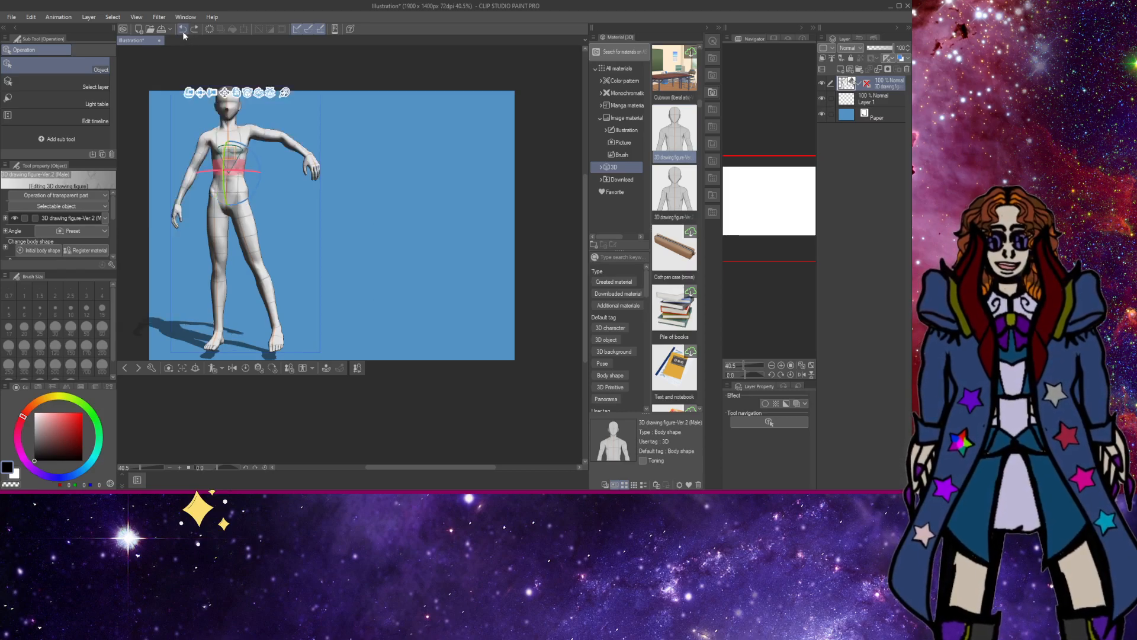
Rotate the forearm of the figure's raised left arm inward at the elbow.
left_click(306, 151)
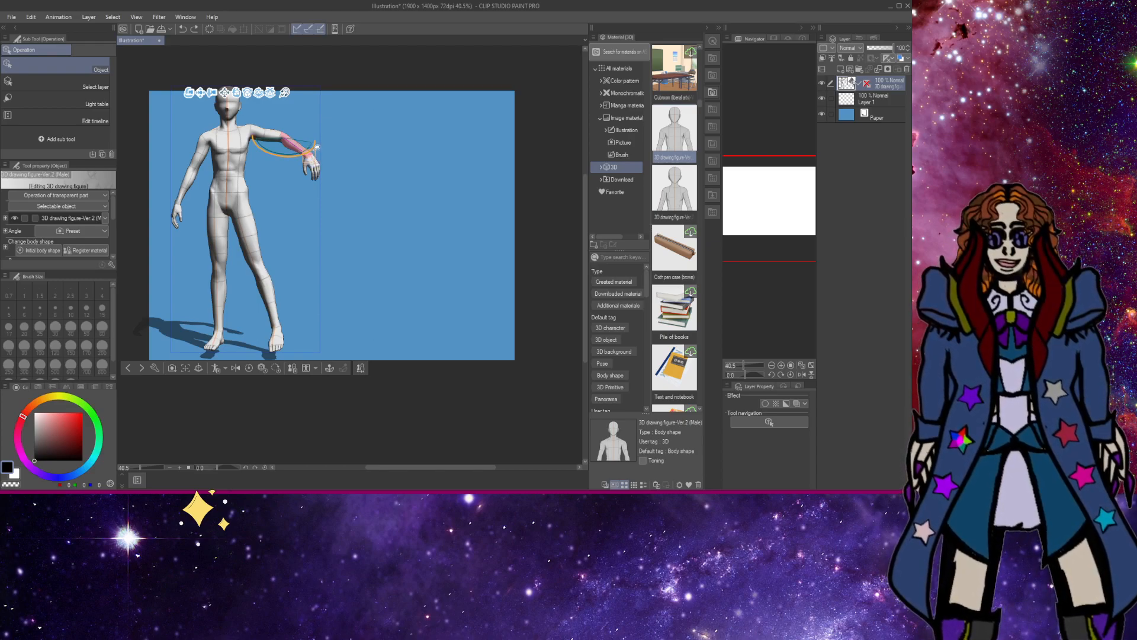
left_click_drag(314, 145, 304, 163)
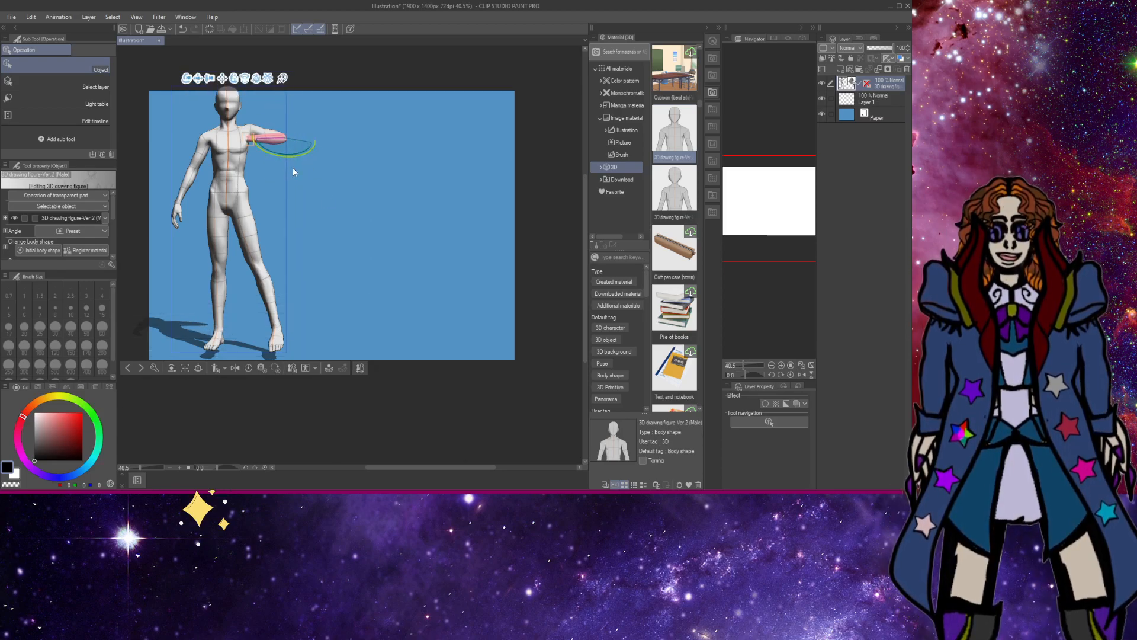
Swing the figure's left forearm outward, rotate the left hand at the wrist in line with the forearm, and deselect it.
left_click_drag(267, 149, 408, 47)
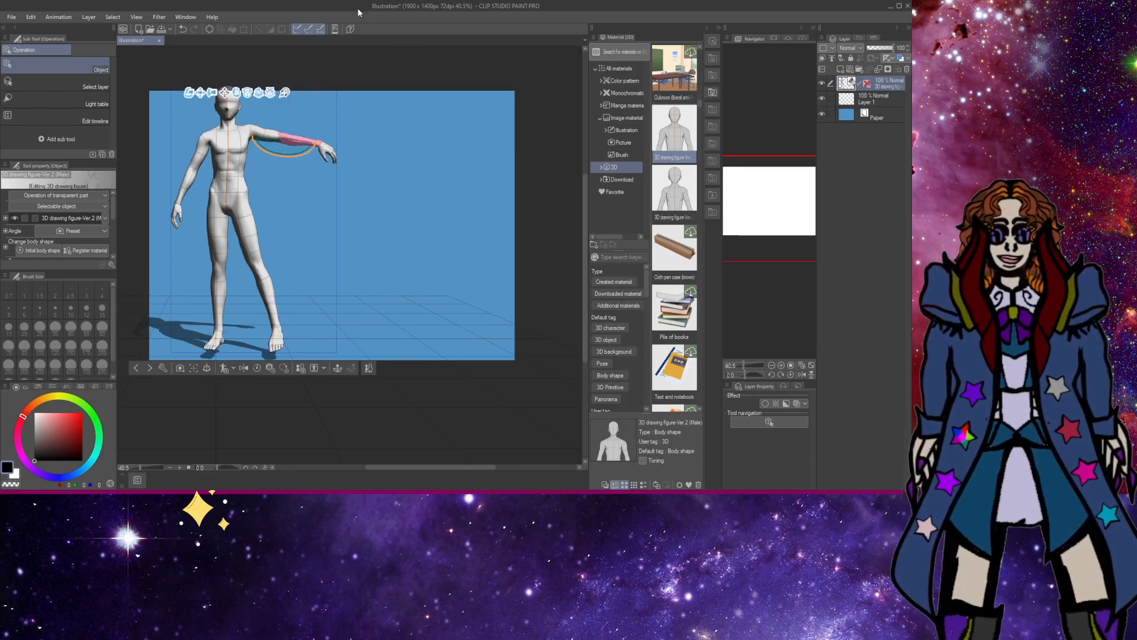
left_click(324, 152)
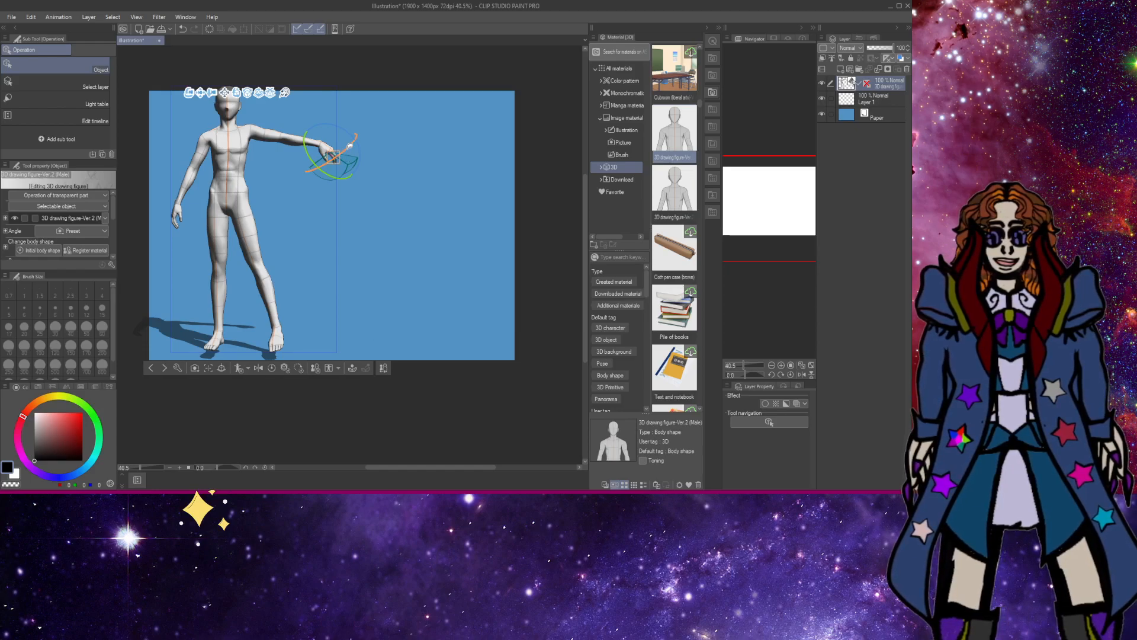
left_click_drag(333, 156, 340, 120)
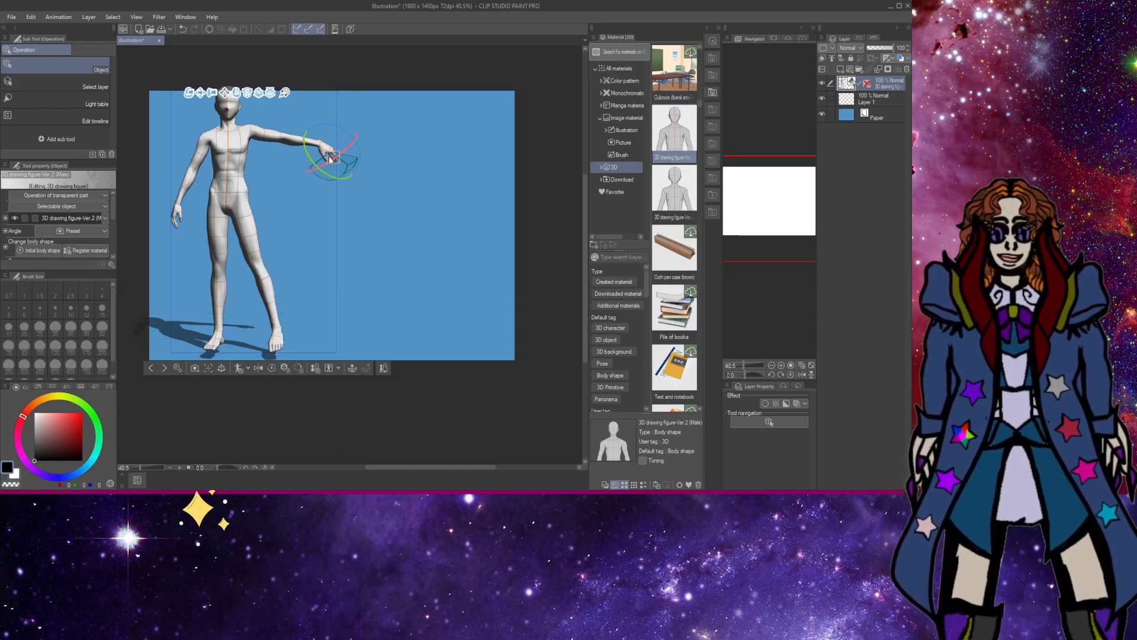
mouse_move(319, 168)
left_mouse_down()
mouse_move(336, 135)
mouse_move(323, 92)
mouse_move(330, 156)
left_mouse_up()
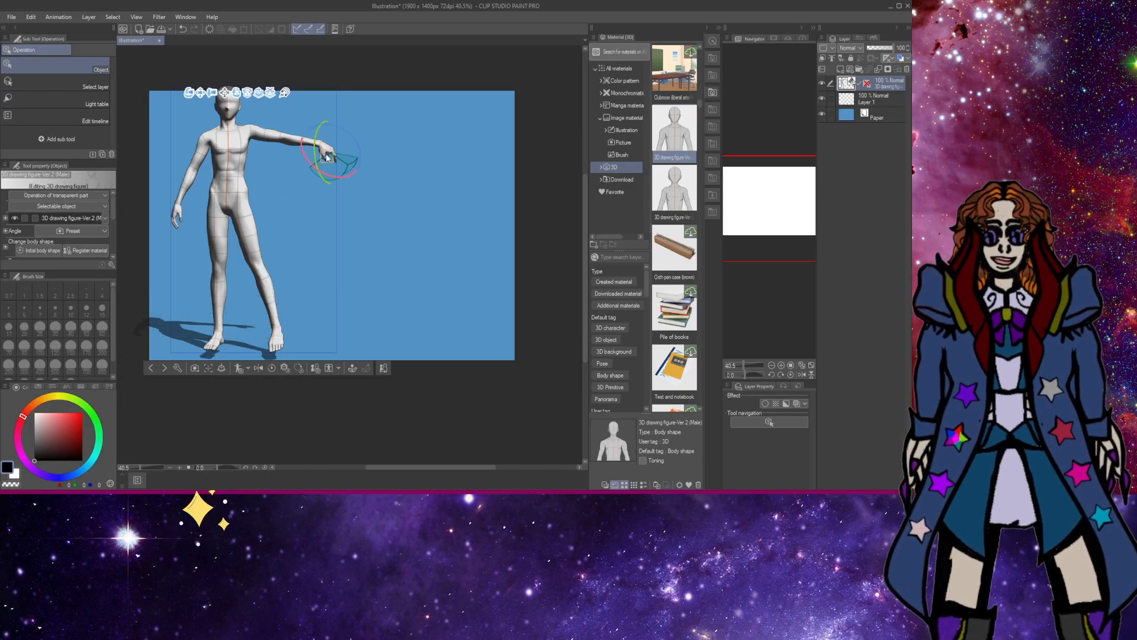
left_click(334, 160)
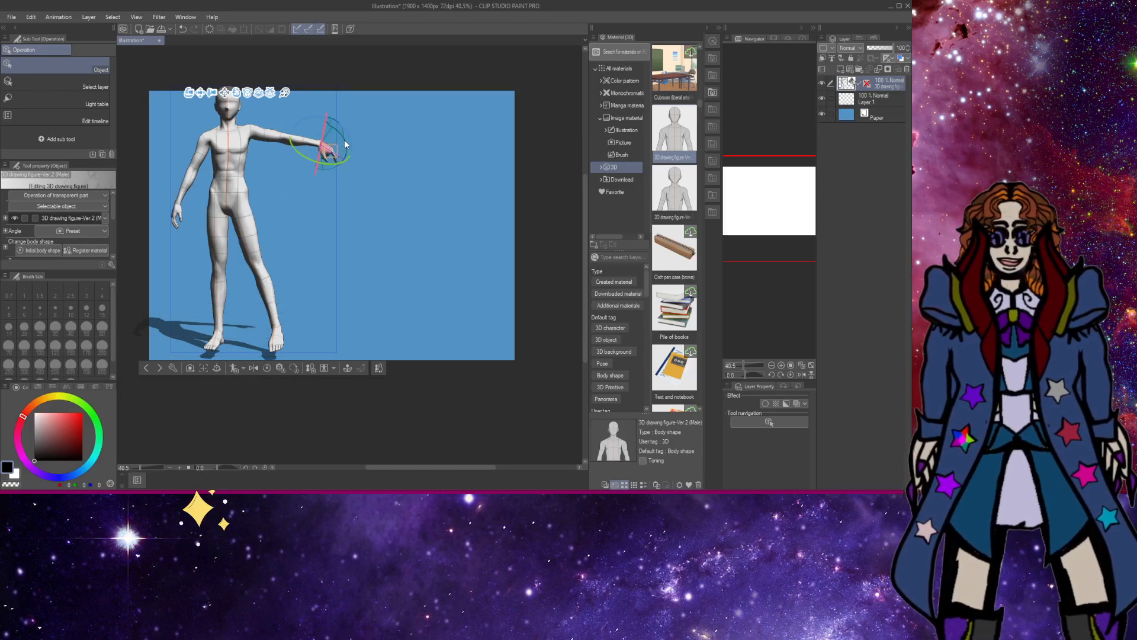
left_click_drag(330, 160, 323, 104)
left_click(304, 216)
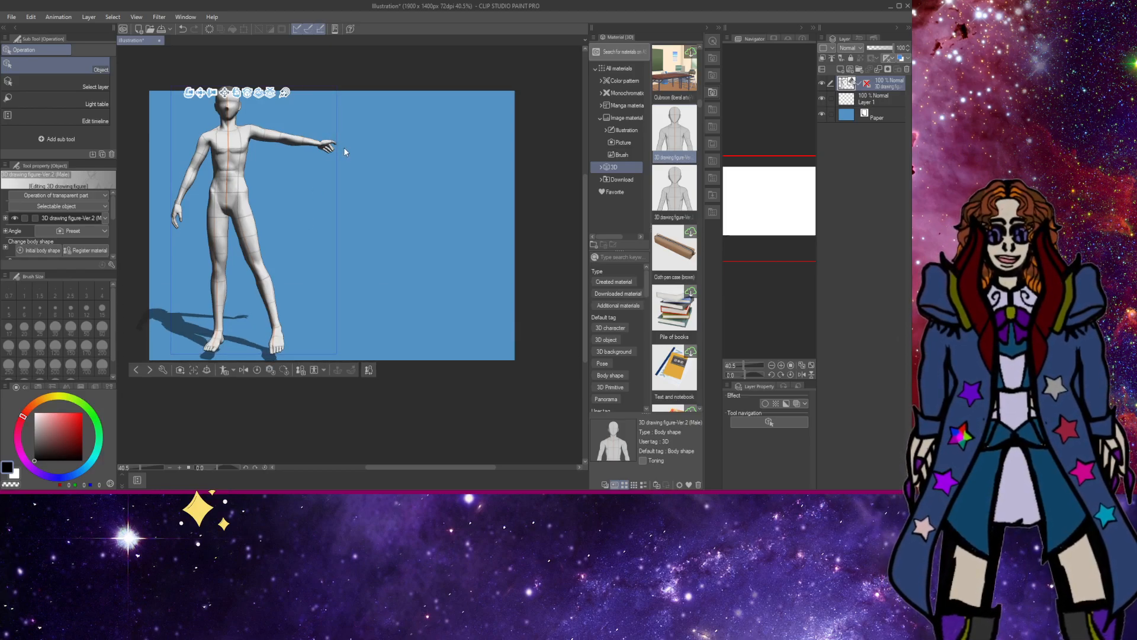
Lower the figure's outstretched left arm by moving its wrist, bending the elbow until the hand rests at the hip.
key("slash")
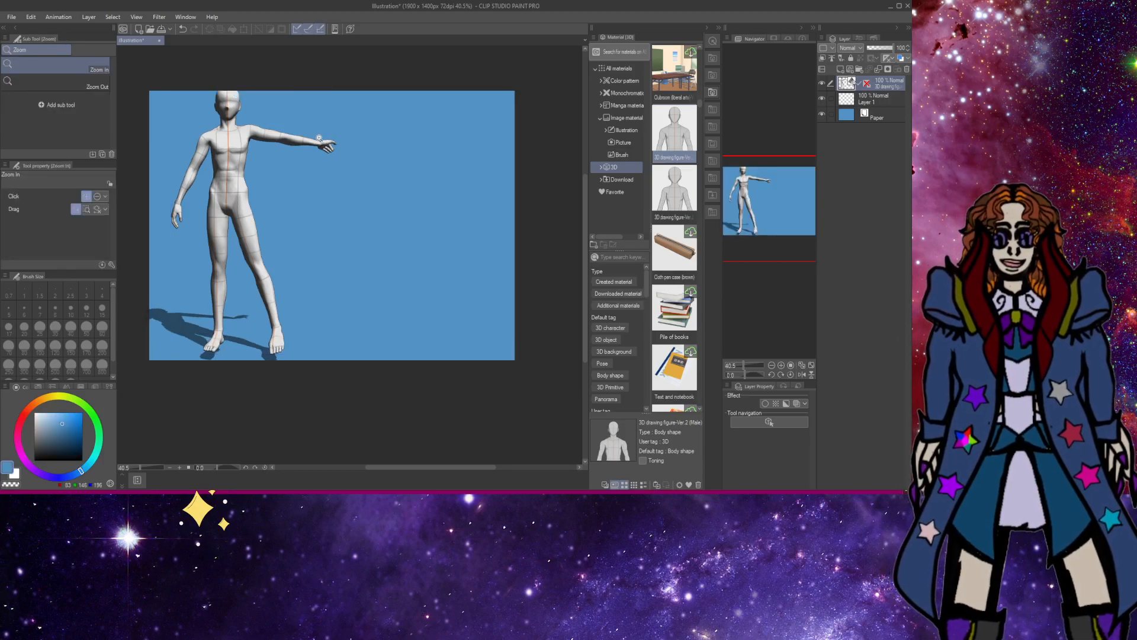
left_click(348, 145)
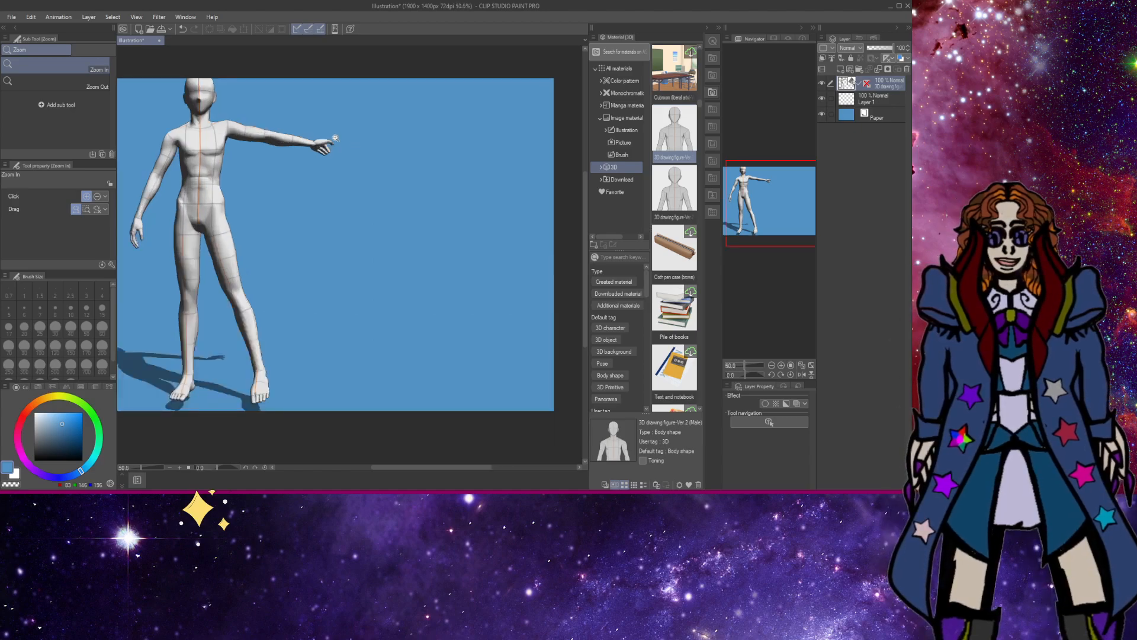
left_click(300, 125)
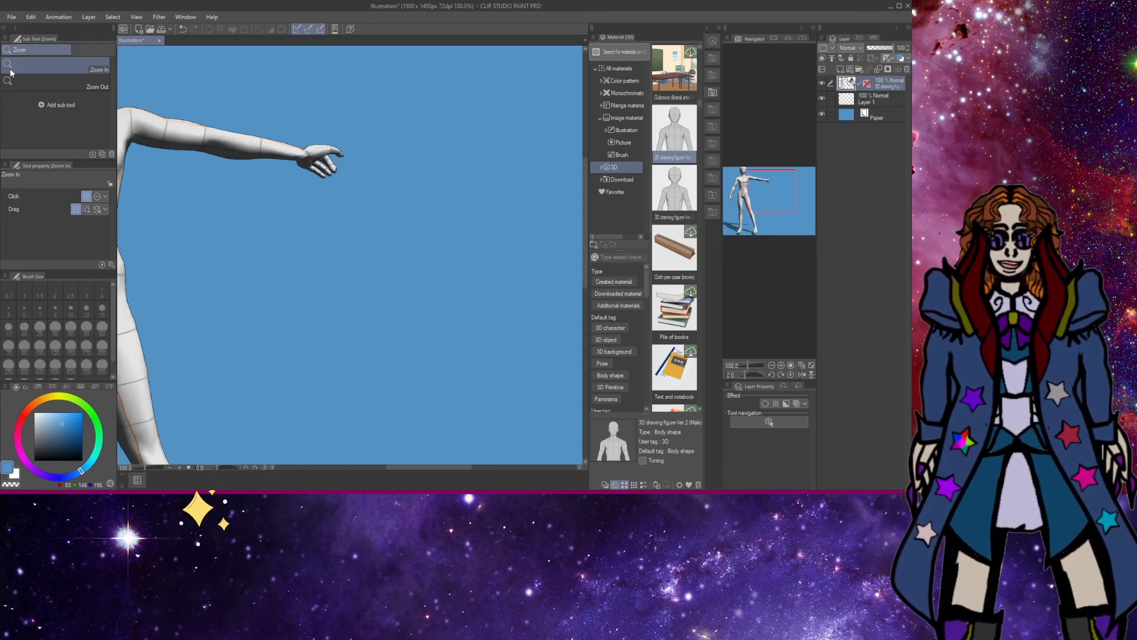
key("o")
left_click(89, 83)
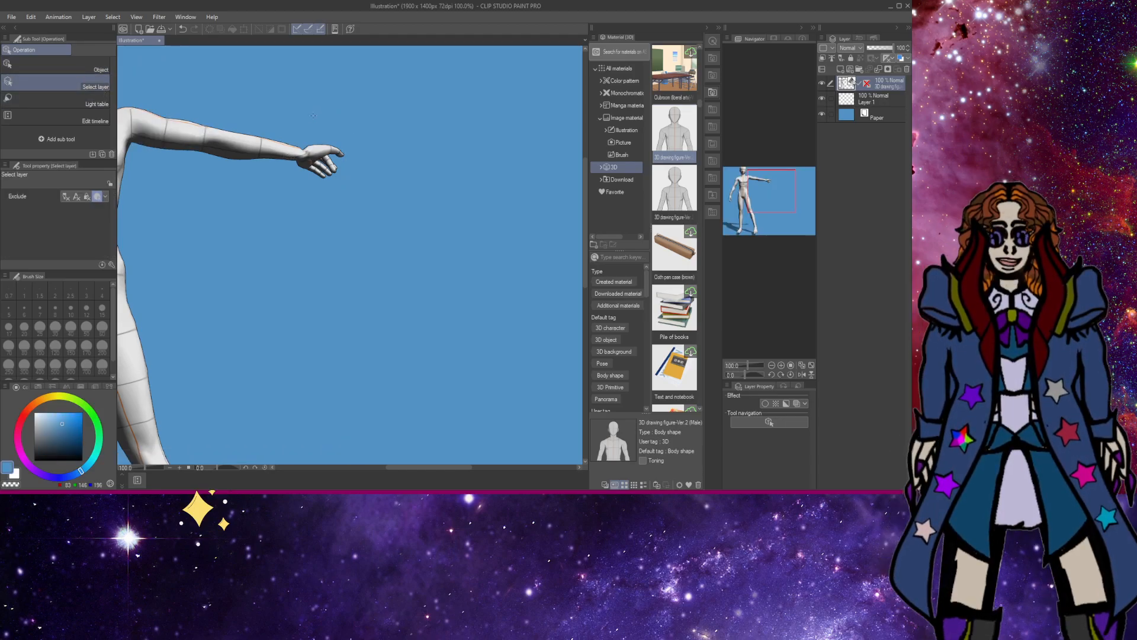
left_click(65, 67)
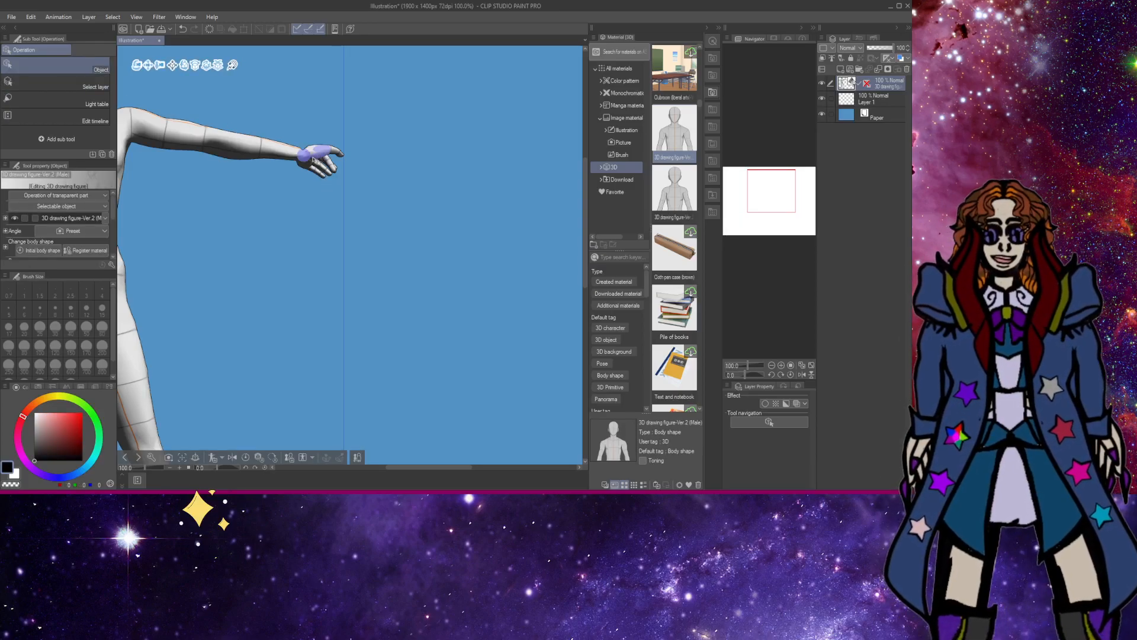
left_click(289, 156)
left_click_drag(289, 155, 200, 158)
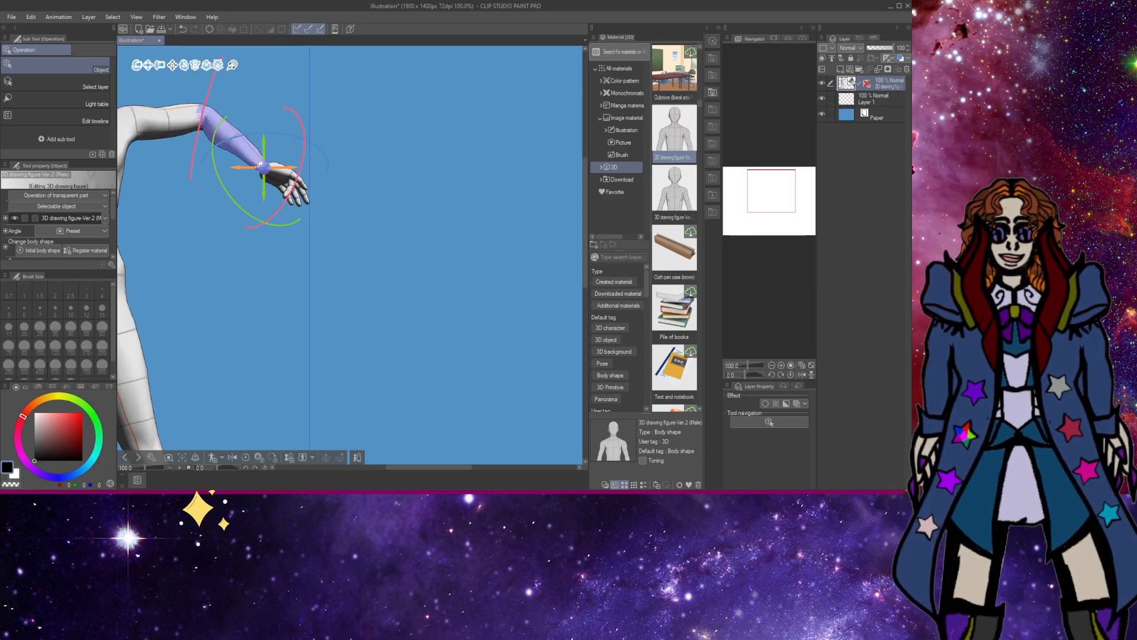
left_click_drag(264, 167, 232, 256)
left_click_drag(219, 212, 122, 280)
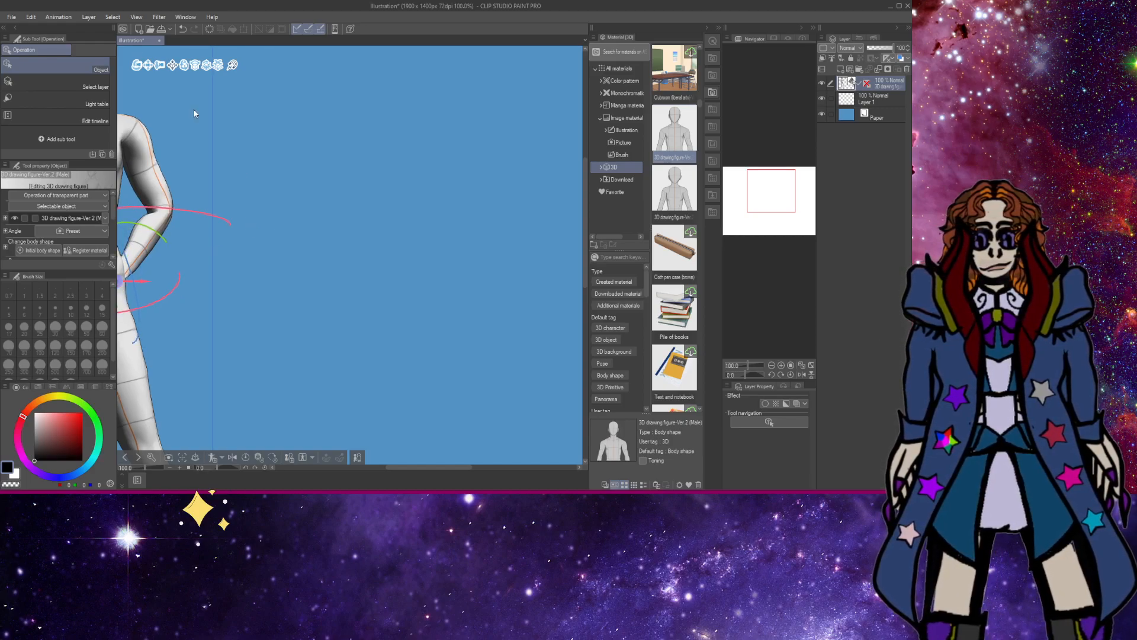
Move the 3D figure layer slightly toward the canvas's lower-left corner so the whole head fits inside the canvas.
key("slash")
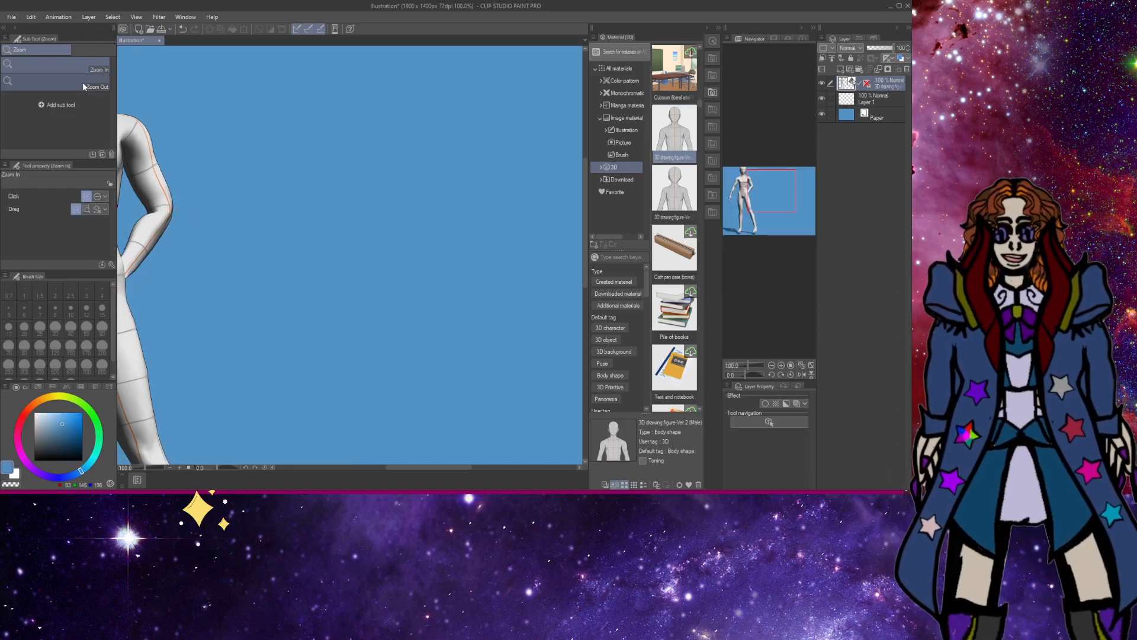
left_click(82, 82)
left_click(264, 165)
left_click(264, 166)
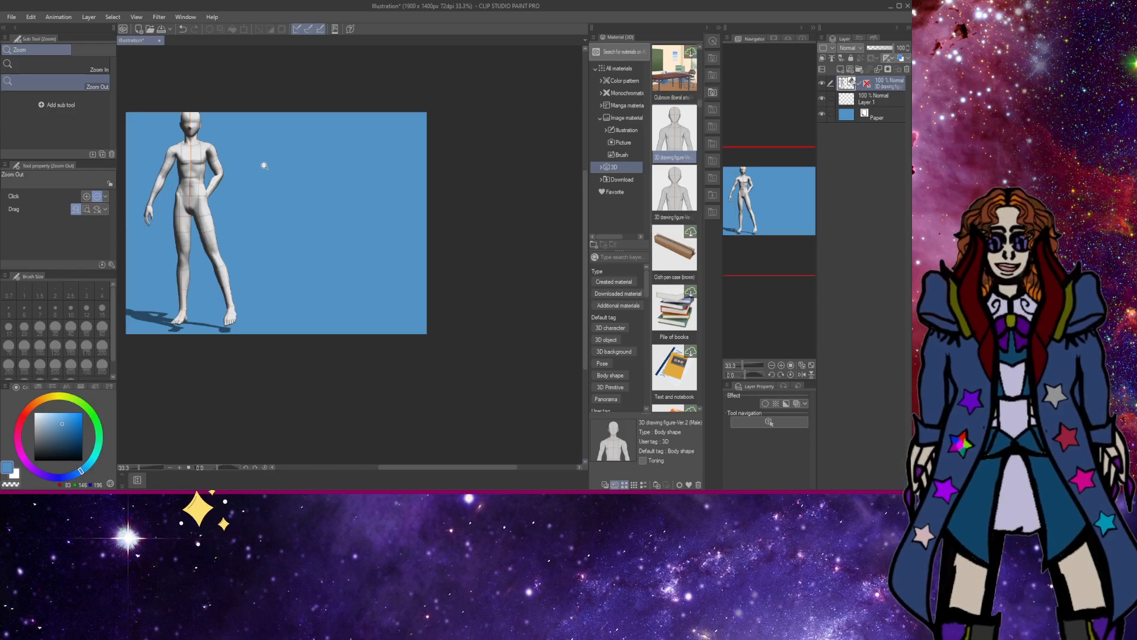
left_click_drag(430, 466, 404, 461)
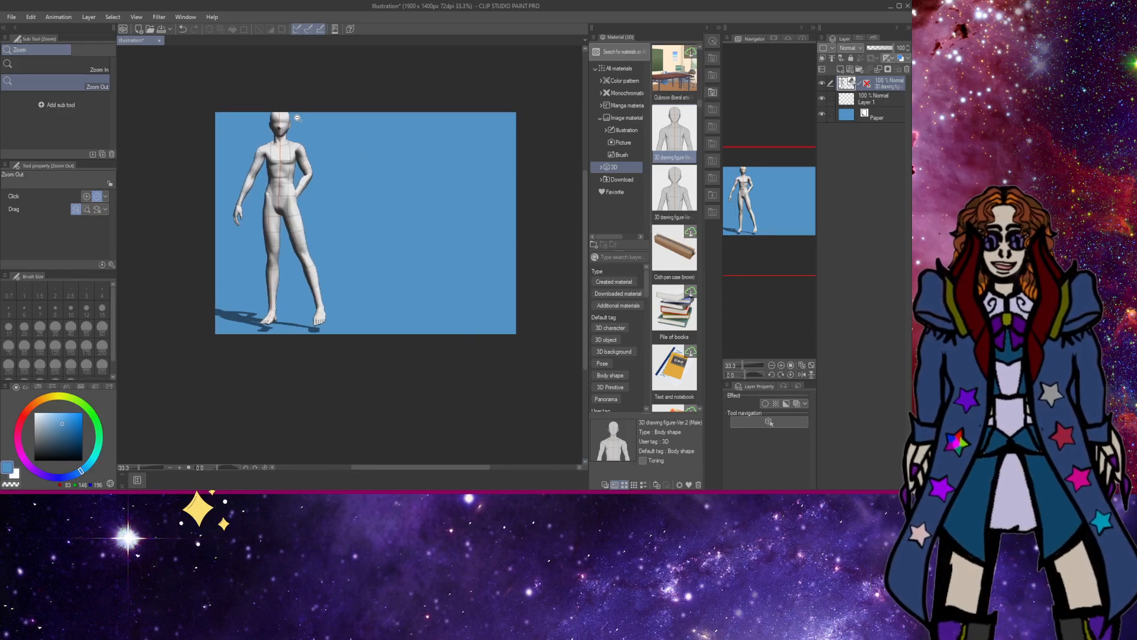
scroll(293, 160, "up", 1)
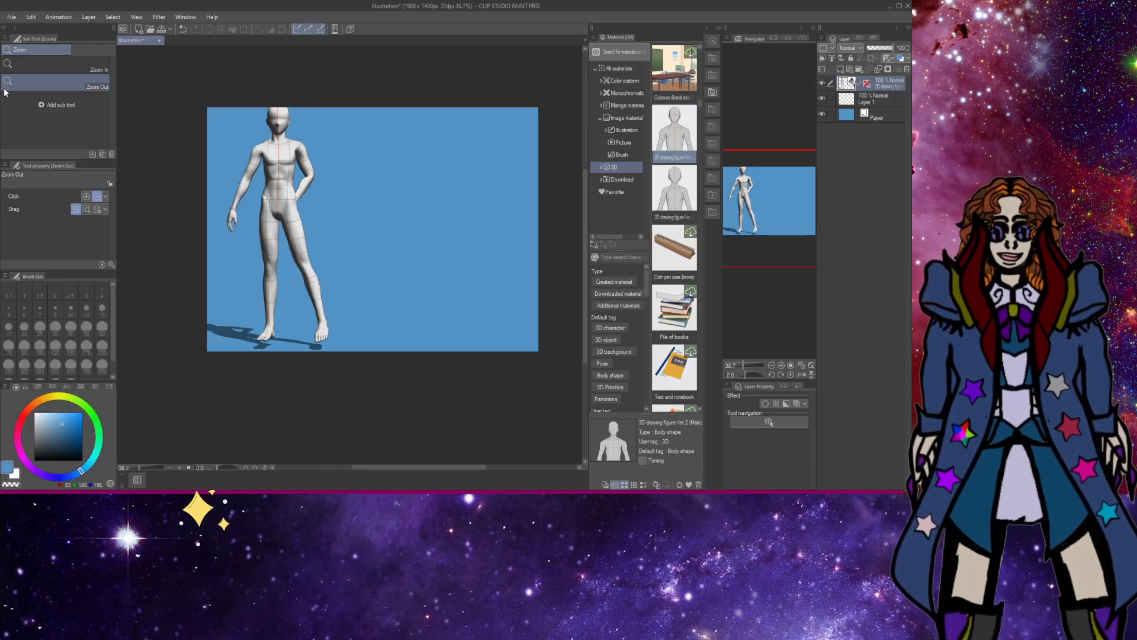
key("k")
mouse_move(278, 183)
left_mouse_down()
mouse_move(279, 194)
mouse_move(264, 191)
left_mouse_up()
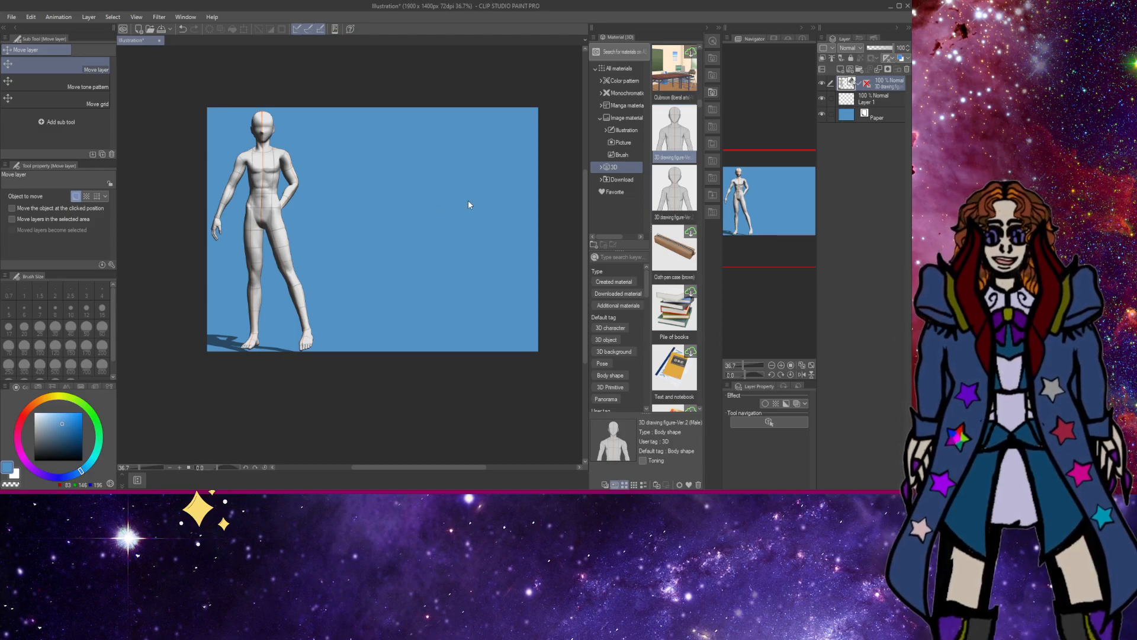
Return to the Object tool to edit the 3D figure, and undo the last change to it.
left_click(48, 84)
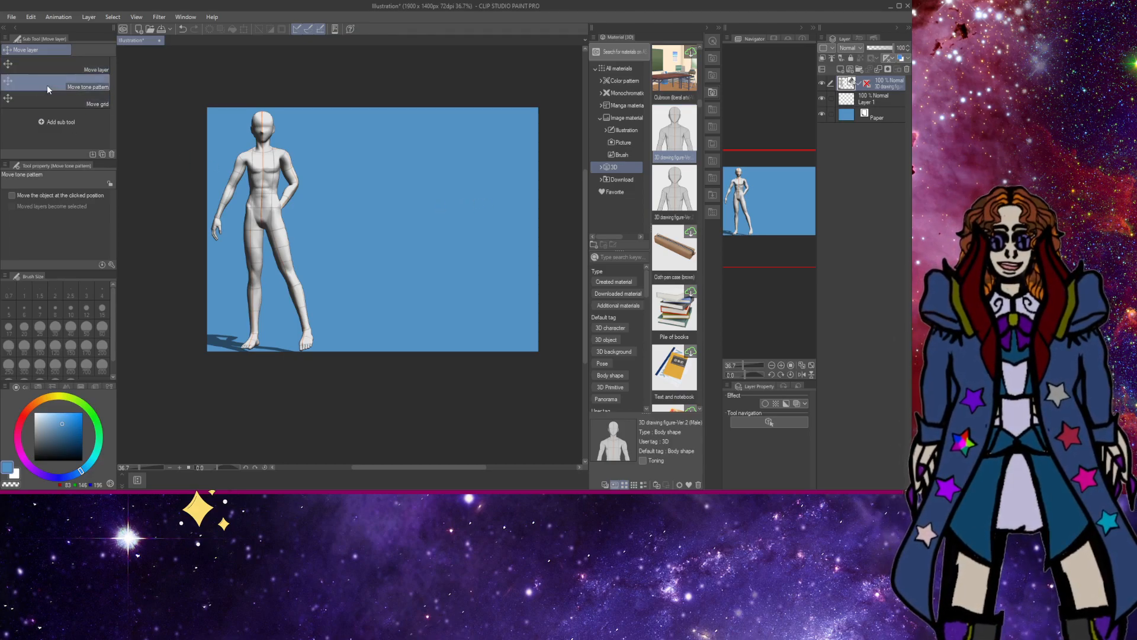
key("o")
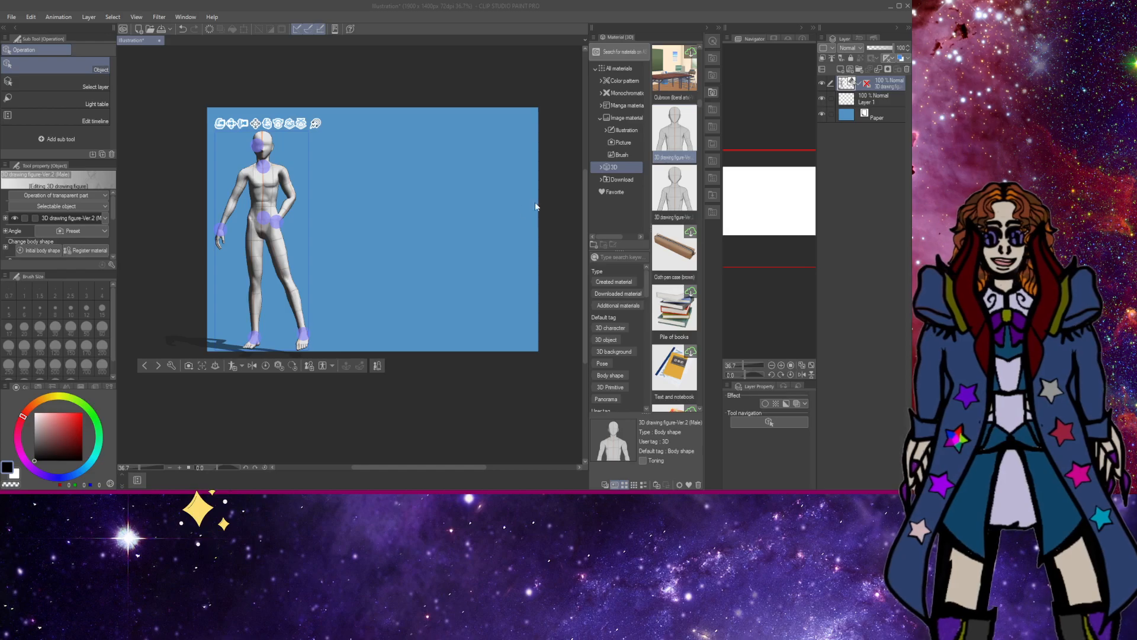
left_click(573, 177)
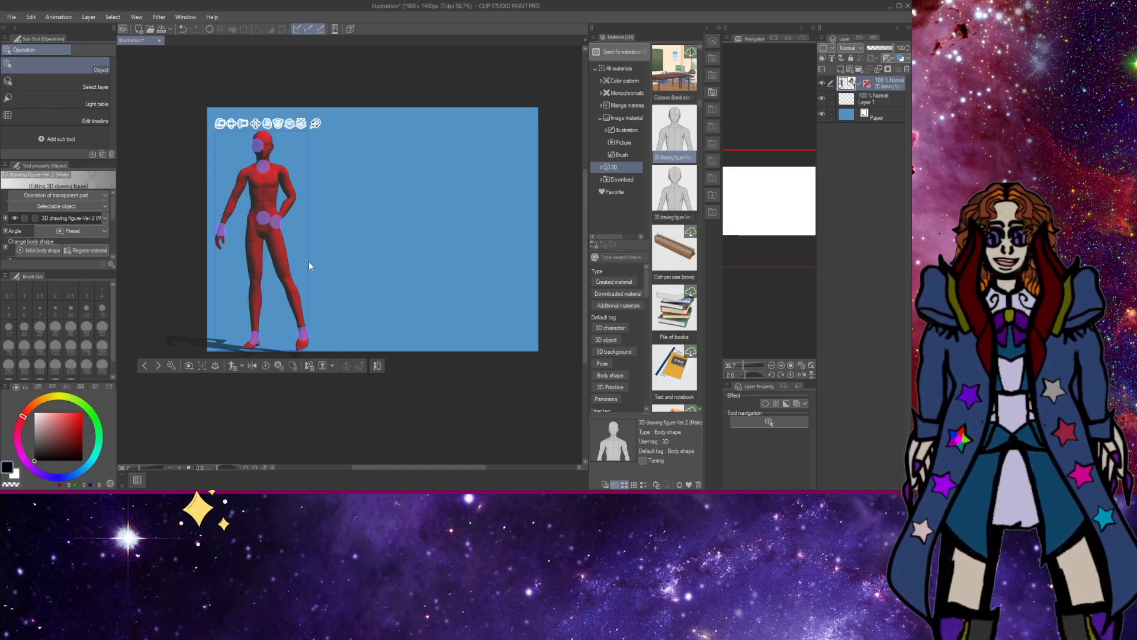
left_click(184, 30)
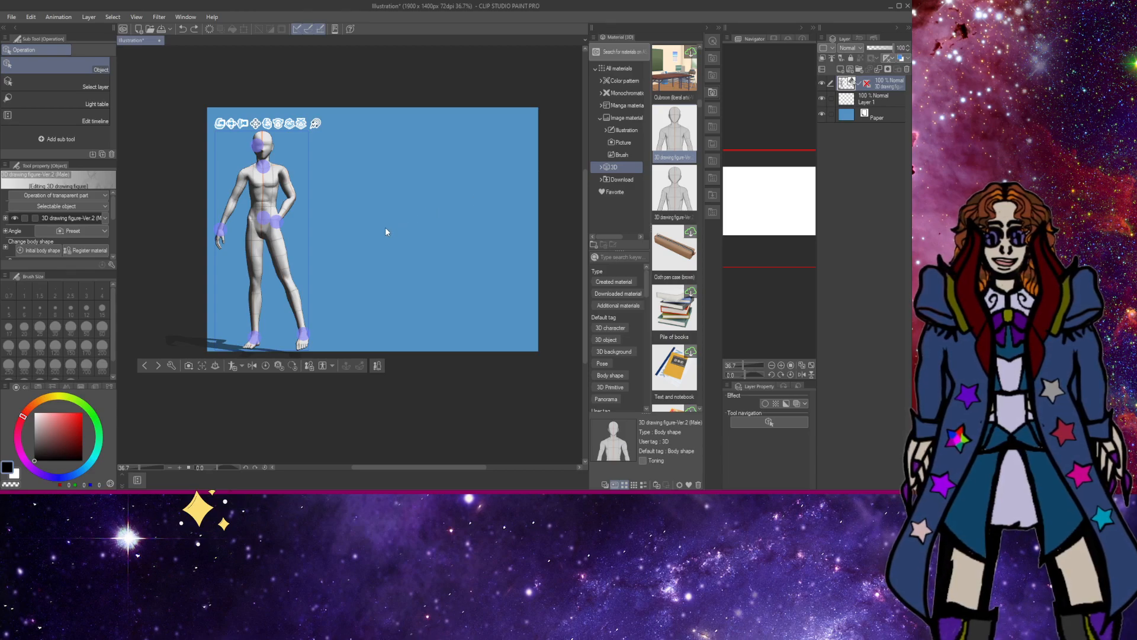
Browse the 3D material library, examining the available props, vehicles, background scenes, school characters, and body and hand poses.
scroll(681, 260, "down", 5)
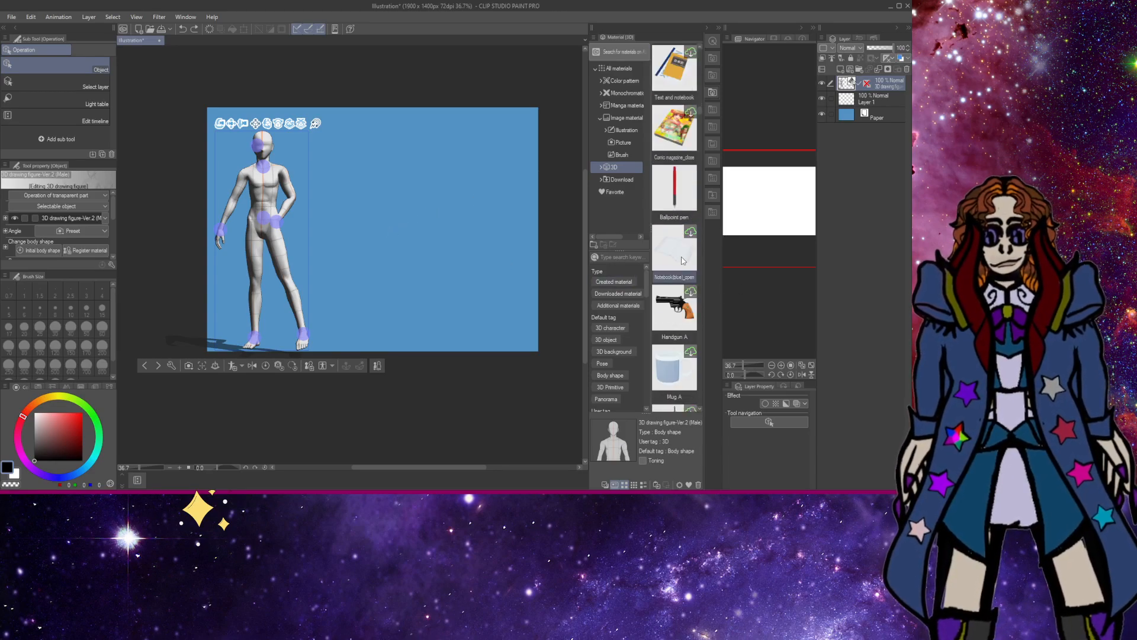
scroll(683, 260, "down", 3)
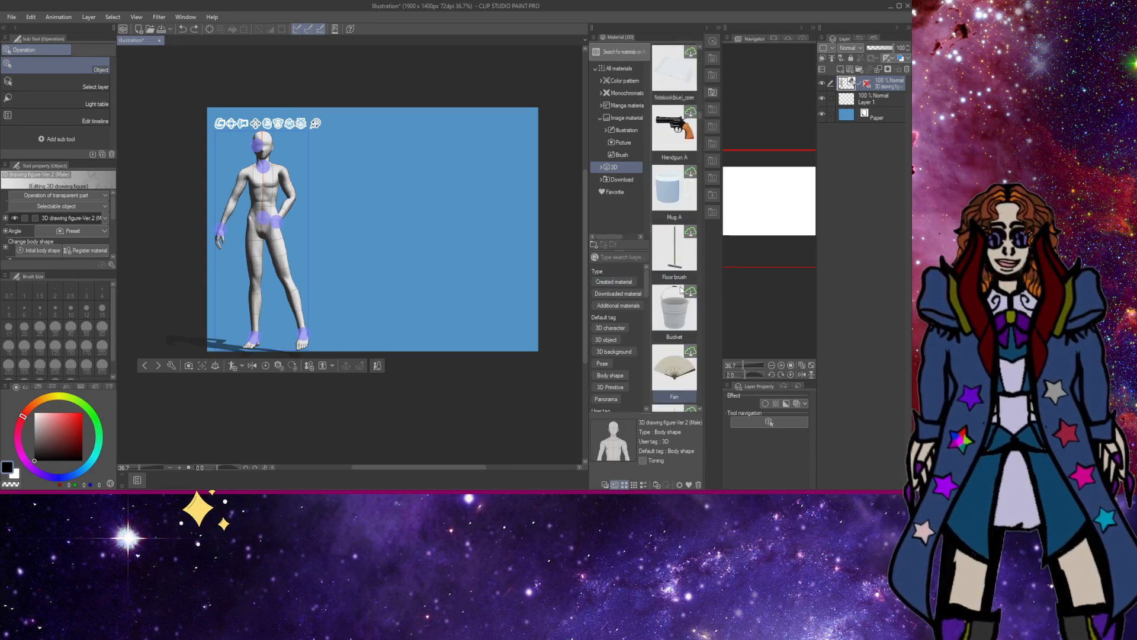
scroll(681, 291, "down", 7)
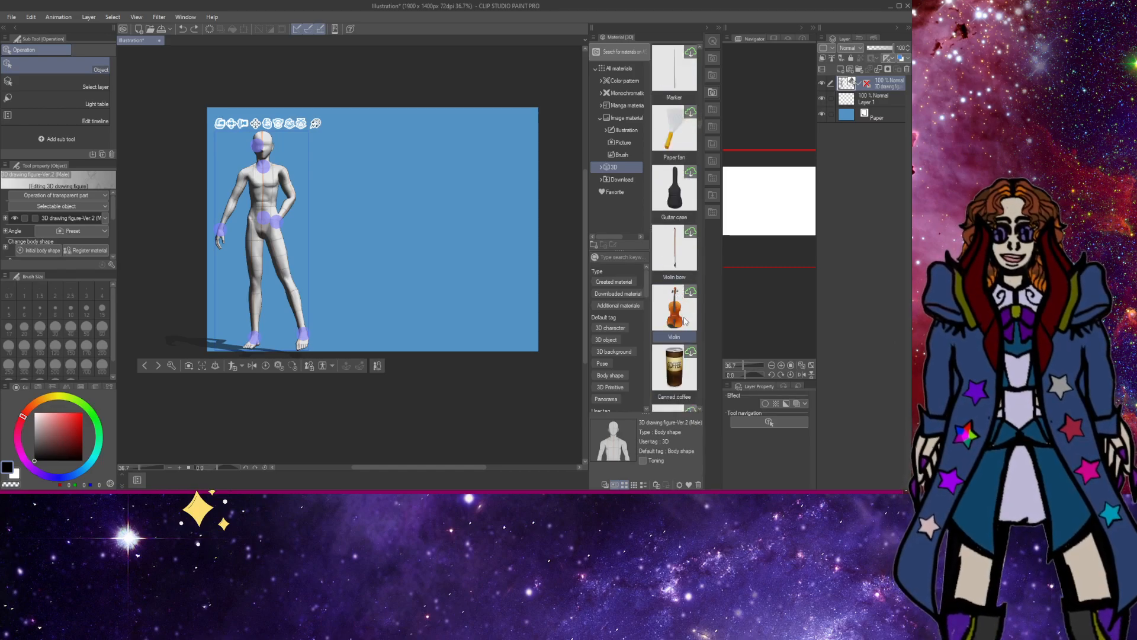
scroll(680, 350, "down", 10)
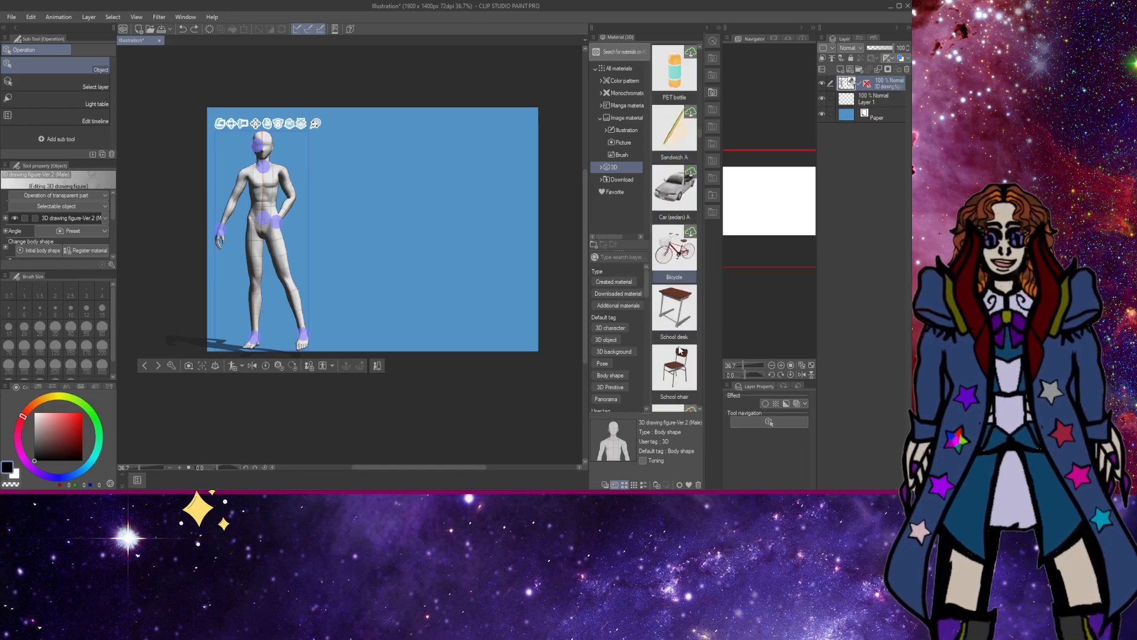
scroll(679, 349, "down", 6)
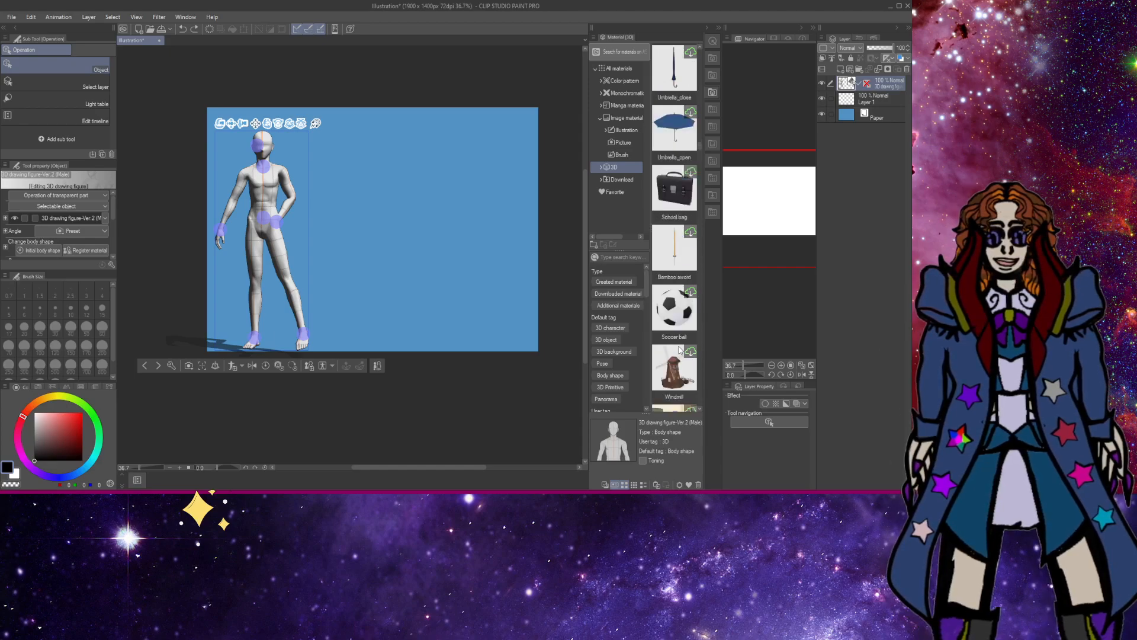
scroll(680, 351, "down", 8)
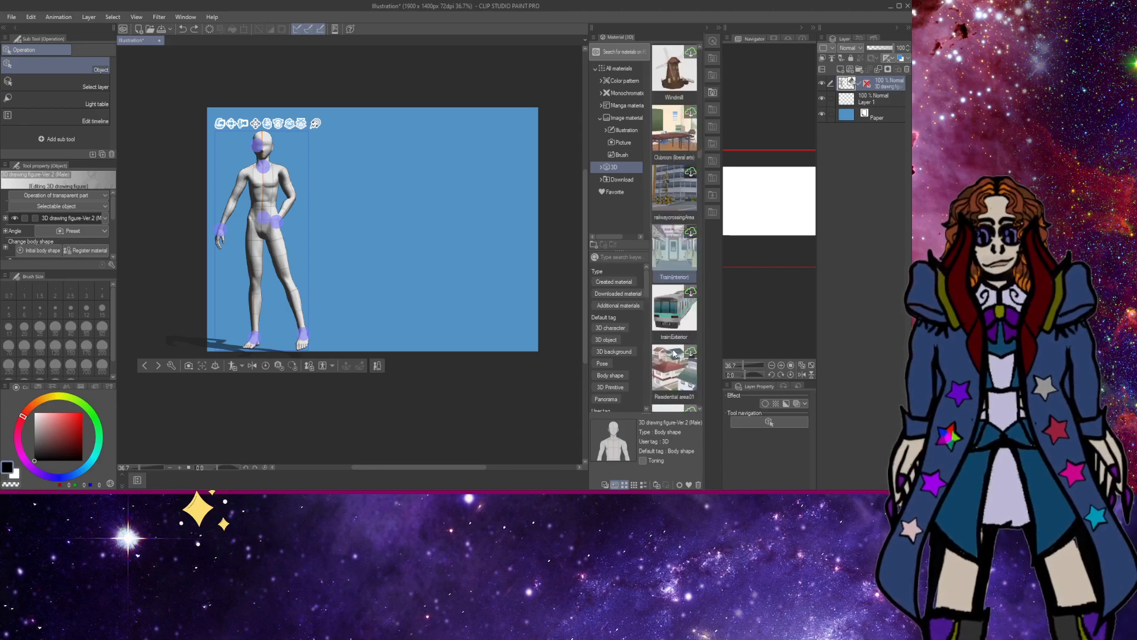
scroll(673, 353, "down", 8)
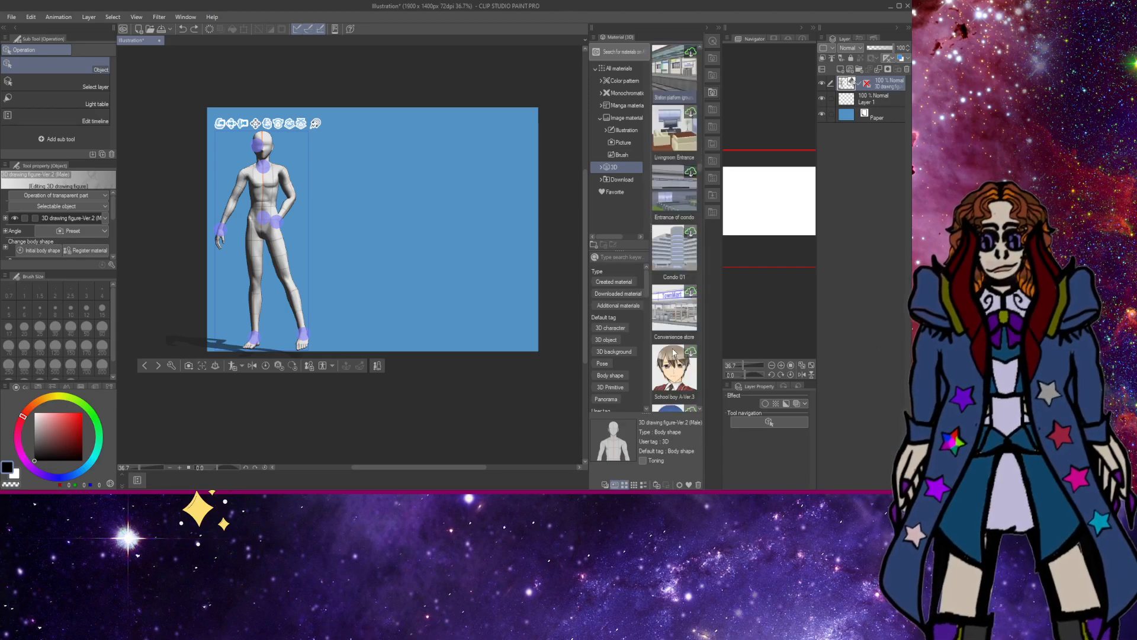
scroll(673, 353, "down", 1)
scroll(674, 353, "down", 4)
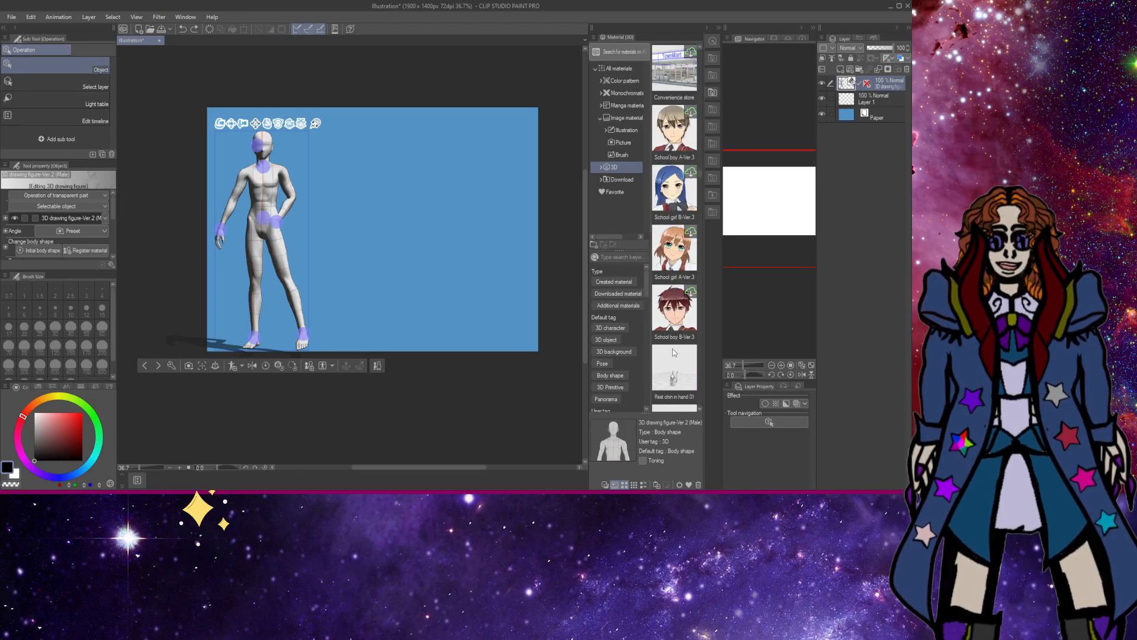
scroll(673, 351, "down", 1)
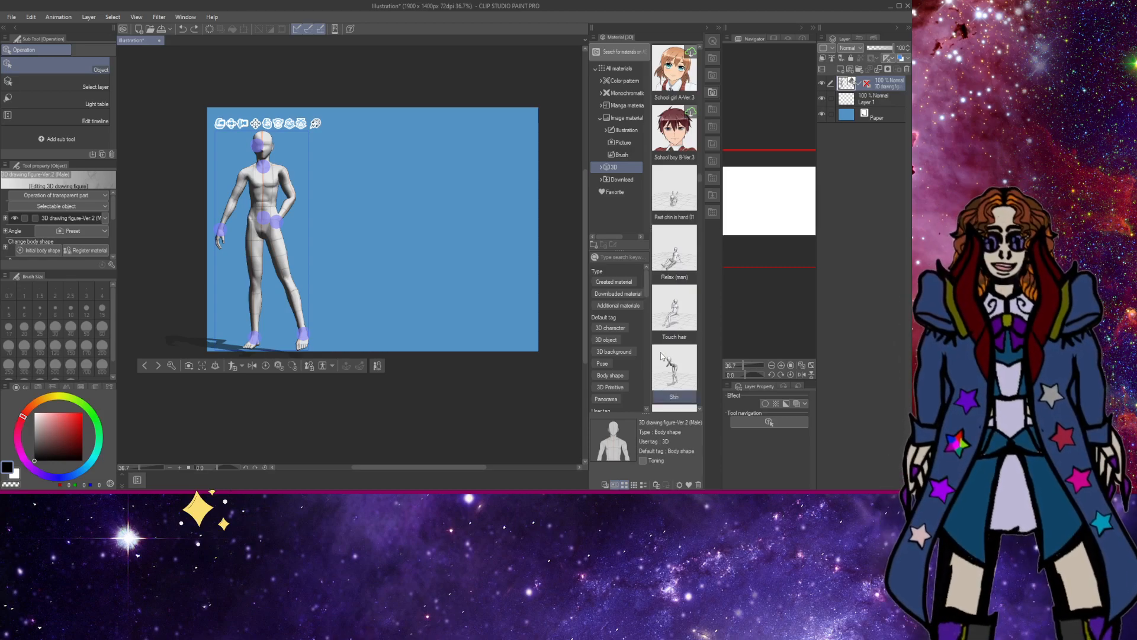
scroll(676, 368, "down", 2)
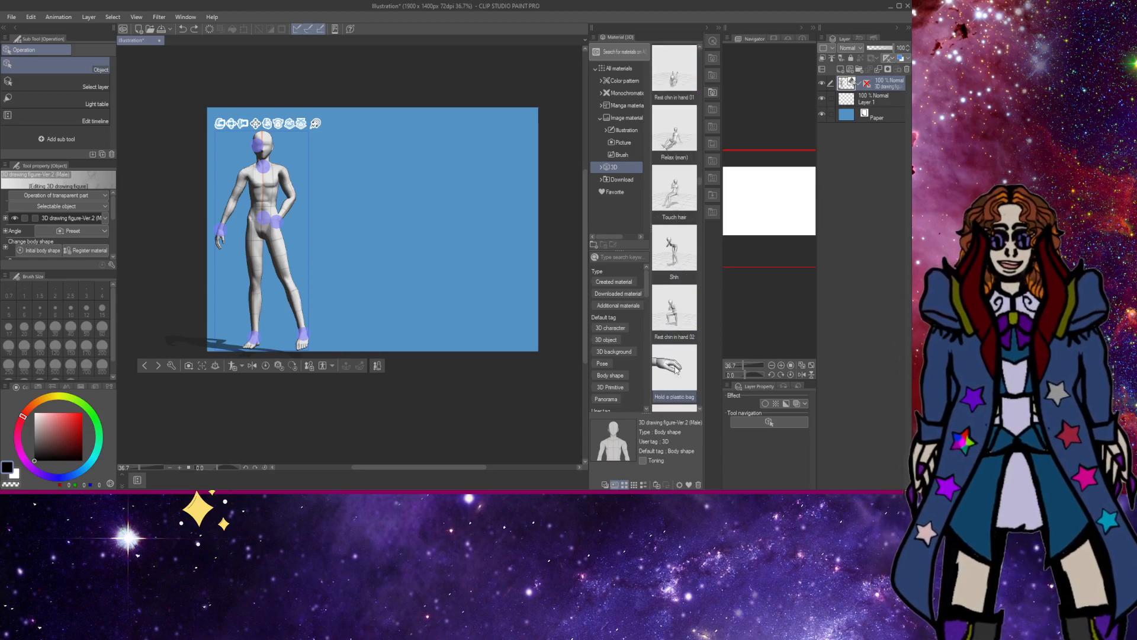
scroll(676, 369, "down", 4)
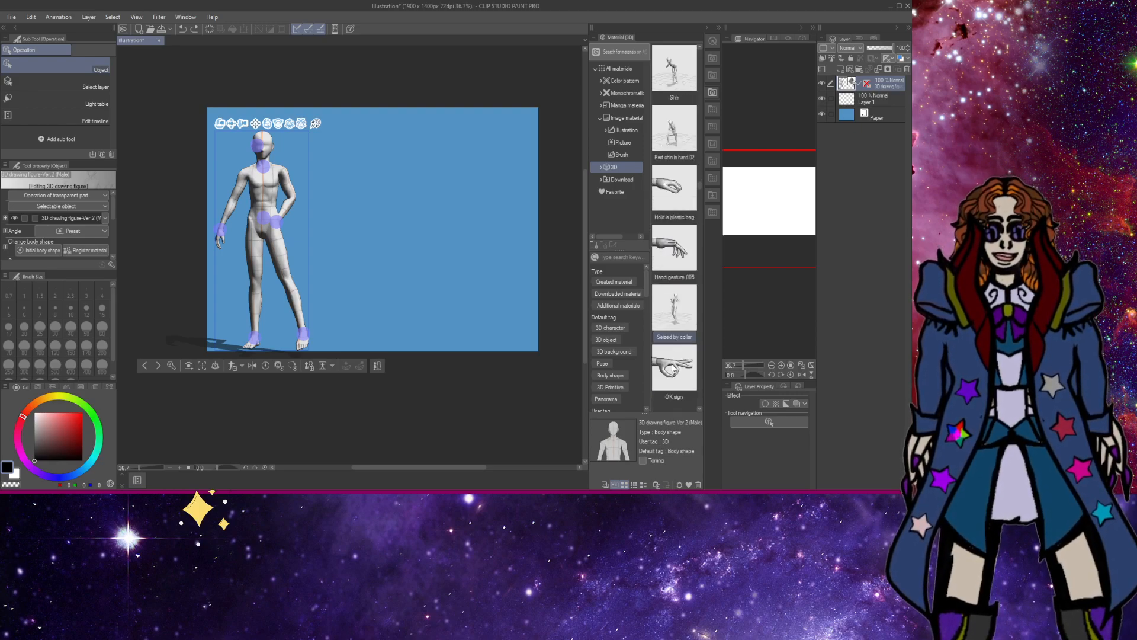
scroll(673, 367, "down", 4)
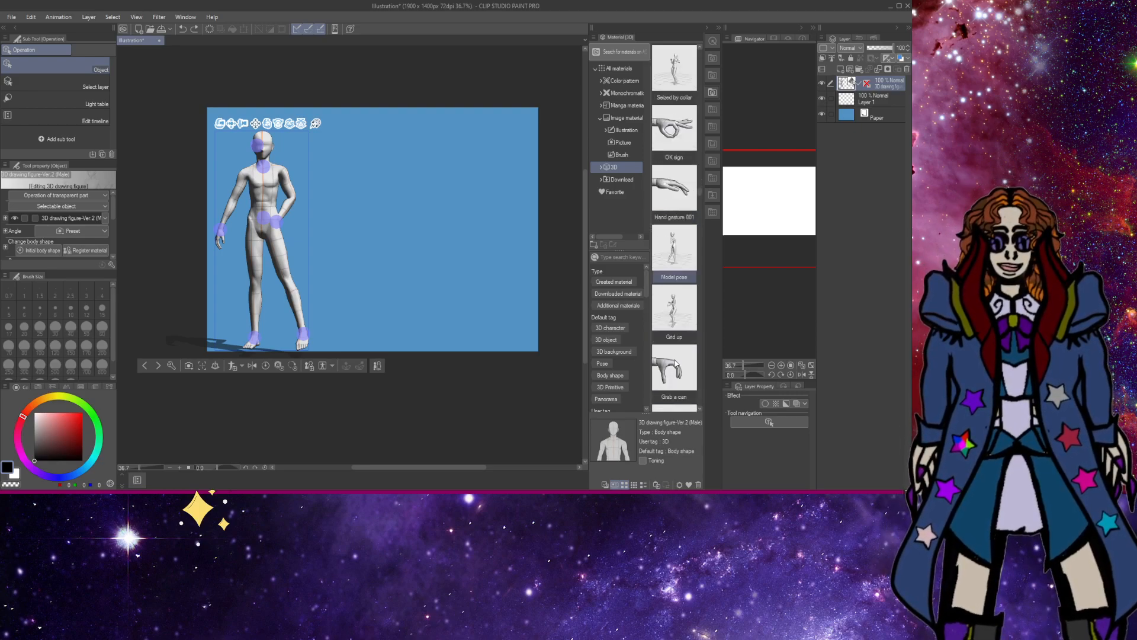
scroll(675, 363, "down", 4)
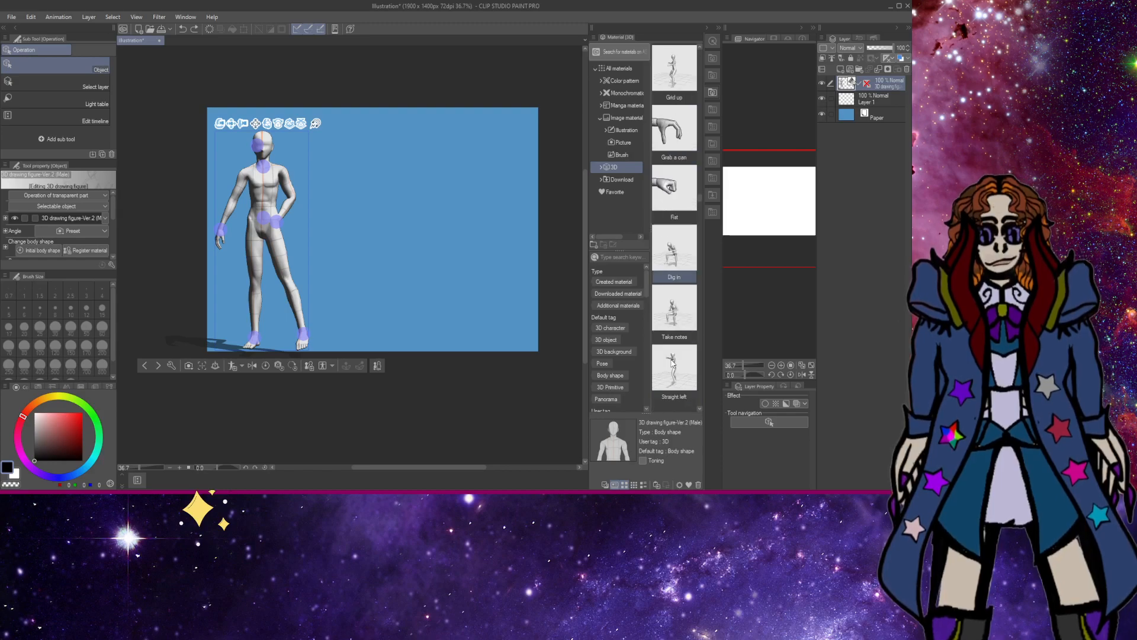
Look through the remaining 3D pose materials, examining further standing, seated and reclining body poses and hand grips.
scroll(673, 365, "down", 1)
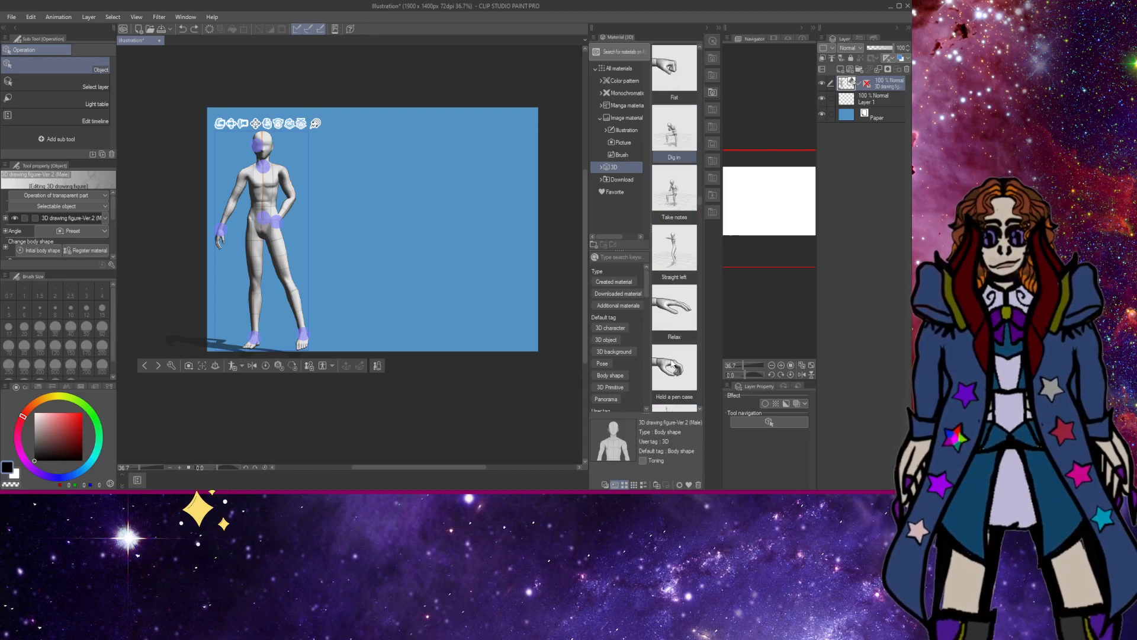
scroll(673, 368, "down", 3)
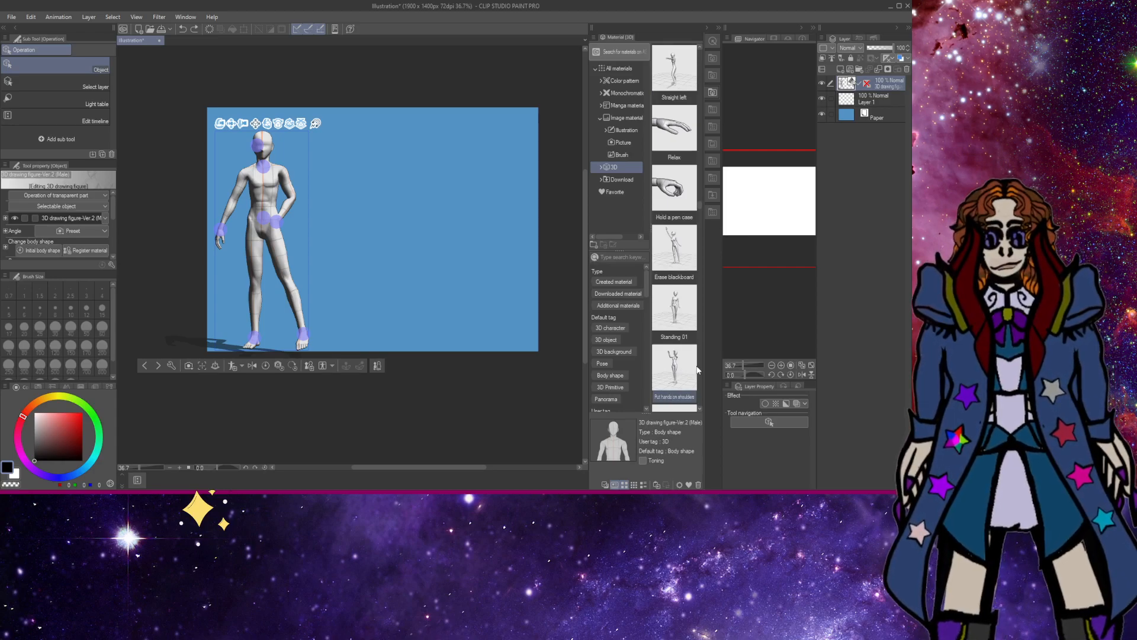
scroll(698, 368, "down", 2)
scroll(682, 371, "down", 1)
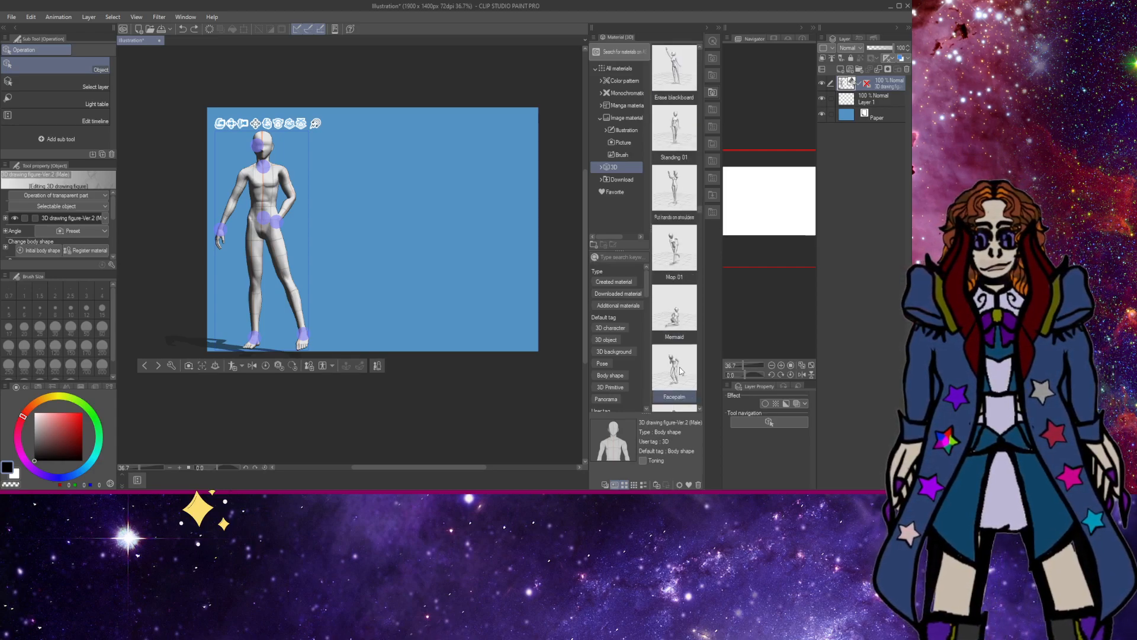
scroll(680, 371, "down", 1)
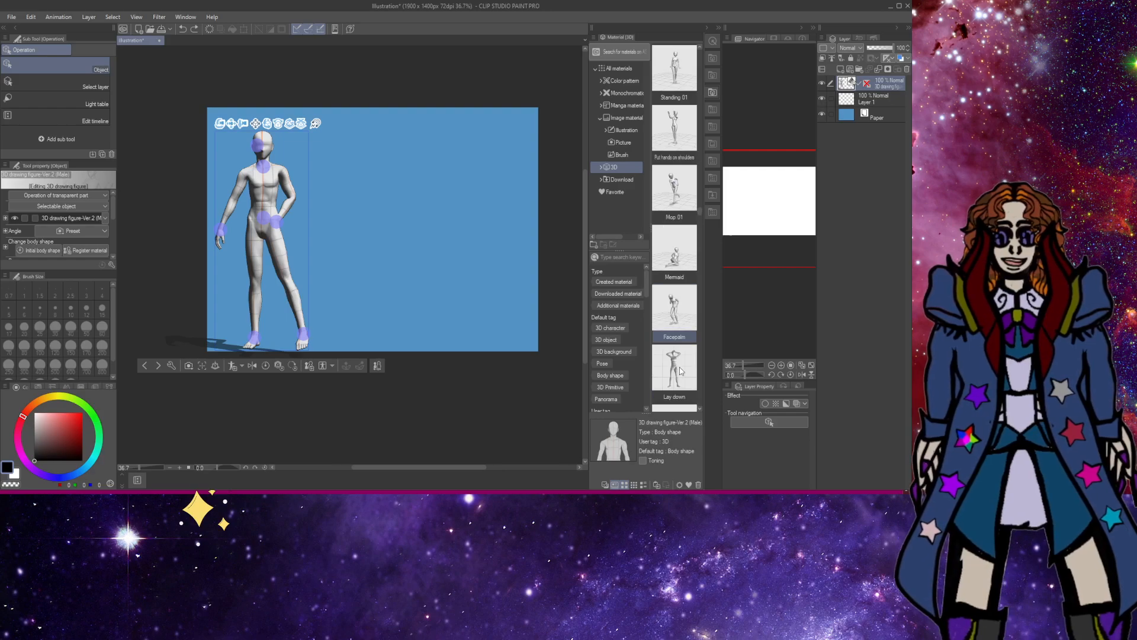
scroll(681, 371, "down", 1)
scroll(680, 371, "down", 1)
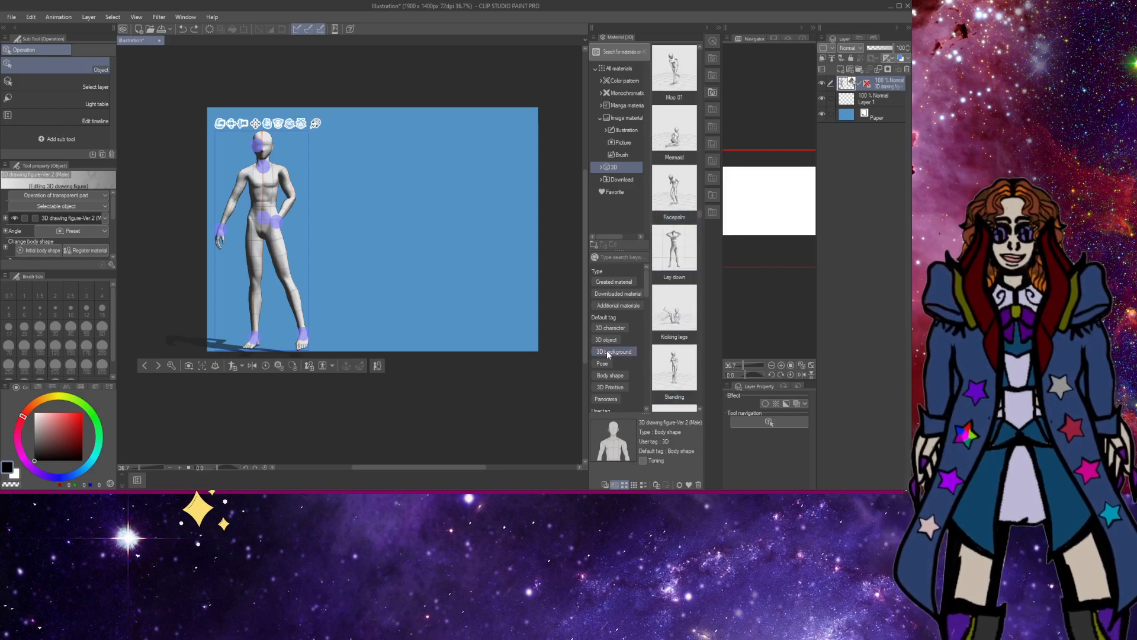
scroll(674, 349, "down", 5)
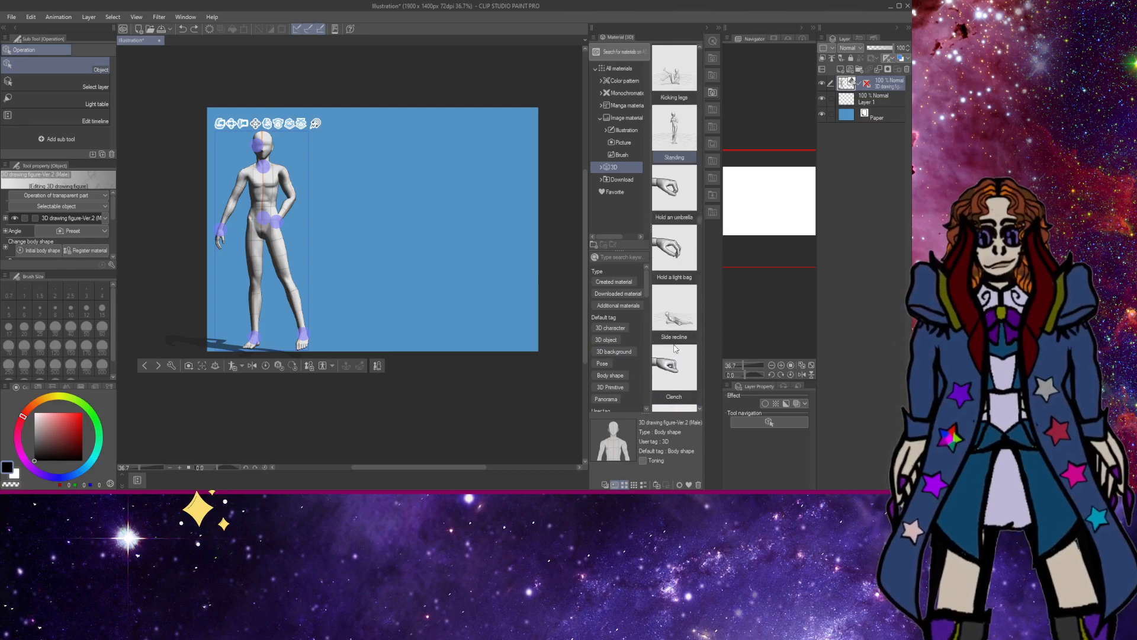
scroll(674, 349, "down", 1)
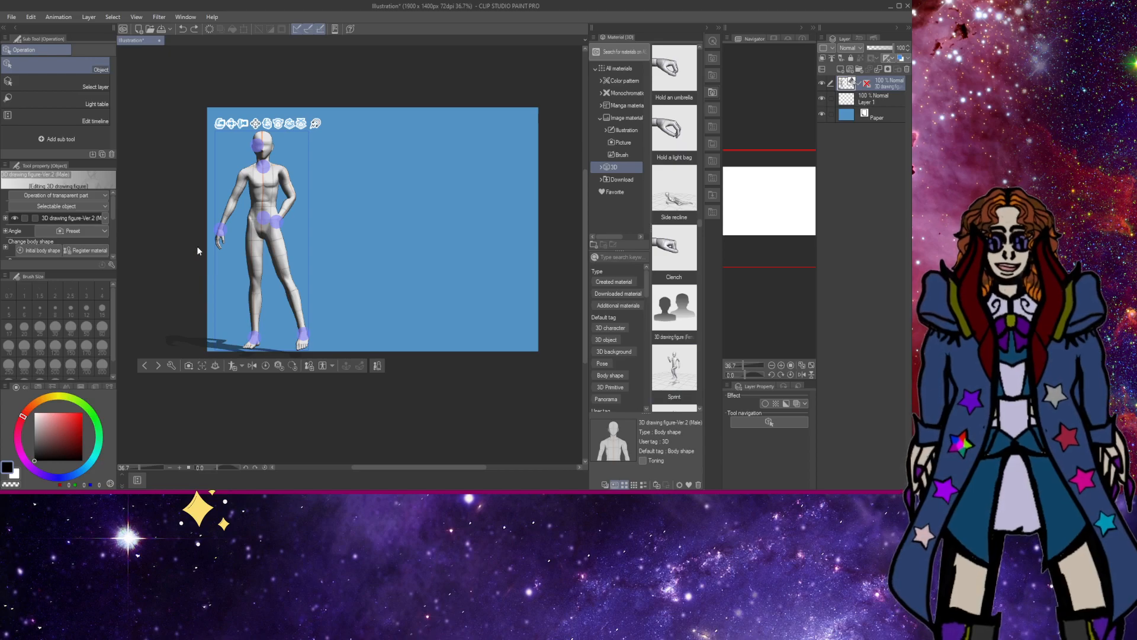
Shift the 3D figure's hips sideways and swing its left arm out so the hand hangs away from the body.
left_click(265, 217)
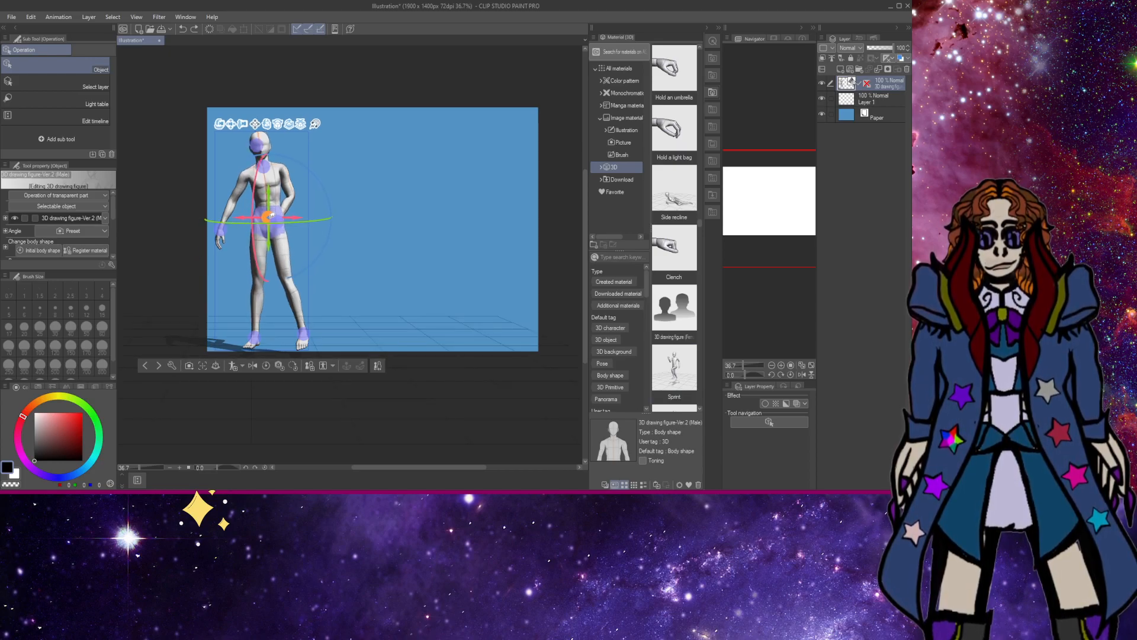
left_click_drag(265, 217, 284, 217)
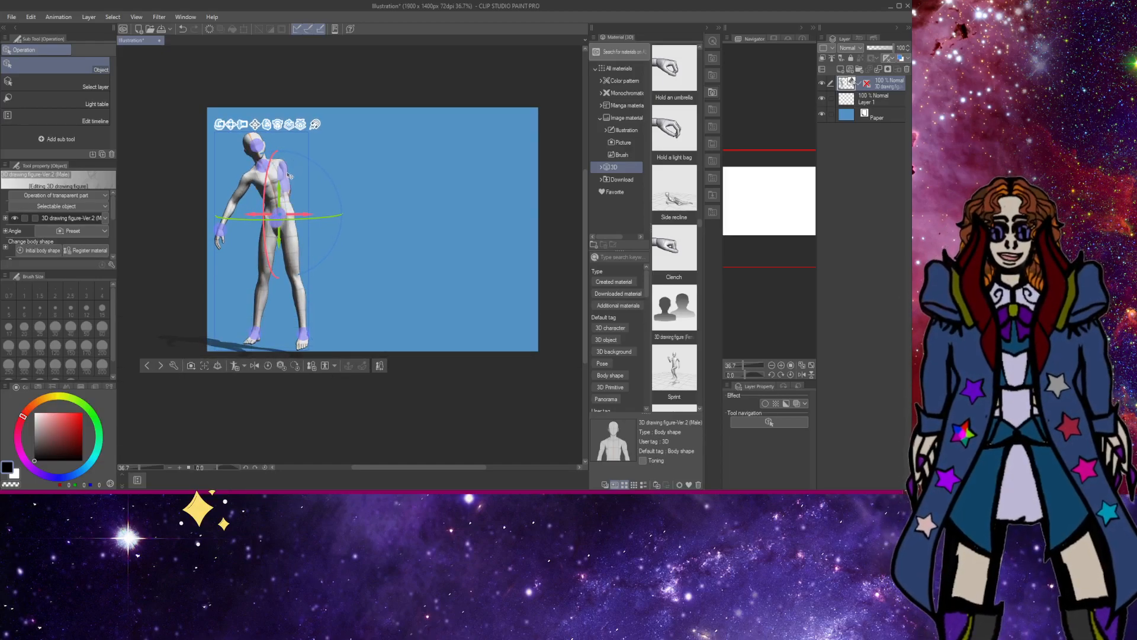
left_click(290, 178)
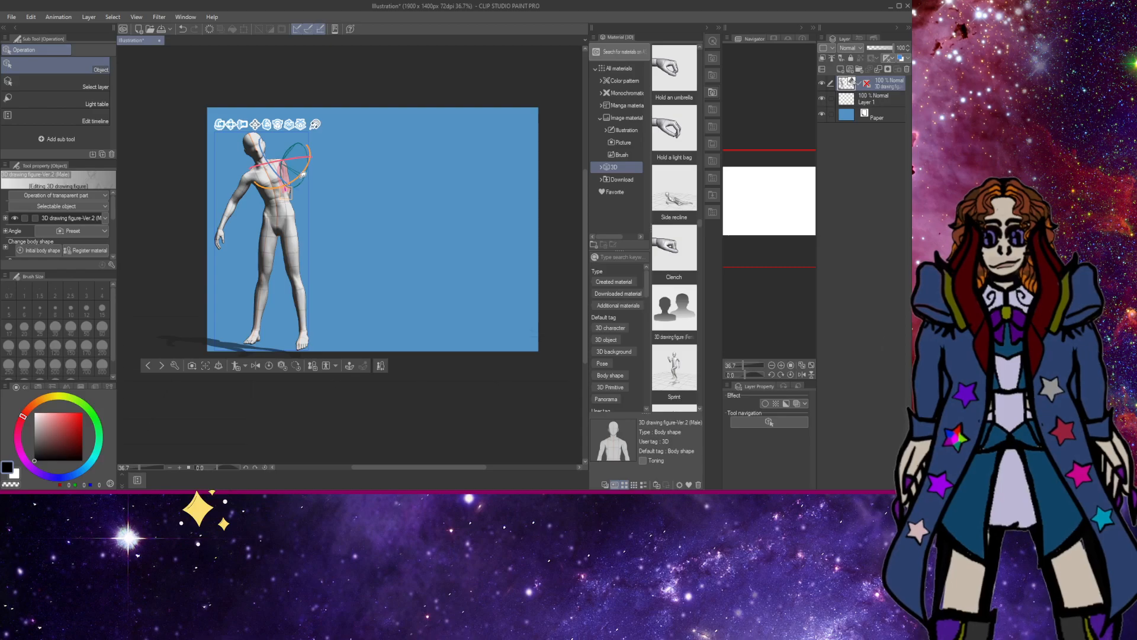
left_click_drag(291, 178, 307, 237)
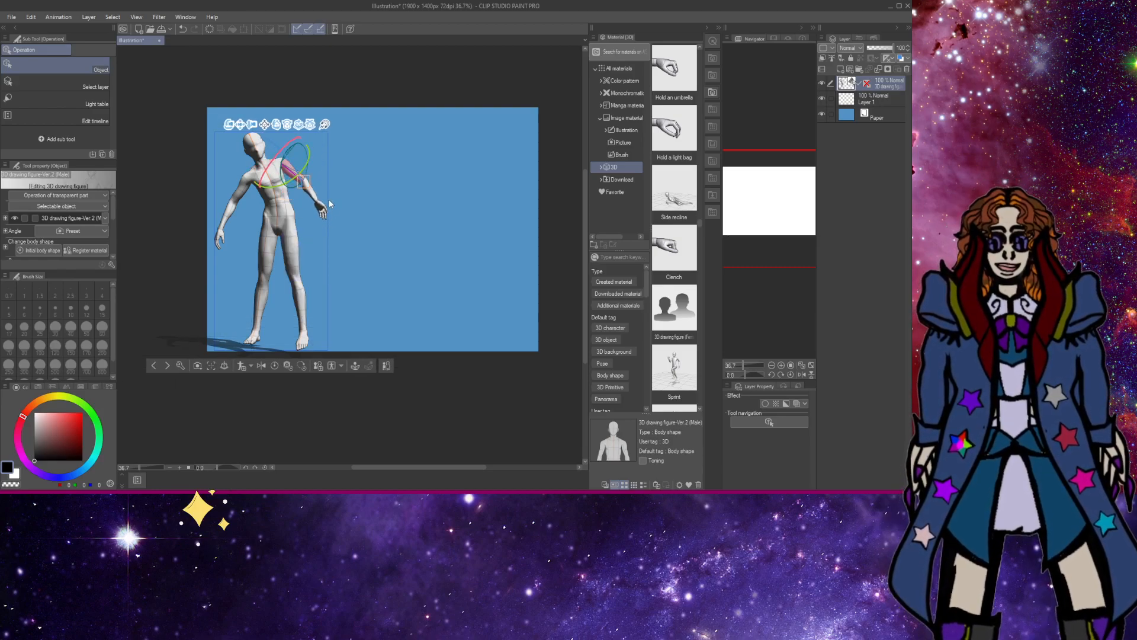
left_click(311, 204)
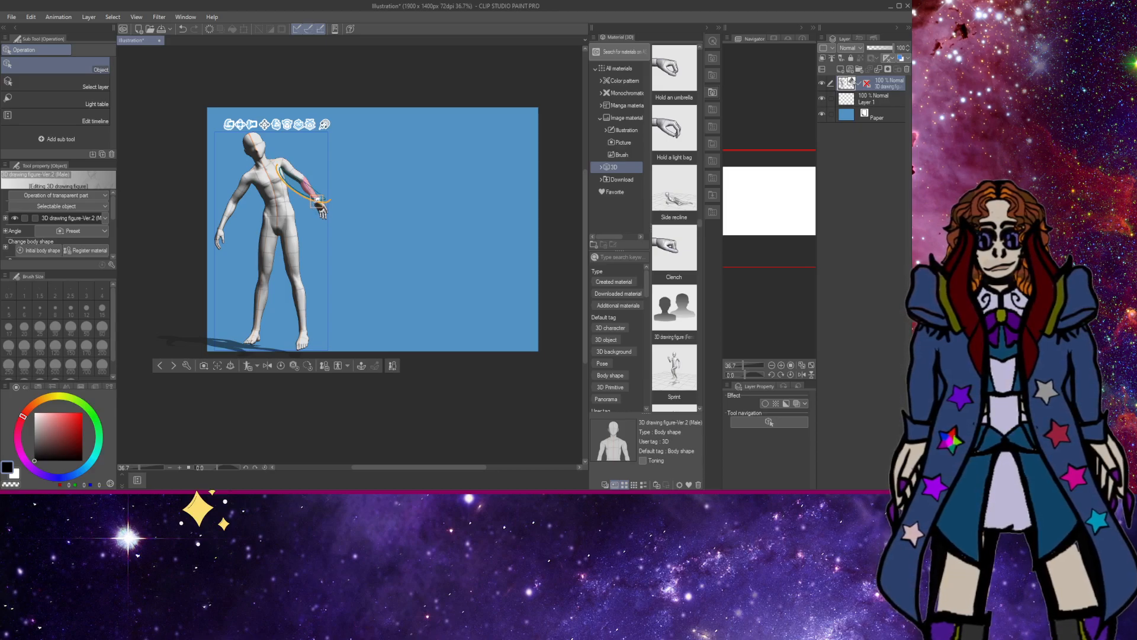
Bend the 3D figure's torso sideways toward the canvas's left edge by moving its waist, right hand and upper body.
left_click(284, 216)
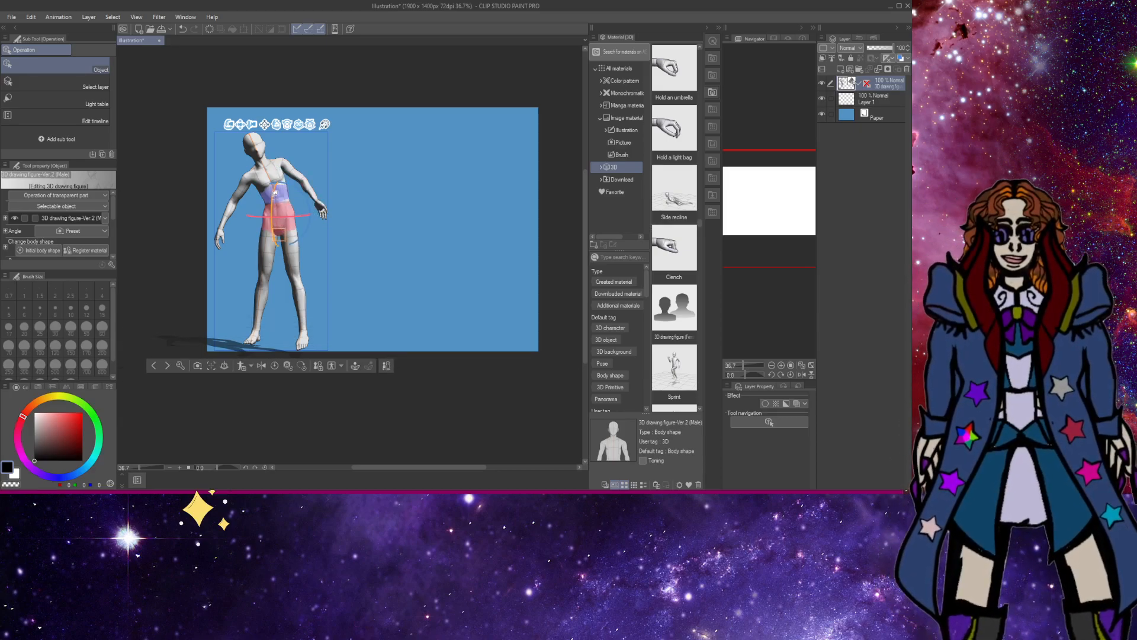
left_click(283, 207)
left_click_drag(281, 212, 202, 233)
left_click(224, 228)
left_click(268, 200)
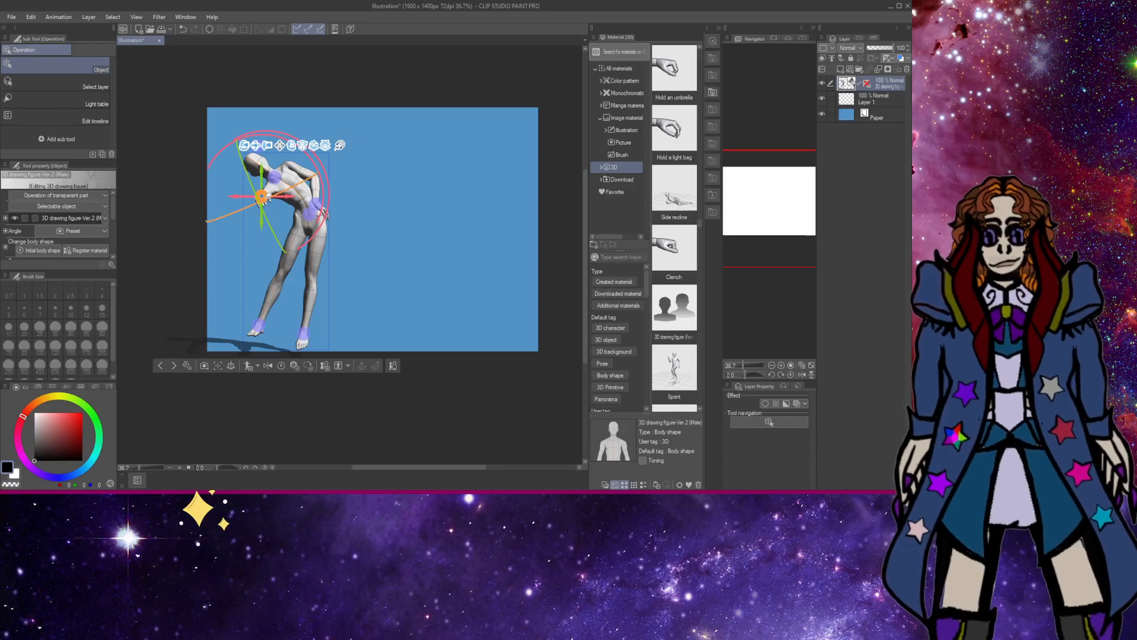
mouse_move(267, 199)
left_mouse_down()
mouse_move(254, 204)
mouse_move(259, 173)
mouse_move(264, 196)
left_mouse_up()
mouse_move(261, 149)
left_mouse_down()
mouse_move(259, 163)
mouse_move(277, 155)
left_mouse_up()
Reposition the 3D figure's left arm from behind the back to across the chest, bringing the torso upright.
left_click(326, 184)
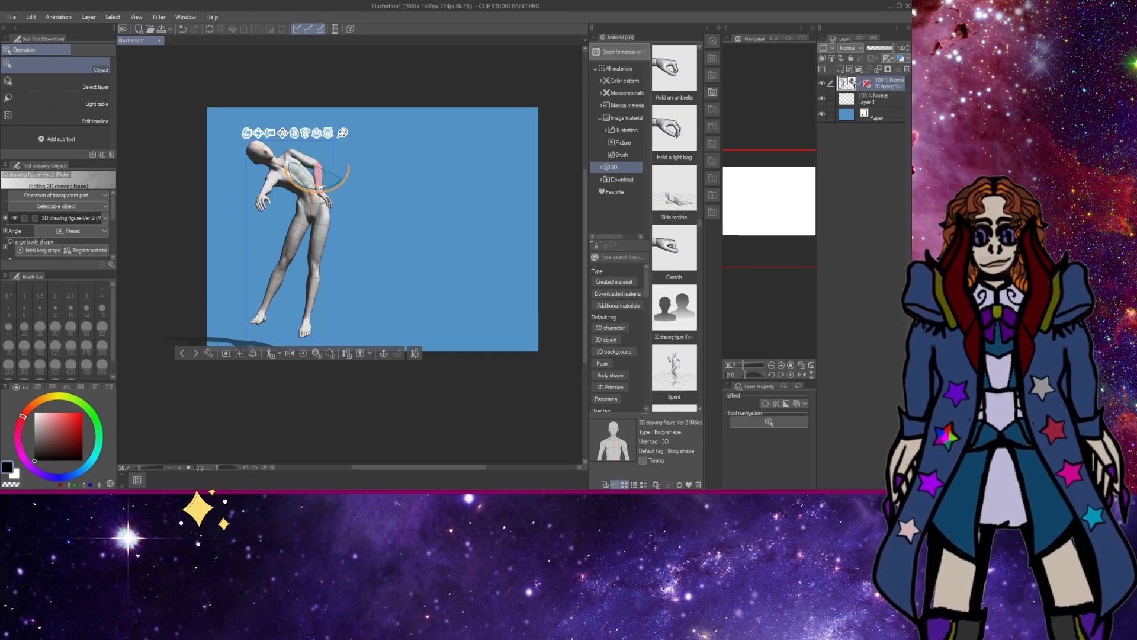
left_click_drag(321, 188, 249, 105)
left_click(314, 163)
left_click(332, 176)
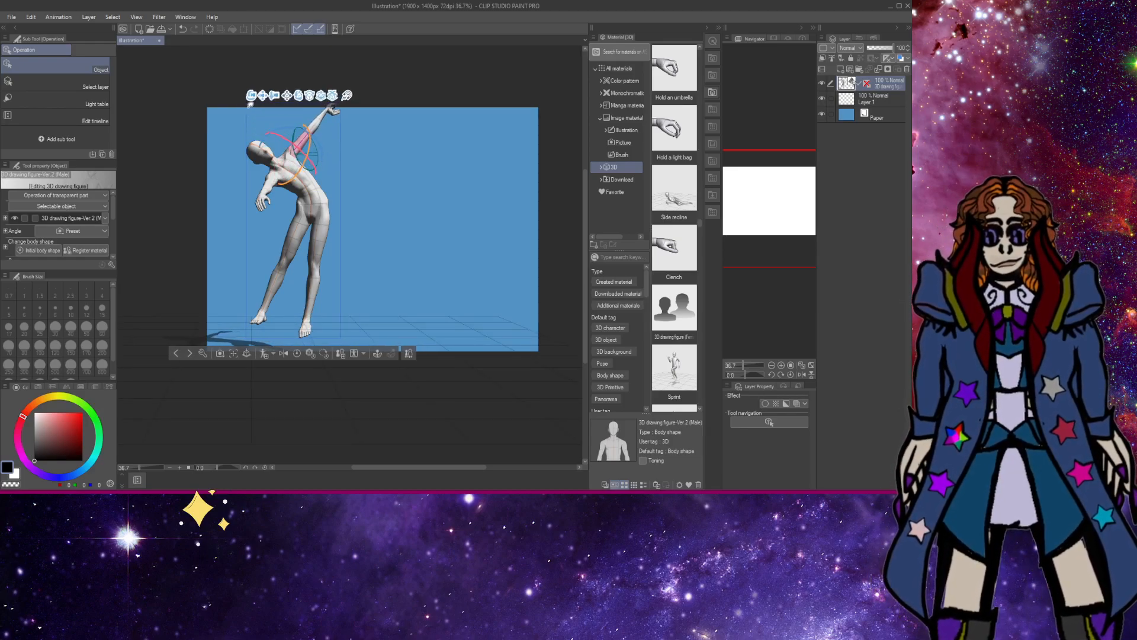
left_click_drag(332, 112, 332, 175)
left_click(332, 177)
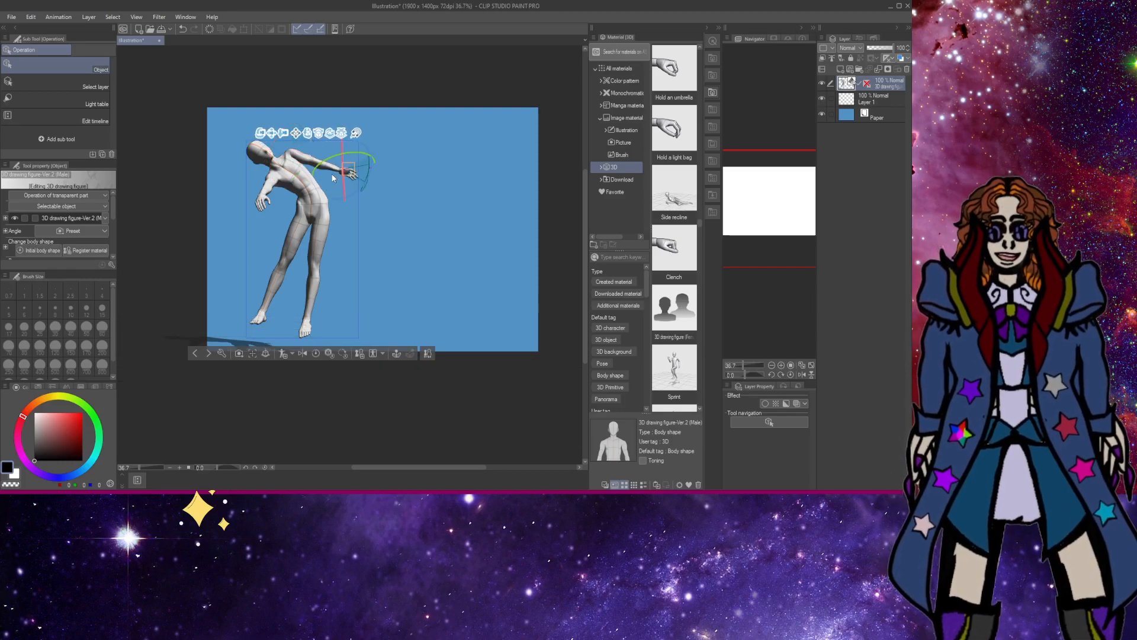
left_click(328, 170)
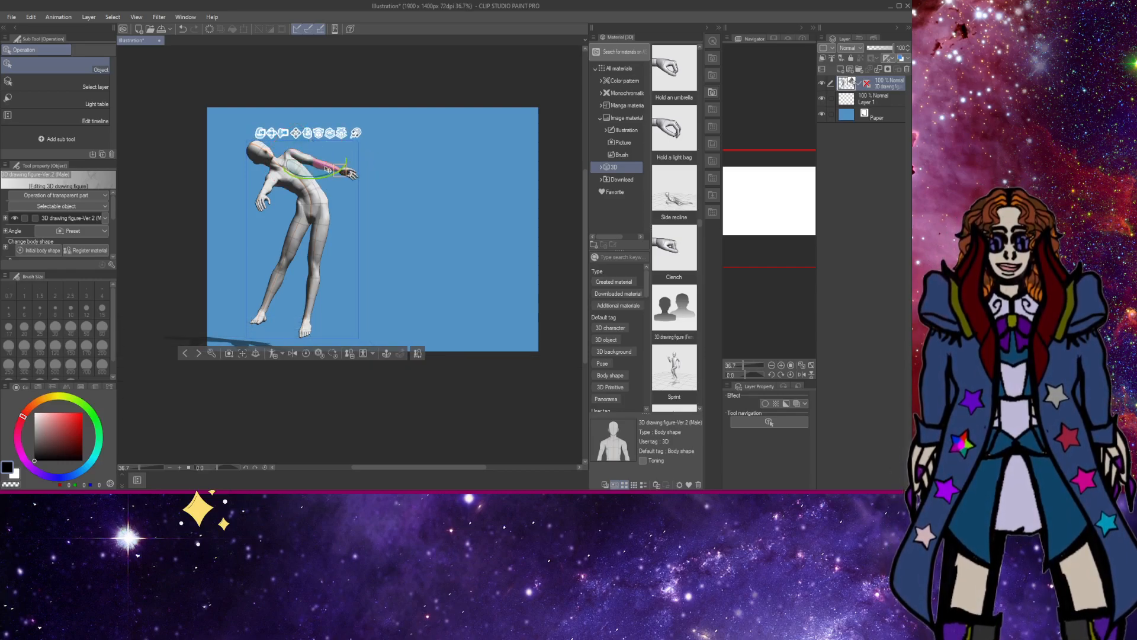
left_click_drag(324, 170, 281, 148)
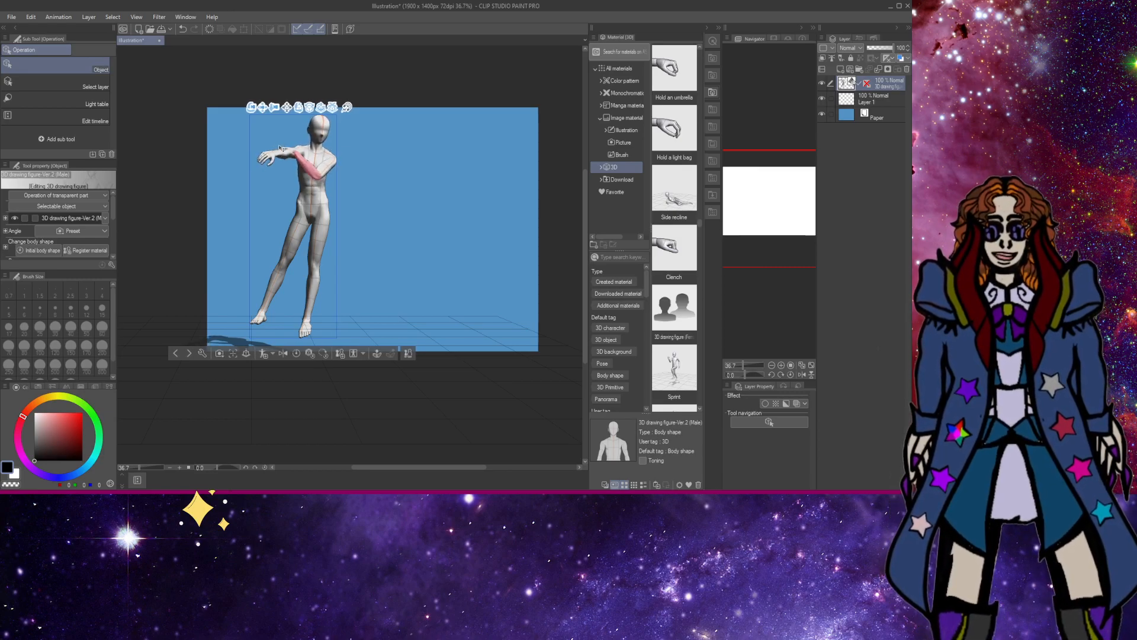
Adjust the 3D figure's head and reposition both legs so it stands with its feet apart.
left_click(315, 137)
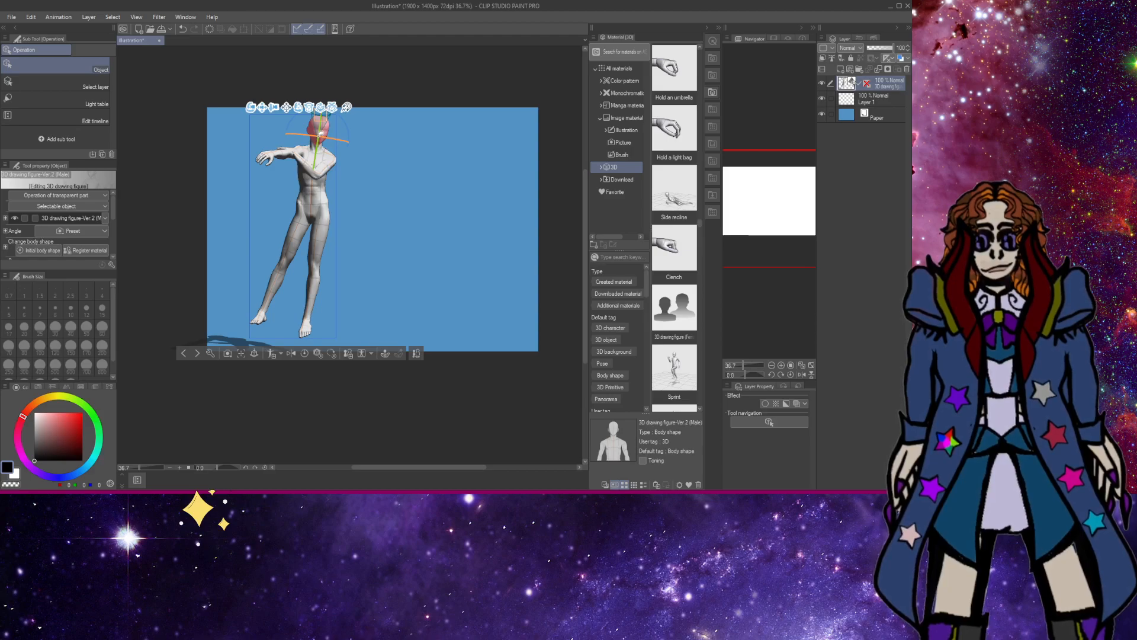
left_click_drag(312, 135, 309, 135)
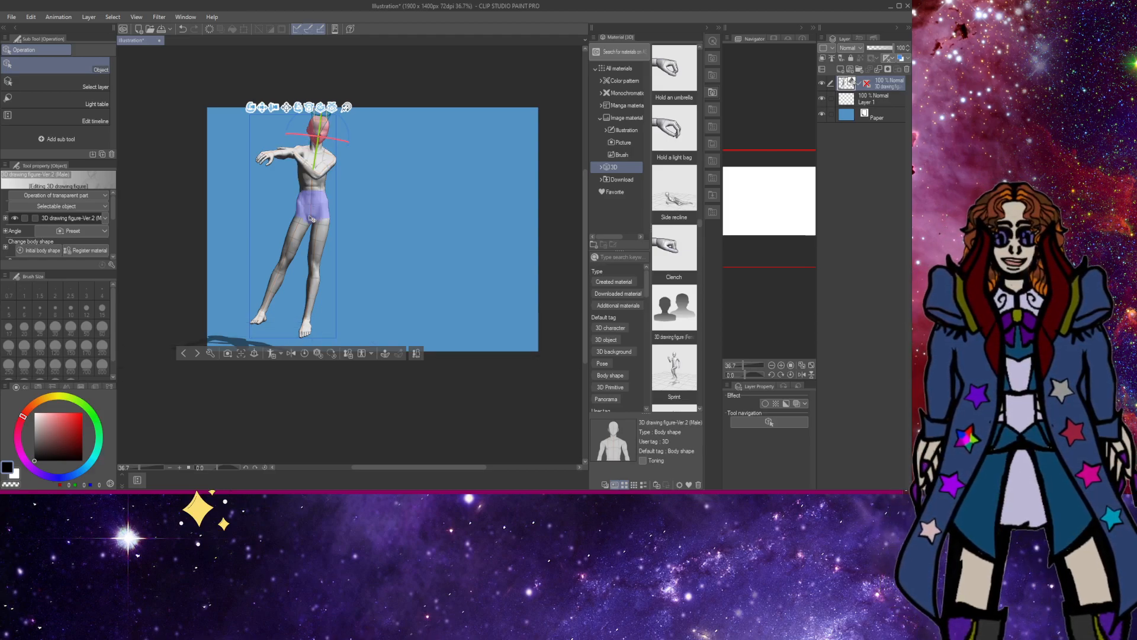
left_click(292, 259)
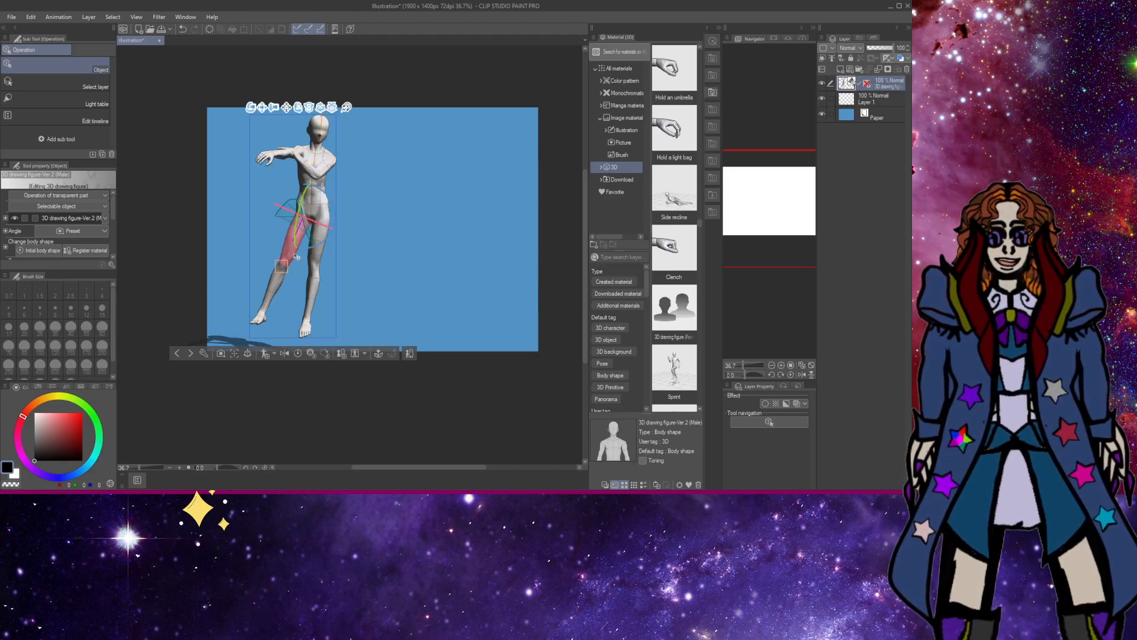
mouse_move(296, 256)
left_mouse_down()
mouse_move(293, 243)
mouse_move(280, 257)
left_mouse_up()
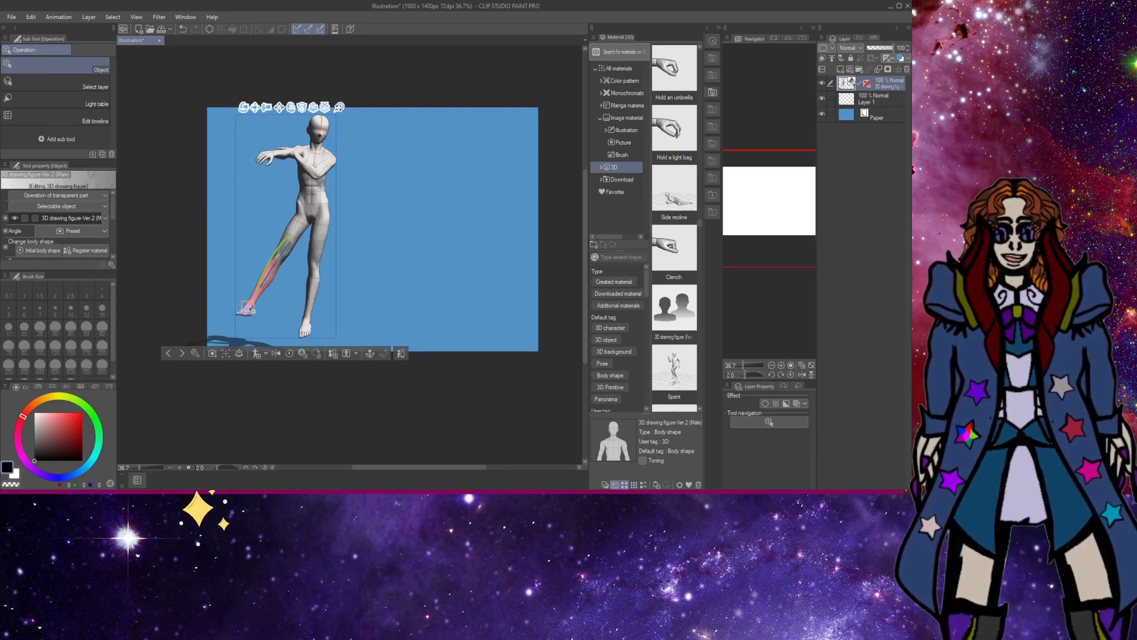
mouse_move(258, 289)
left_mouse_down()
mouse_move(266, 265)
mouse_move(242, 285)
mouse_move(256, 259)
mouse_move(306, 221)
mouse_move(304, 205)
mouse_move(318, 209)
mouse_move(265, 350)
mouse_move(284, 299)
mouse_move(265, 298)
left_mouse_up()
left_click_drag(269, 299, 329, 308)
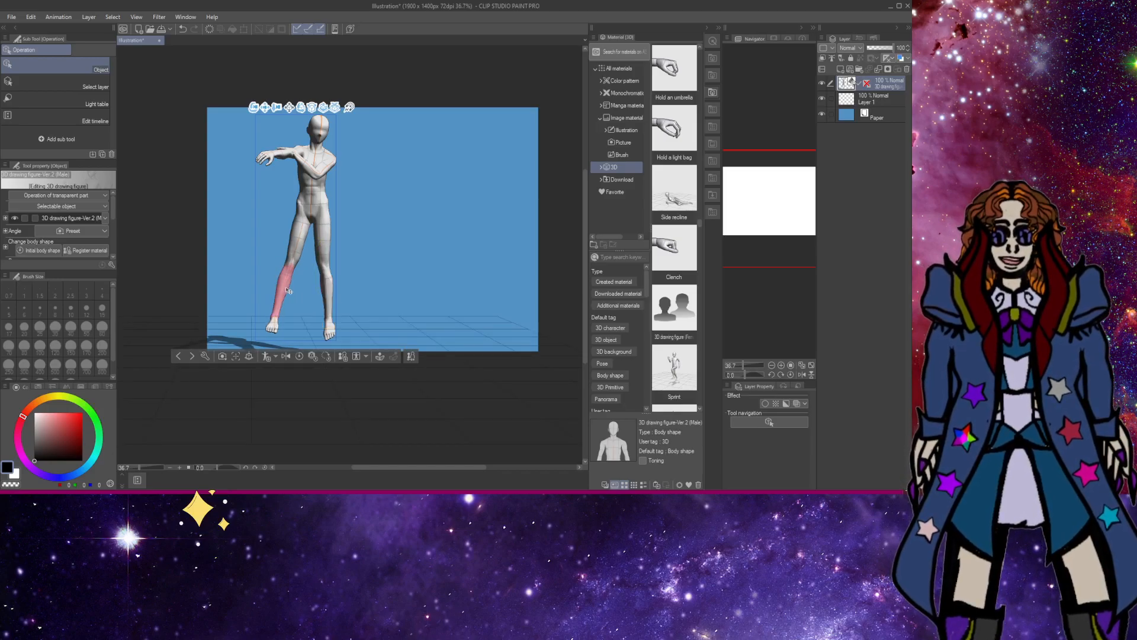
left_click(288, 291)
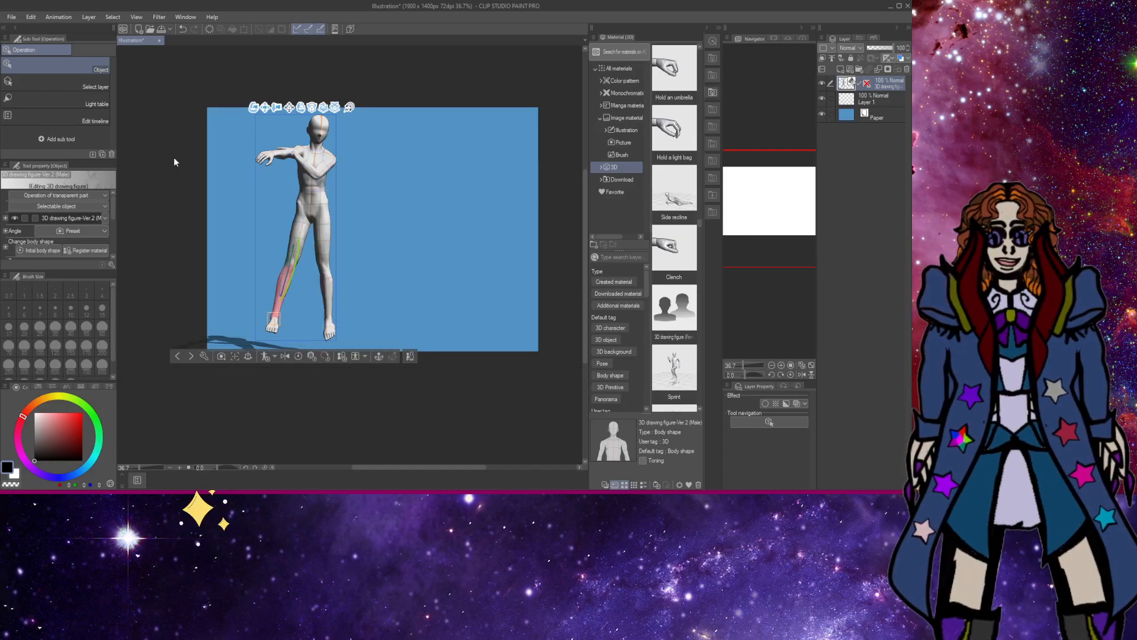
Move the 3D figure layer toward the canvas's lower-left corner, and return to the Object tool.
key("k")
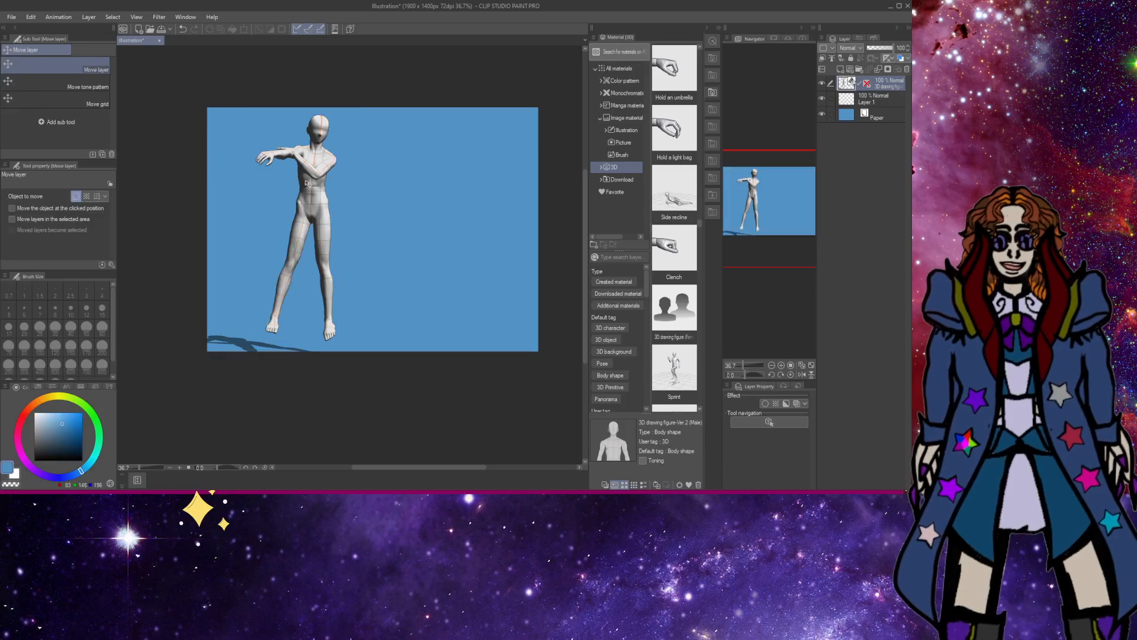
left_click_drag(312, 181, 284, 190)
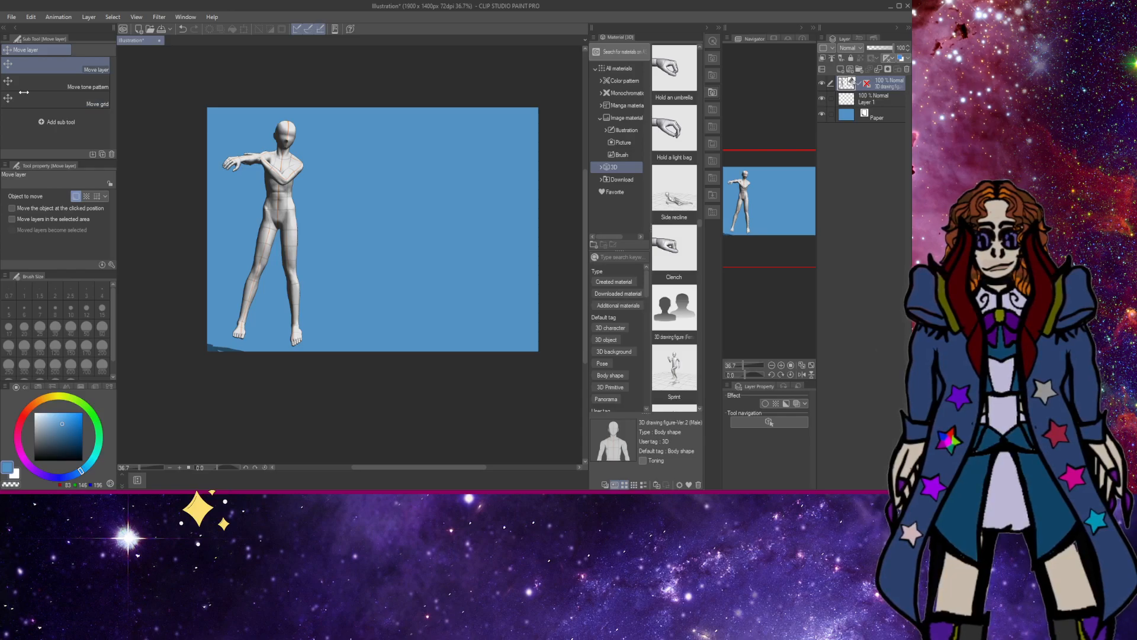
key("o")
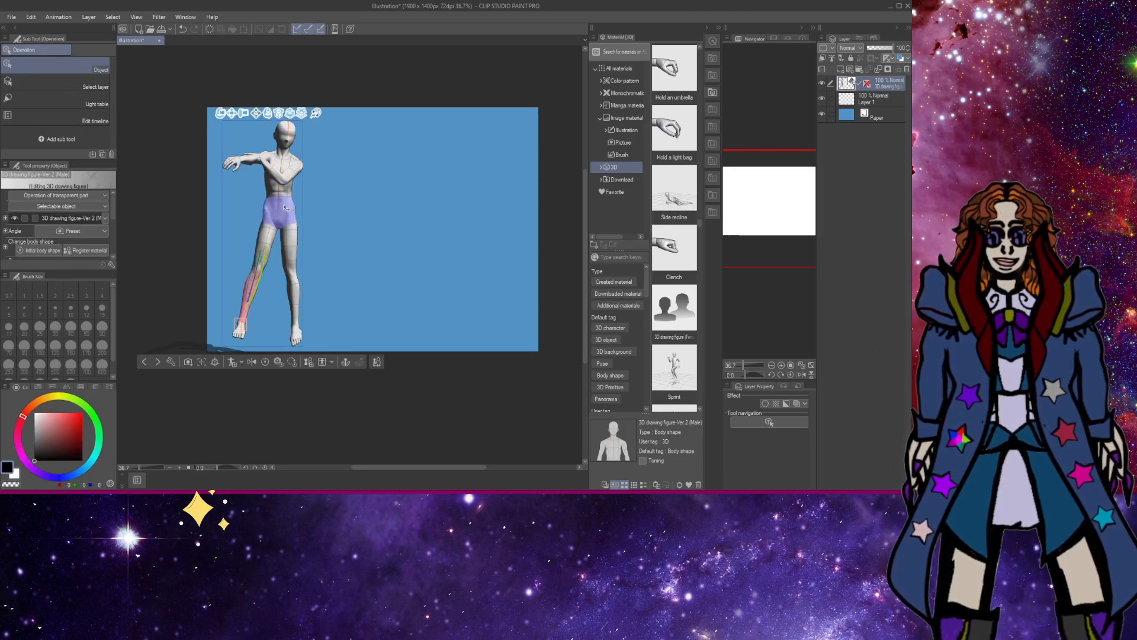
Adjust the 3D figure's waist, neck and arms so the right forearm reaches down and outward and the left hand rises in front of the shoulder.
left_click(285, 207)
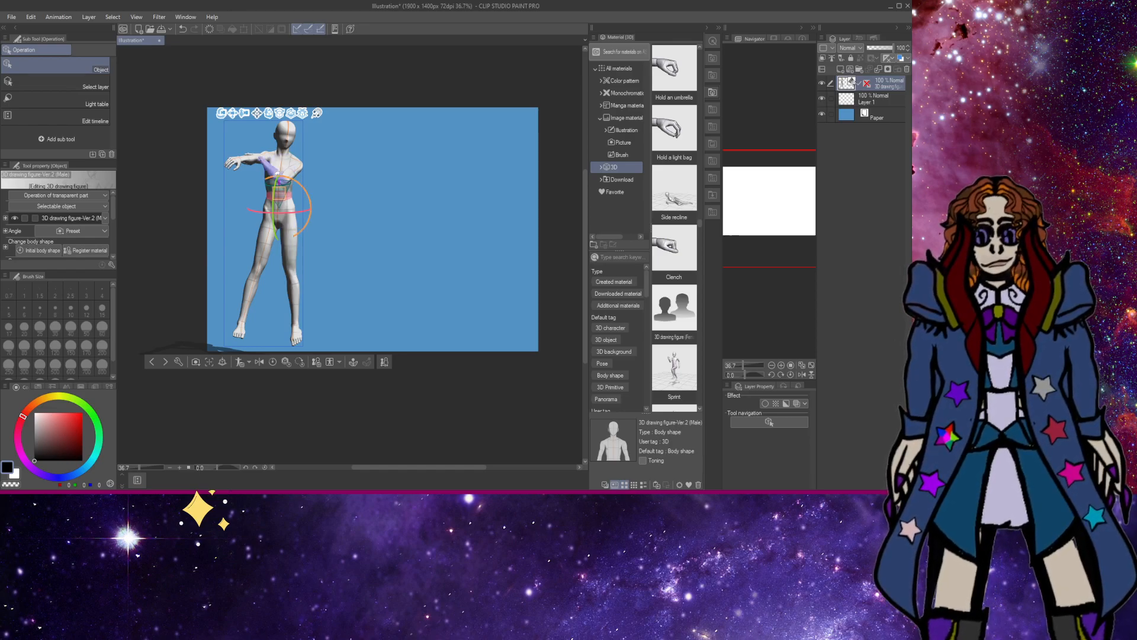
left_click(279, 174)
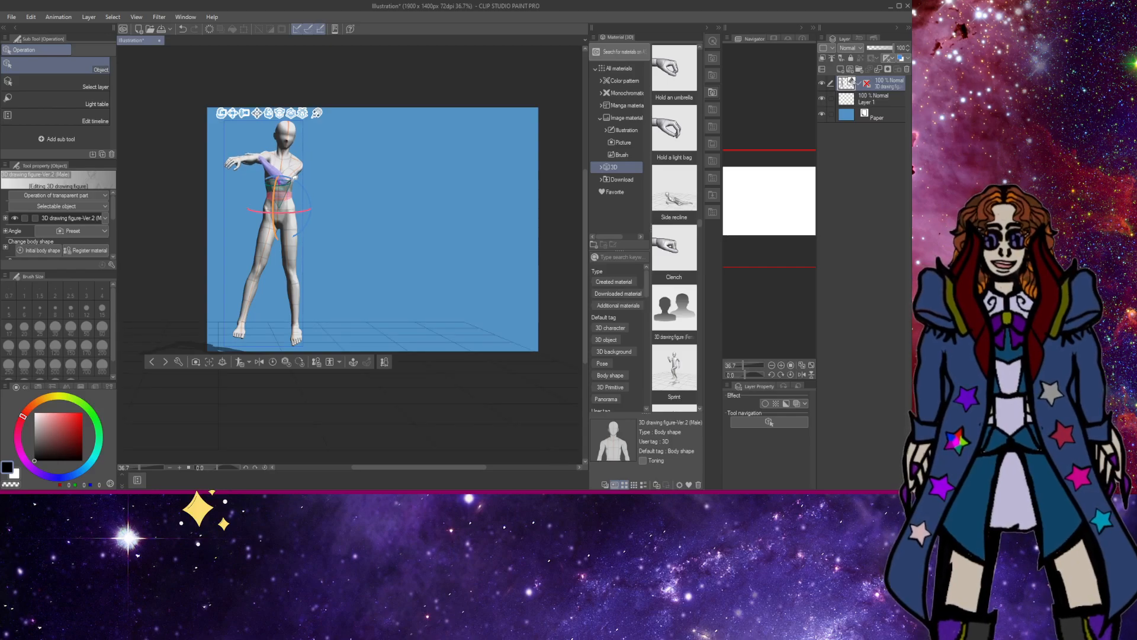
left_click_drag(294, 177, 260, 162)
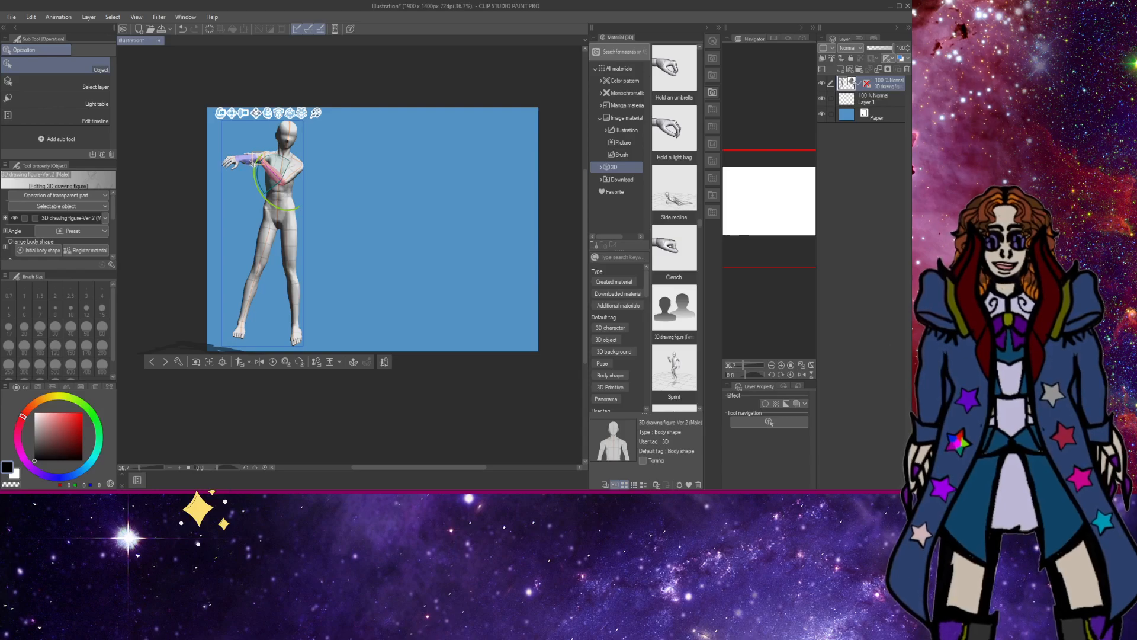
left_click_drag(256, 159, 245, 232)
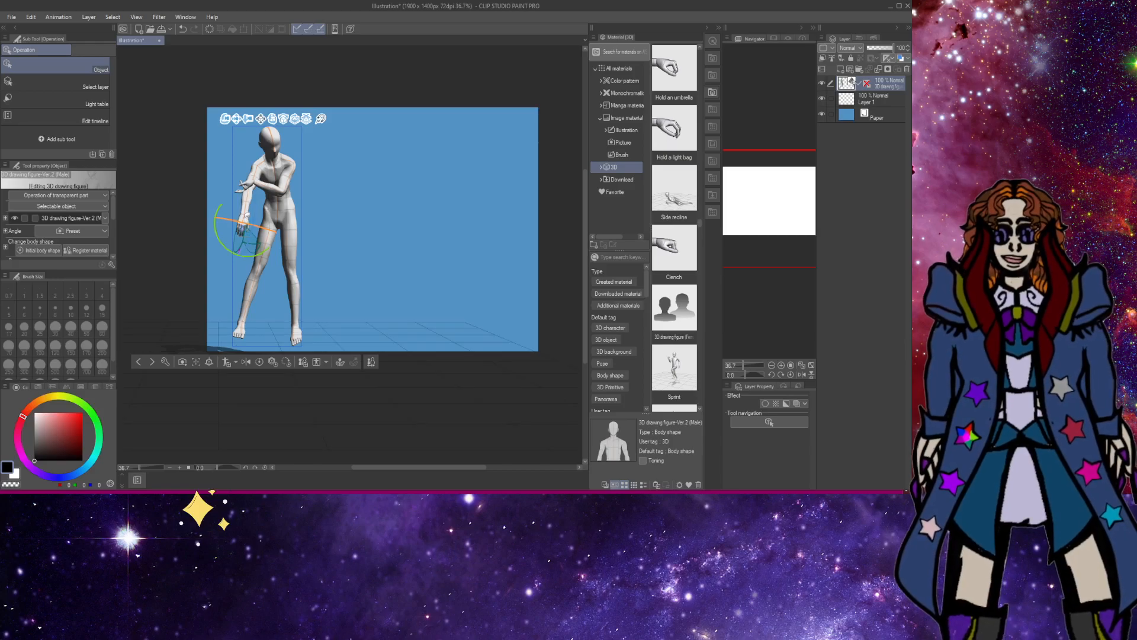
left_click_drag(257, 185, 291, 89)
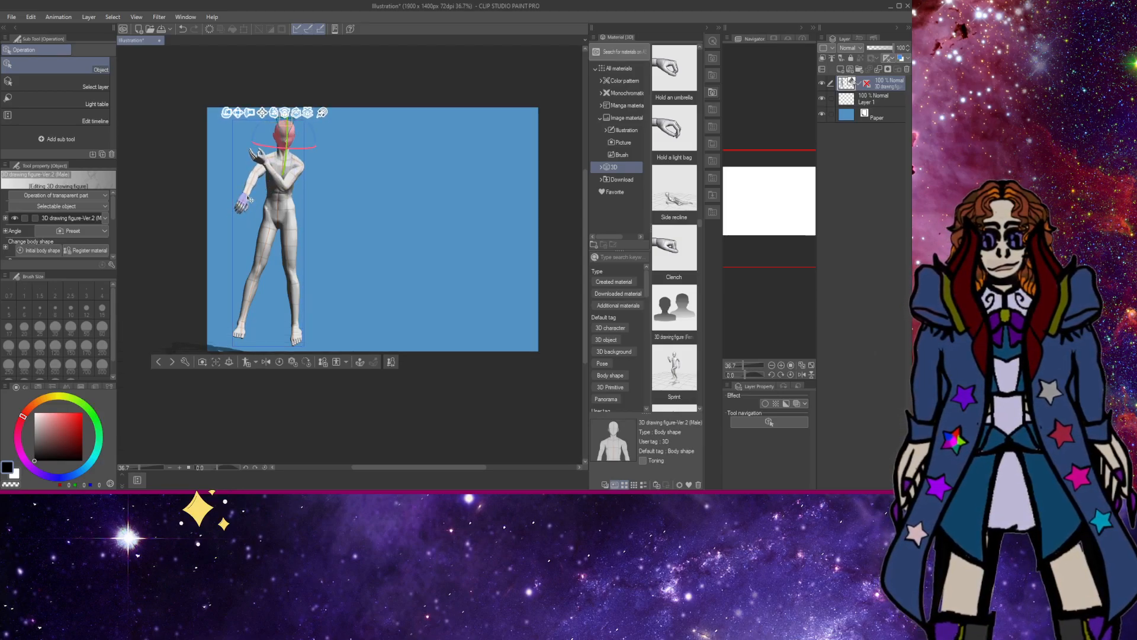
mouse_move(250, 197)
left_mouse_down()
mouse_move(230, 201)
mouse_move(232, 188)
left_mouse_up()
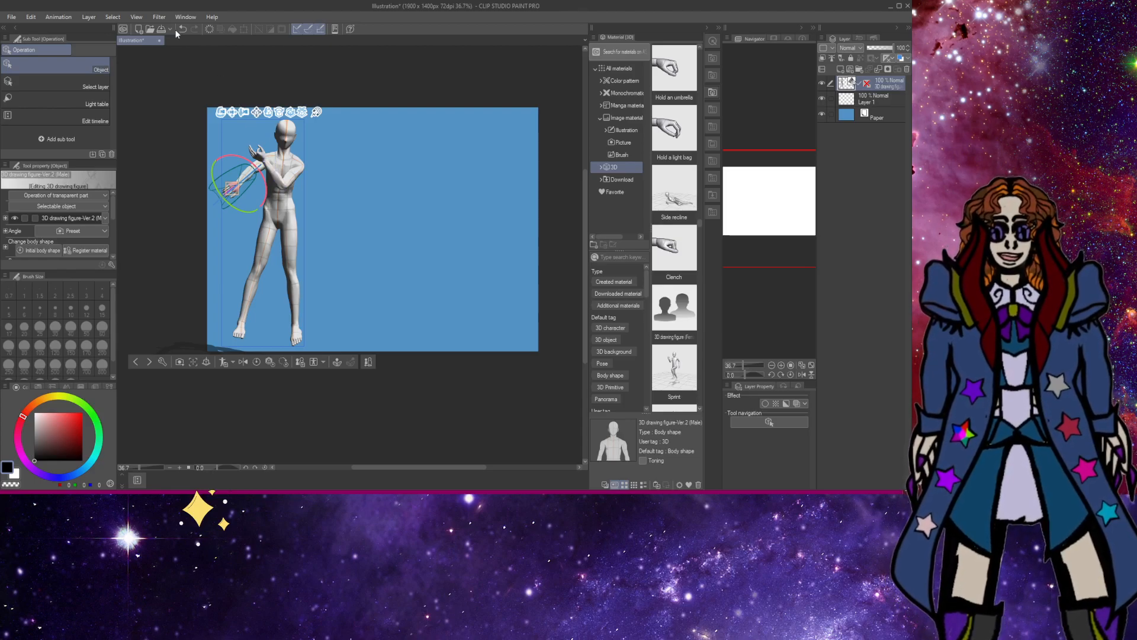
left_click_drag(275, 186, 281, 154)
left_click(280, 154)
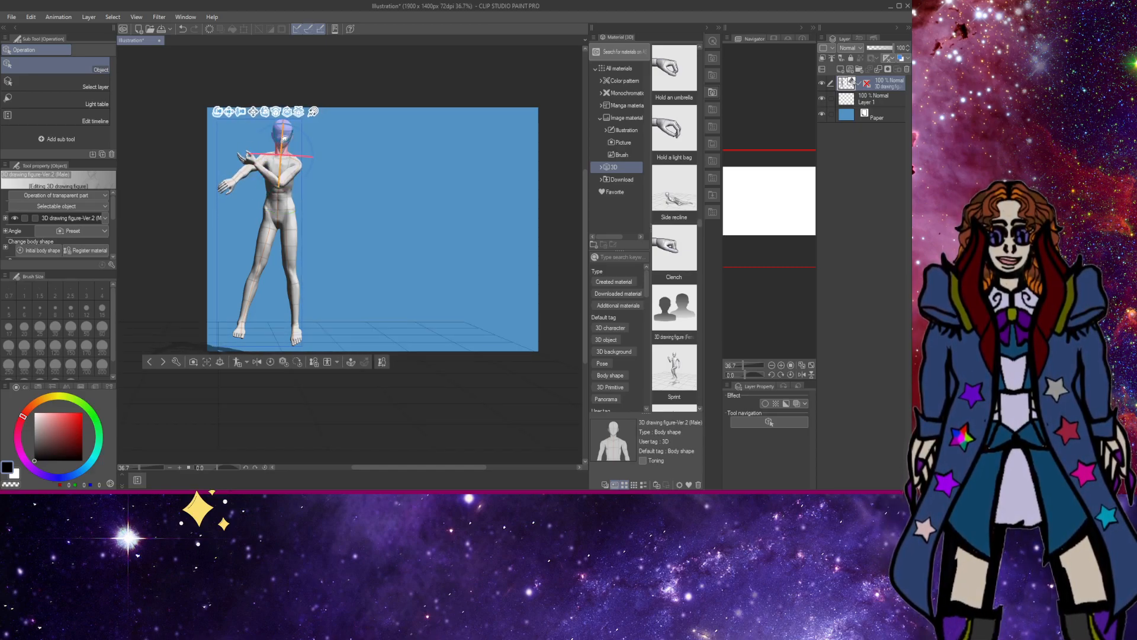
Swing the 3D figure's left forearm back from across the chest so its hand points up in front of the left shoulder.
left_click(240, 178)
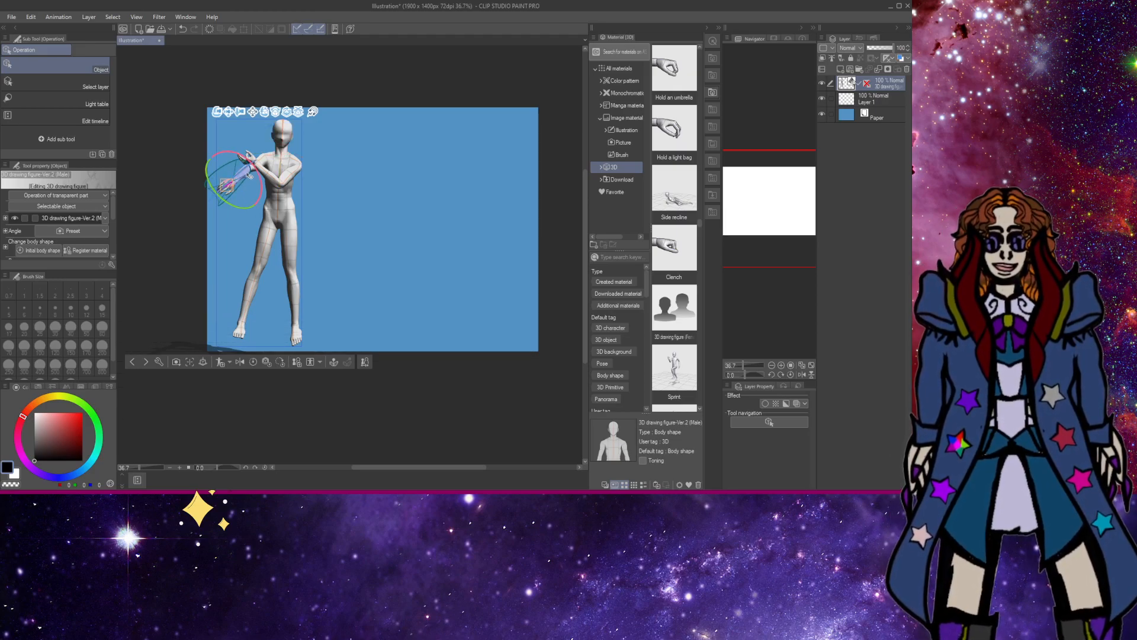
left_click_drag(246, 168, 225, 187)
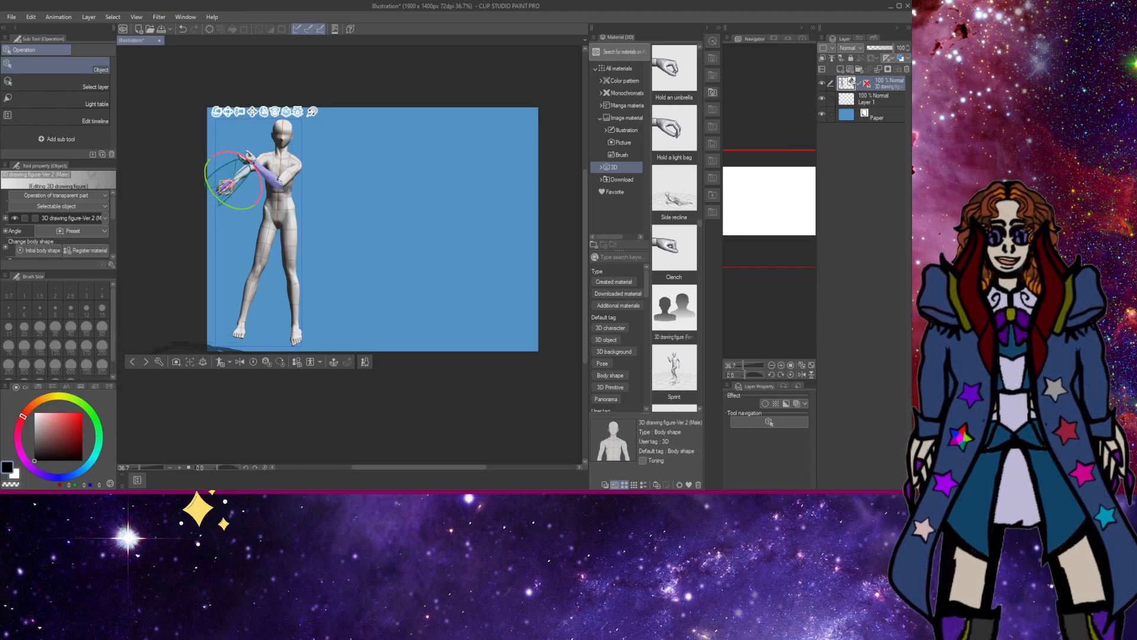
left_click(35, 83)
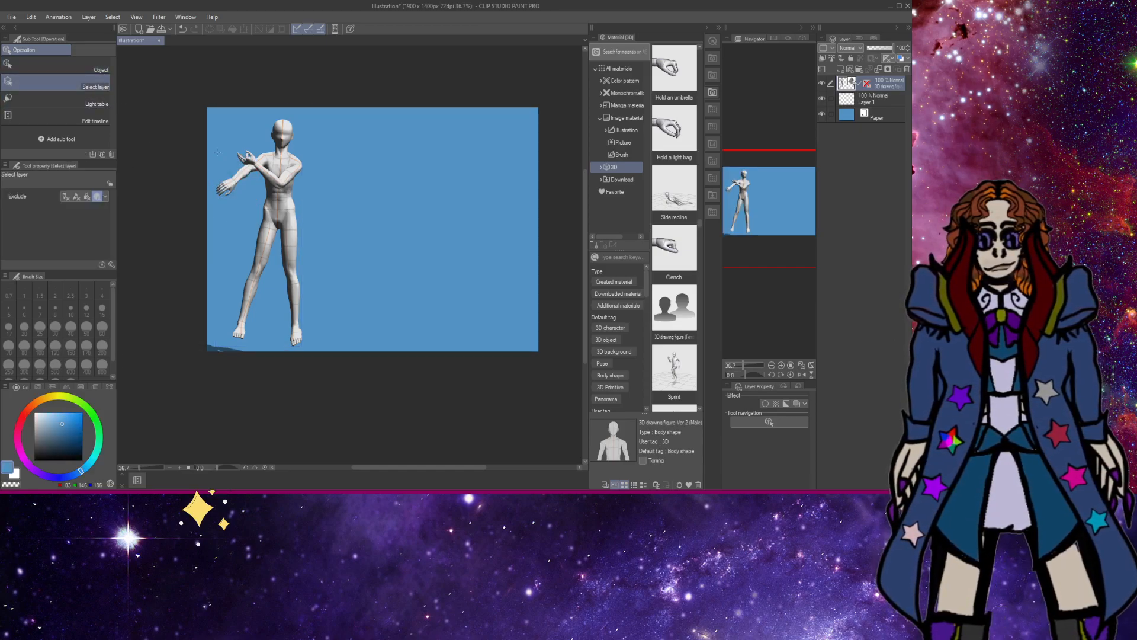
left_click(74, 121)
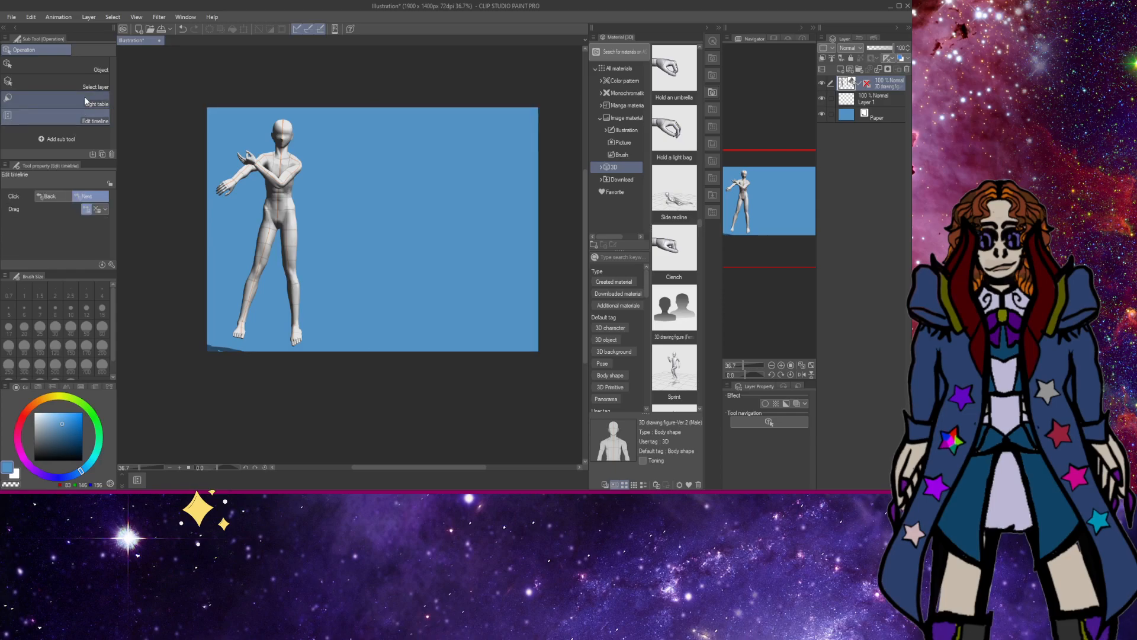
left_click(89, 70)
left_click(227, 185)
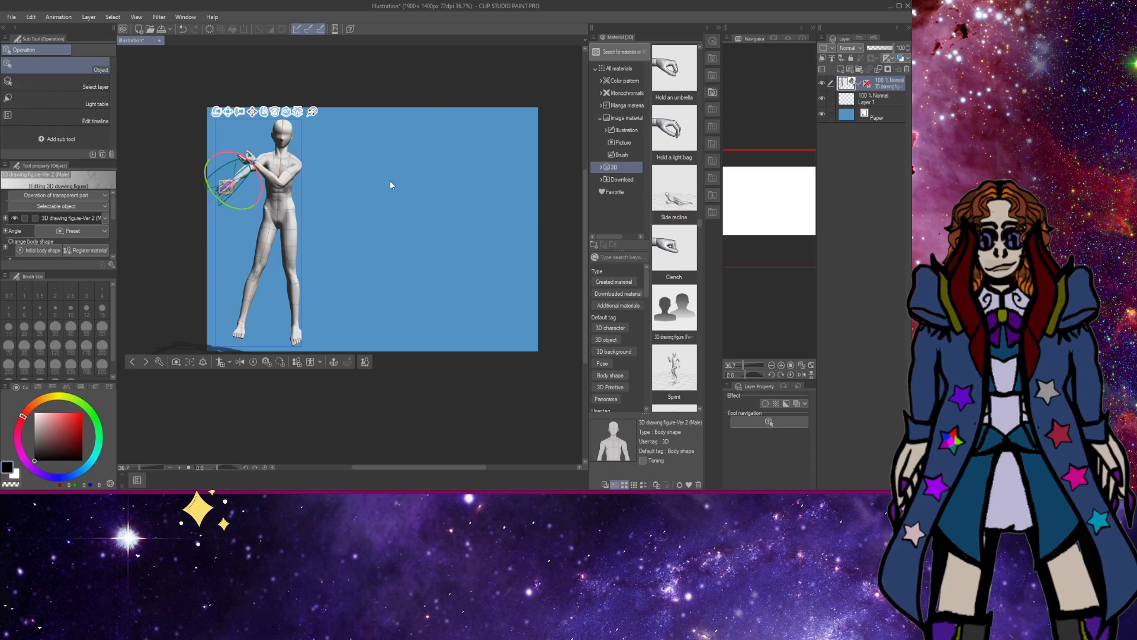
left_click_drag(228, 184, 313, 173)
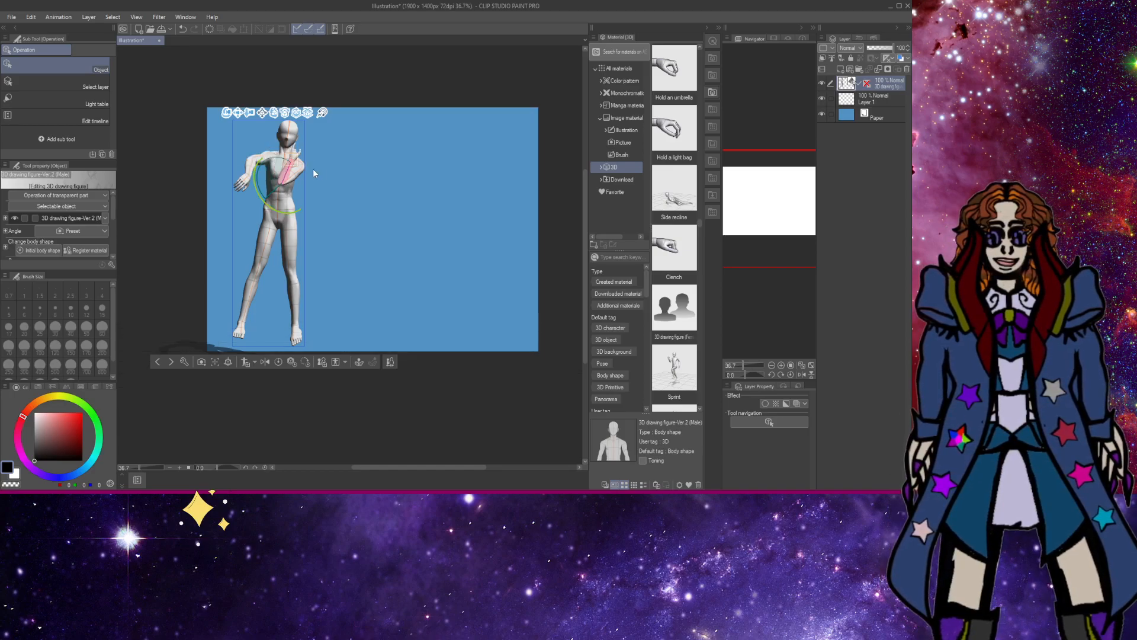
Lower the 3D figure's right arm so the forearm hangs down beside the torso.
mouse_move(249, 161)
left_mouse_down()
mouse_move(261, 166)
mouse_move(249, 189)
mouse_move(244, 176)
left_mouse_up()
key("ctrl+alt+space")
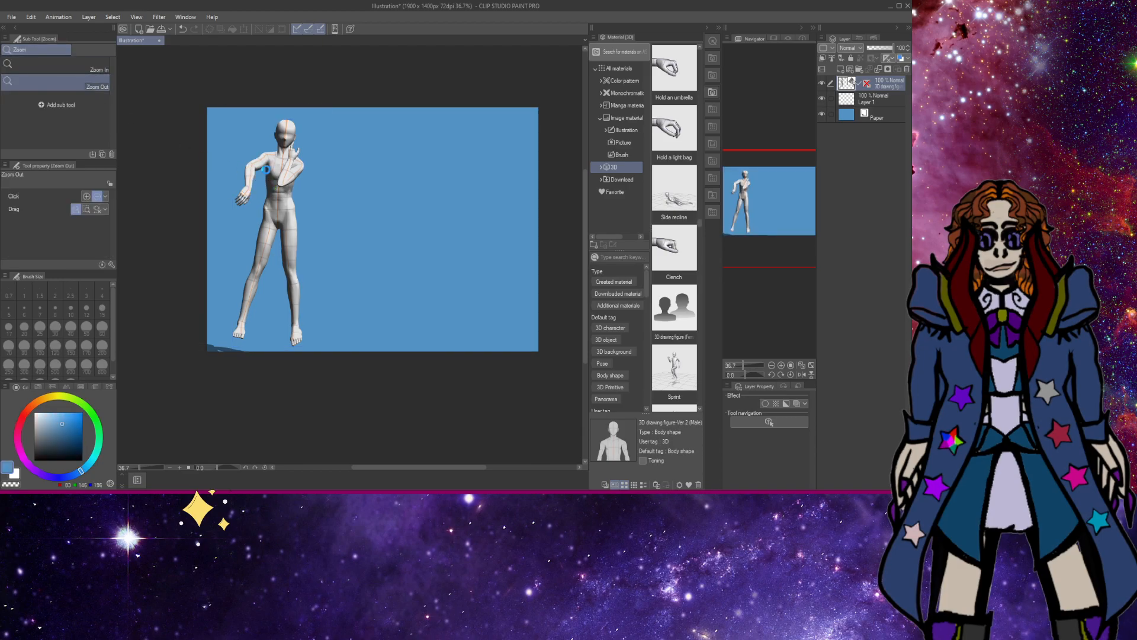
left_click(266, 170)
left_click(275, 164)
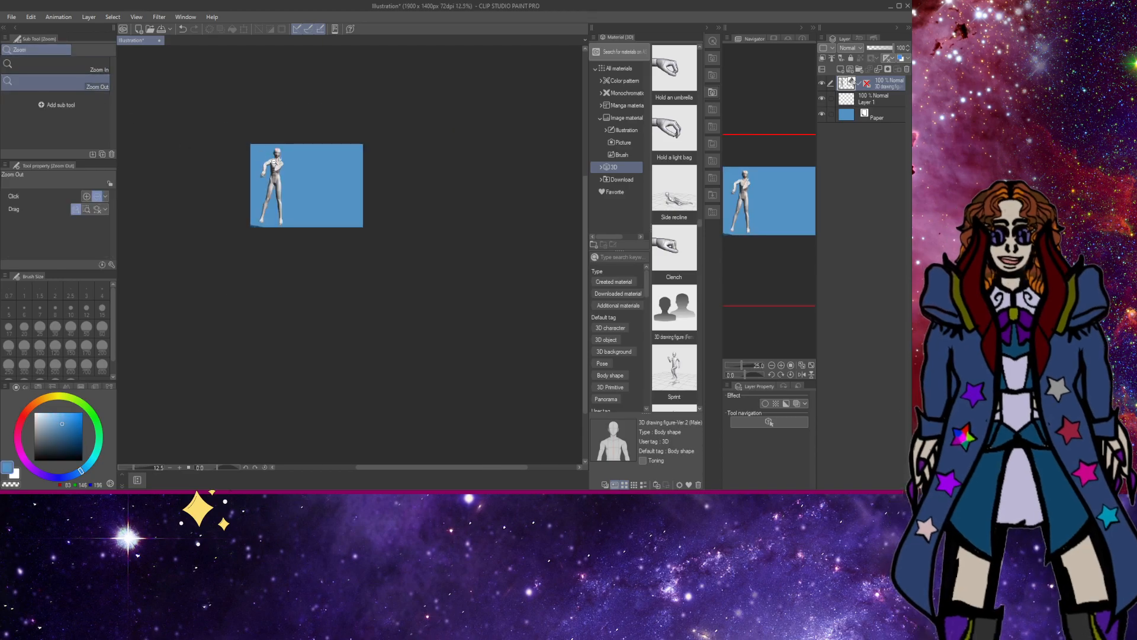
left_click(251, 162)
left_click(308, 164)
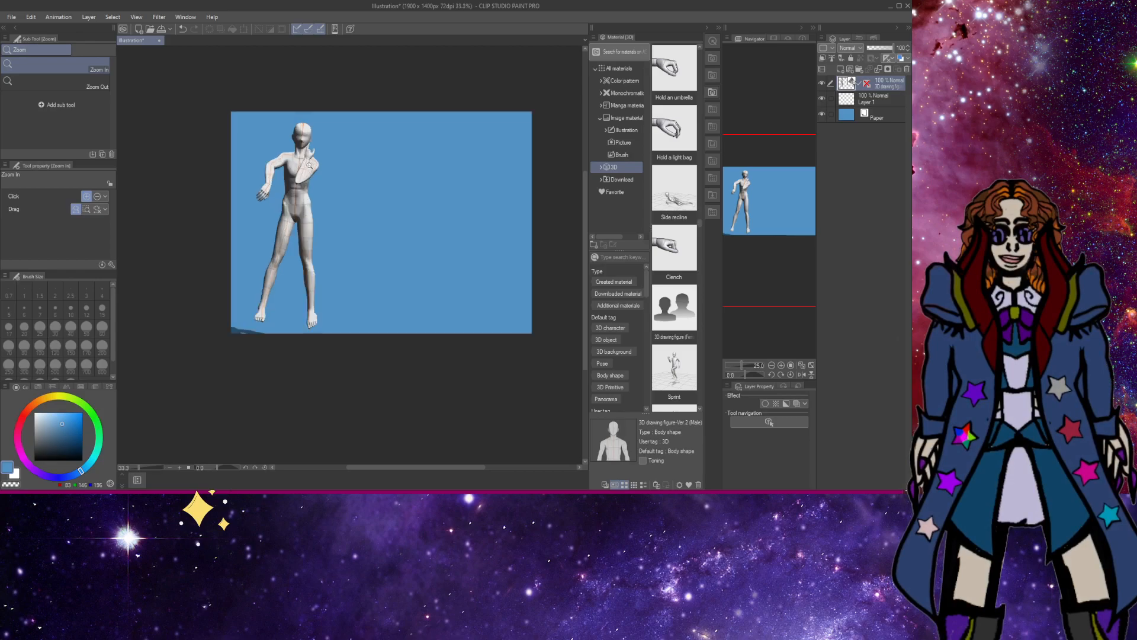
left_click(300, 158)
left_click(292, 152)
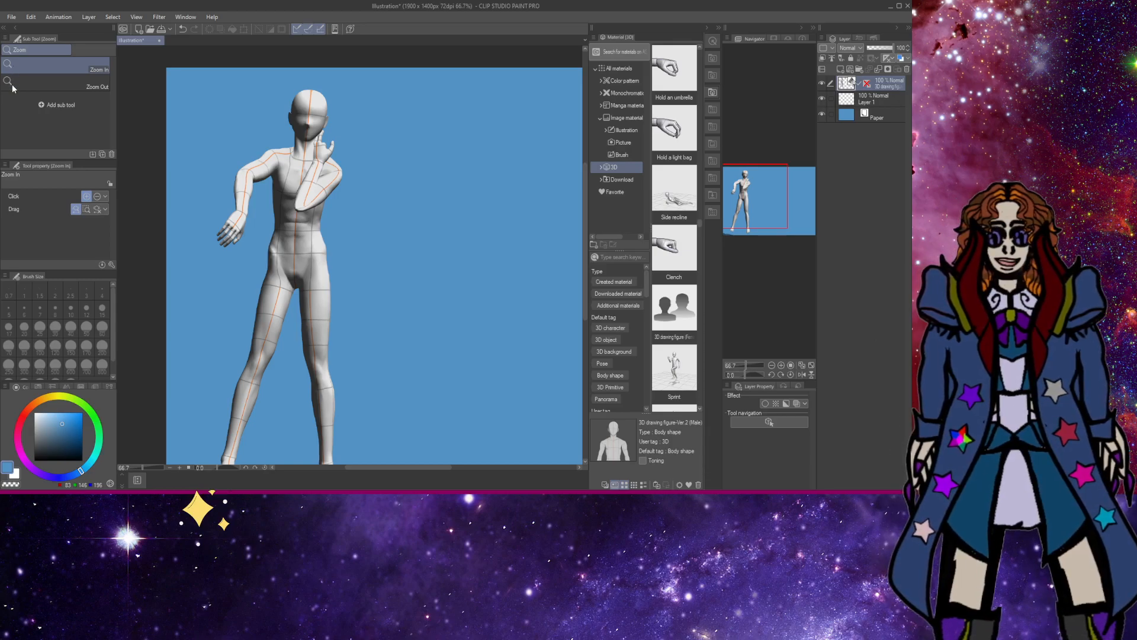
key("k")
key("o")
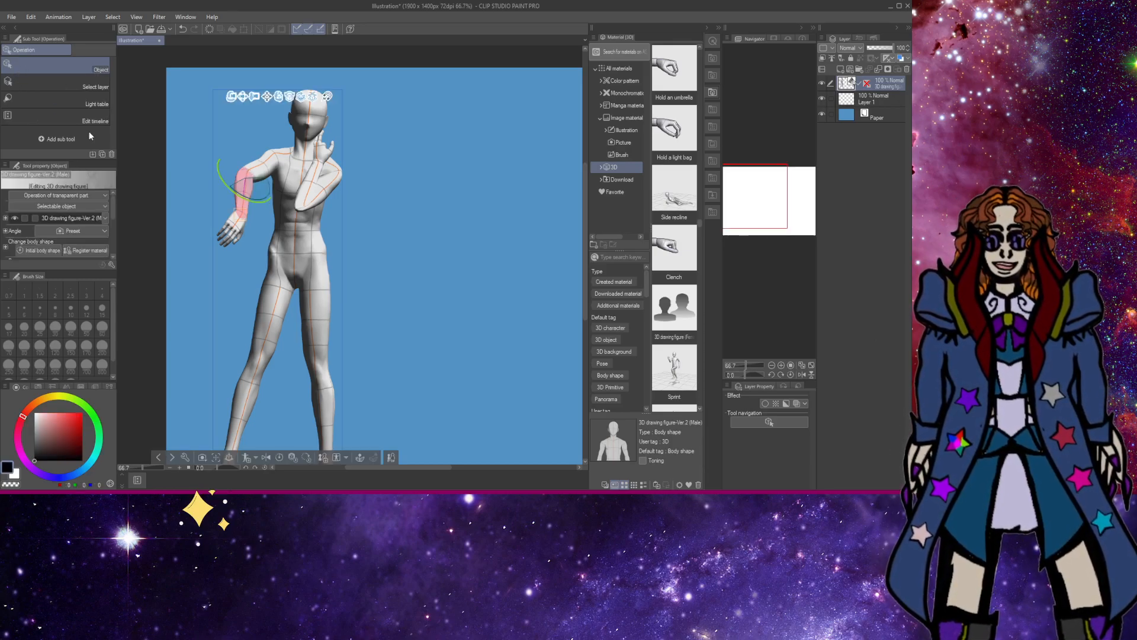
left_click_drag(263, 170, 214, 251)
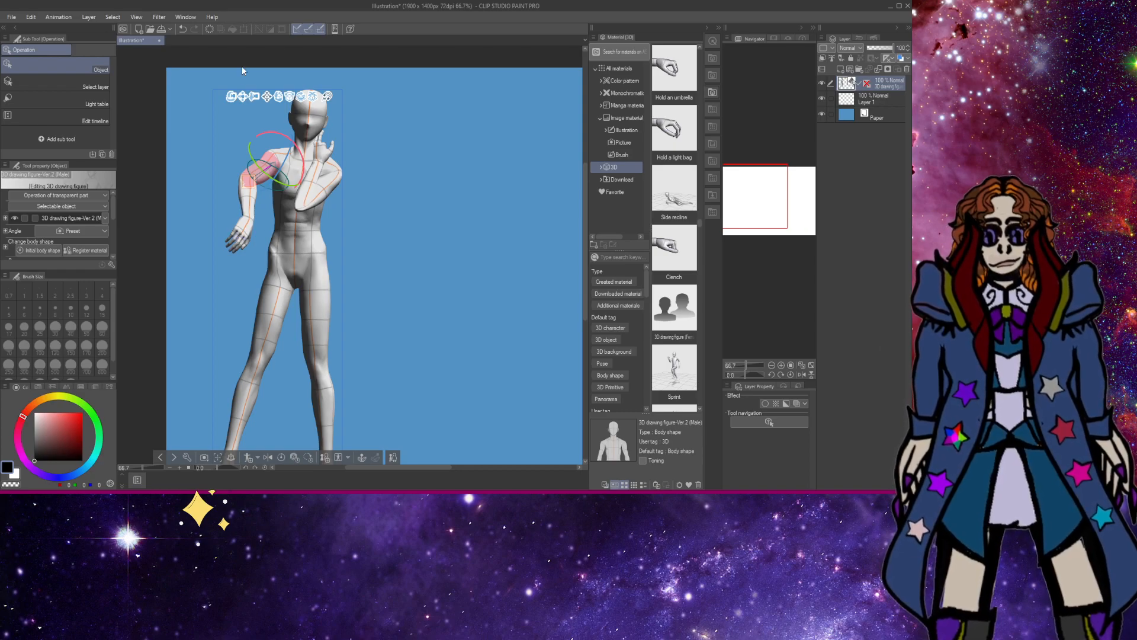
Raise the 3D figure's right elbow to shoulder height and angle the forearm and hand outward.
left_click_drag(240, 204, 214, 185)
left_click(218, 188)
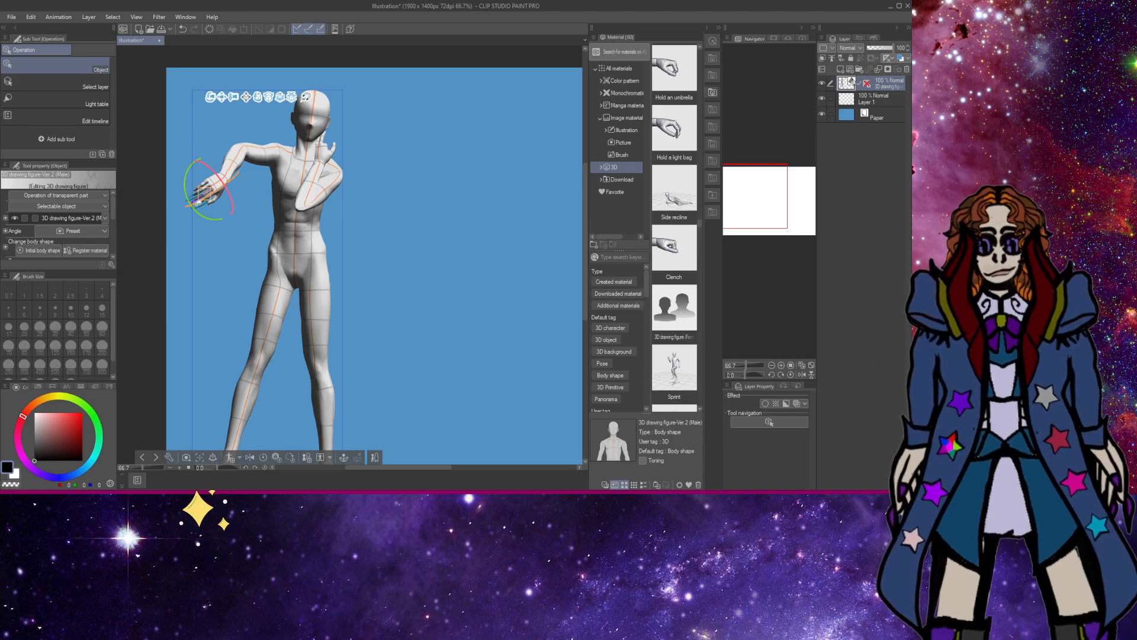
left_click_drag(210, 196, 227, 177)
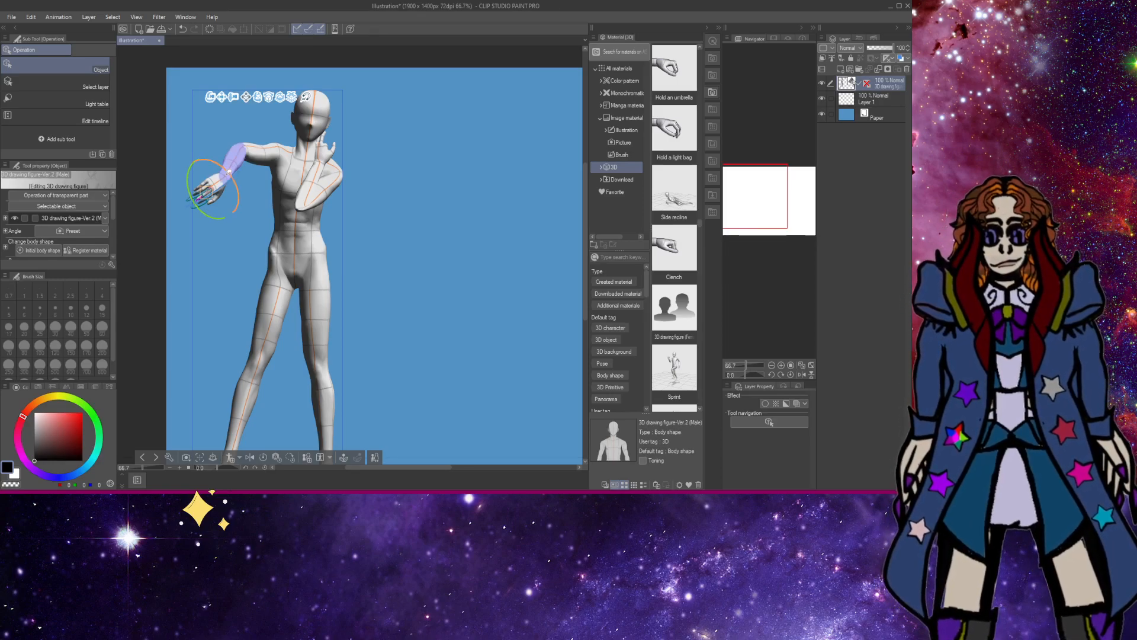
left_click(255, 187)
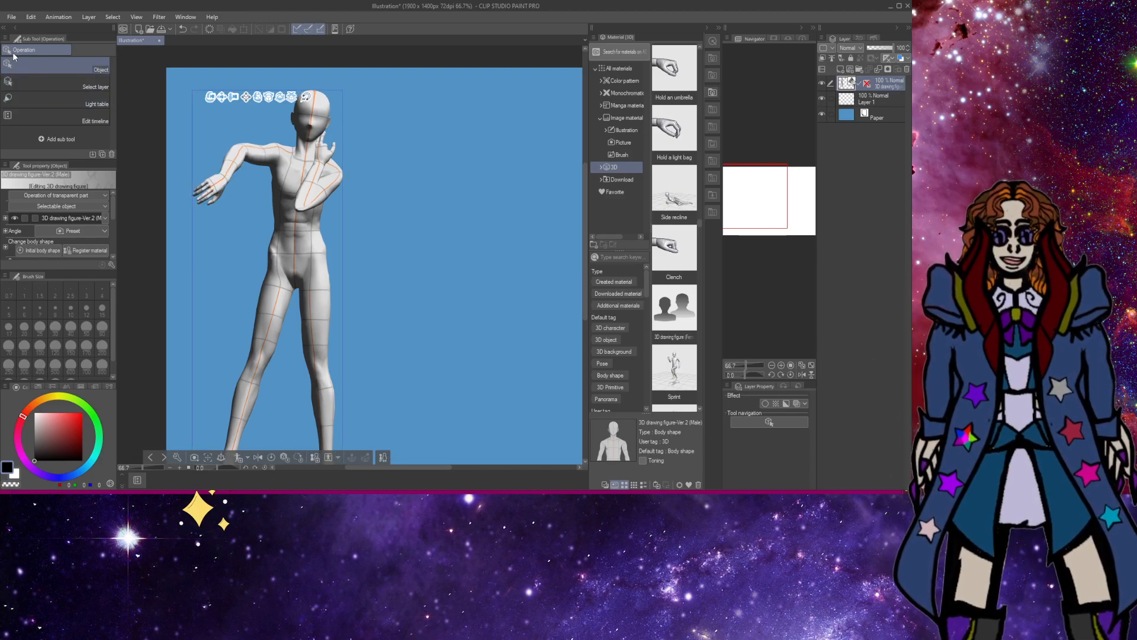
Bring the 3D figure's left hand up to its chin and lower the outstretched right arm, undoing the last pose adjustment.
key("/")
left_click(62, 87)
left_click(267, 210)
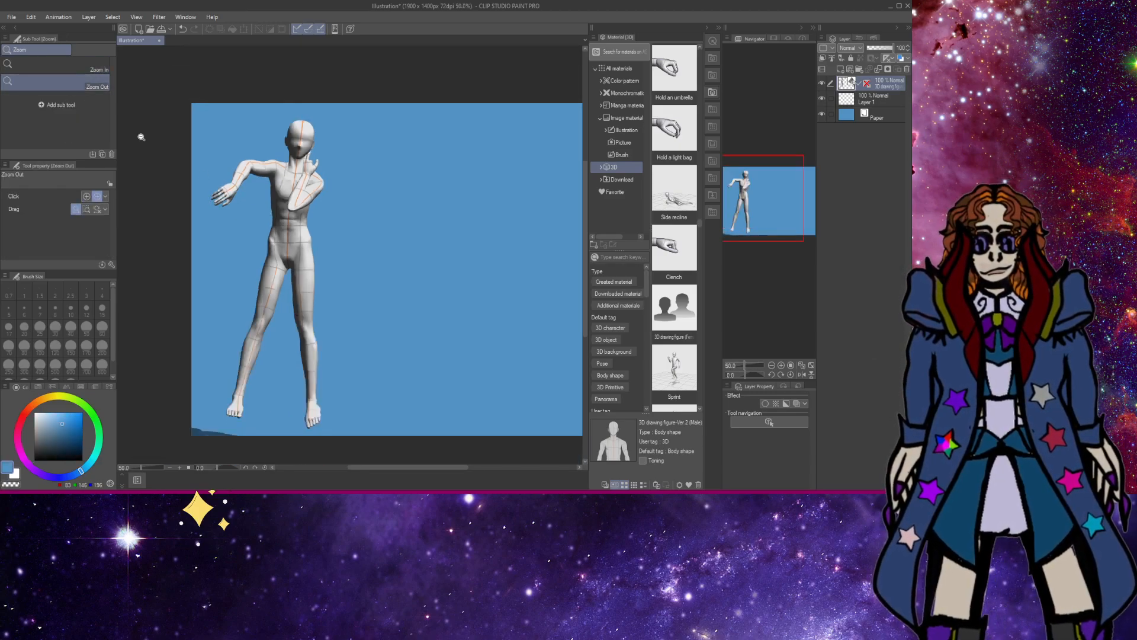
key("o")
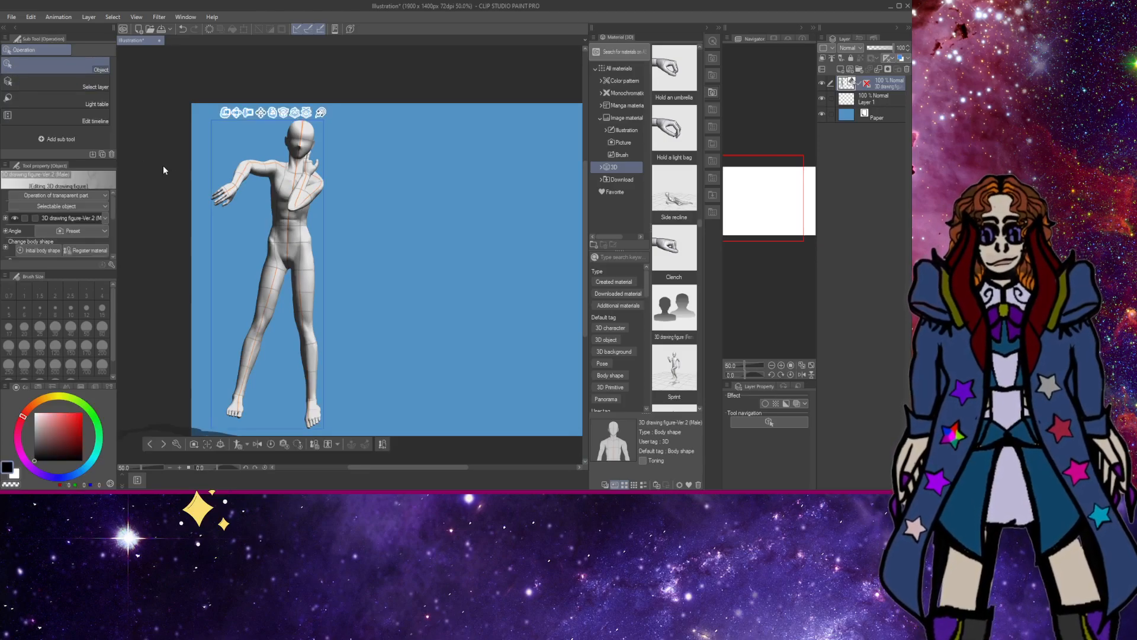
left_click(300, 203)
left_click_drag(301, 203, 266, 196)
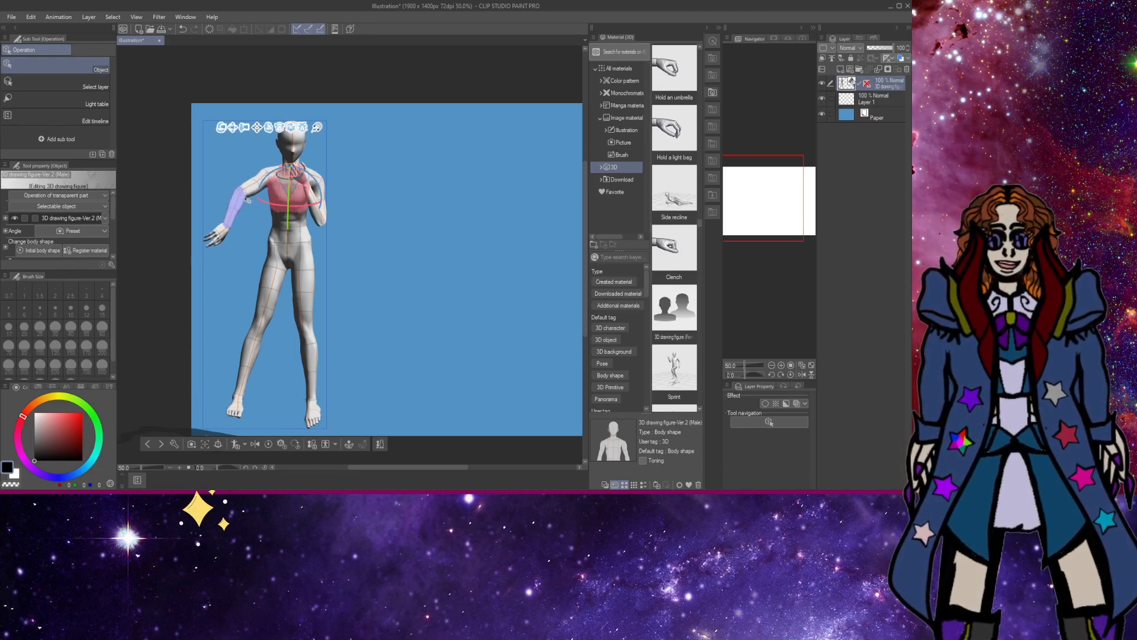
key("ctrl+z")
Lower the 3D figure's right forearm toward the hip, bend its elbow outward and rotate the hand to point down.
left_click(245, 203)
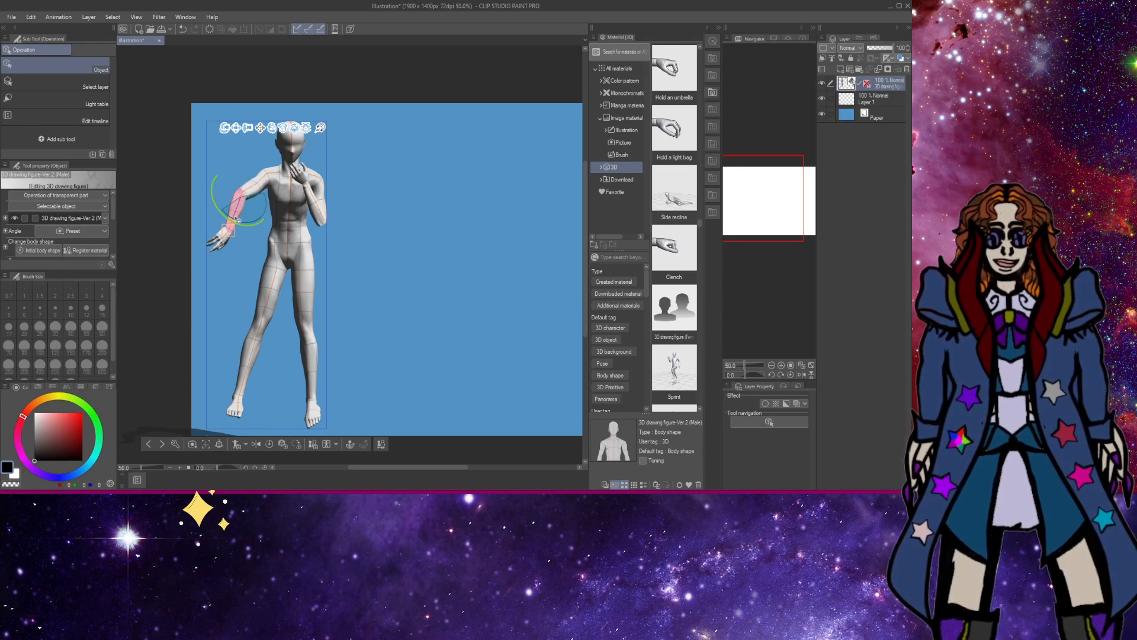
left_click_drag(237, 217, 256, 271)
left_click(261, 248)
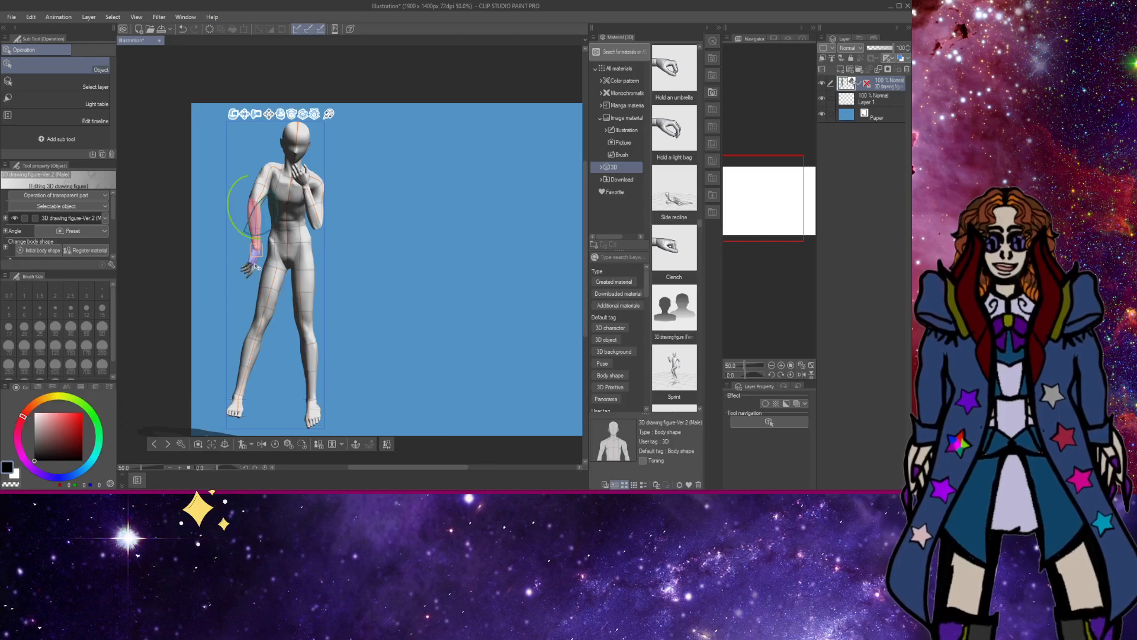
left_click(255, 266)
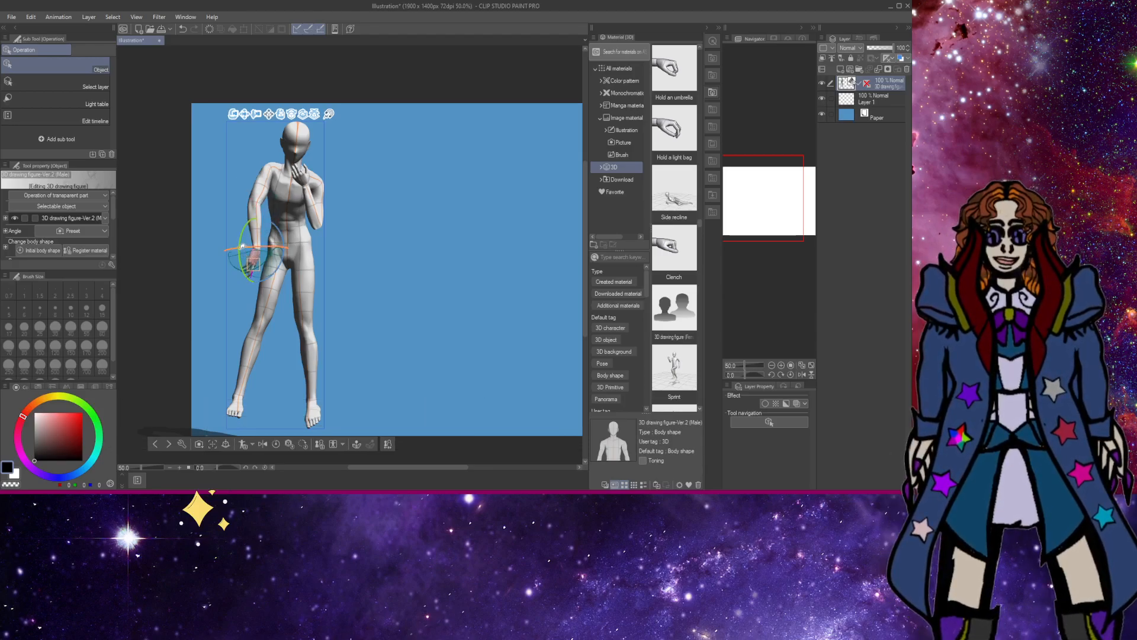
mouse_move(242, 246)
left_mouse_down()
mouse_move(255, 263)
mouse_move(200, 237)
mouse_move(224, 204)
mouse_move(214, 219)
mouse_move(234, 242)
mouse_move(254, 190)
mouse_move(241, 198)
mouse_move(227, 264)
mouse_move(255, 231)
mouse_move(252, 259)
left_mouse_up()
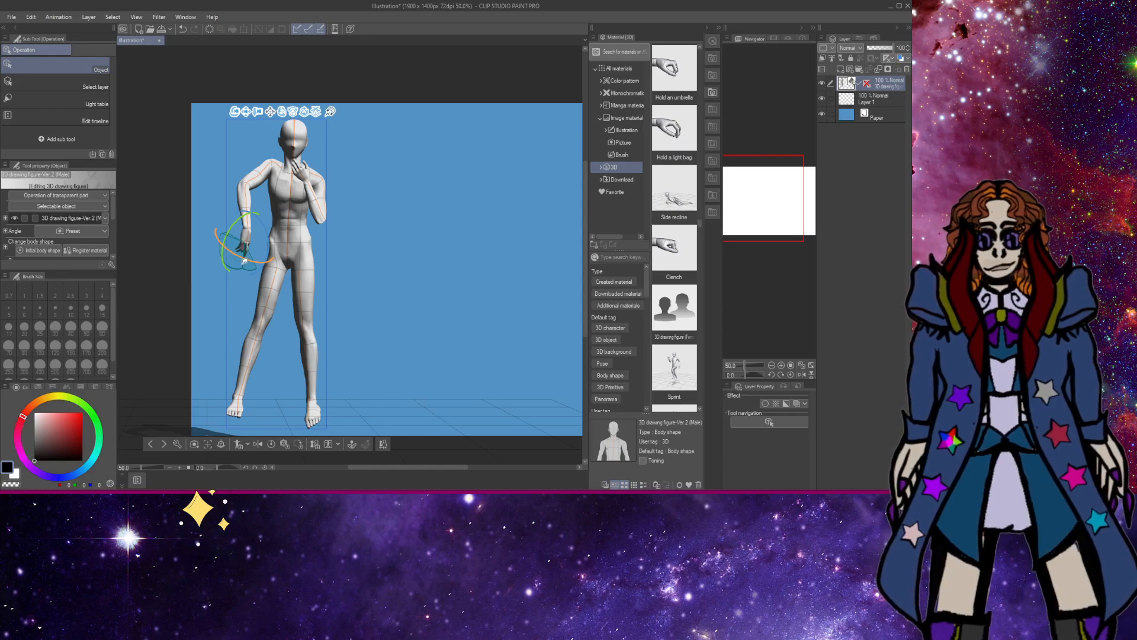
left_click_drag(245, 260, 258, 225)
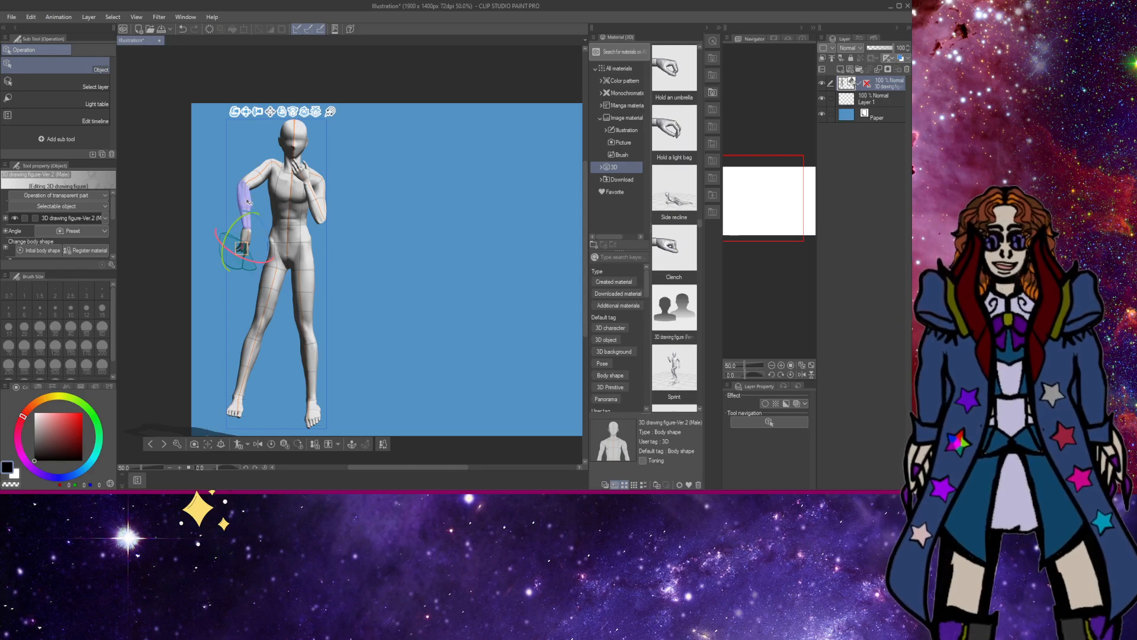
Rotate the 3D figure's right upper arm so the elbow and hand move farther away from the body.
left_click(251, 209)
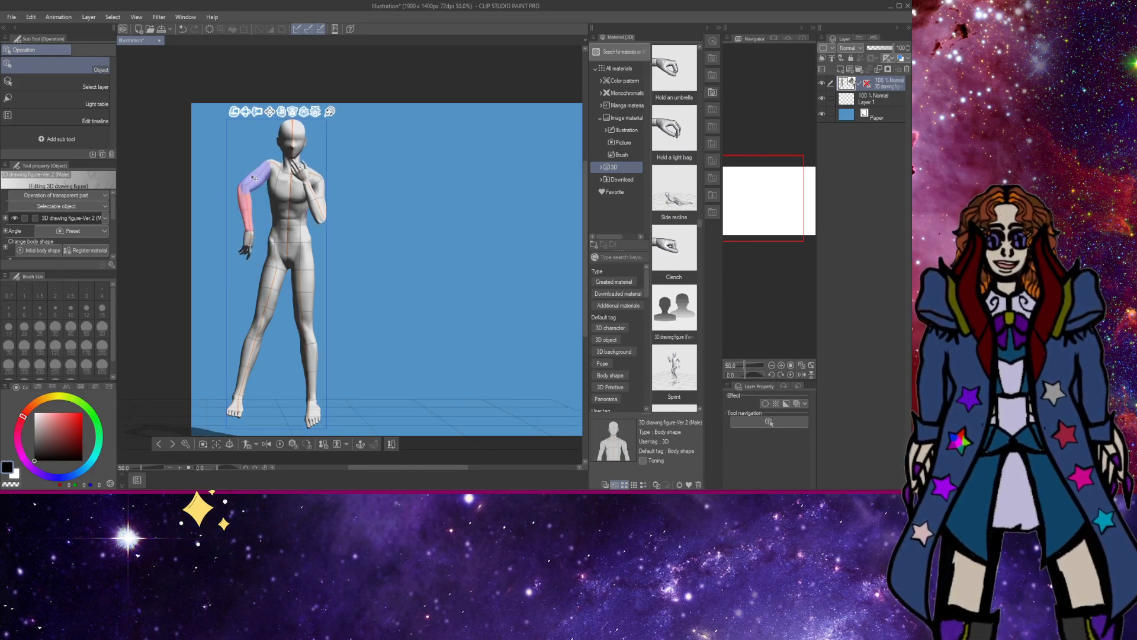
left_click(252, 189)
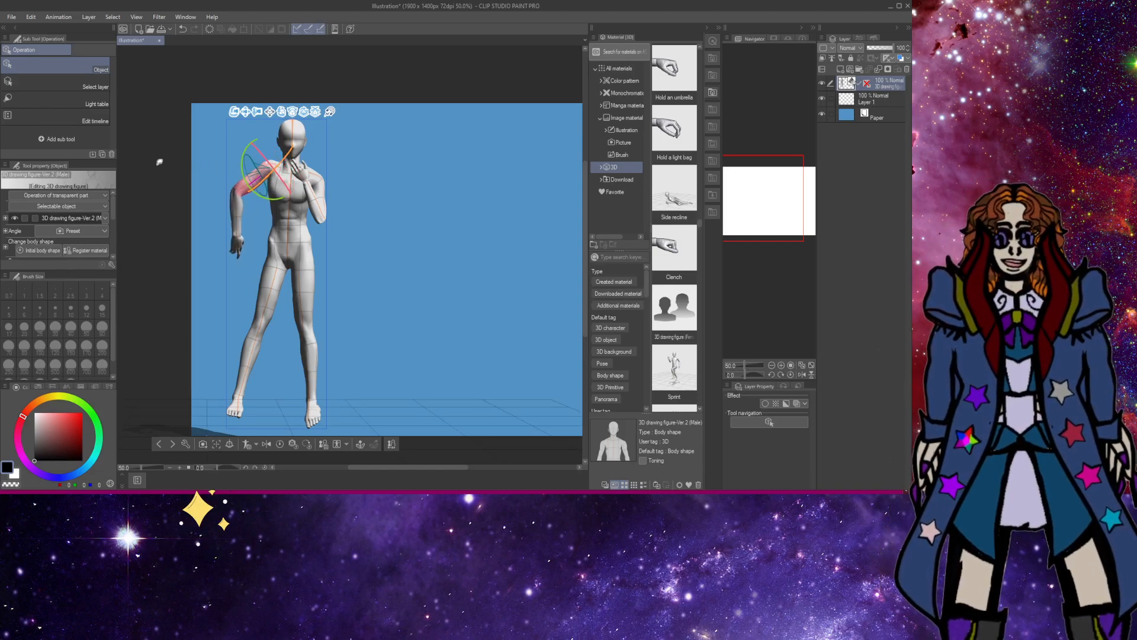
left_click_drag(228, 178, 169, 239)
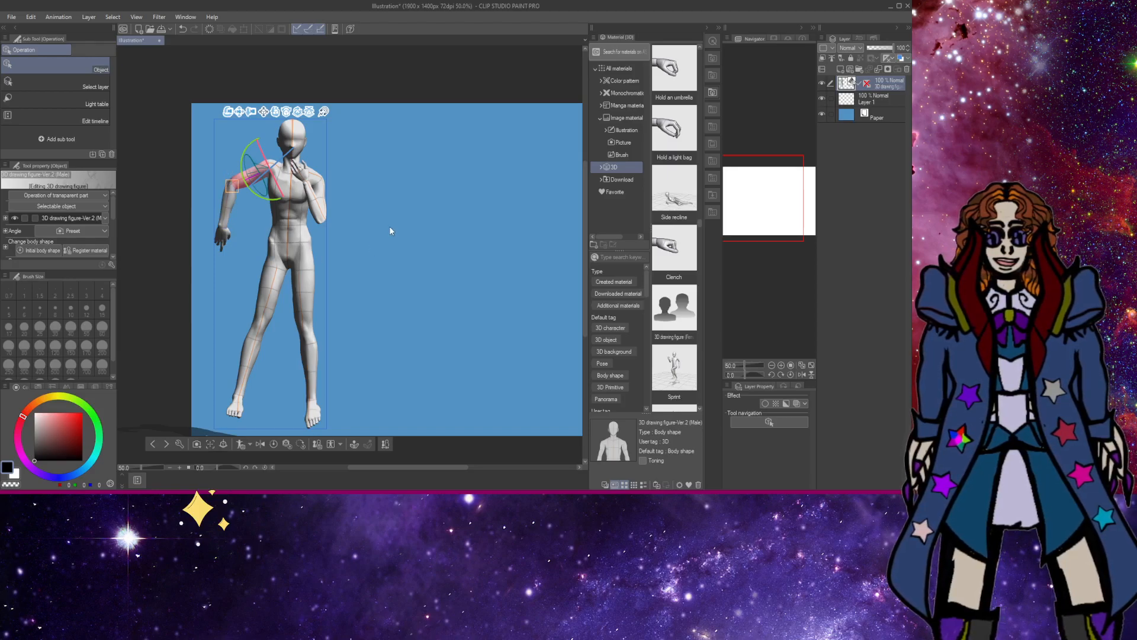
left_click_drag(261, 173, 234, 189)
left_click(231, 168)
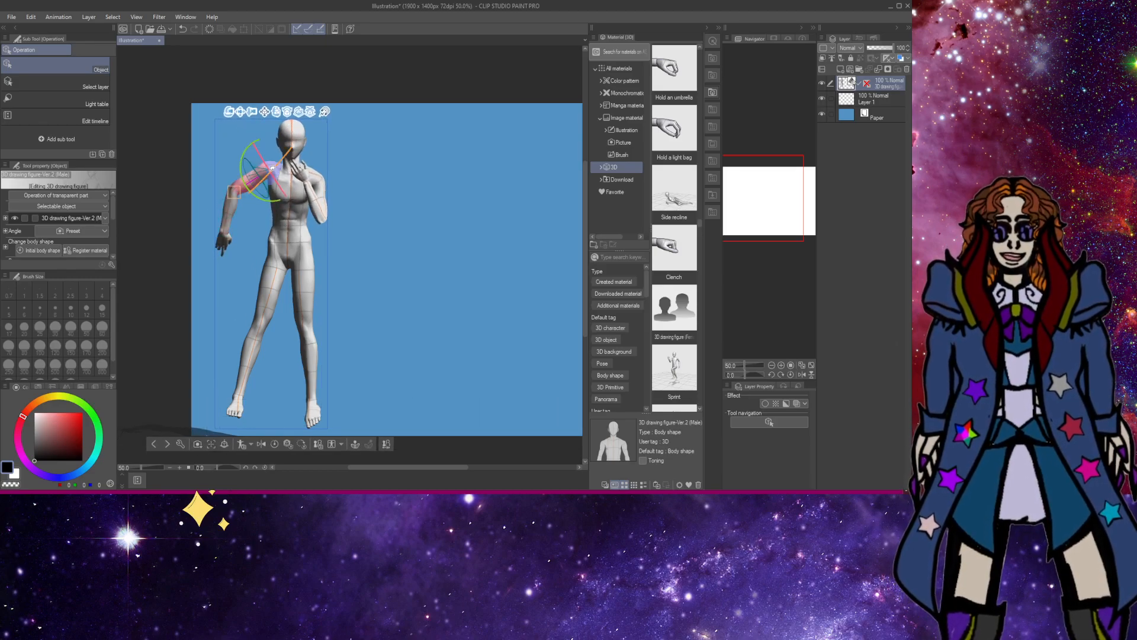
Adjust the 3D figure's right shoulder and arm so the arm hangs loosely beside the hip, with the head tilted slightly.
key("ctrl+alt+space")
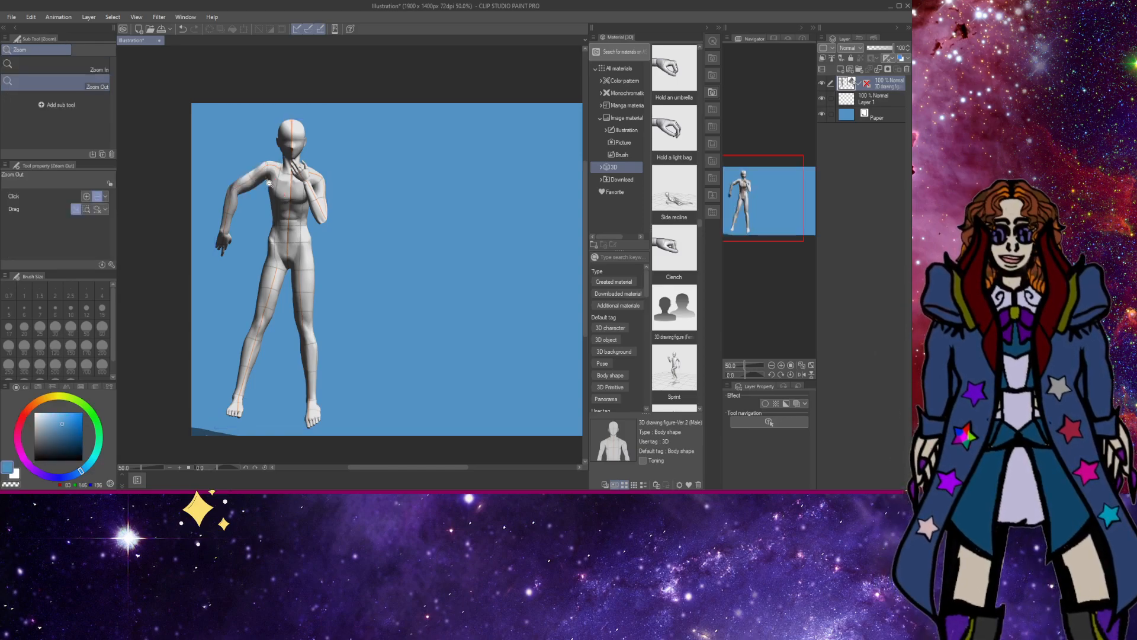
left_click(271, 167)
left_click(86, 66)
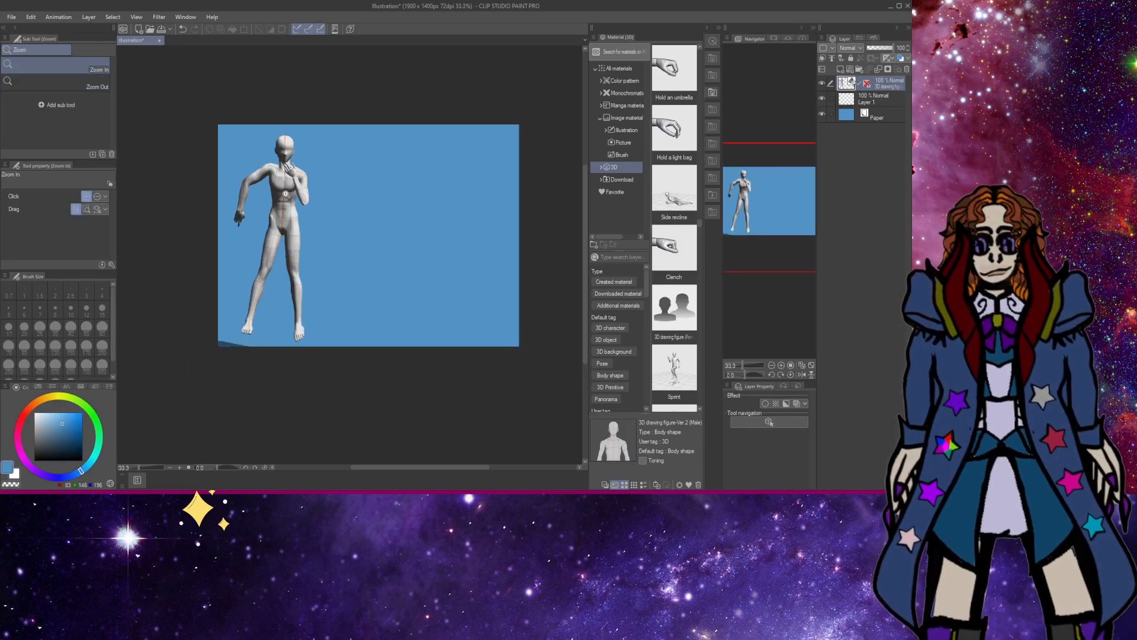
left_click(267, 163)
left_click(268, 163)
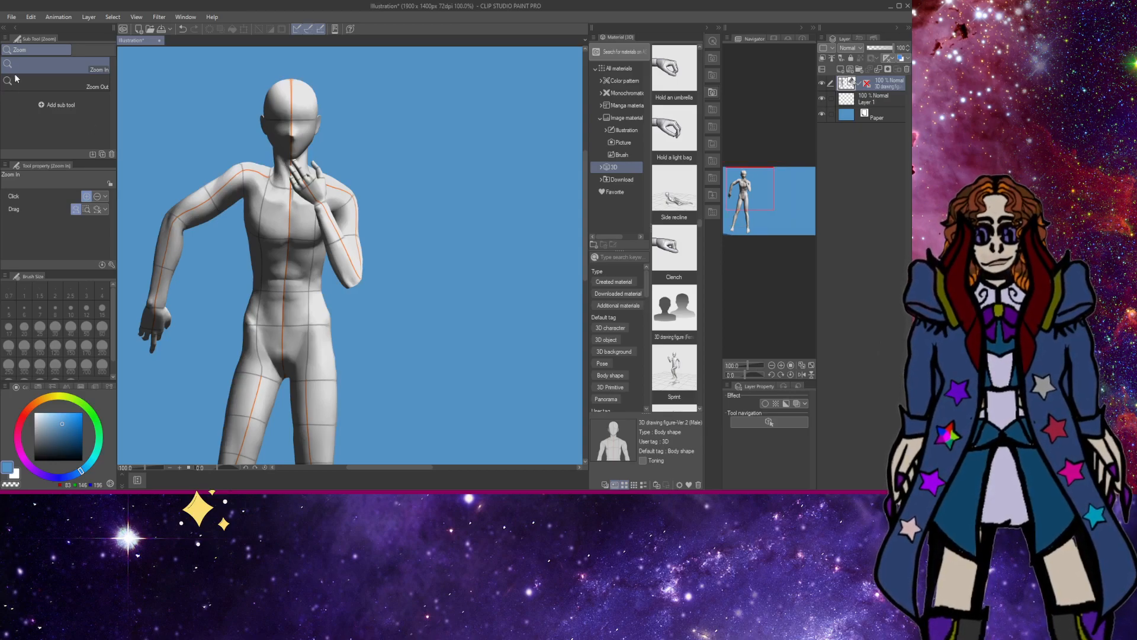
key("o")
left_click(198, 208)
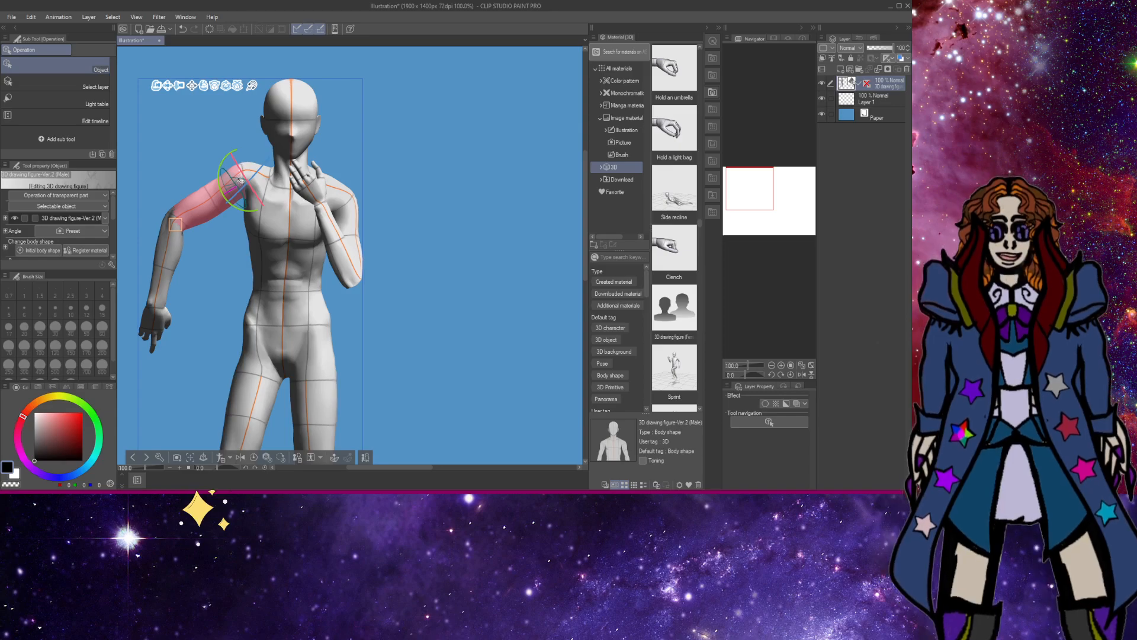
left_click_drag(234, 183, 247, 181)
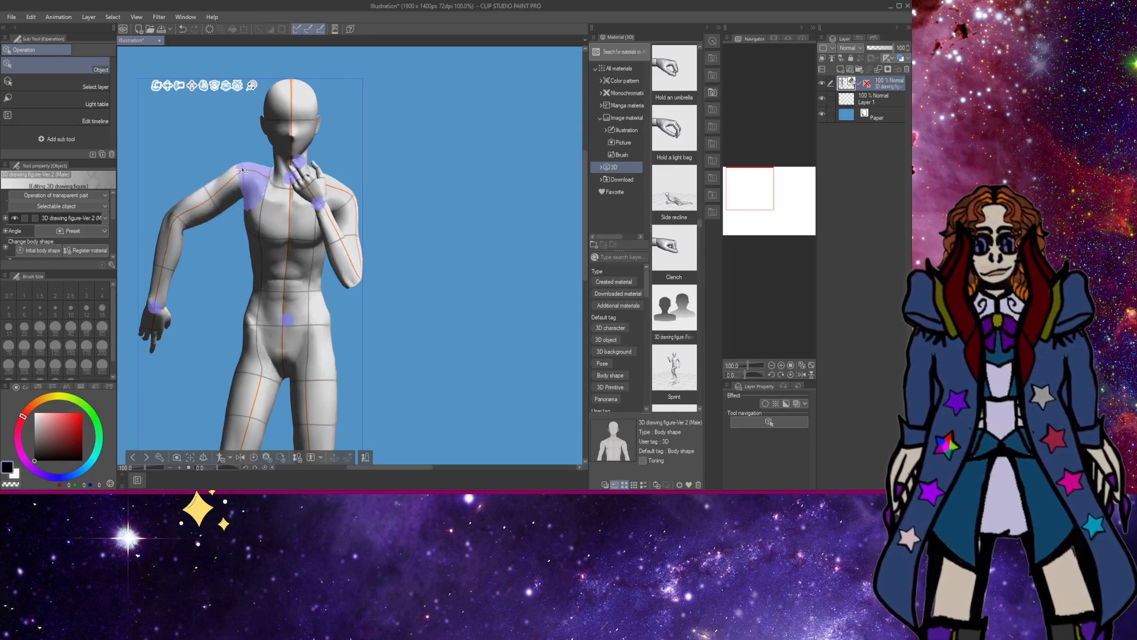
left_click_drag(240, 173, 198, 203)
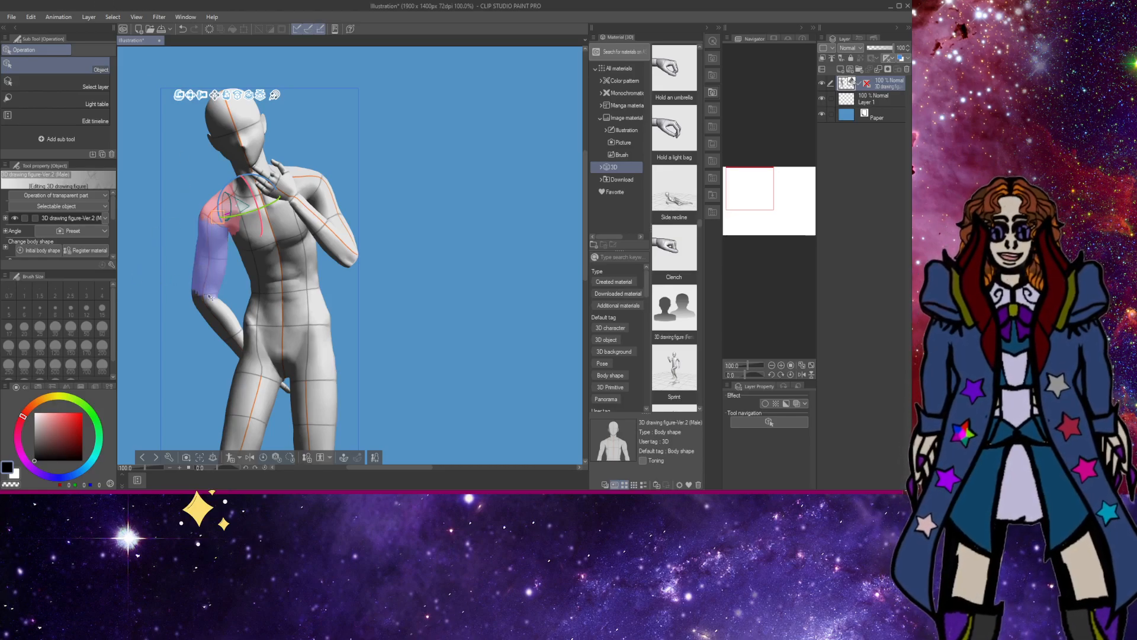
left_click_drag(241, 338, 176, 329)
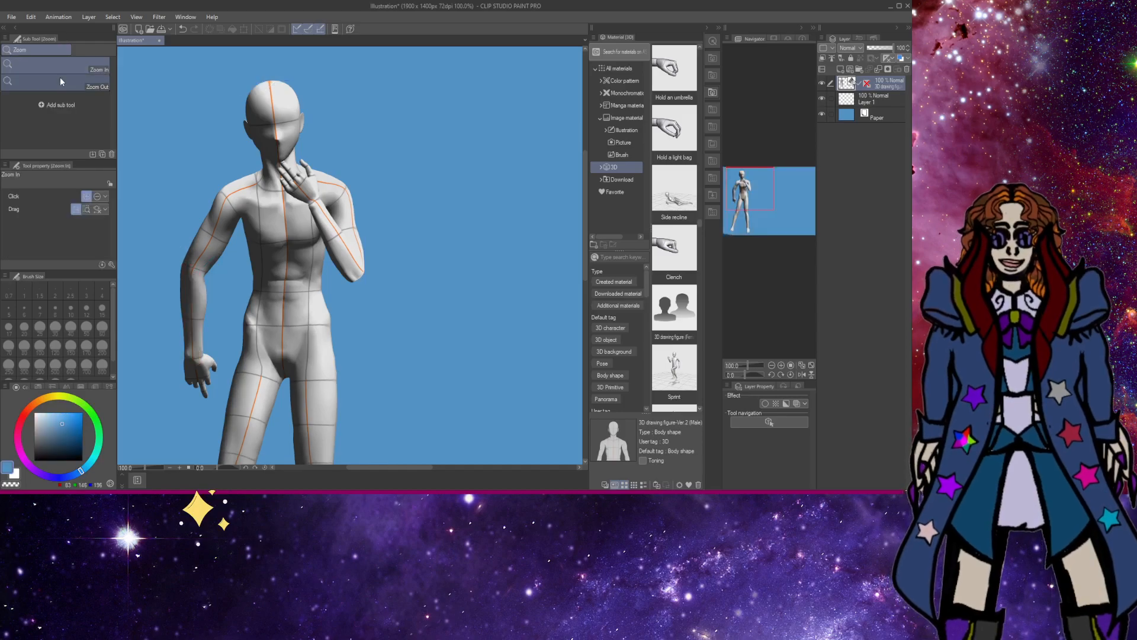
left_click(59, 83)
left_click(184, 185)
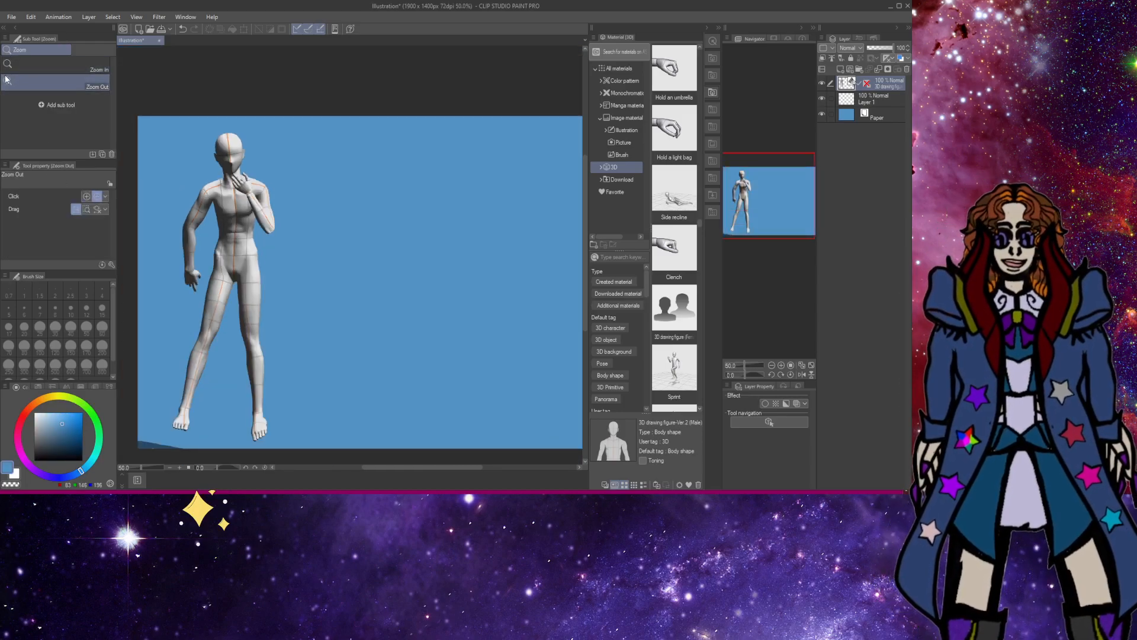
Rotate the 3D figure's left lower leg outward so the foot stands farther from the body.
key("o")
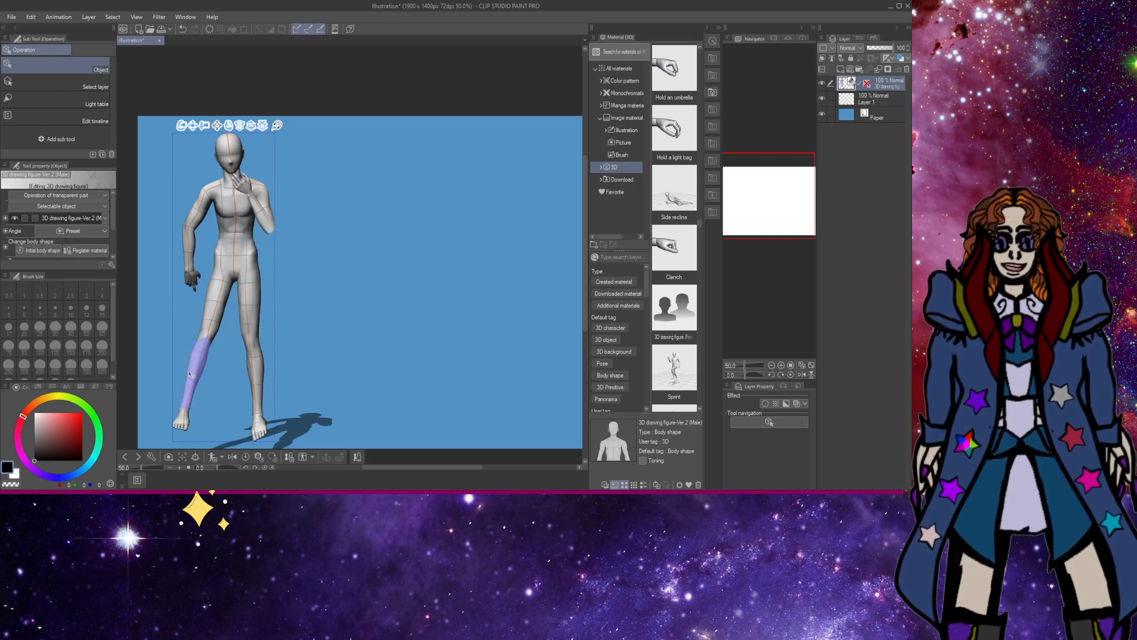
left_click(195, 396)
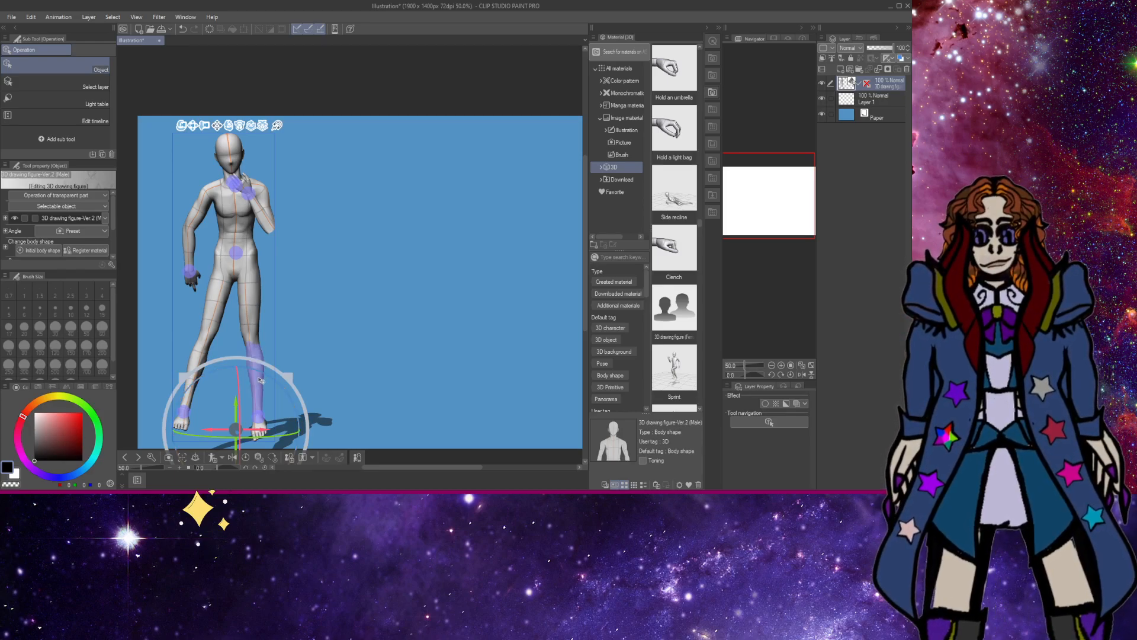
mouse_move(266, 356)
left_mouse_down()
mouse_move(269, 343)
mouse_move(273, 381)
mouse_move(269, 353)
left_mouse_up()
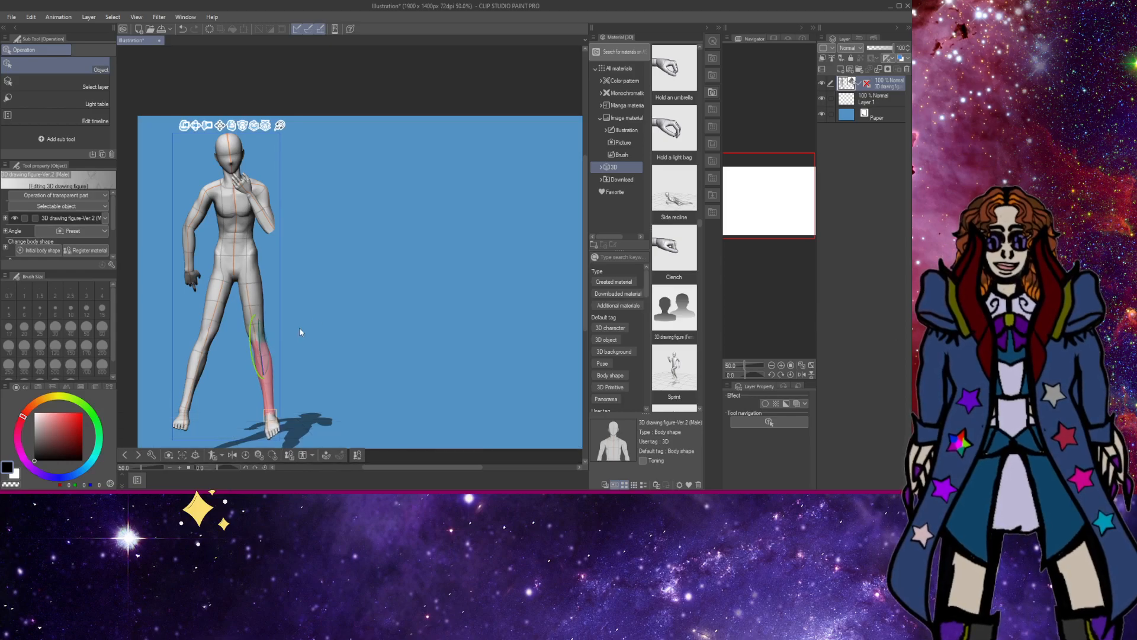
left_click(438, 234)
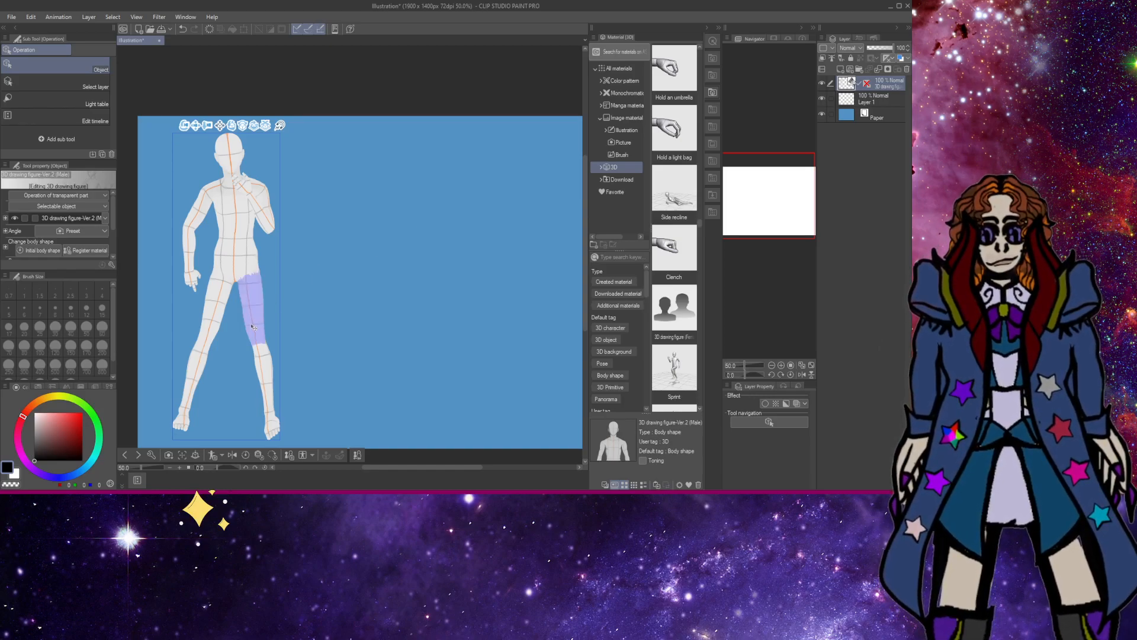
left_click_drag(286, 293, 284, 290)
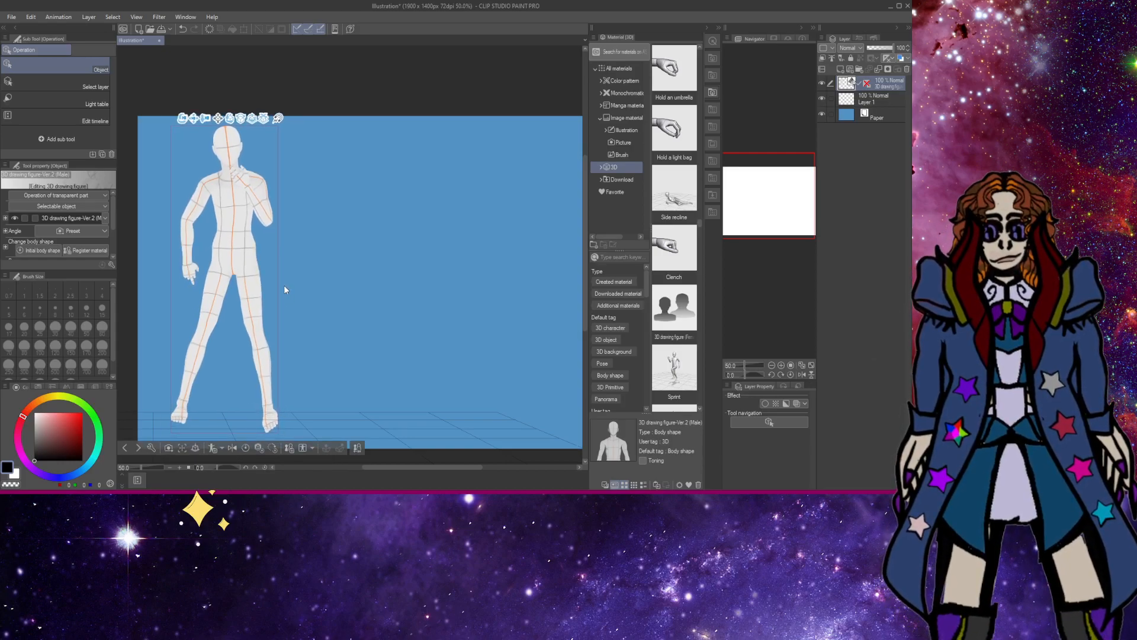
Pull both ankles of the 3D figure slightly inward to narrow the stance, and select the left thigh.
left_click(268, 408)
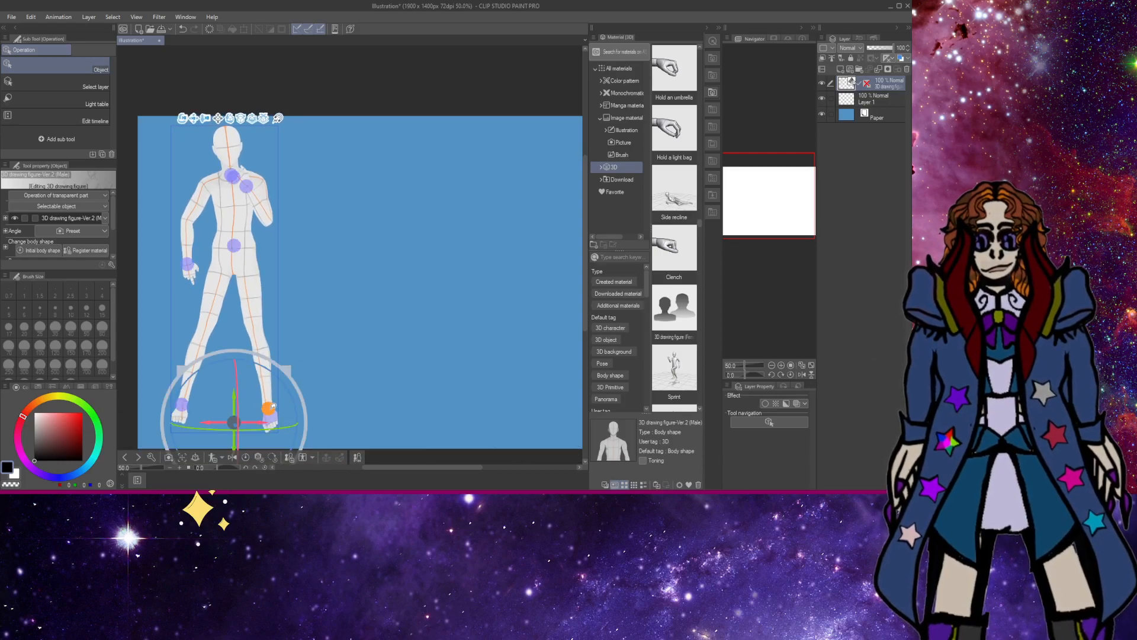
mouse_move(270, 408)
left_mouse_down()
mouse_move(267, 431)
mouse_move(261, 409)
left_mouse_up()
left_click(181, 405)
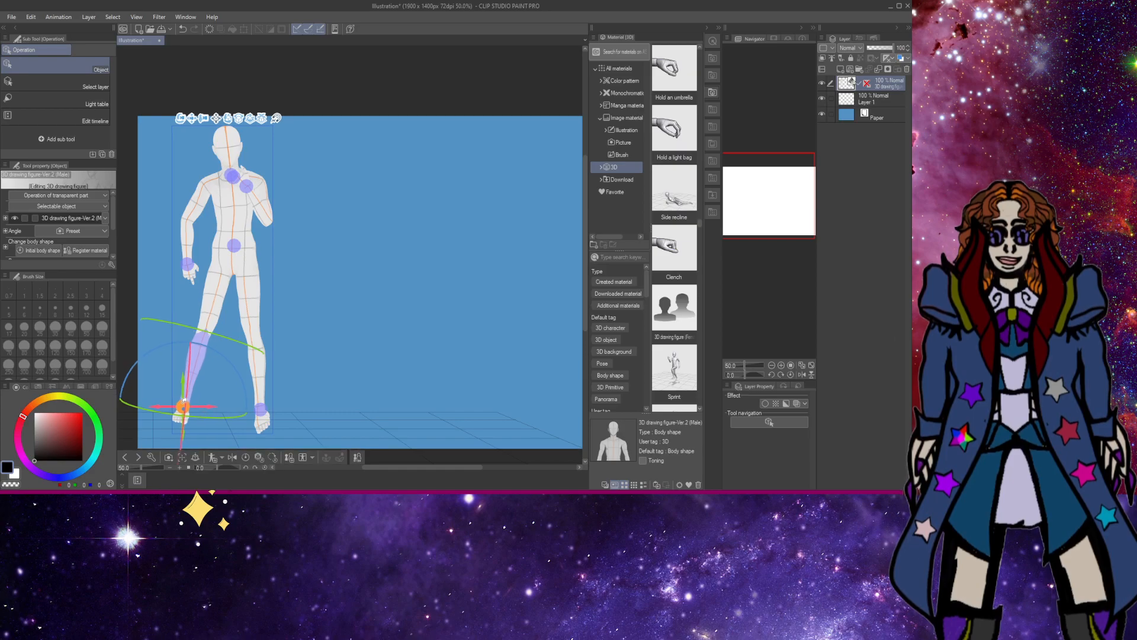
left_click_drag(181, 405, 188, 407)
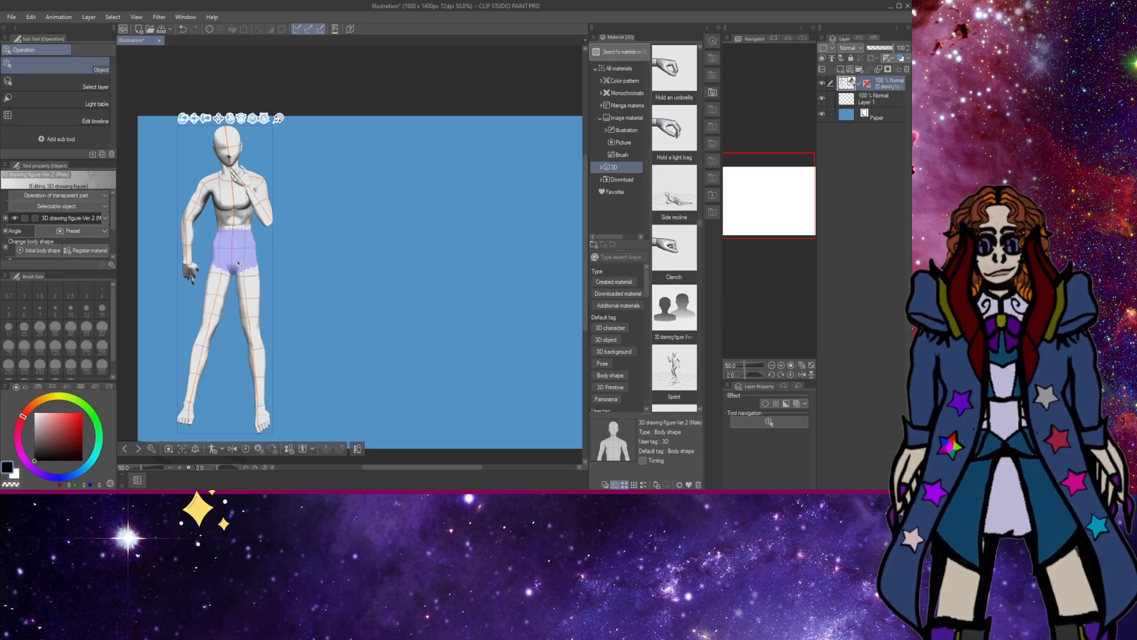
left_click(259, 317)
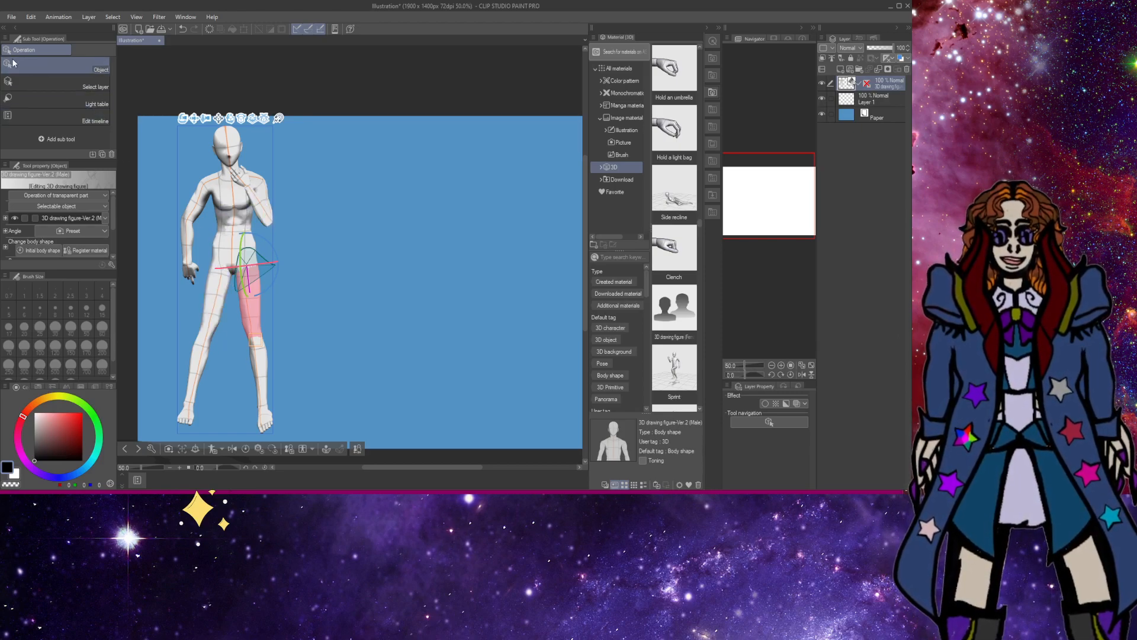
Shift the 3D figure's layer slightly toward the left edge of the canvas with Move layer.
key("ctrl+alt+space")
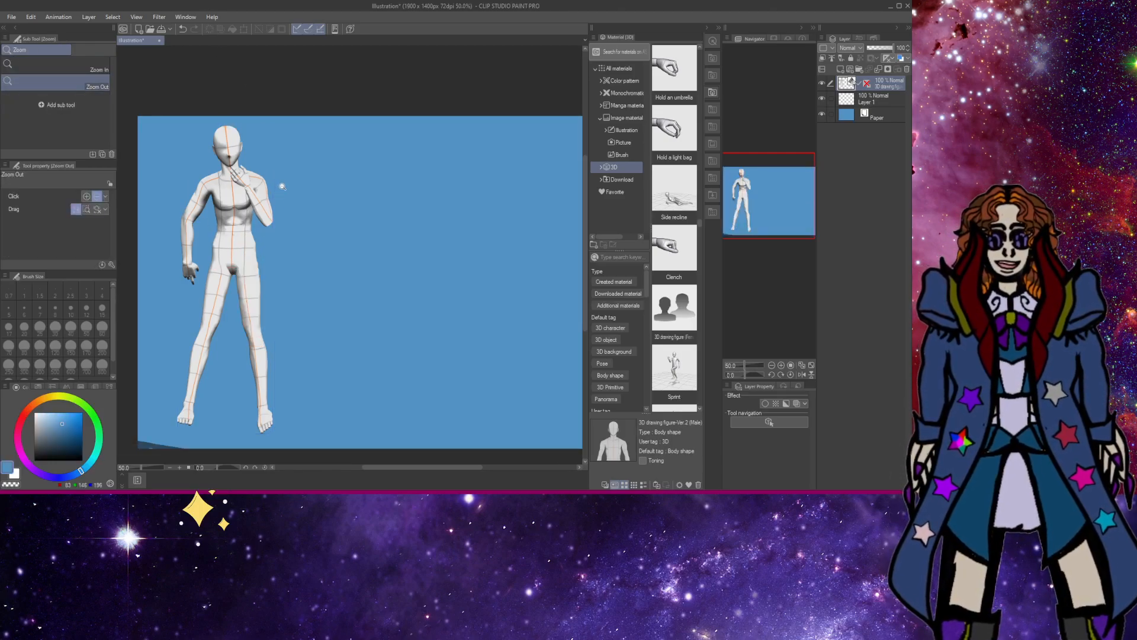
left_click_drag(283, 187, 279, 183)
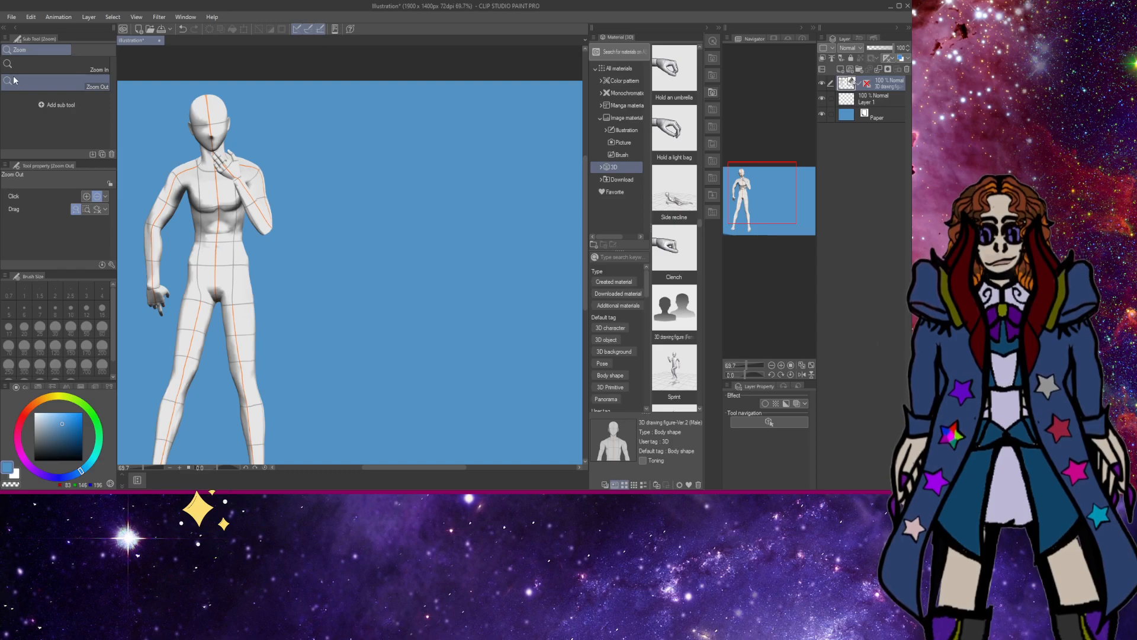
key("space")
scroll(218, 201, "down", 2)
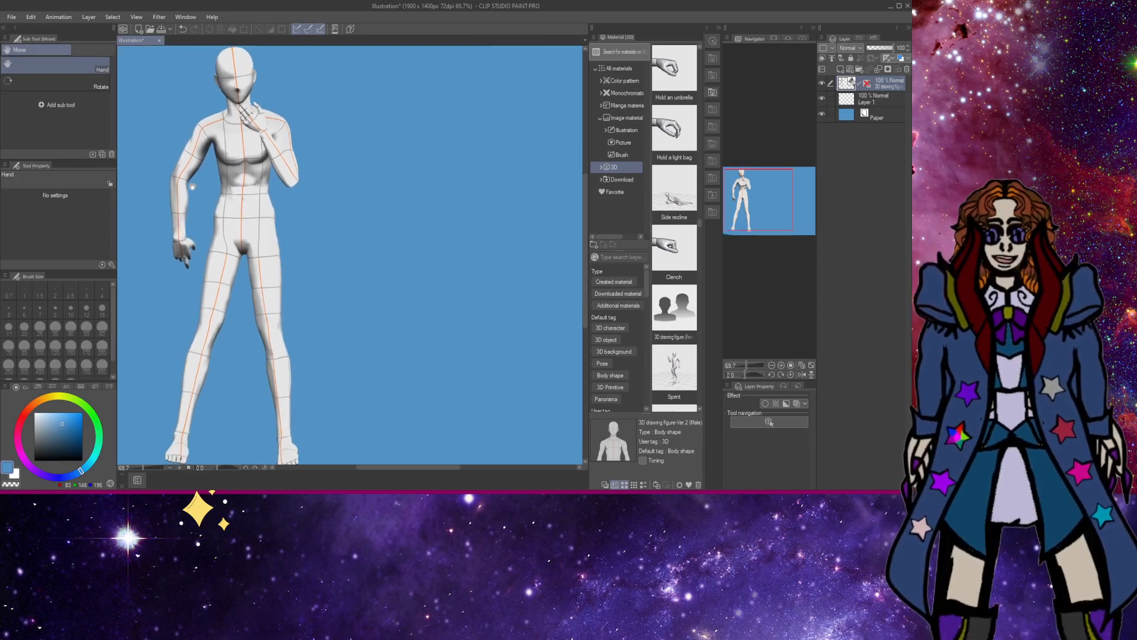
scroll(218, 201, "down", 1)
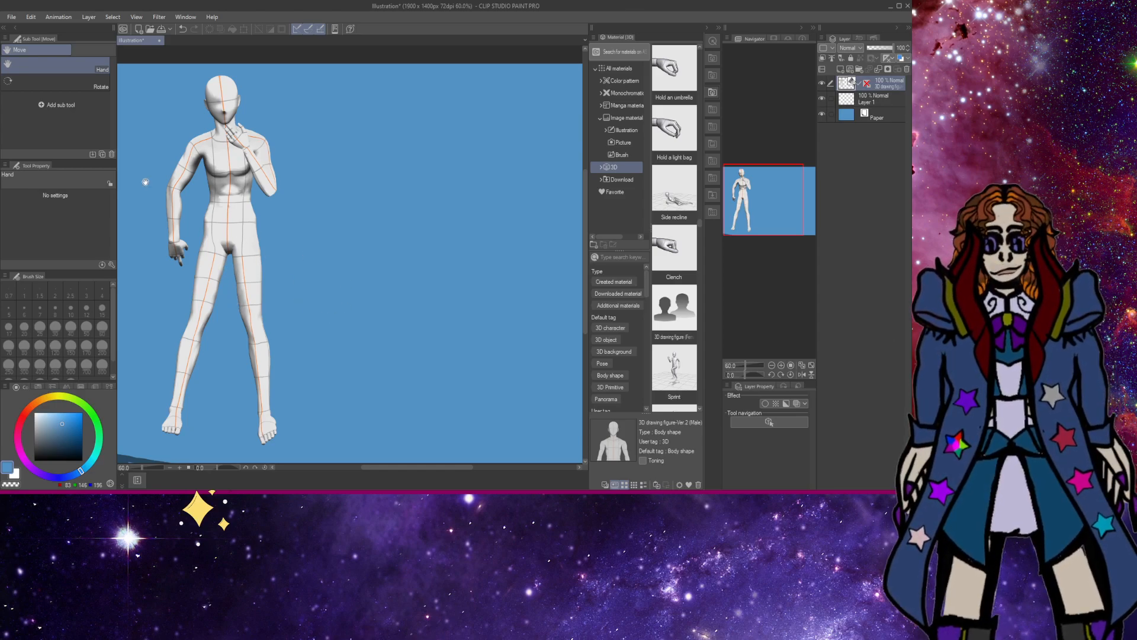
scroll(193, 186, "down", 3)
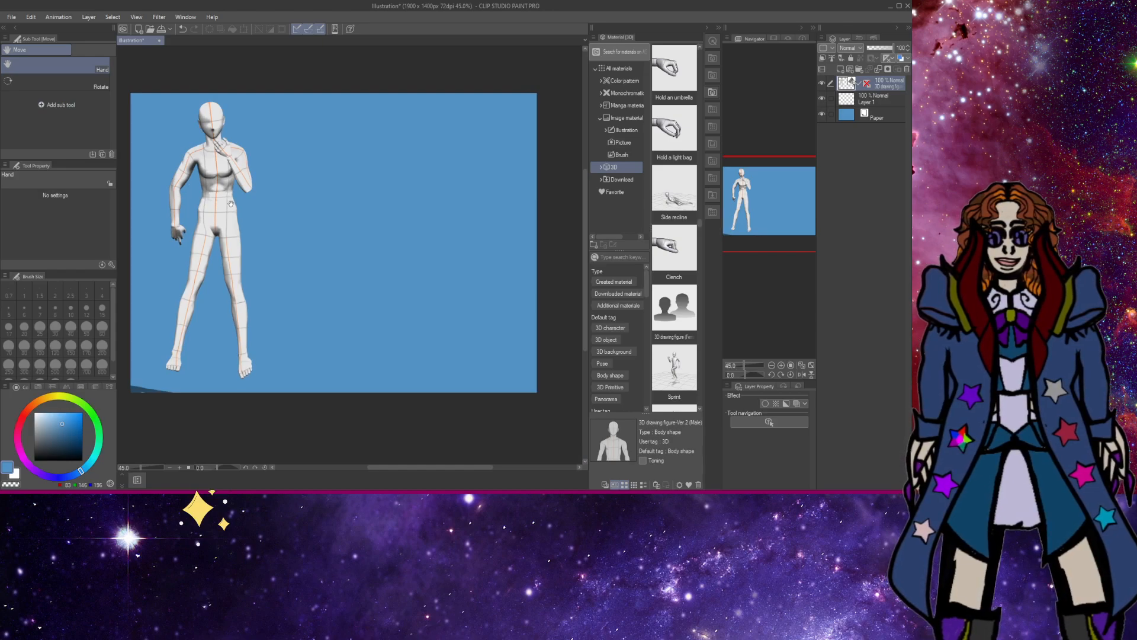
left_click_drag(230, 203, 245, 219)
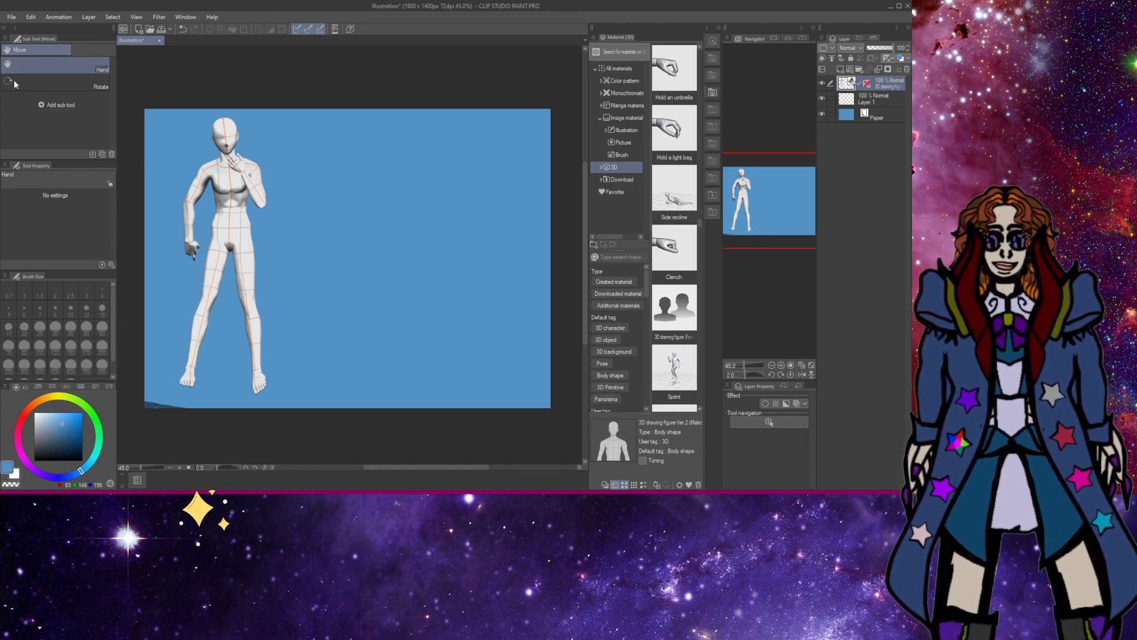
key("k")
left_click_drag(228, 203, 209, 206)
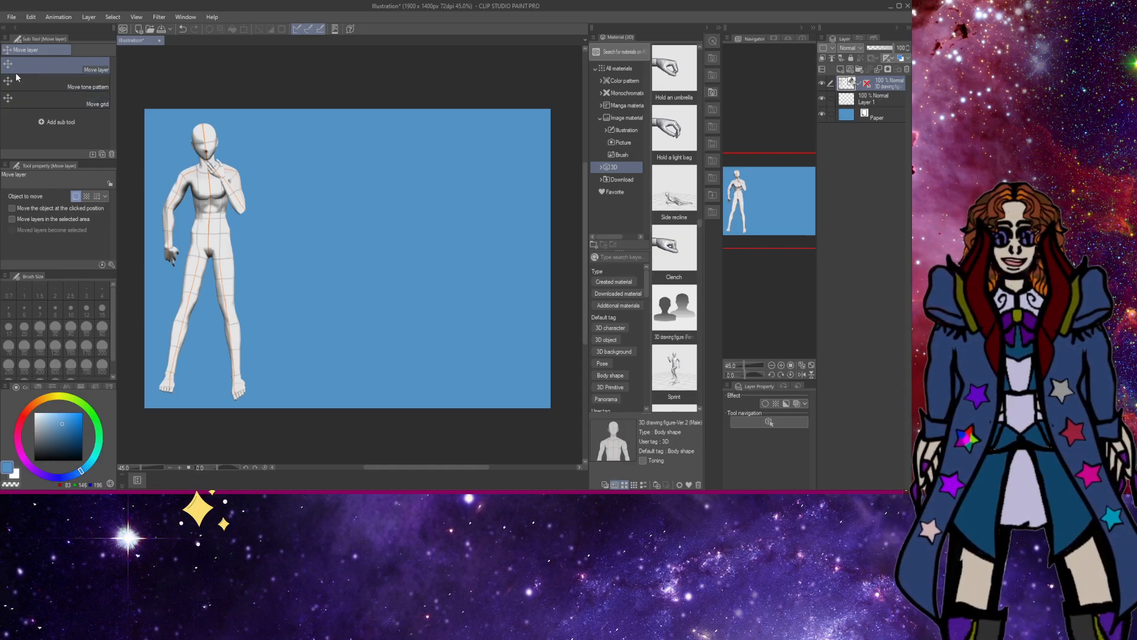
Try tilting the head of the big-headed, child-proportioned figure, and undo back to the adult proportions.
key("o")
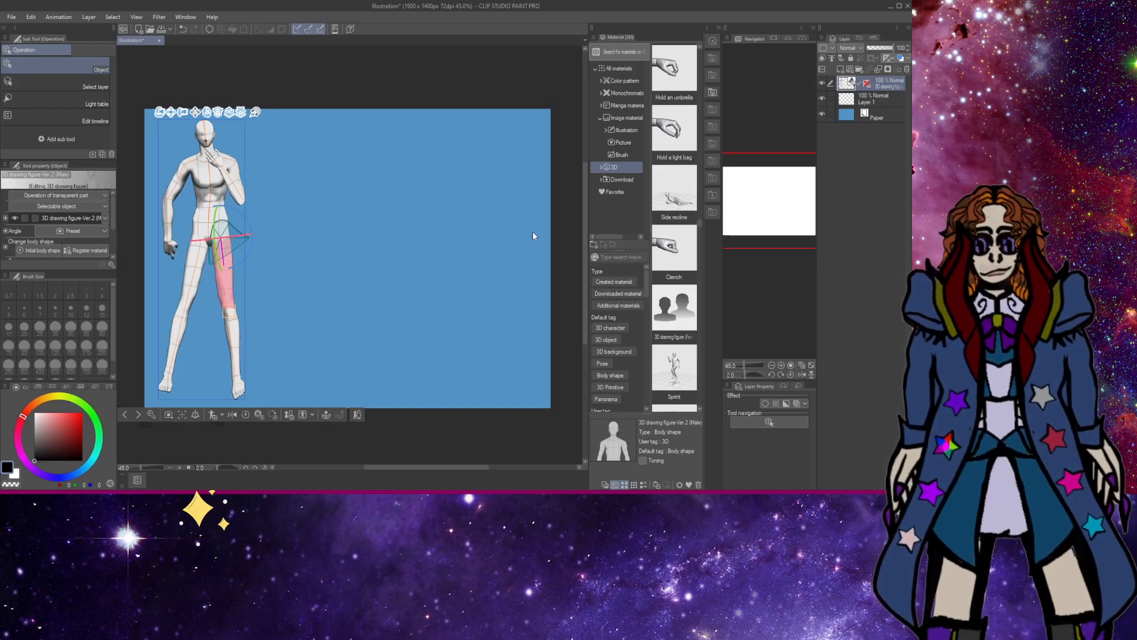
left_click(181, 30)
key("ctrl+y")
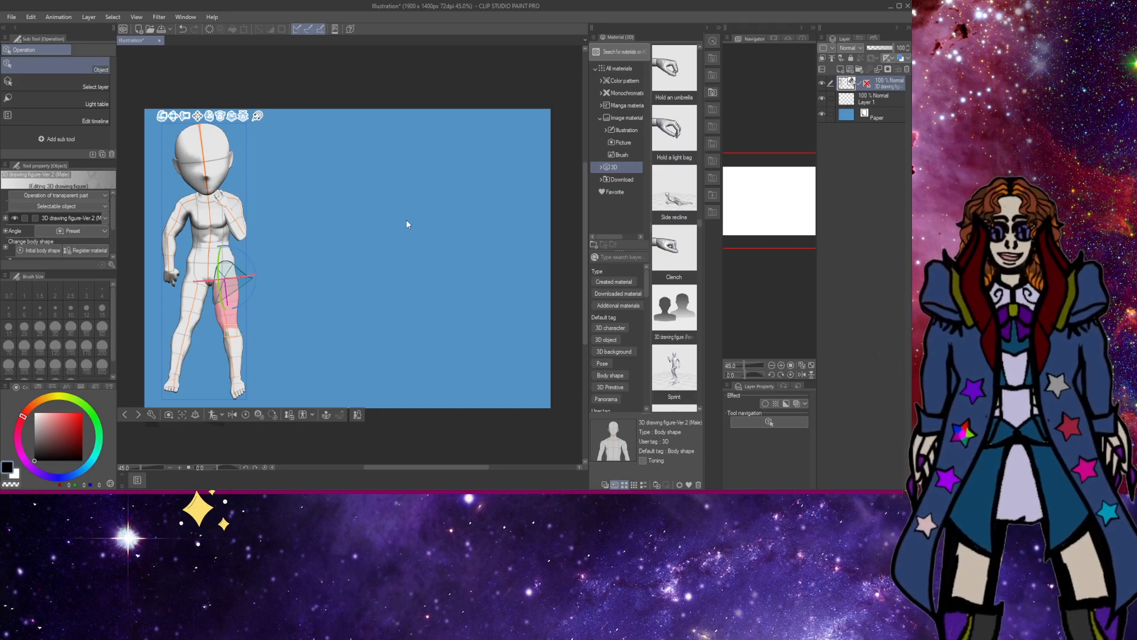
mouse_move(221, 155)
left_mouse_down()
mouse_move(251, 168)
mouse_move(219, 160)
left_mouse_up()
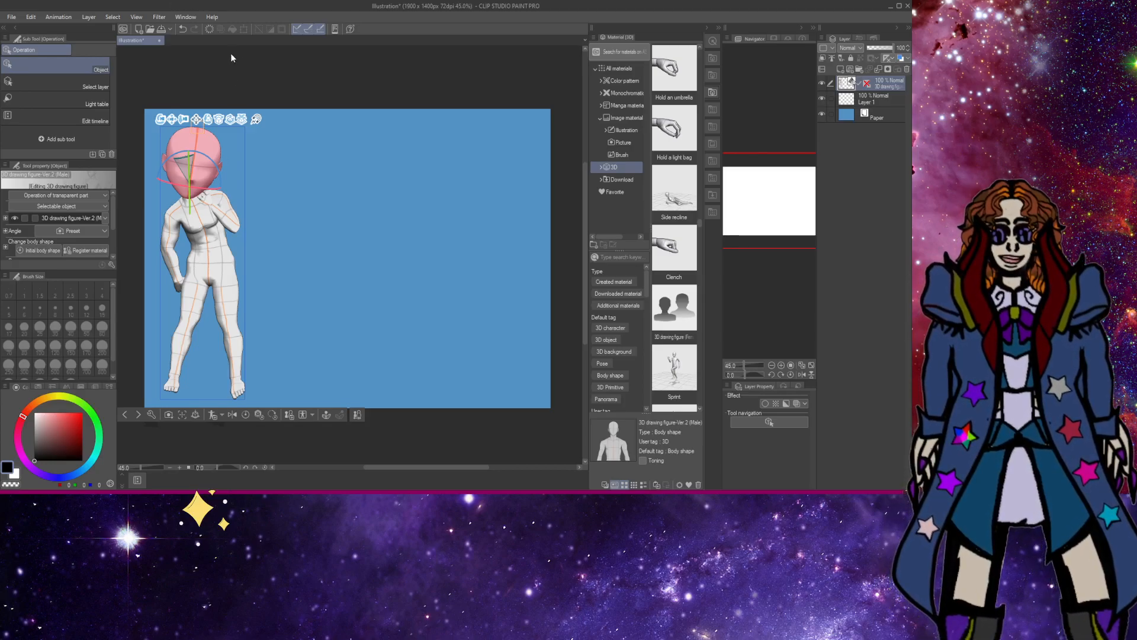
left_click(183, 29)
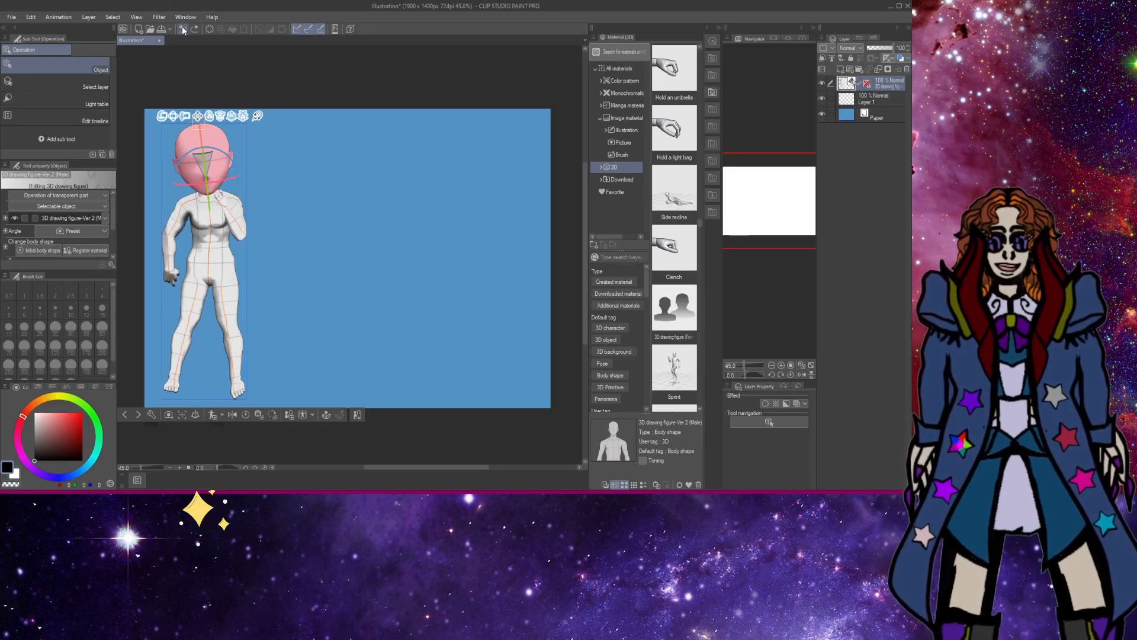
left_click(183, 29)
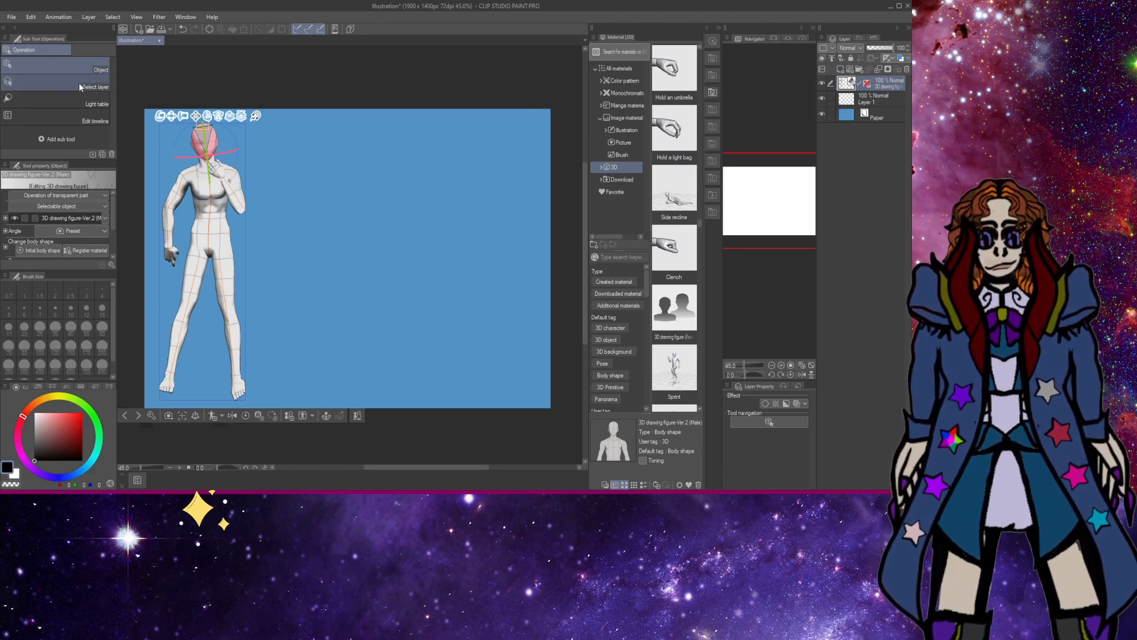
Raise the 3D figure's left elbow with the hand at the jaw and tilt the head toward its right shoulder.
left_click(170, 151, "alt")
key("h")
left_click_drag(215, 181, 228, 181)
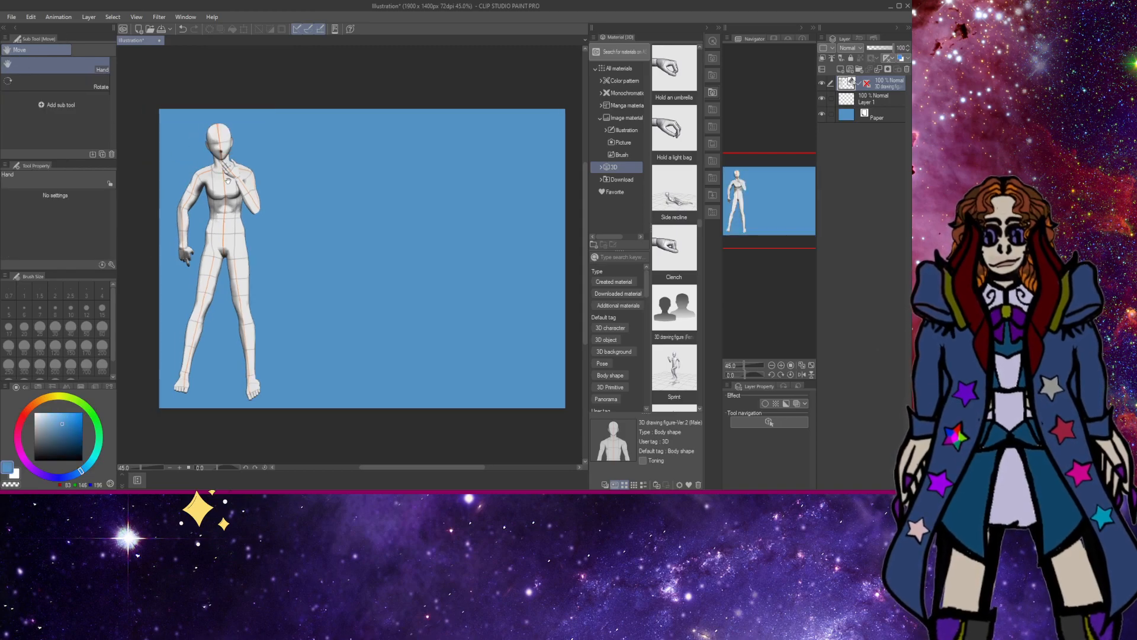
scroll(228, 181, "up", 5)
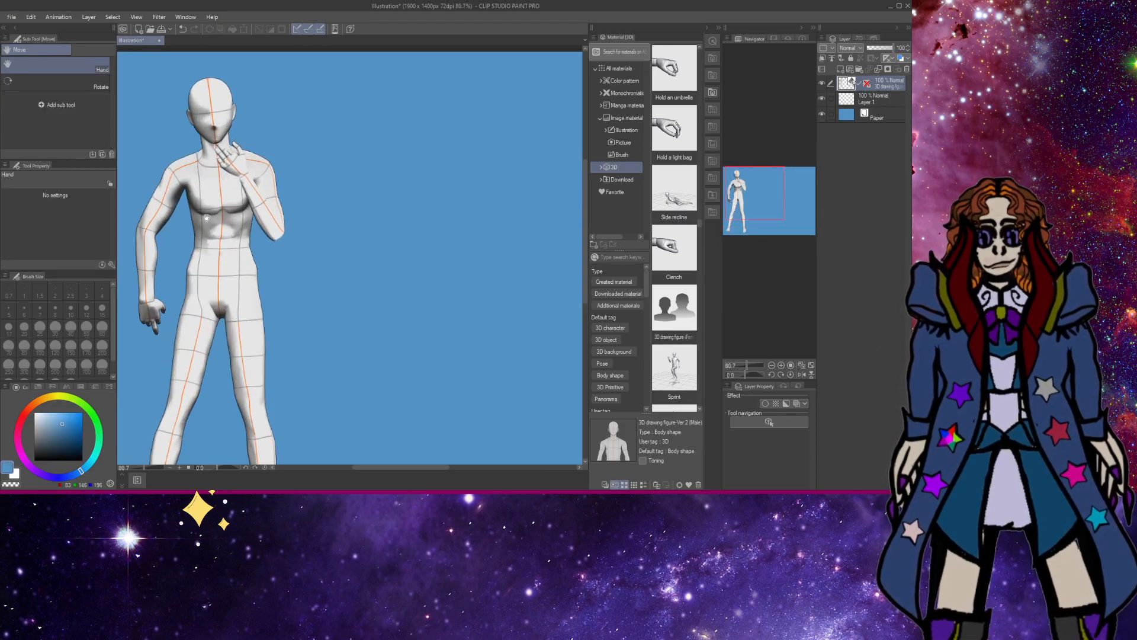
scroll(223, 202, "down", 2)
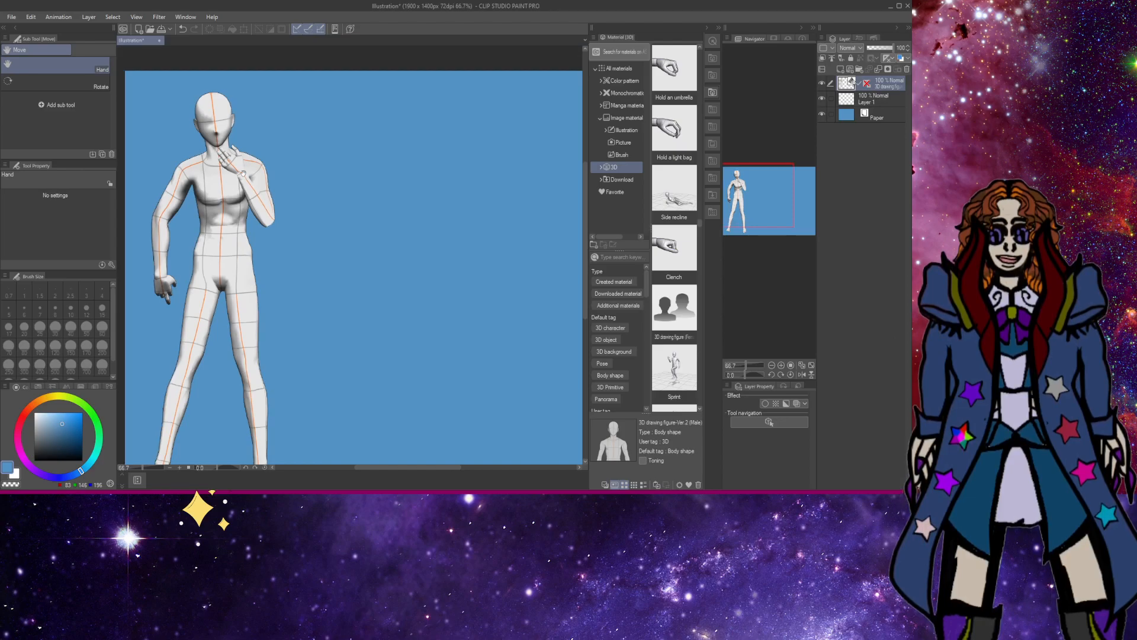
scroll(240, 172, "down", 3)
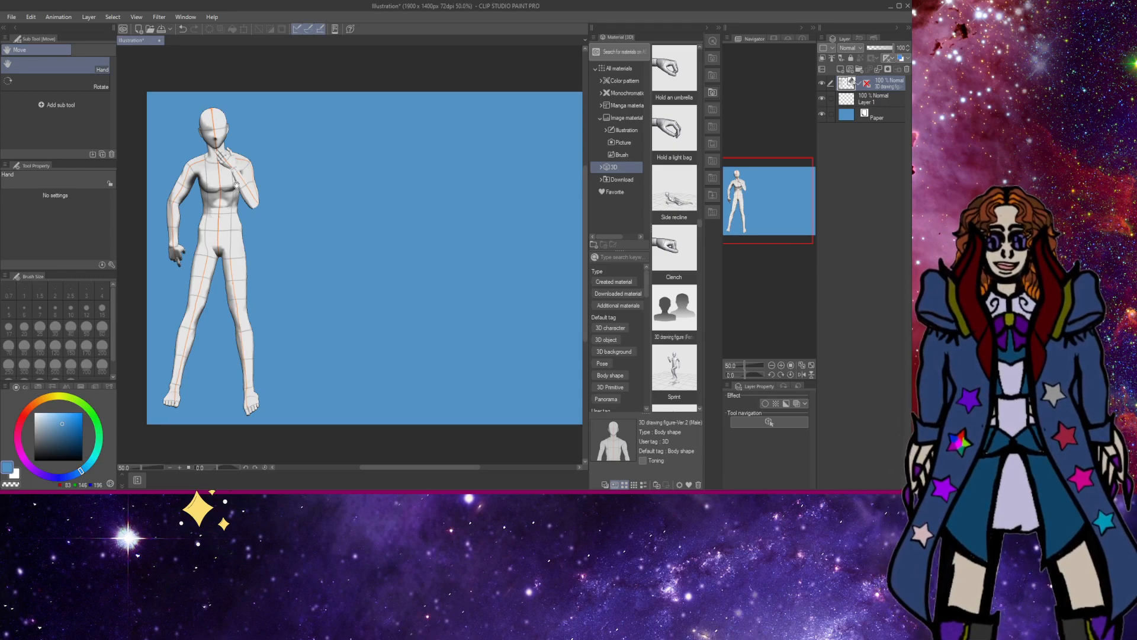
scroll(240, 146, "up", 3)
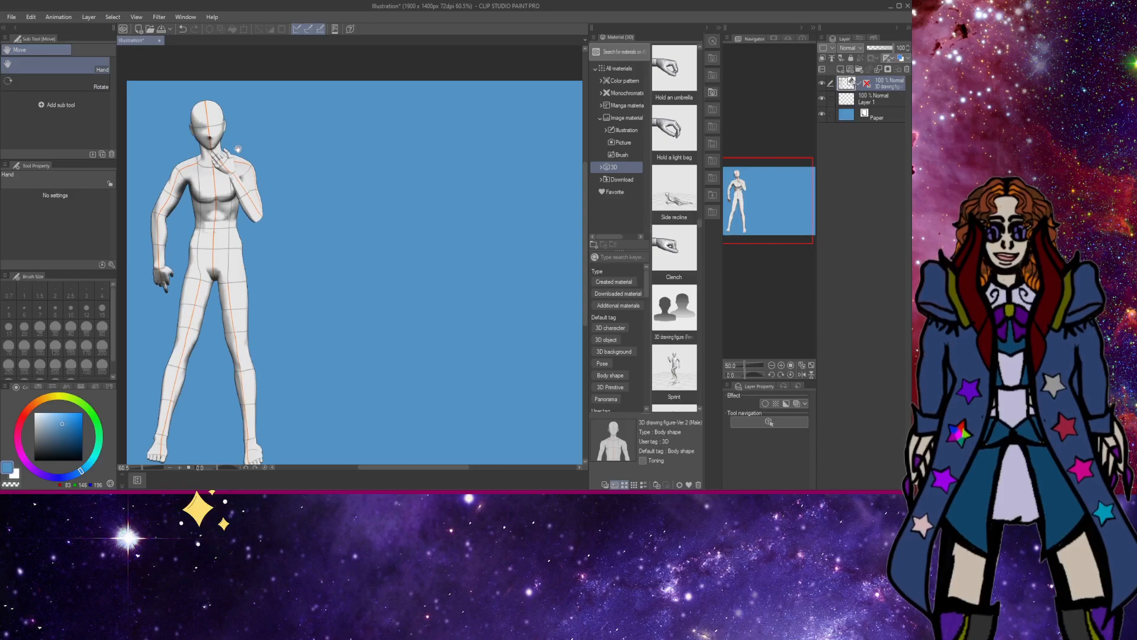
left_click_drag(230, 153, 253, 150)
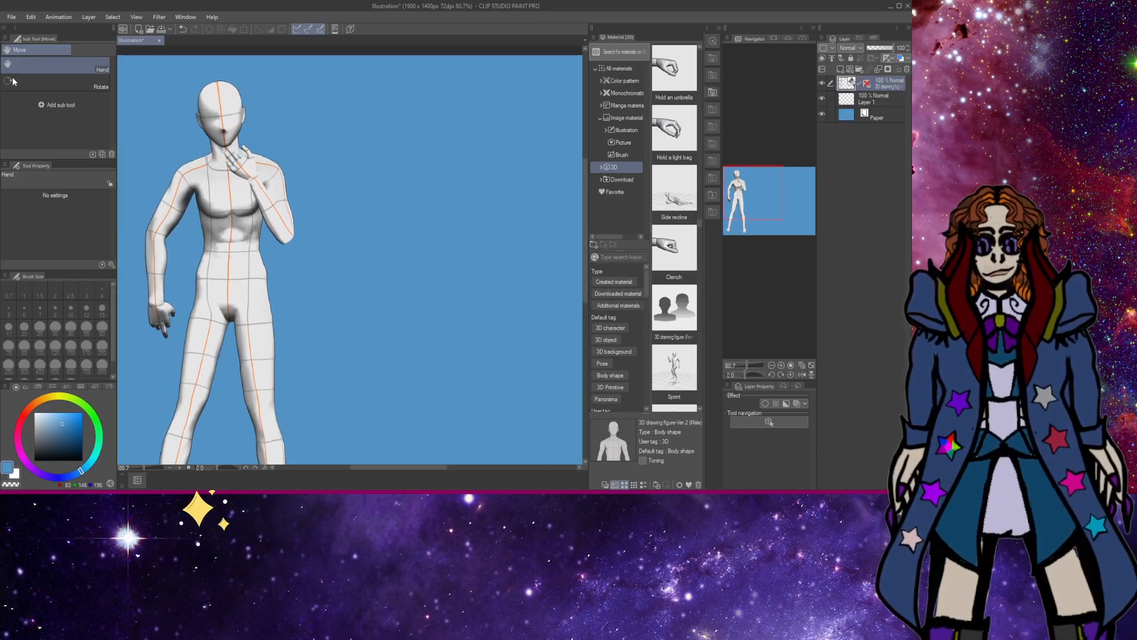
key("o")
left_click(220, 112)
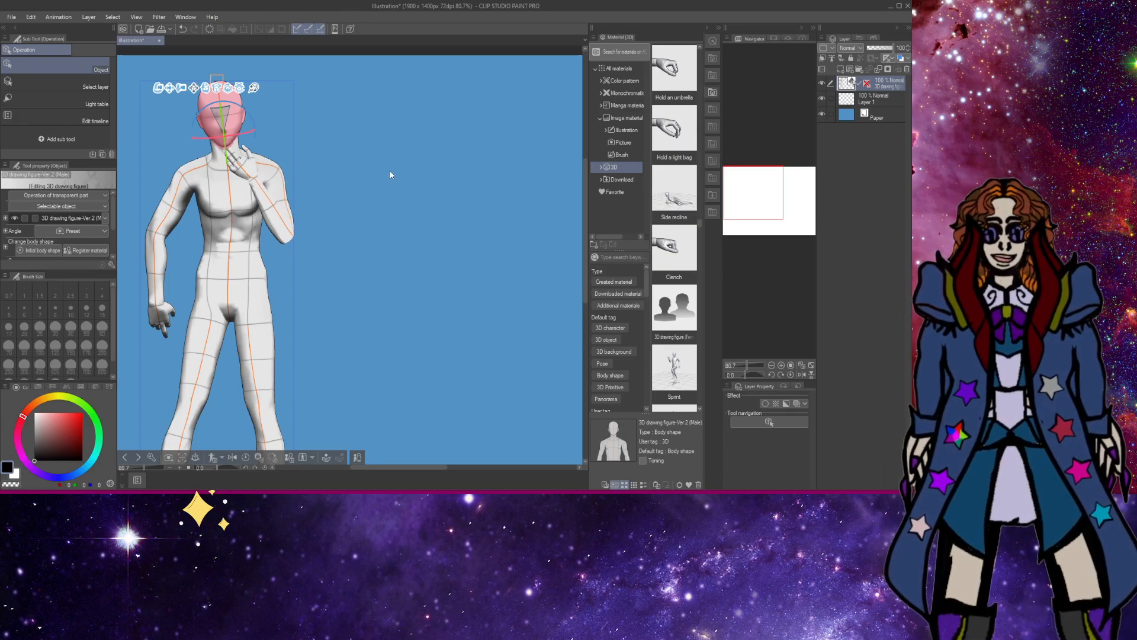
left_click(268, 199)
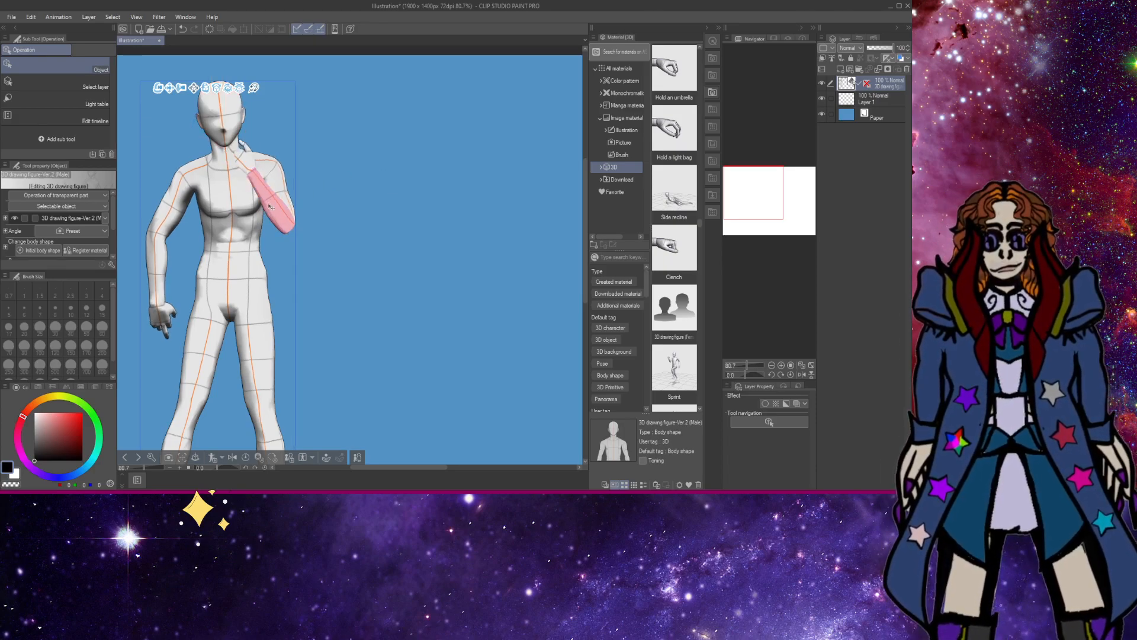
left_click_drag(268, 199, 258, 188)
left_click_drag(204, 114, 200, 115)
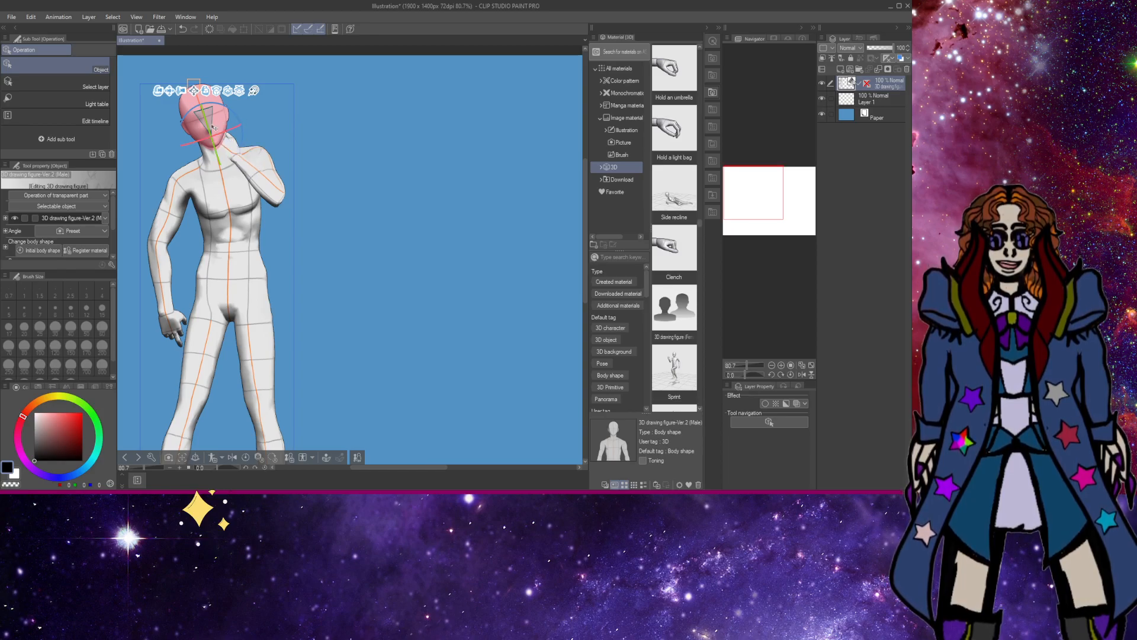
left_click_drag(214, 128, 214, 122)
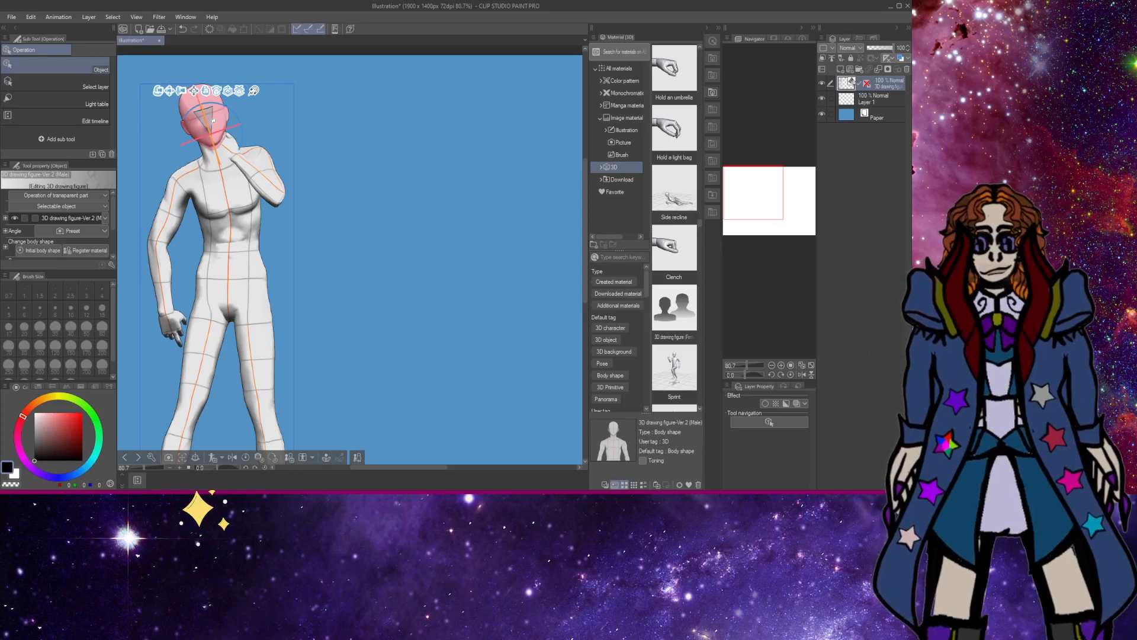
Move the 3D figure's left hand away from the chin to beside the face, with the elbow pointing outward.
left_click(237, 155)
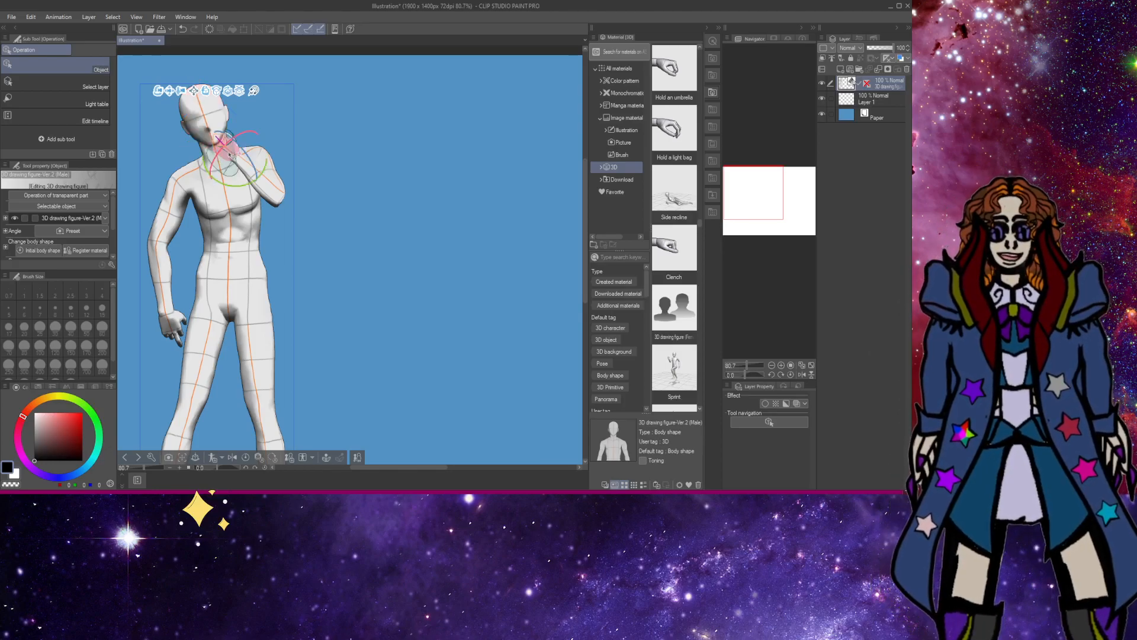
left_click_drag(230, 155, 235, 151)
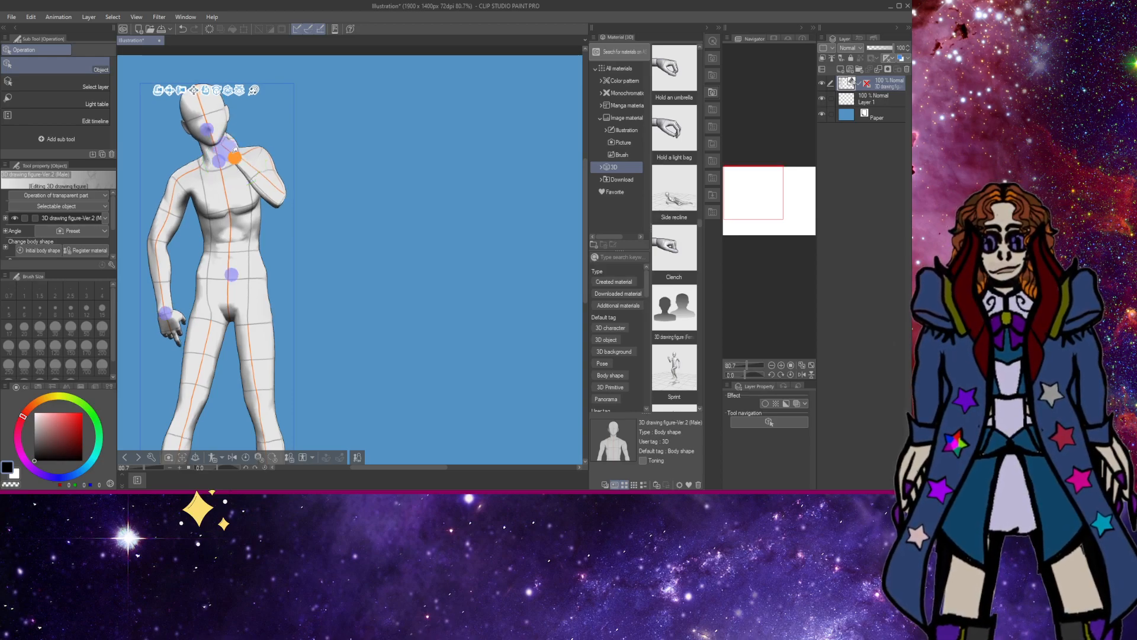
left_click(246, 158)
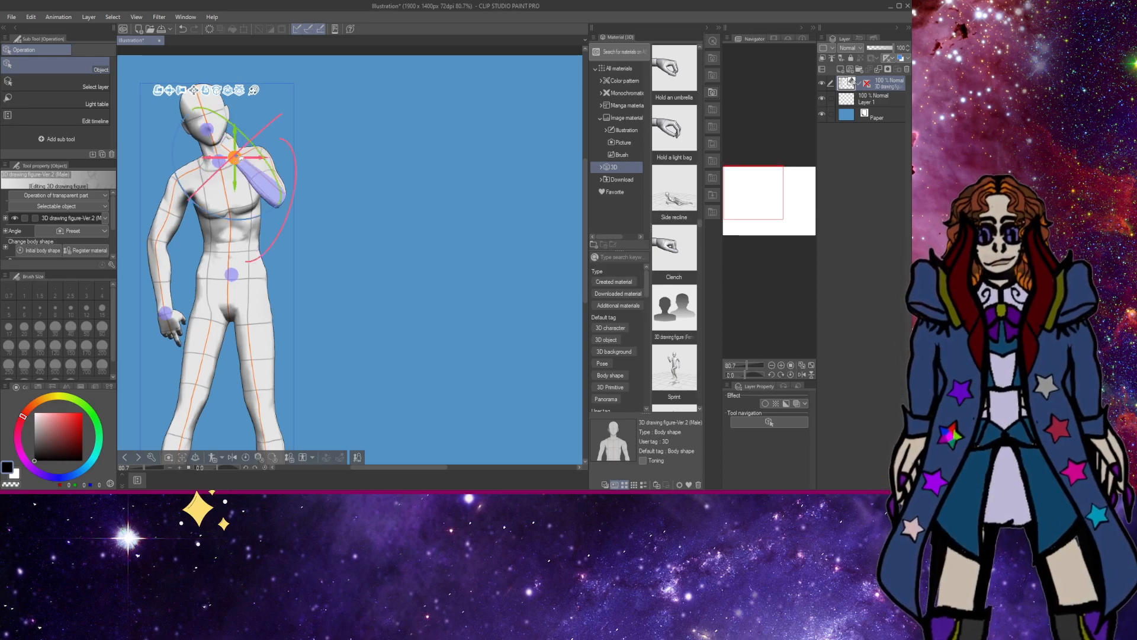
left_click_drag(247, 158, 254, 140)
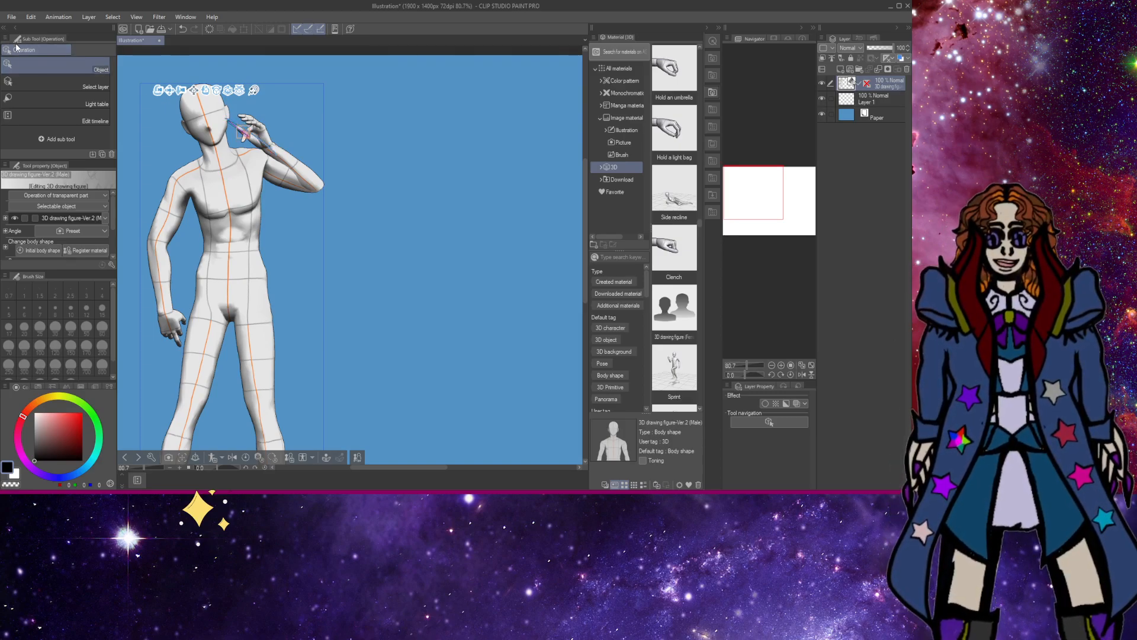
Bring the 3D figure's left hand up in front of its face, with the forearm level and the elbow pointing outward.
key("alt+space")
left_click(260, 108, "alt")
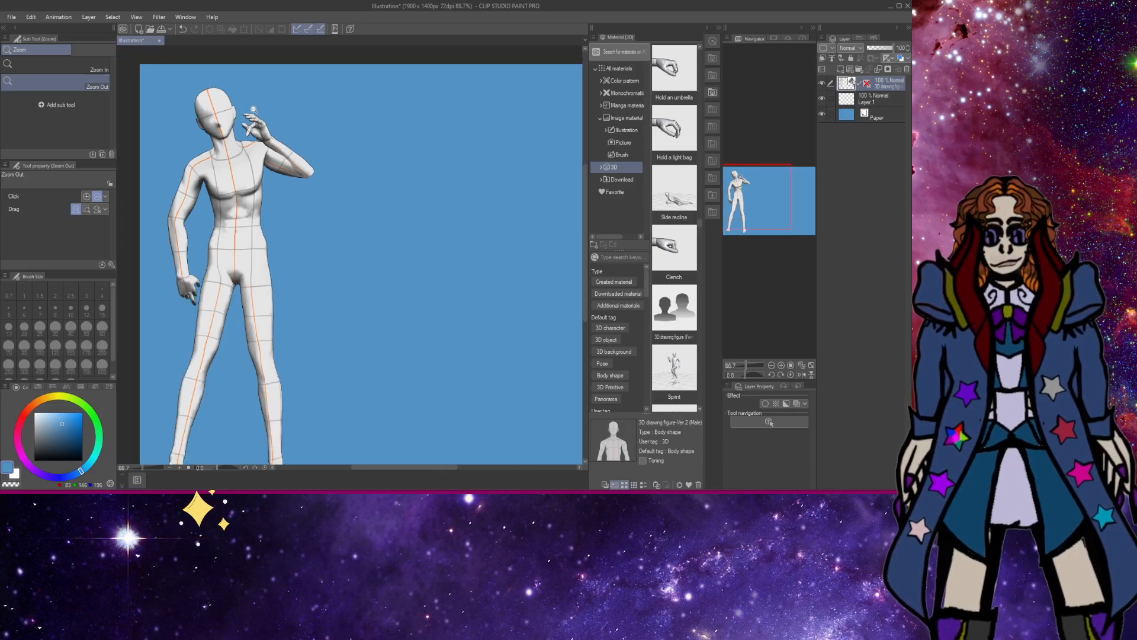
left_click(256, 111, "alt")
key("ctrl+space")
left_click(249, 100, "ctrl")
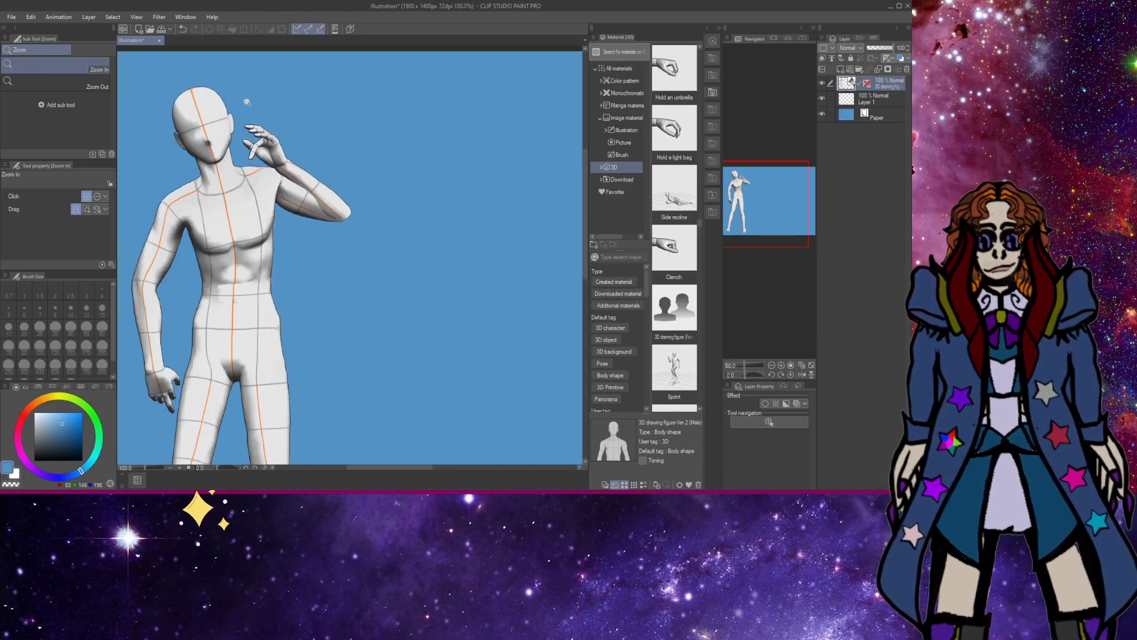
left_click(250, 98, "ctrl")
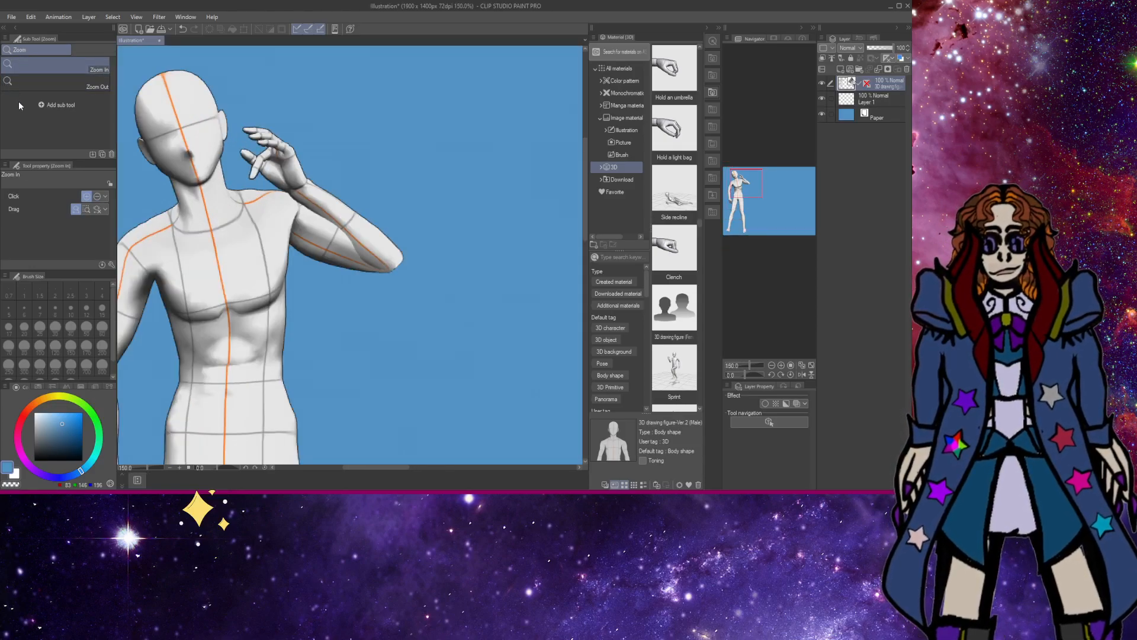
key("o")
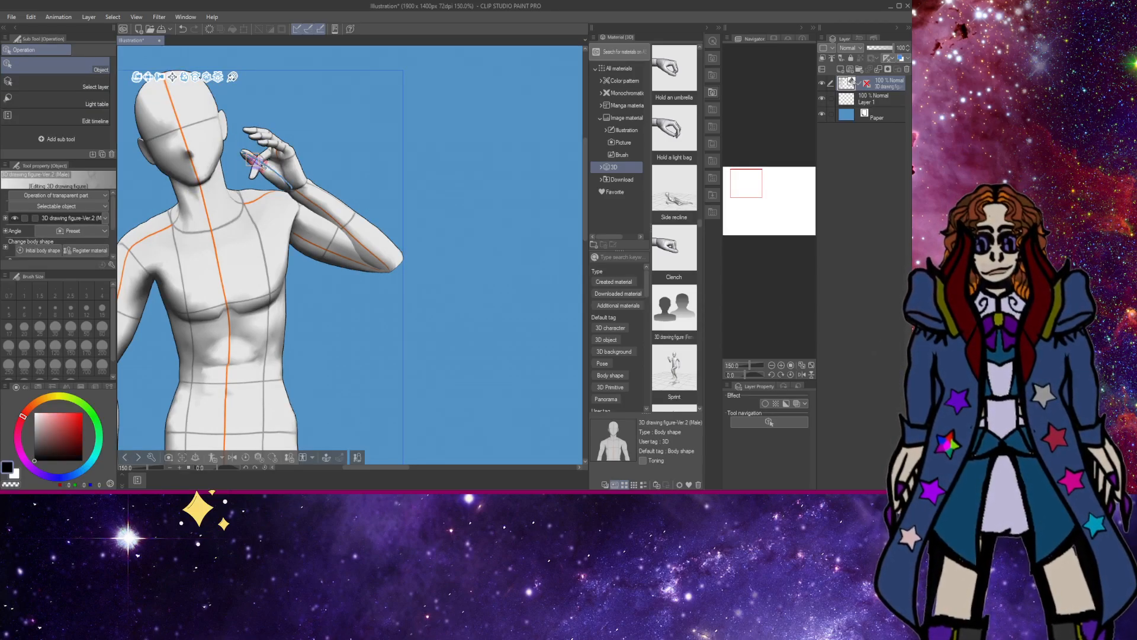
left_click_drag(263, 166, 262, 122)
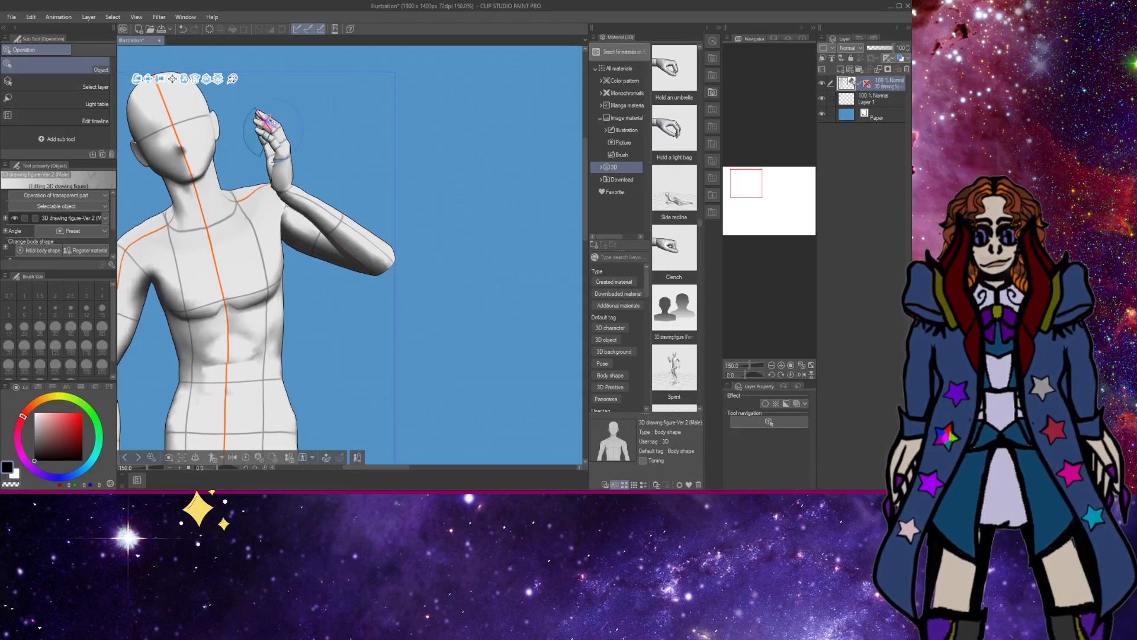
left_click_drag(286, 173, 264, 205)
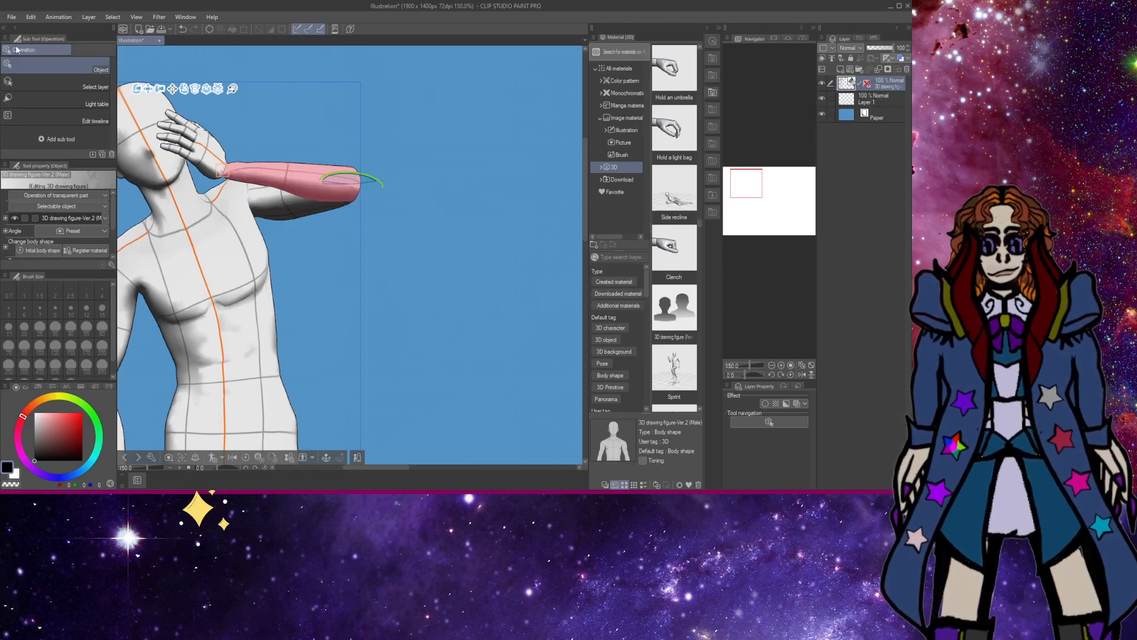
Shift the posed 3D figure's layer slightly inward from the canvas's left edge with Move layer.
key("/")
key("ctrl+minus")
left_click(64, 87)
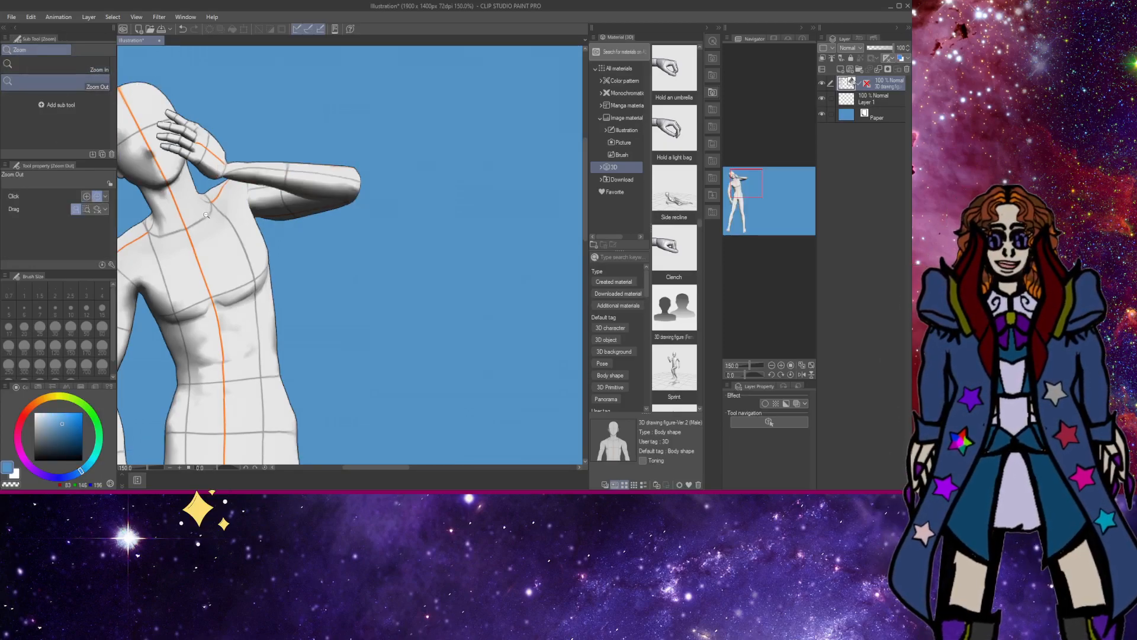
left_click(207, 216)
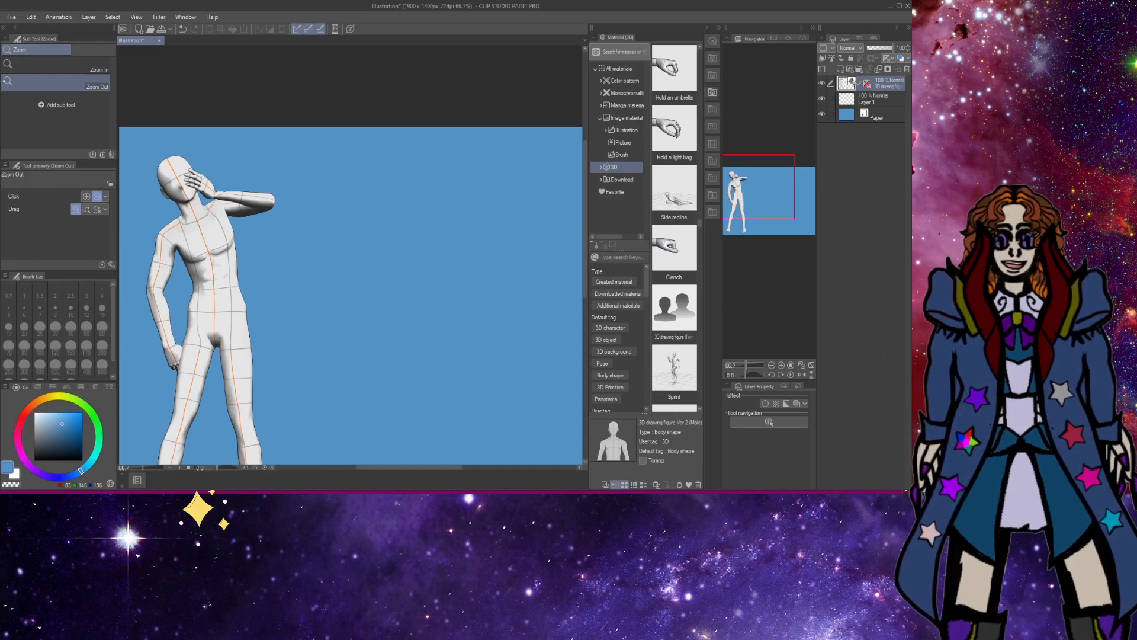
key("h")
left_click_drag(209, 222, 226, 147)
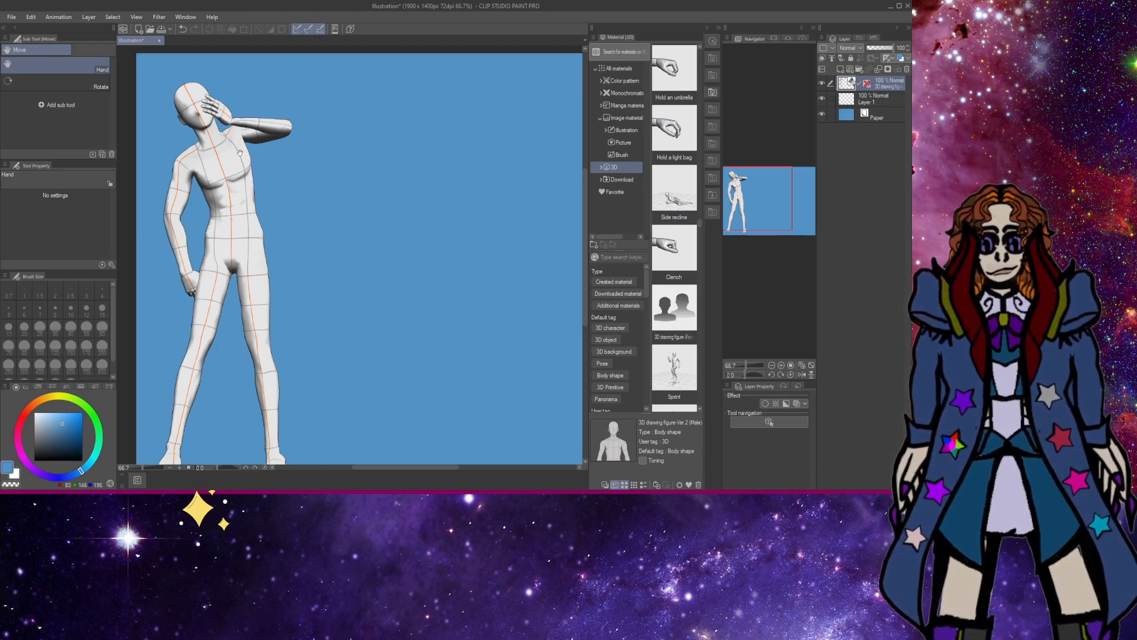
scroll(239, 153, "down", 3)
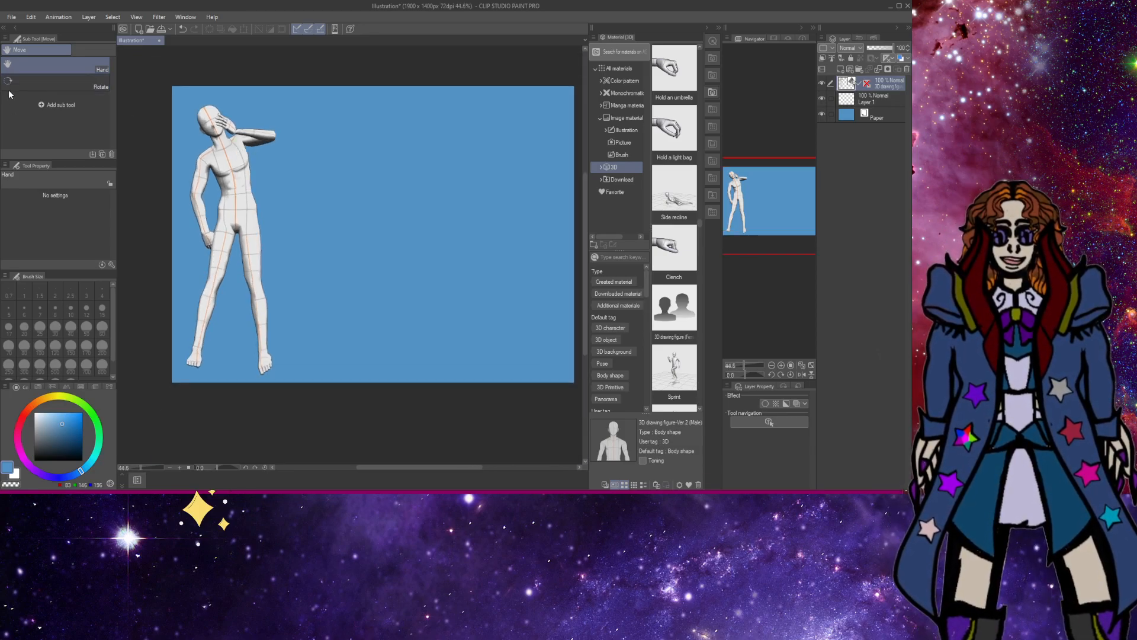
key("k")
left_click_drag(220, 177, 247, 178)
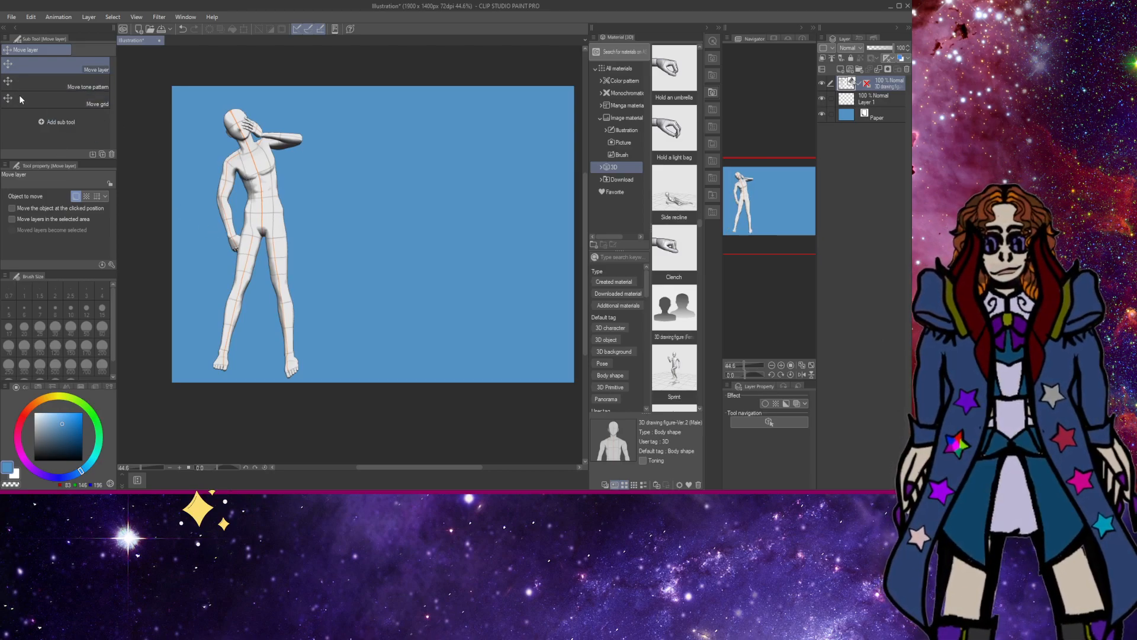
Try bending and raising the 3D figure's left leg, and bring it back down to a standing position.
key("o")
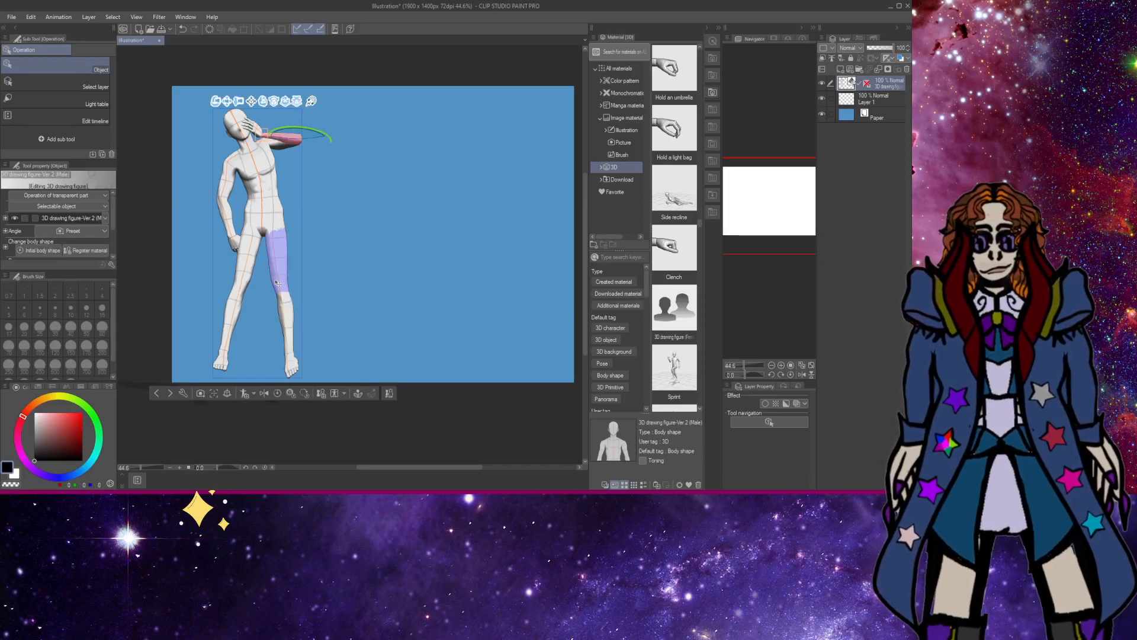
left_click_drag(283, 266, 237, 217)
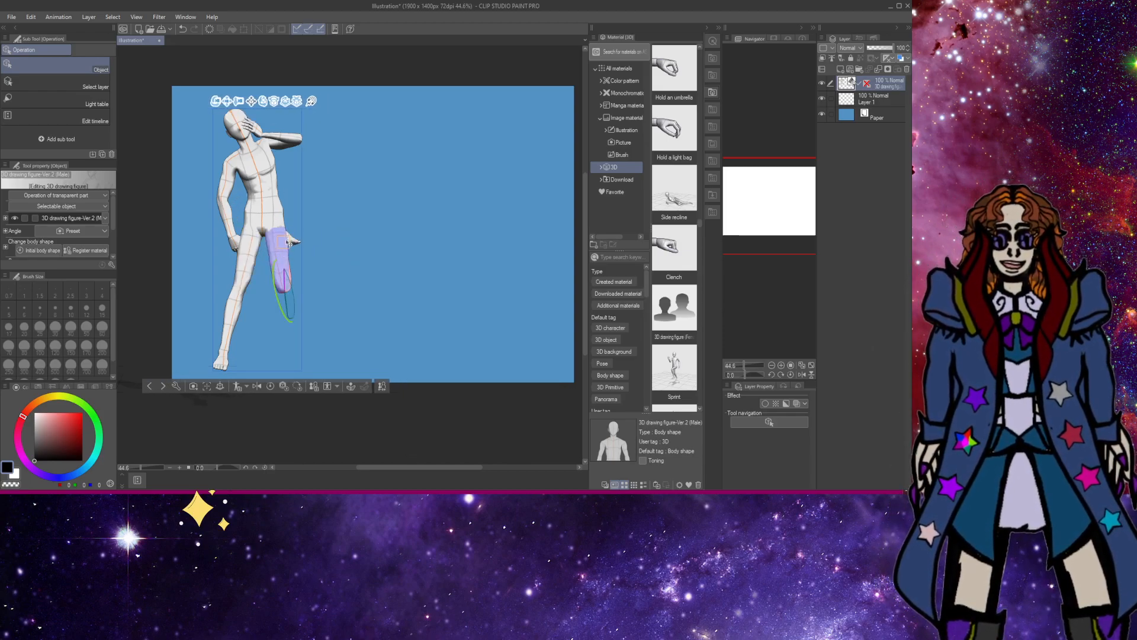
left_click_drag(295, 242, 311, 175)
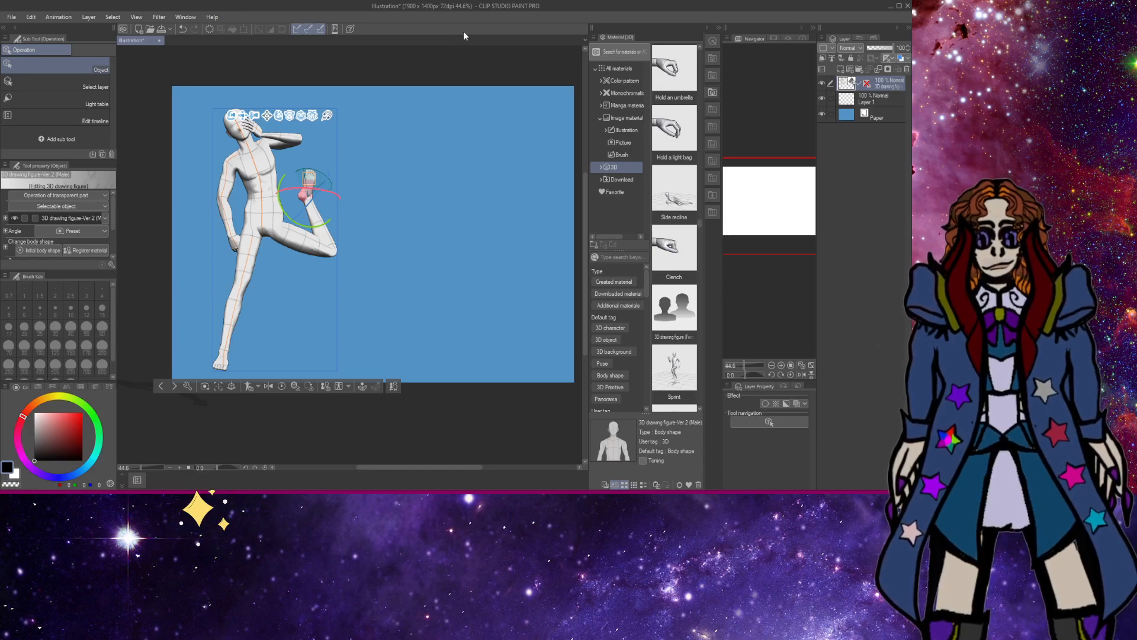
left_click_drag(332, 189, 296, 361)
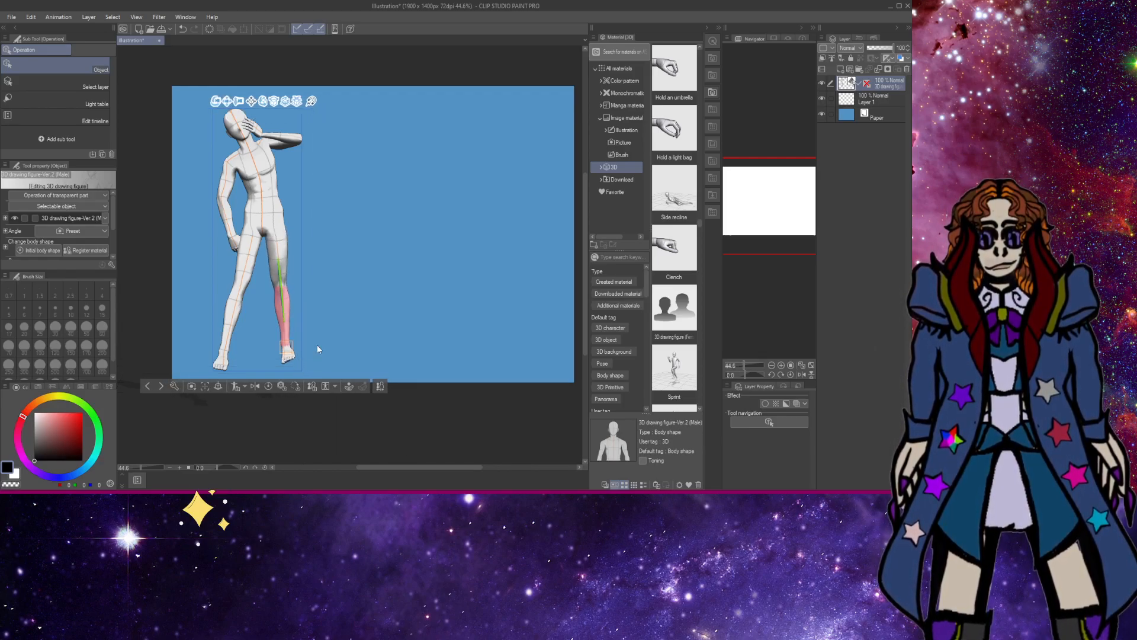
left_click(286, 352)
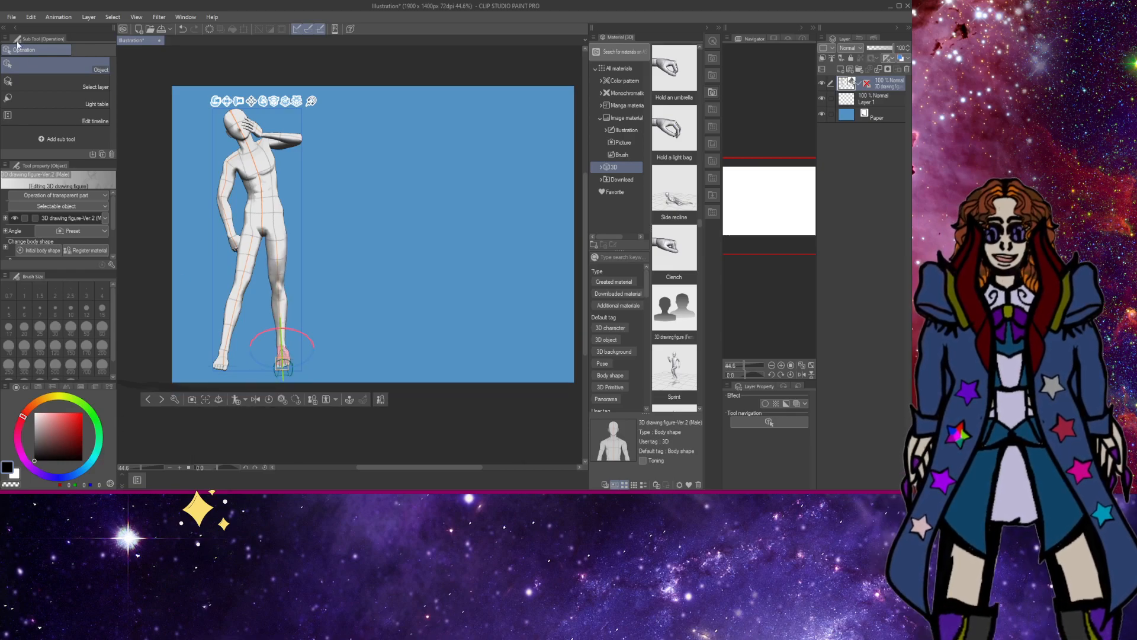
Reposition the 3D figure's left leg outward and lower, with the knee nearly straight and the toes angled down.
left_click(302, 294, "alt")
key("/")
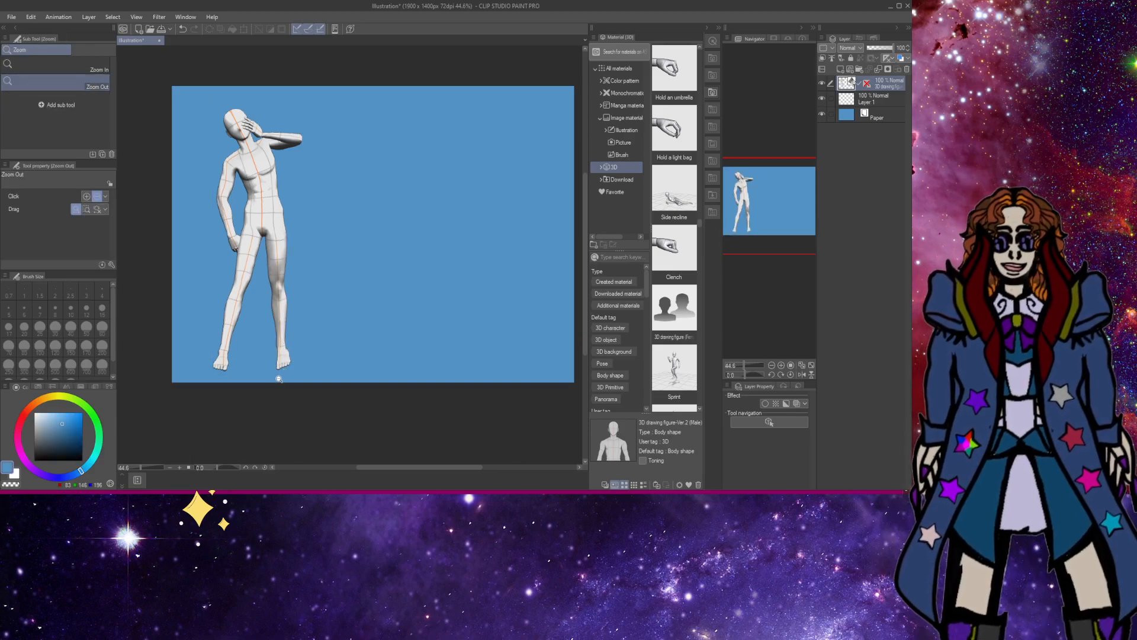
left_click(251, 332)
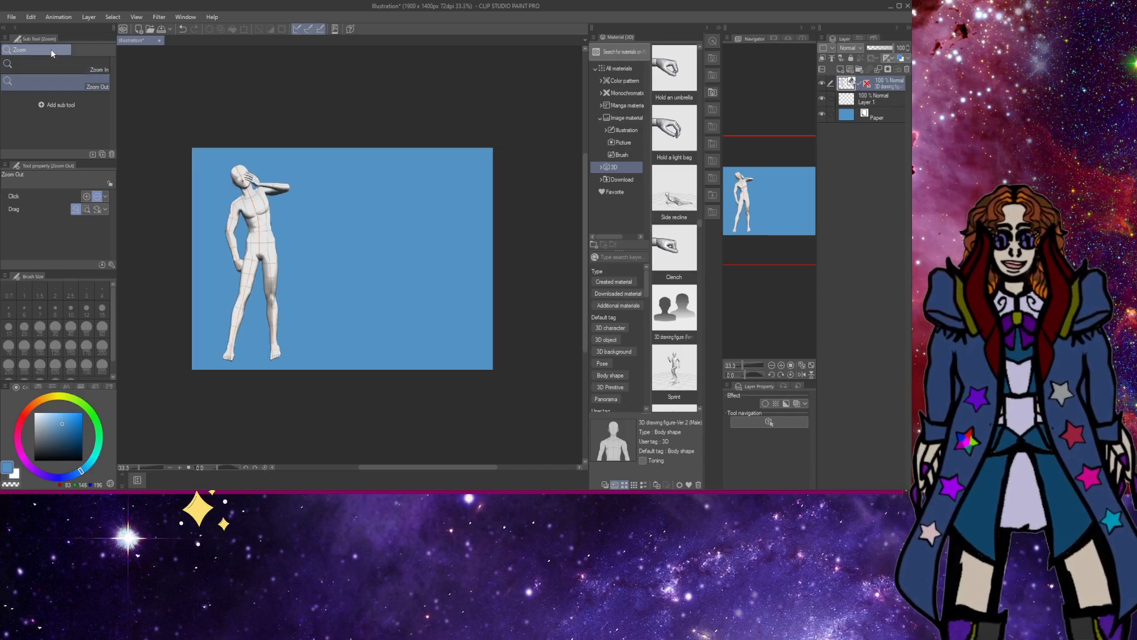
left_click(97, 67)
left_click(251, 335)
left_click(253, 334)
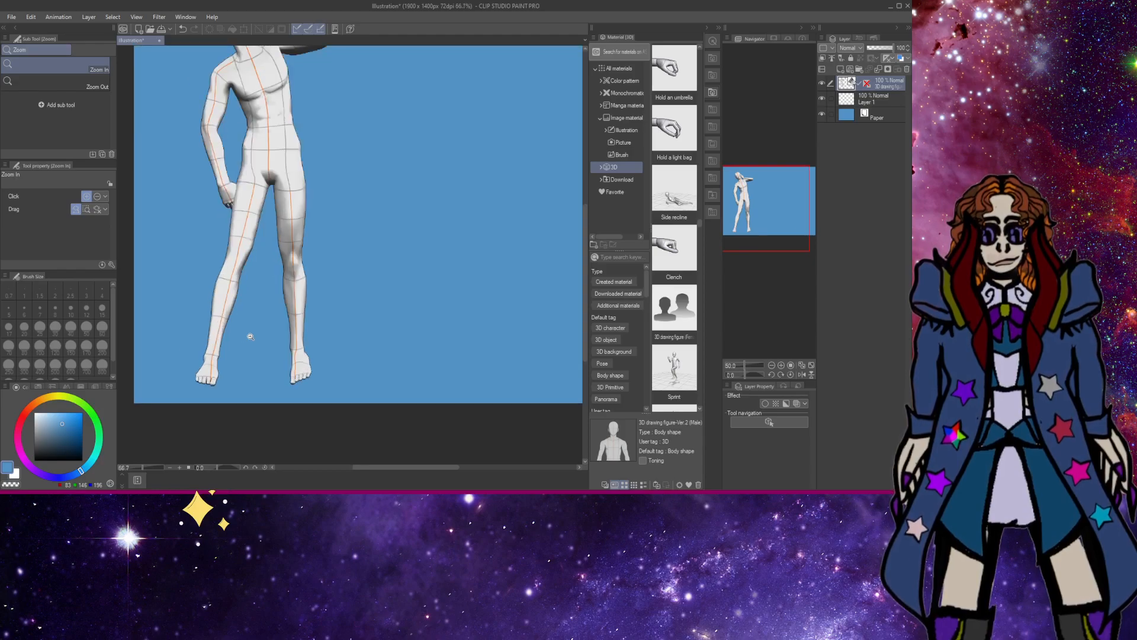
left_click(253, 334)
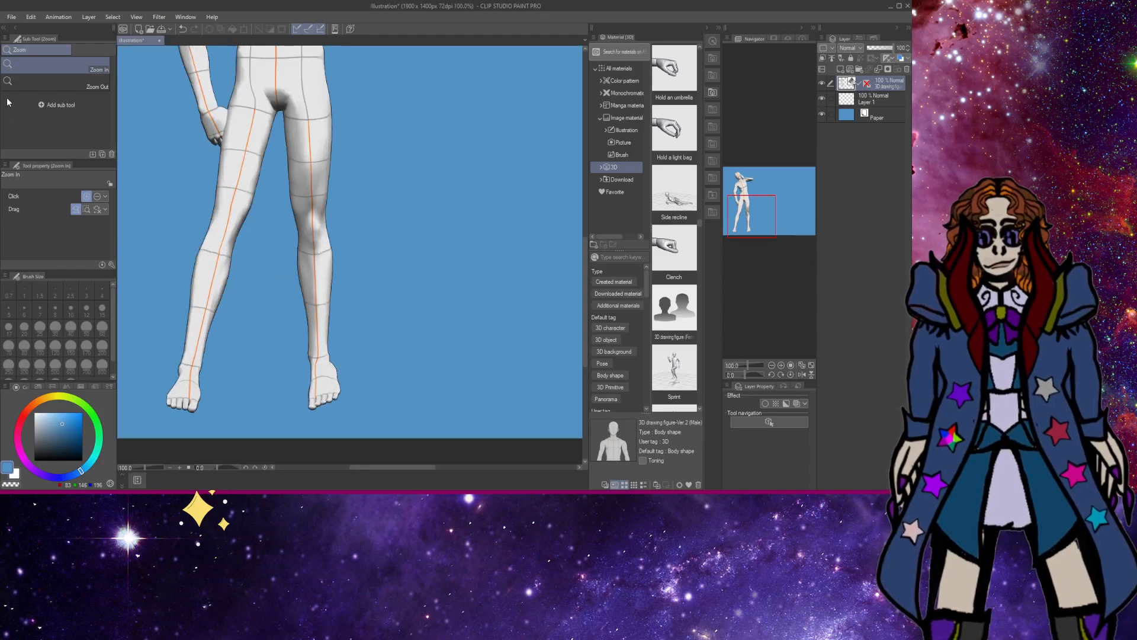
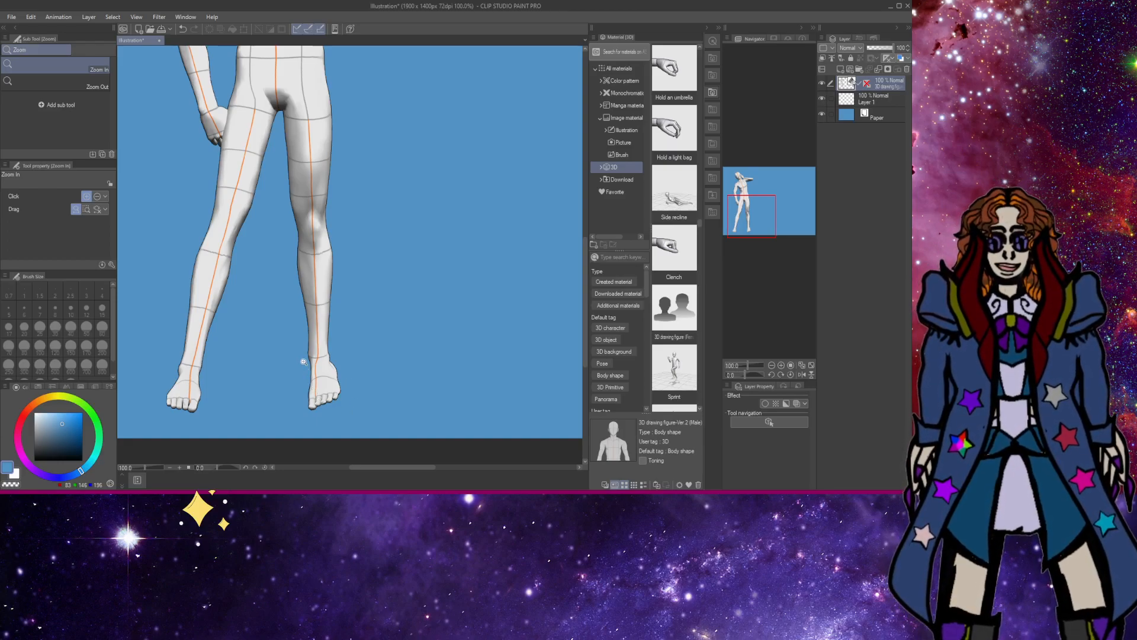
left_click(332, 382)
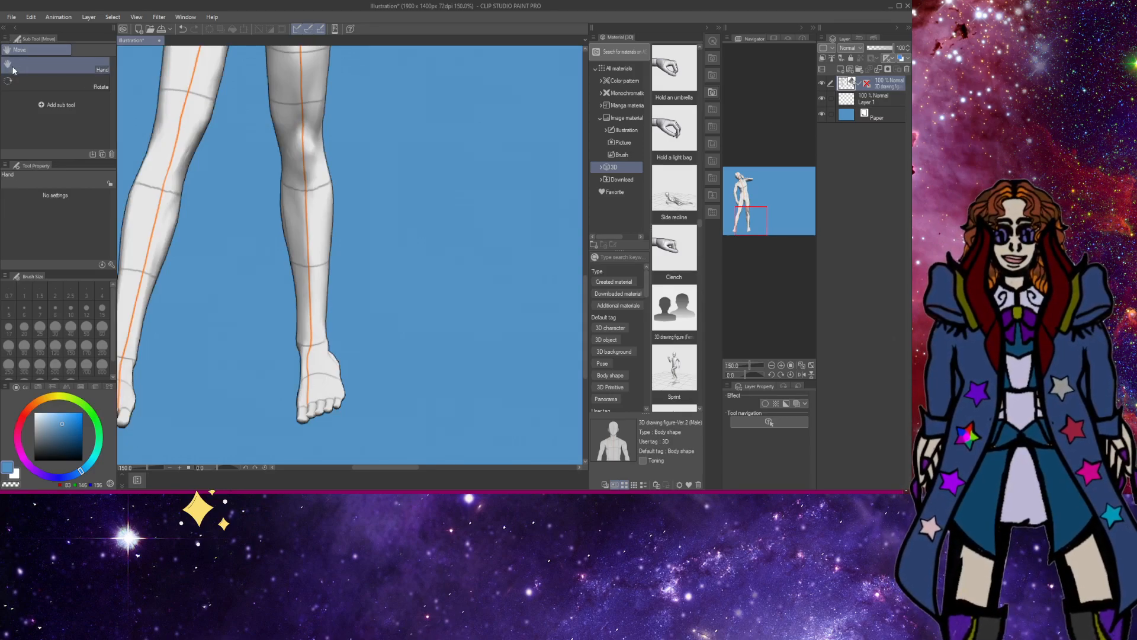
key("o")
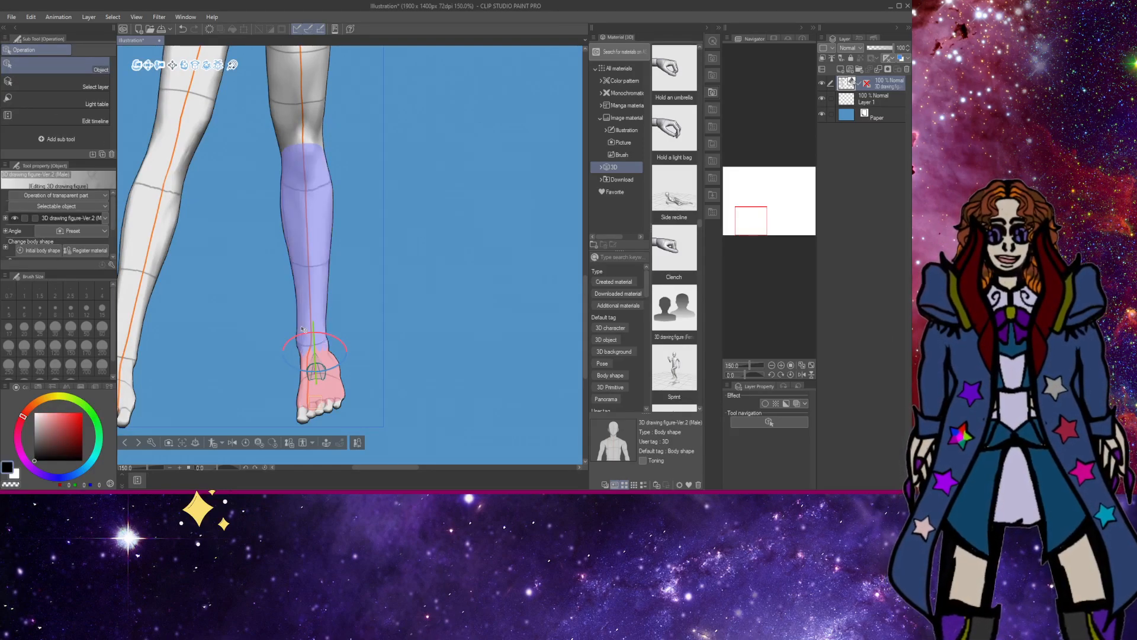
left_click_drag(320, 362, 270, 291)
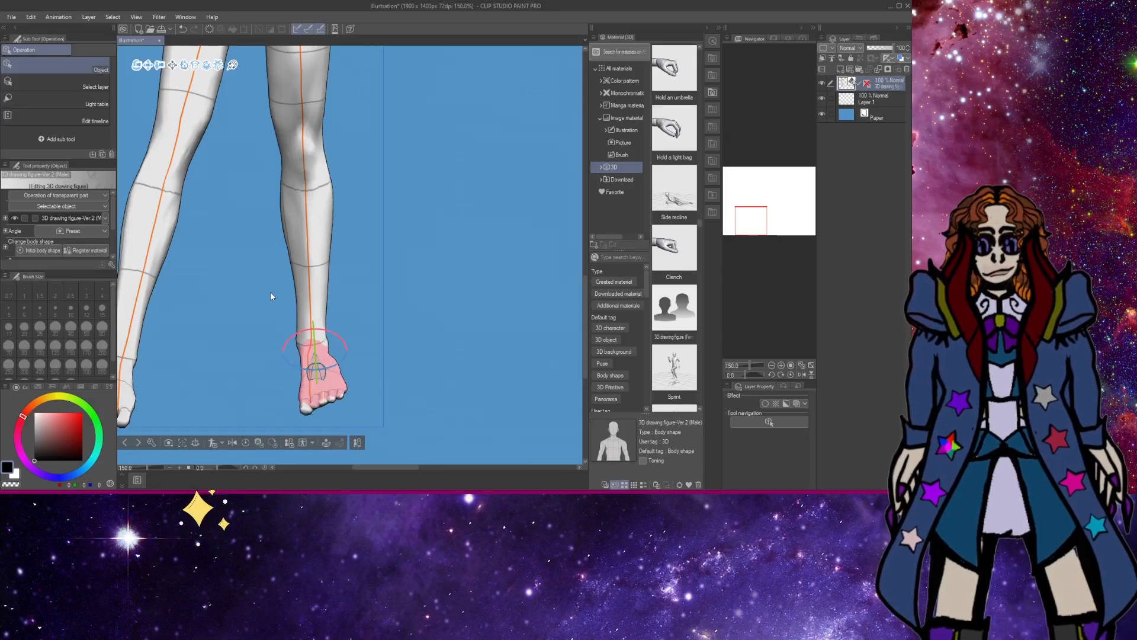
left_click_drag(320, 168, 350, 443)
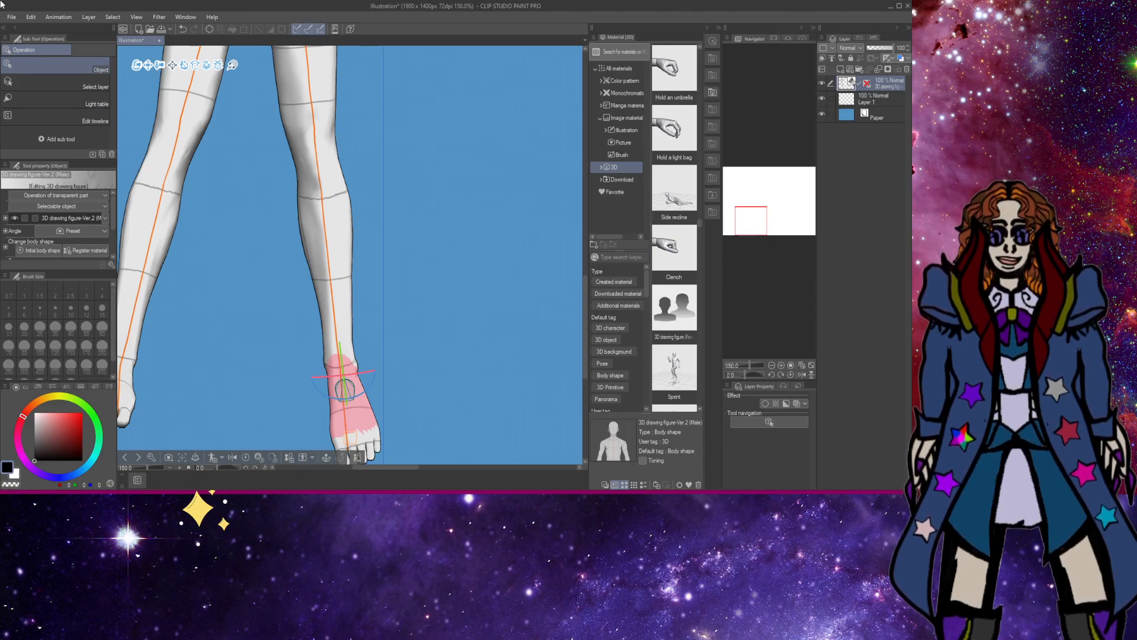
Move the 3D figure's layer slightly up and toward the left edge of the canvas with Move layer.
key("/")
left_click(73, 84)
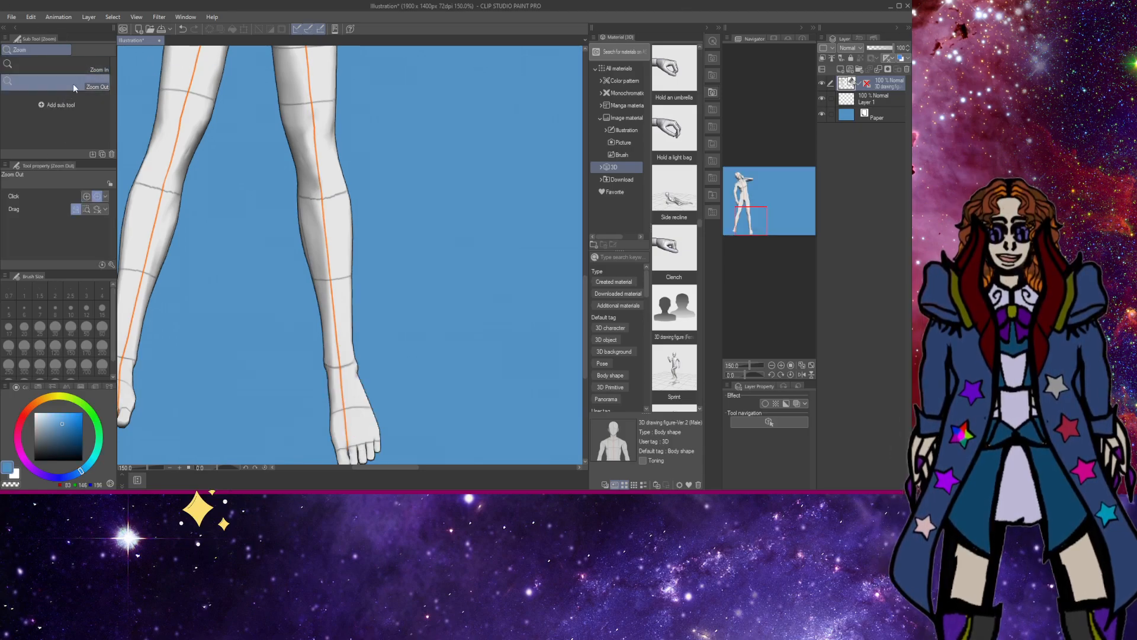
left_click(371, 184)
left_click(371, 184)
left_click(371, 184)
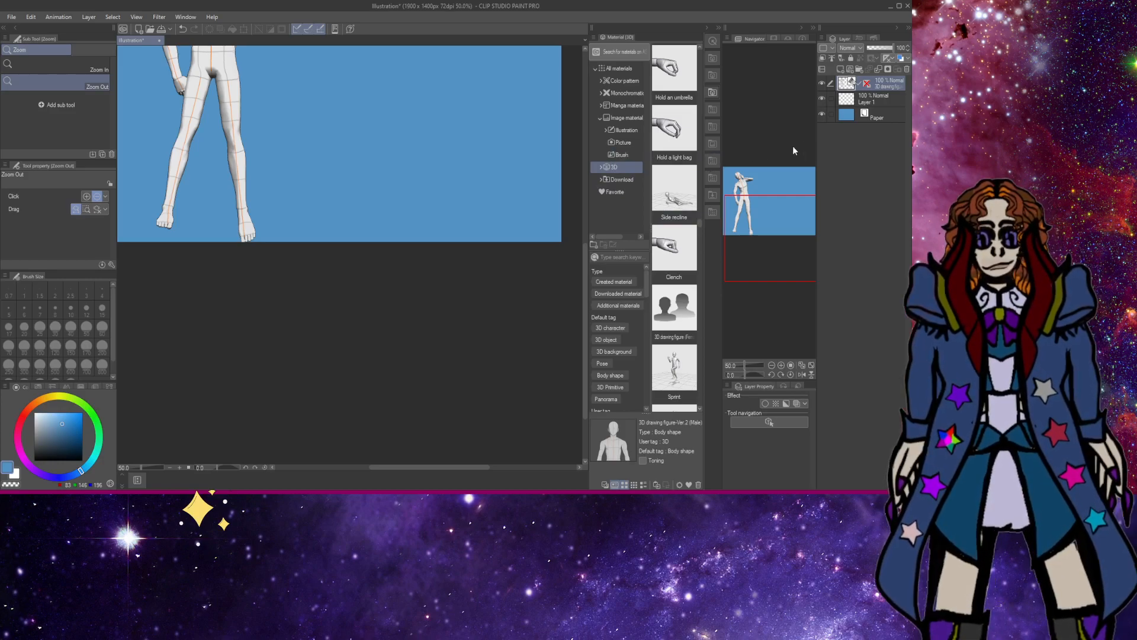
left_click_drag(584, 324, 587, 250)
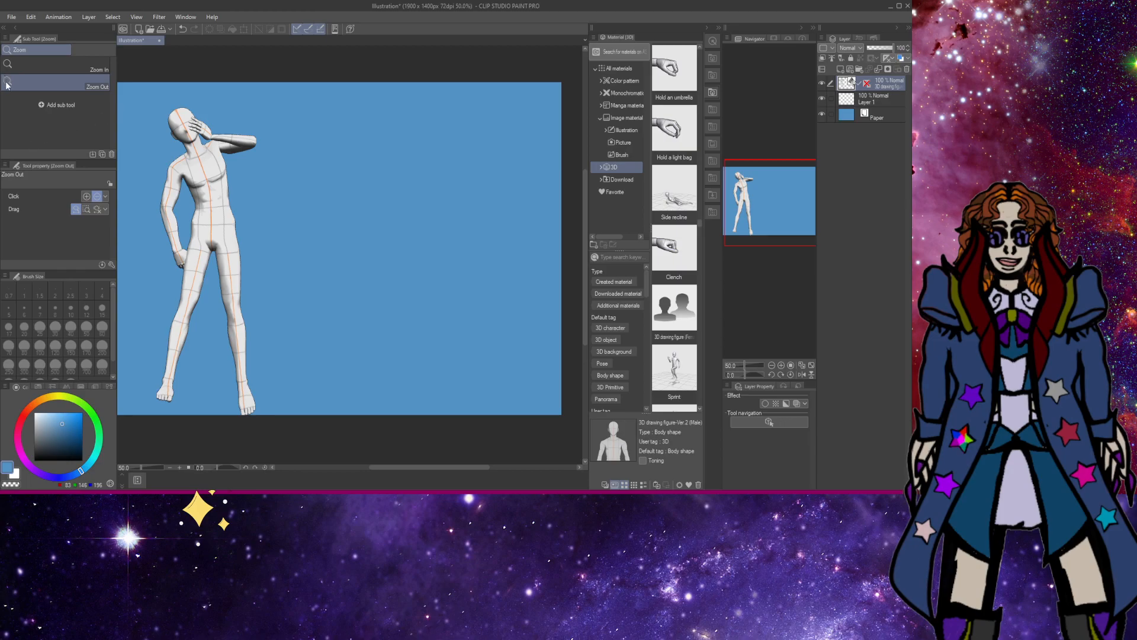
key("k")
left_click_drag(218, 183, 197, 170)
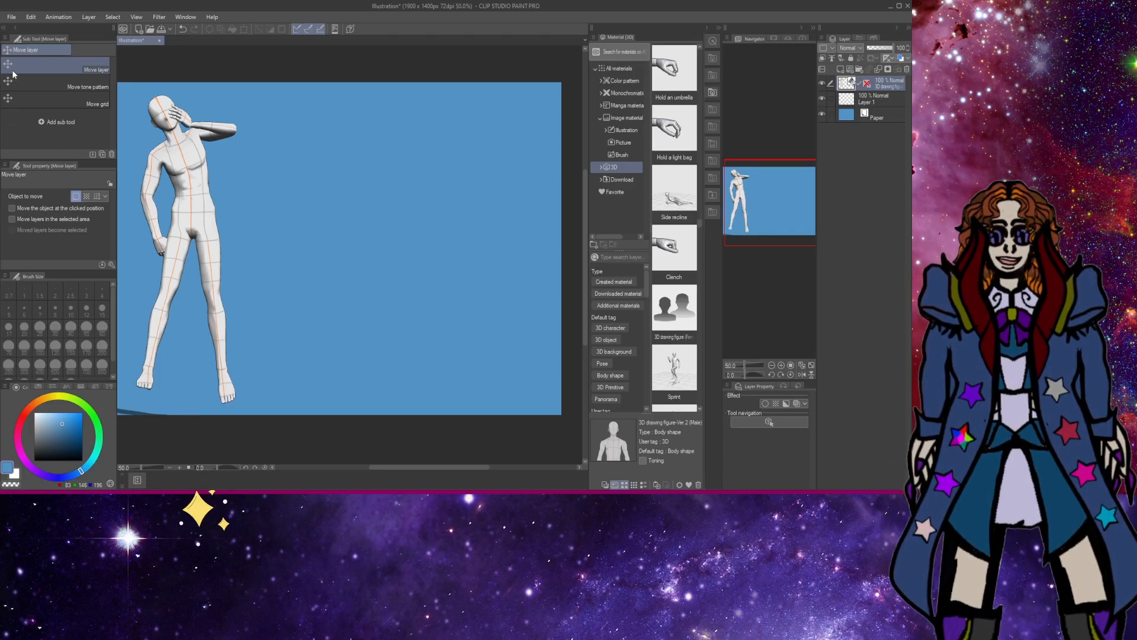
Adjust the 3D figure's left foot angle and move its right hand away from the hip.
key("o")
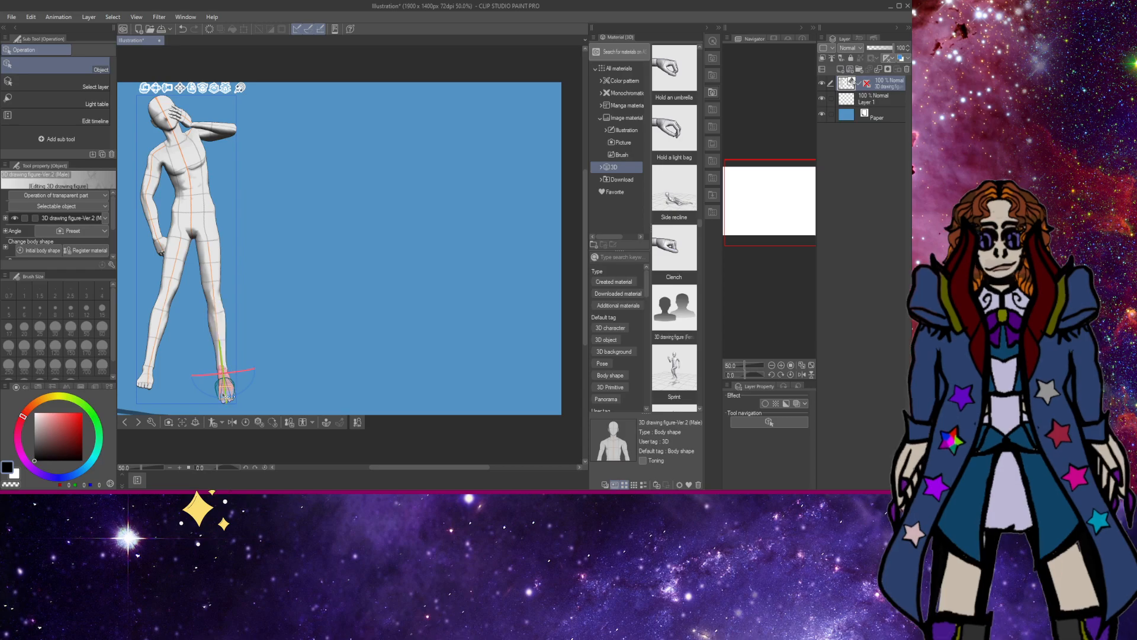
mouse_move(224, 384)
left_mouse_down()
mouse_move(218, 345)
mouse_move(252, 333)
mouse_move(197, 344)
mouse_move(220, 347)
mouse_move(222, 368)
left_mouse_up()
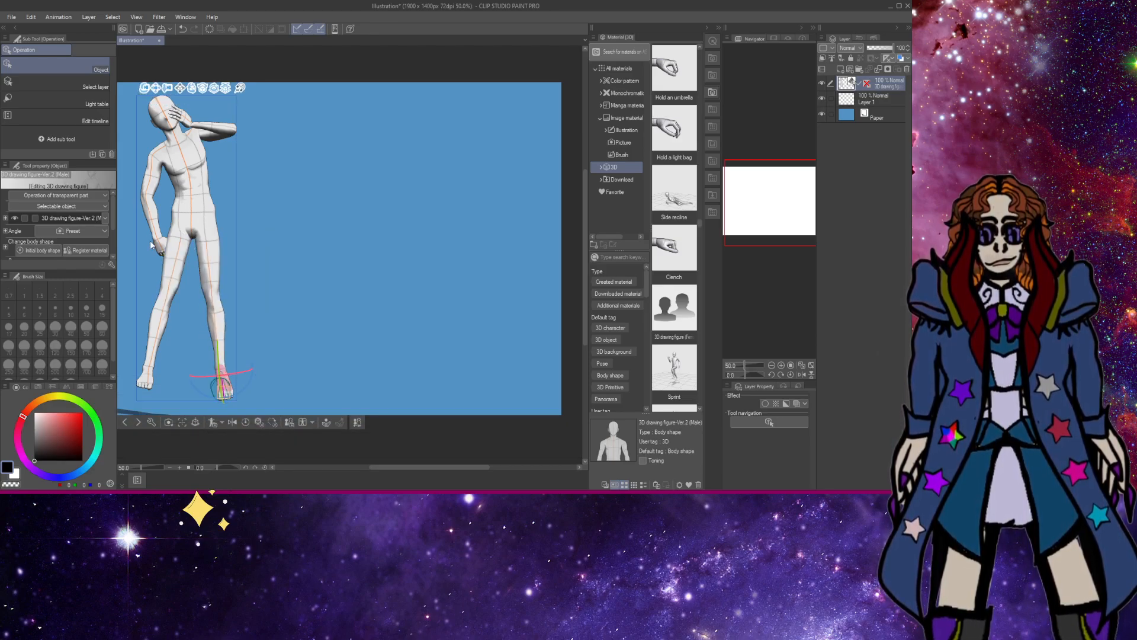
mouse_move(158, 240)
left_mouse_down()
mouse_move(144, 242)
mouse_move(149, 186)
mouse_move(147, 258)
left_mouse_up()
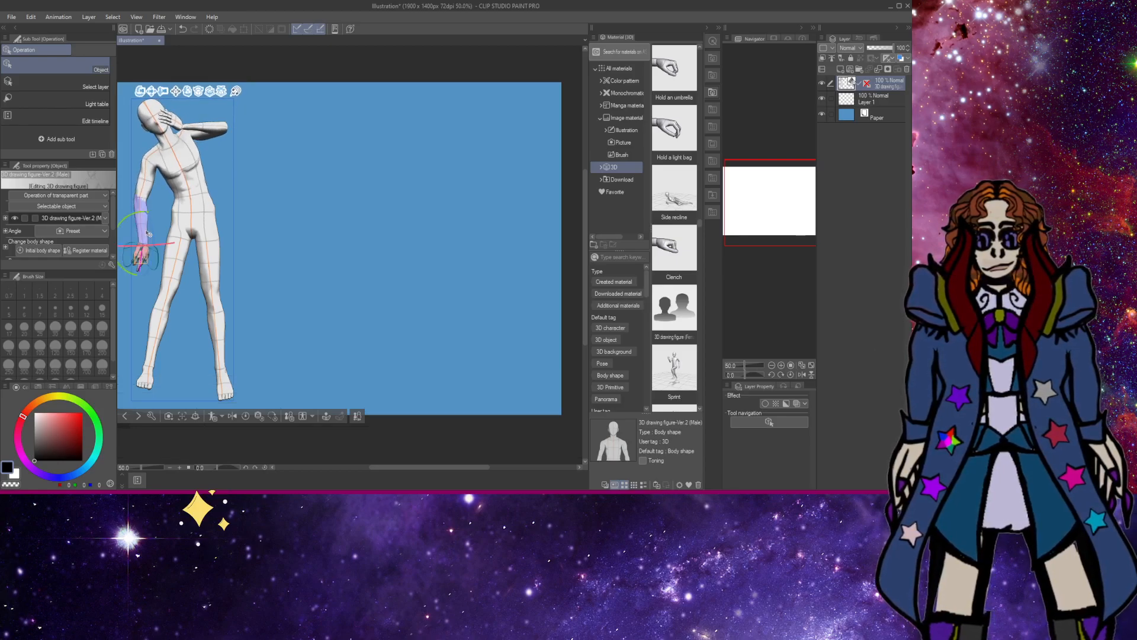
Bend the 3D figure's right arm with the hand beside the hip, undo the last head change, and lower the left hand over the lower face.
left_click_drag(148, 233, 173, 145)
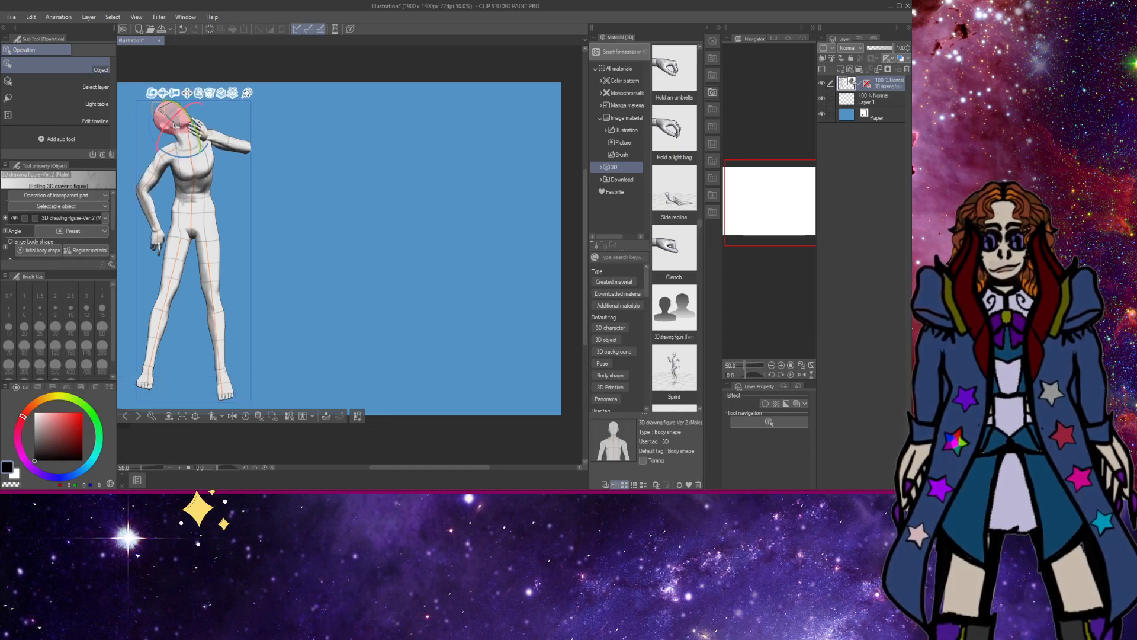
left_click(185, 32)
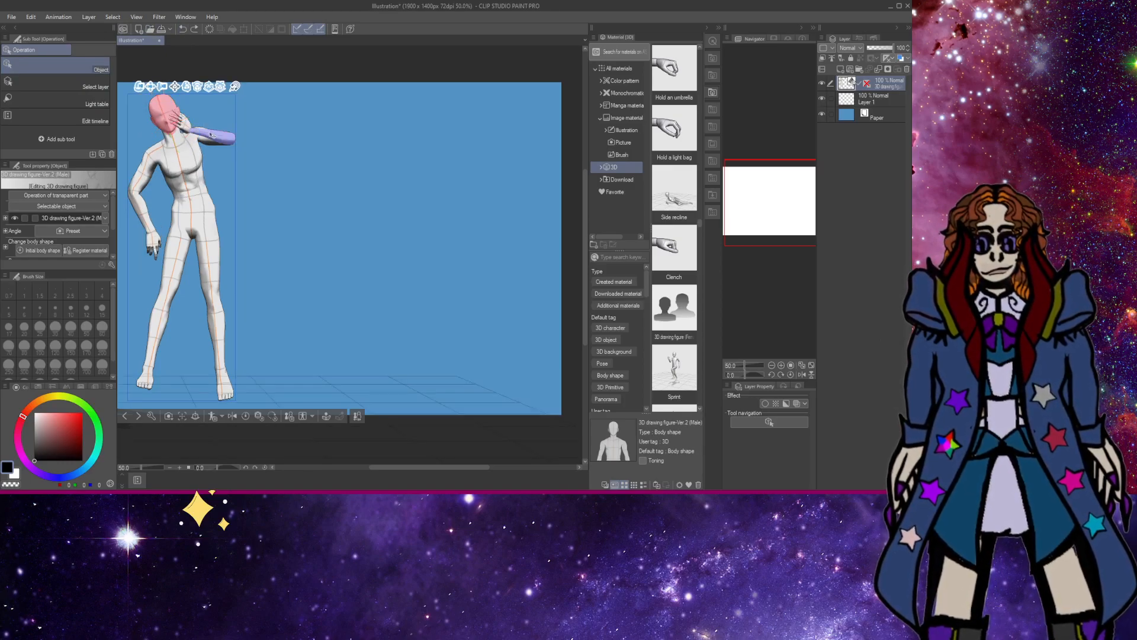
mouse_move(212, 136)
left_mouse_down()
mouse_move(206, 119)
mouse_move(204, 134)
left_mouse_up()
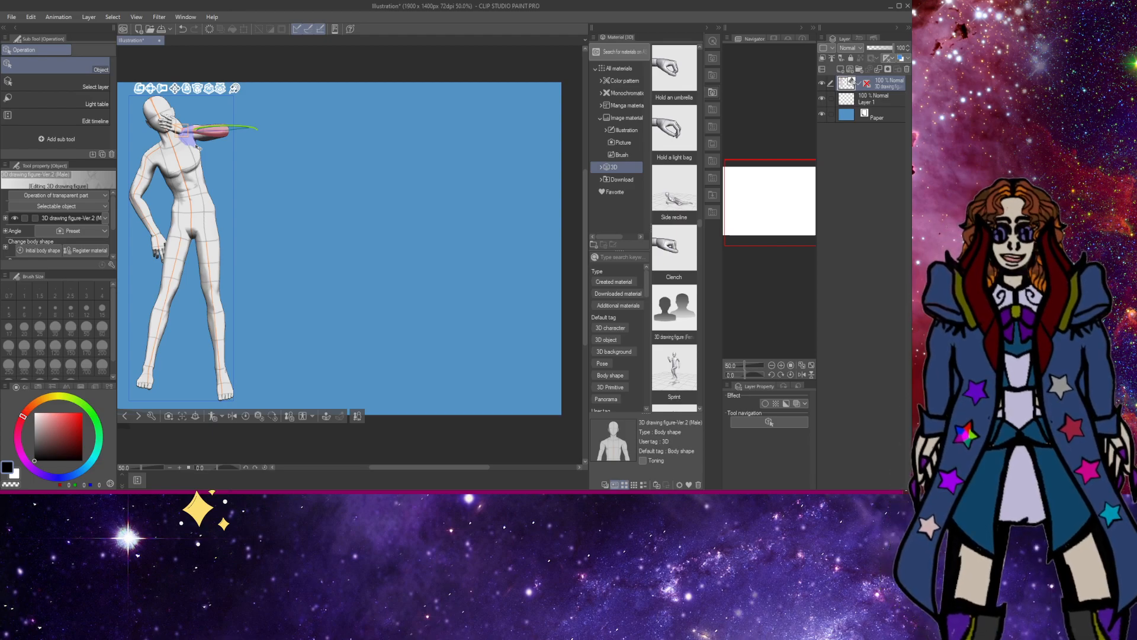
Pull the 3D figure's right arm down so its torso leans sideways, and apply the "Hold an umbrella" pose to the right hand.
left_click(161, 248)
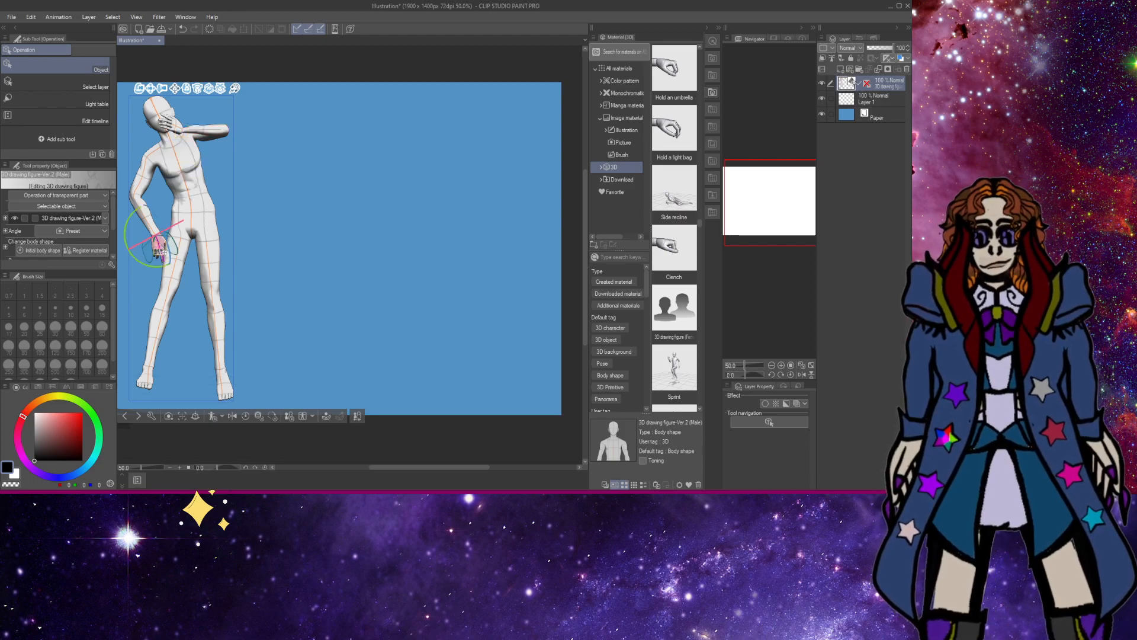
mouse_move(161, 252)
left_mouse_down()
mouse_move(190, 237)
mouse_move(159, 228)
mouse_move(155, 207)
mouse_move(151, 246)
left_mouse_up()
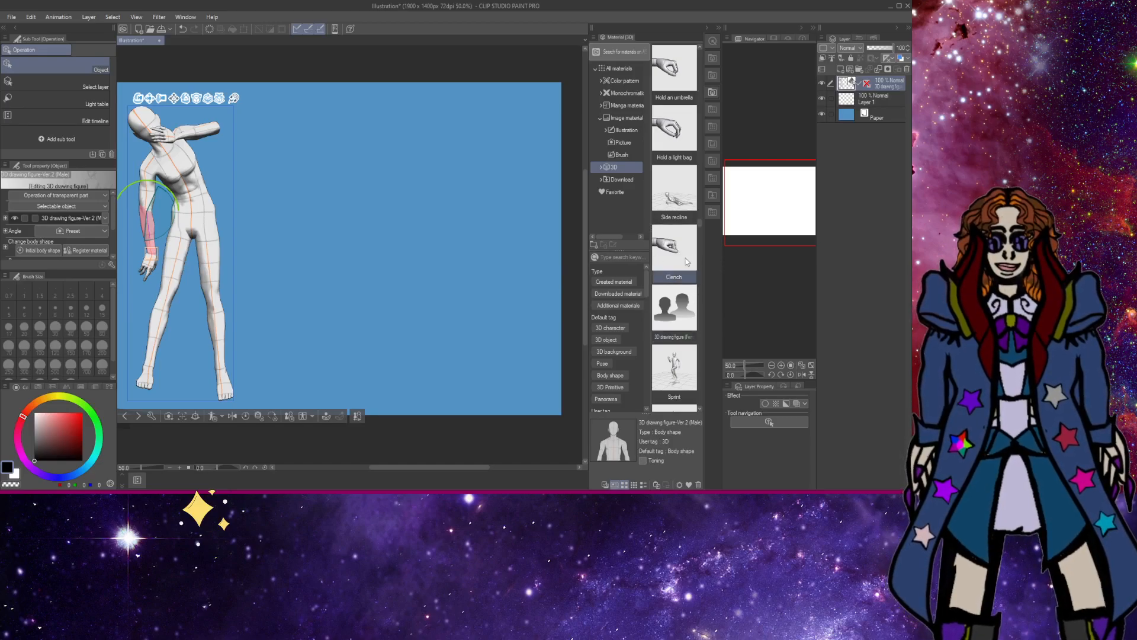
scroll(687, 261, "up", 1)
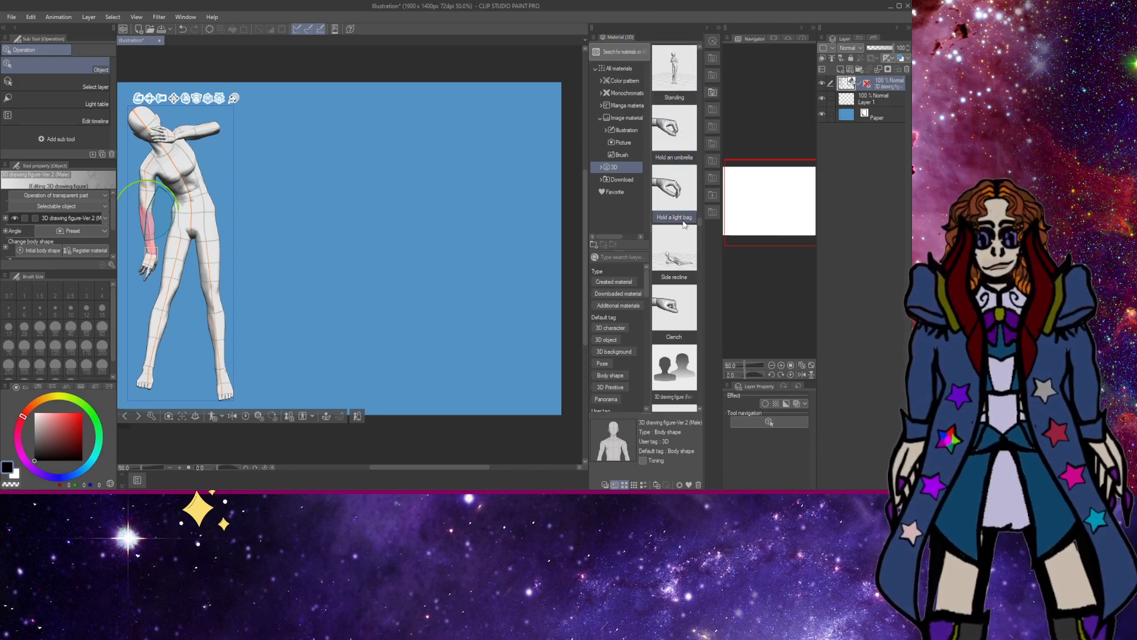
left_click_drag(681, 133, 151, 271)
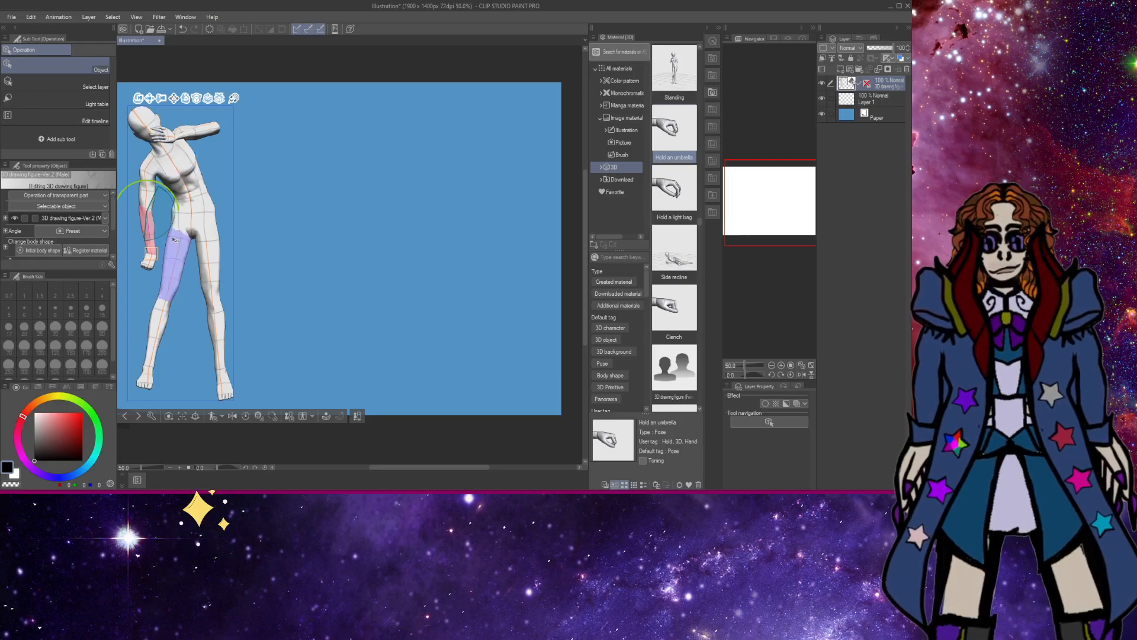
Reposition the 3D figure's left leg outward and nearly straight, with the foot about level with the right one.
left_click_drag(172, 264, 226, 295)
left_click(214, 299)
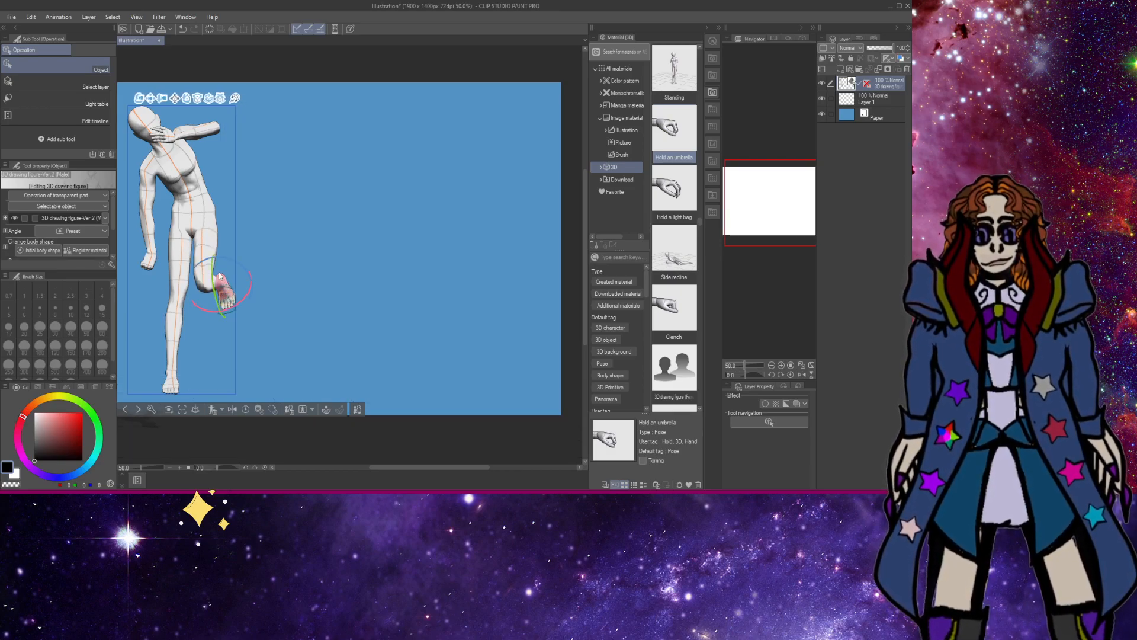
left_click(213, 251)
left_click_drag(213, 251, 203, 217)
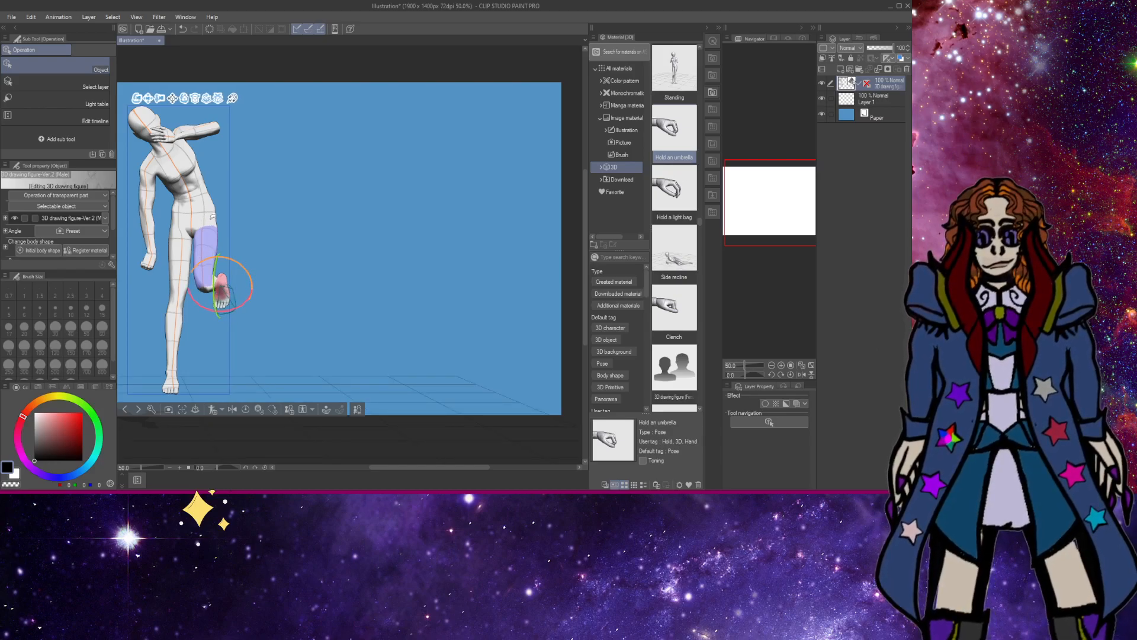
left_click_drag(222, 292, 224, 303)
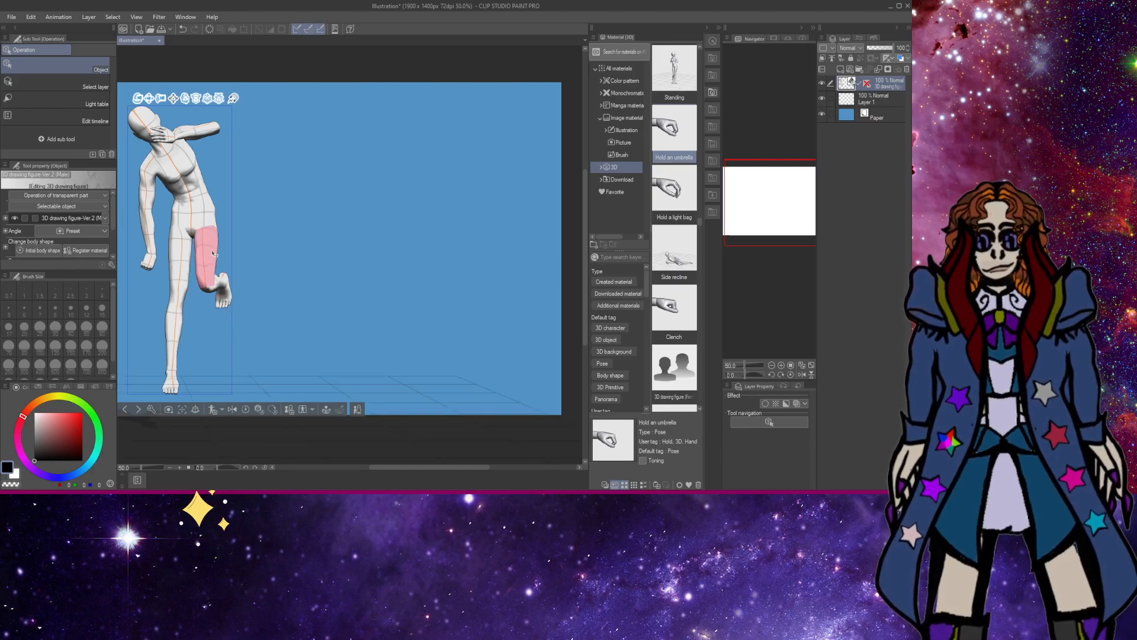
left_click_drag(215, 255, 214, 198)
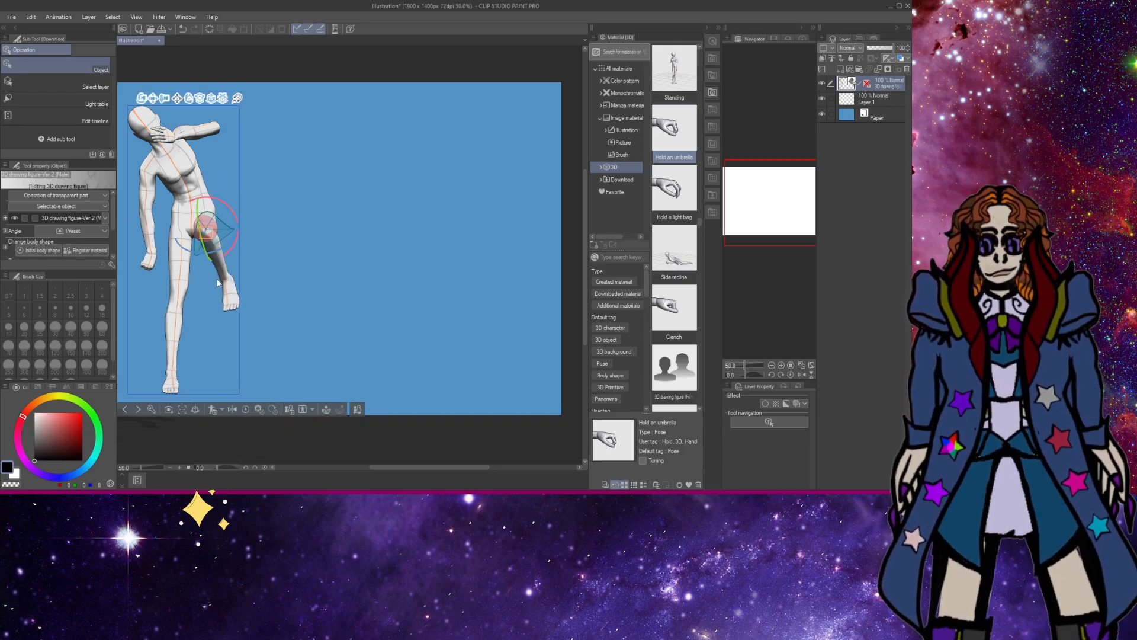
left_click_drag(234, 314, 257, 340)
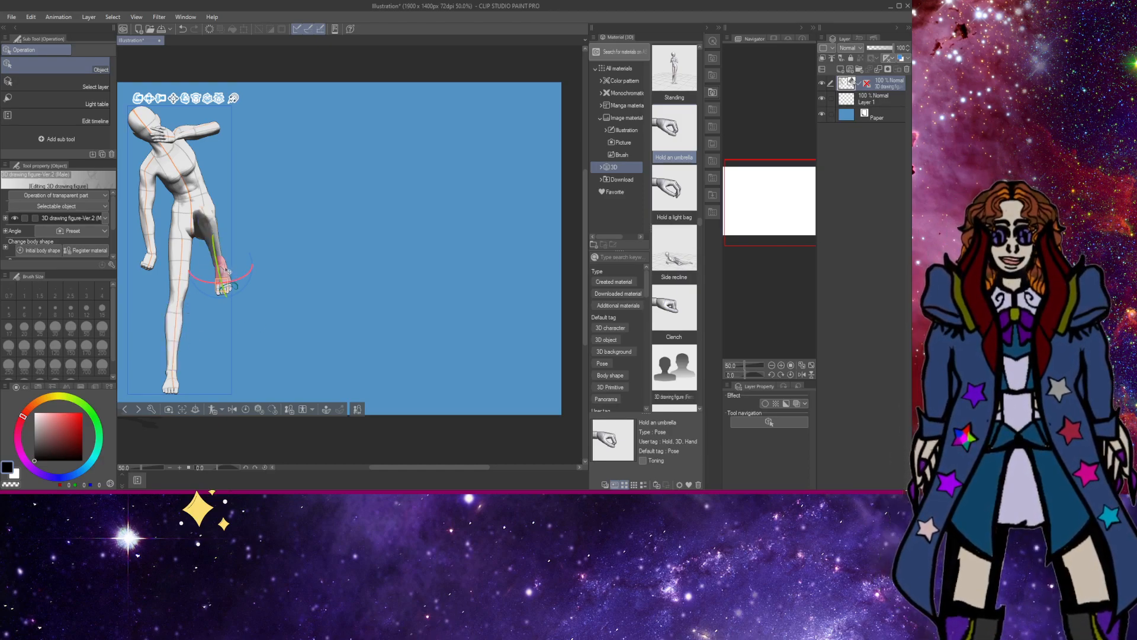
left_click_drag(224, 266, 239, 299)
left_click_drag(224, 223, 255, 361)
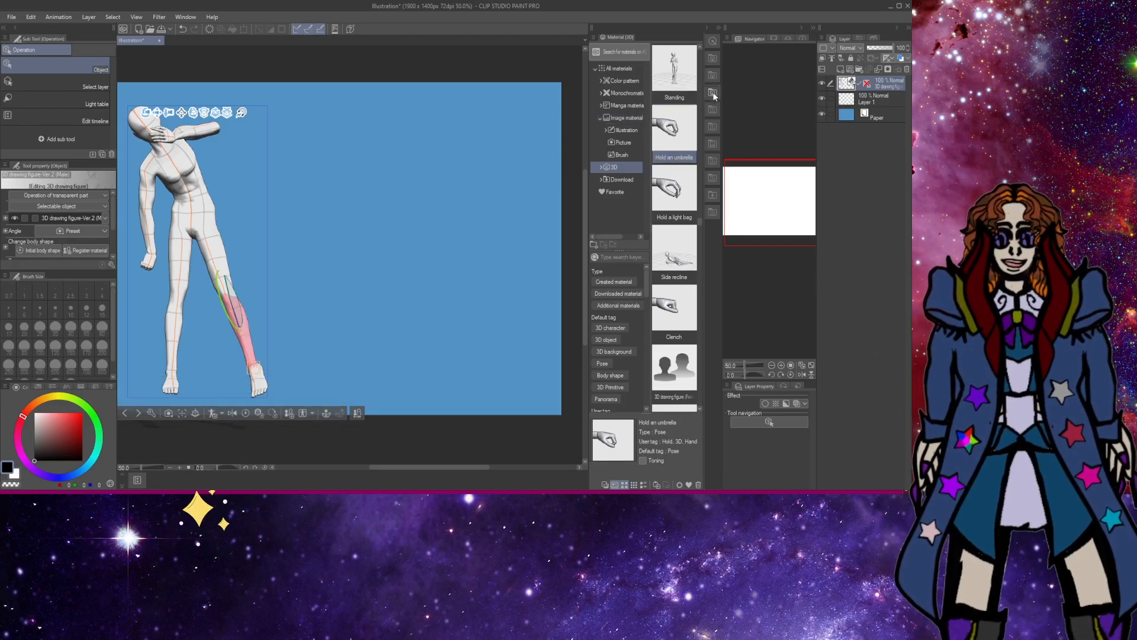
Hide and reshow the 3D figure, delete the empty Layer 1, and reselect the 3D drawing figure layer.
left_click(821, 83)
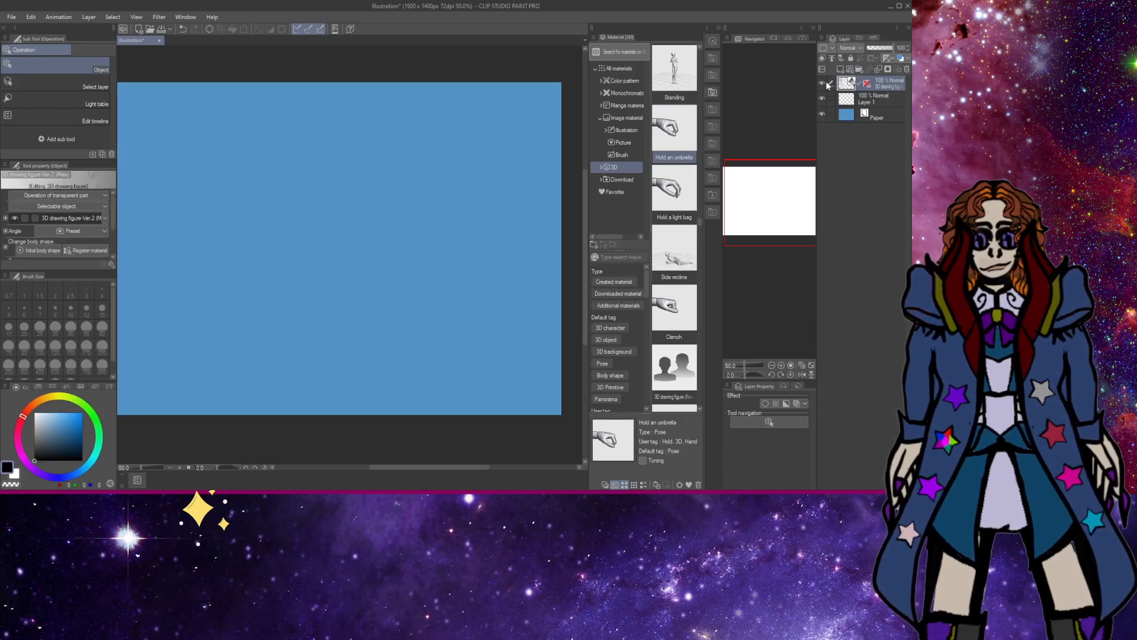
left_click(822, 83)
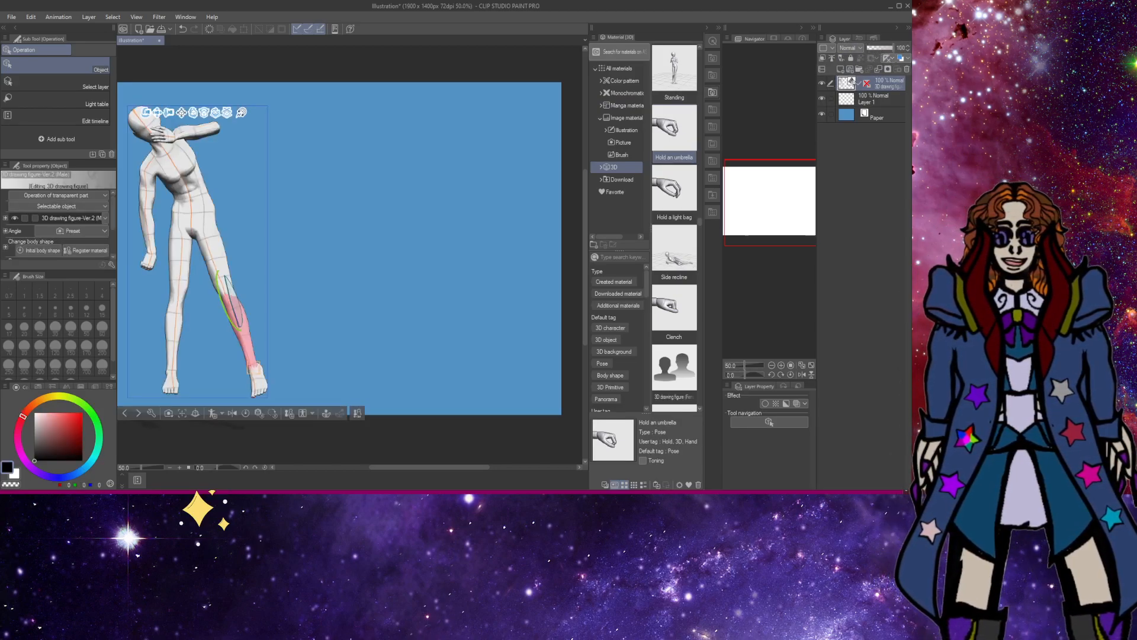
left_click(860, 99)
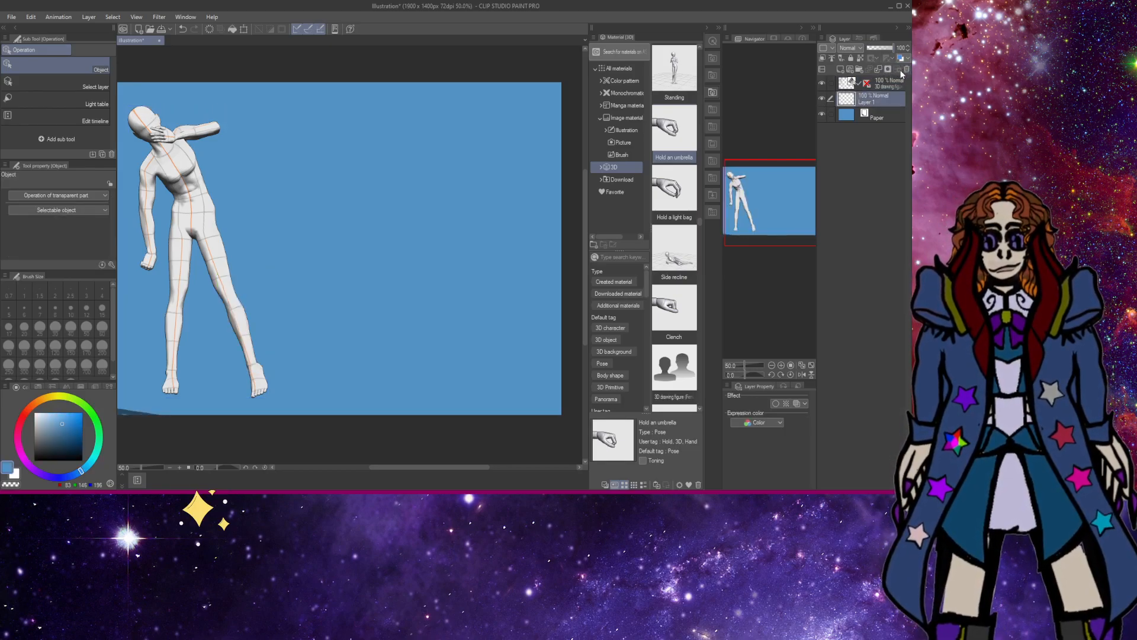
left_click(907, 69)
left_click(884, 80)
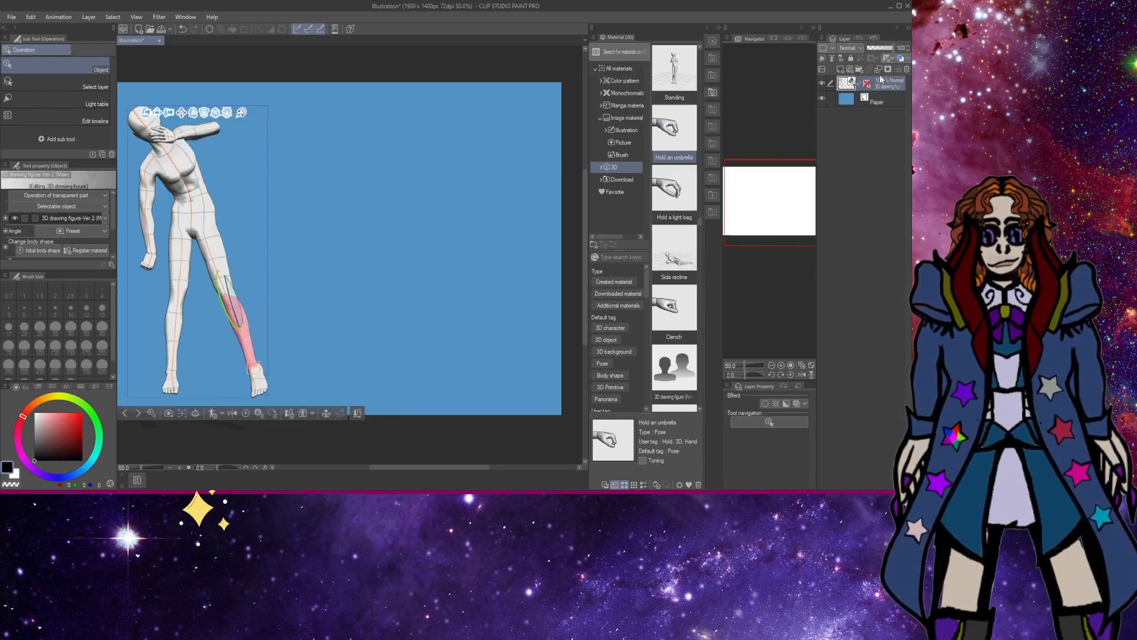
left_click_drag(888, 52, 882, 51)
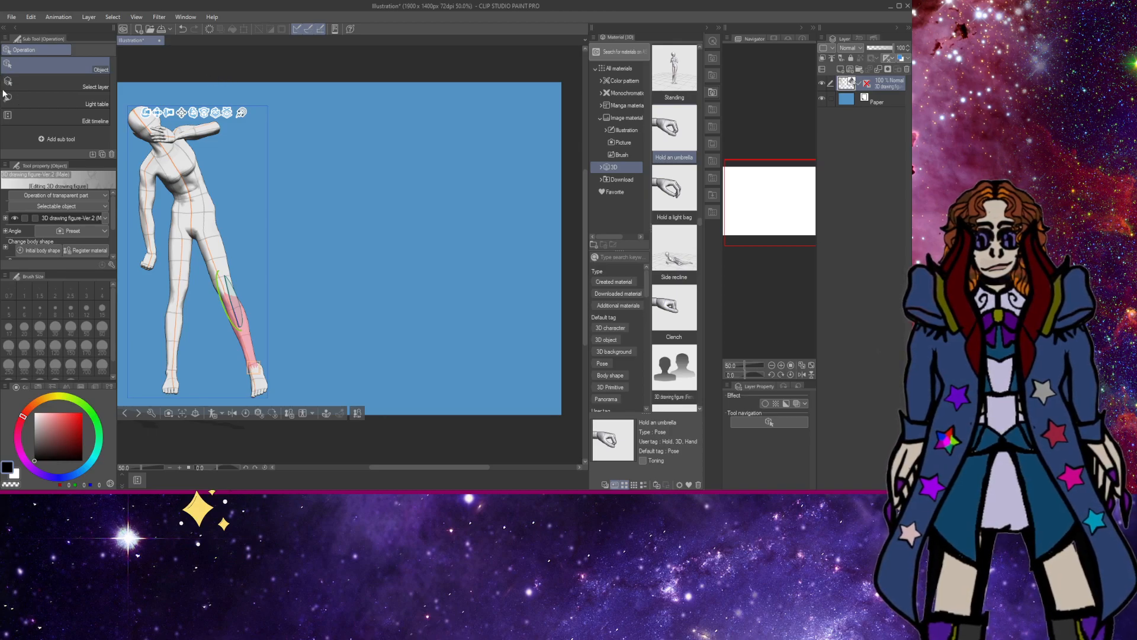
Move the posed 3D figure's layer slightly down and toward the left edge of the canvas with Move layer.
key("k")
mouse_move(187, 168)
left_mouse_down()
mouse_move(167, 177)
mouse_move(178, 184)
left_mouse_up()
scroll(178, 183, "down", 2)
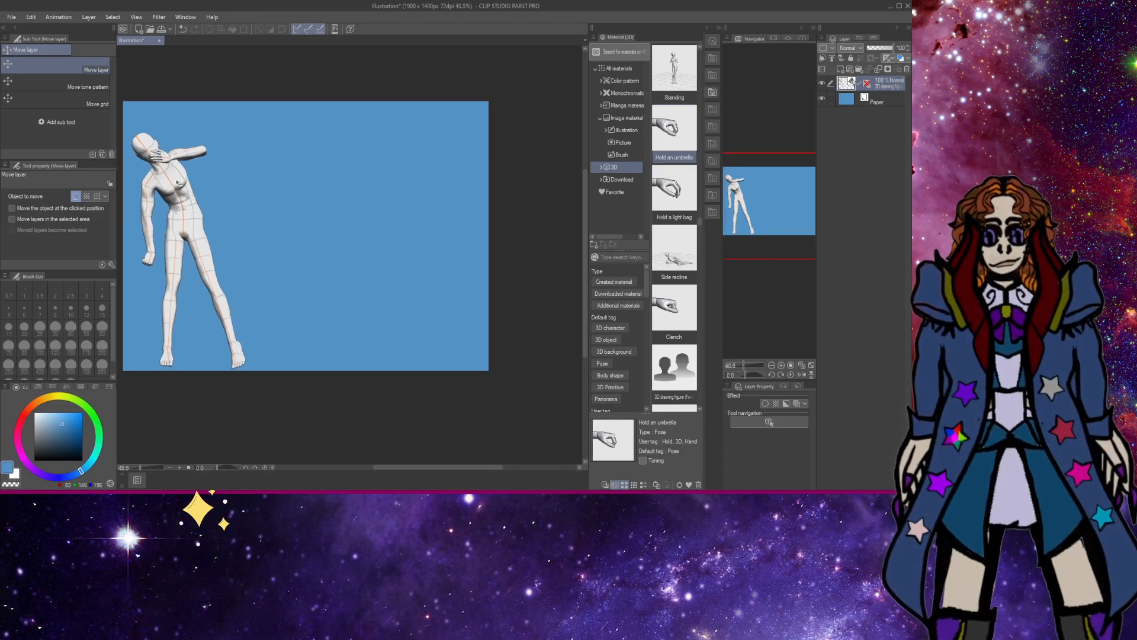
scroll(178, 183, "down", 2)
scroll(178, 183, "up", 2)
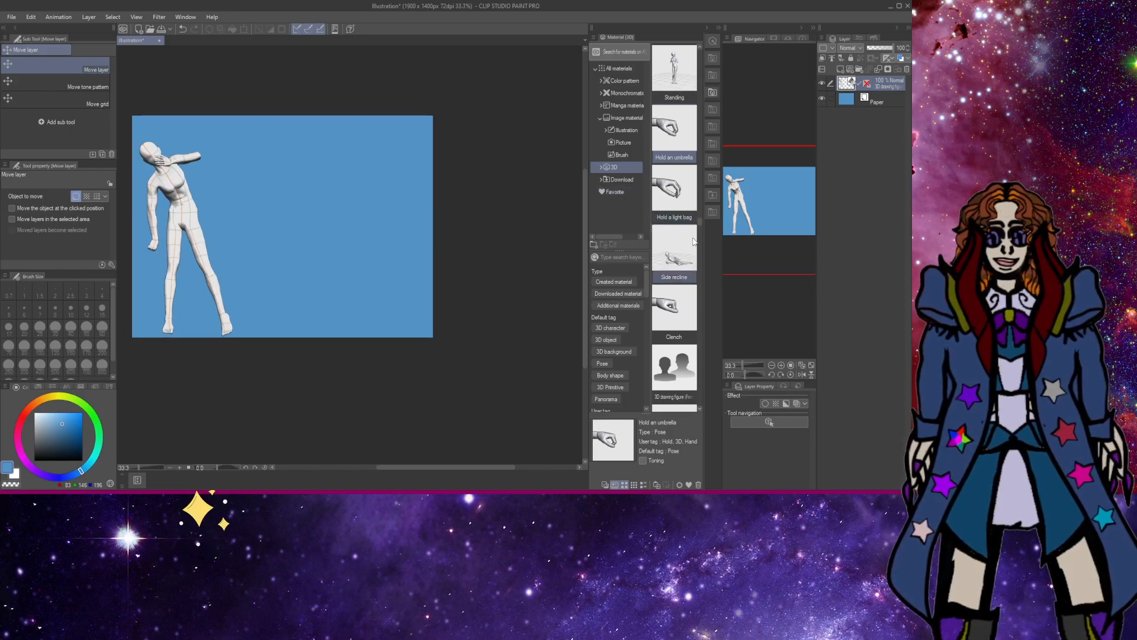
Try adding 3D drawing figure (Female) to the posed figure's layer and shifting it with Move layer, and undo back to the single figure.
scroll(685, 308, "down", 1)
mouse_move(681, 324)
left_mouse_down()
mouse_move(350, 241)
mouse_move(303, 216)
left_mouse_up()
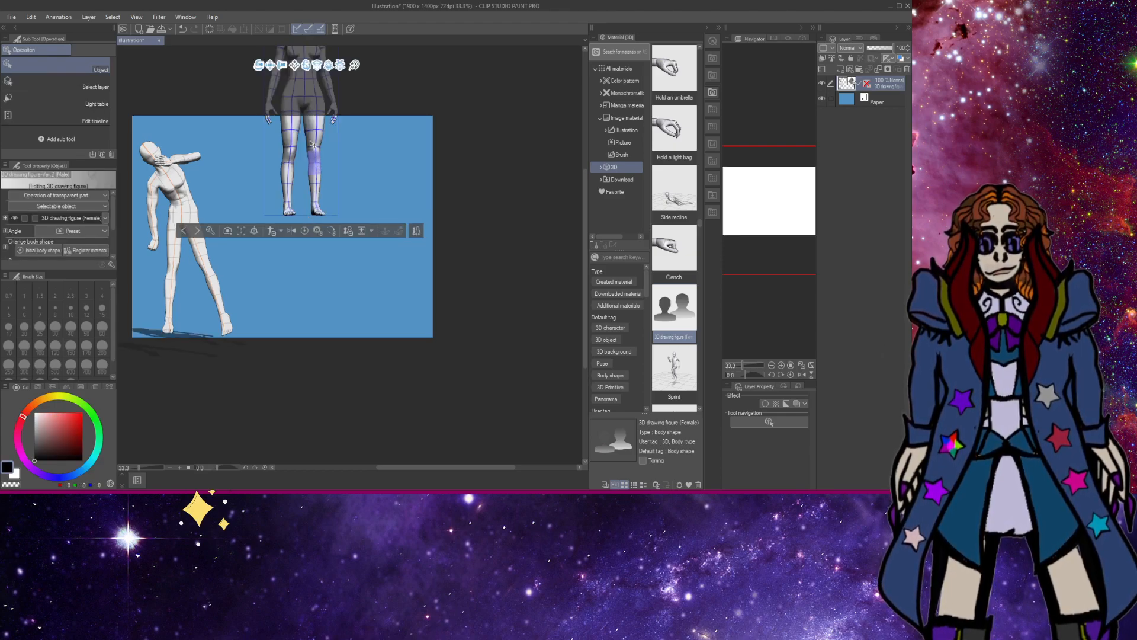
left_click(320, 140)
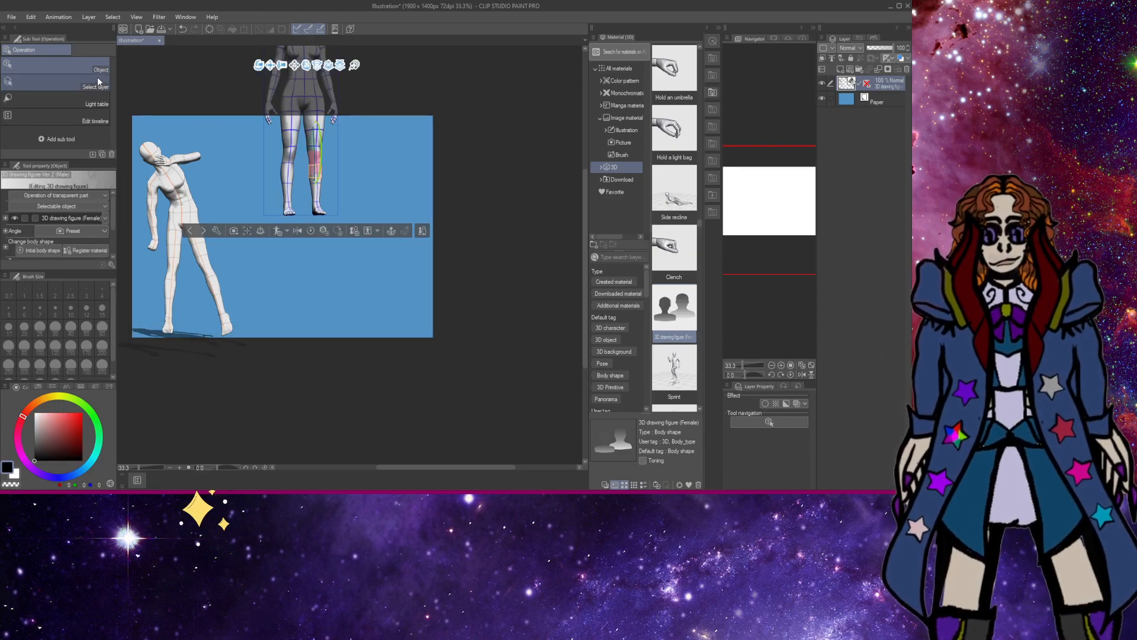
key("k")
left_click(302, 144, "alt")
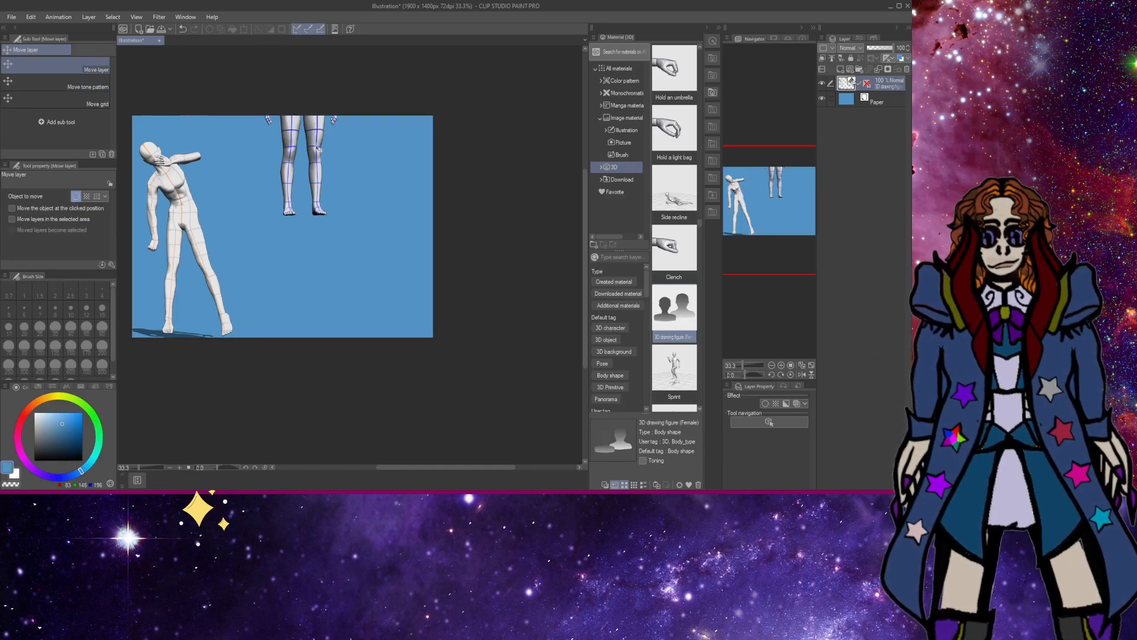
mouse_move(319, 149)
left_mouse_down()
mouse_move(336, 235)
mouse_move(320, 152)
left_mouse_up()
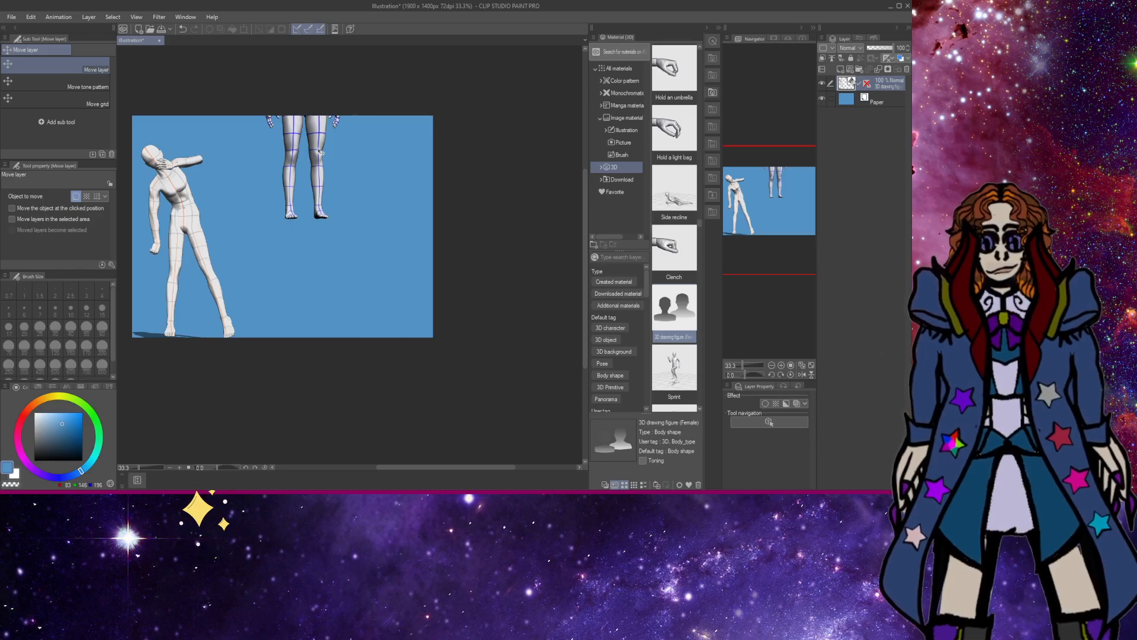
left_click(183, 29)
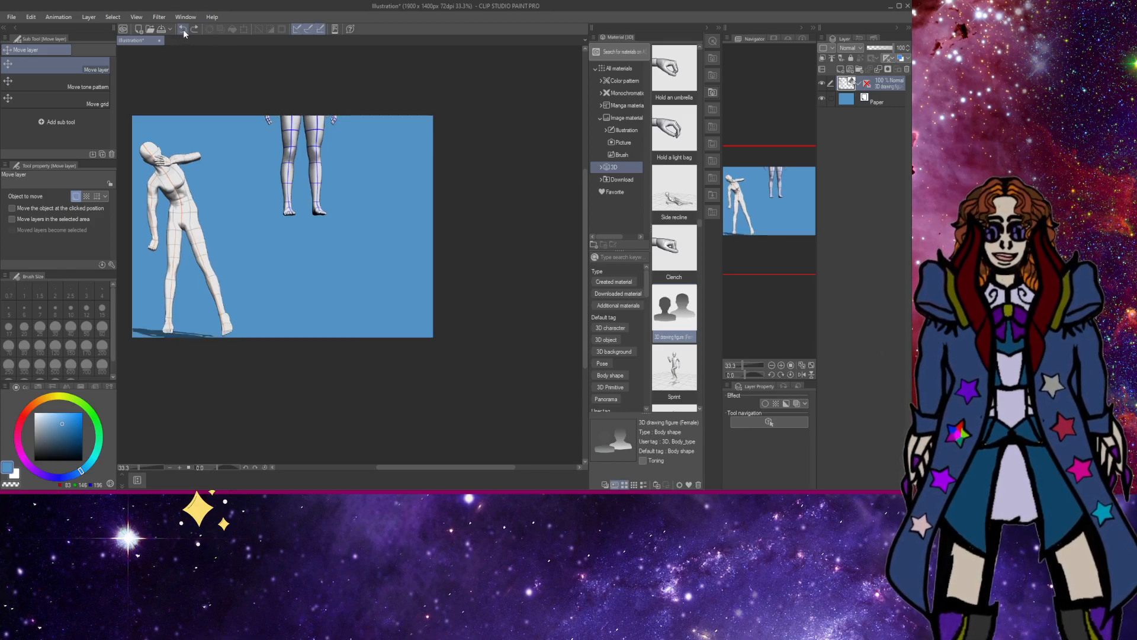
left_click(183, 29)
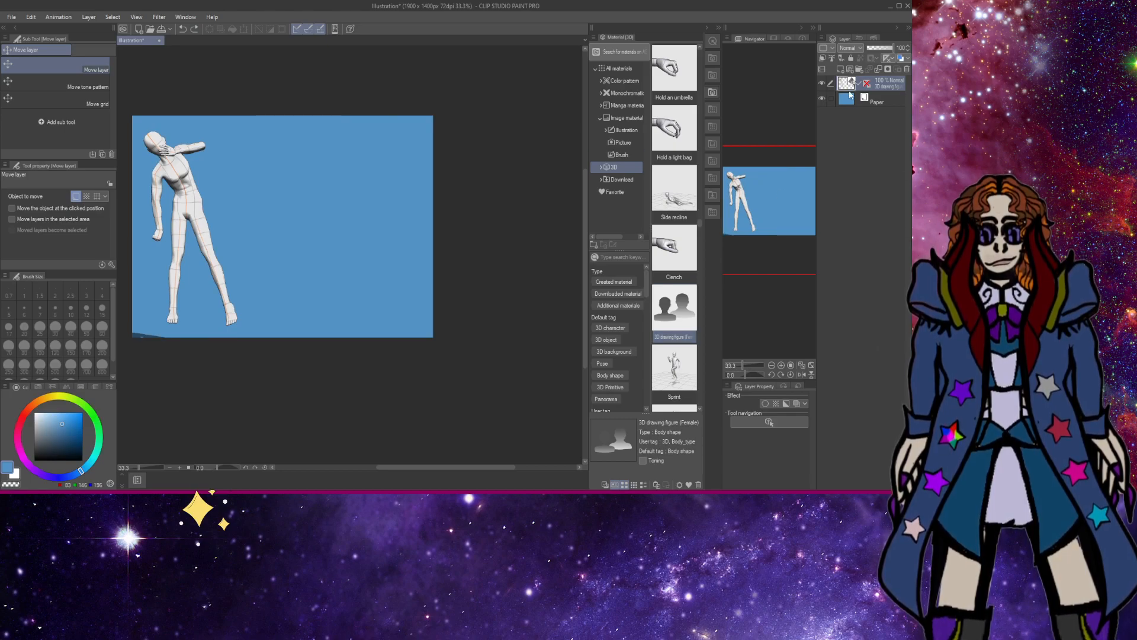
Create a new layer, add 3D drawing figure (Female) on a separate 3D layer, and move it to the right side of the canvas.
left_click(840, 69)
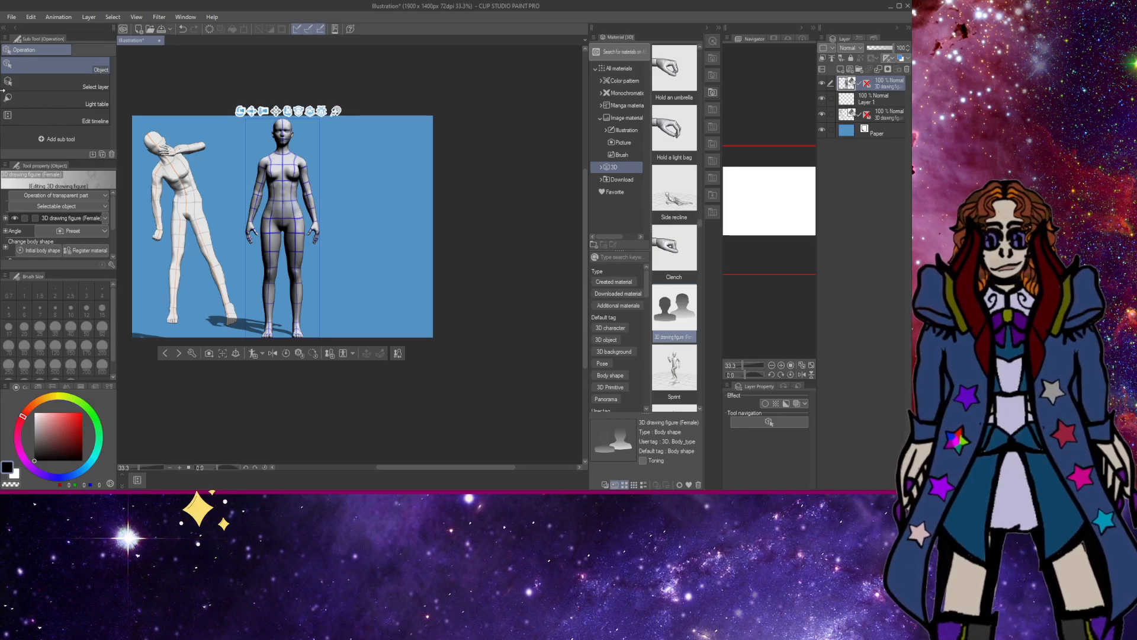
key("k")
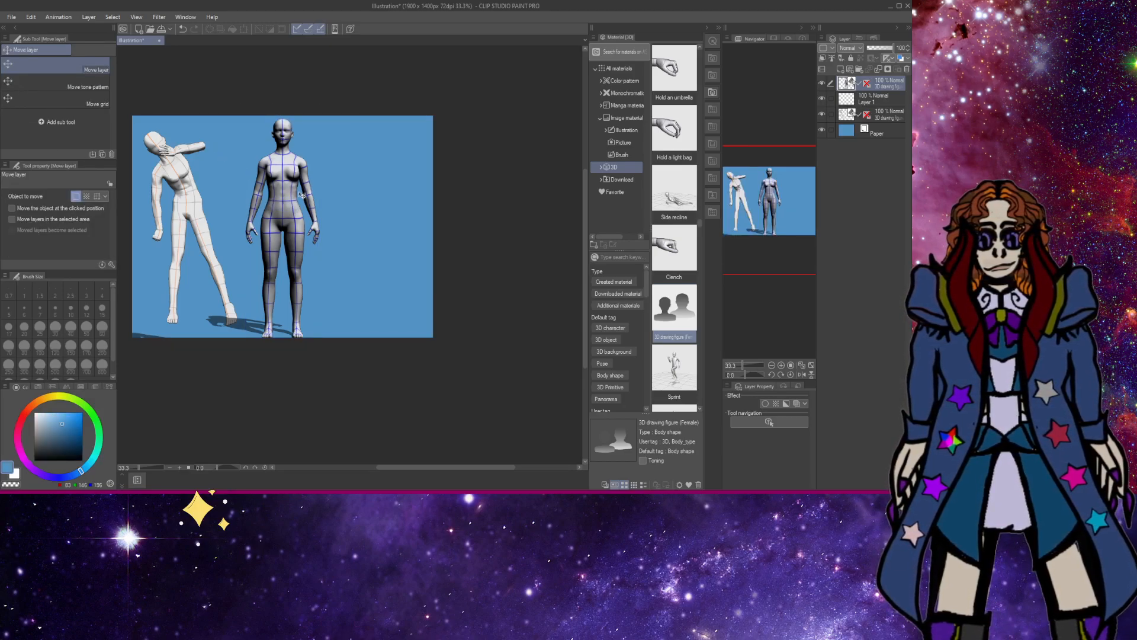
left_click_drag(291, 198, 381, 200)
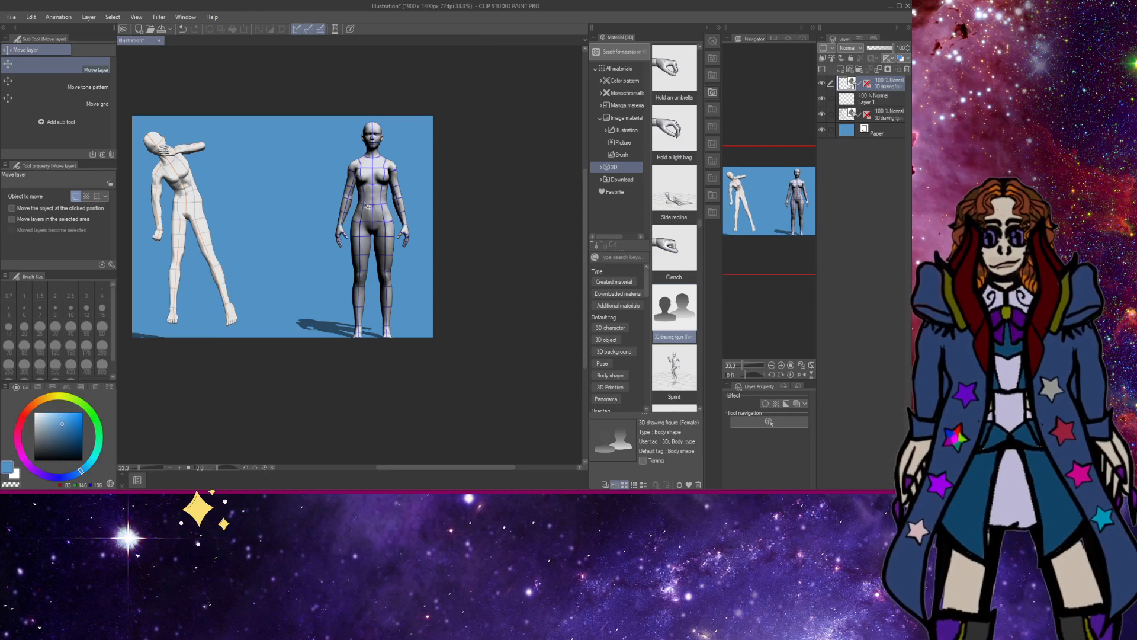
left_click_drag(379, 206, 395, 202)
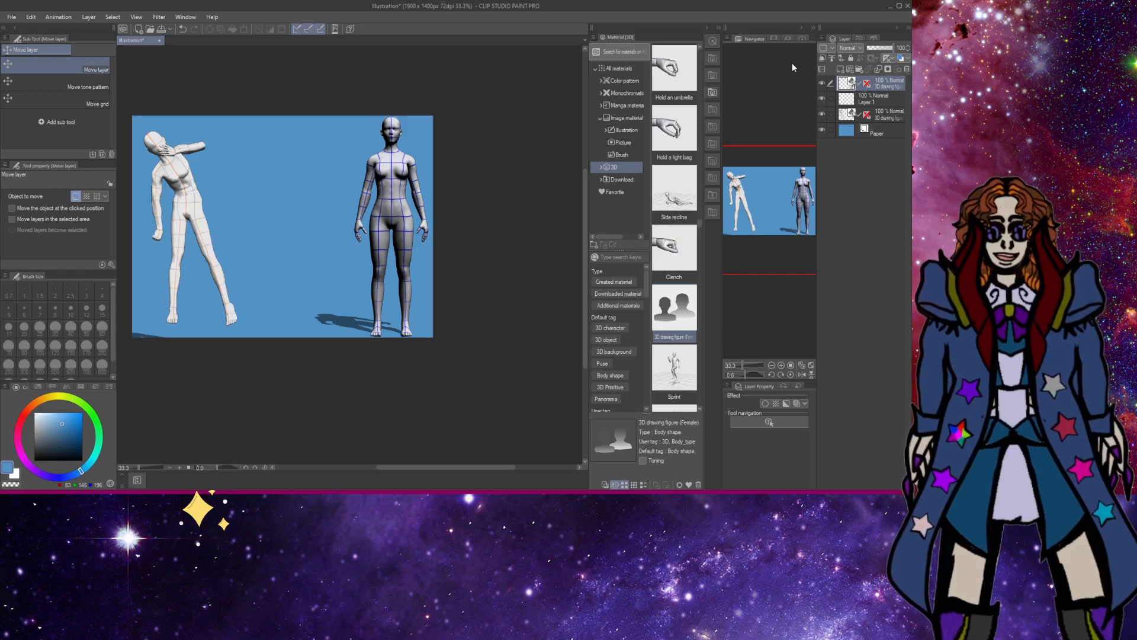
Toggle the lower 3D layer's visibility to check which figure it holds, and select that layer.
left_click(853, 98)
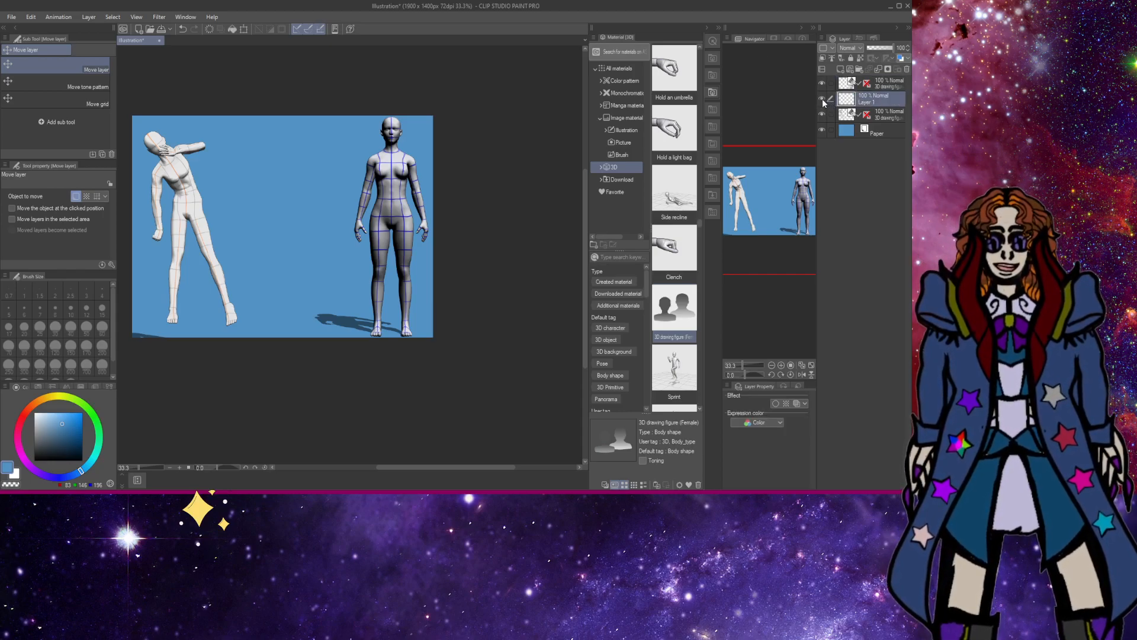
left_click(821, 114)
left_click(821, 114)
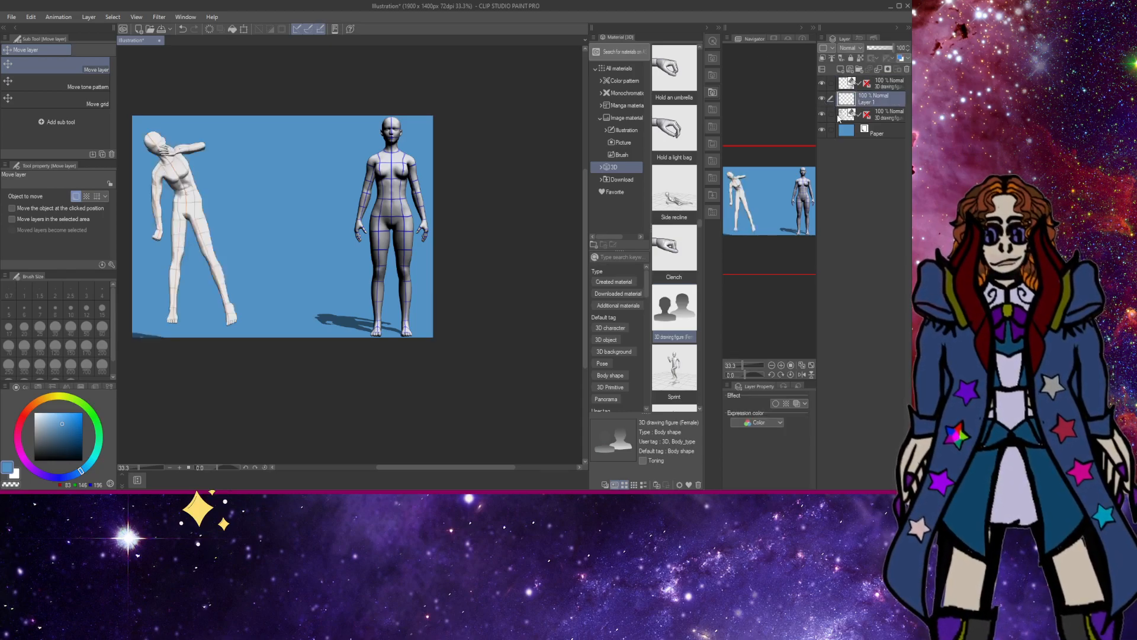
left_click(843, 114)
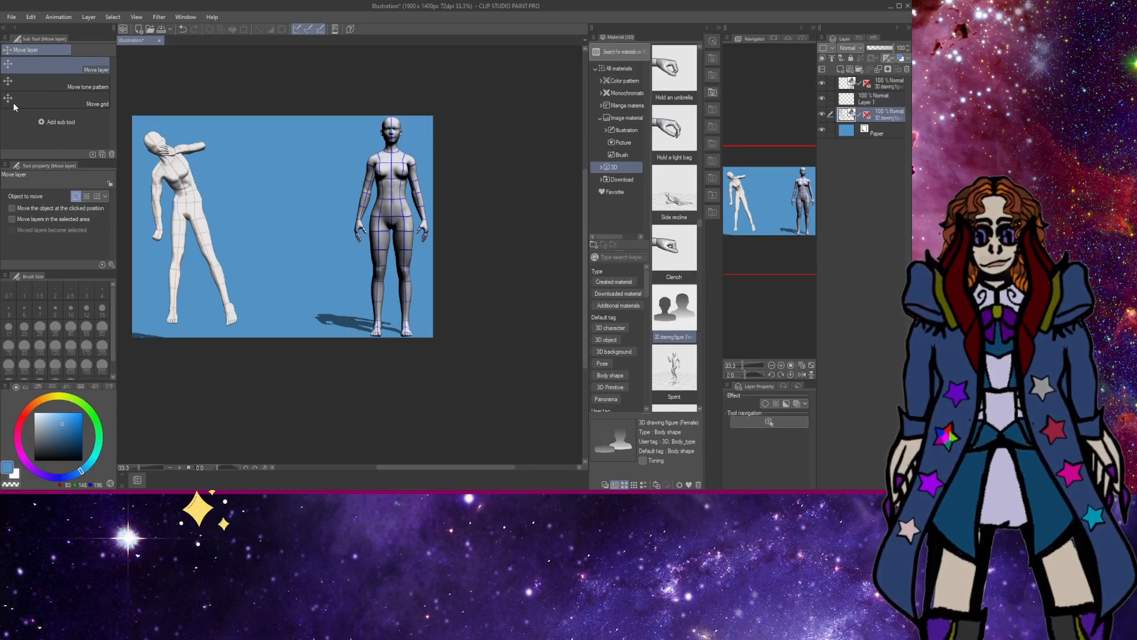
Select the leaning figure with the Object tool and swing its right forearm slightly outward from the body.
key("o")
left_click(382, 191)
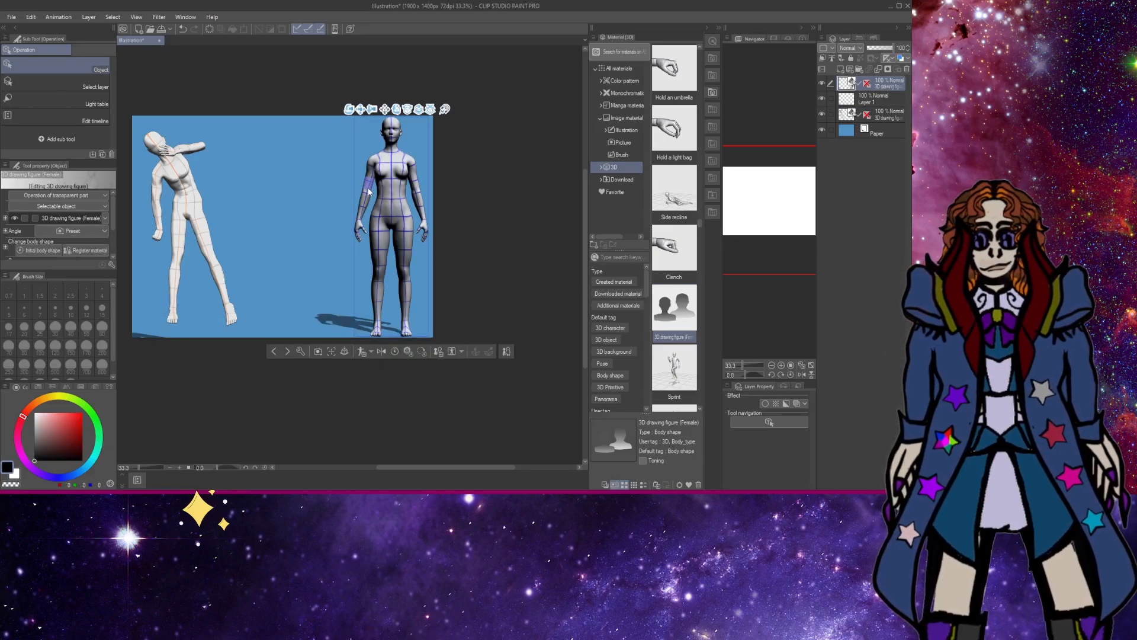
left_click(174, 194)
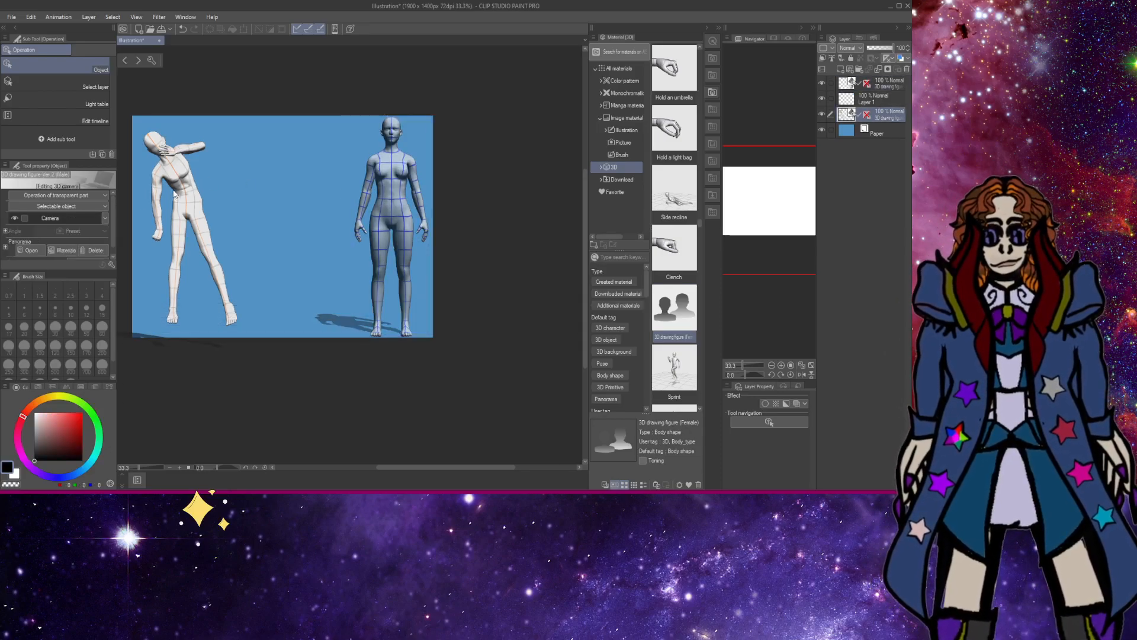
left_click(151, 203)
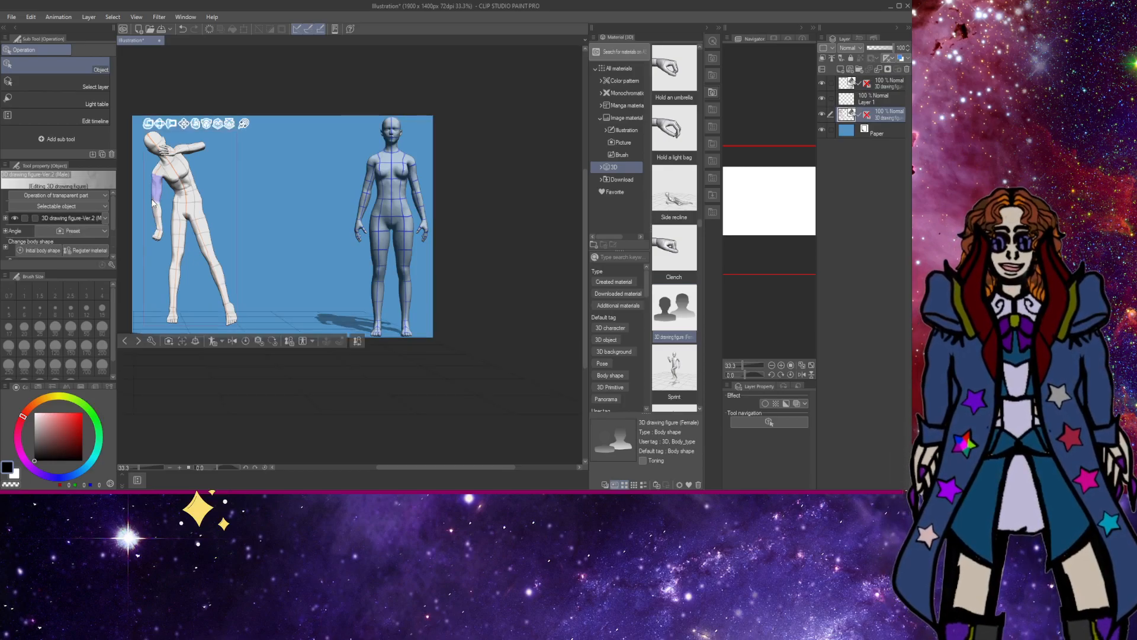
left_click(153, 201)
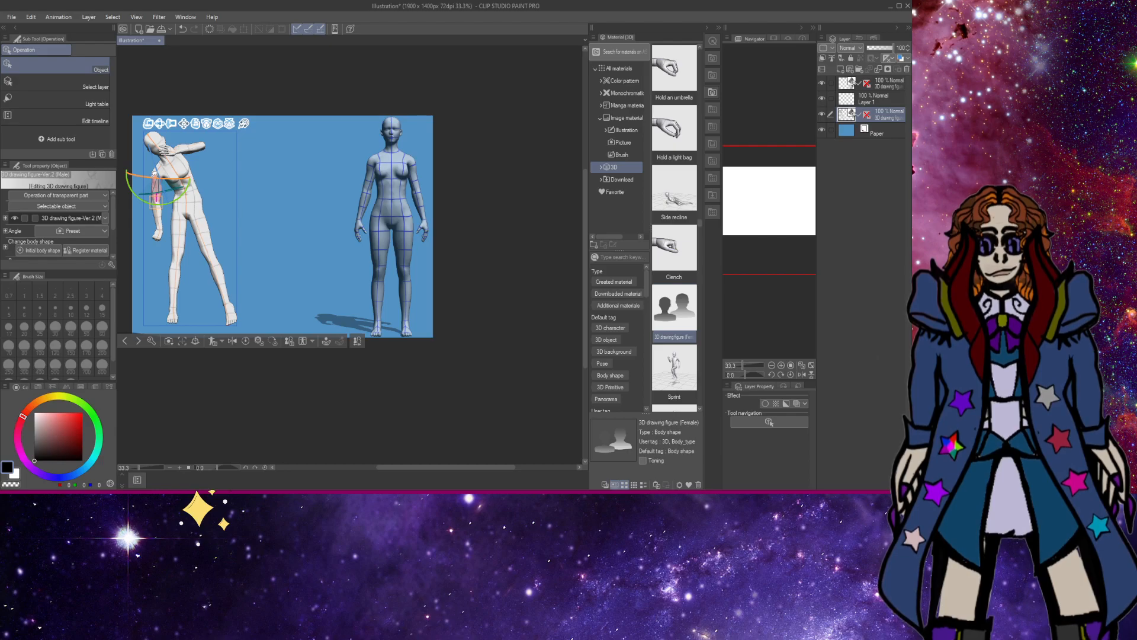
left_click_drag(155, 199, 153, 217)
left_click(148, 213)
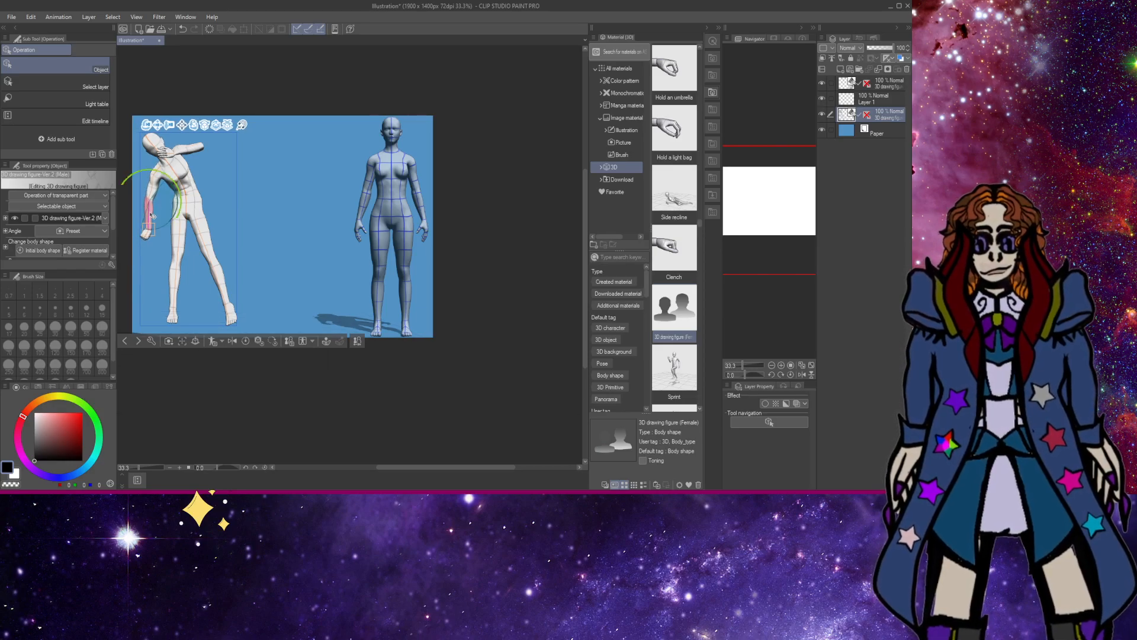
Select the leaning figure's right forearm with the Object tool and swing it down and inward, closer to the body.
key("alt+space")
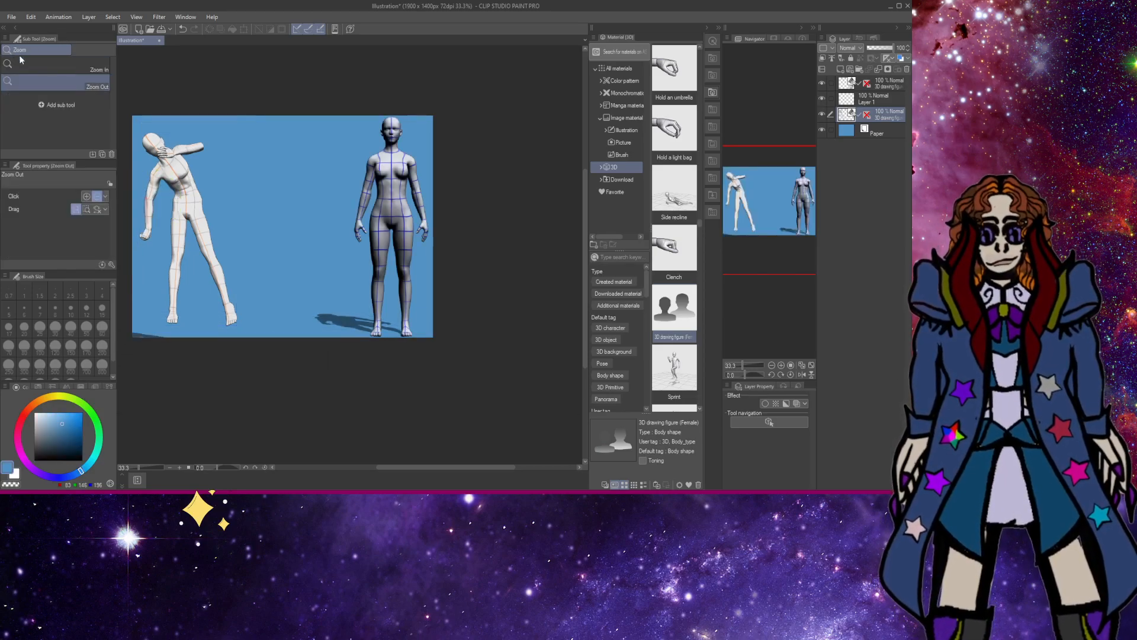
left_click(123, 228)
left_click(133, 218)
left_click(83, 66)
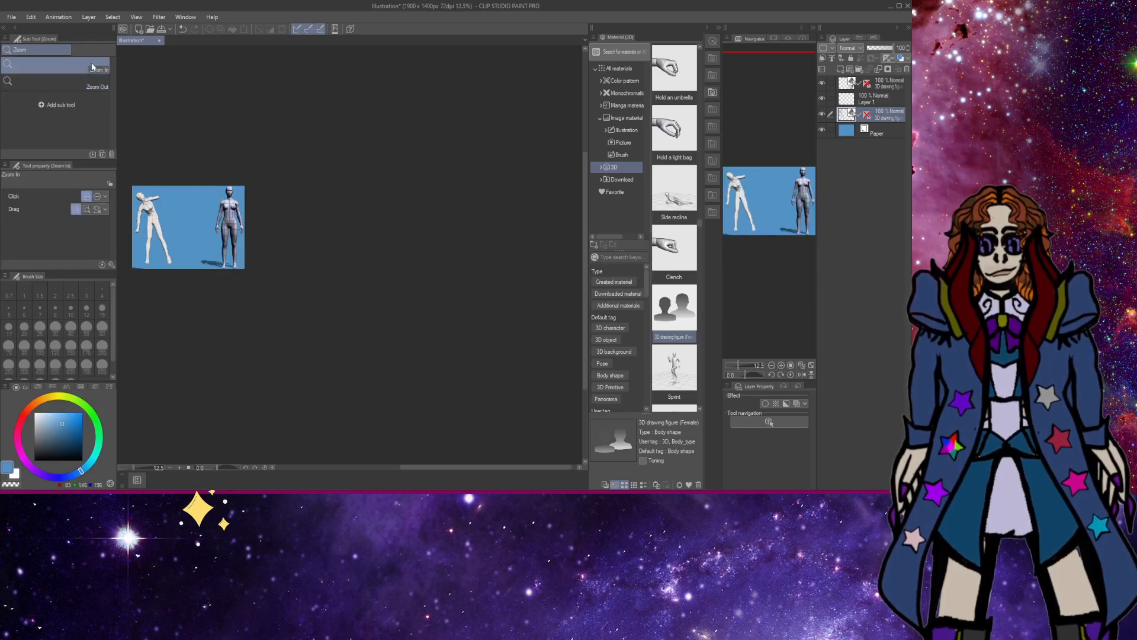
left_click(138, 221)
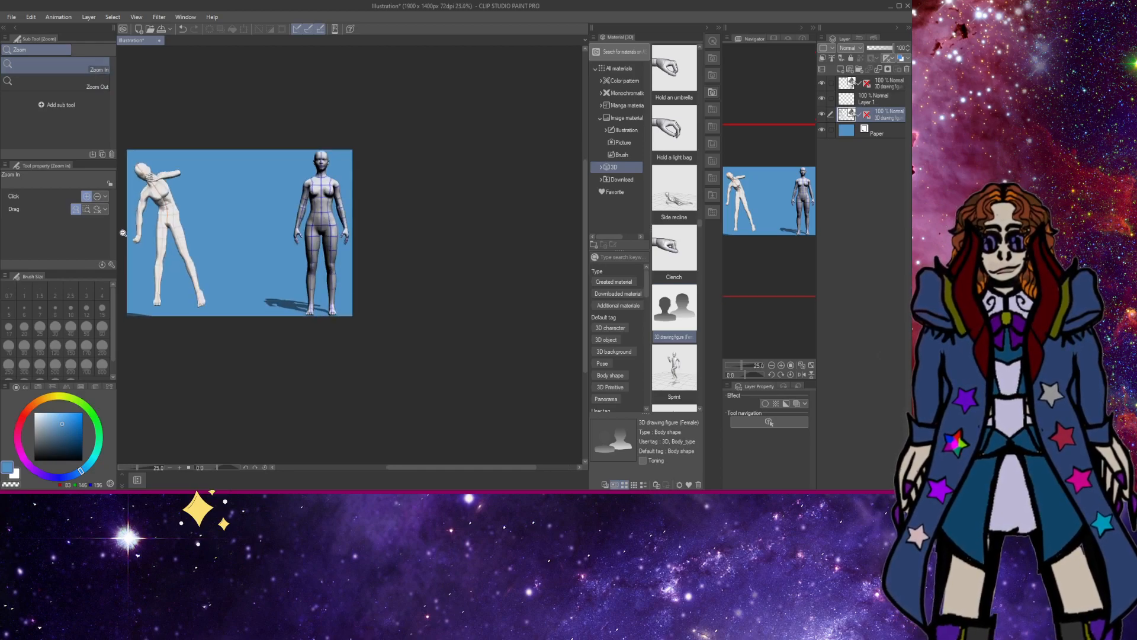
left_click(122, 233)
left_click(123, 233)
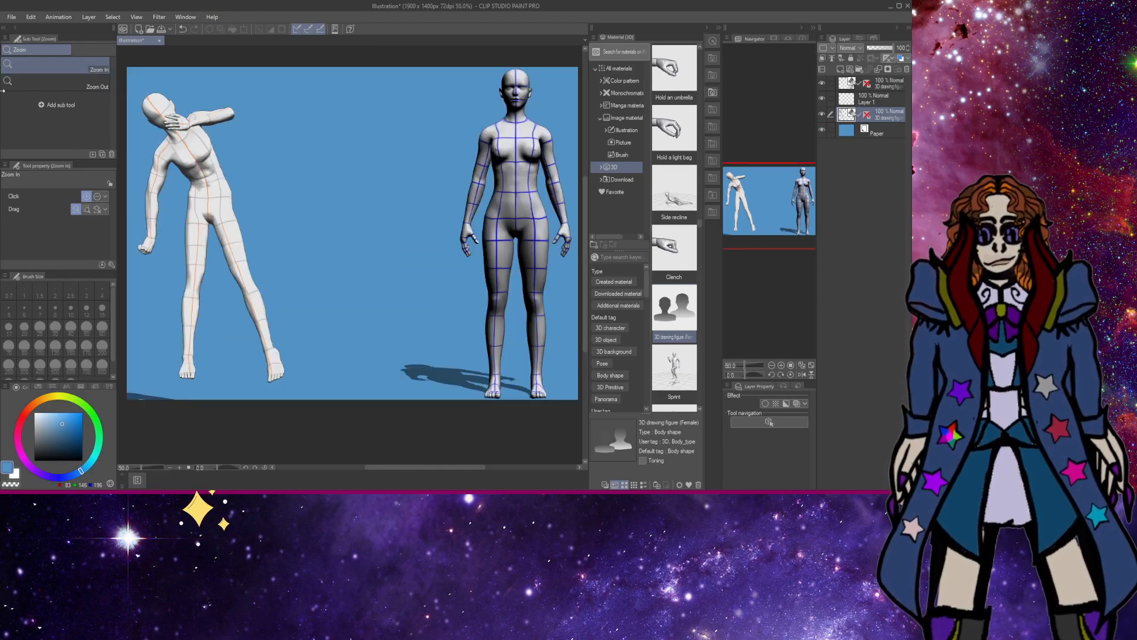
key("o")
left_click(160, 208)
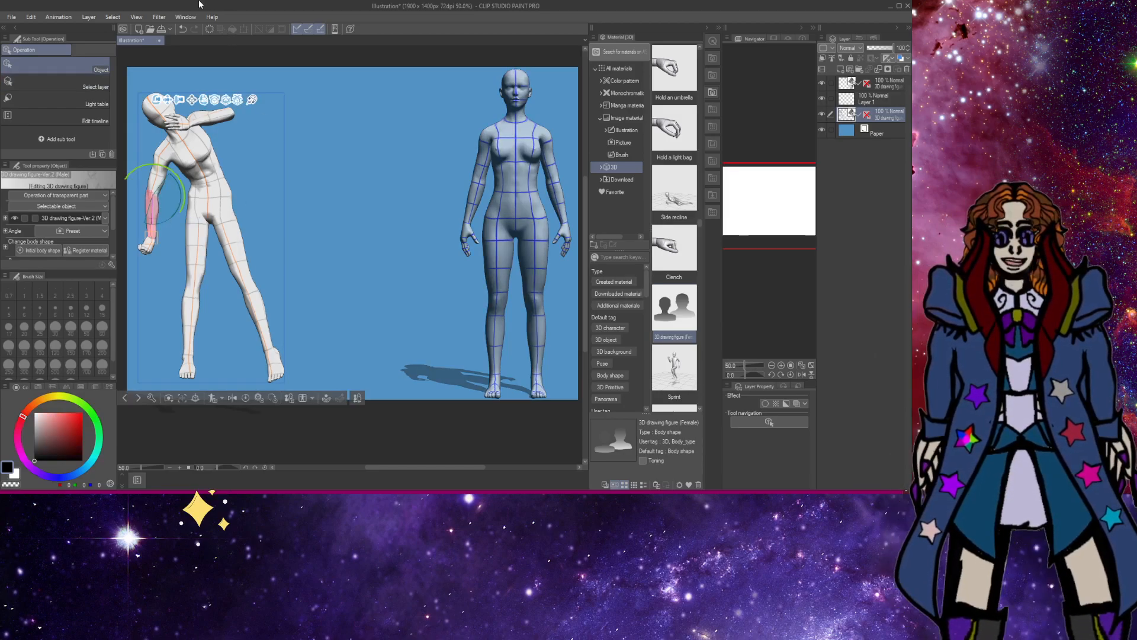
left_click_drag(155, 191, 185, 271)
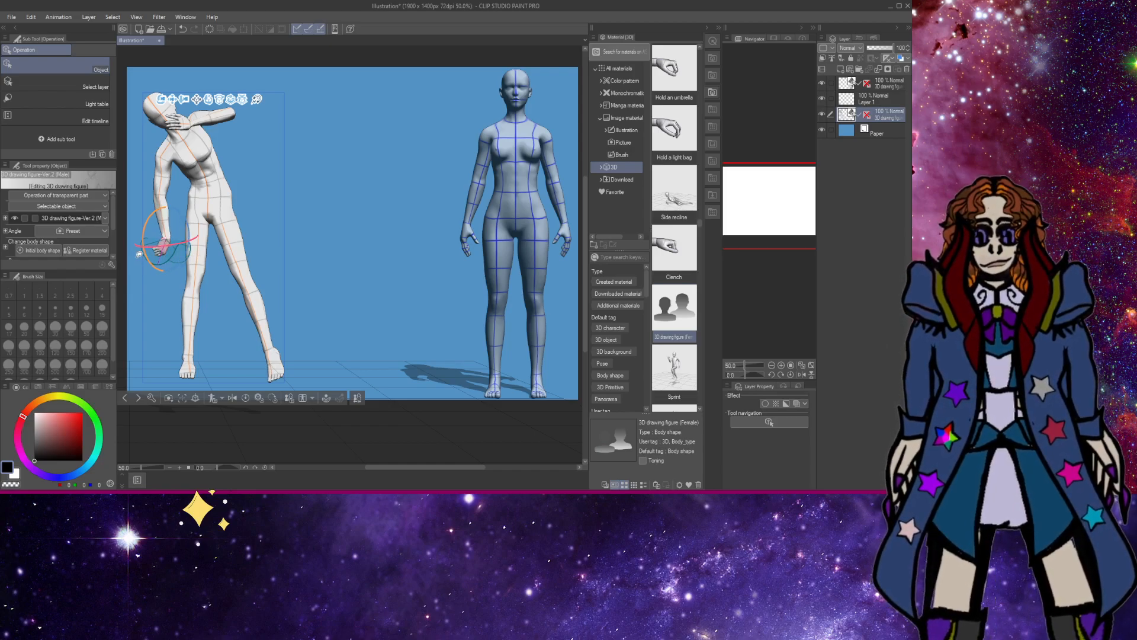
Adjust the leaning figure's right wrist so the hand hangs straight down in line with the forearm, and deselect the part.
left_click_drag(139, 254, 159, 232)
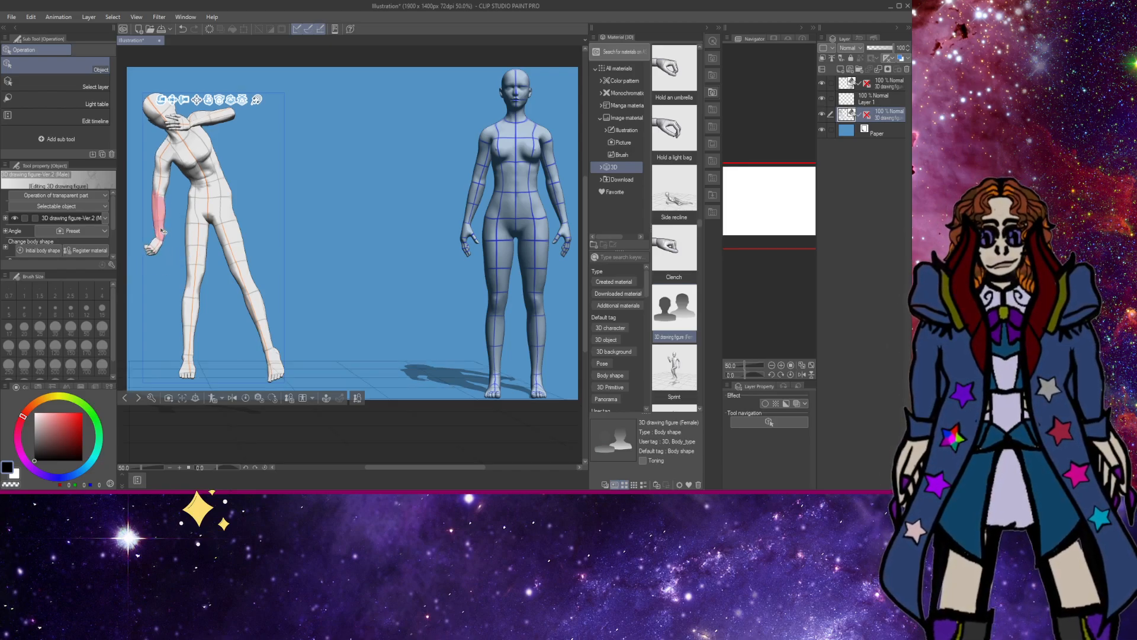
left_click(155, 245)
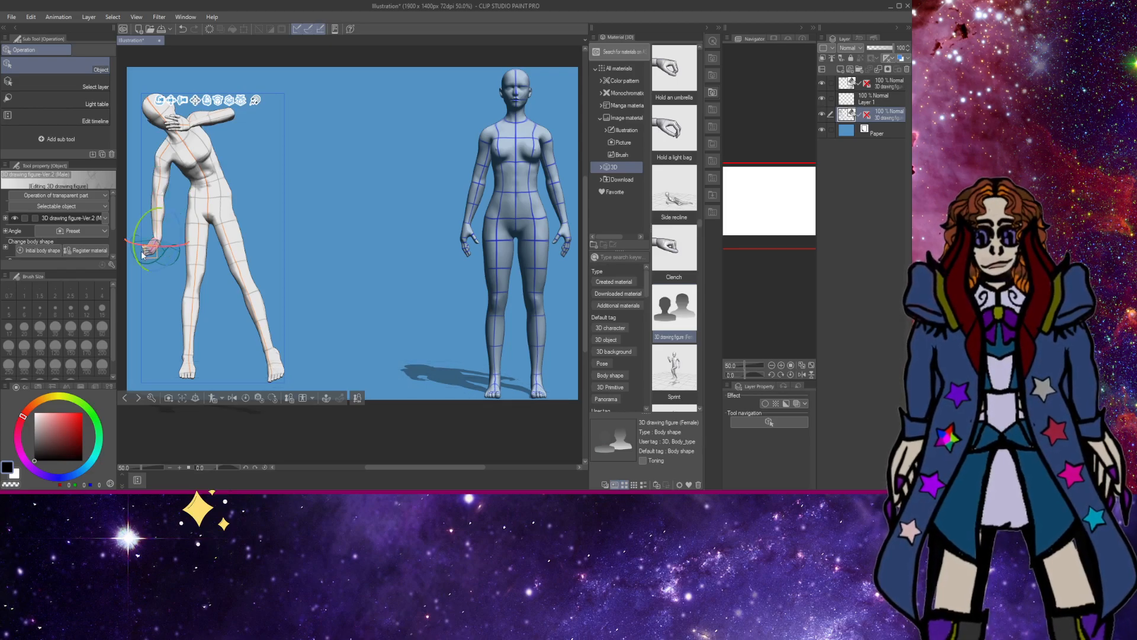
left_click_drag(141, 256, 176, 274)
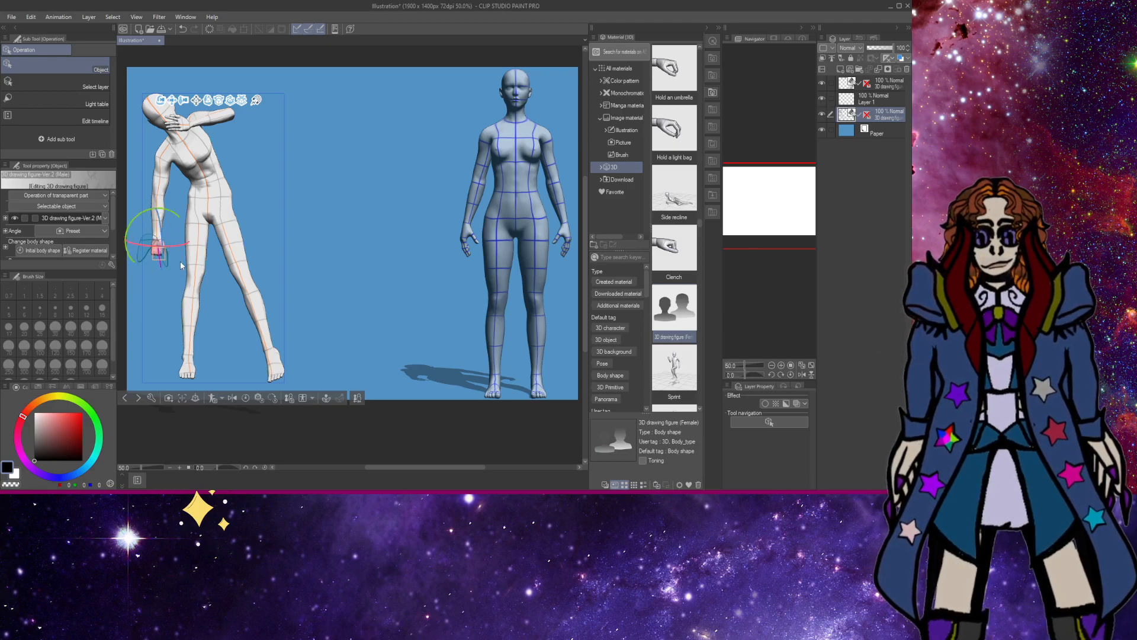
left_click(303, 253)
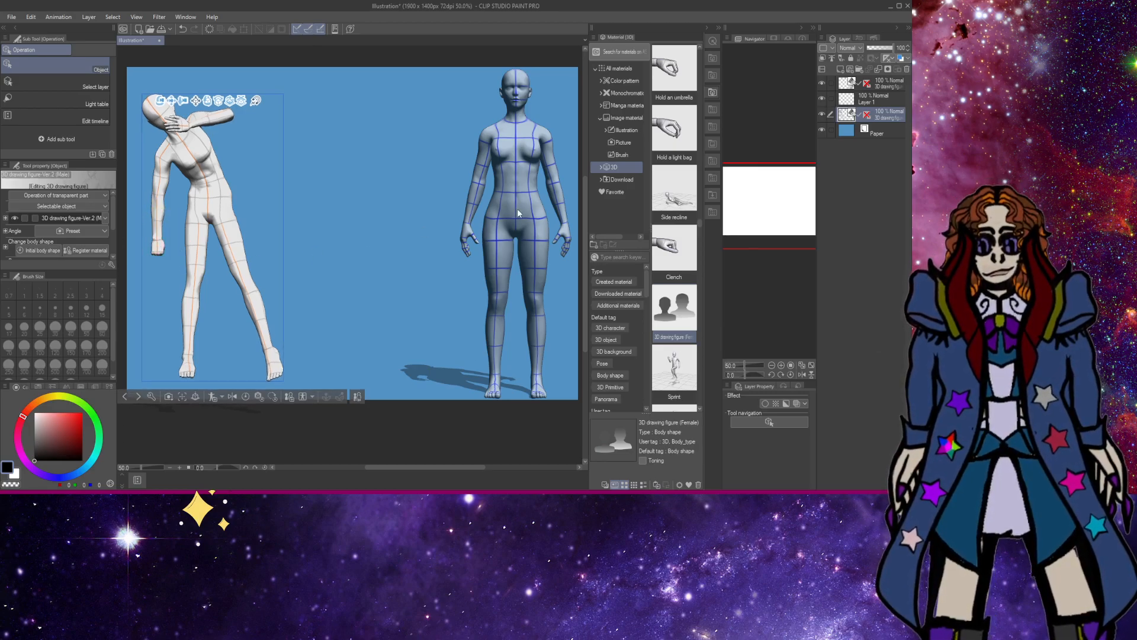
scroll(683, 334, "down", 2)
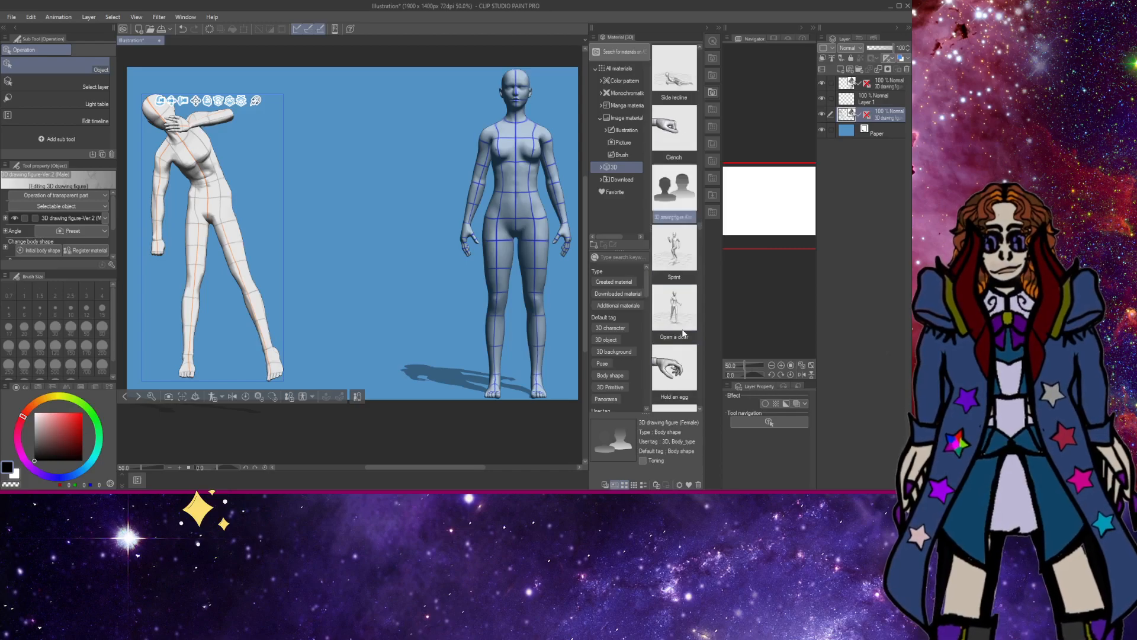
scroll(683, 333, "down", 2)
scroll(668, 331, "down", 2)
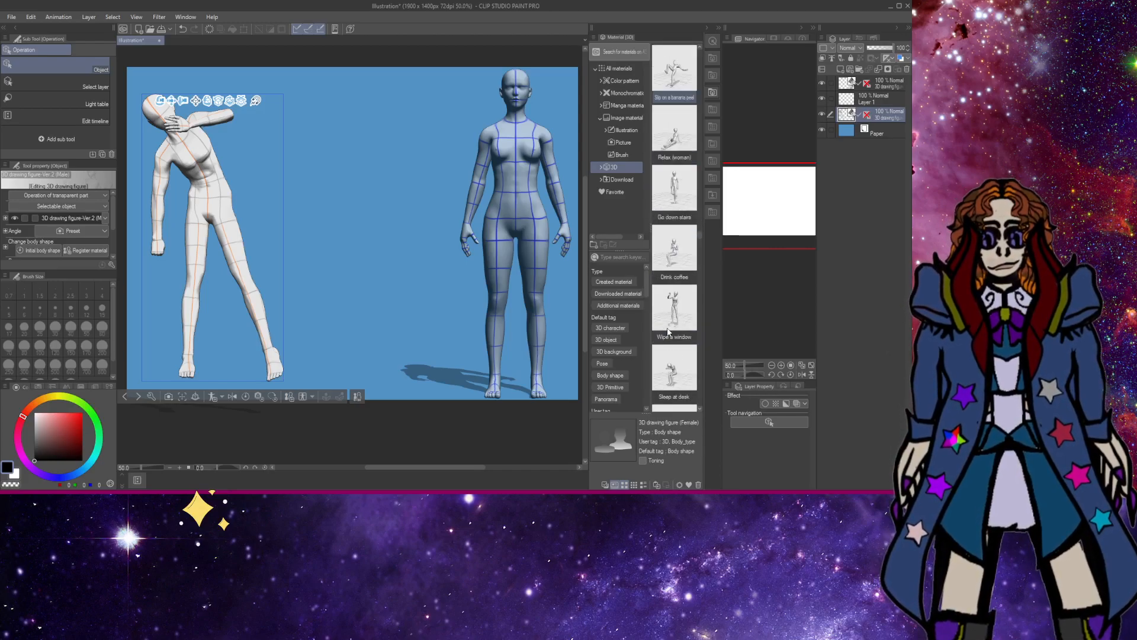
scroll(668, 332, "up", 1)
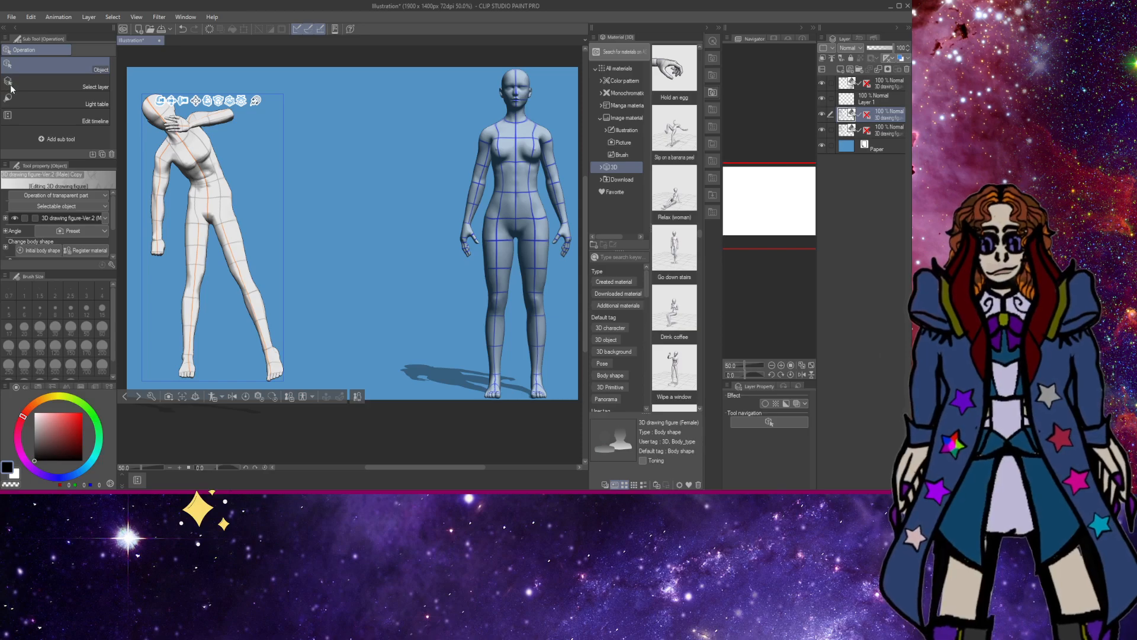
Duplicate the leaning figure's 3D layer, move the copy between the two figures with Move layer, and hide the female figure's layer.
key("k")
left_click_drag(219, 174, 349, 160)
scroll(347, 159, "down", 1)
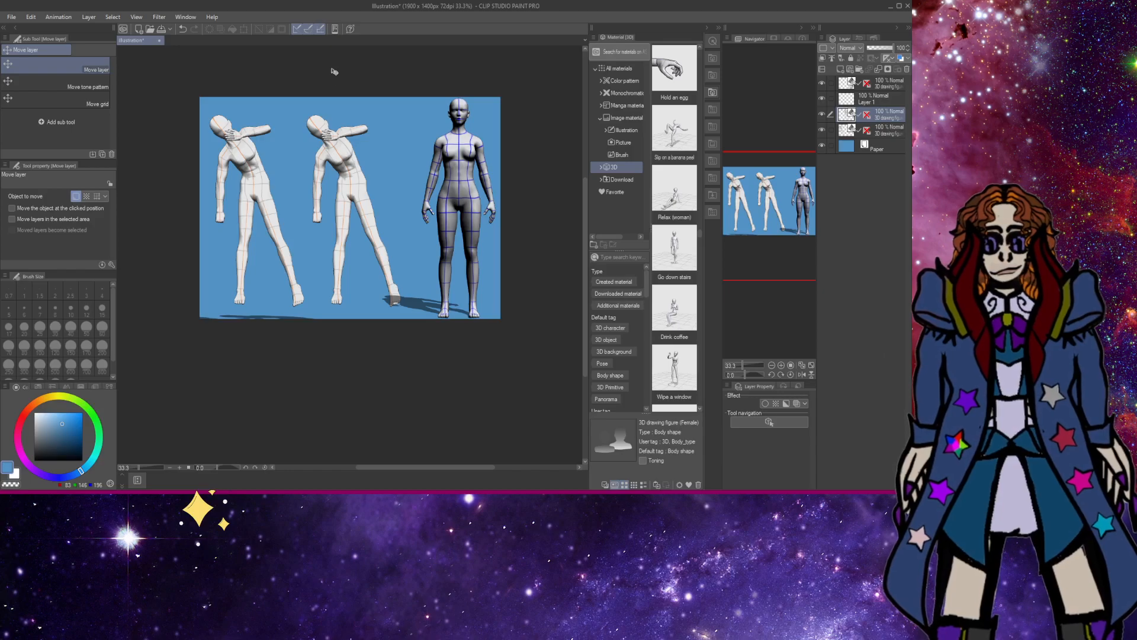
left_click(822, 85)
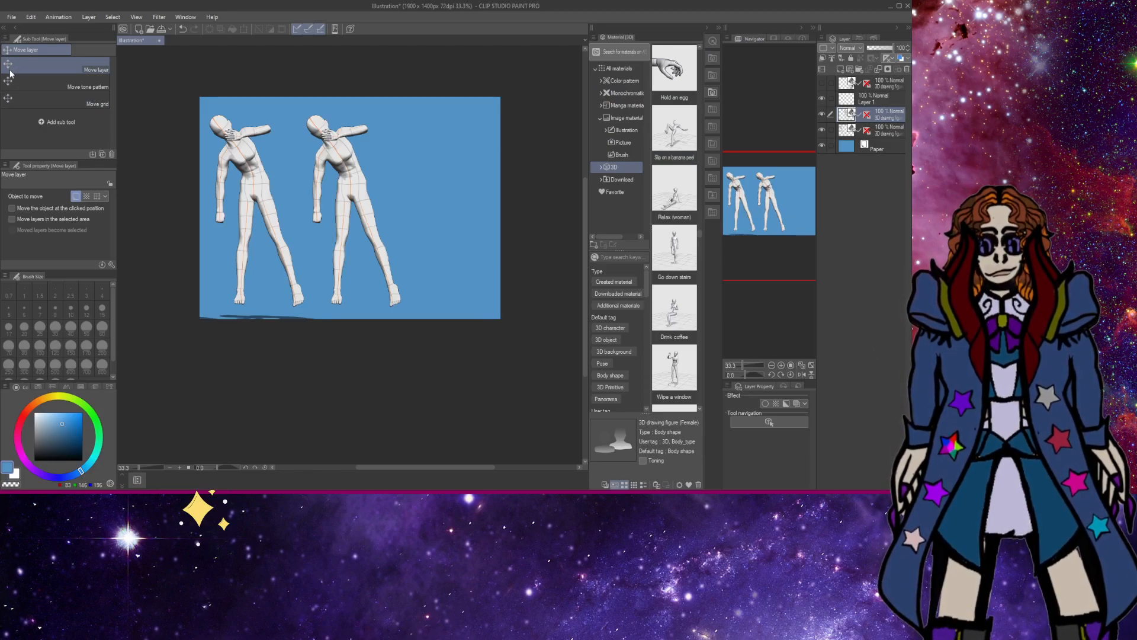
Repose the copied figure with the Object tool, raising its torso and head upright and stretching its left arm out sideways.
key("o")
left_click(347, 161)
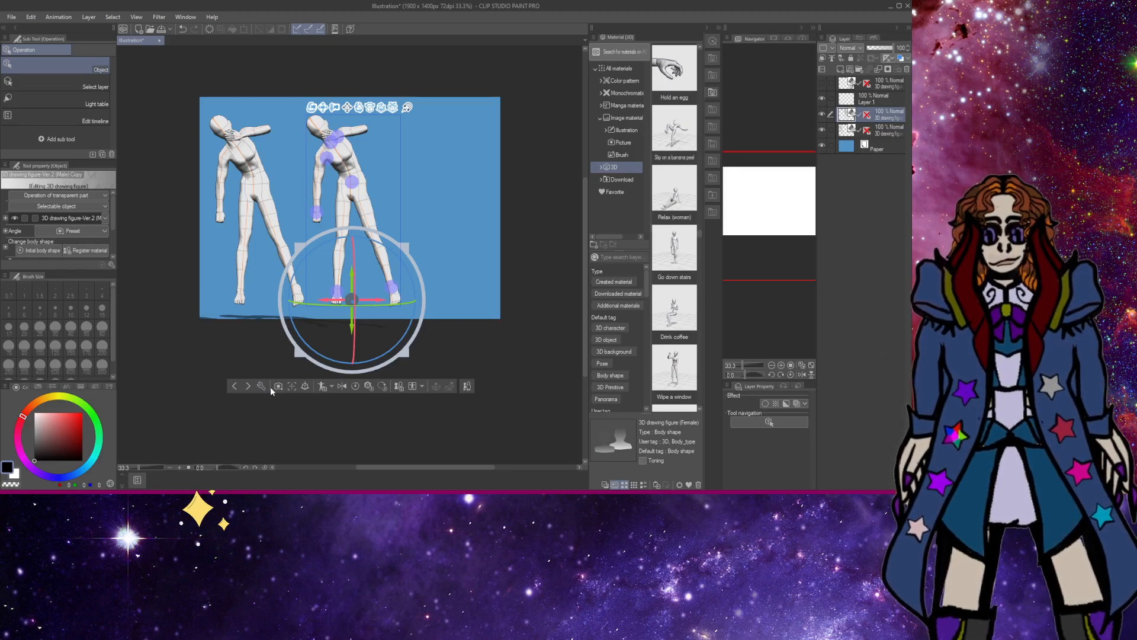
key("ctrl+z")
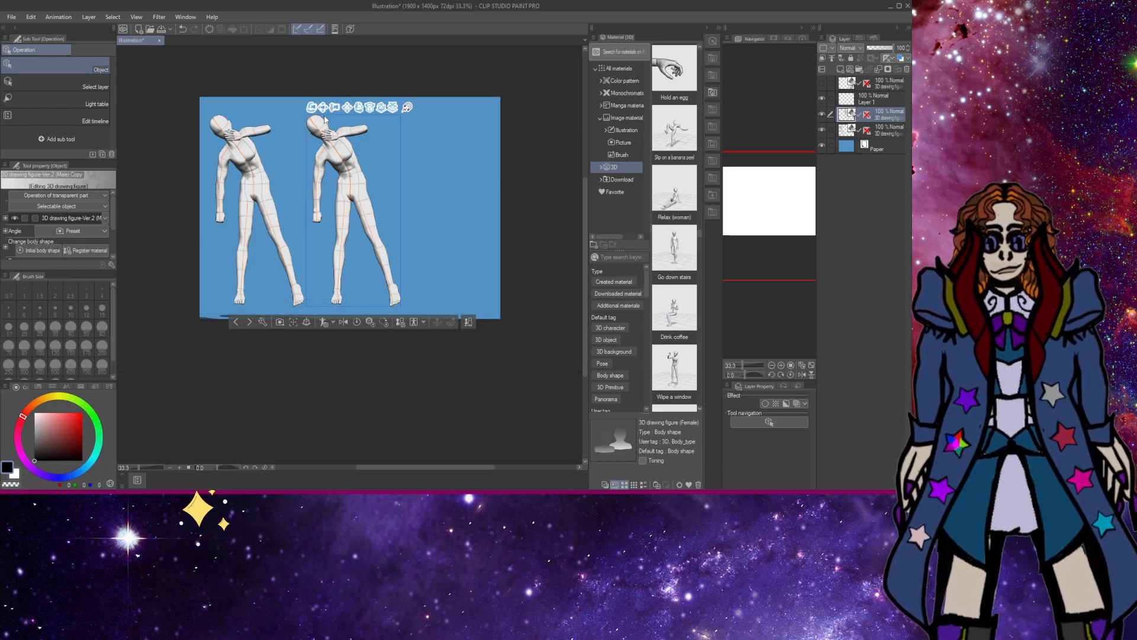
left_click_drag(338, 166, 368, 234)
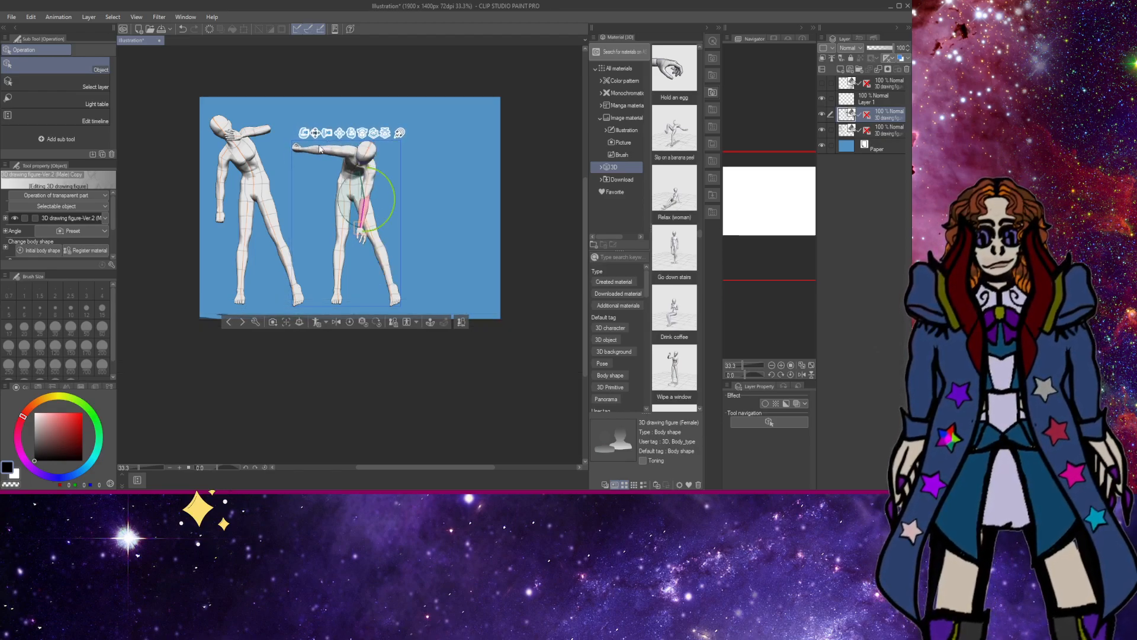
left_click_drag(370, 155, 358, 57)
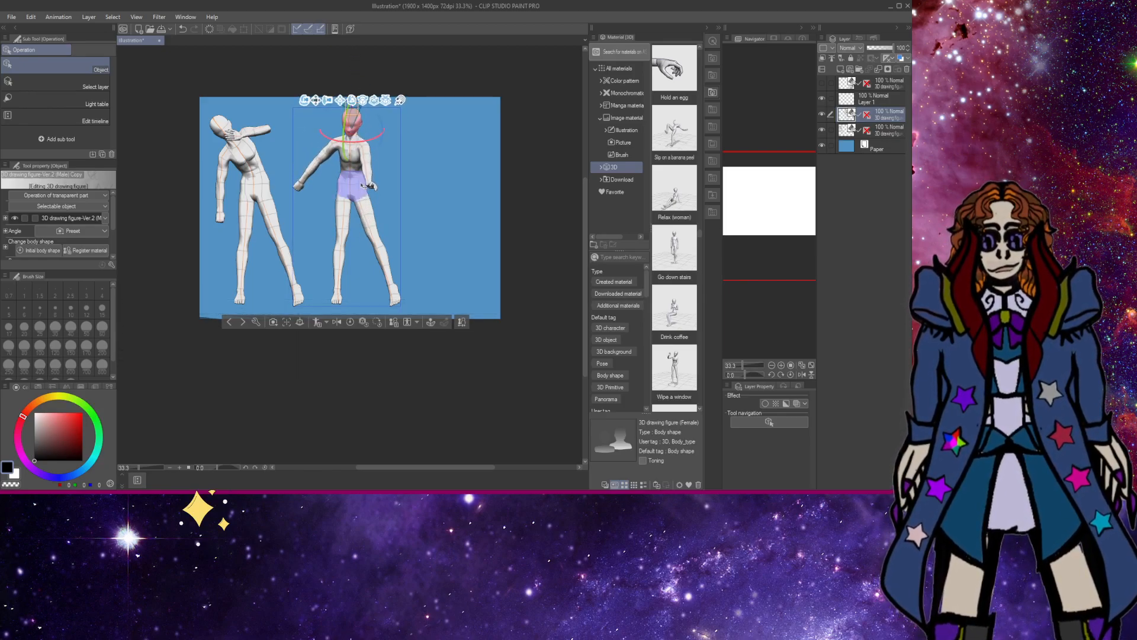
left_click_drag(371, 184, 410, 142)
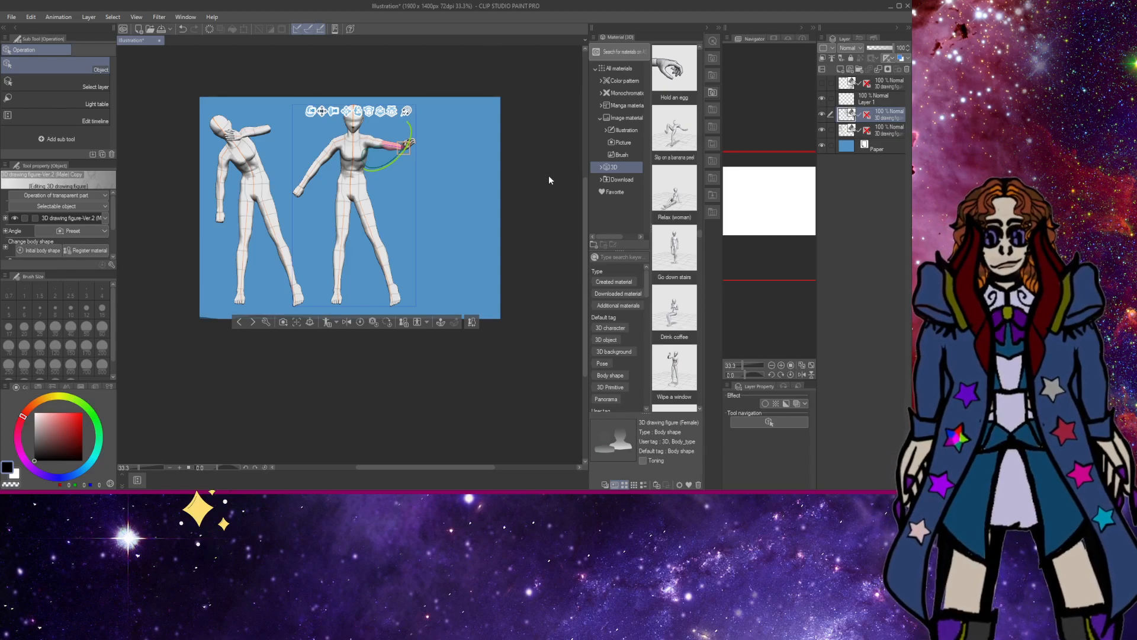
Widen the canvas area and shift the reposed copy slightly downward with Move layer so its whole head fits on the canvas.
left_click_drag(585, 211, 608, 211)
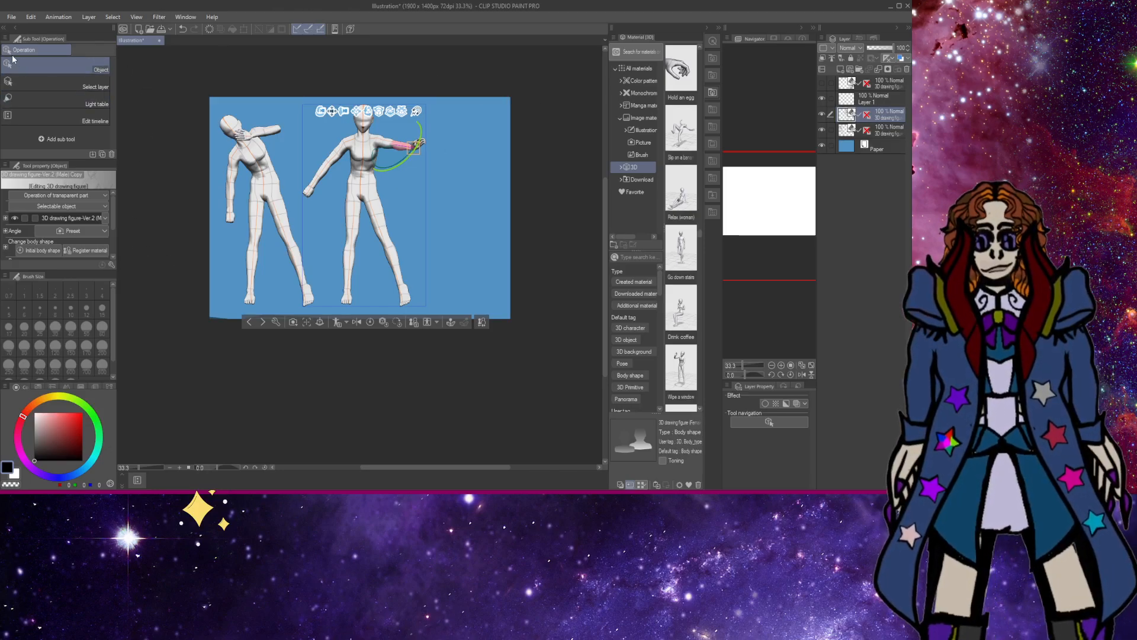
key("/")
left_click(188, 156)
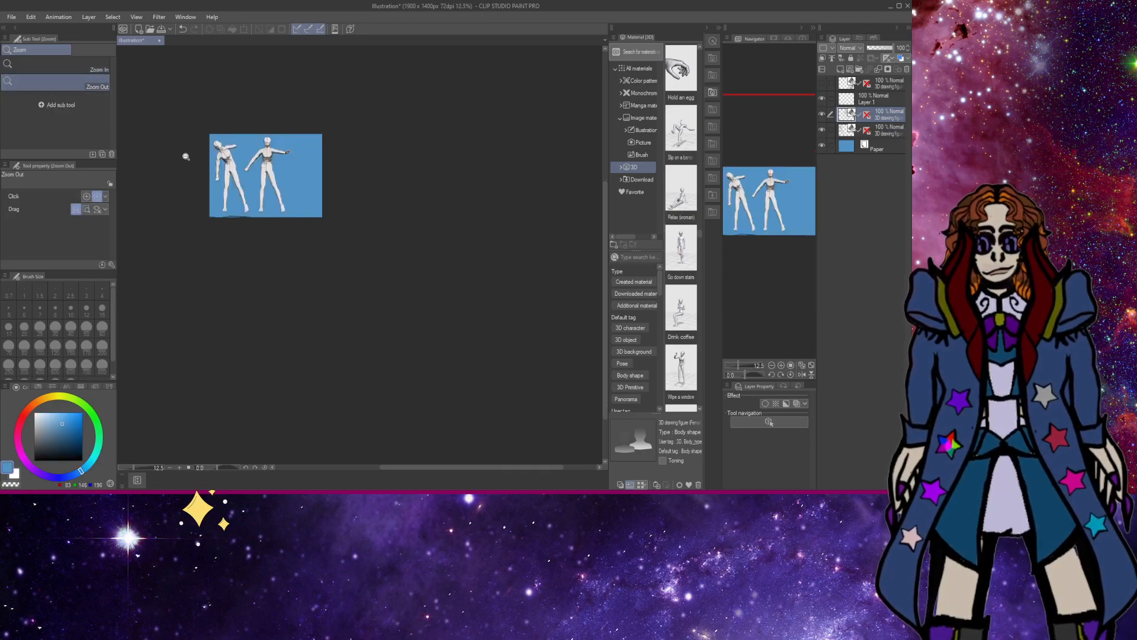
left_click(92, 68)
left_click(257, 151)
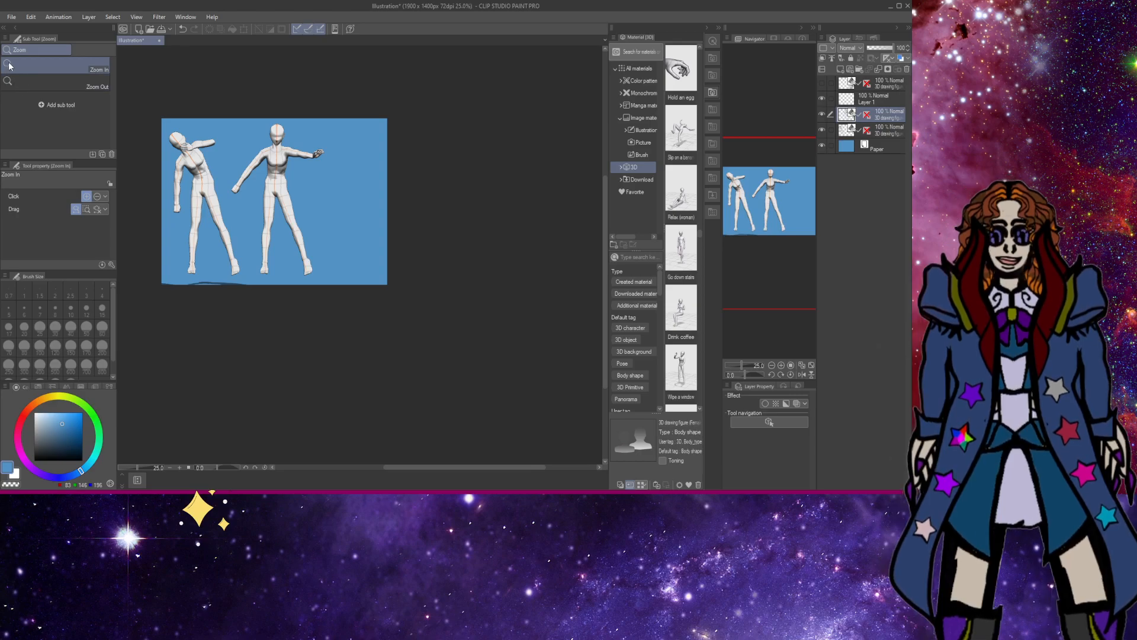
key("h")
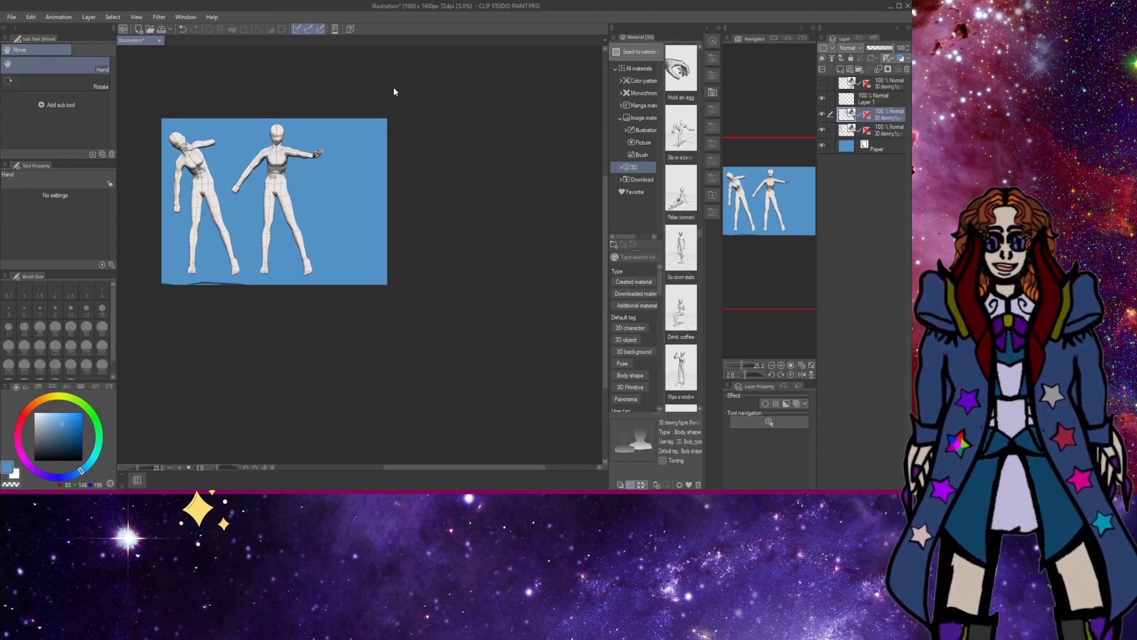
key("o")
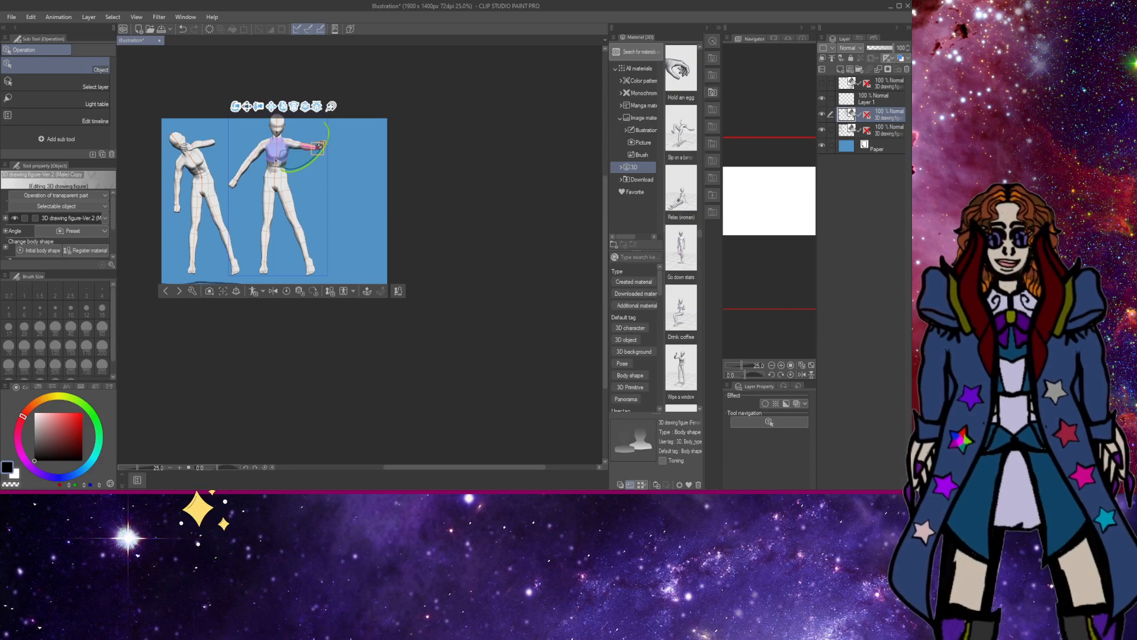
key("k")
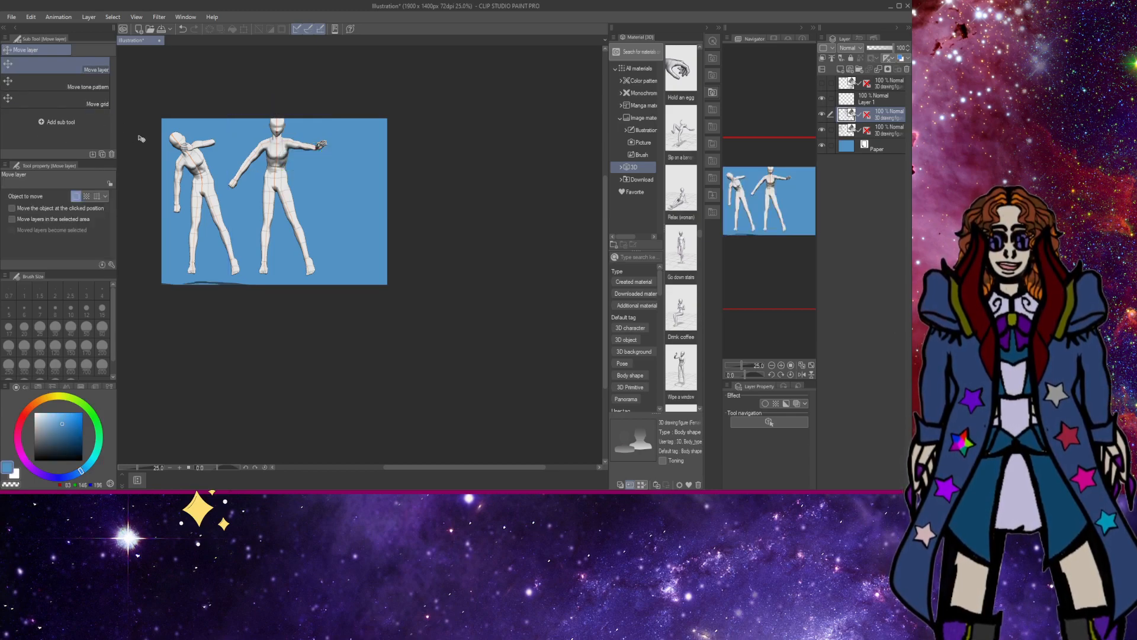
left_click_drag(259, 179, 268, 182)
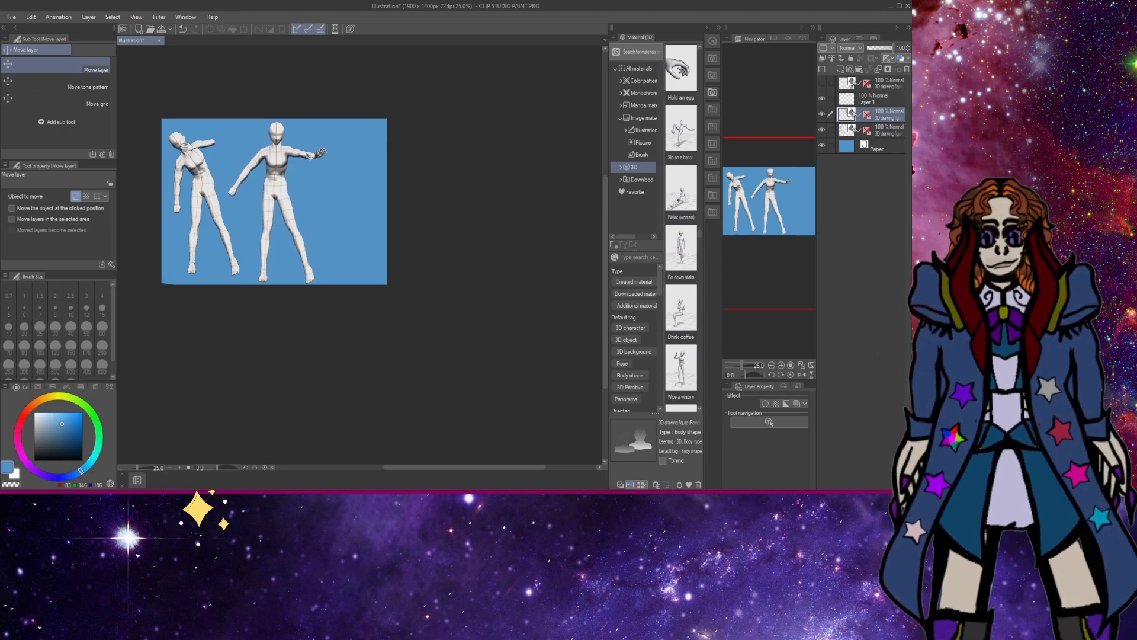
Select the copied figure's left forearm with the Object tool and bend it down and inward at the elbow.
key("o")
left_click(305, 155)
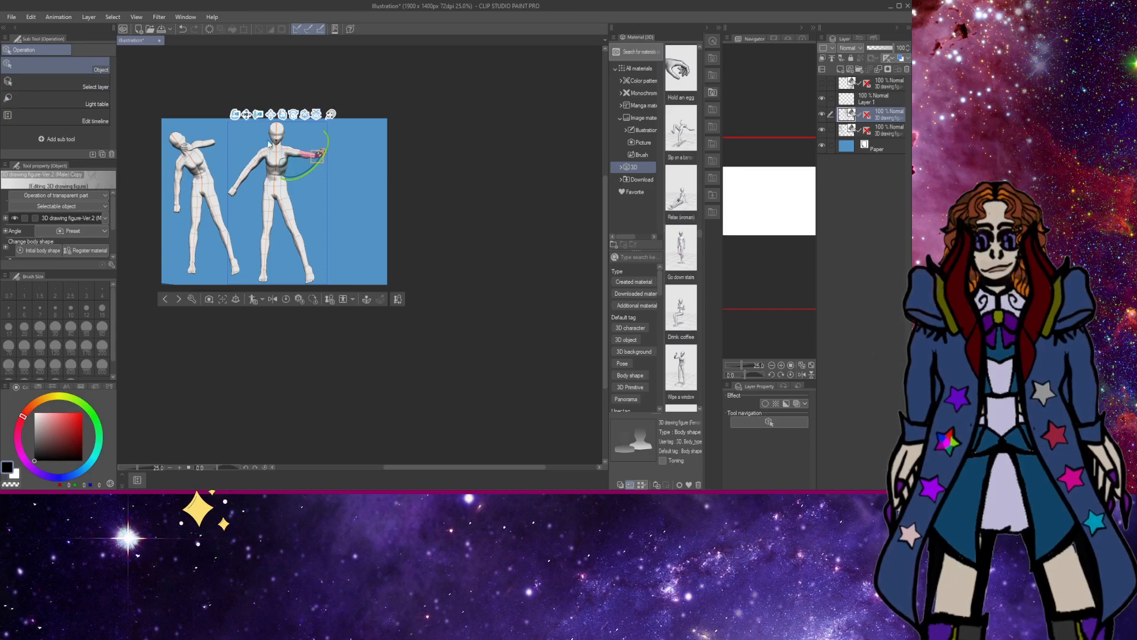
left_click_drag(306, 156, 300, 155)
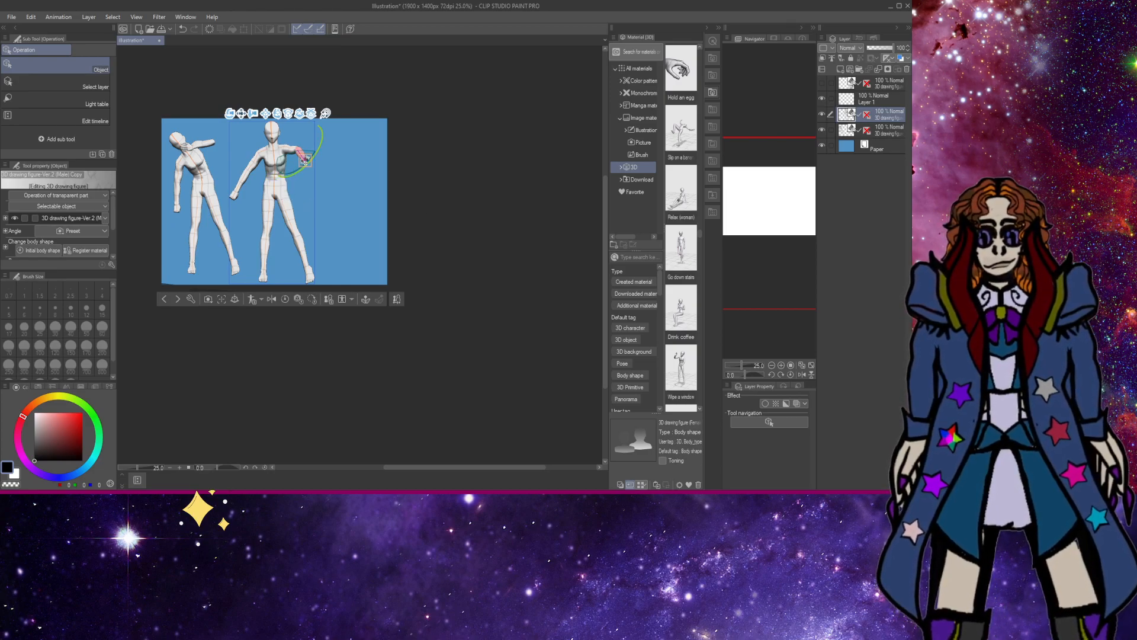
key("slash")
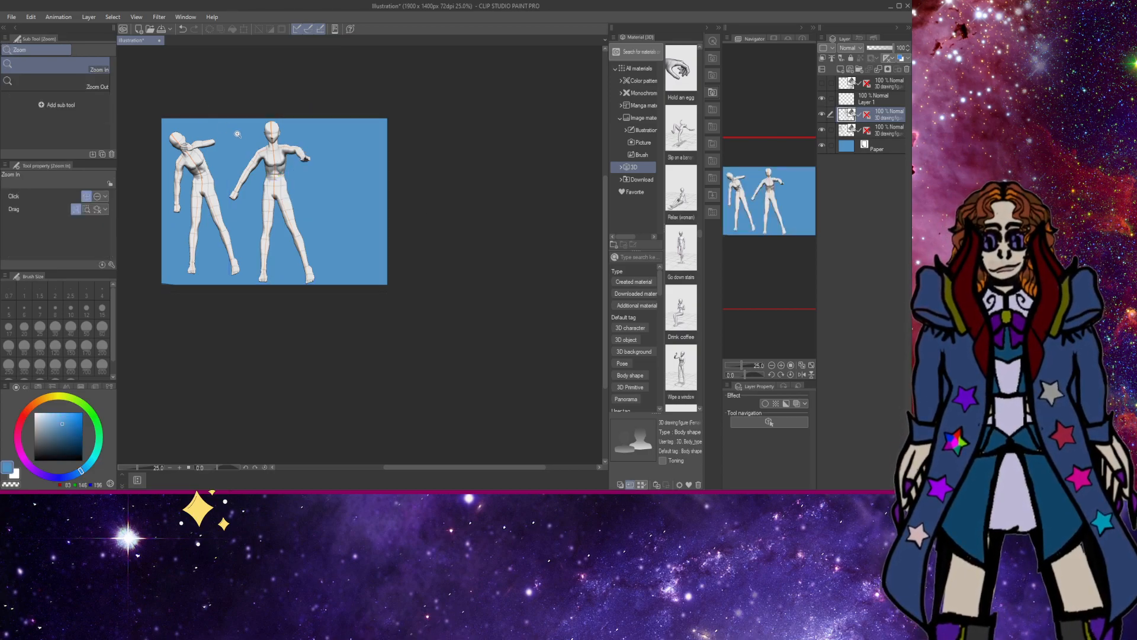
Turn the head of the standing figure at the center of the canvas and shift its upper torso sideways.
left_click(281, 152)
left_click(277, 132)
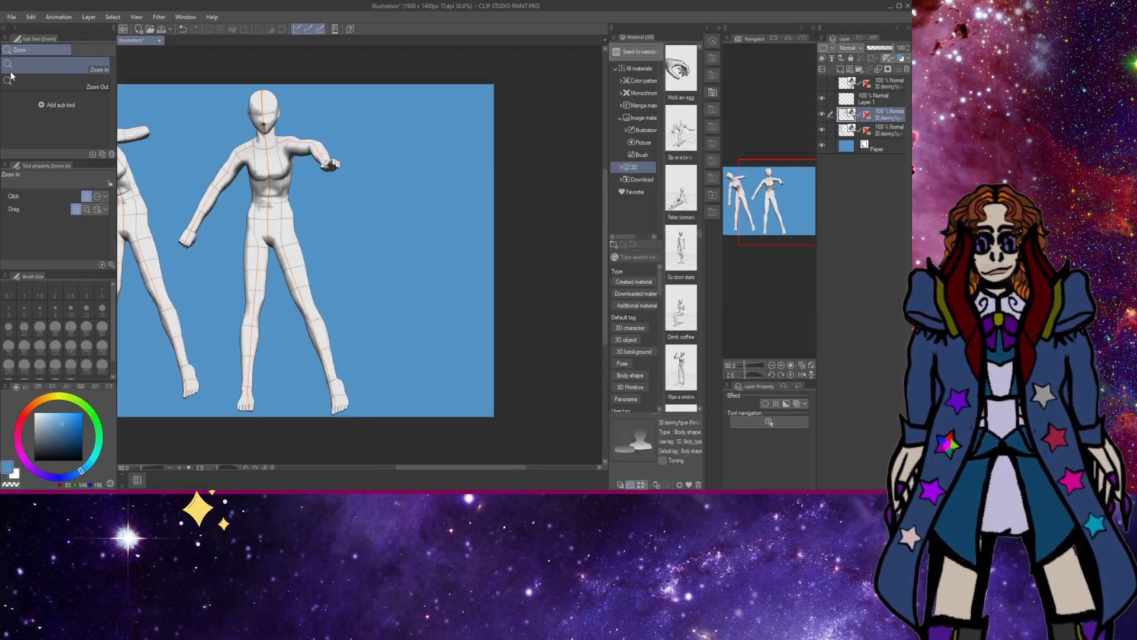
key("o")
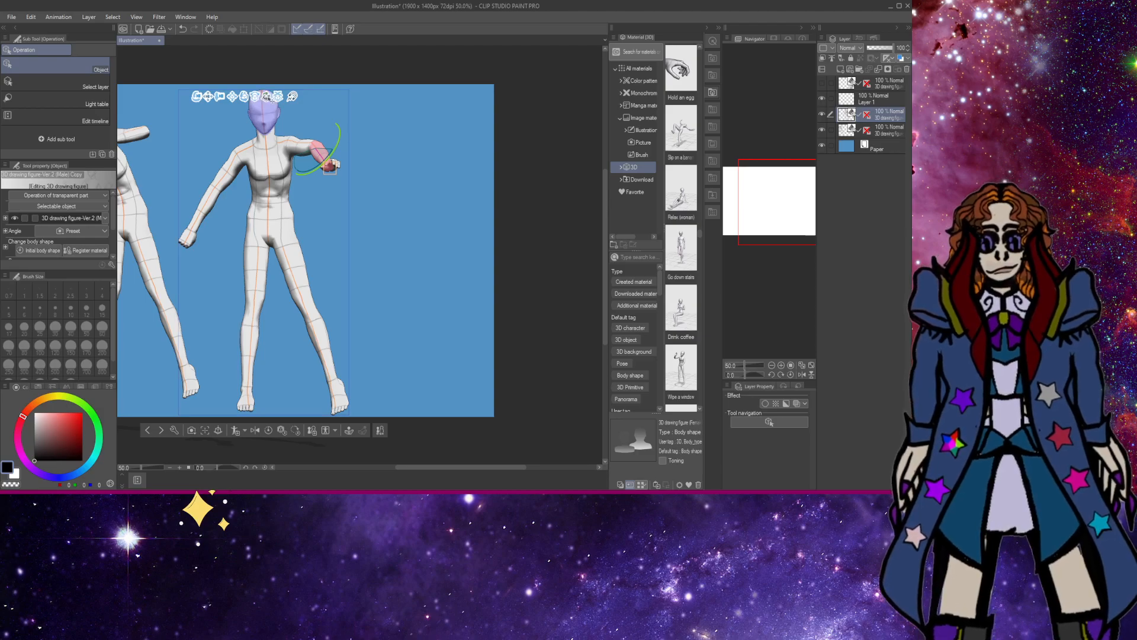
left_click(264, 118)
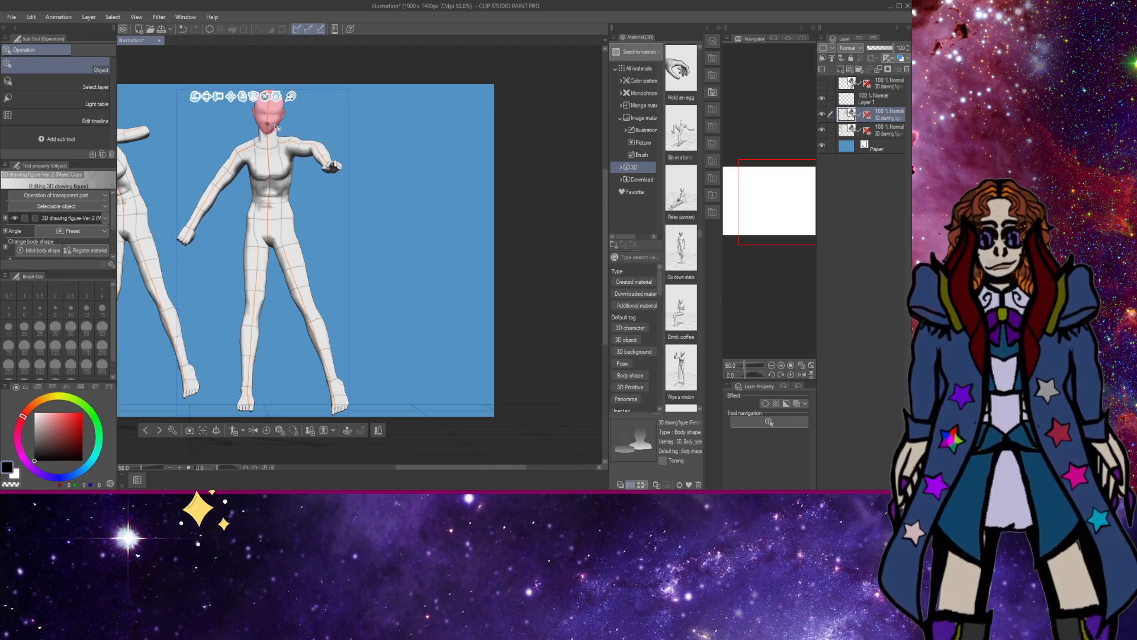
left_click_drag(265, 119, 251, 123)
left_click_drag(267, 169, 282, 172)
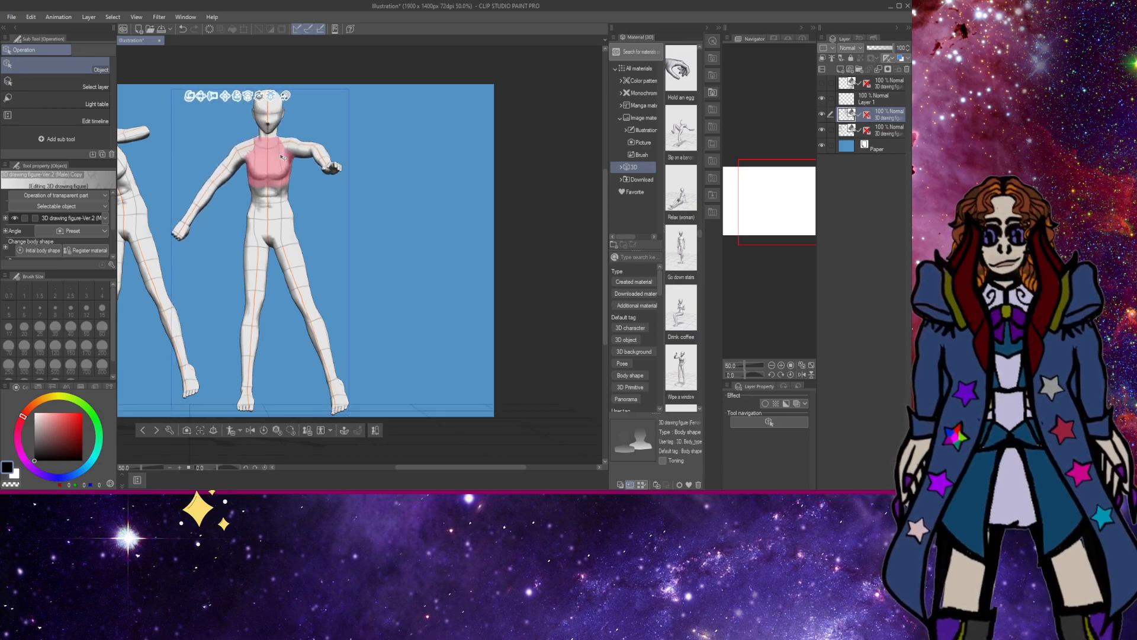
Bend the central figure's right arm and bring its forearm across the front of the waist.
left_click(332, 226)
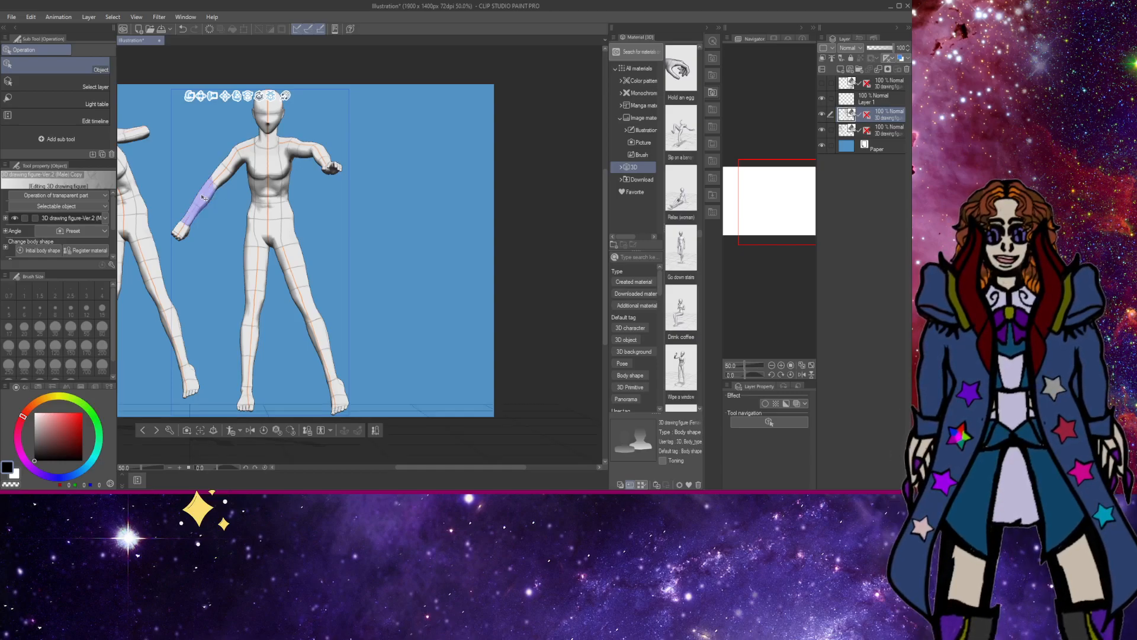
mouse_move(208, 195)
left_mouse_down()
mouse_move(219, 193)
mouse_move(217, 214)
mouse_move(221, 198)
left_mouse_up()
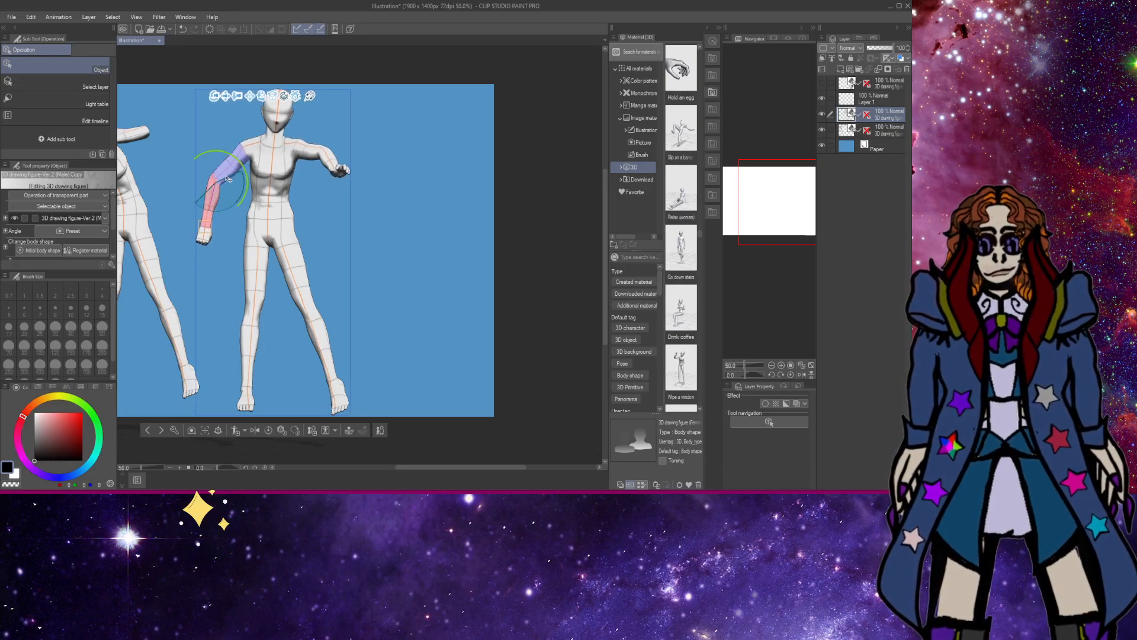
left_click_drag(244, 156, 338, 173)
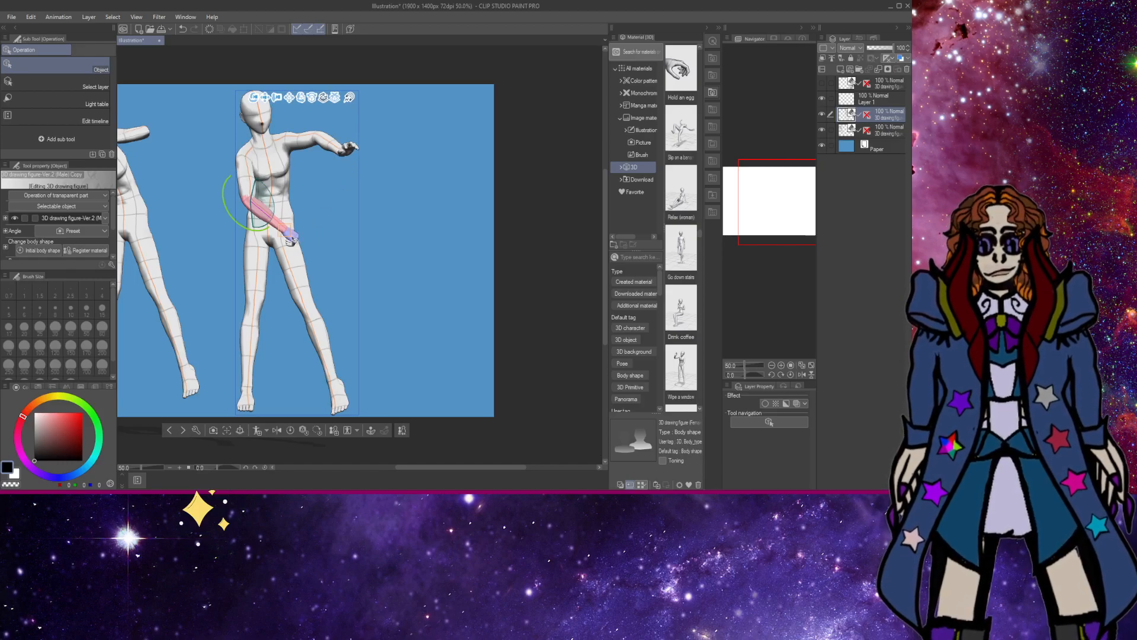
left_click(294, 237)
left_click_drag(300, 236, 286, 187)
left_click(302, 230)
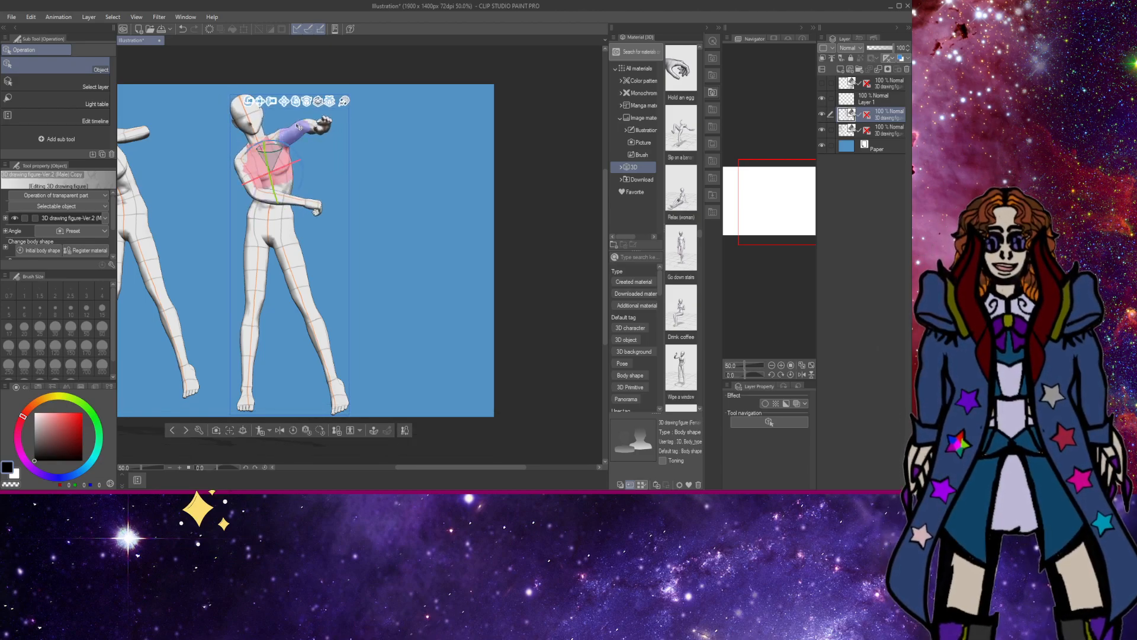
Lower the central figure's outstretched left arm toward the other hand and adjust the right hand at the wrist.
left_click_drag(299, 129, 317, 157)
left_click(318, 207)
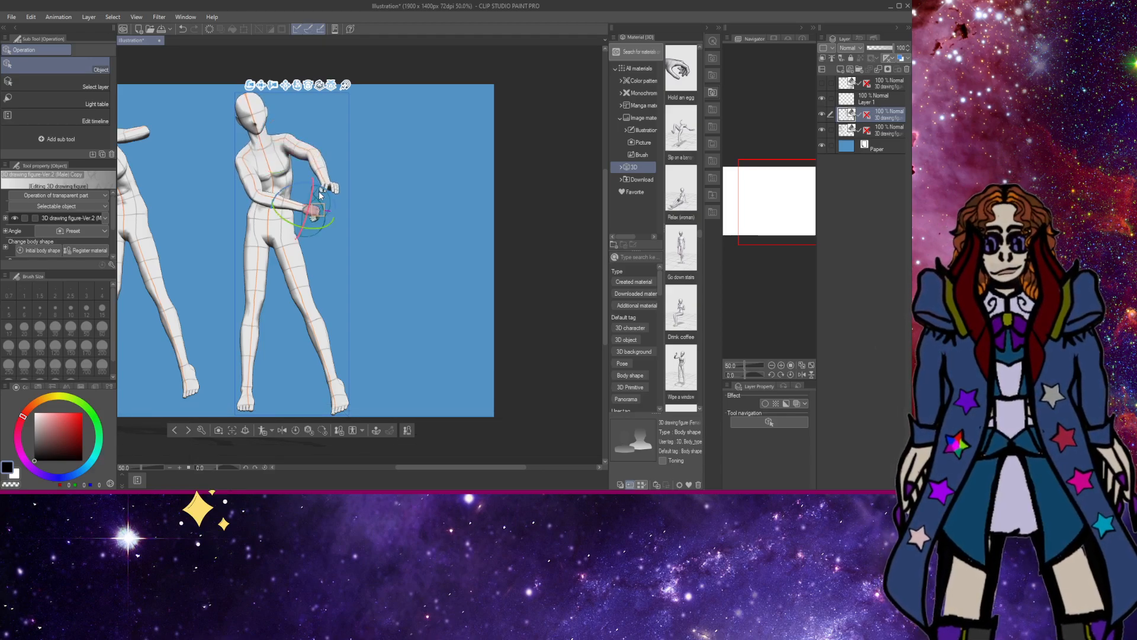
left_click_drag(318, 206, 318, 169)
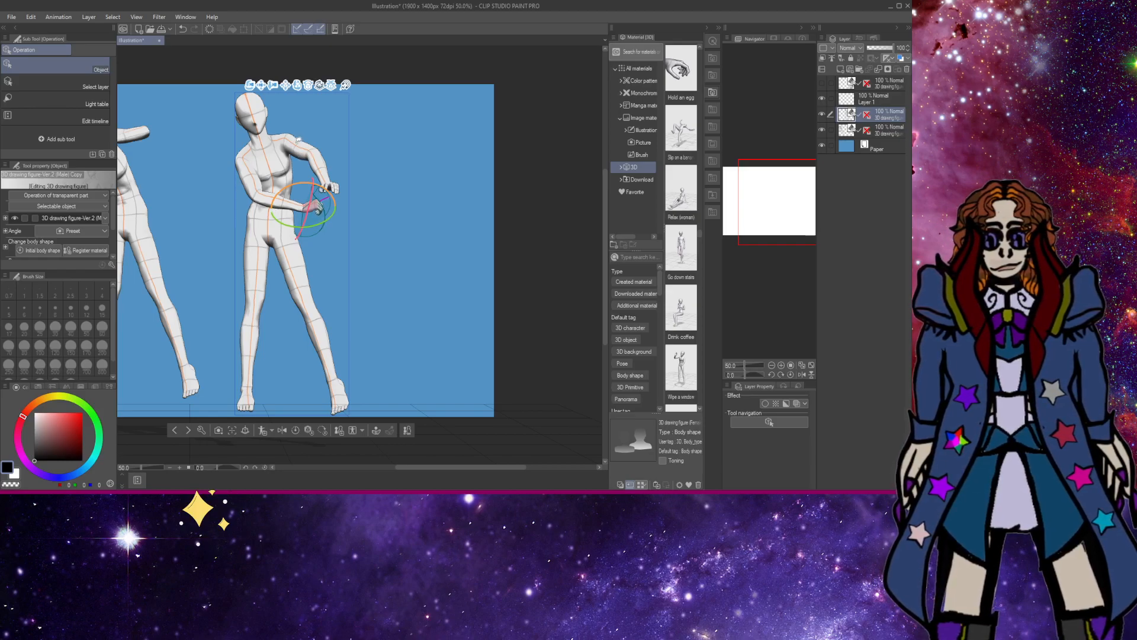
Adjust the central figure's torso lean and nudge its pelvis slightly behind the crossed forearm.
left_click(288, 208)
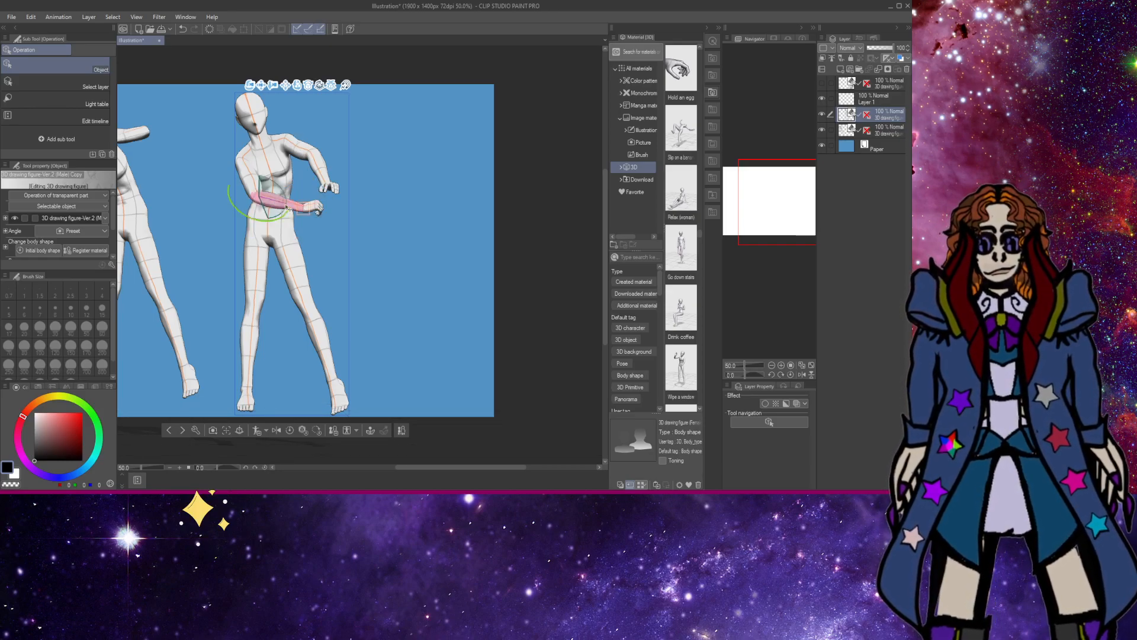
left_click(285, 193)
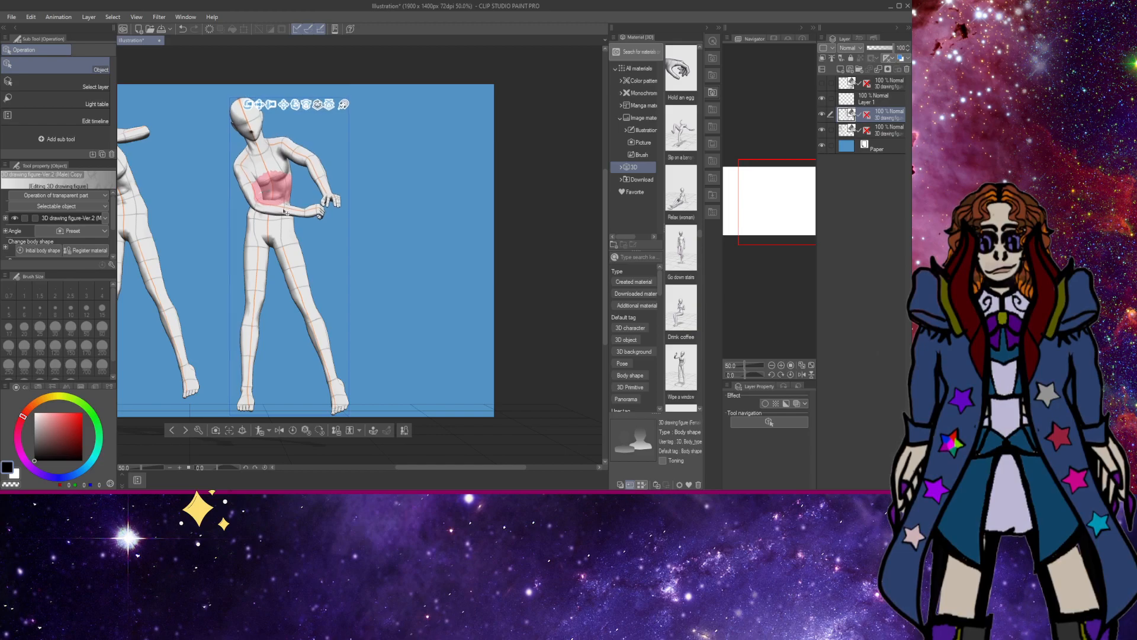
left_click_drag(285, 193, 284, 204)
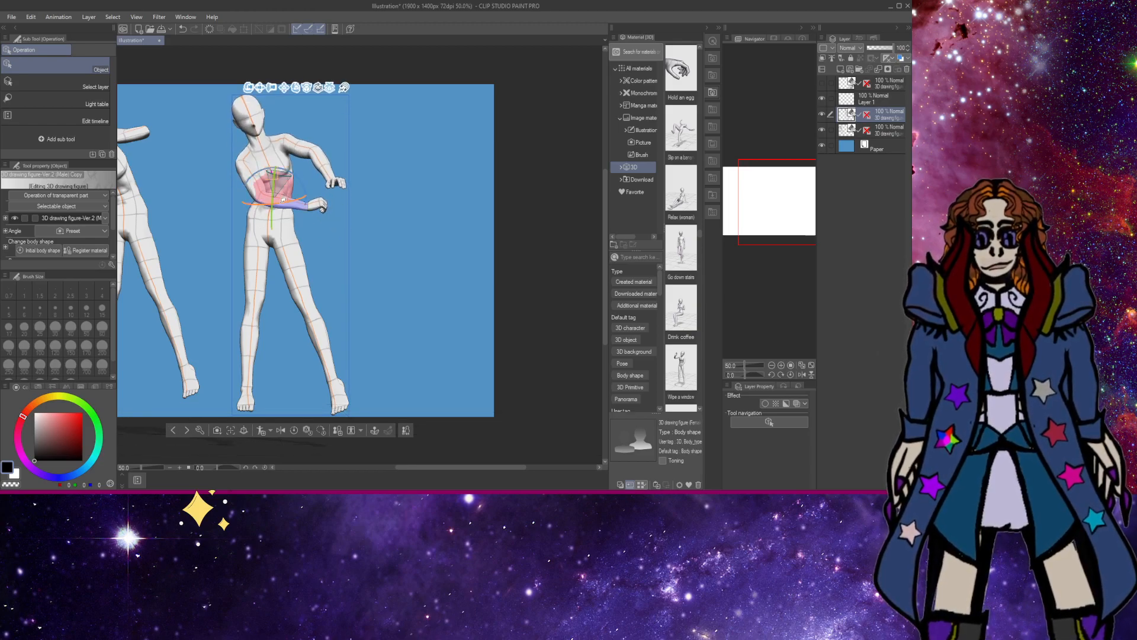
left_click(283, 206)
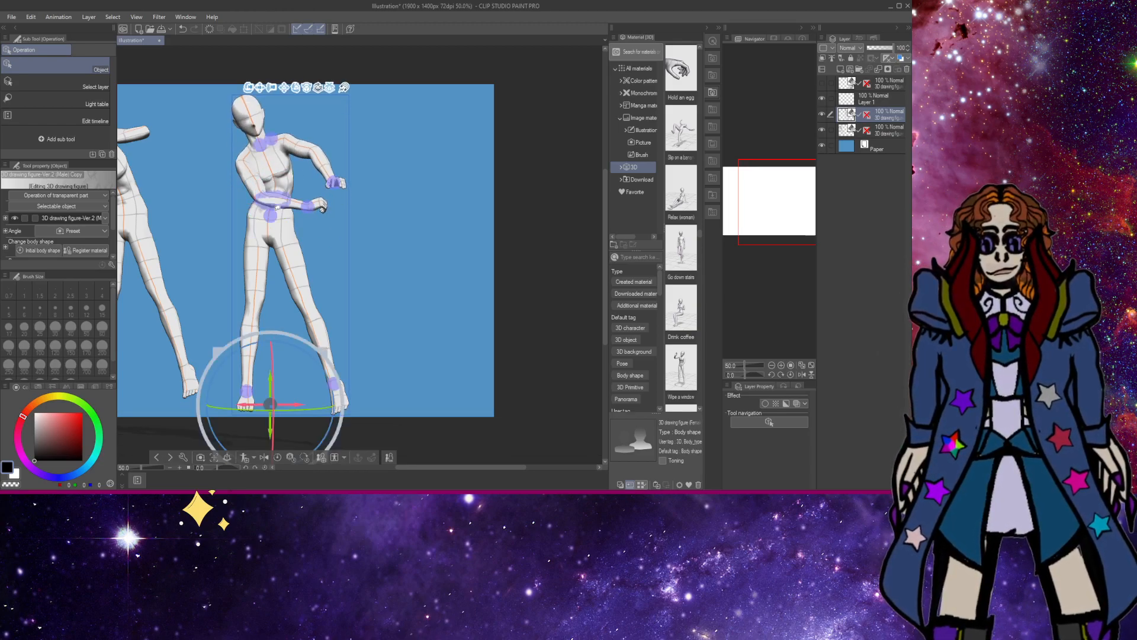
mouse_move(272, 217)
left_mouse_down()
mouse_move(273, 189)
mouse_move(270, 215)
left_mouse_up()
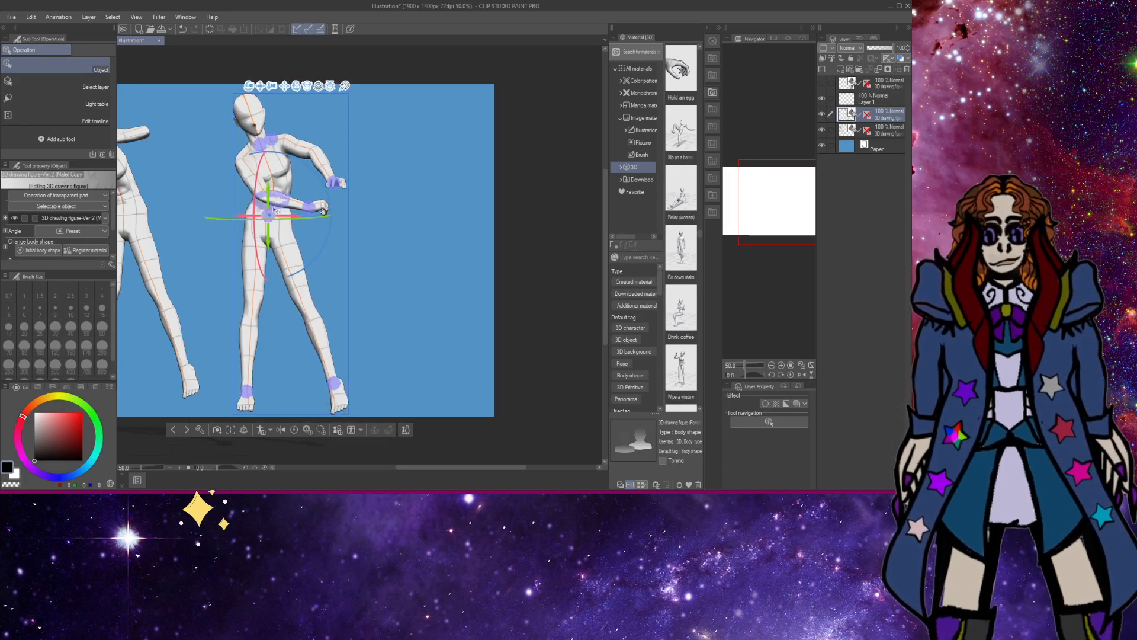
left_click(281, 202)
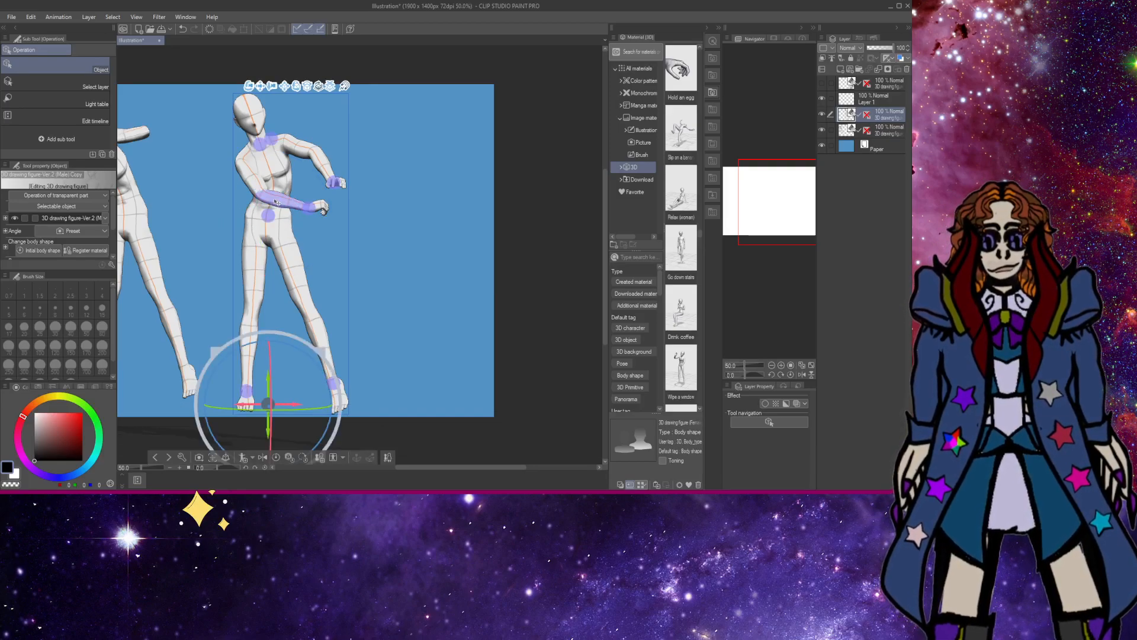
Pull the figure's crossed right forearm back toward the hip and straighten the torso and head upright.
left_click(276, 206)
left_click_drag(277, 204, 244, 202)
left_click_drag(242, 138, 271, 101)
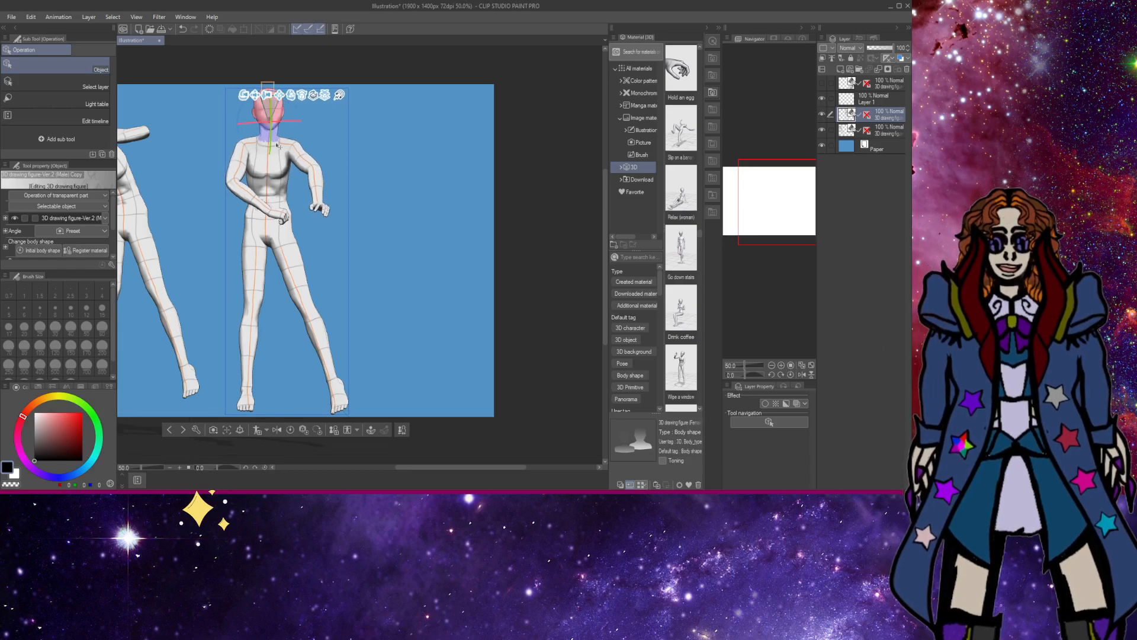
Rotate the figure's right hand and draw the left arm inward so both hands meet in front of the waist.
left_click(273, 220)
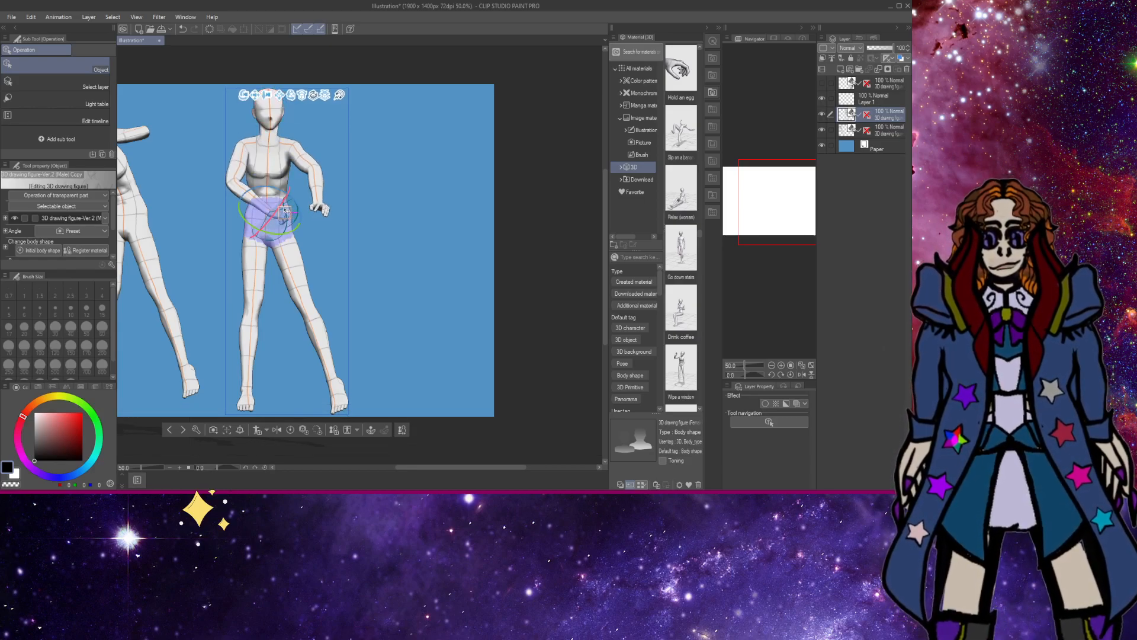
left_click_drag(284, 212, 272, 278)
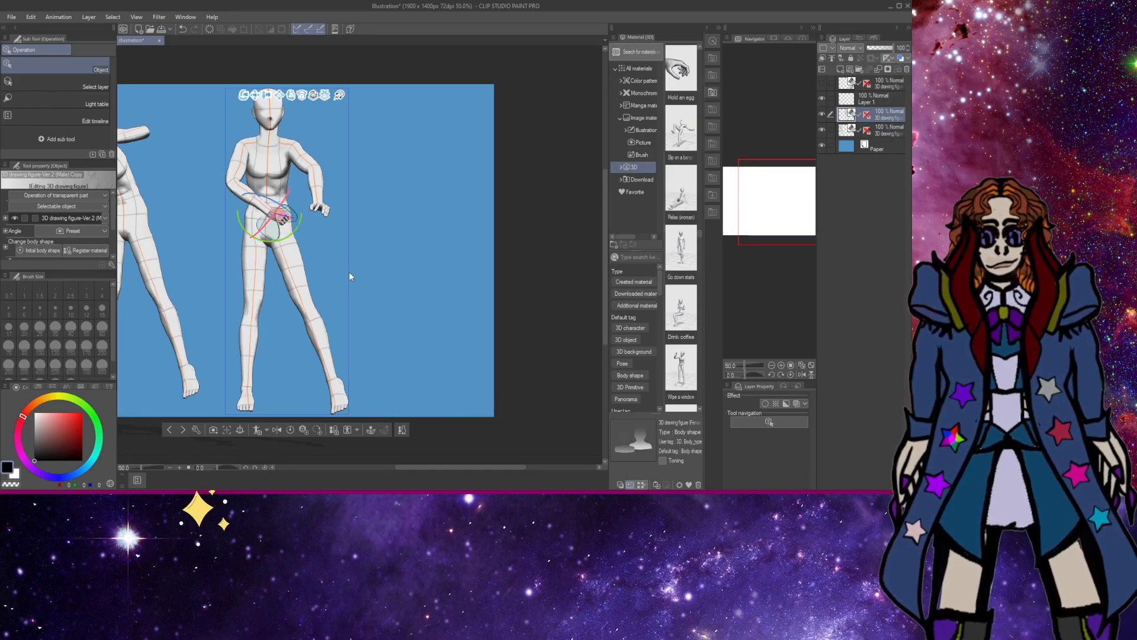
left_click(340, 237)
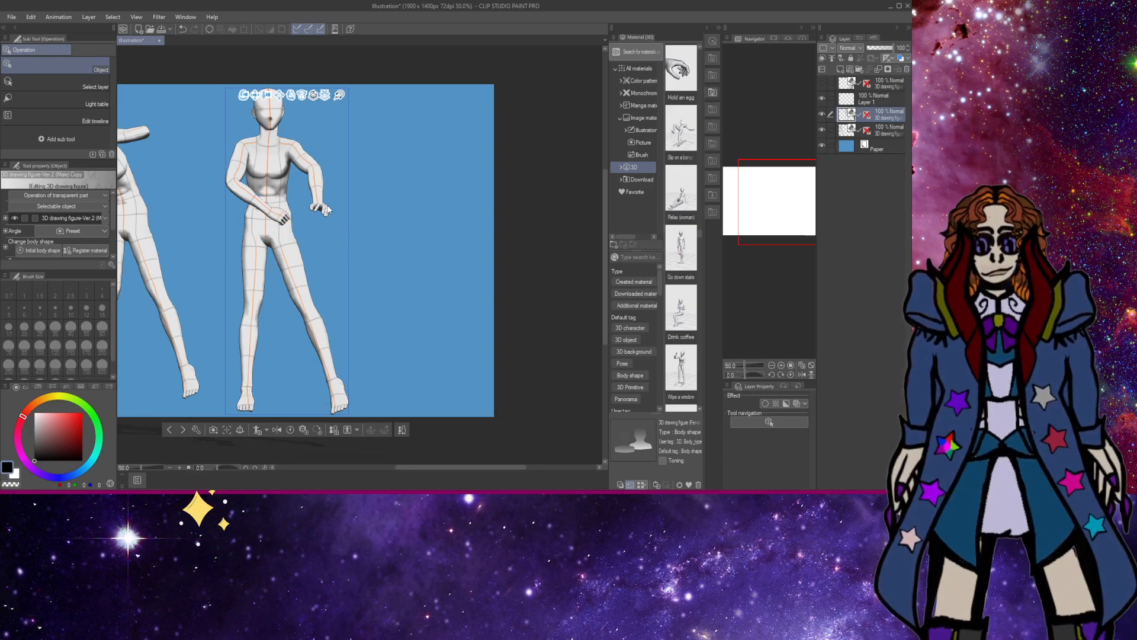
left_click_drag(326, 206, 304, 172)
left_click(270, 209)
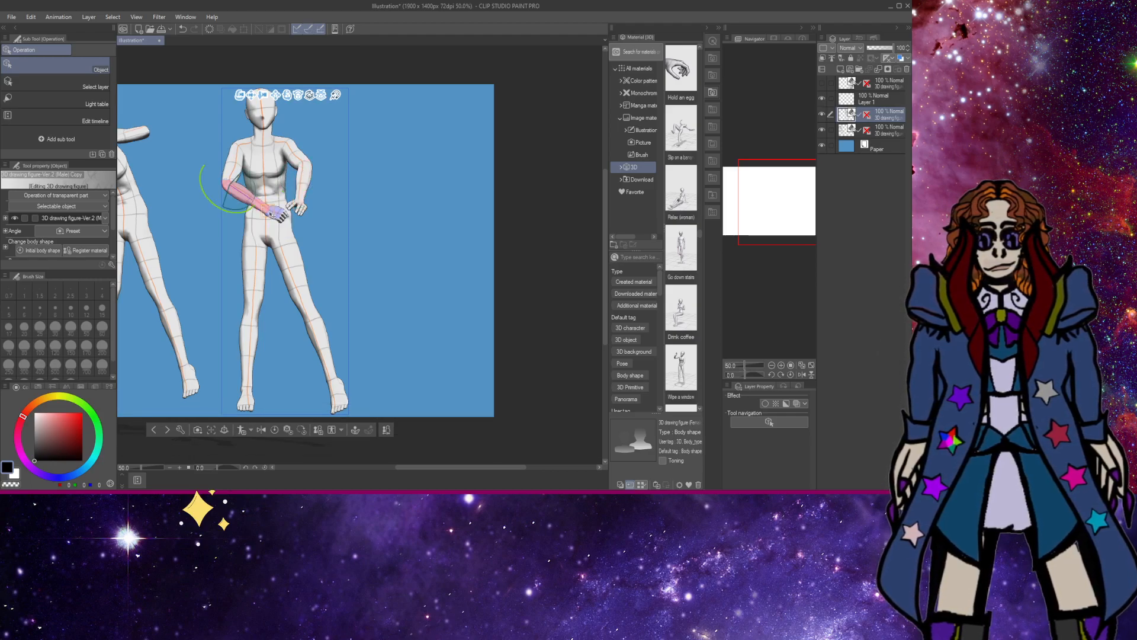
left_click_drag(272, 214, 299, 232)
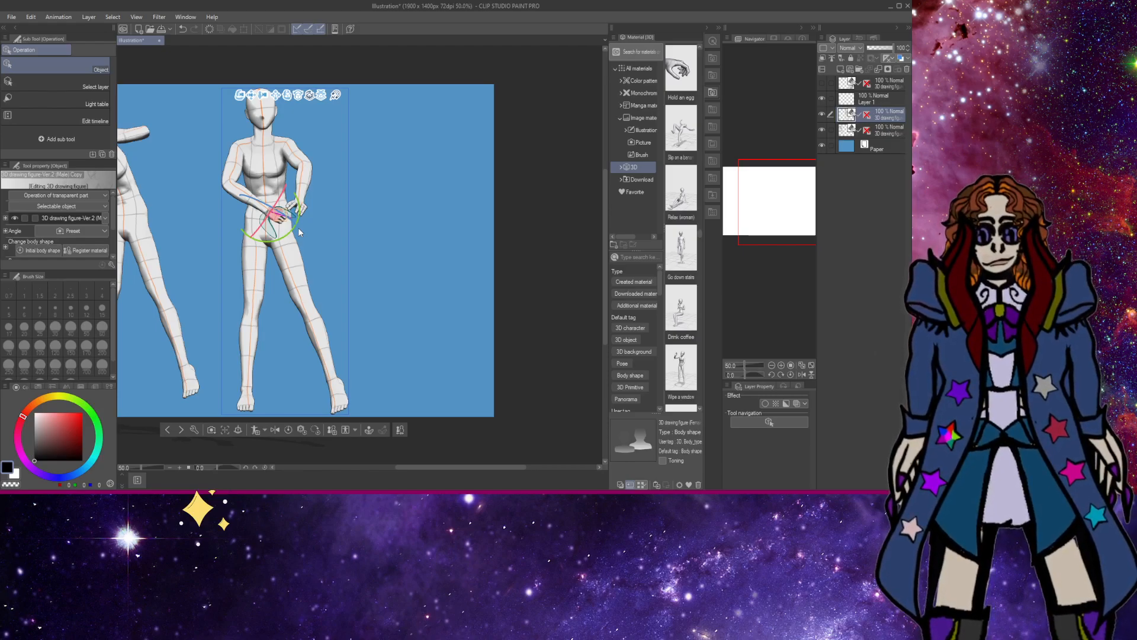
Save the illustration under the file name -postubg.
left_click(162, 30)
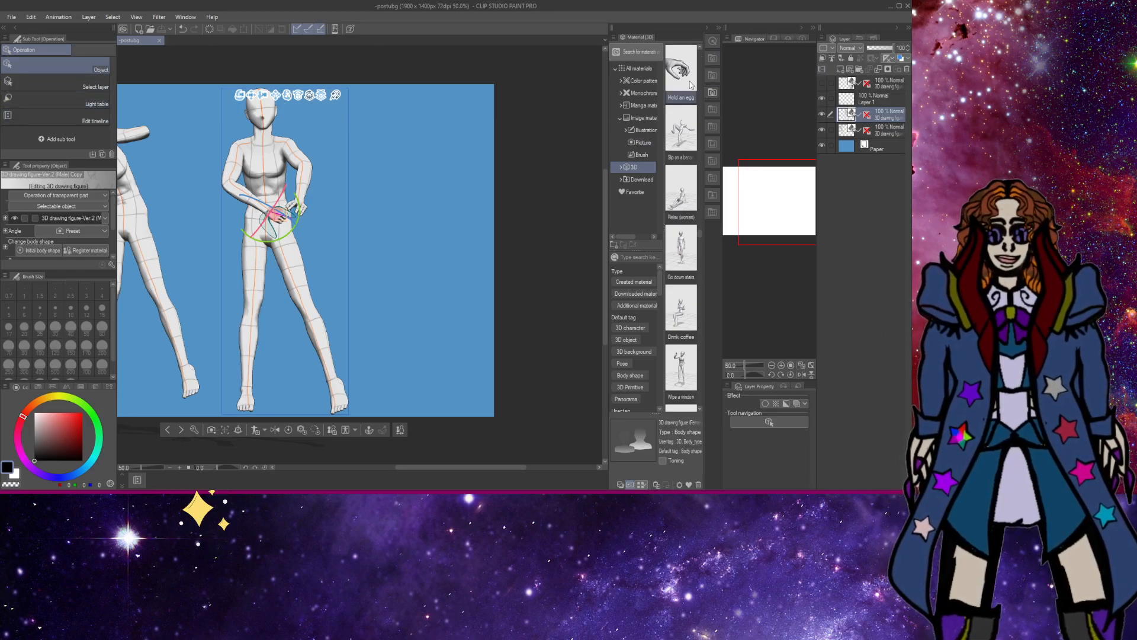
Widen the material list and look through the 3D pose materials for a suitable ready-made pose.
left_click_drag(663, 131, 643, 161)
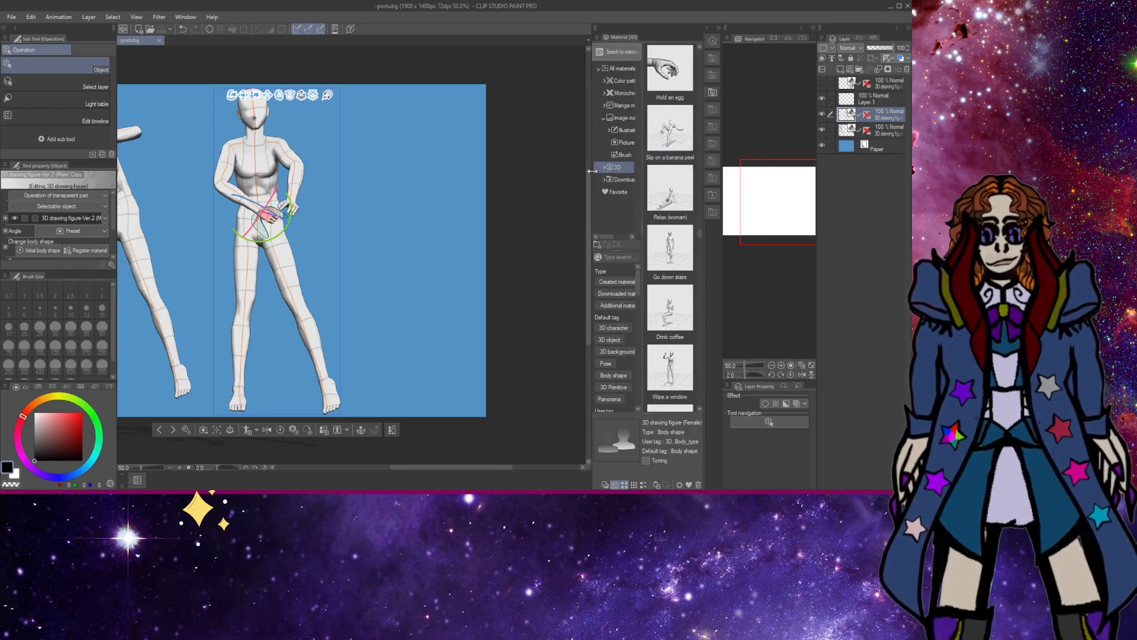
left_click_drag(591, 171, 574, 171)
scroll(659, 195, "down", 3)
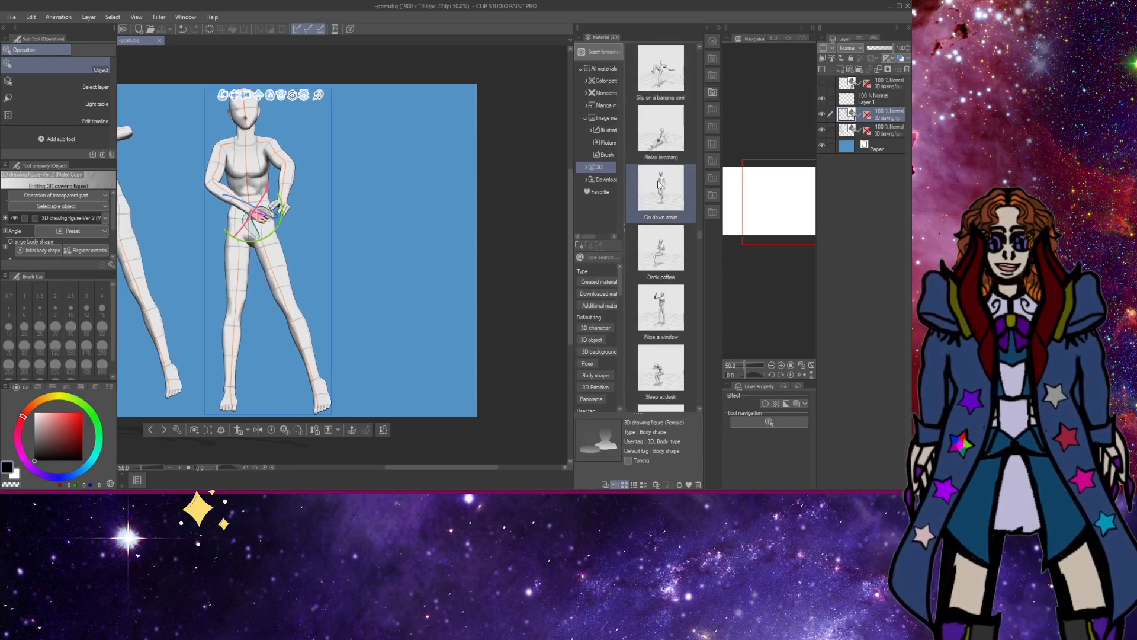
scroll(657, 225, "down", 6)
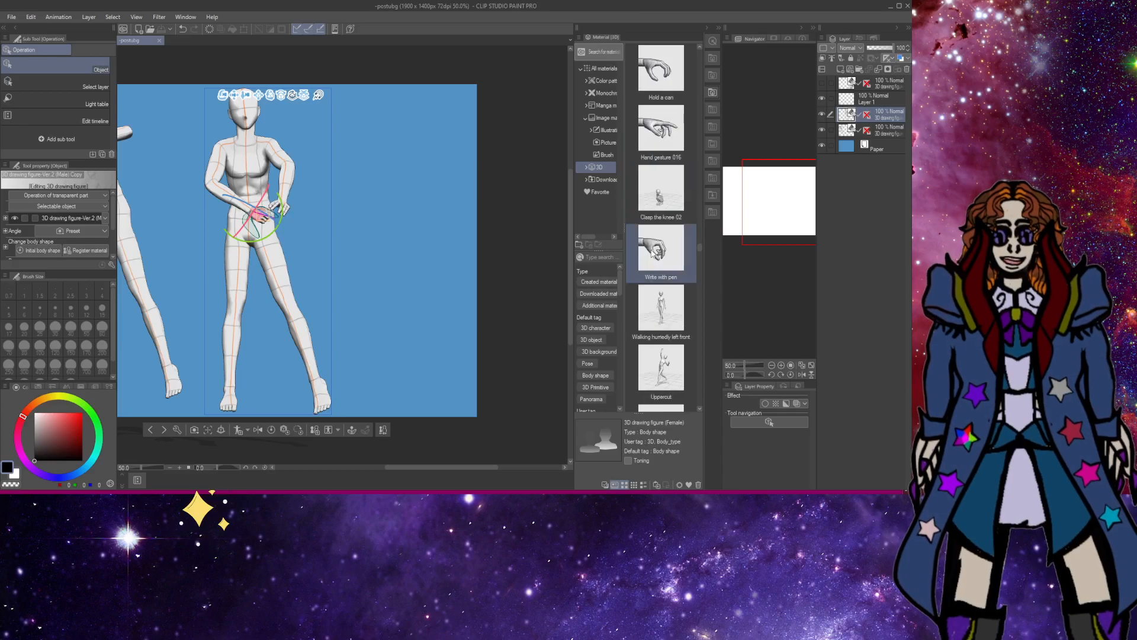
scroll(653, 253, "down", 1)
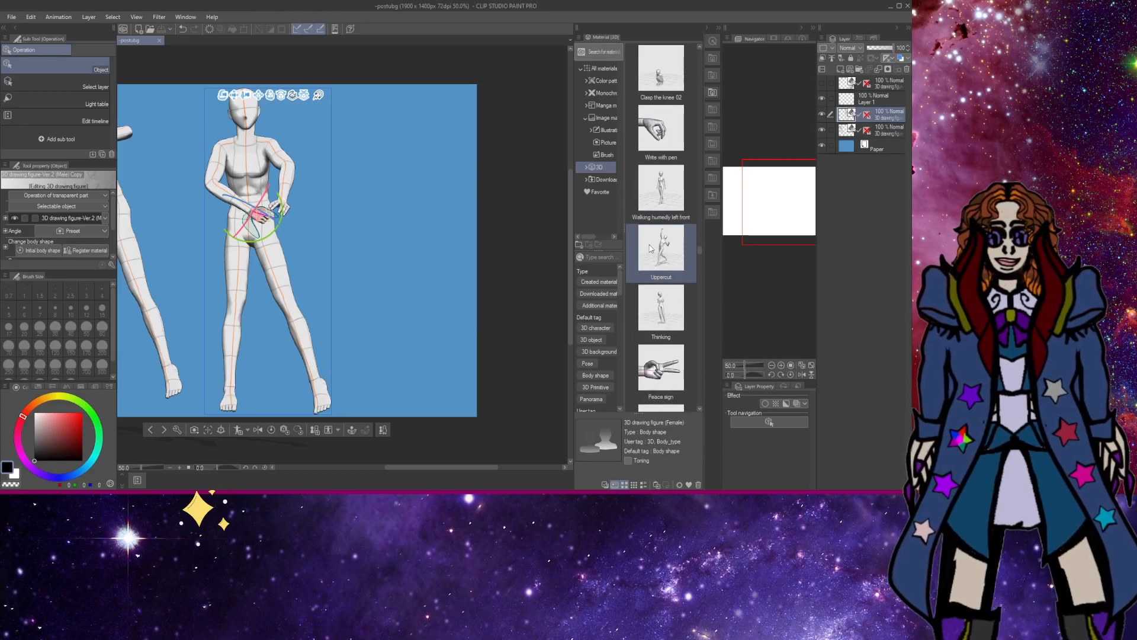
scroll(675, 225, "down", 4)
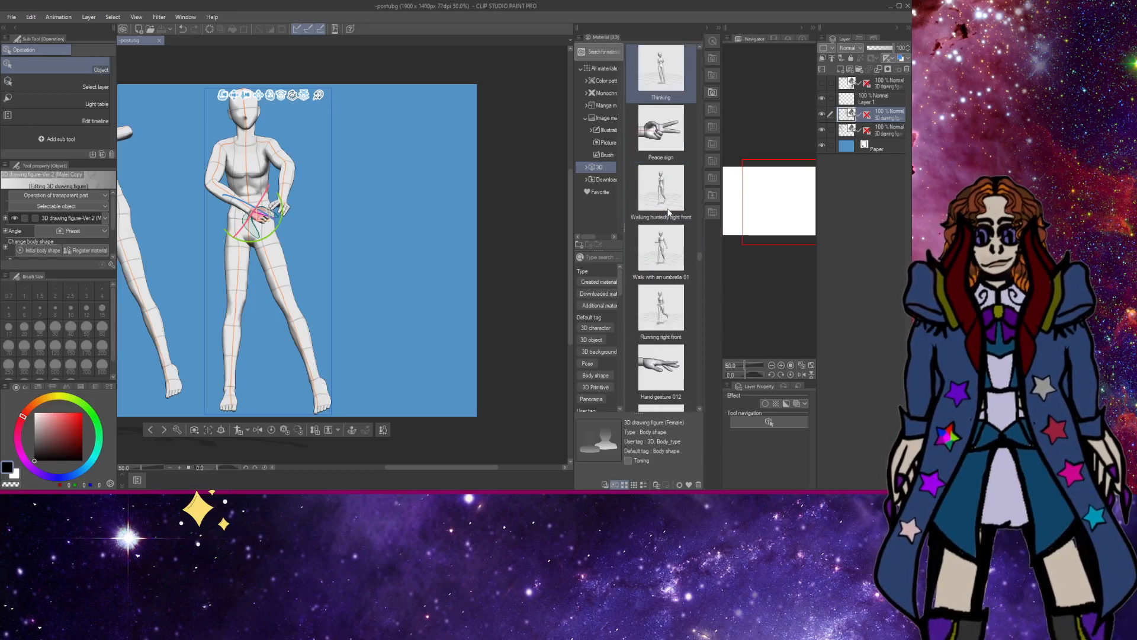
scroll(668, 212, "down", 5)
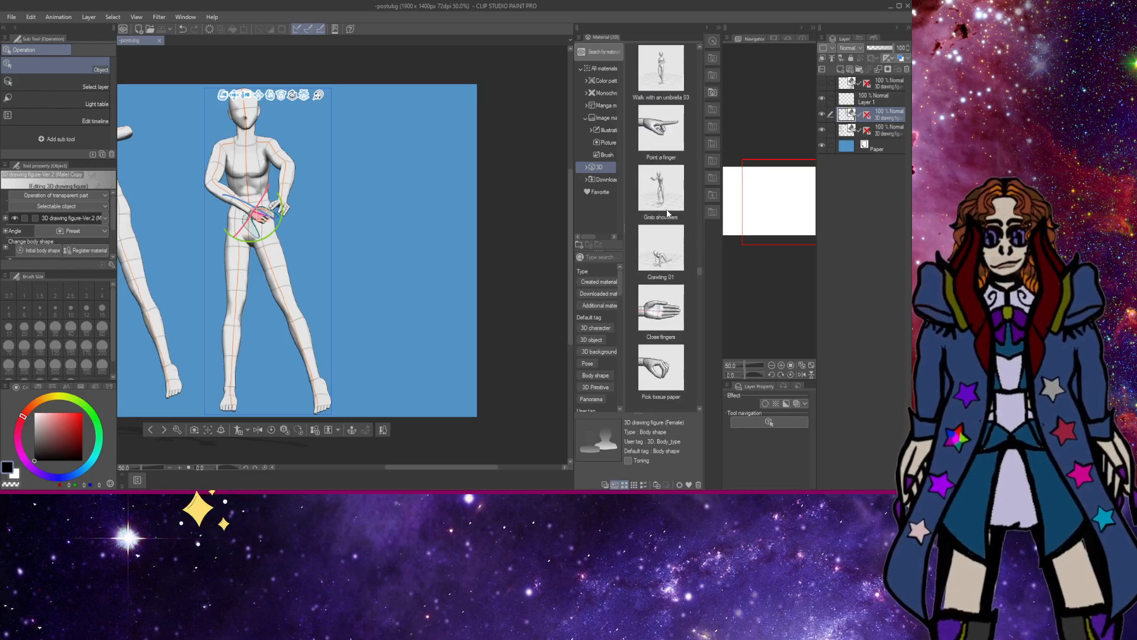
scroll(667, 213, "down", 6)
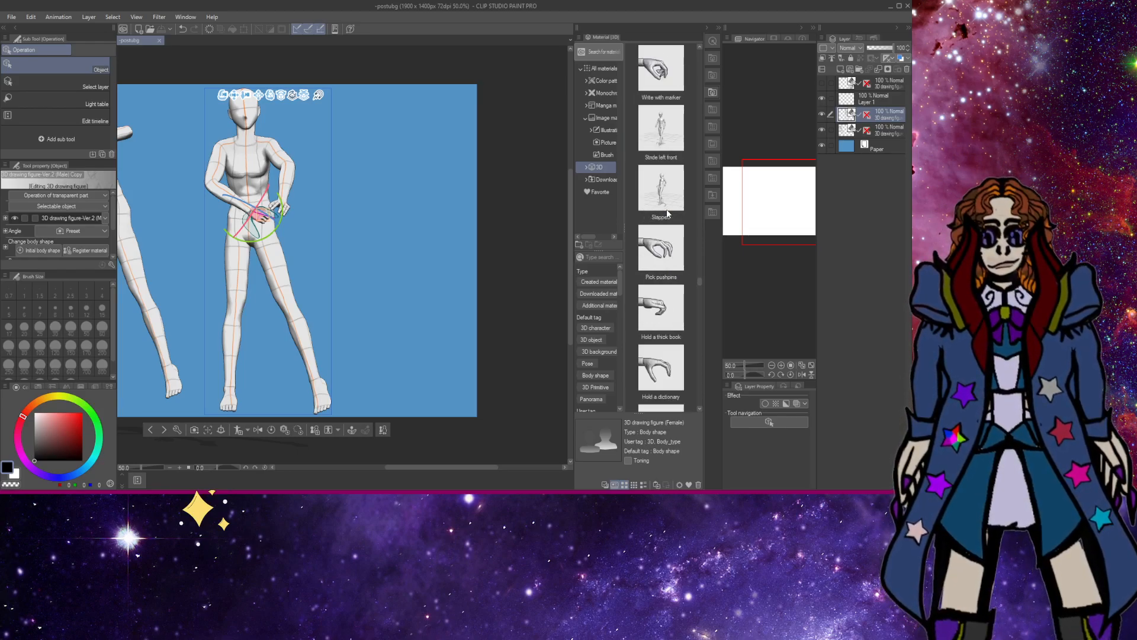
scroll(667, 213, "down", 4)
scroll(668, 212, "down", 6)
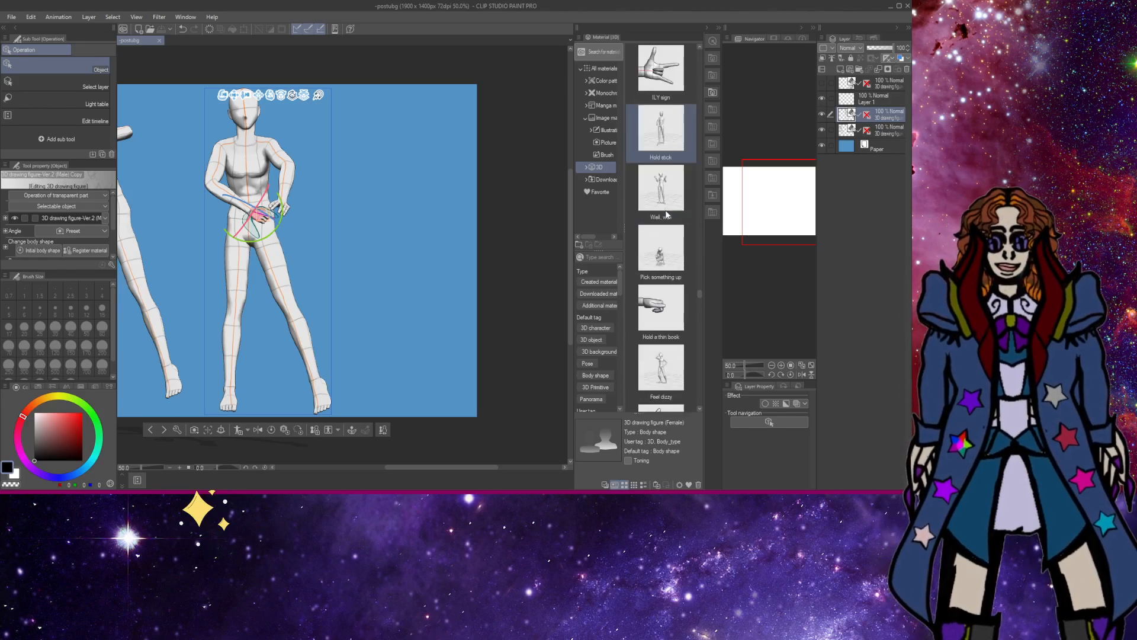
scroll(666, 213, "down", 6)
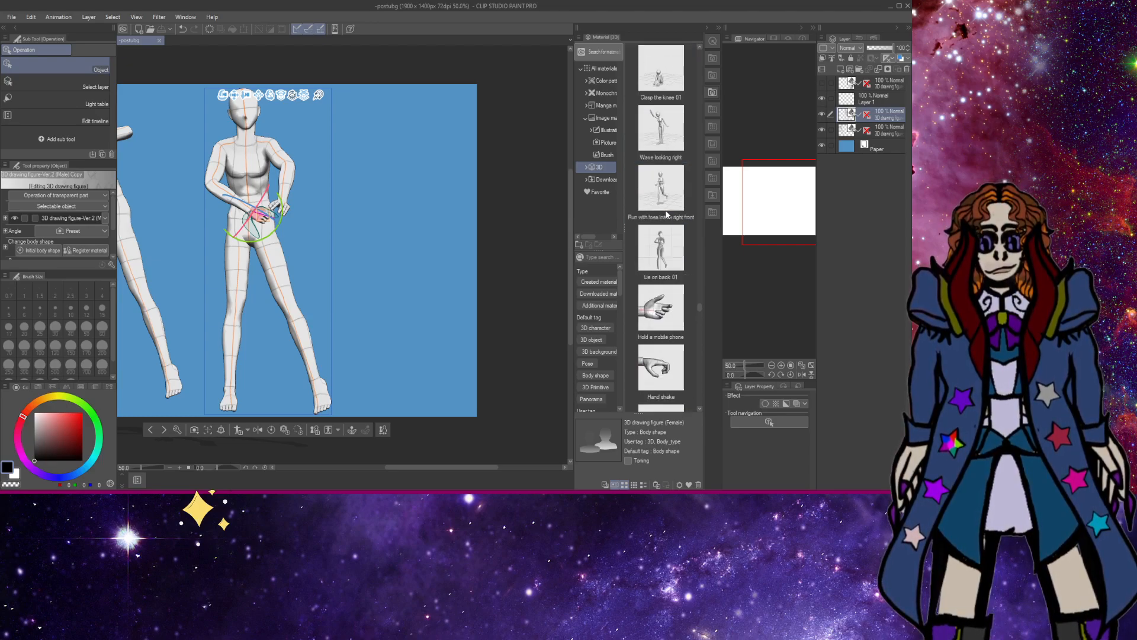
scroll(666, 213, "down", 6)
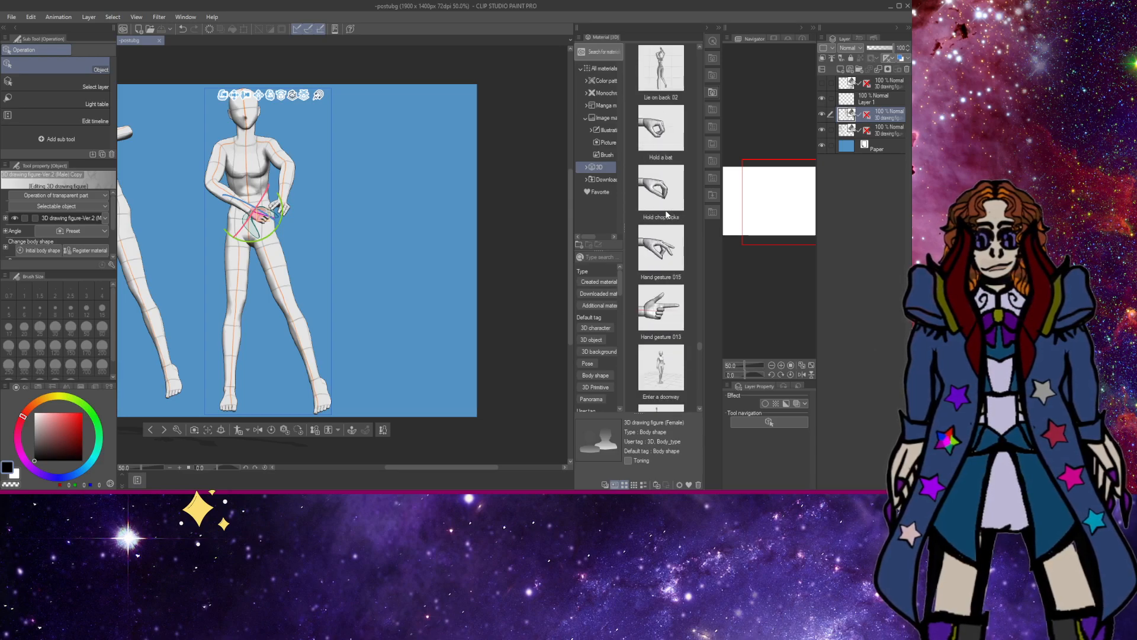
scroll(666, 214, "down", 6)
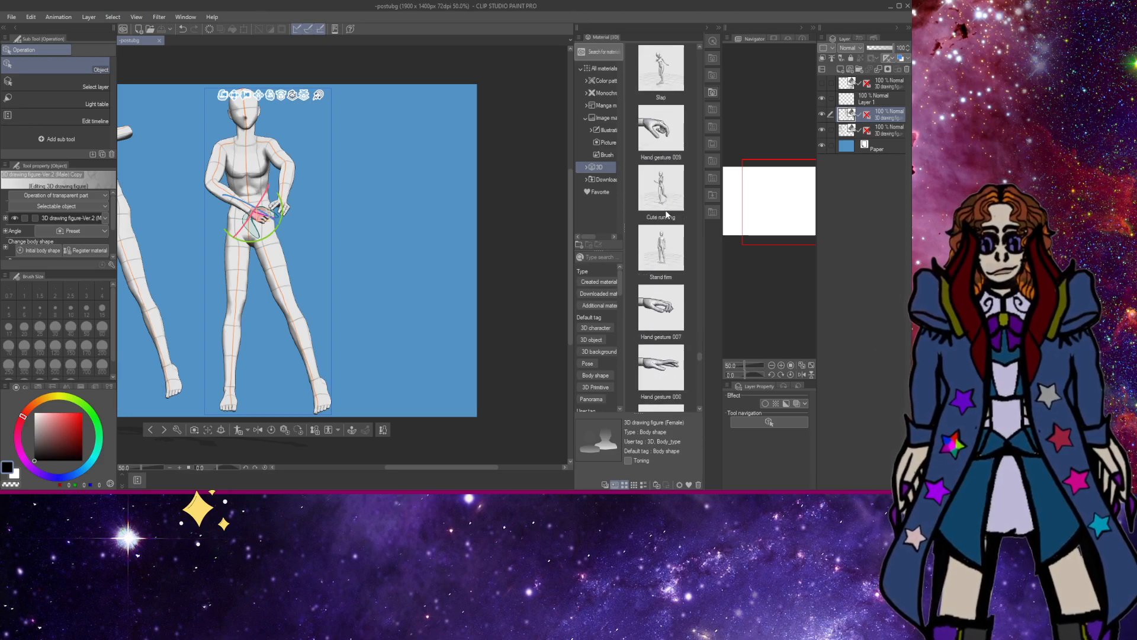
scroll(664, 249, "down", 2)
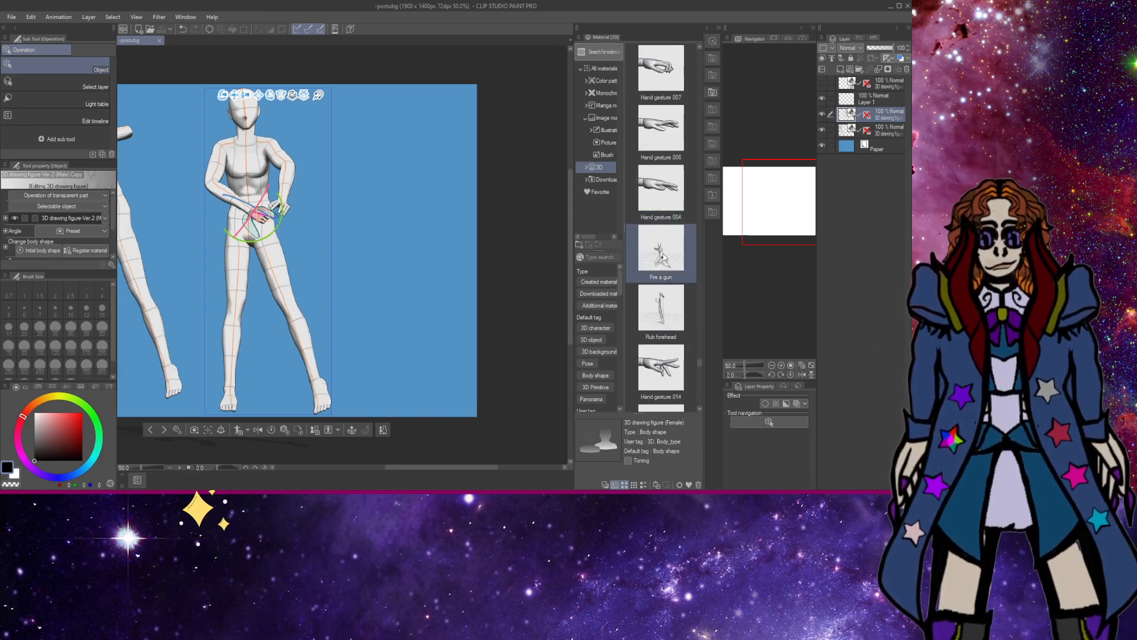
scroll(653, 277, "down", 4)
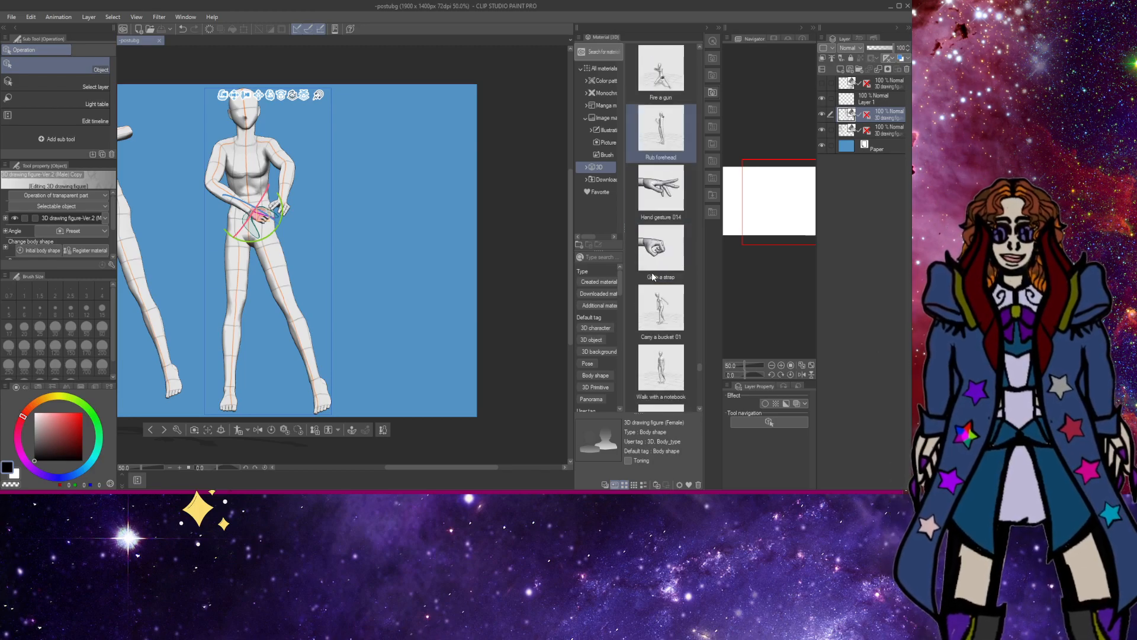
scroll(653, 277, "down", 5)
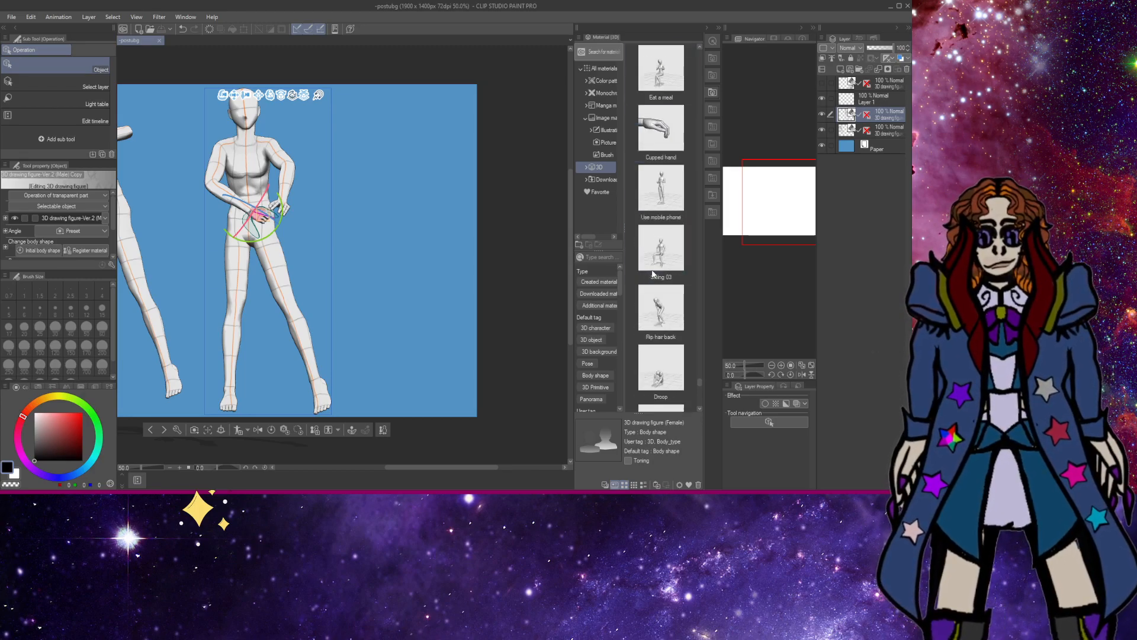
scroll(654, 272, "down", 5)
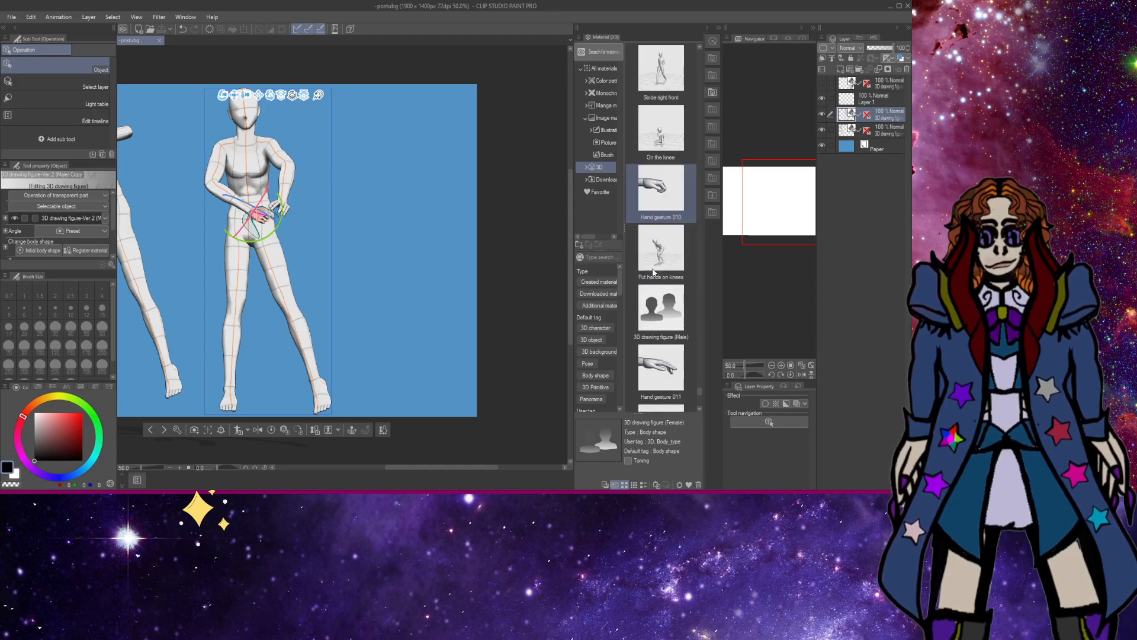
left_click(648, 207)
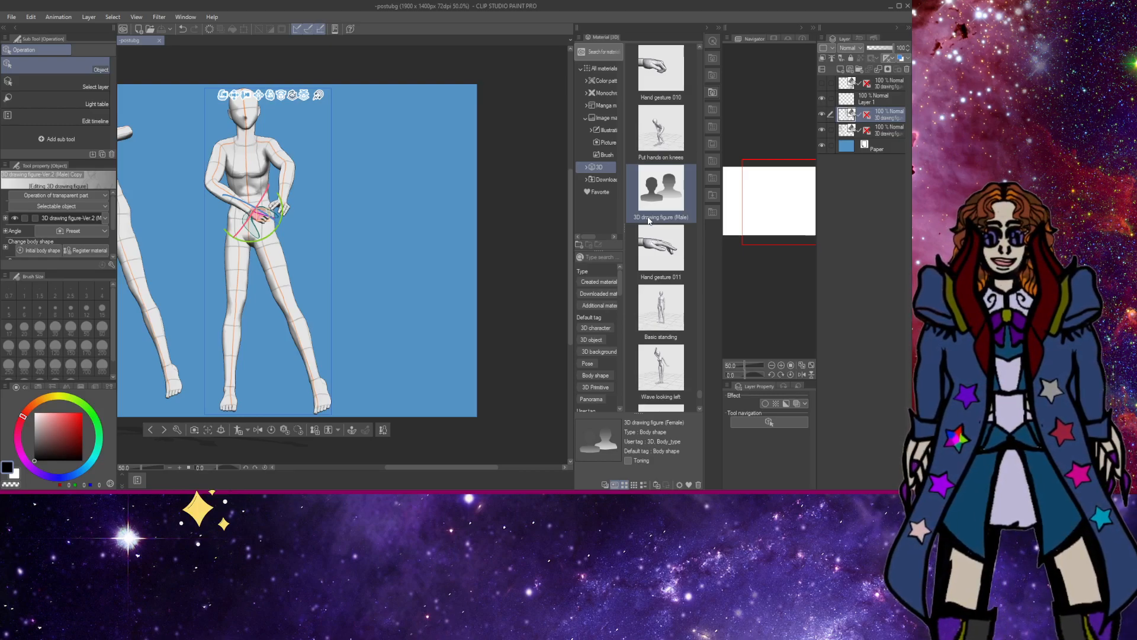
Open the GSM illustration and bring both rows of outlined figures fully into view.
left_click(149, 30)
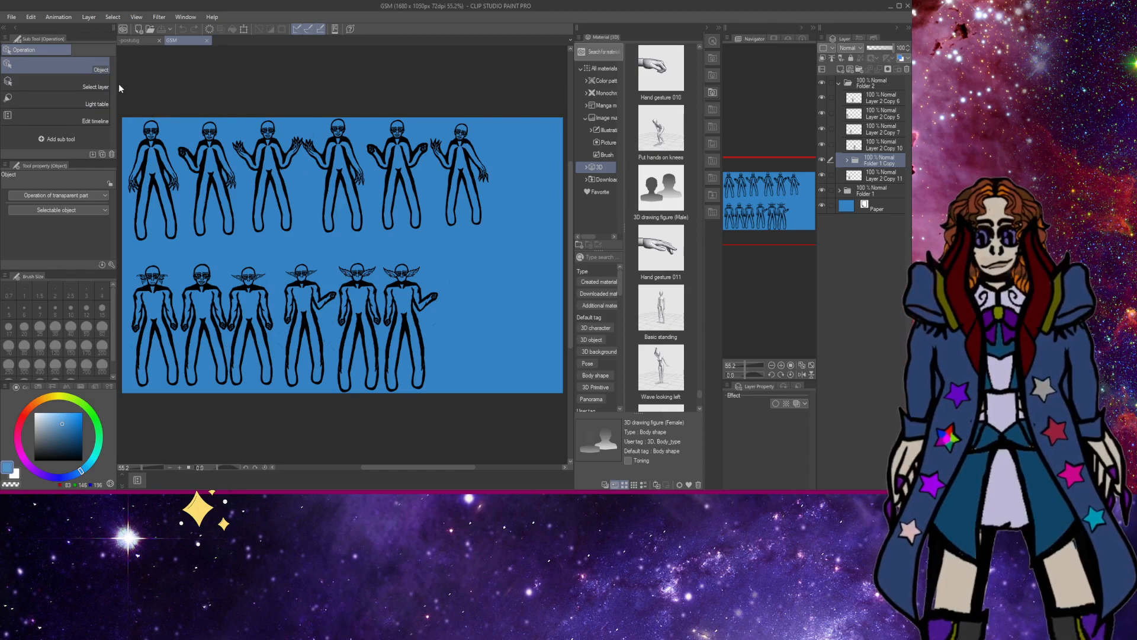
key("h")
left_click_drag(189, 132, 193, 124)
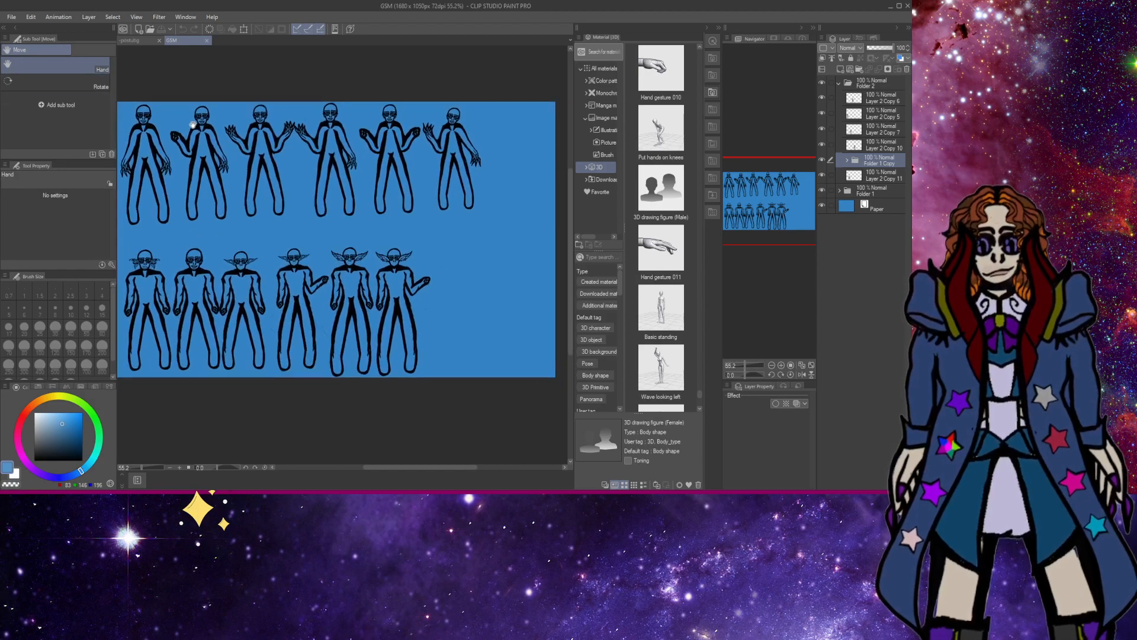
scroll(192, 124, "down", 5)
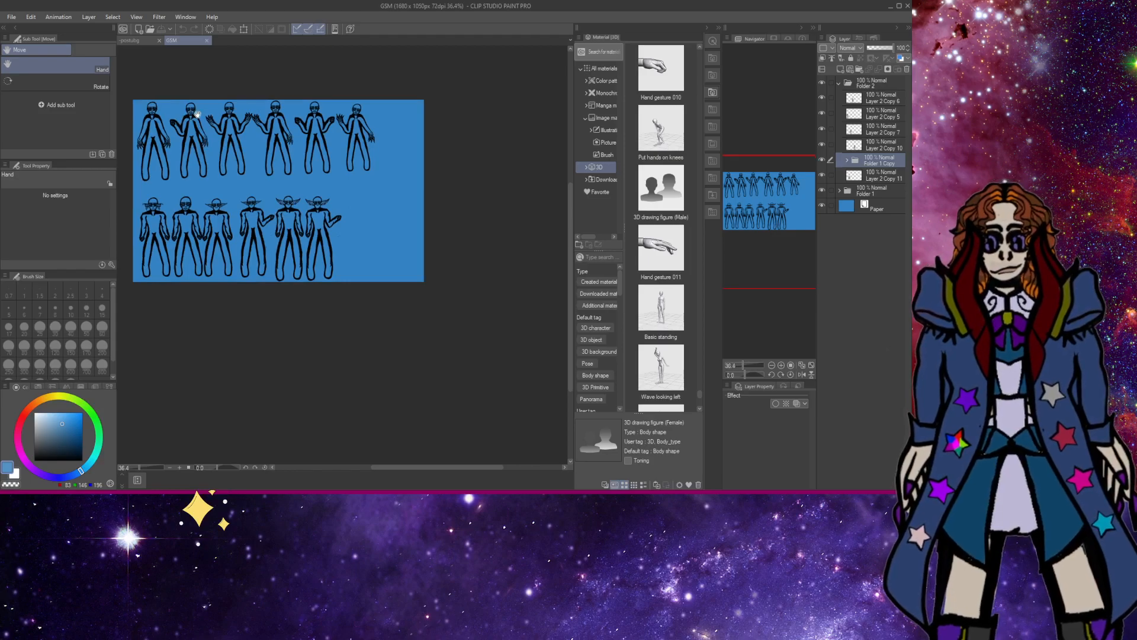
left_click_drag(265, 173, 252, 189)
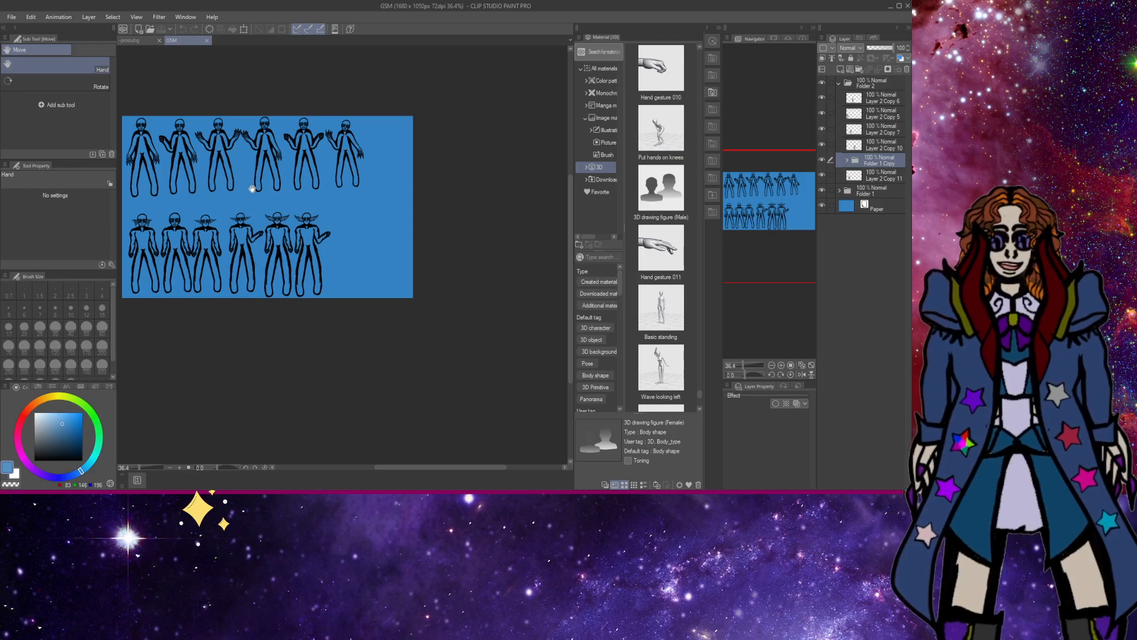
Compare the two posed 3D figures in the -postubg document with the outlined figures in GSM.
left_click(133, 41)
scroll(207, 144, "down", 2)
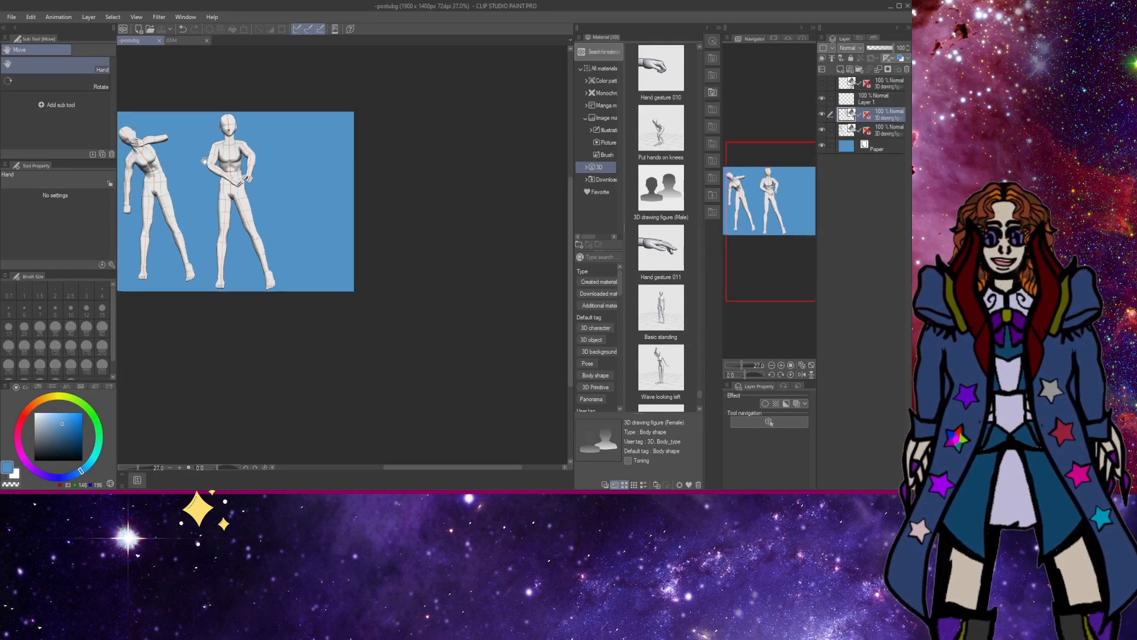
left_click_drag(204, 161, 229, 159)
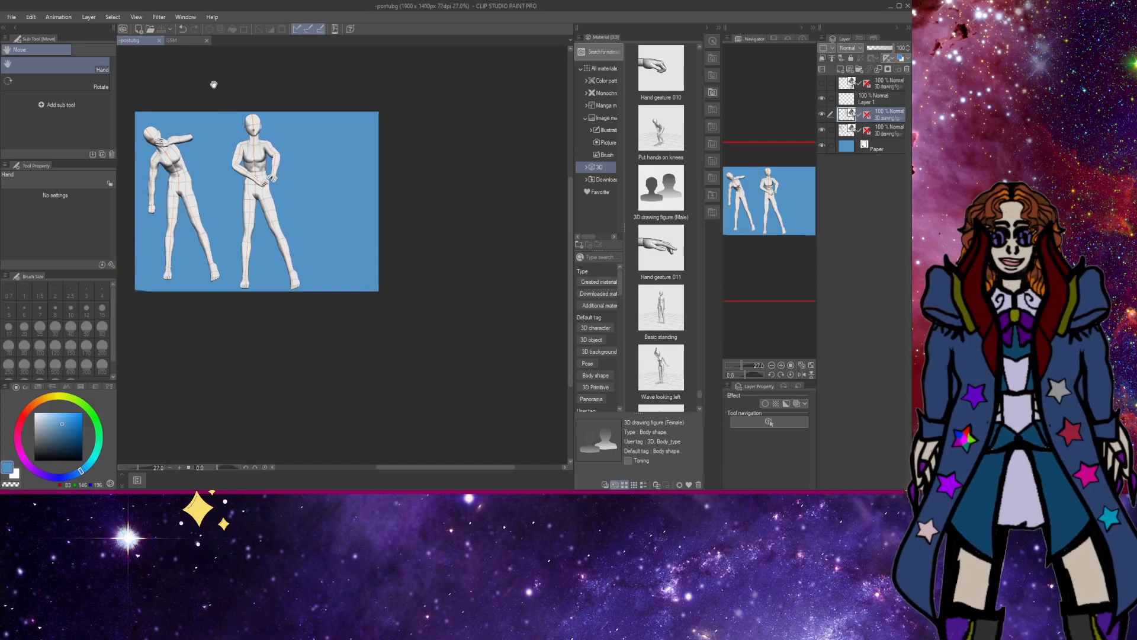
left_click(196, 43)
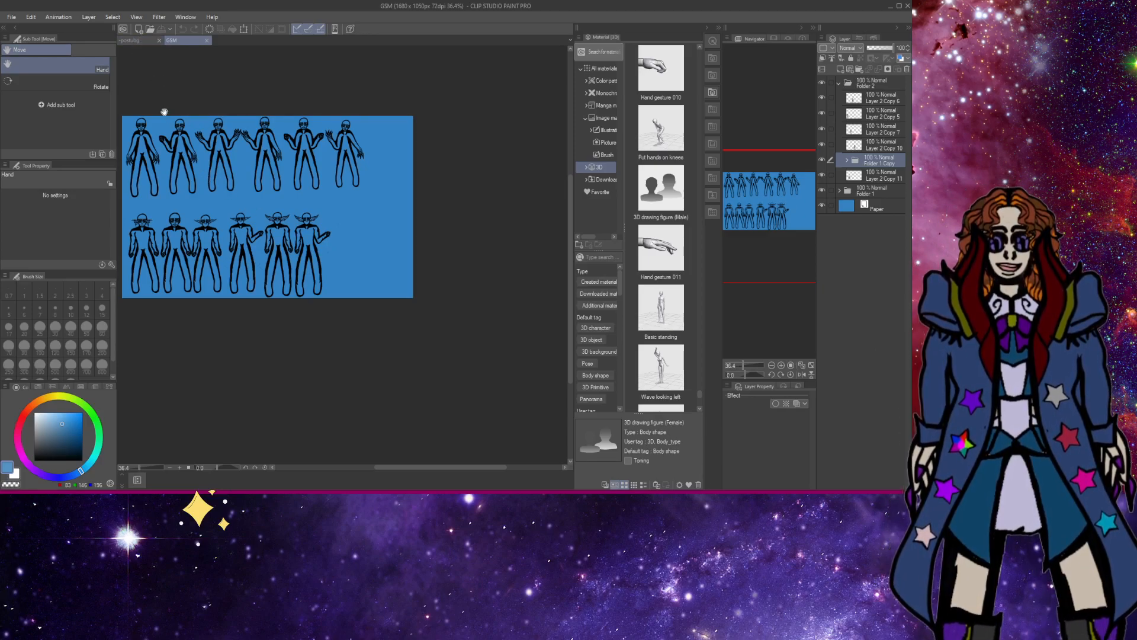
left_click(131, 40)
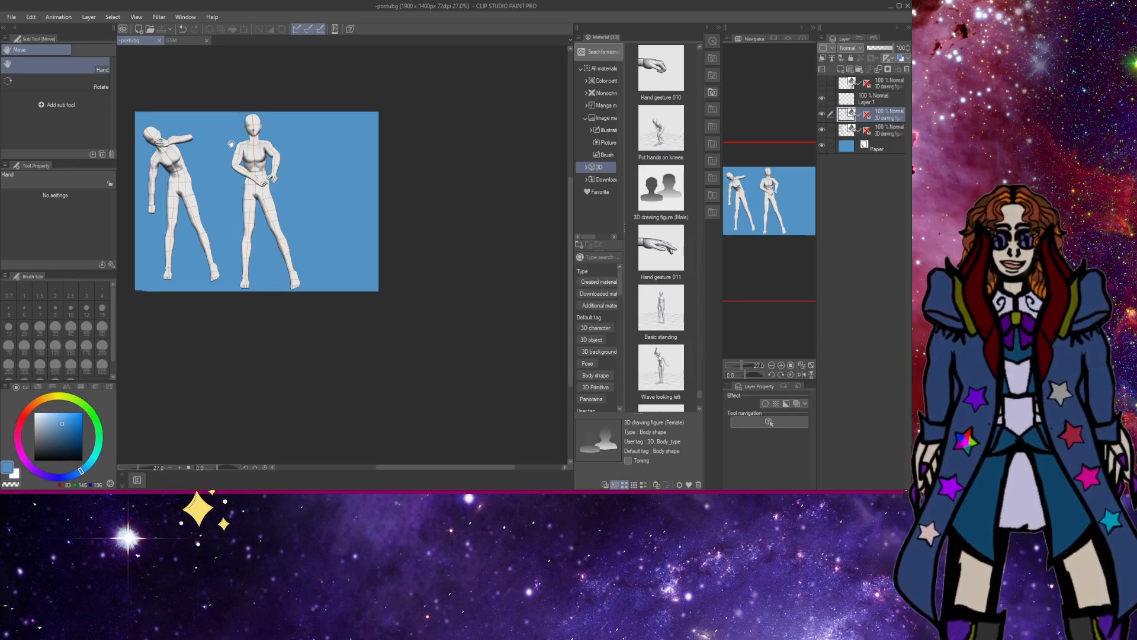
left_click(181, 41)
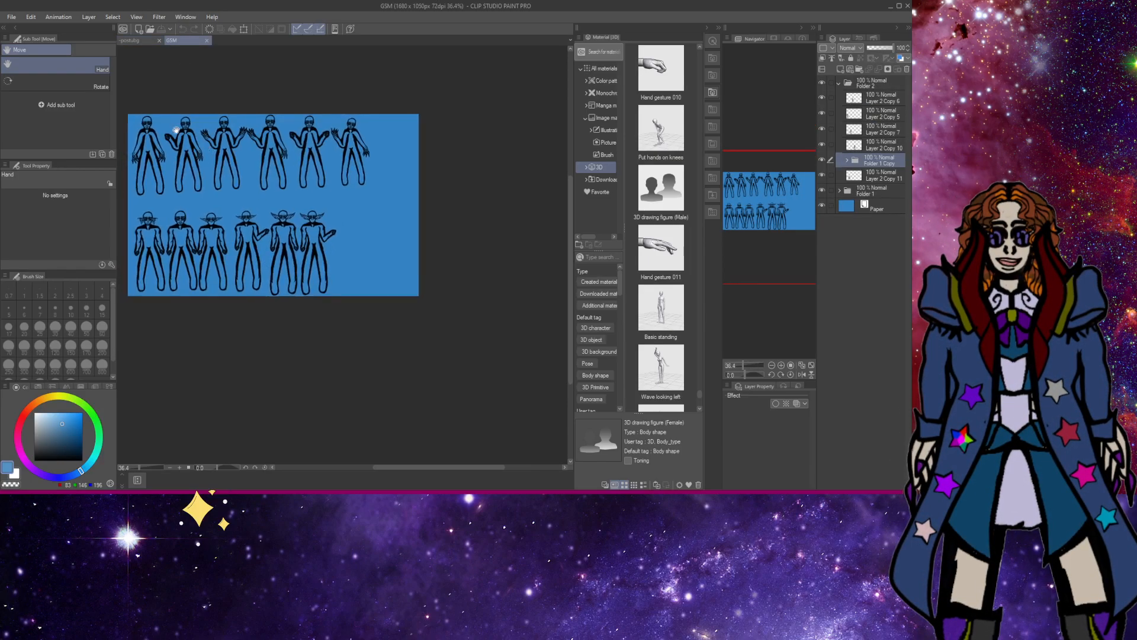
left_click(136, 39)
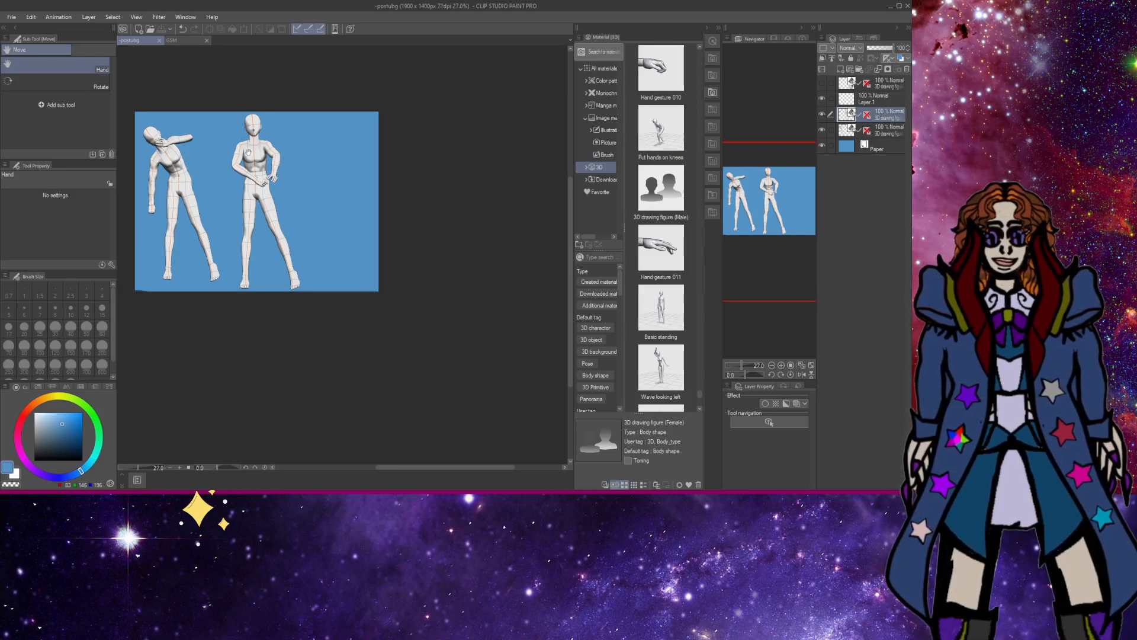
left_click(151, 30)
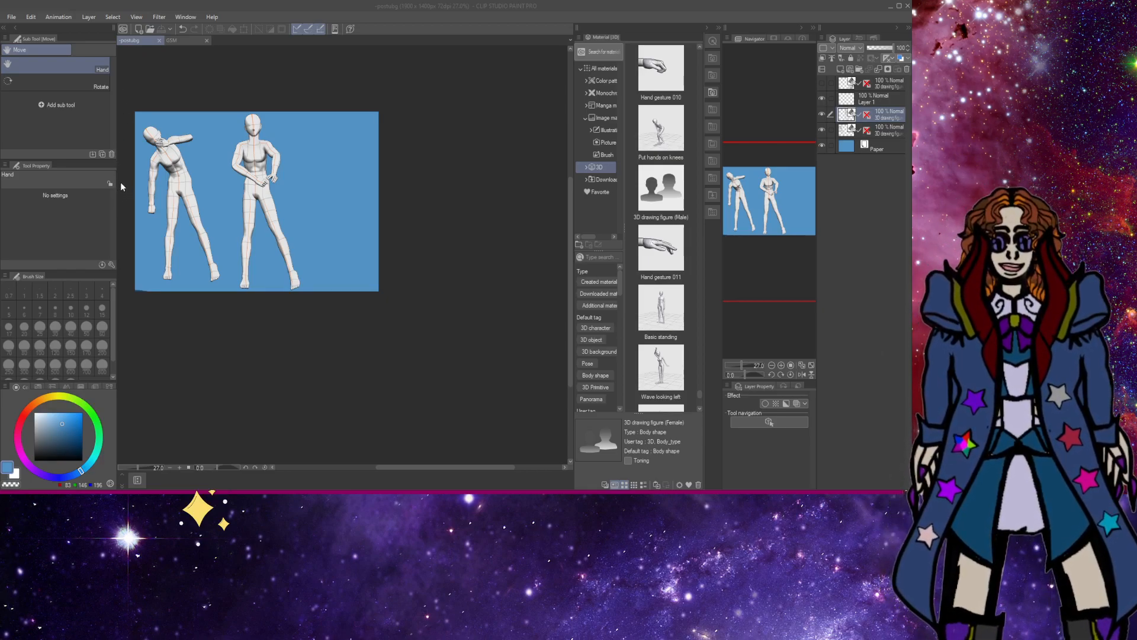
key("Escape")
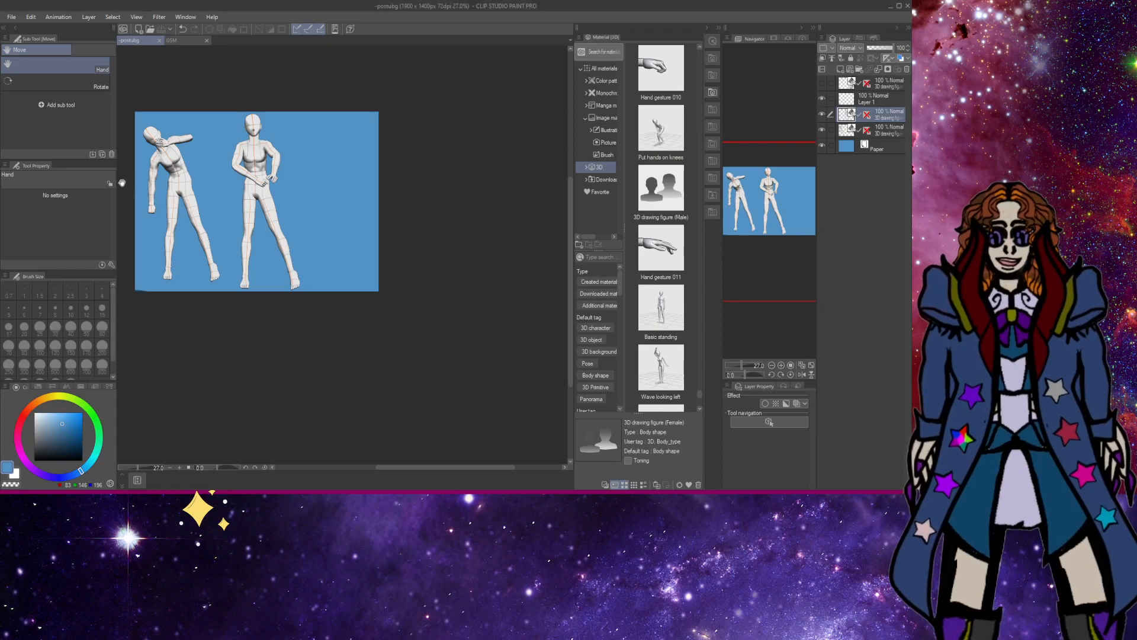
left_click(151, 32)
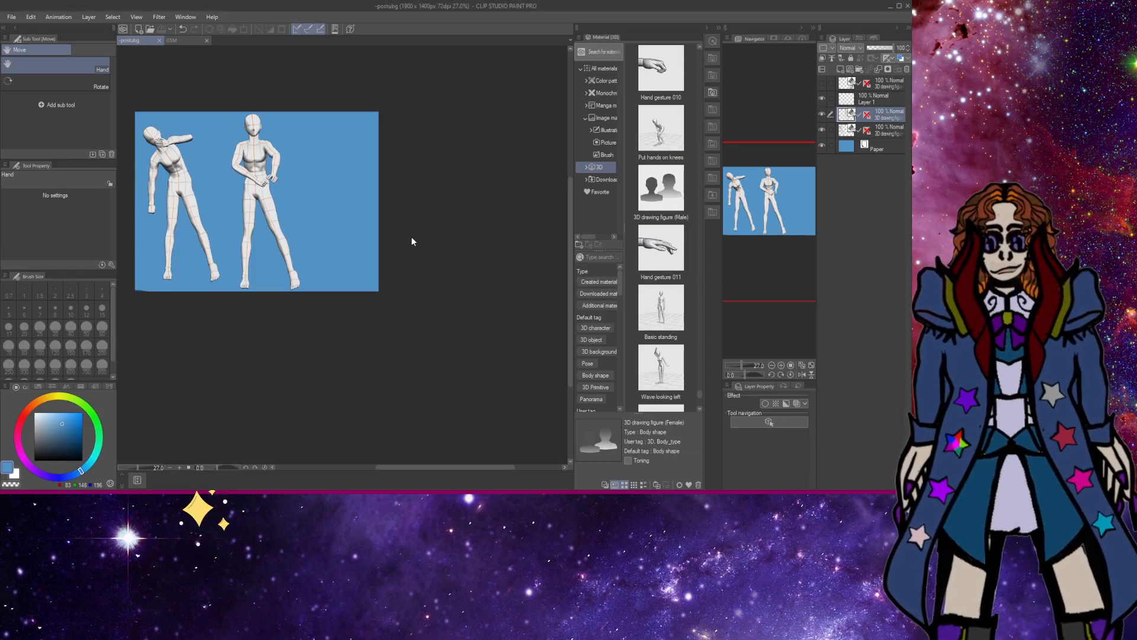
left_click(149, 28)
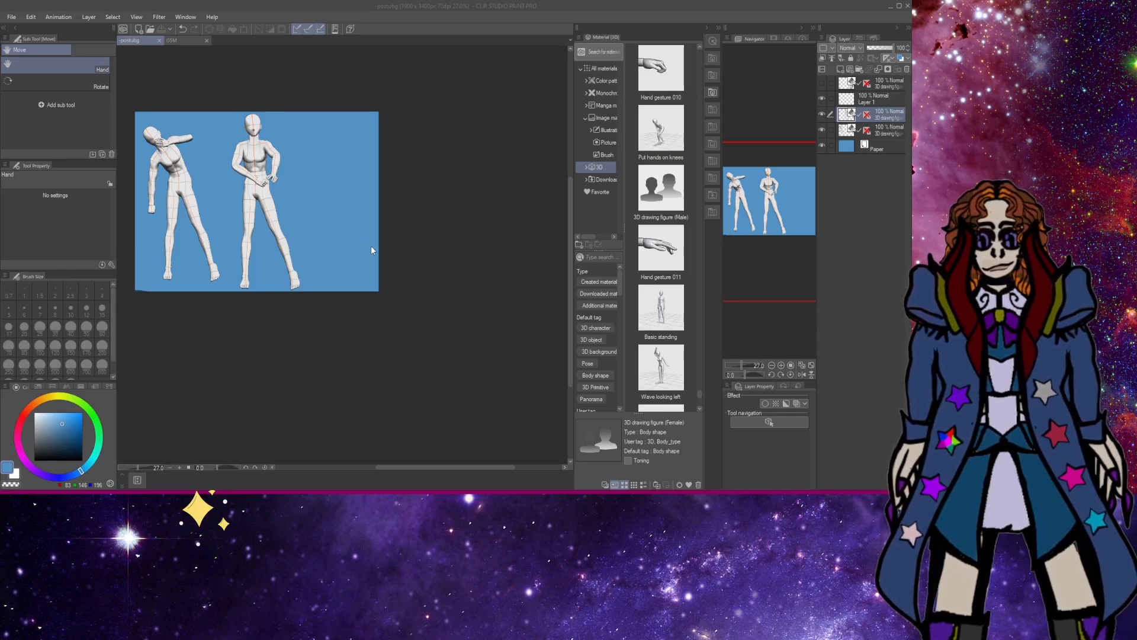
left_click(421, 240)
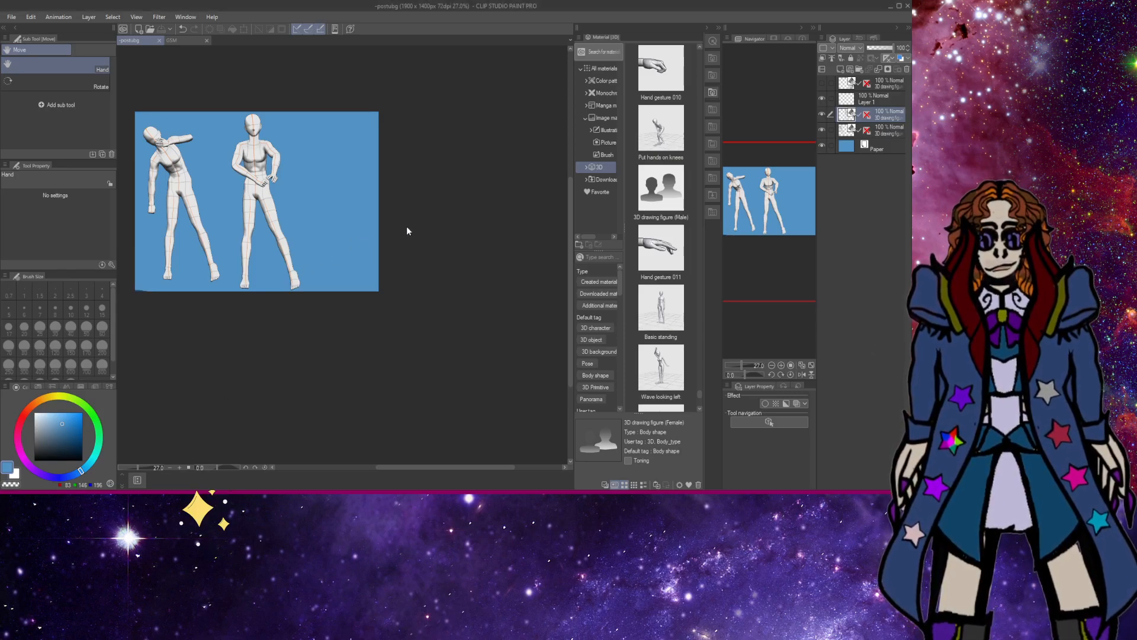
Close the -postubg document and bring up averge jojo postes, checking it against the GSM illustration.
left_click(159, 40)
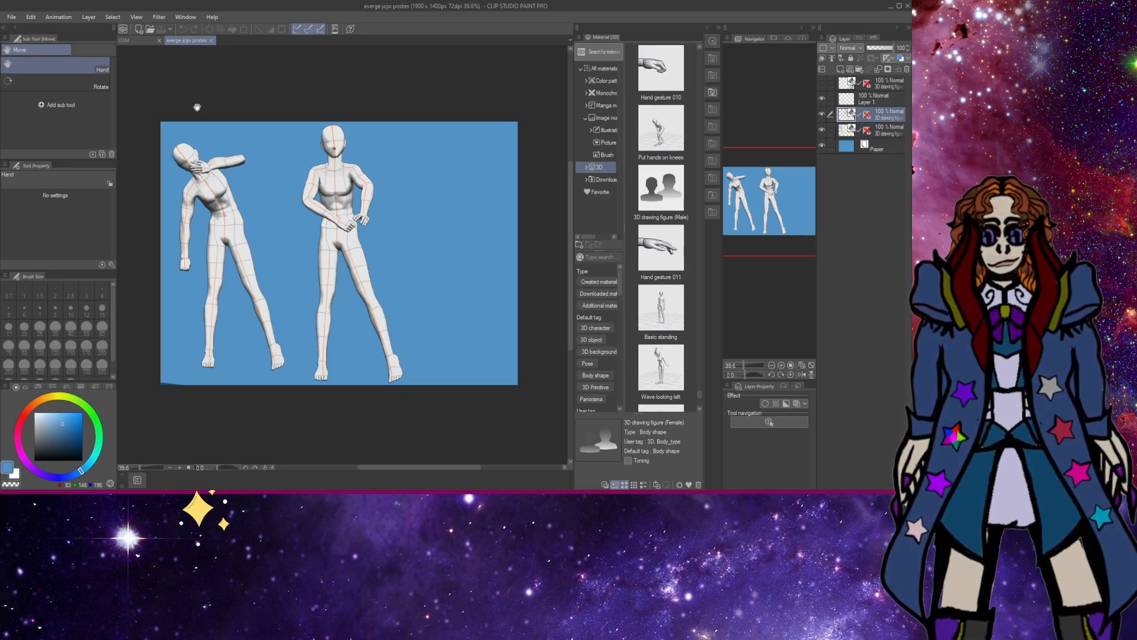
left_click(132, 40)
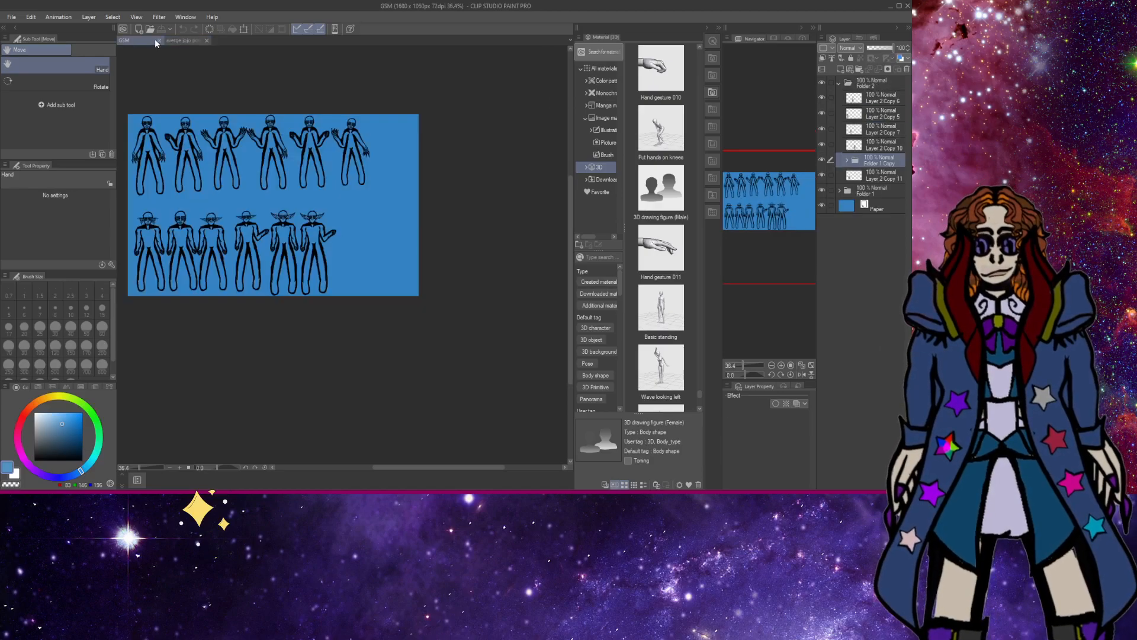
left_click(190, 40)
left_click_drag(267, 121, 225, 80)
scroll(226, 80, "down", 2)
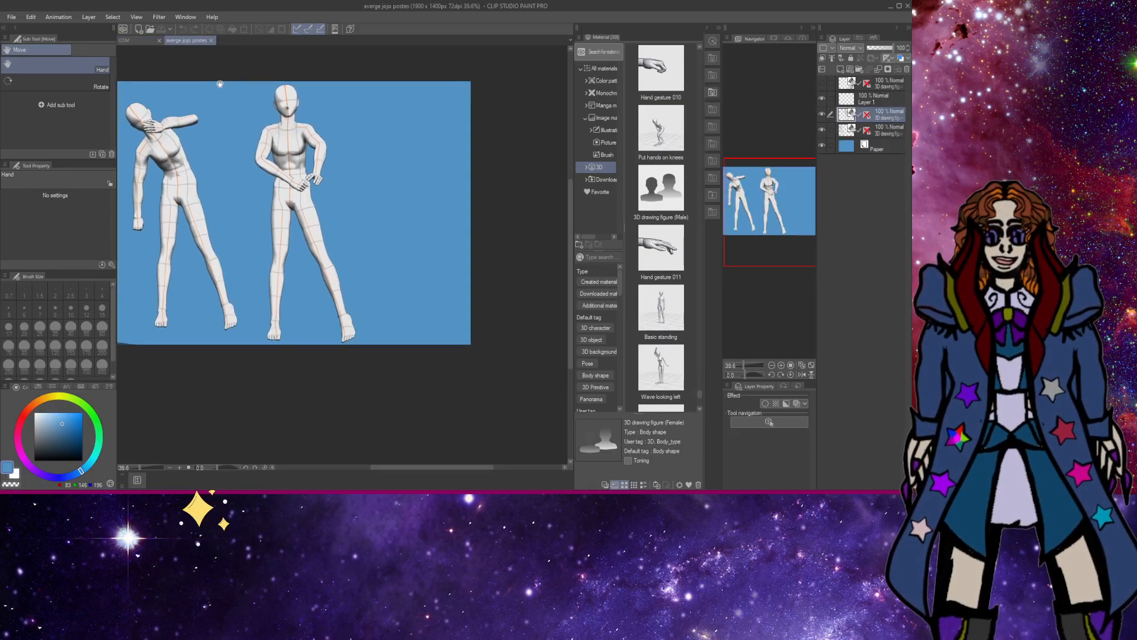
left_click_drag(274, 107, 254, 113)
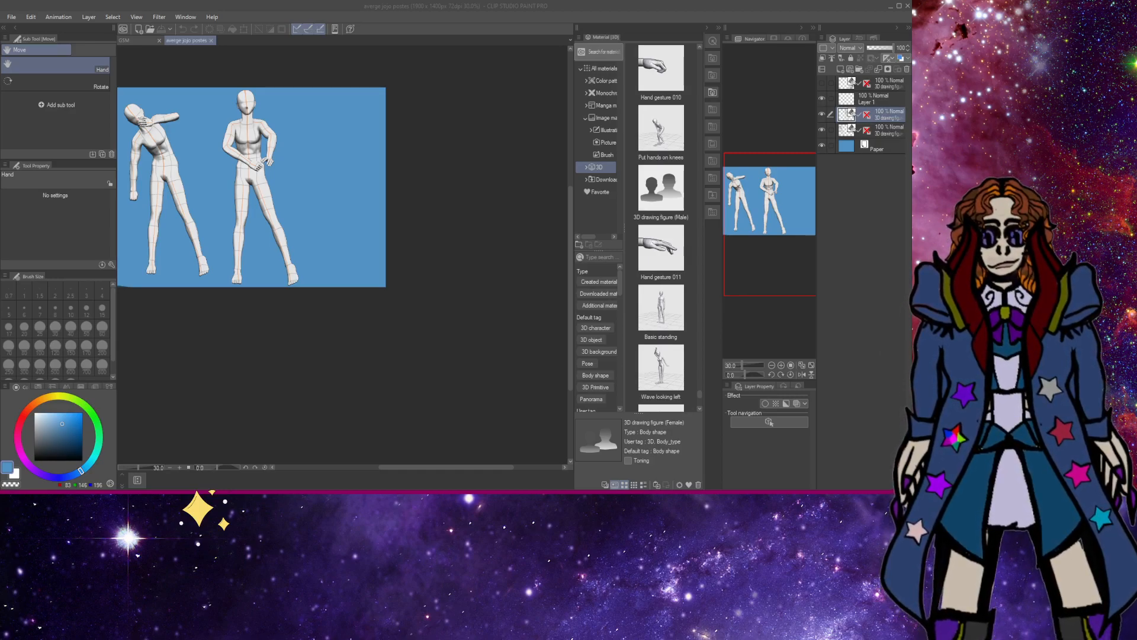
Browse the material categories, including color patterns and 3D, and list the downloaded materials.
left_click(32, 38)
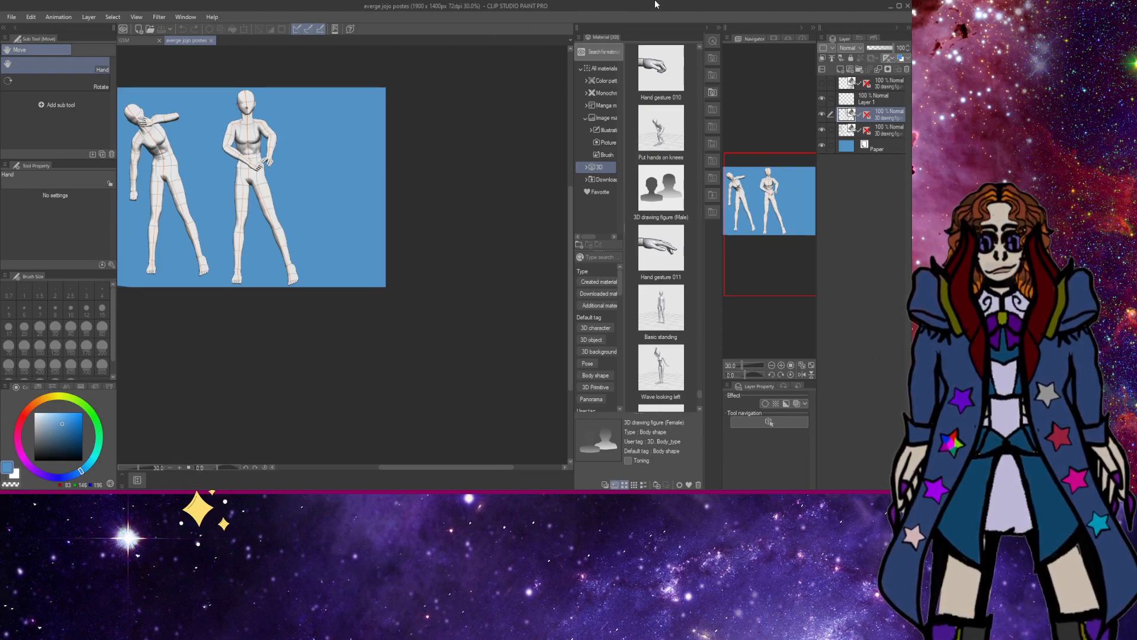
left_click(714, 59)
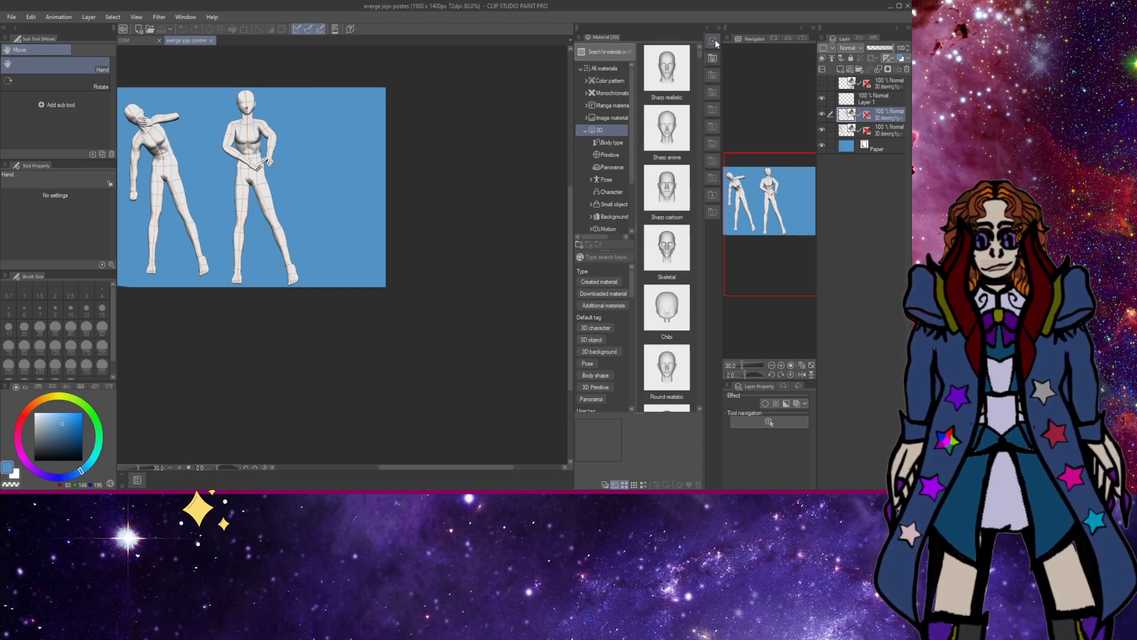
left_click(714, 40)
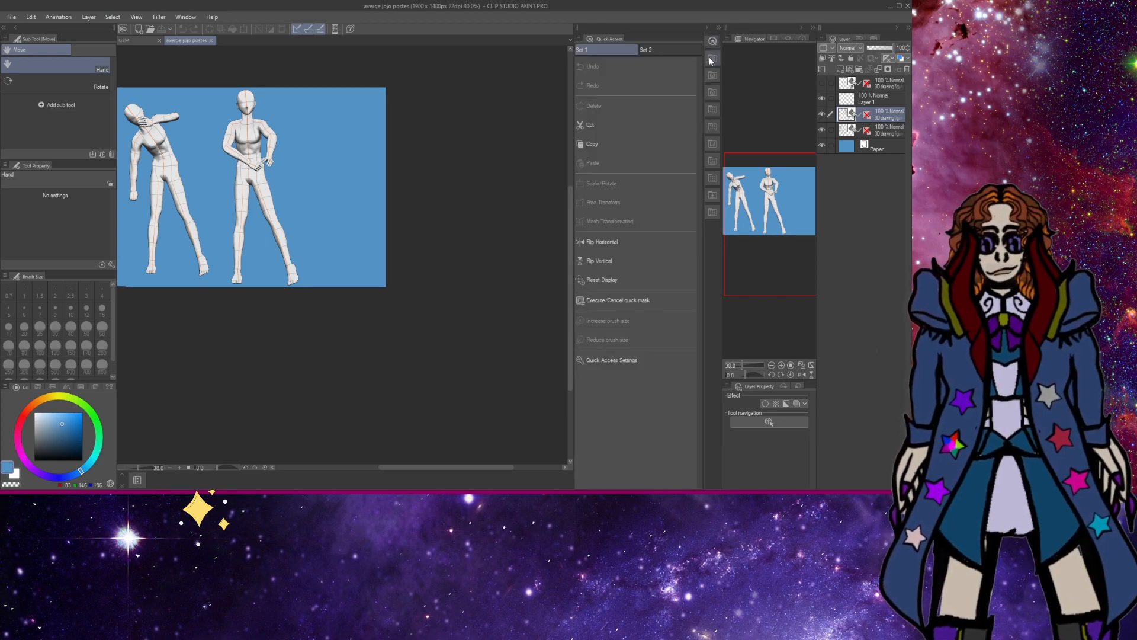
left_click(713, 58)
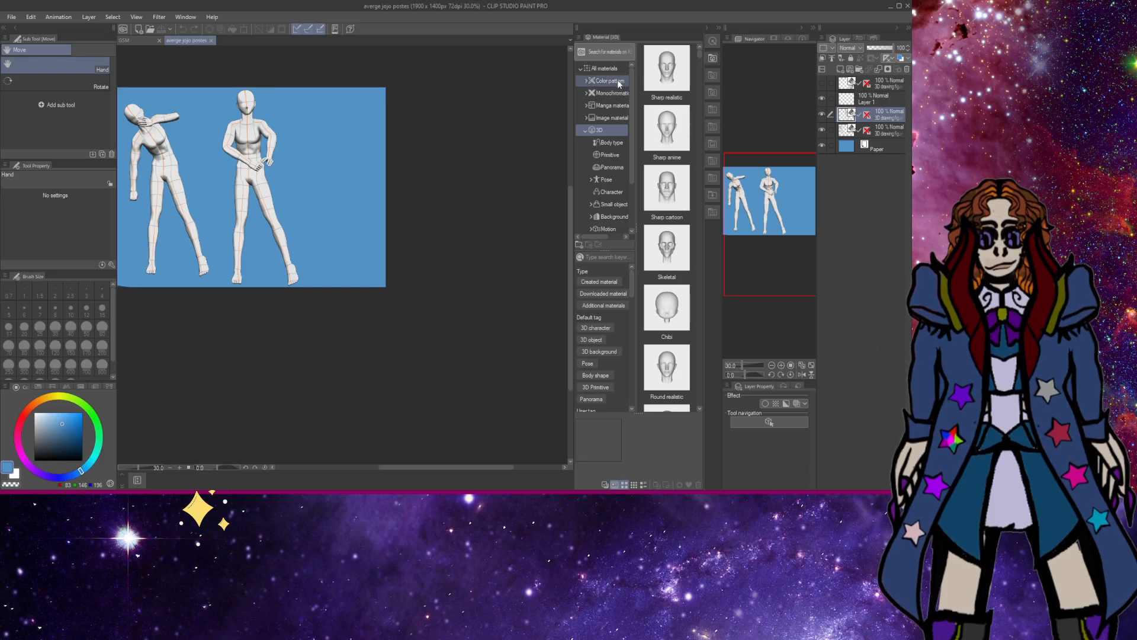
left_click(614, 72)
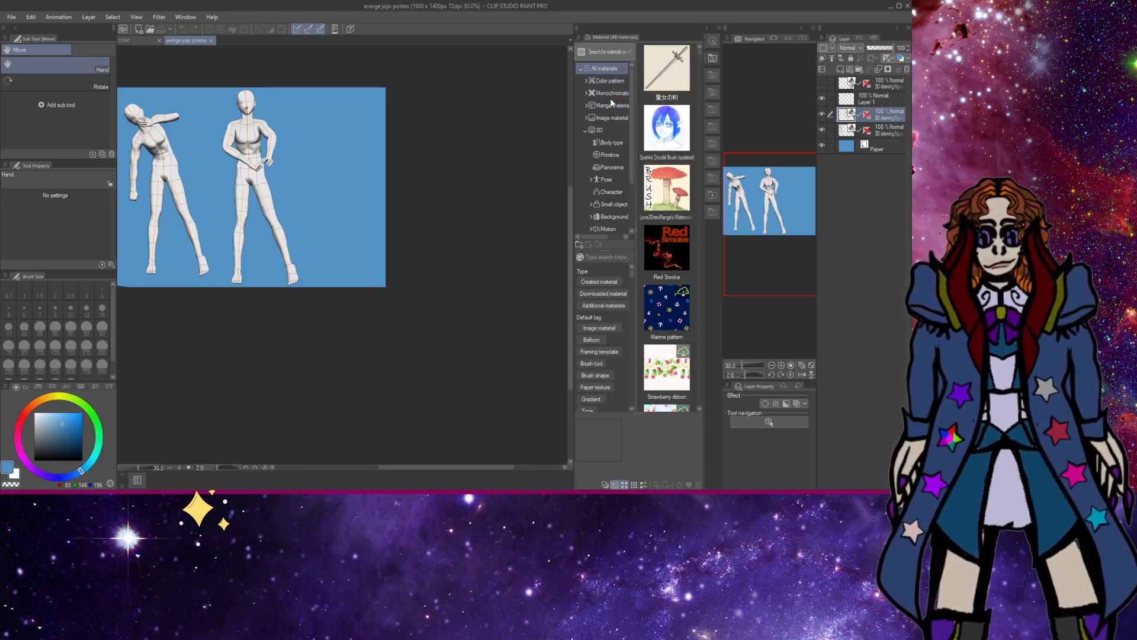
left_click(612, 83)
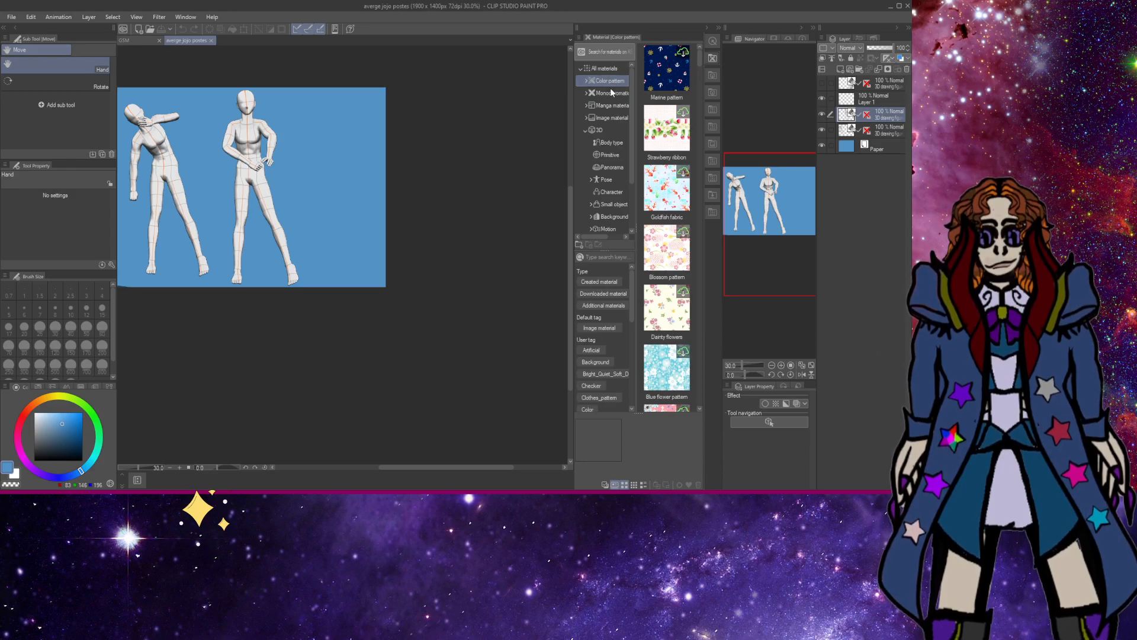
left_click(614, 130)
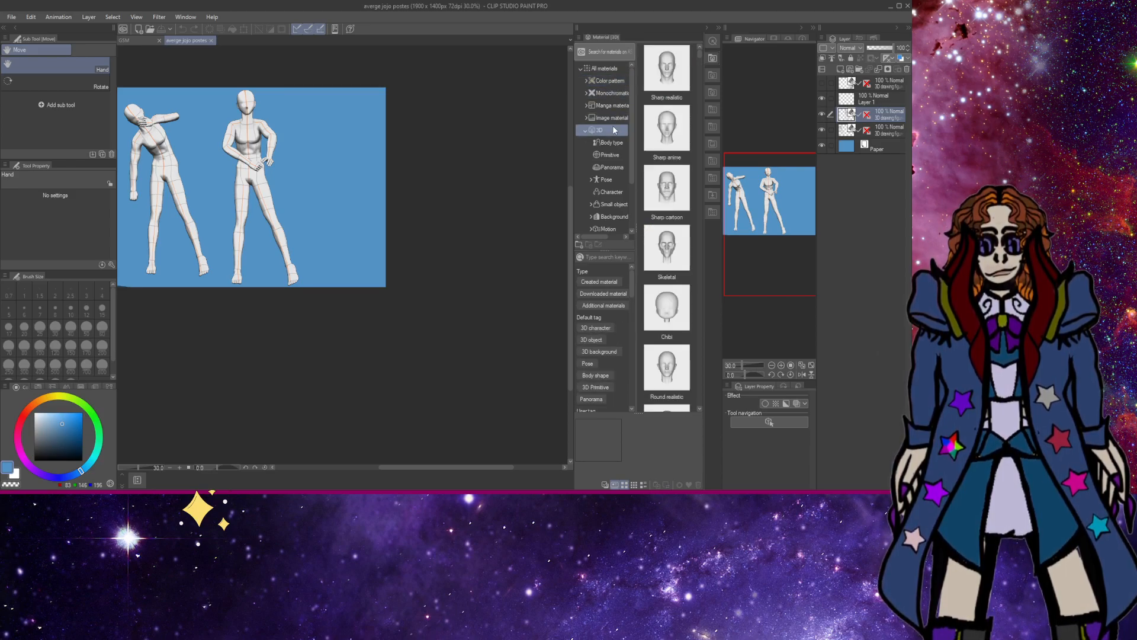
scroll(616, 148, "down", 5)
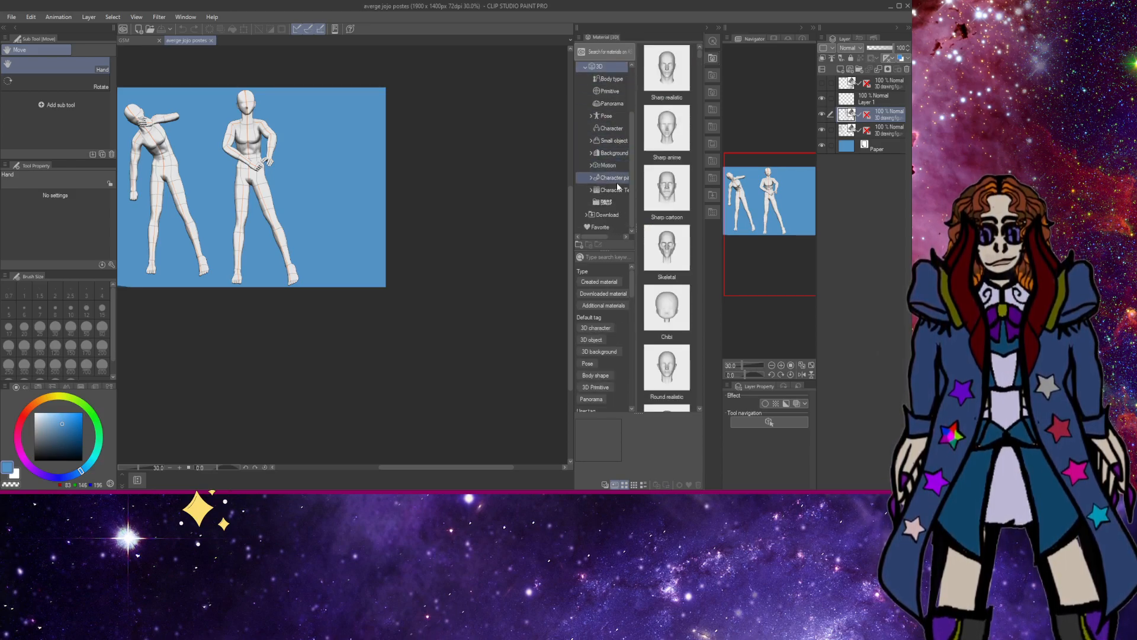
left_click(614, 215)
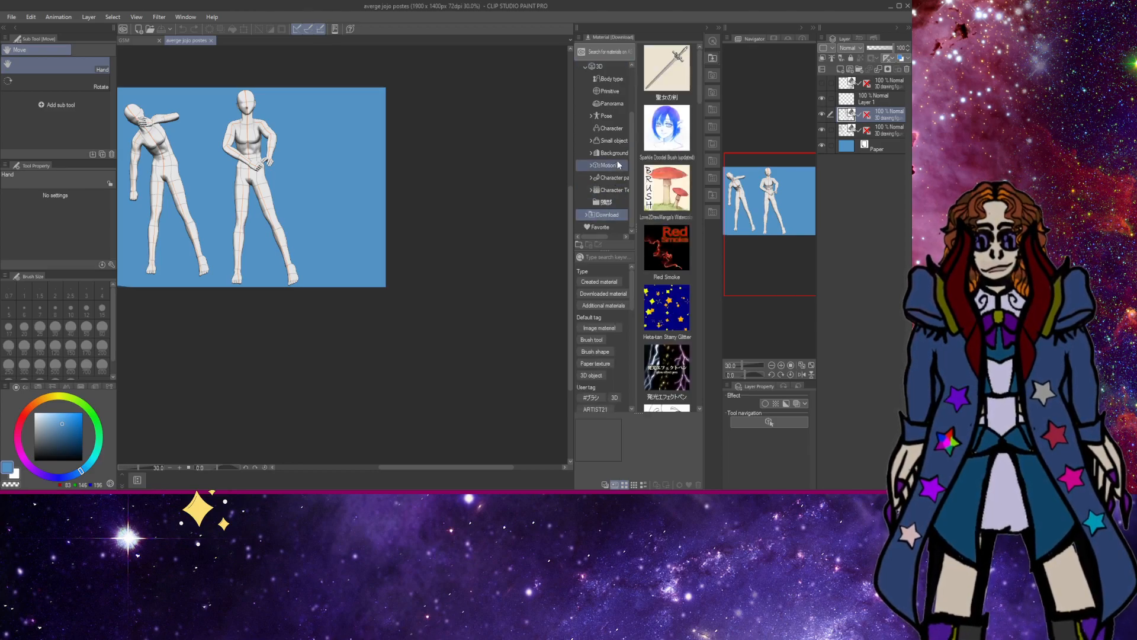
Add the downloaded 聖女の剣 sword to the selected 3D figure layer, beside the standing figure, and inspect it up close.
left_click_drag(666, 68, 310, 207)
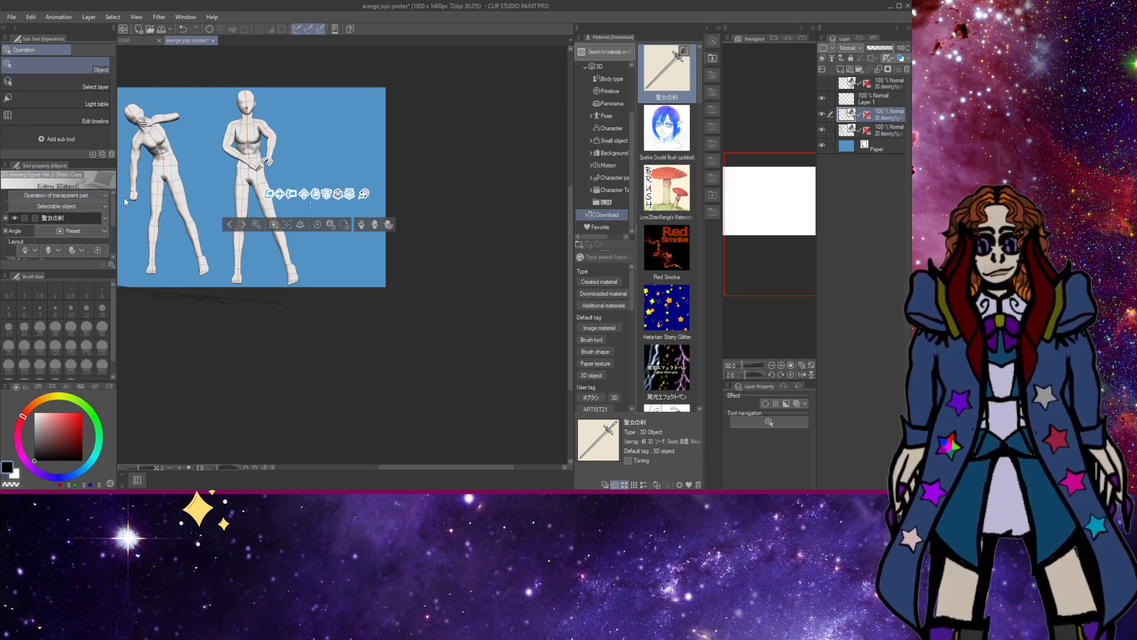
key("h")
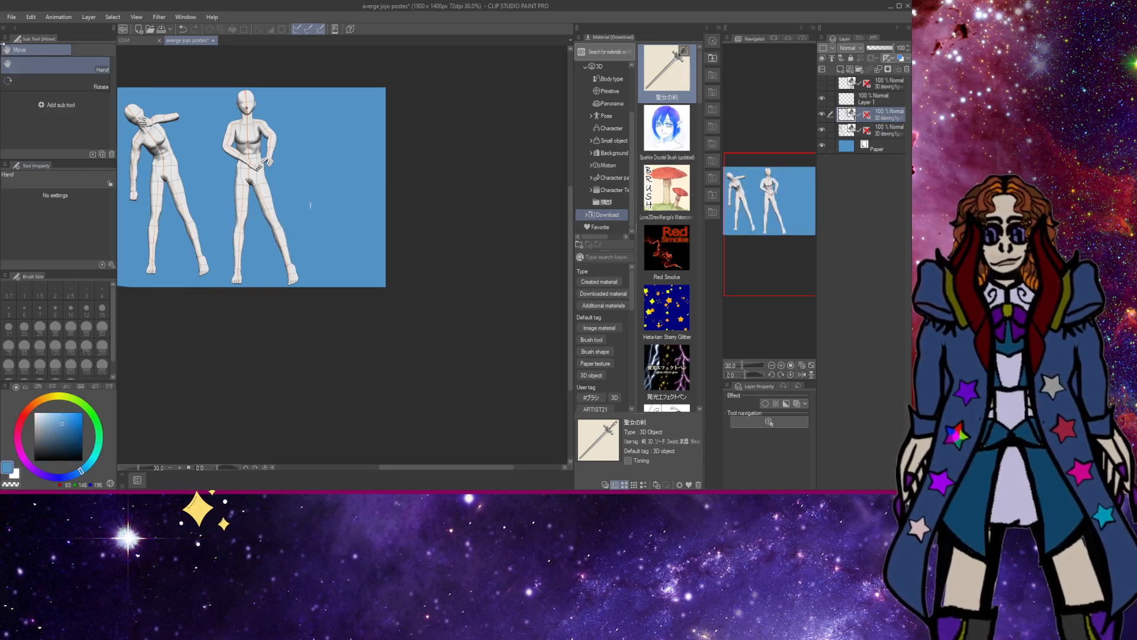
mouse_move(124, 133)
left_mouse_down()
mouse_move(218, 138)
mouse_move(127, 118)
left_mouse_up()
key("/")
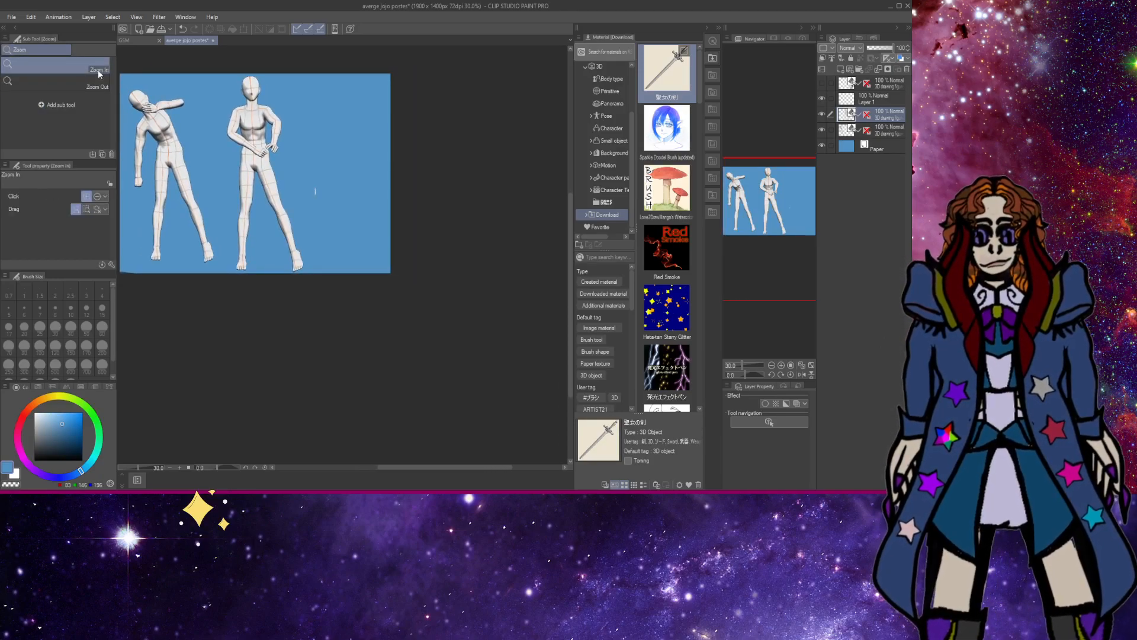
left_click(175, 95)
left_click(175, 94)
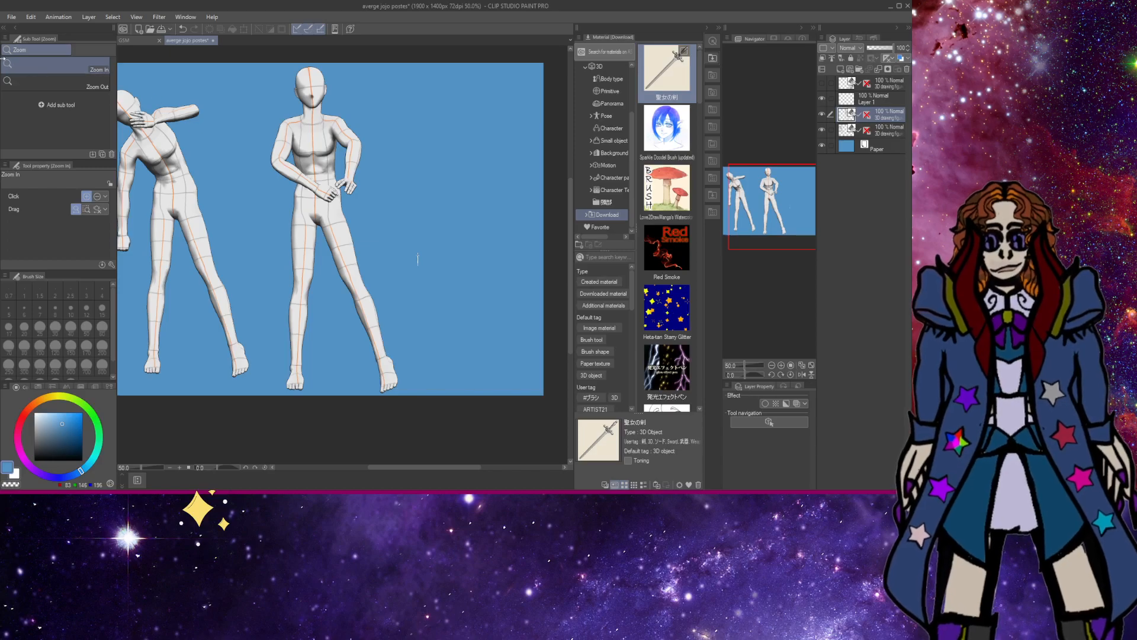
key("h")
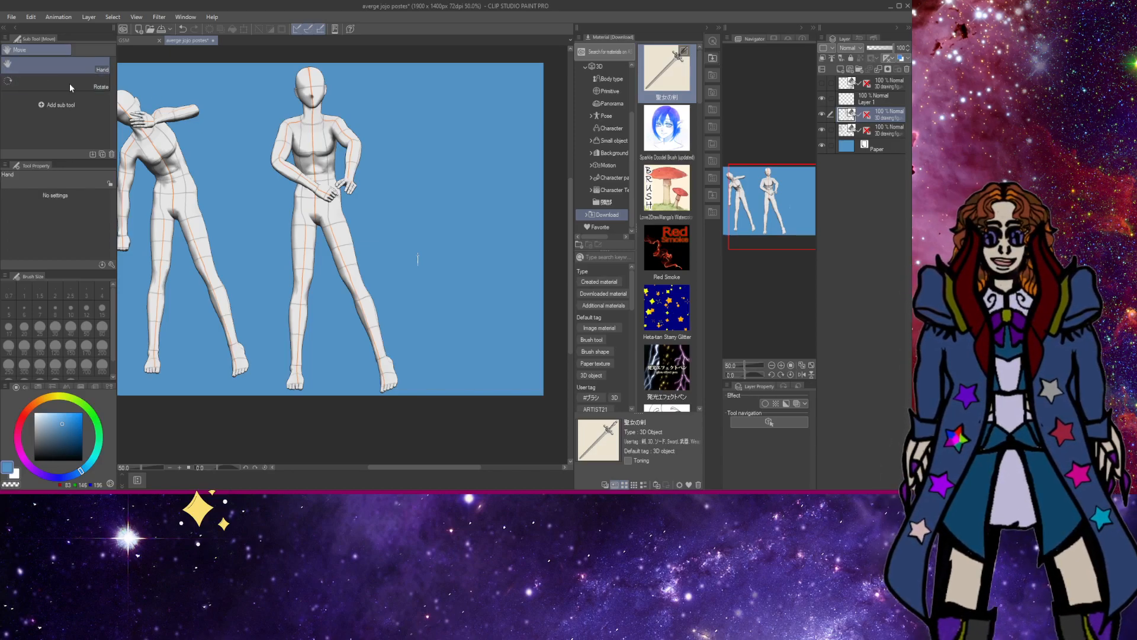
scroll(226, 115, "down", 2)
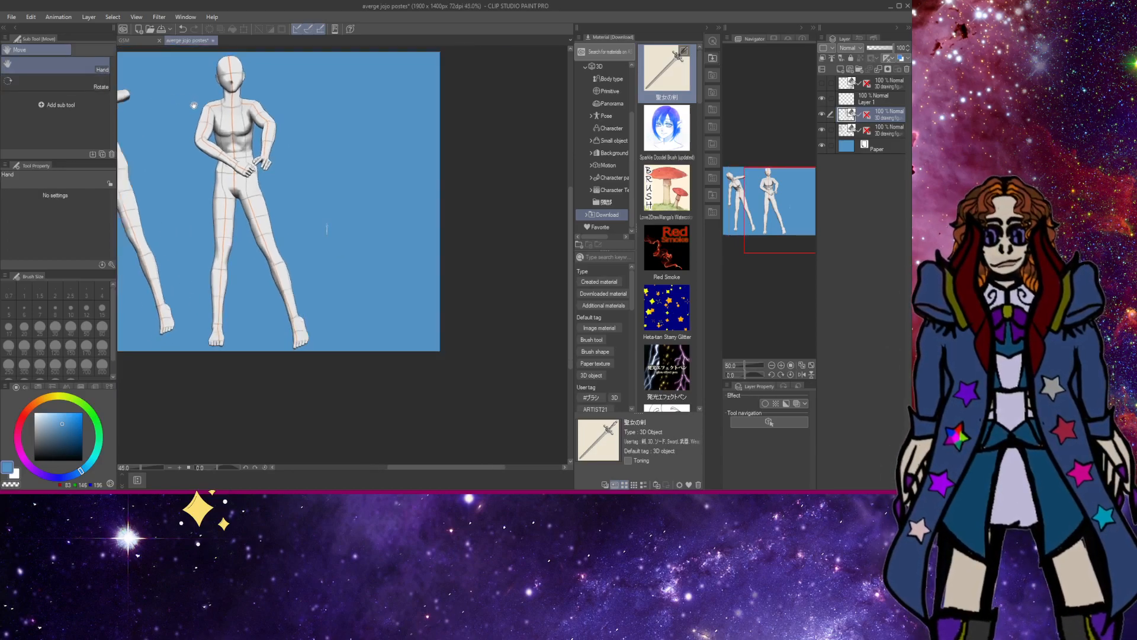
left_click_drag(224, 132, 231, 143)
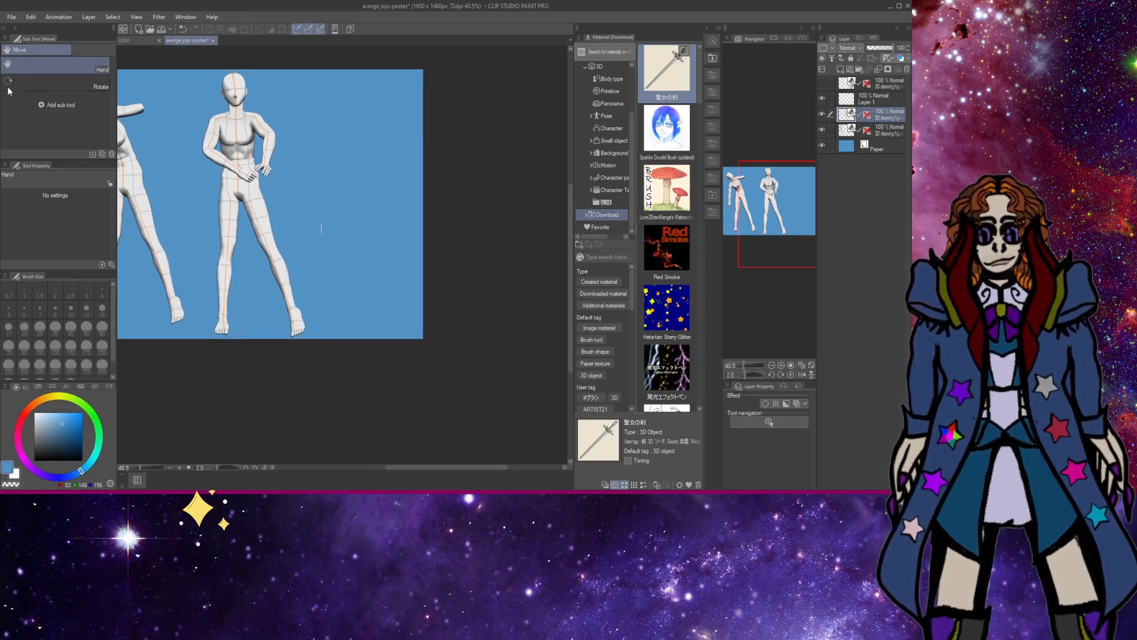
Try to reposition the 3D layer holding the standing figure and small sword, and undo the move.
key("k")
mouse_move(163, 121)
left_mouse_down()
mouse_move(223, 116)
mouse_move(170, 116)
left_mouse_up()
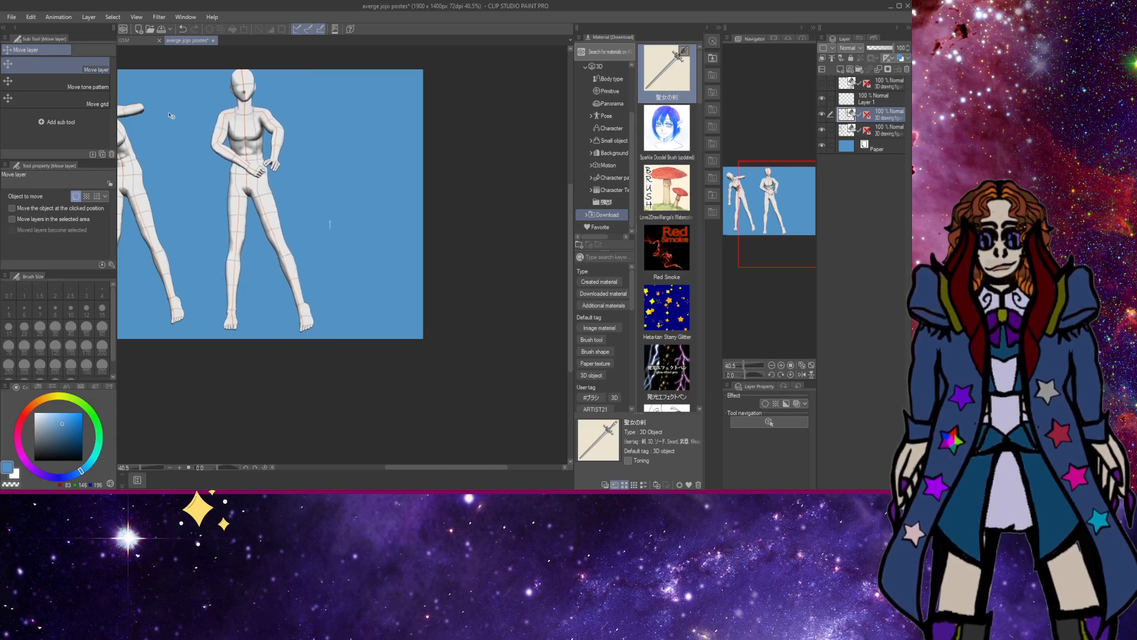
left_click(182, 26)
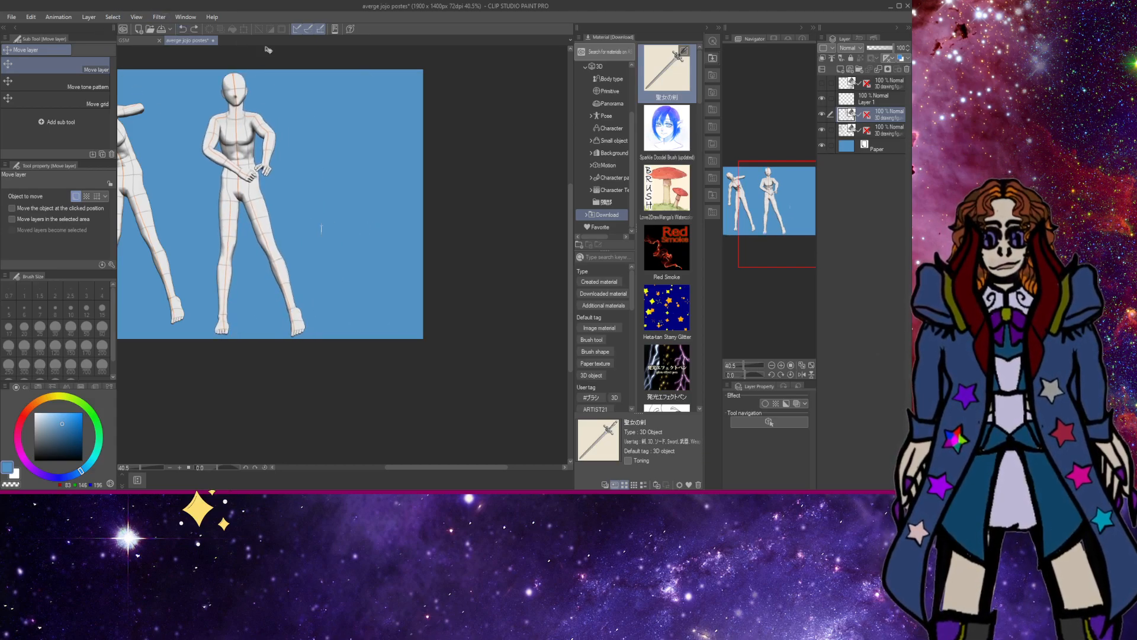
Try adding another 聖女の剣 sword to the standing figure's layer and moving it, and undo both changes.
left_click_drag(666, 70, 353, 165)
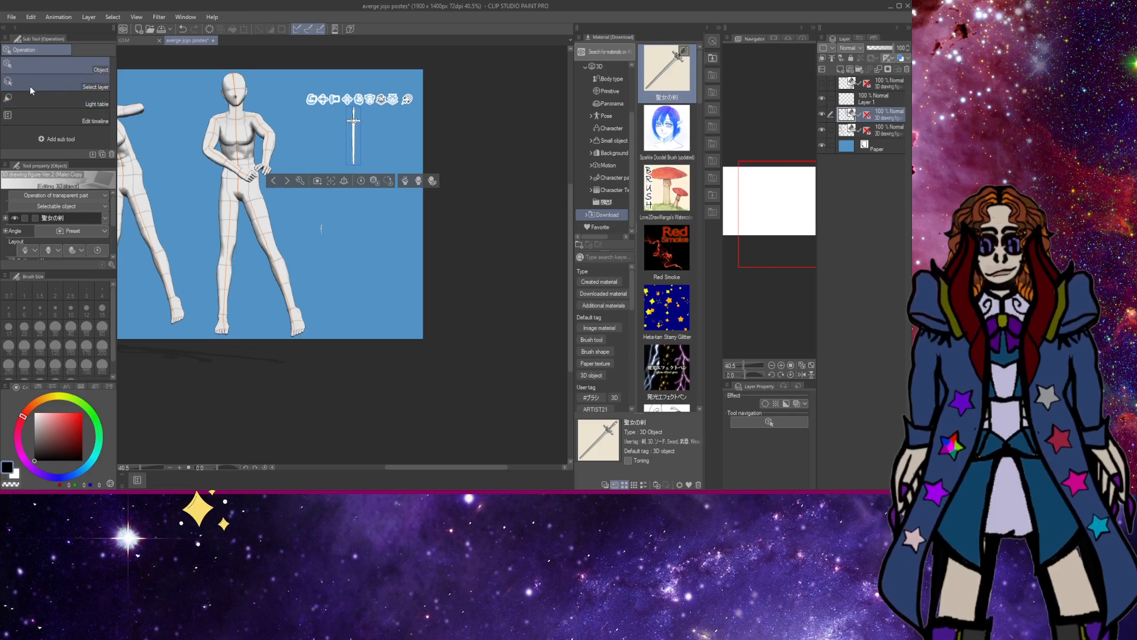
key("k")
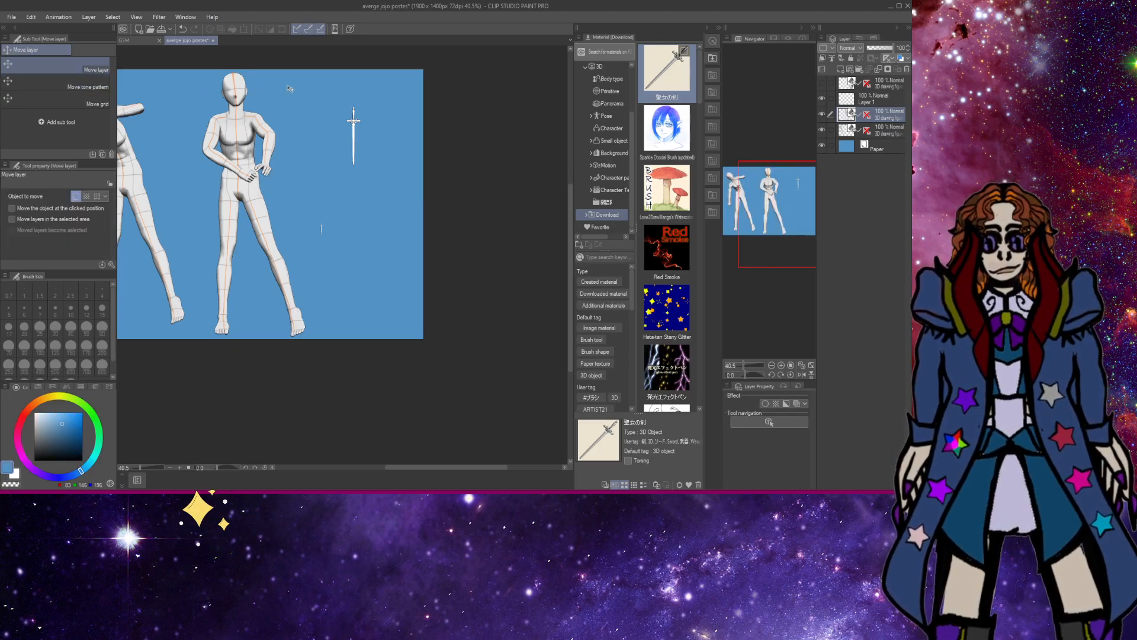
mouse_move(354, 122)
left_mouse_down()
mouse_move(355, 145)
mouse_move(349, 123)
left_mouse_up()
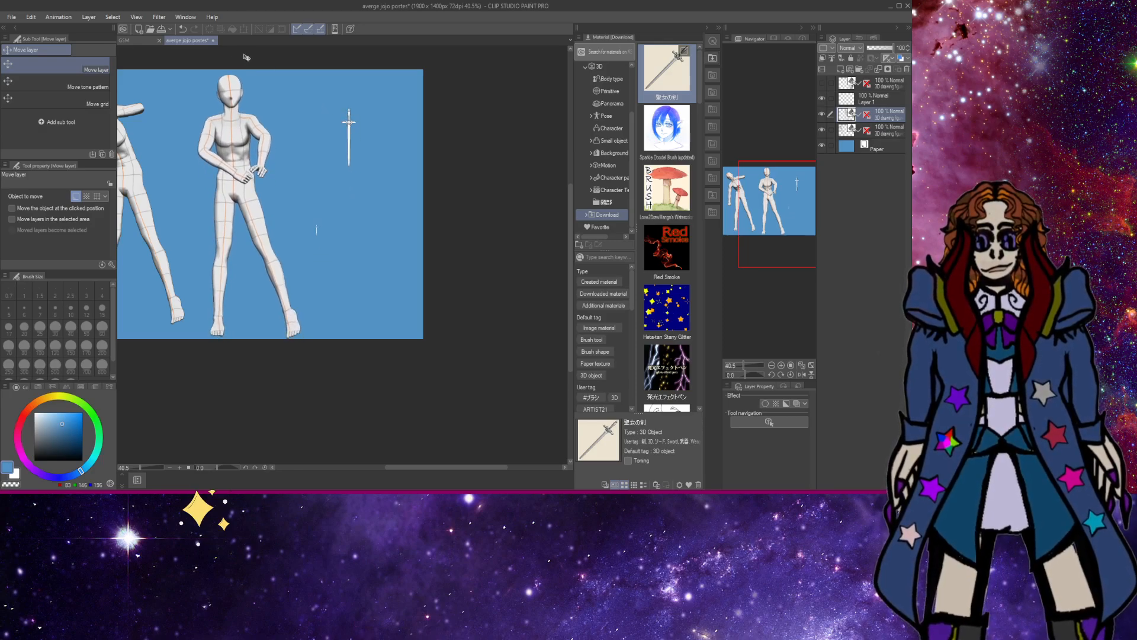
left_click(186, 30)
left_click(186, 31)
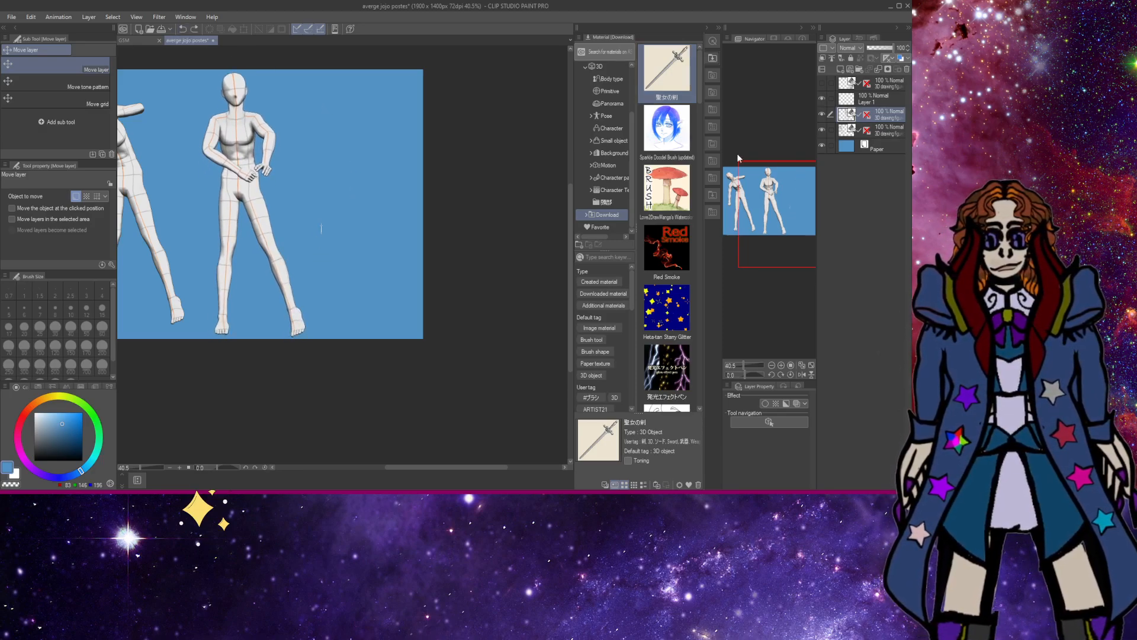
Create a new layer, add the 聖女の剣 sword as its own 3D layer, and move it to the standing figure's right.
left_click(841, 71)
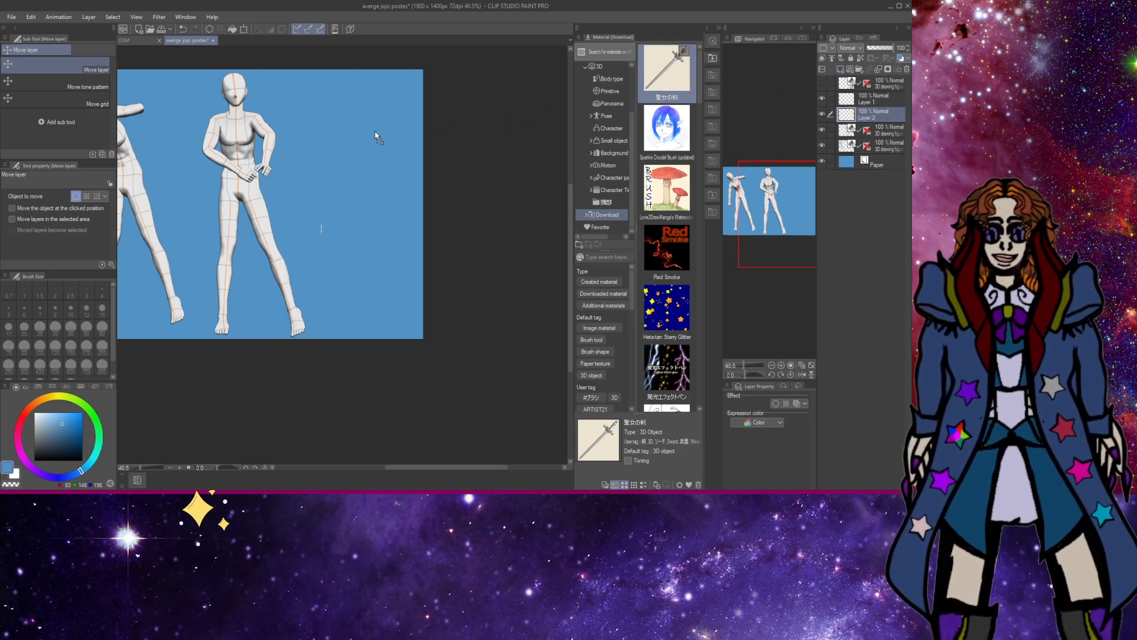
left_click_drag(375, 135, 375, 136)
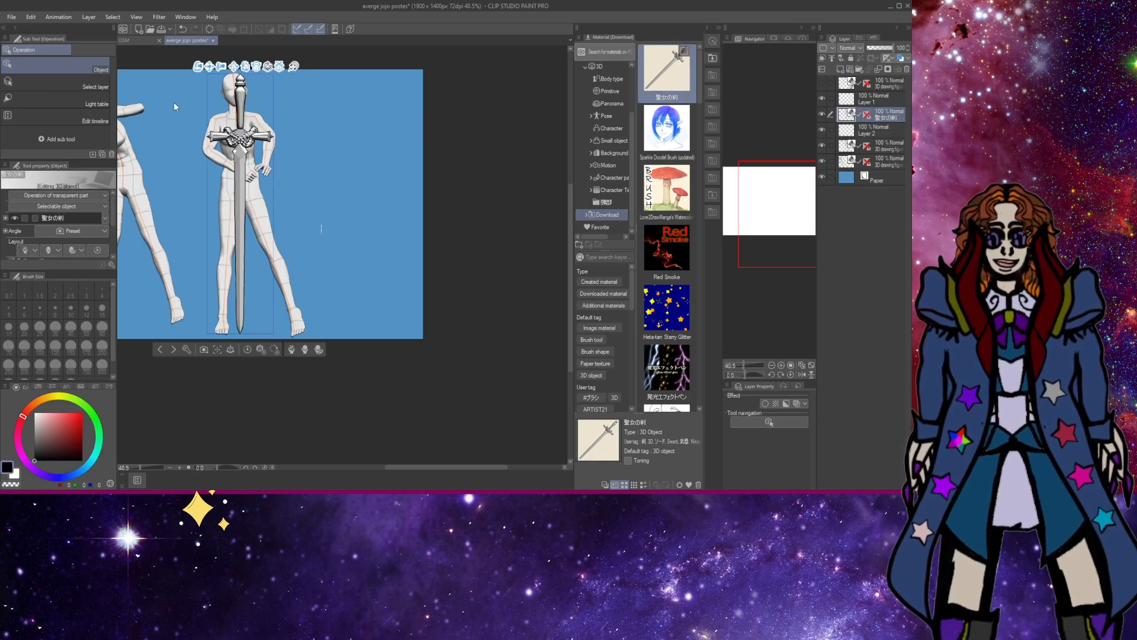
key("k")
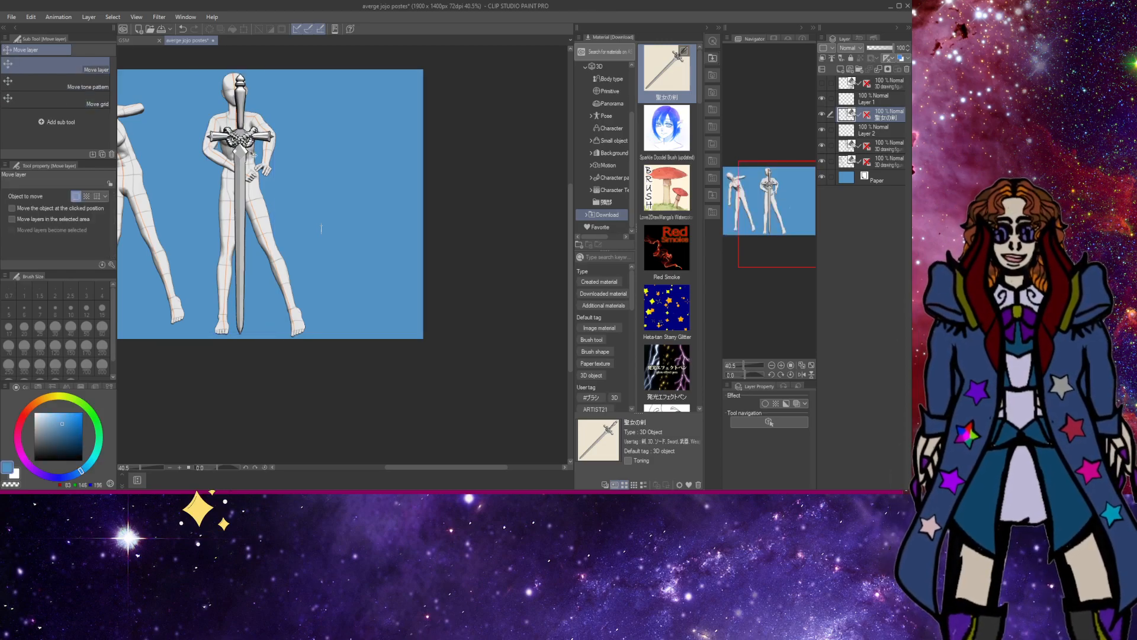
left_click_drag(255, 154, 356, 158)
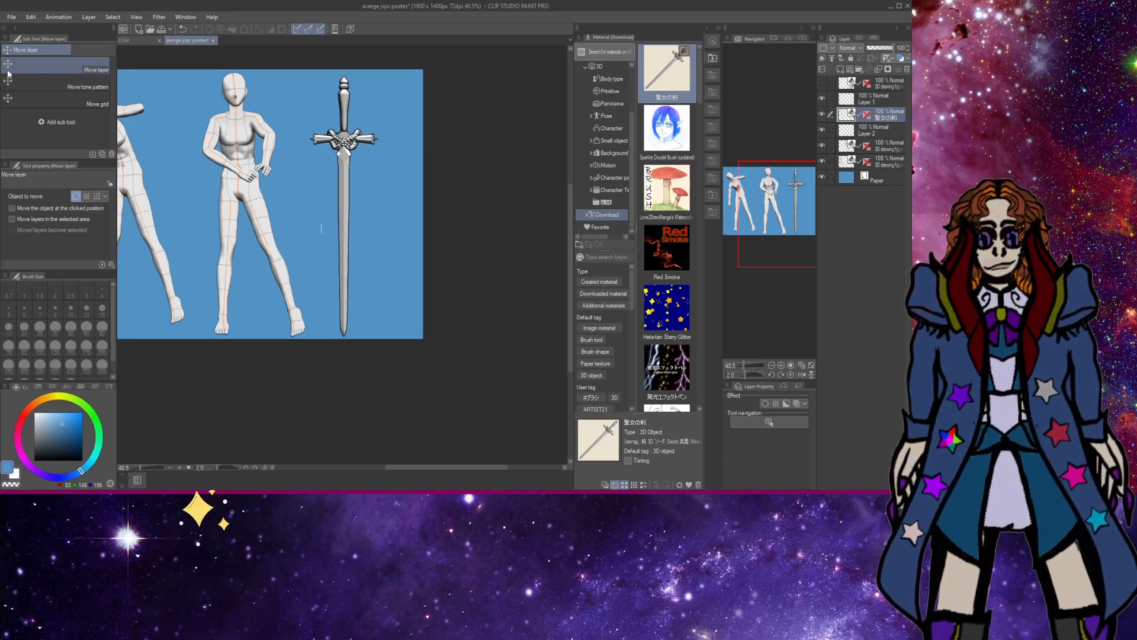
Shift the large sword's layer slightly left, closer to the standing figure.
key("o")
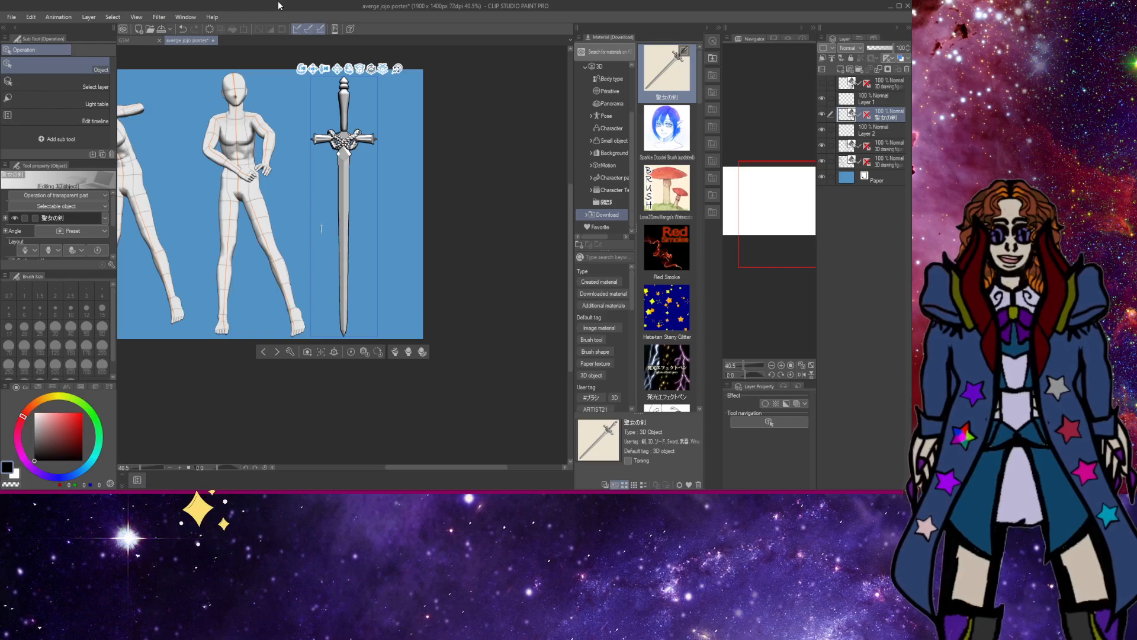
left_click(340, 149)
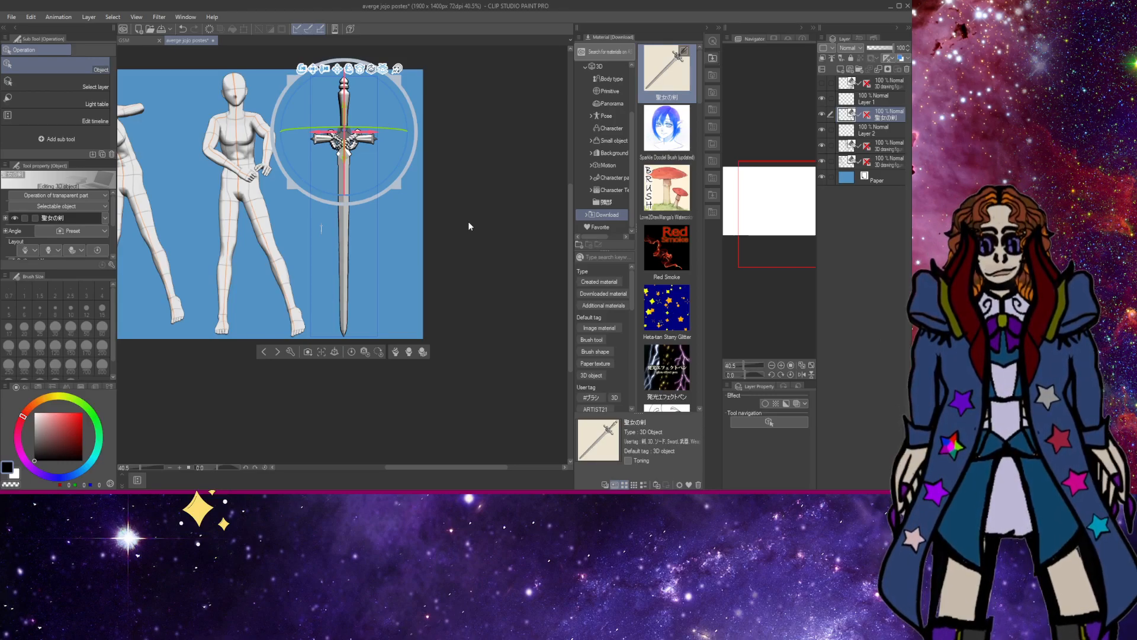
mouse_move(450, 463)
left_mouse_down()
mouse_move(423, 463)
mouse_move(439, 457)
left_mouse_up()
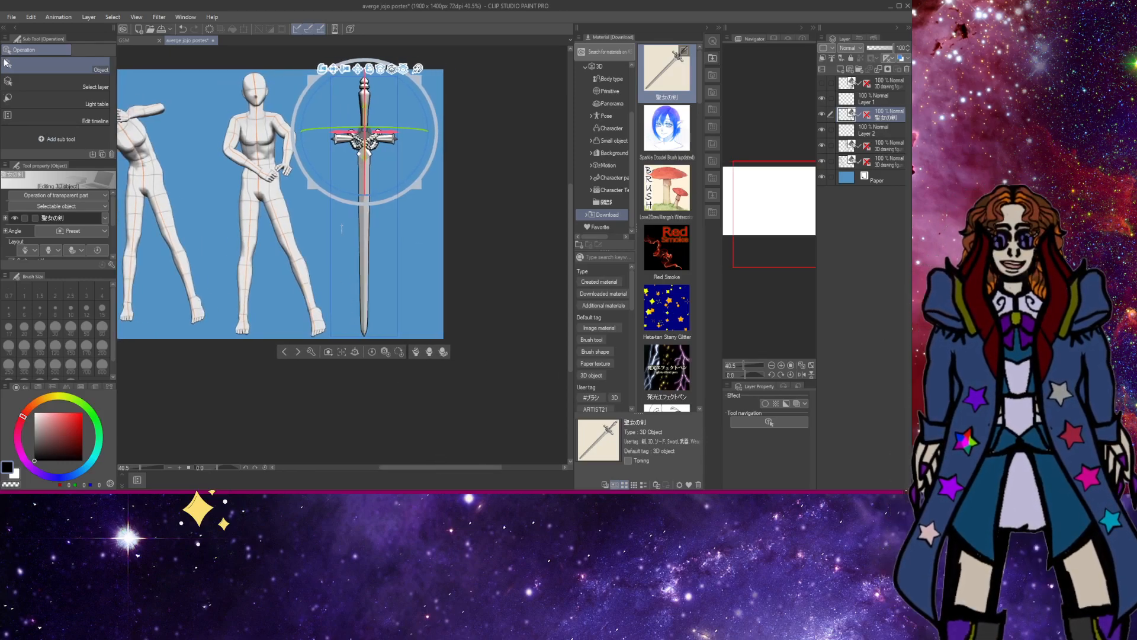
key("h")
mouse_move(136, 107)
left_mouse_down()
mouse_move(186, 135)
mouse_move(135, 123)
left_mouse_up()
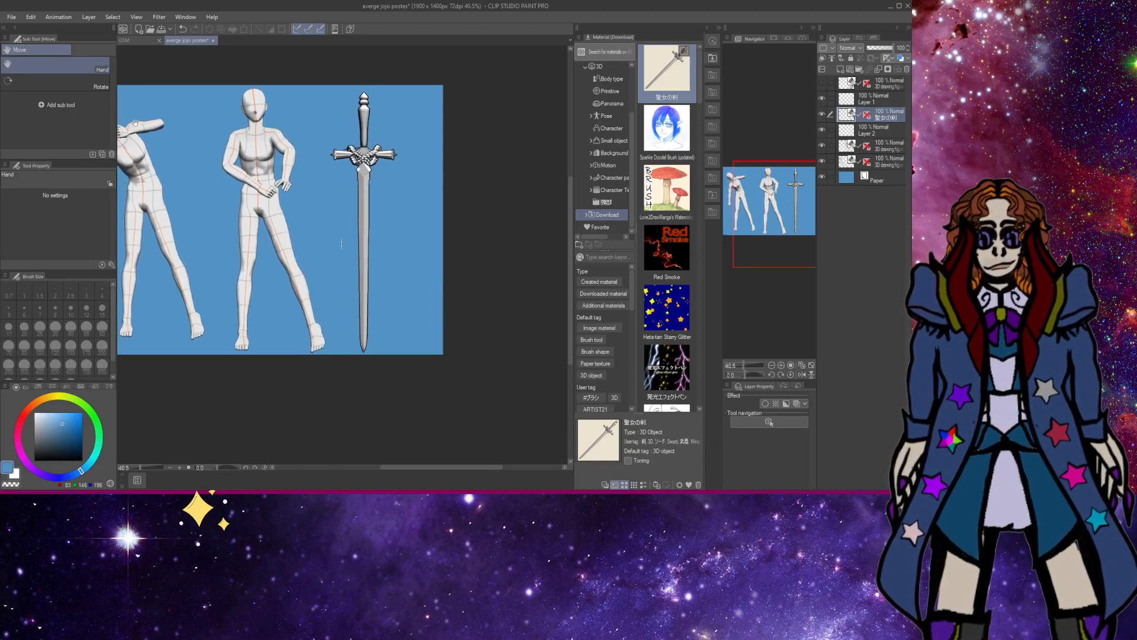
key("k")
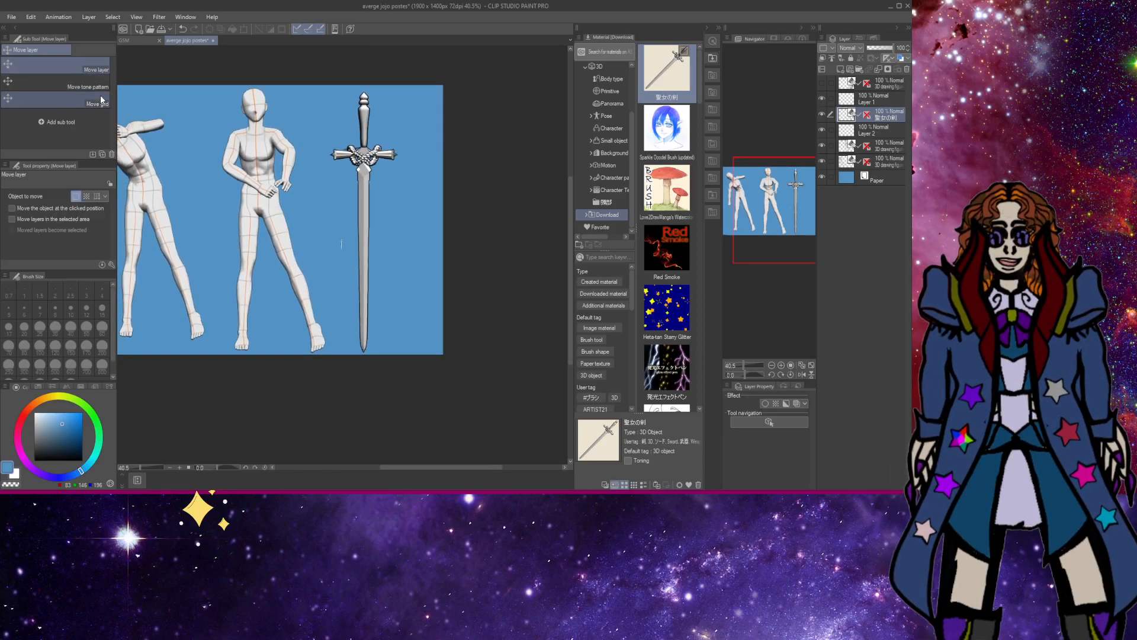
left_click_drag(358, 142, 336, 142)
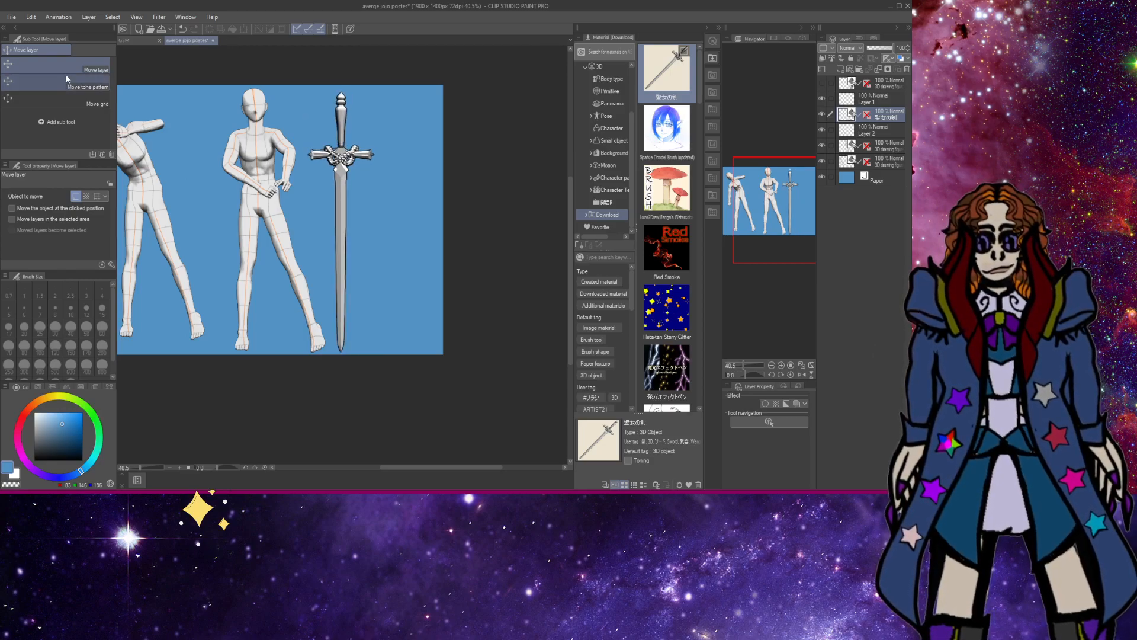
Scale the large 3D sword down to about two thirds of its size and nudge it slightly beside the figure.
key("o")
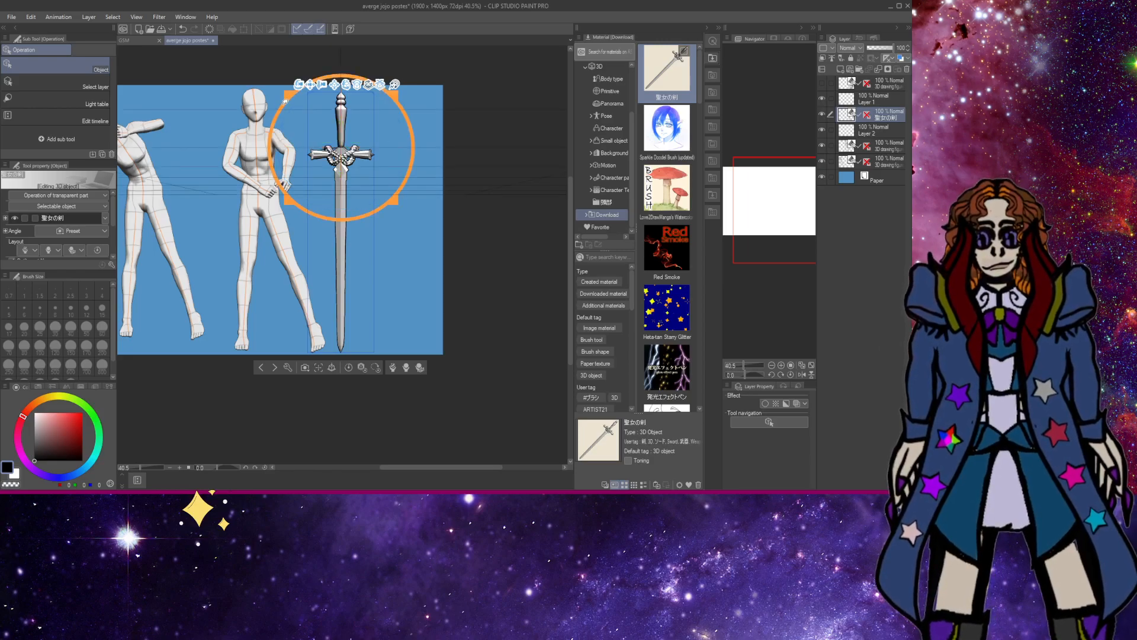
left_click_drag(285, 101, 299, 135)
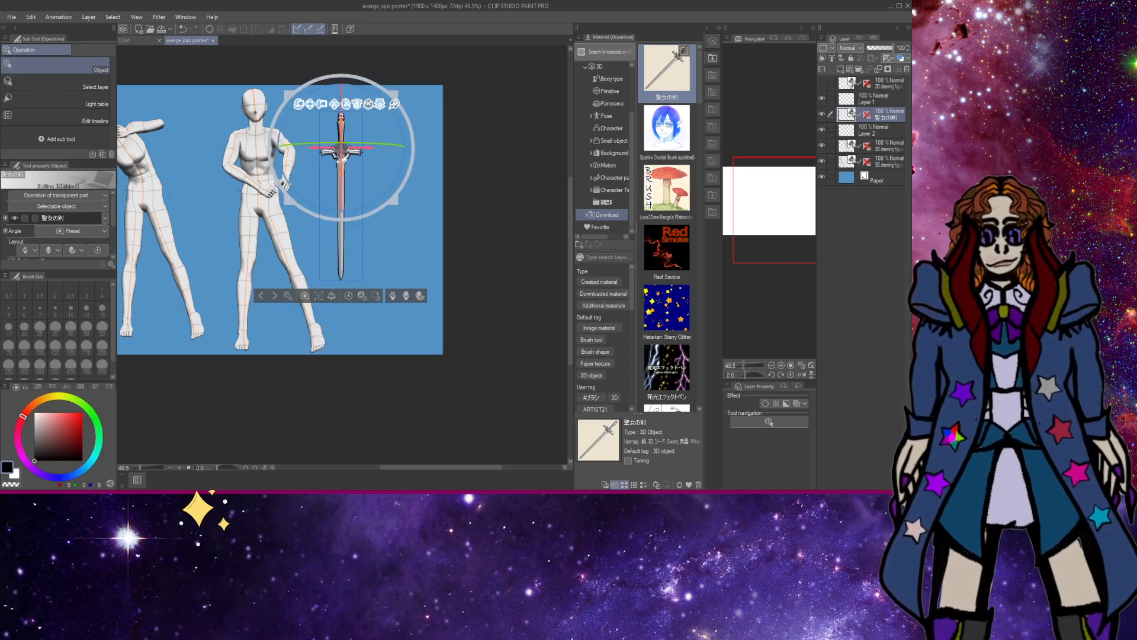
left_click_drag(347, 160, 353, 163)
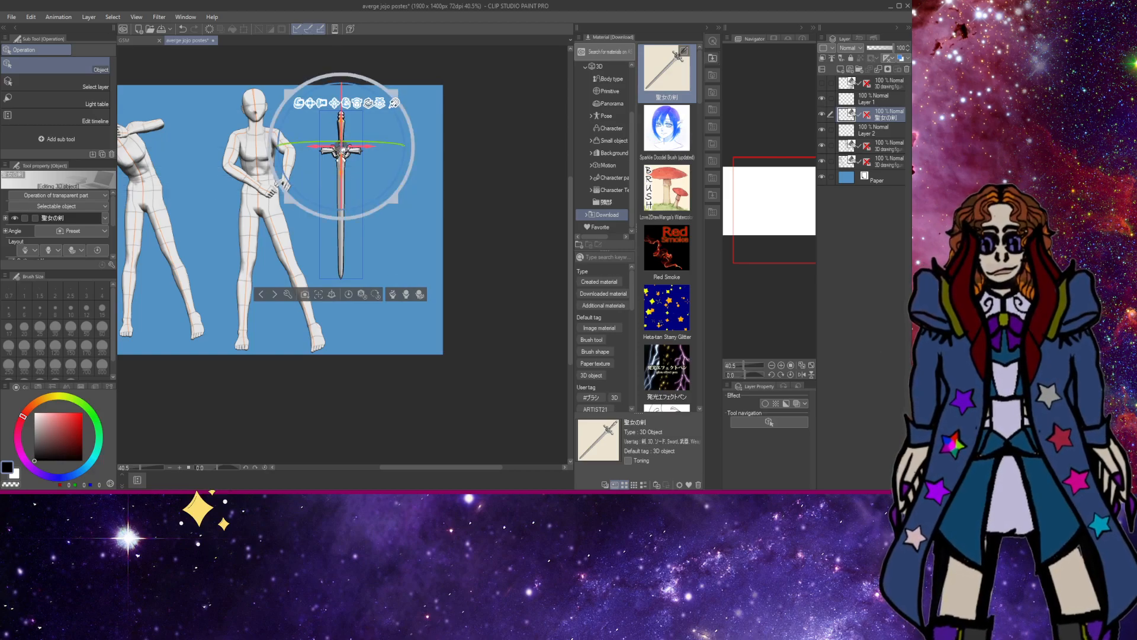
Rotate the sword so its blade points diagonally up and right, and move it so the hilt sits over the standing figure's hands.
left_click_drag(353, 164, 325, 188)
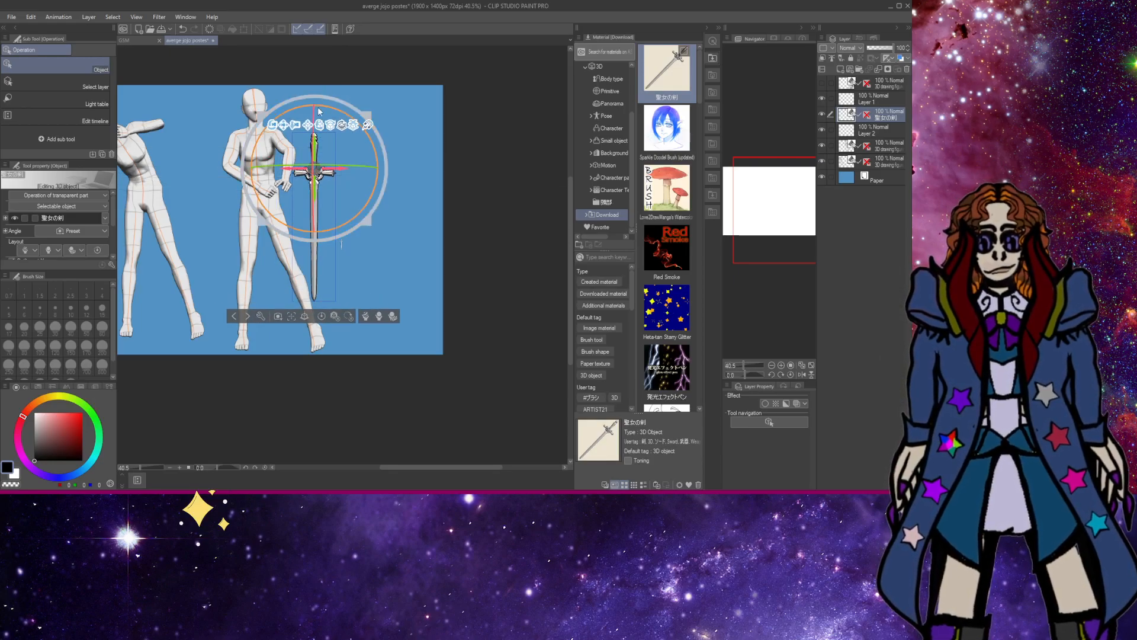
mouse_move(341, 228)
left_mouse_down()
mouse_move(320, 233)
mouse_move(255, 196)
mouse_move(325, 233)
mouse_move(277, 222)
mouse_move(244, 192)
mouse_move(286, 191)
mouse_move(279, 201)
mouse_move(314, 160)
mouse_move(312, 177)
left_mouse_up()
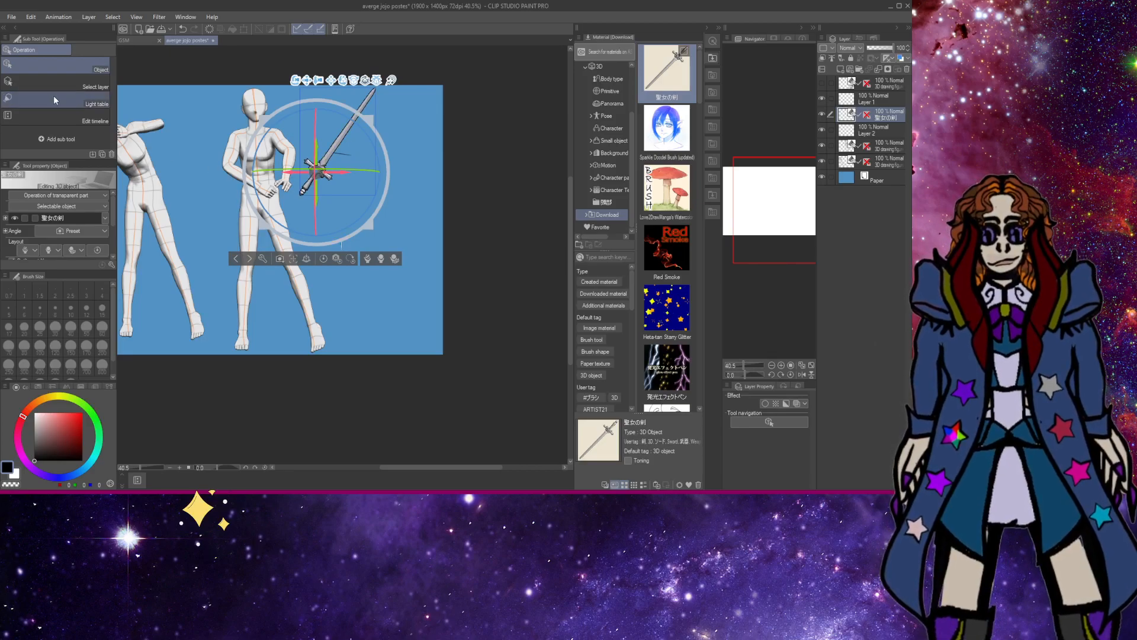
key("k")
left_click(216, 112, "alt")
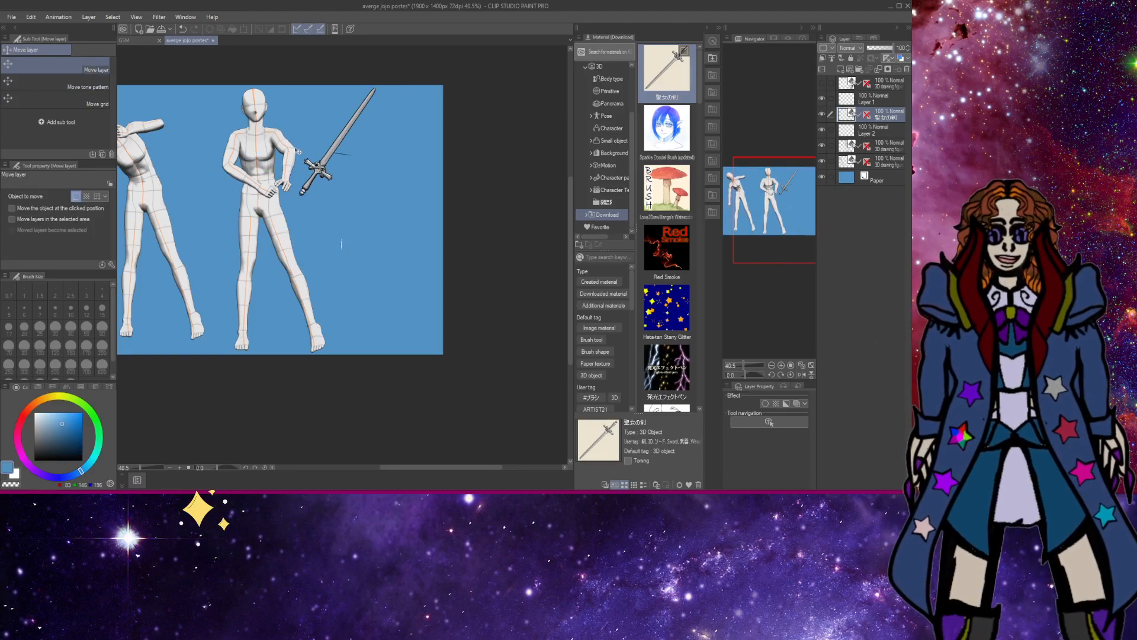
left_click_drag(329, 178, 290, 184)
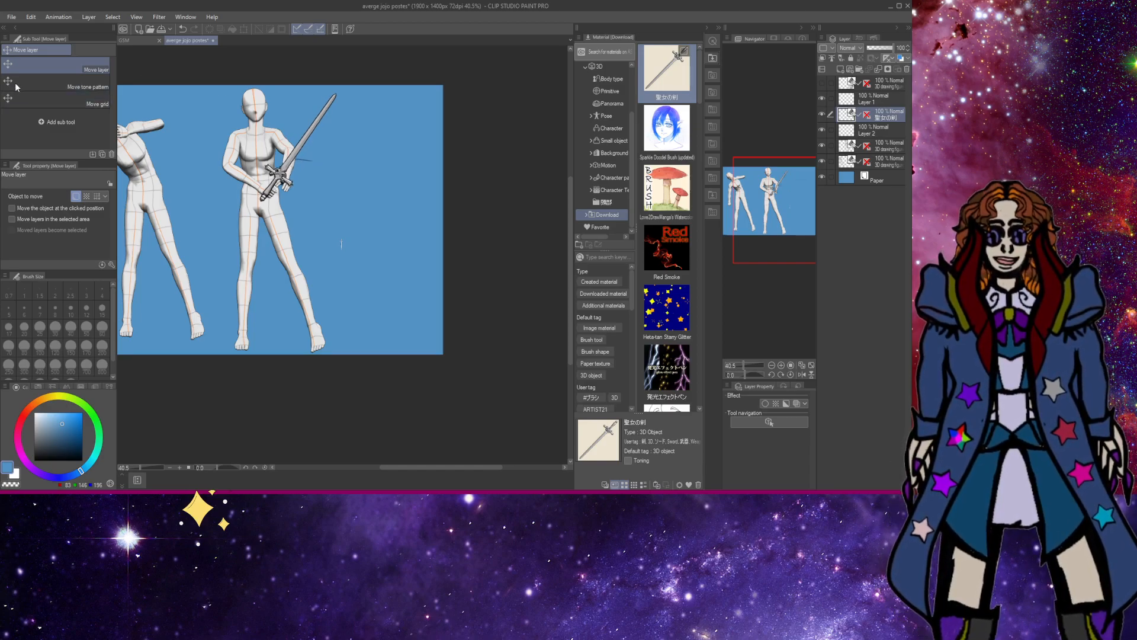
Fine-tune the sword's tilt and position so the grip lines up with the figure's lower hand.
key("o")
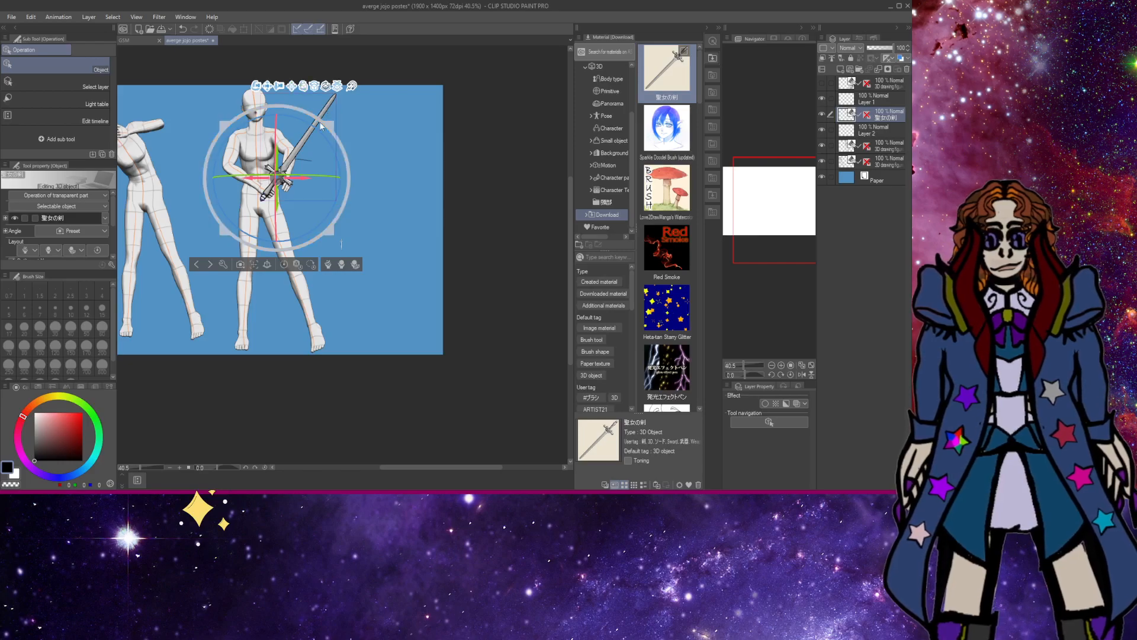
mouse_move(323, 117)
left_mouse_down()
mouse_move(333, 112)
mouse_move(335, 126)
mouse_move(320, 128)
left_mouse_up()
left_click_drag(277, 164, 286, 173)
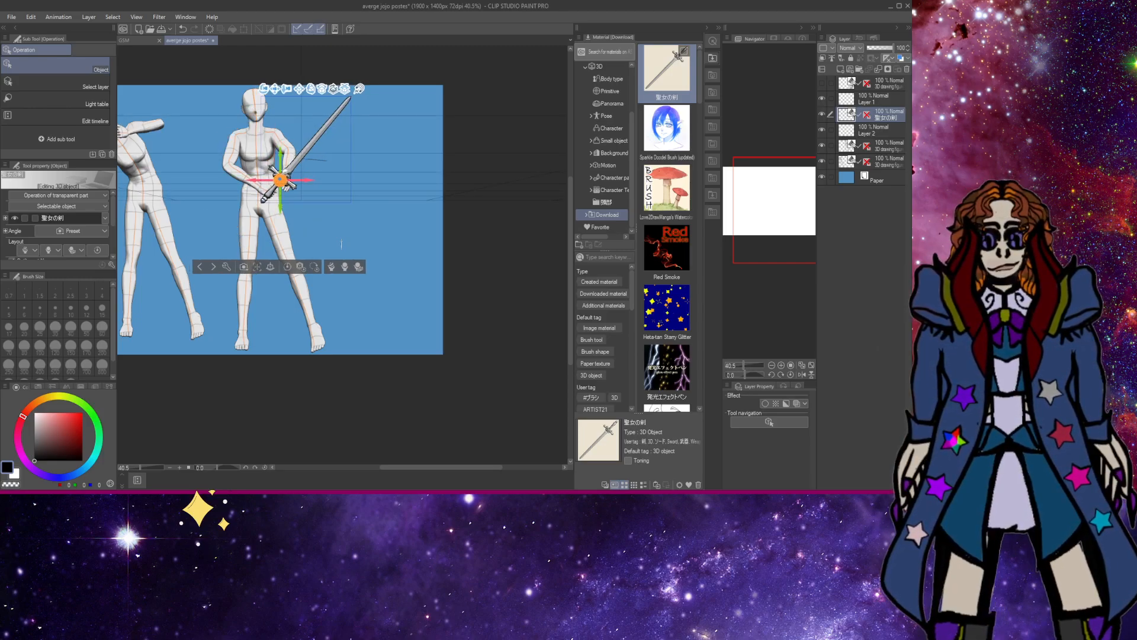
left_click_drag(280, 179, 279, 177)
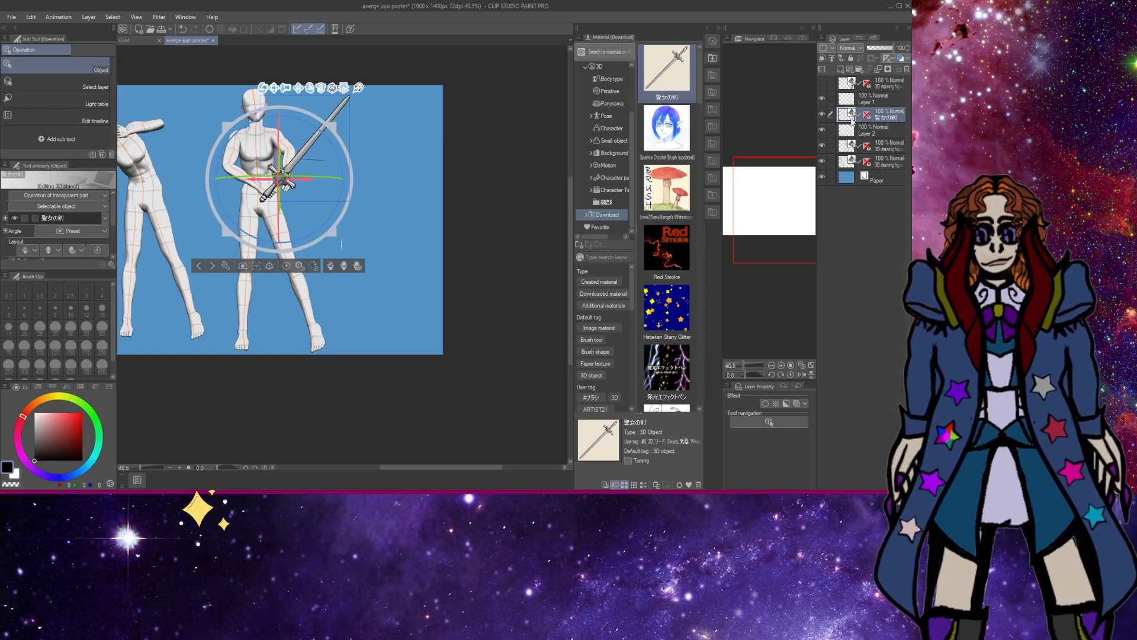
Try the sword's layer behind the standing figure's layer, and return it to directly above that figure's layer.
left_click_drag(848, 116, 851, 155)
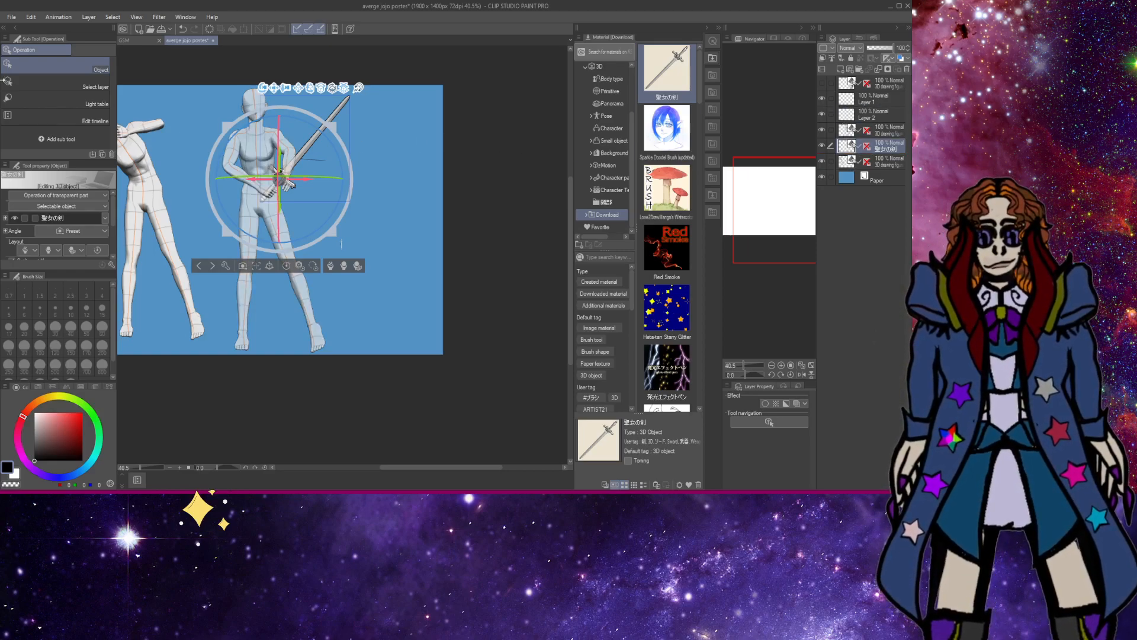
key("/")
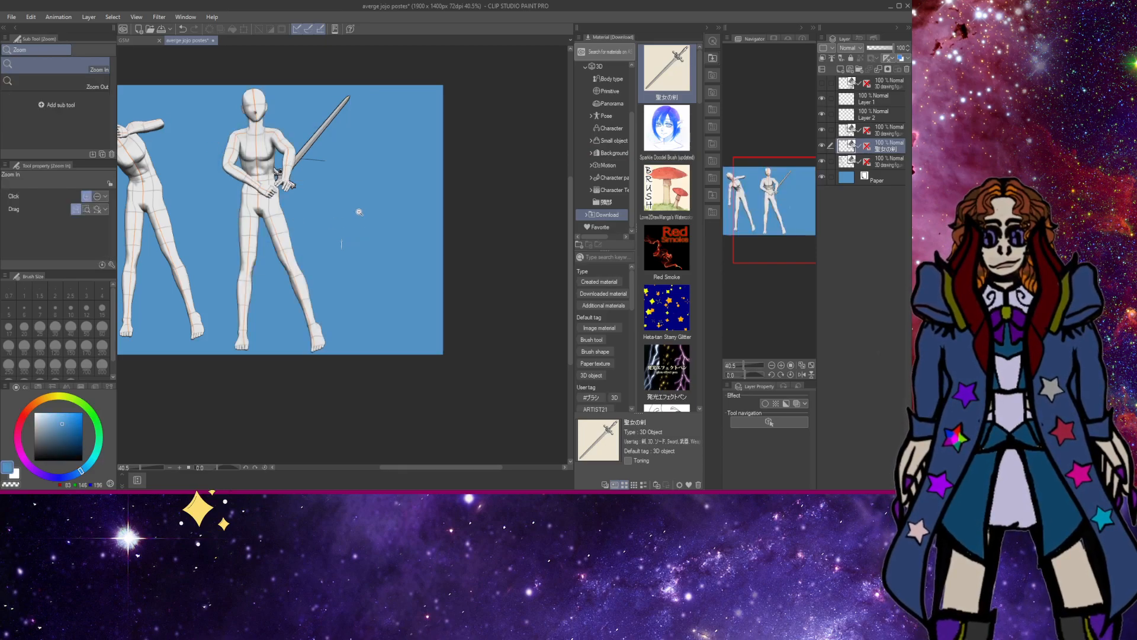
left_click(248, 146)
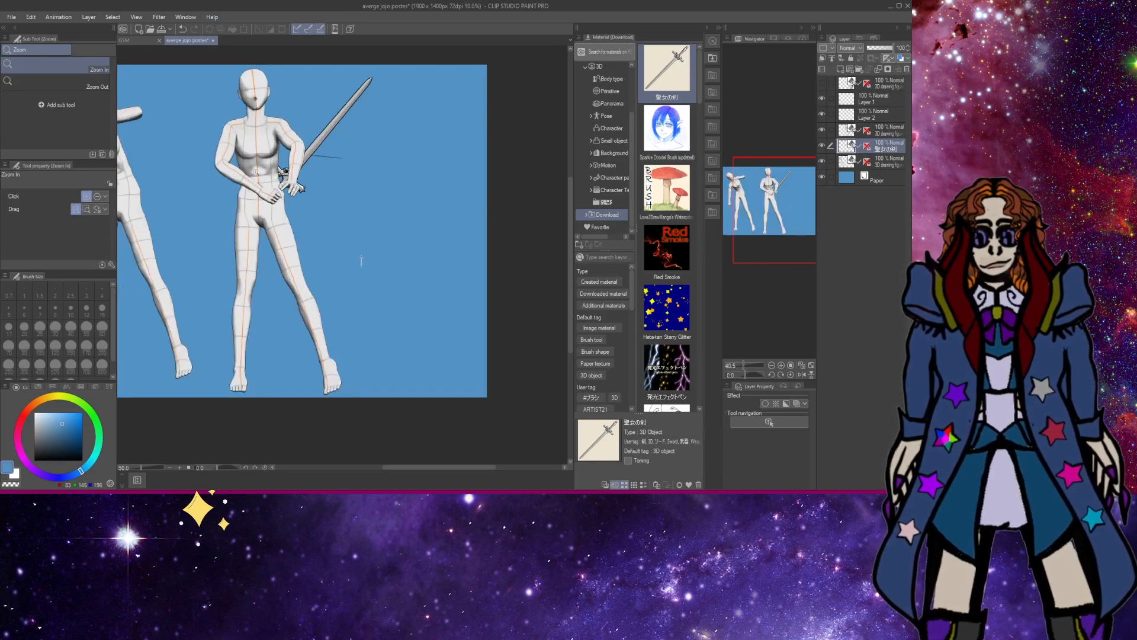
left_click(283, 199)
left_click(287, 191)
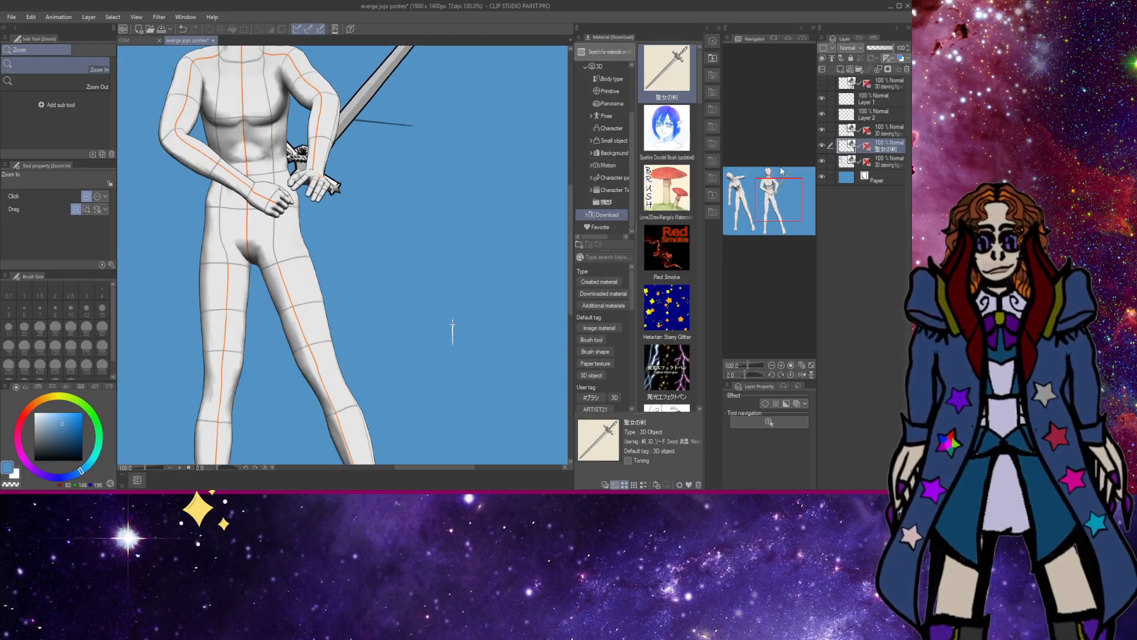
left_click(824, 130)
left_click(823, 130)
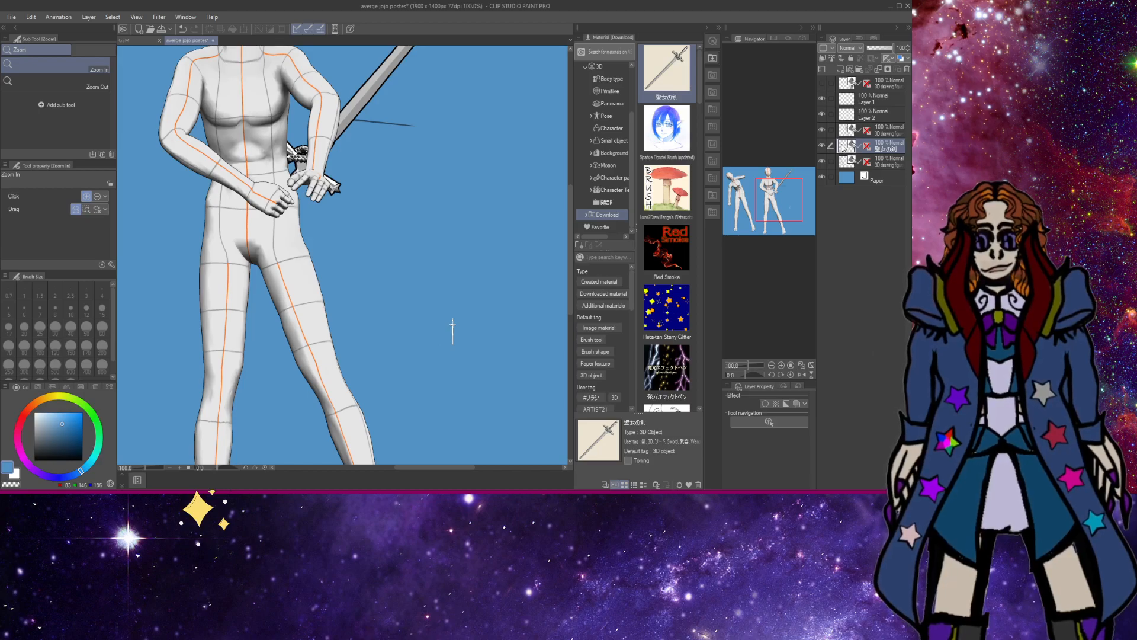
left_click_drag(851, 145, 855, 124)
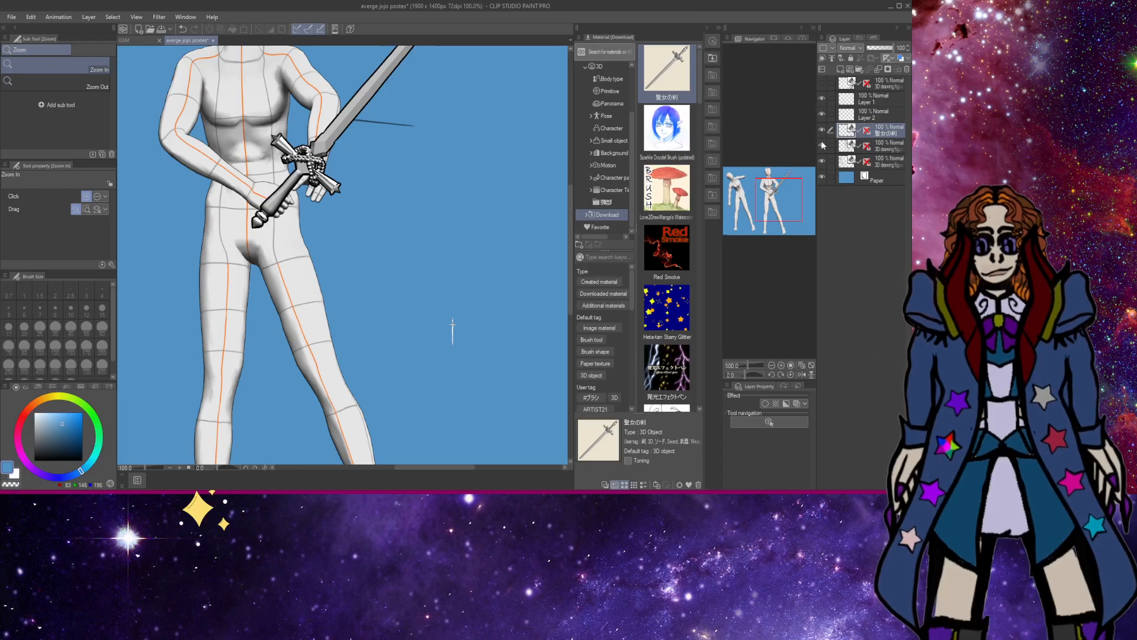
On the standing figure's layer, move the free hand onto the sword's crossguard and adjust the other wrist at the grip.
left_click(843, 145)
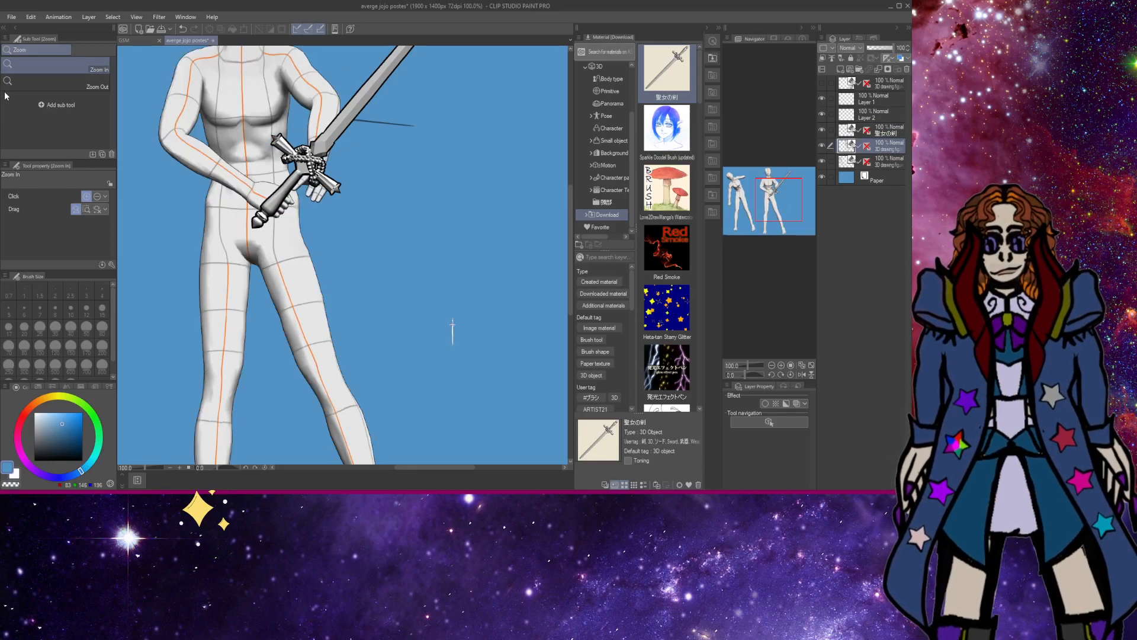
key("o")
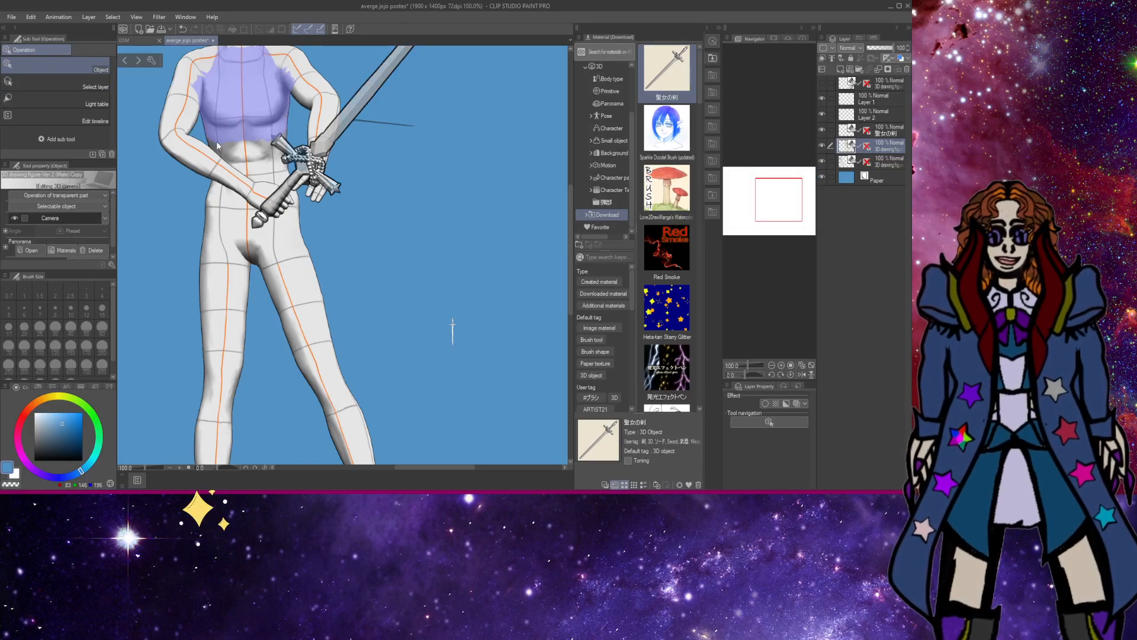
left_click(325, 113)
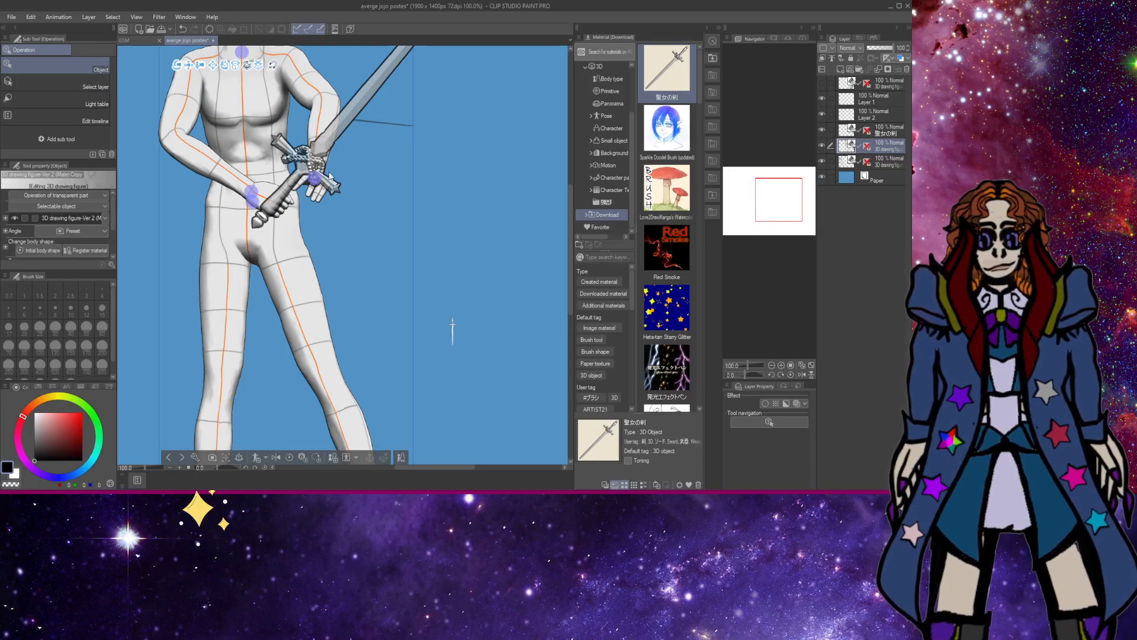
left_click_drag(318, 179, 306, 135)
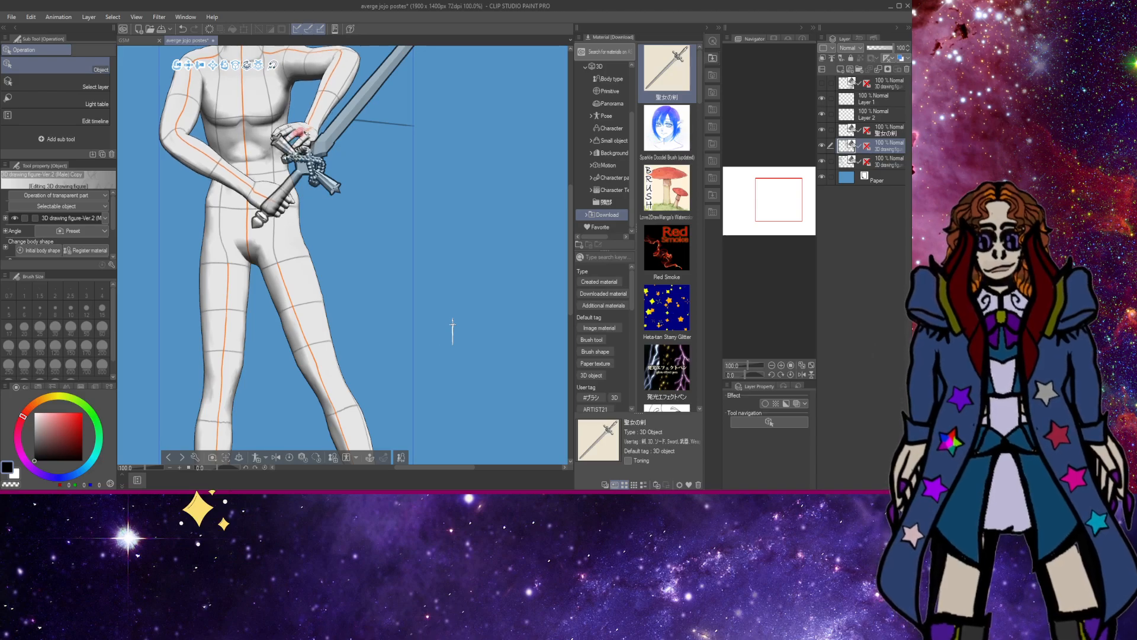
left_click(296, 140)
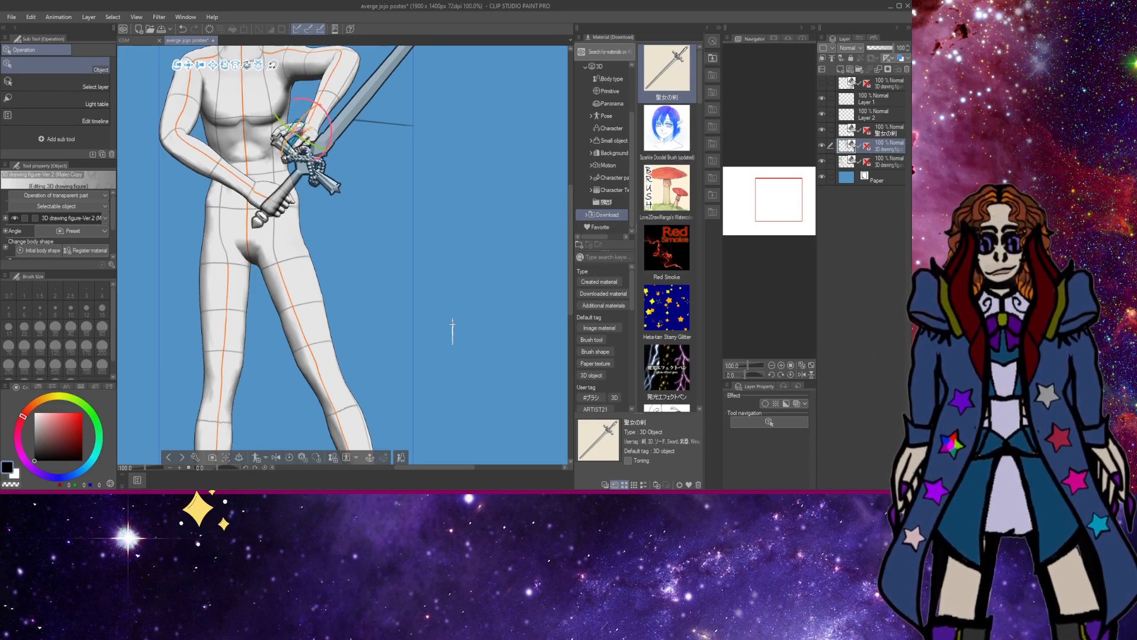
mouse_move(300, 146)
left_mouse_down()
mouse_move(285, 148)
mouse_move(307, 152)
left_mouse_up()
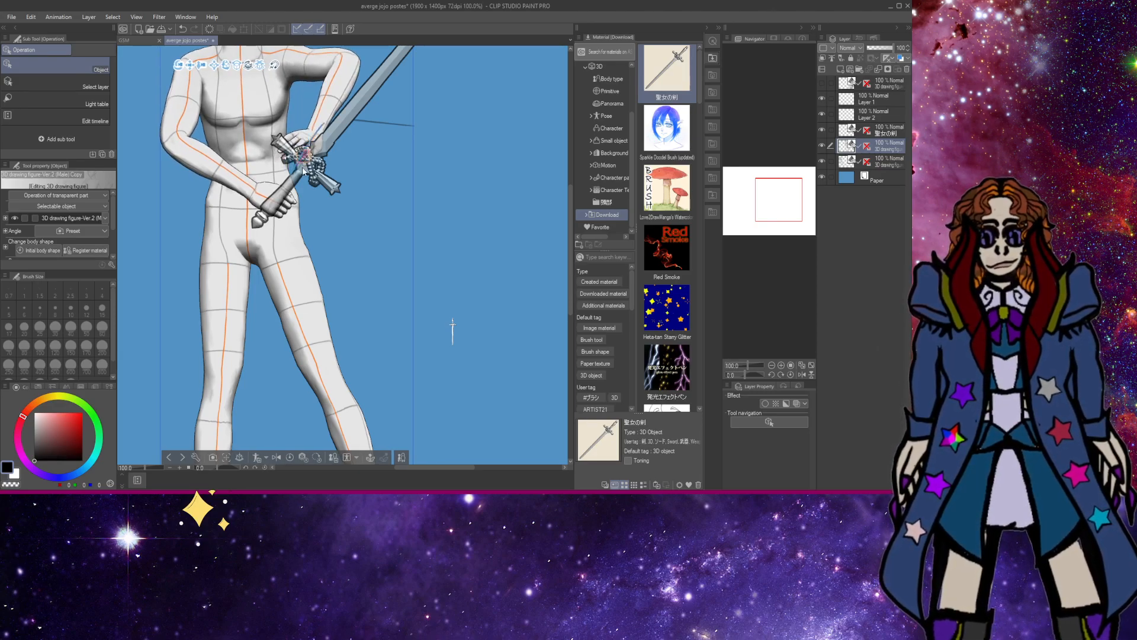
mouse_move(270, 191)
left_mouse_down()
mouse_move(252, 176)
mouse_move(272, 195)
left_mouse_up()
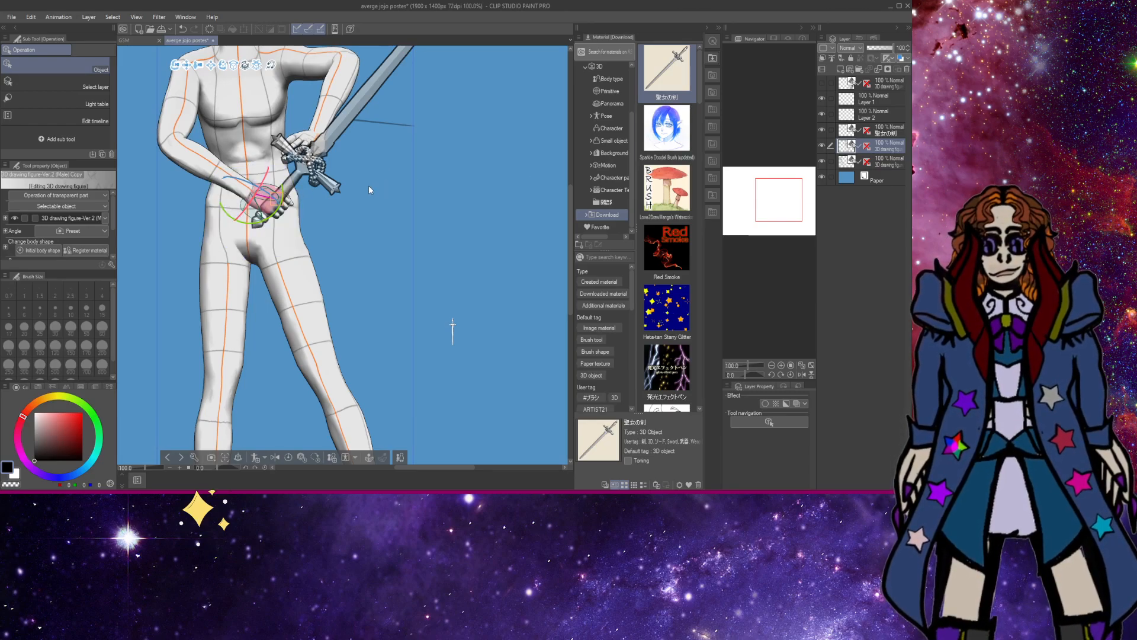
Nudge the sword slightly left and raise the standing figure's free hand from the crossguard to shoulder height.
left_click(297, 180)
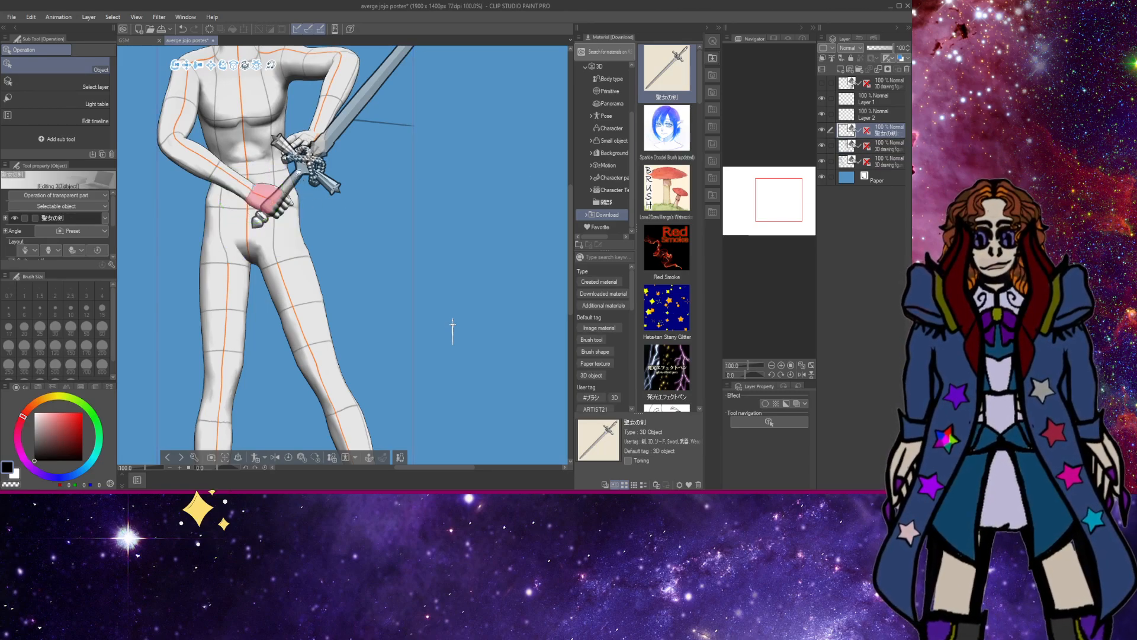
left_click_drag(300, 171, 299, 174)
left_click(317, 136)
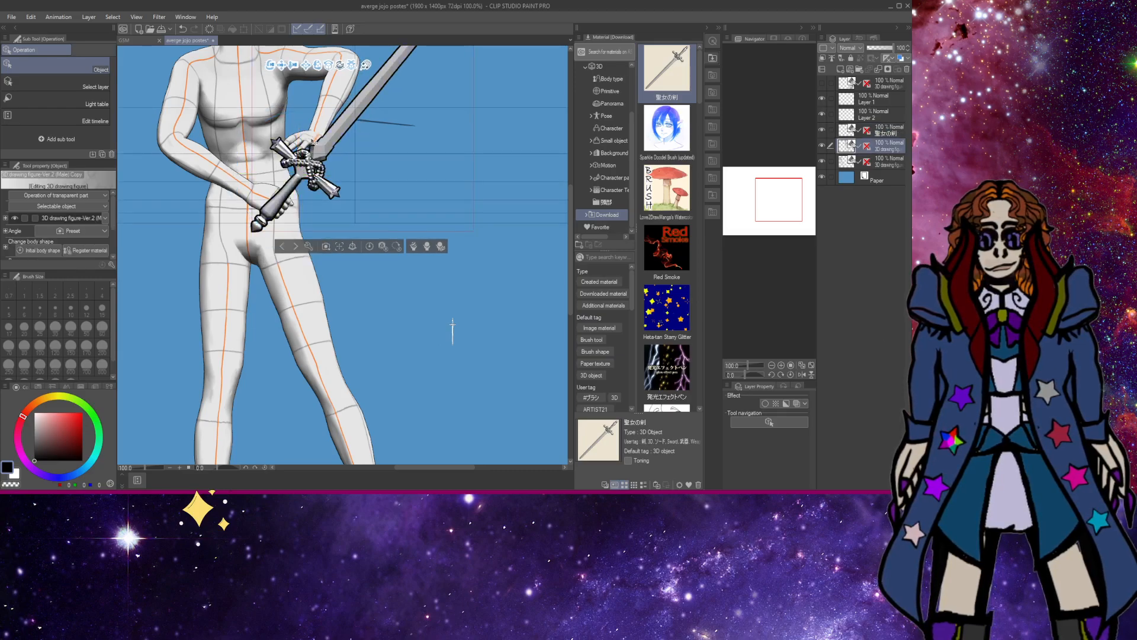
left_click_drag(325, 137, 309, 74)
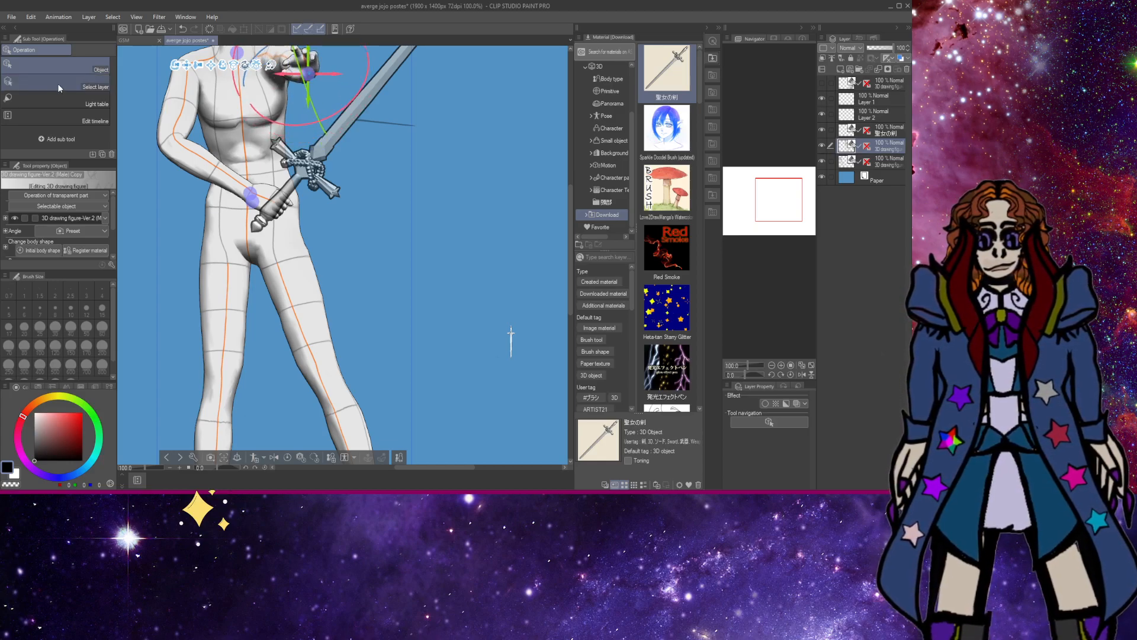
Apply the Hand gesture 005 pose material to the standing figure's hands and lower the raised hand slightly in front of the chest.
key("space")
left_click_drag(214, 107, 207, 200)
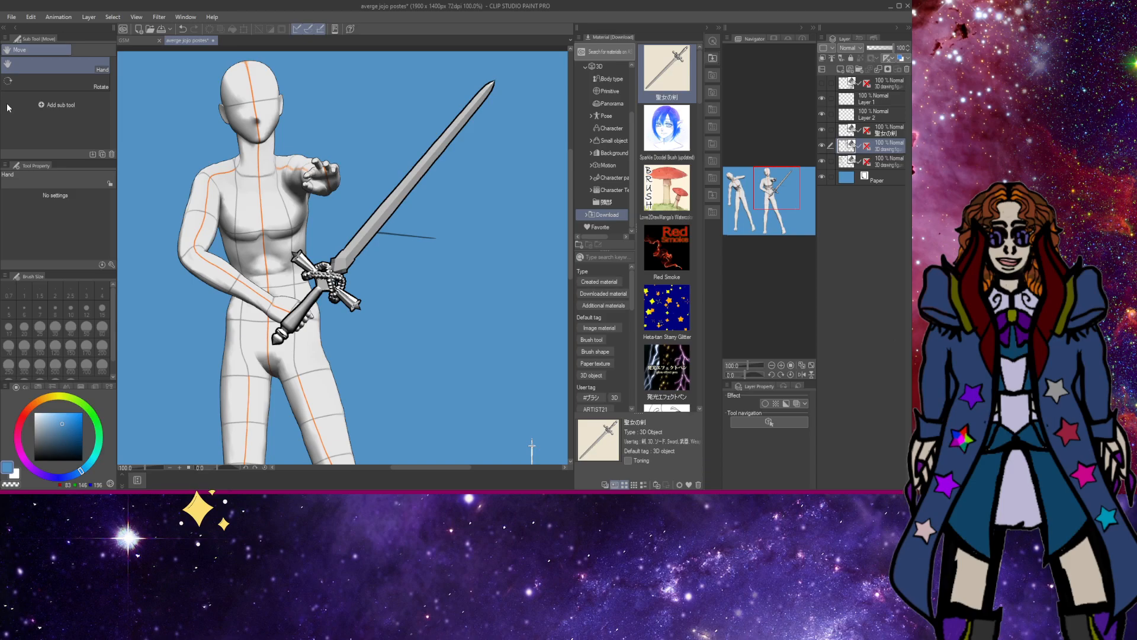
left_click(324, 178)
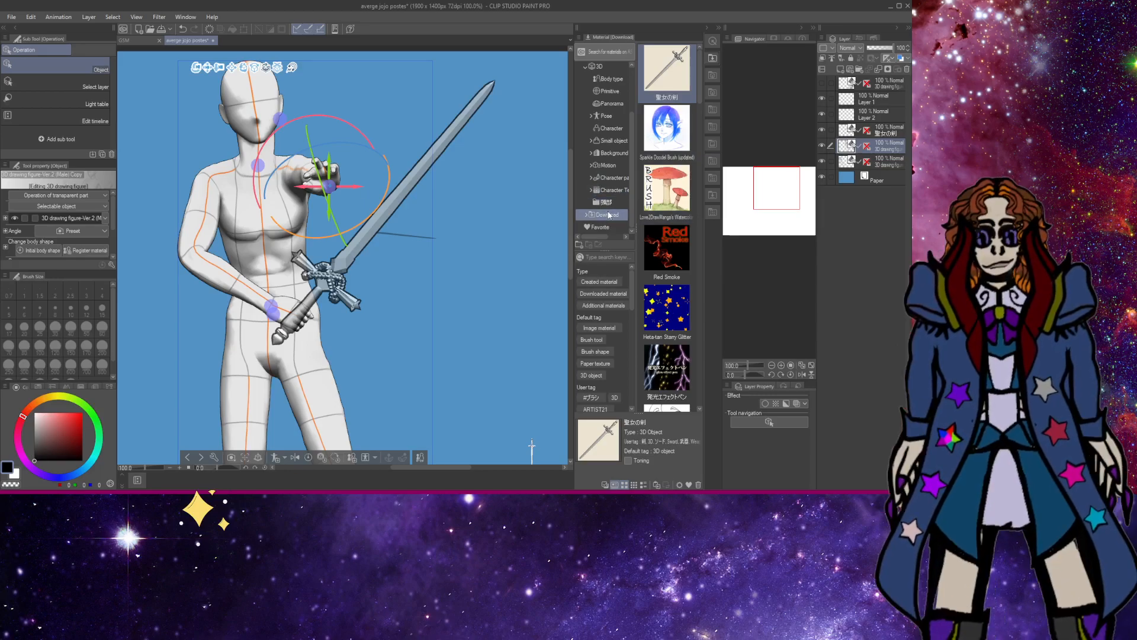
scroll(607, 208, "up", 1)
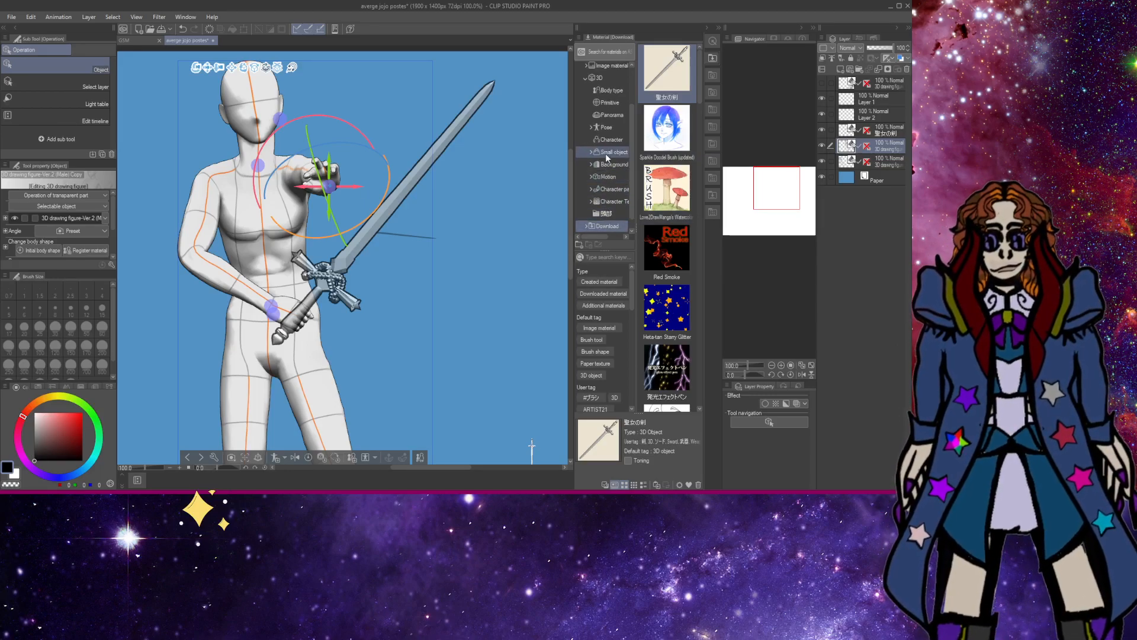
left_click(606, 130)
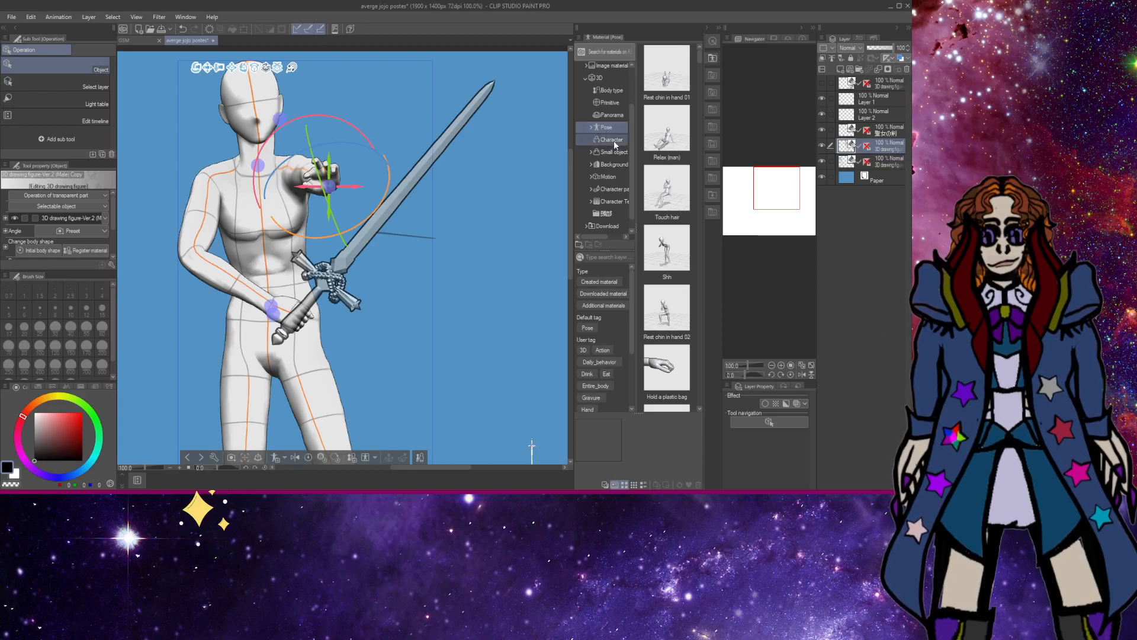
scroll(674, 265, "down", 3)
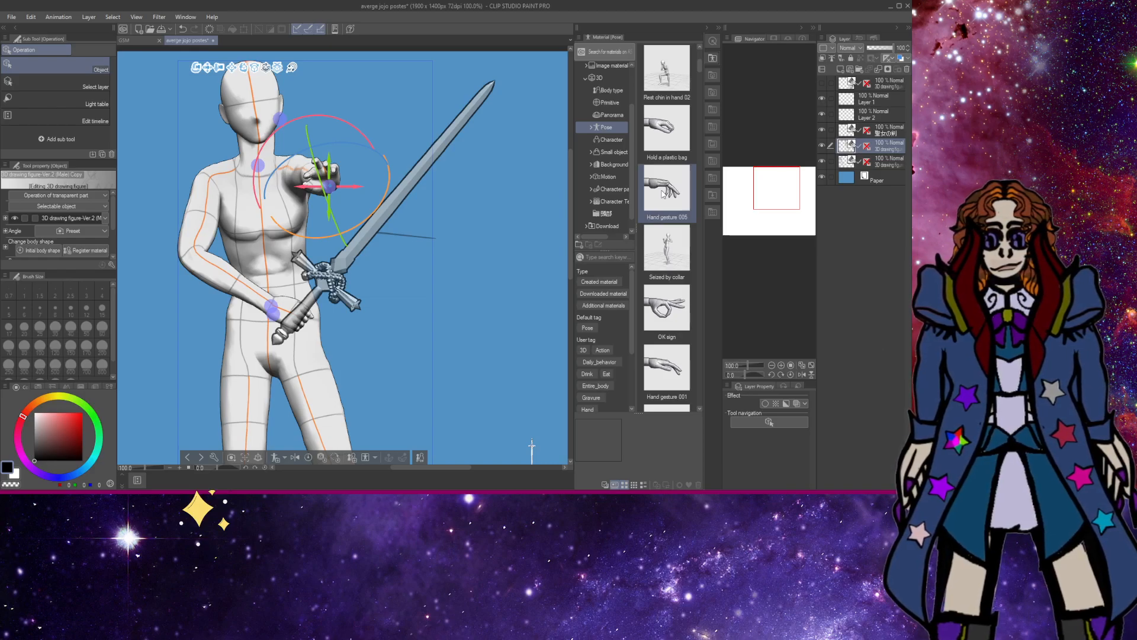
scroll(673, 317, "down", 2)
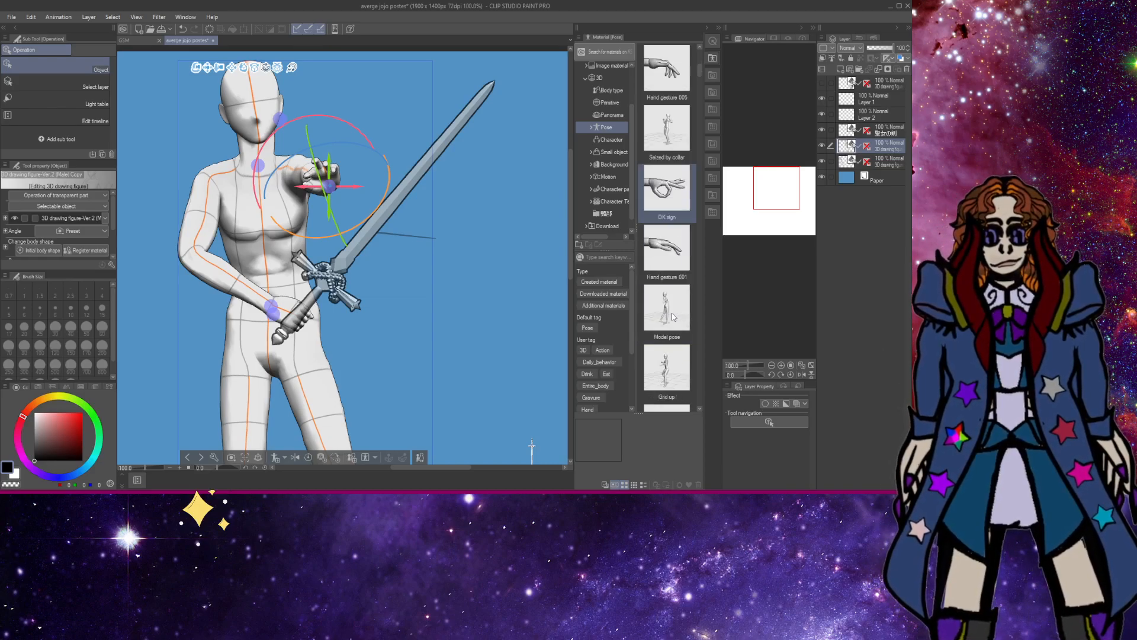
scroll(675, 296, "up", 1)
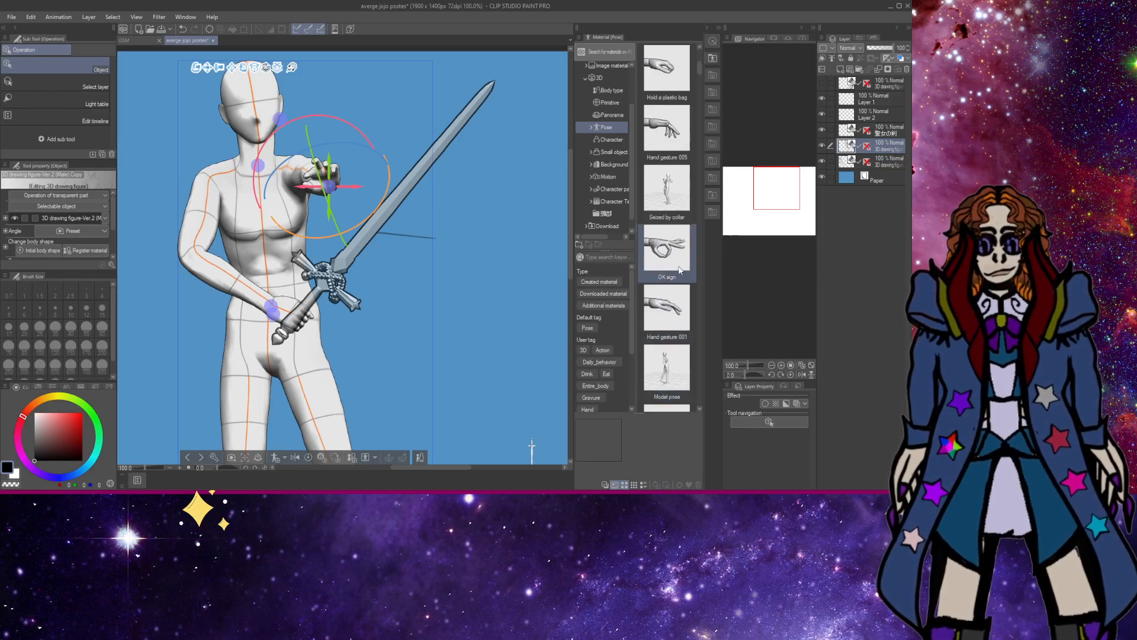
left_click_drag(662, 128, 326, 184)
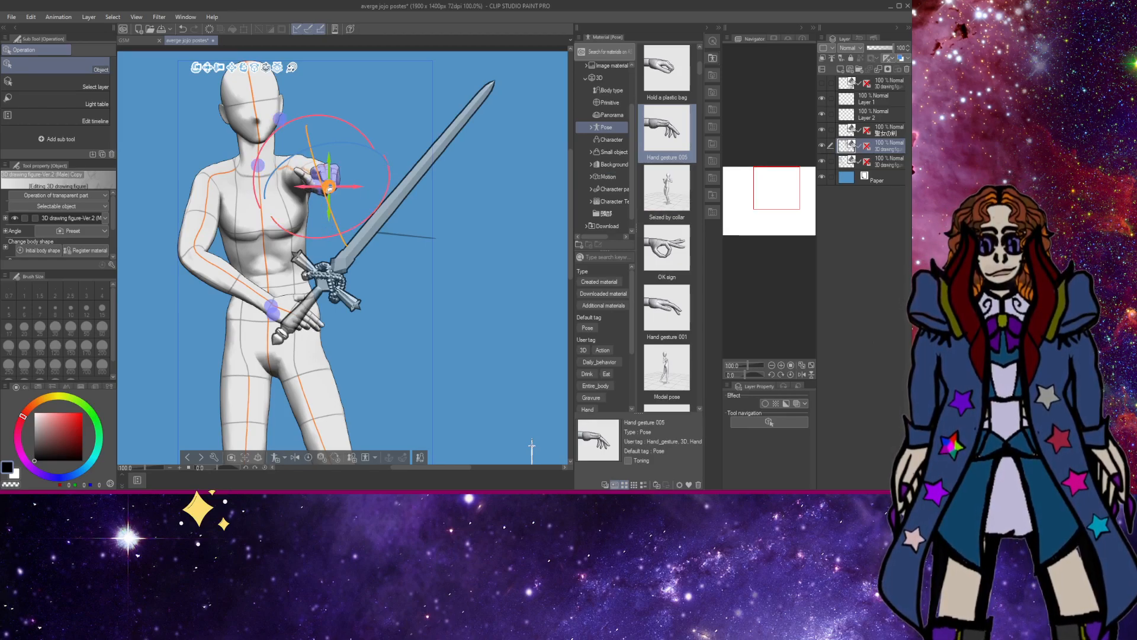
mouse_move(328, 192)
left_mouse_down()
mouse_move(329, 255)
mouse_move(336, 195)
left_mouse_up()
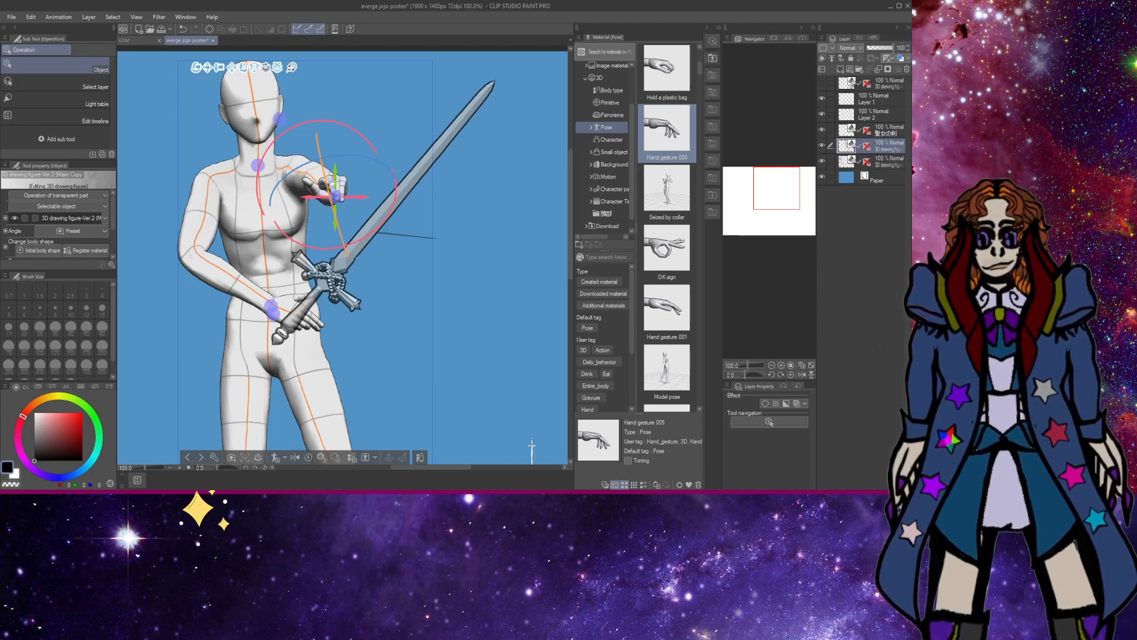
mouse_move(331, 197)
left_mouse_down()
mouse_move(341, 176)
mouse_move(378, 193)
mouse_move(329, 260)
mouse_move(337, 188)
mouse_move(350, 217)
mouse_move(303, 191)
mouse_move(323, 207)
left_mouse_up()
Apply the Relax hand pose material to the standing figure's hands.
scroll(669, 308, "down", 4)
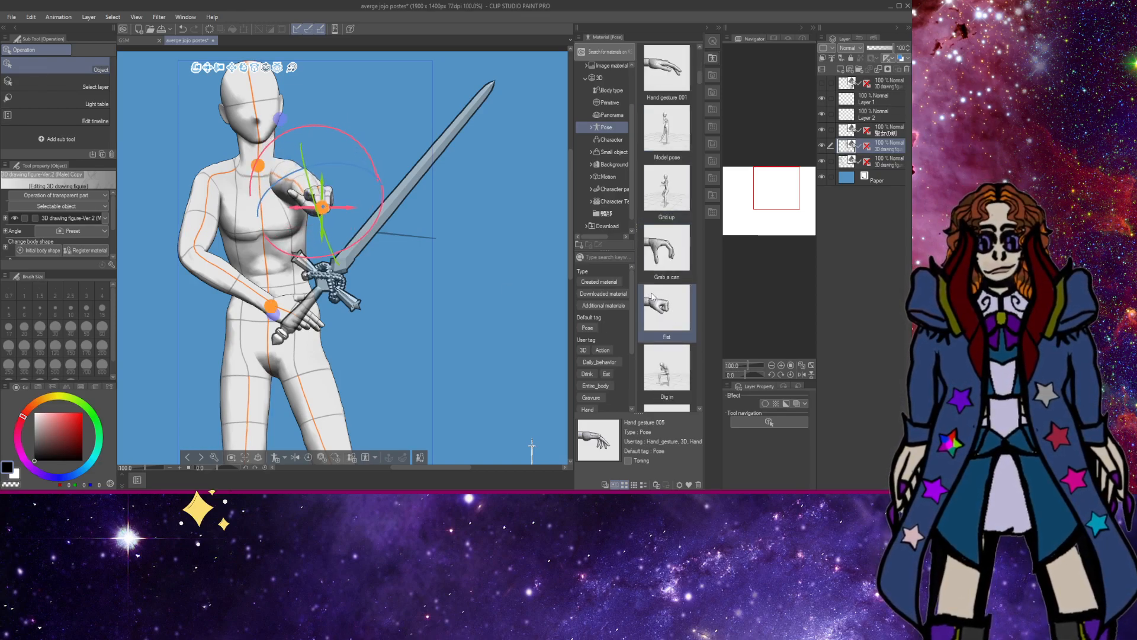
scroll(652, 299, "down", 4)
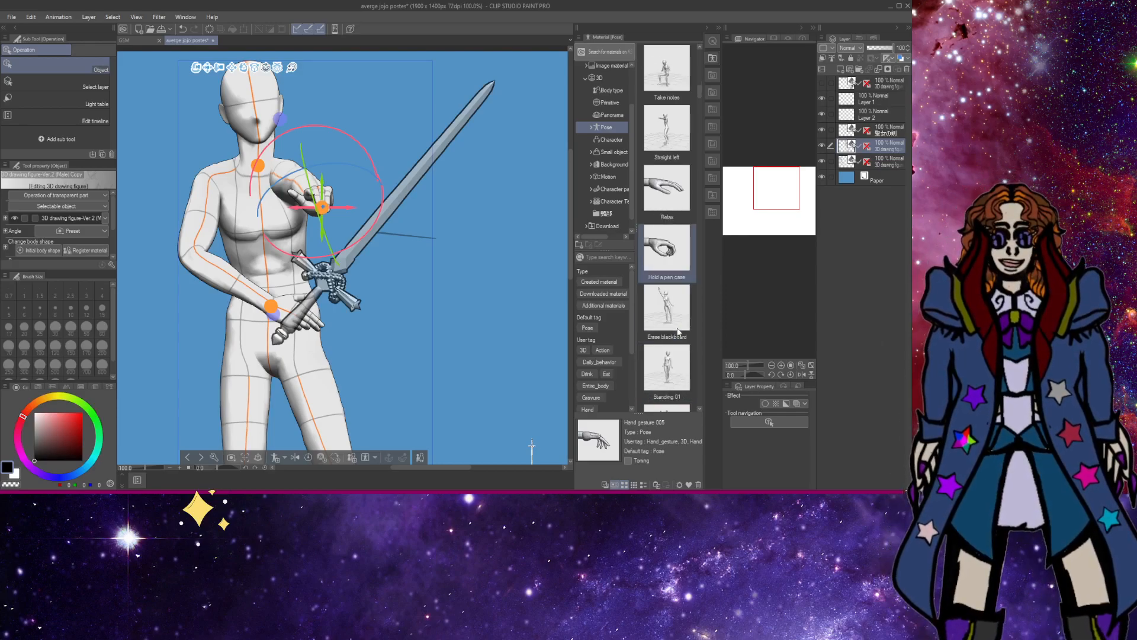
scroll(679, 308, "down", 1)
left_click(664, 263)
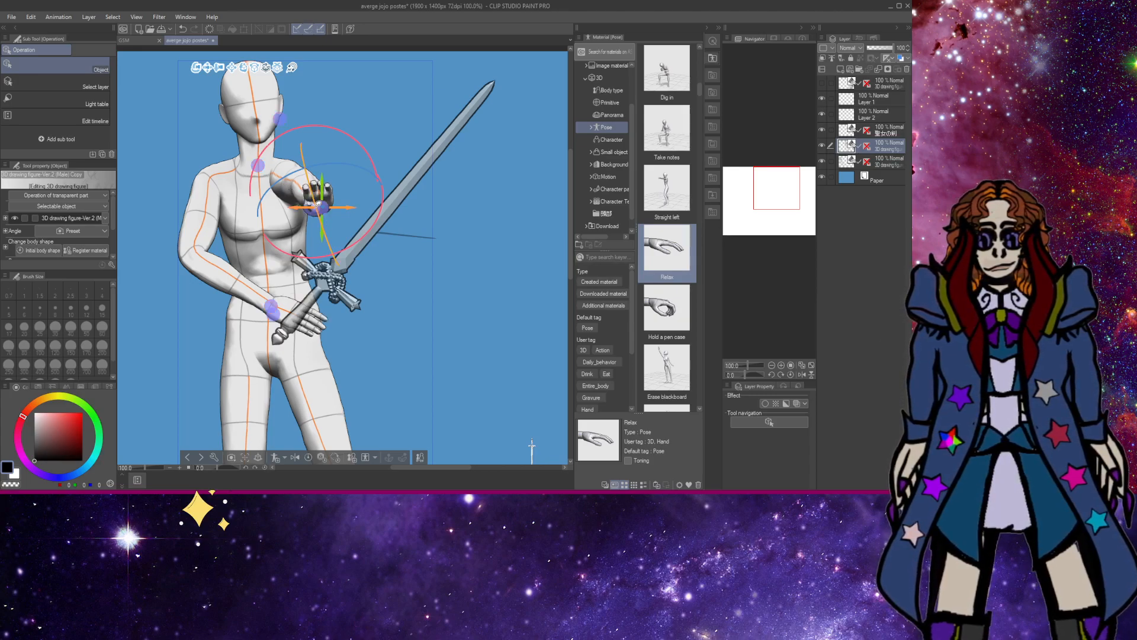
Lower the standing figure's raised hand onto the sword's crossguard.
mouse_move(322, 207)
left_mouse_down()
mouse_move(325, 261)
mouse_move(311, 262)
left_mouse_up()
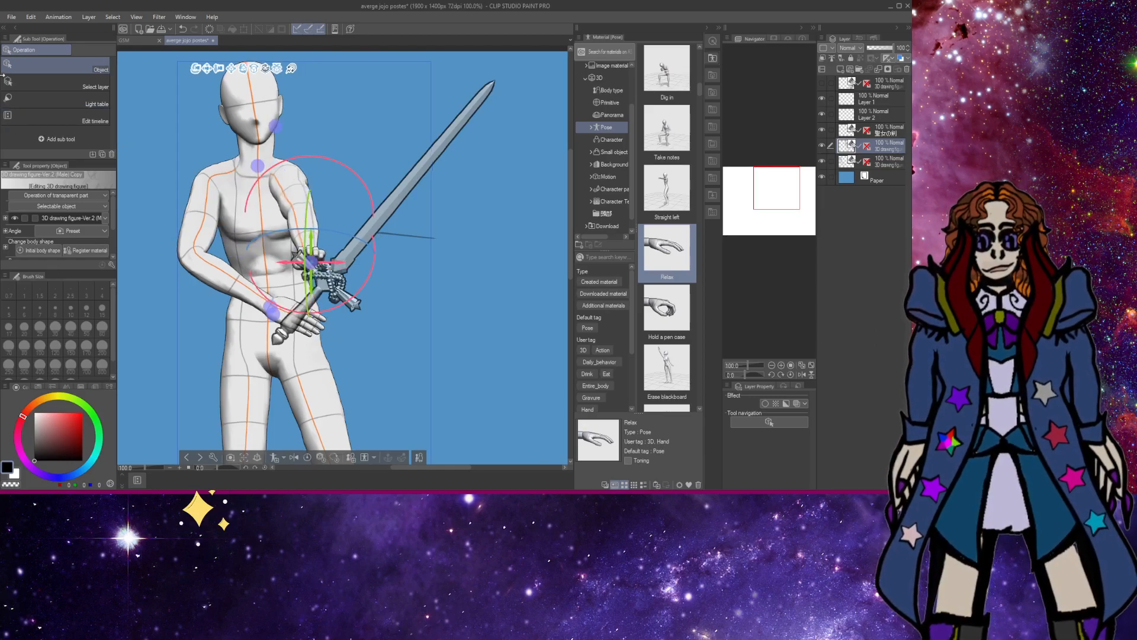
key("h")
mouse_move(117, 128)
left_mouse_down()
mouse_move(195, 128)
mouse_move(100, 127)
mouse_move(132, 128)
mouse_move(119, 127)
left_mouse_up()
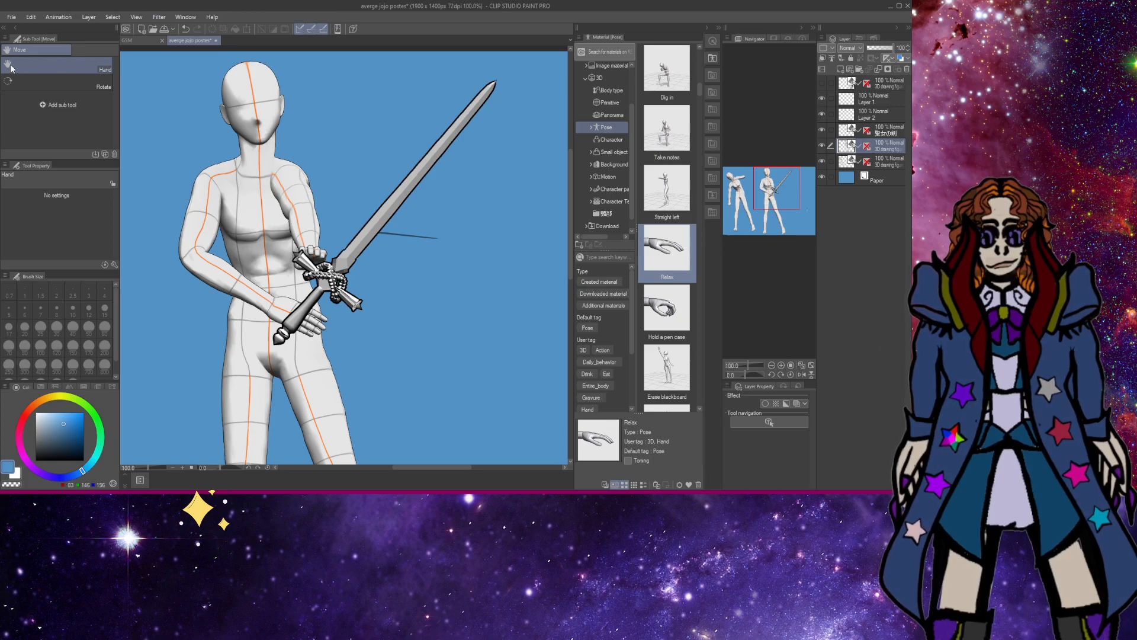
left_click_drag(188, 138, 280, 118)
scroll(211, 120, "down", 5)
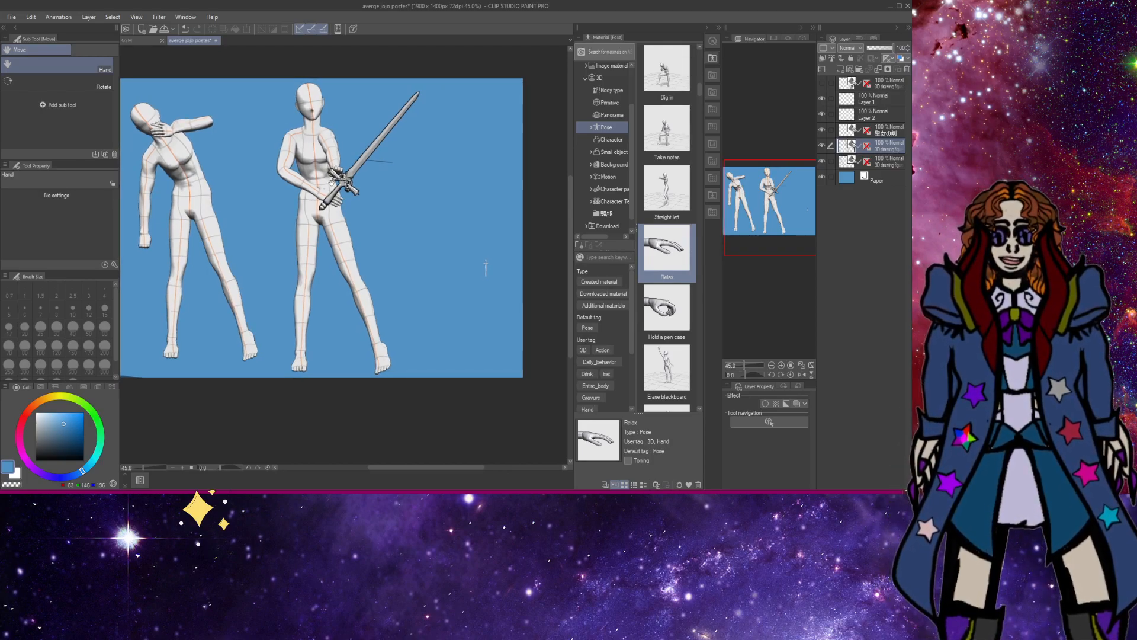
left_click(875, 48)
left_click_drag(873, 46, 894, 47)
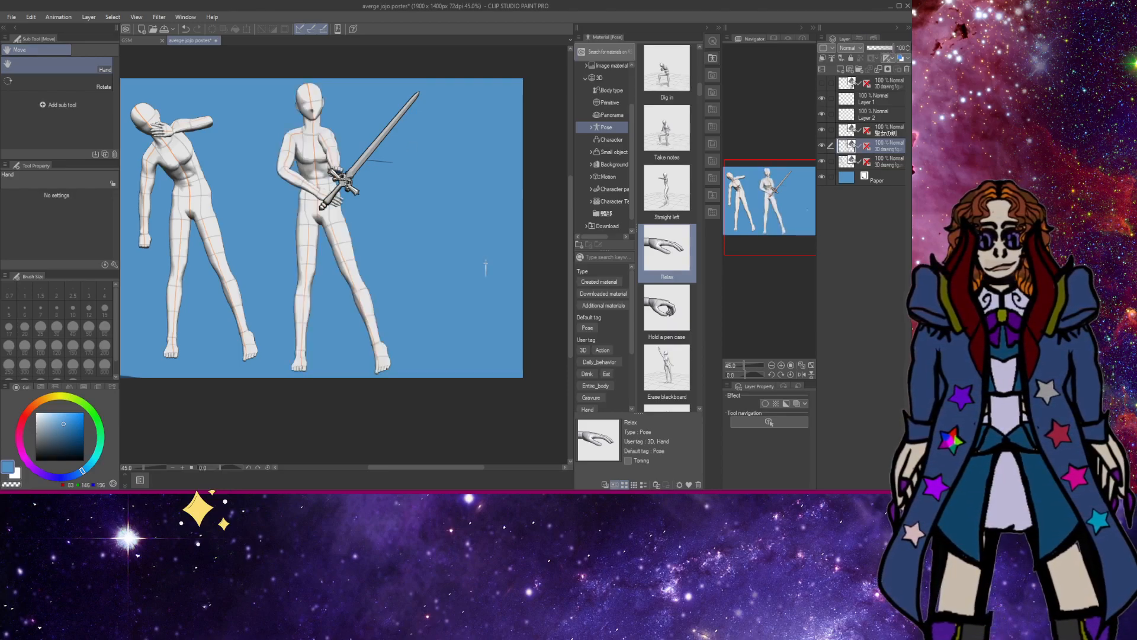
left_click(847, 132)
left_click(880, 47)
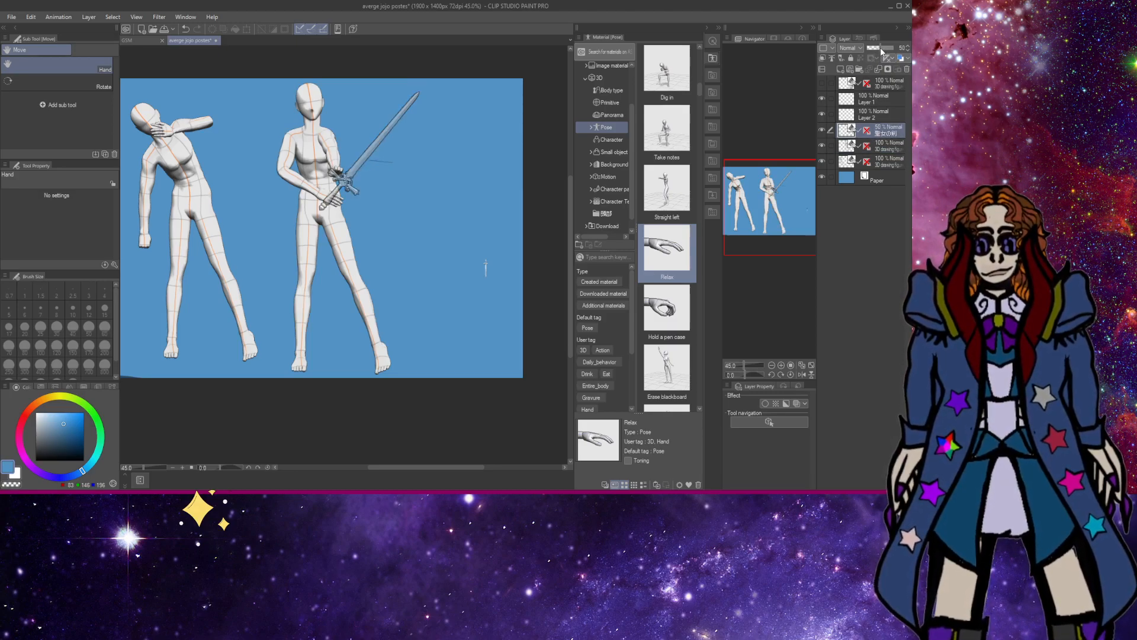
left_click_drag(883, 48, 895, 47)
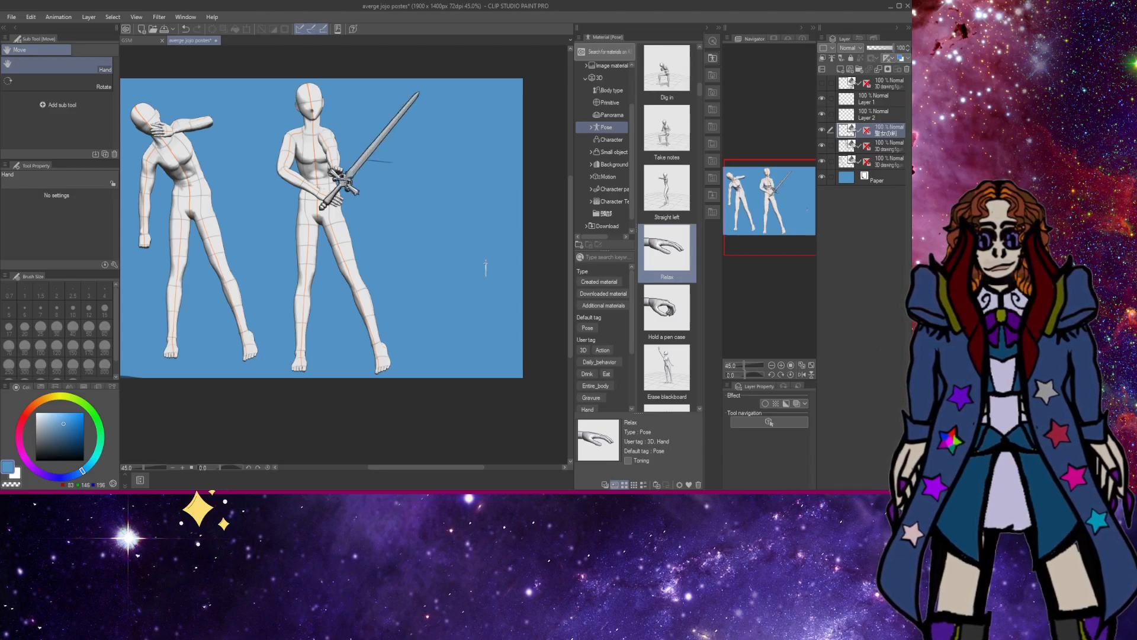
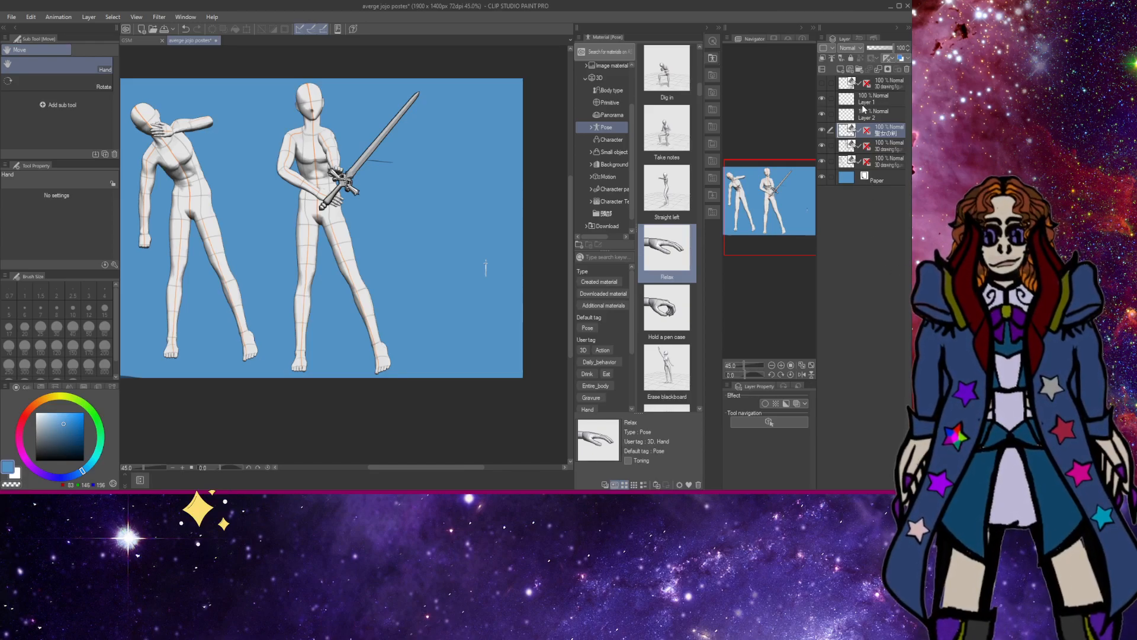
Create a layer folder, put the sword and standing figure layers in it, and toggle its visibility to check the contents.
left_click(860, 70)
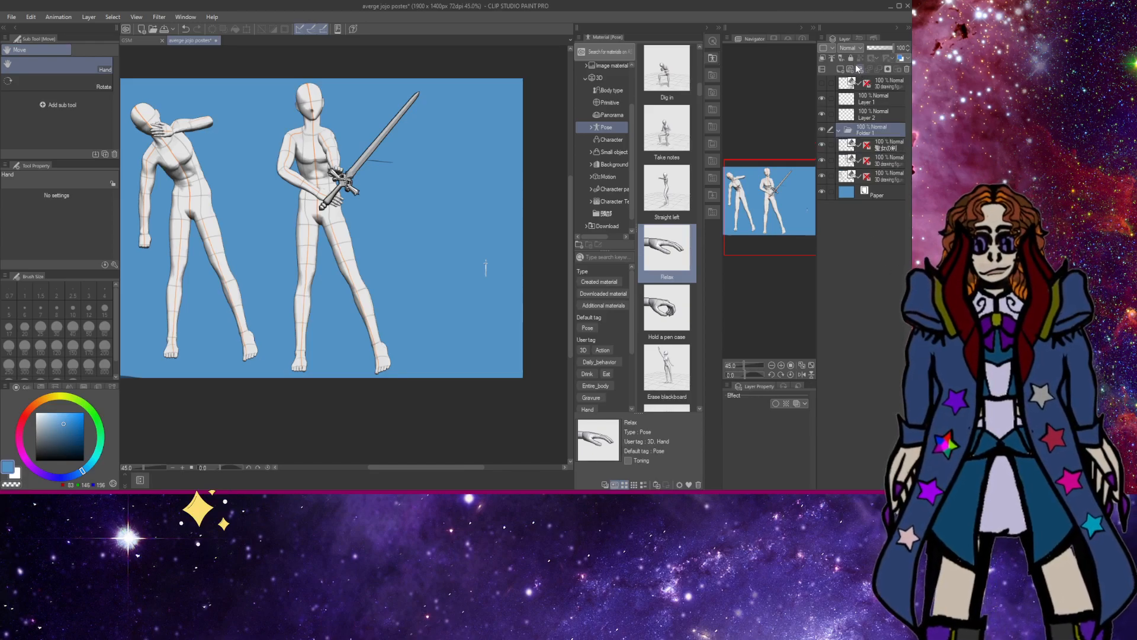
left_click(822, 160)
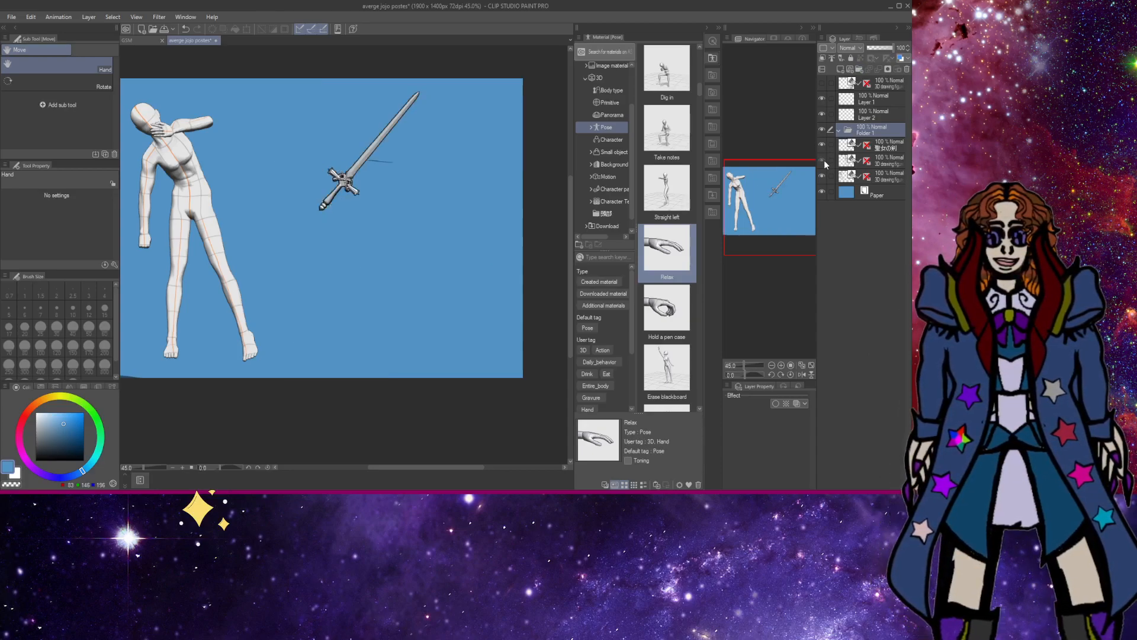
left_click(822, 159)
left_click(849, 145)
left_click_drag(850, 147, 847, 134)
left_click(839, 130)
left_click(851, 149)
left_click(823, 129)
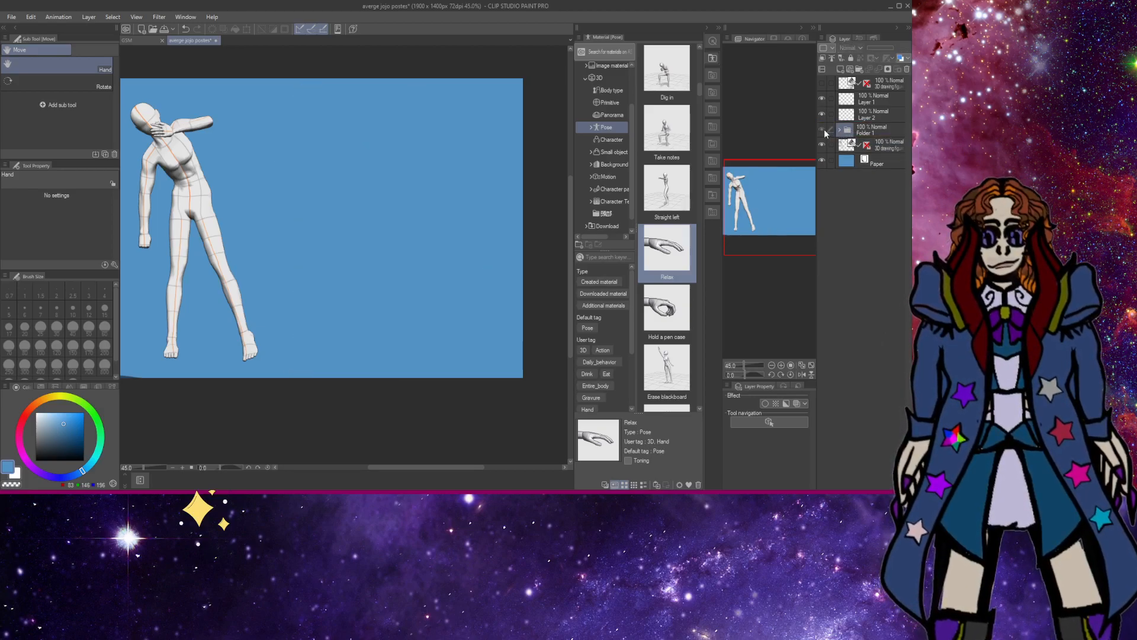
left_click(823, 129)
Create a second layer folder for the leaning figure's 3D layer and toggle its visibility to check the contents.
left_click(851, 144)
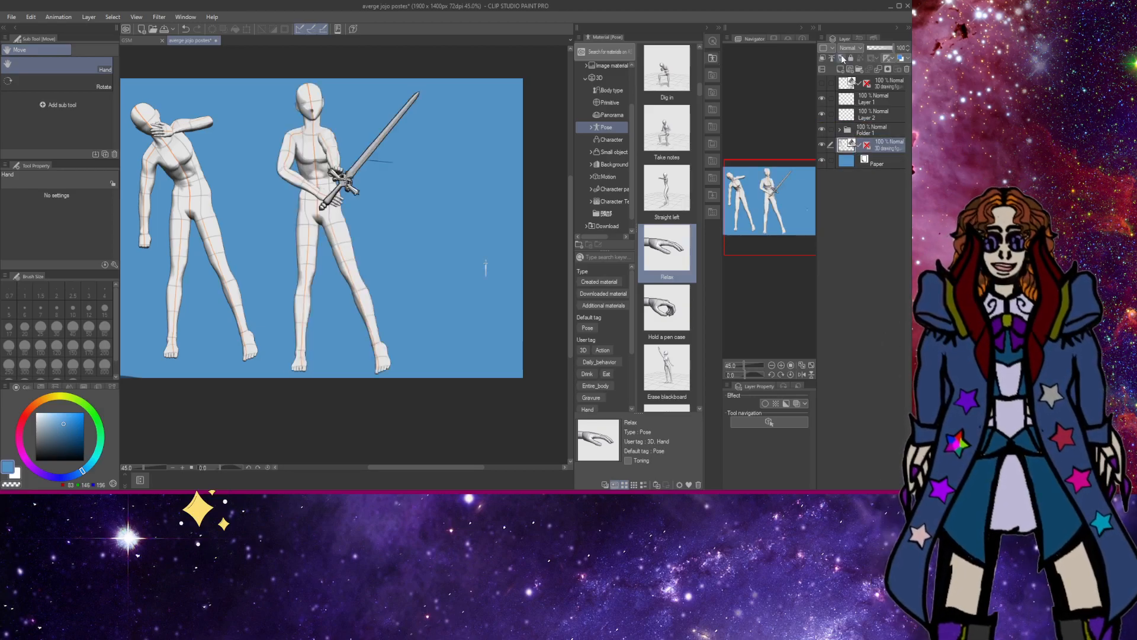
left_click(860, 69)
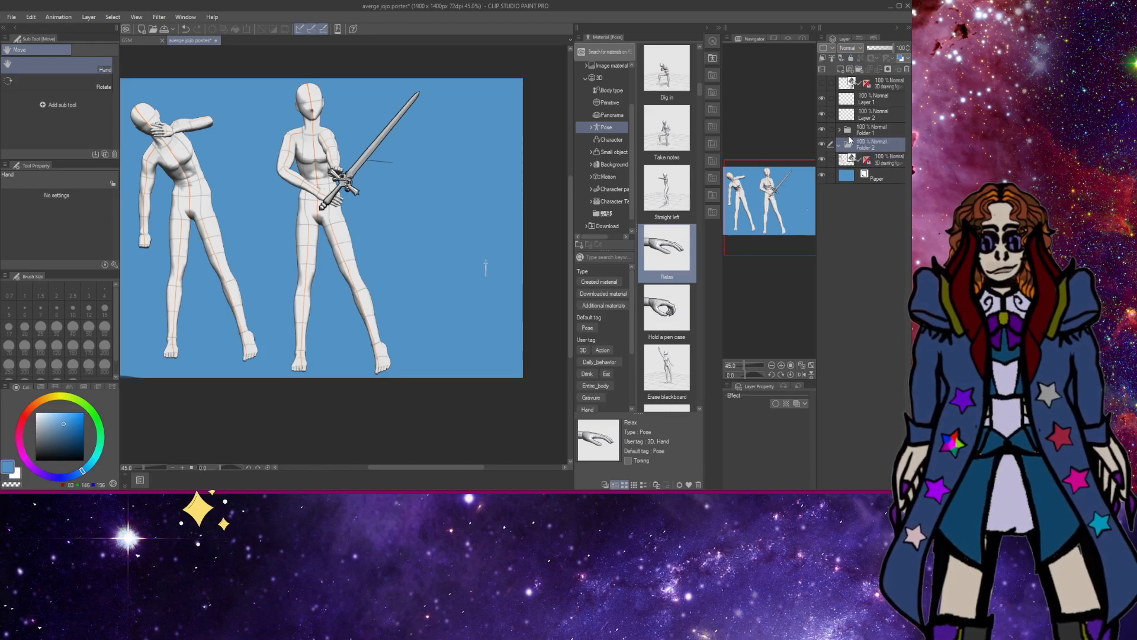
left_click(851, 160)
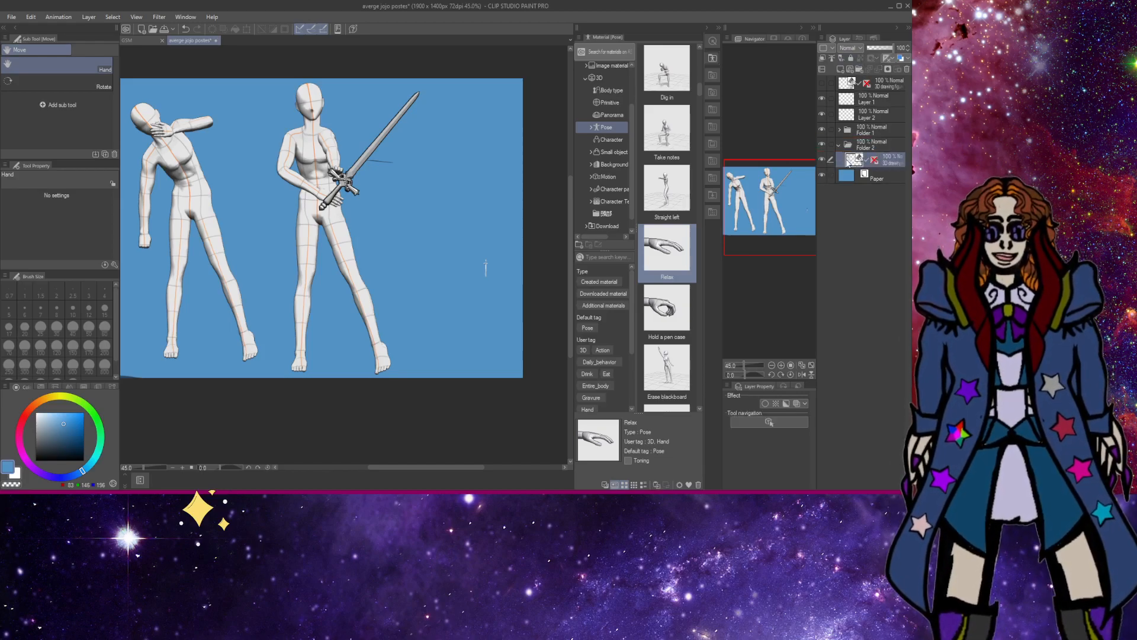
left_click(840, 146)
left_click(822, 145)
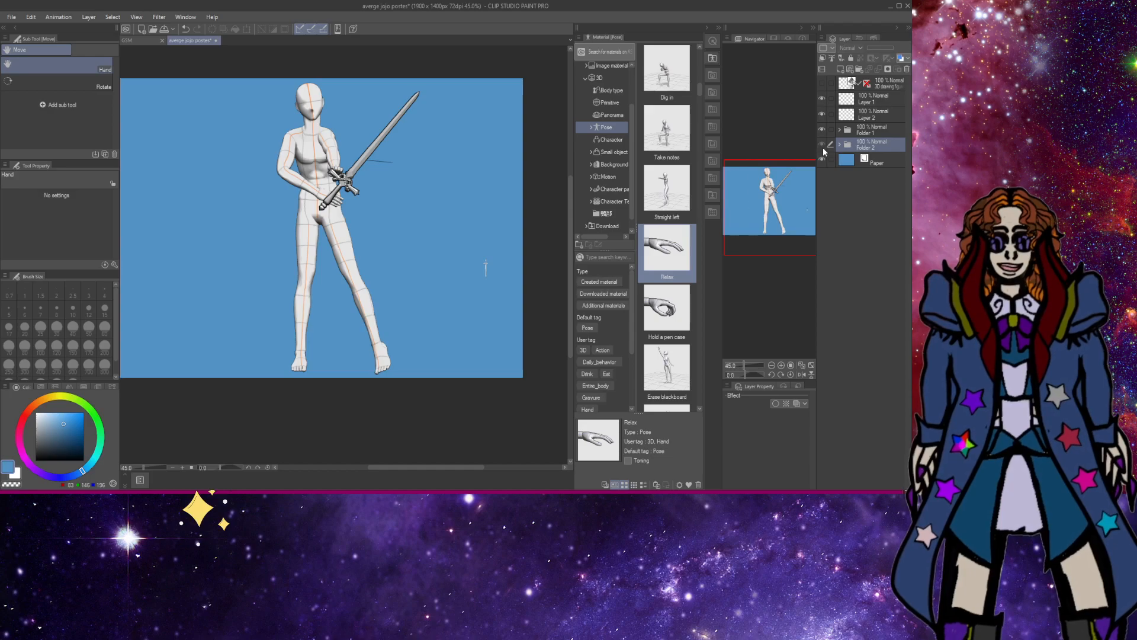
left_click(822, 144)
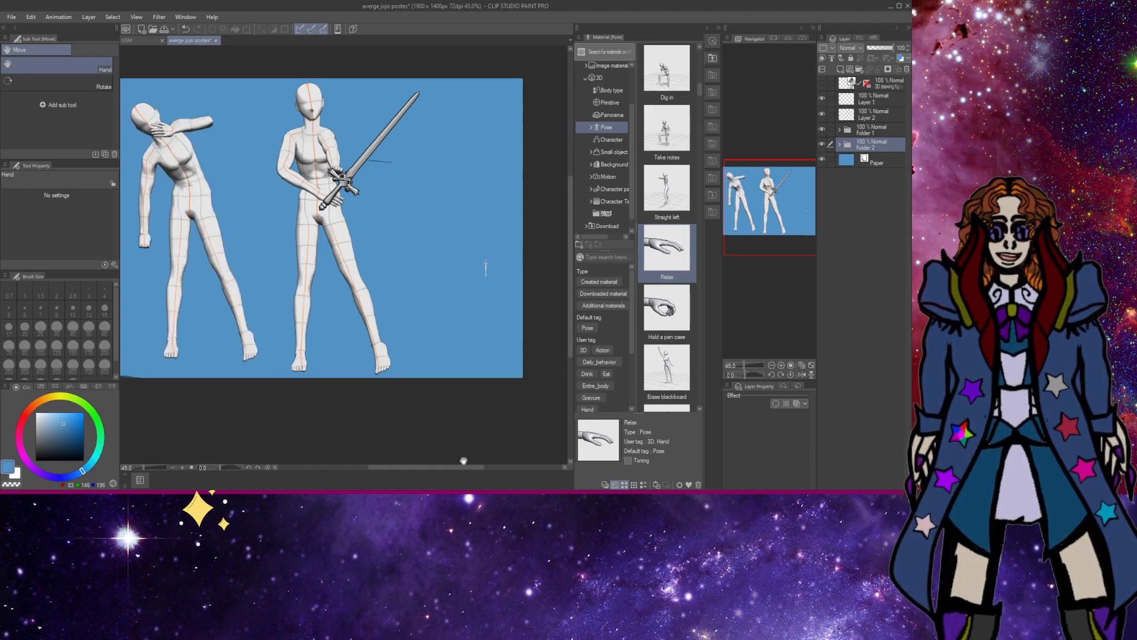
left_click_drag(458, 468, 439, 465)
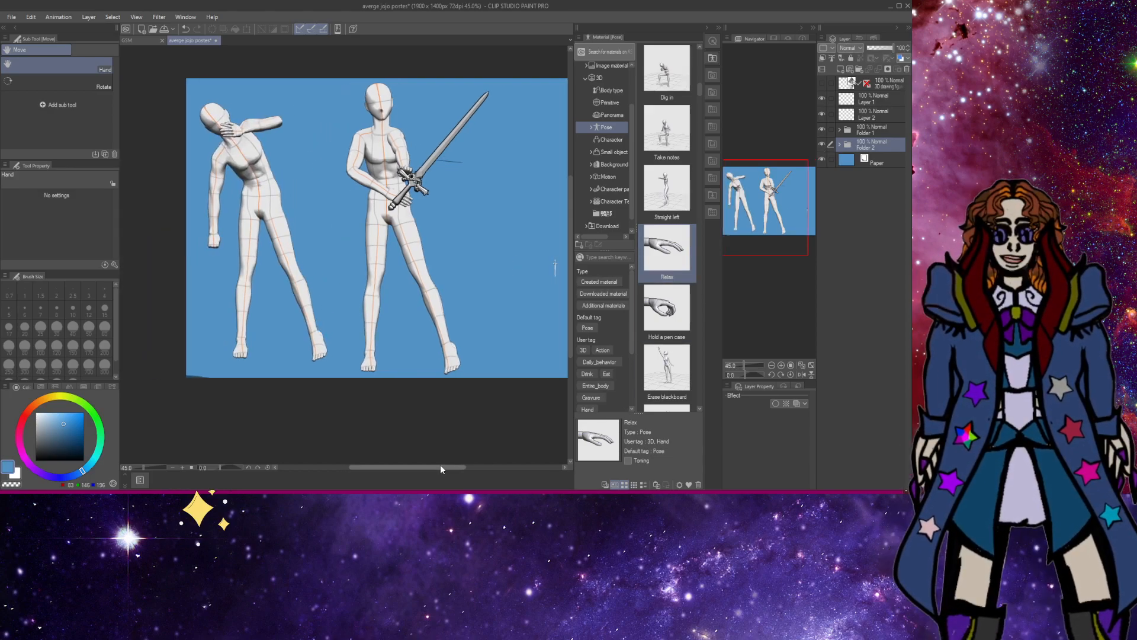
scroll(342, 320, "down", 1)
scroll(342, 320, "down", 1)
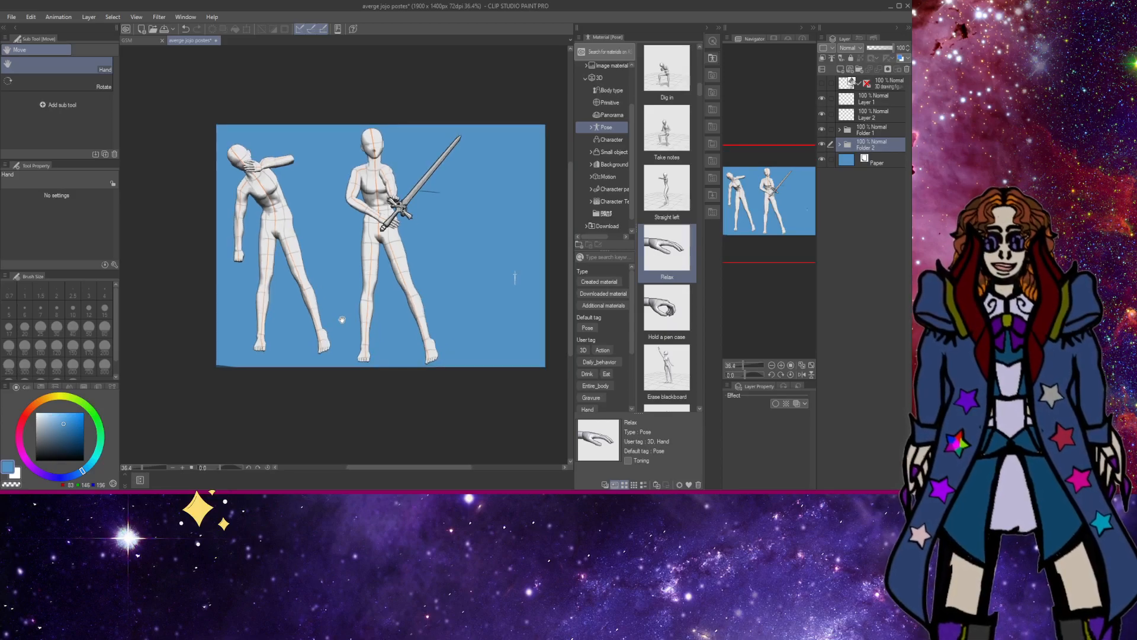
left_click_drag(342, 320, 287, 320)
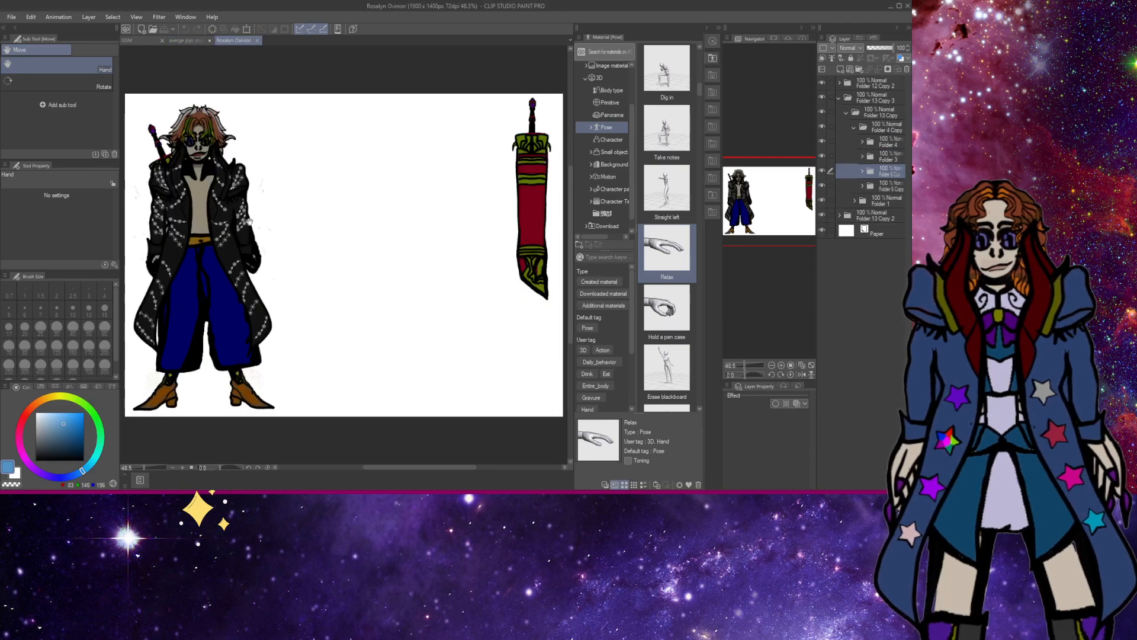
Look over the reference sheet of the character in the long black coat and close that file.
mouse_move(266, 210)
left_mouse_down()
mouse_move(242, 198)
mouse_move(259, 202)
left_mouse_up()
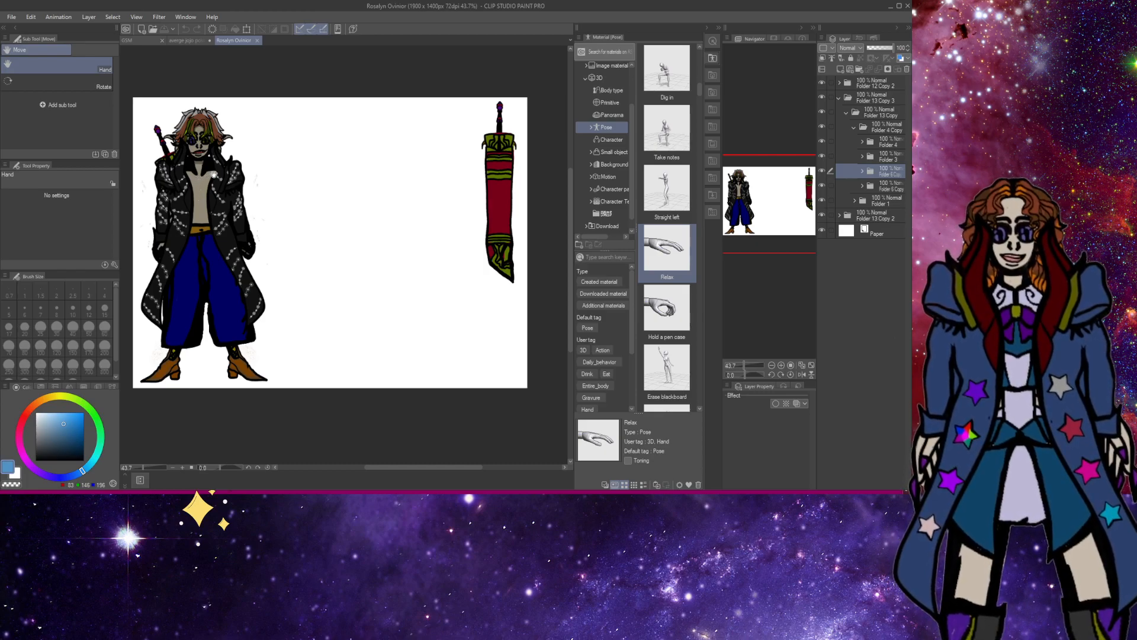
left_click_drag(233, 163, 234, 154)
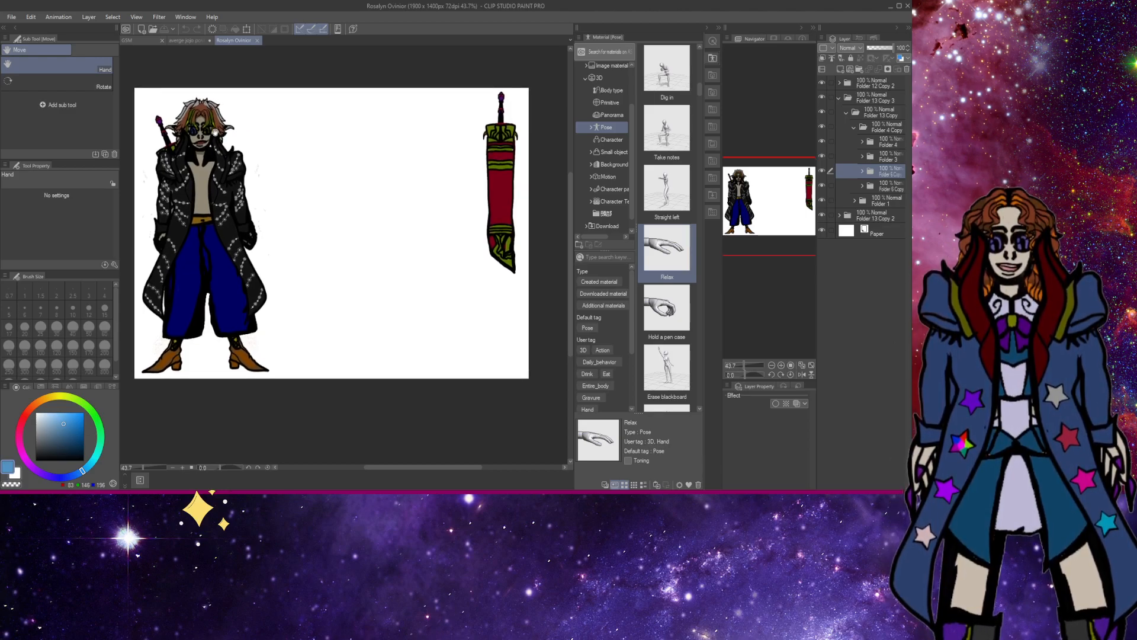
left_click(186, 40)
left_click(237, 41)
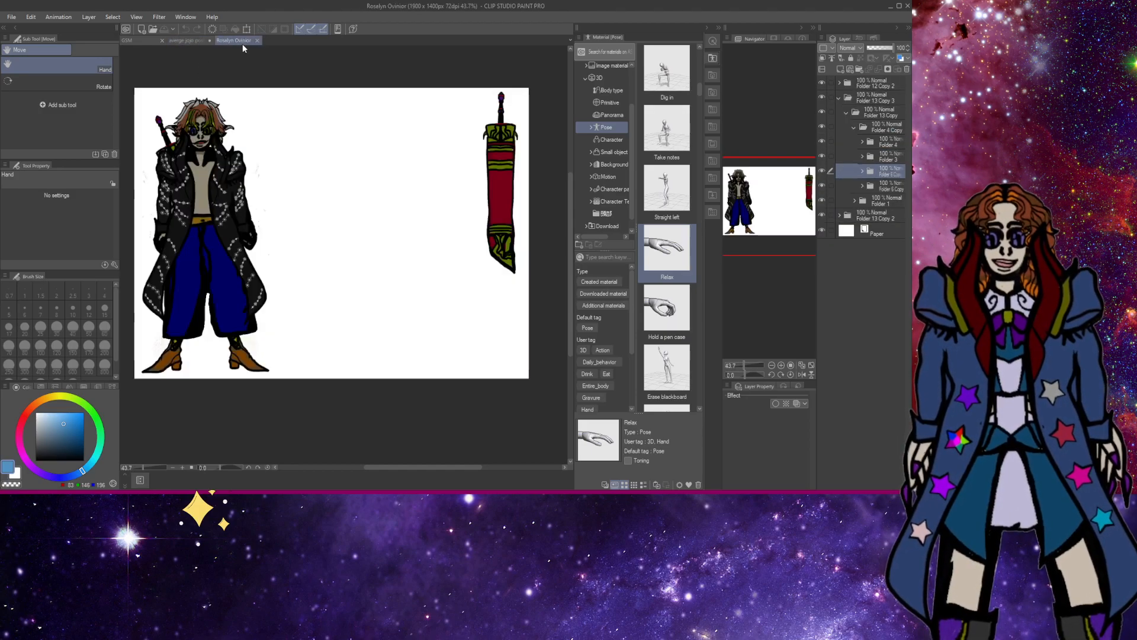
left_click(257, 40)
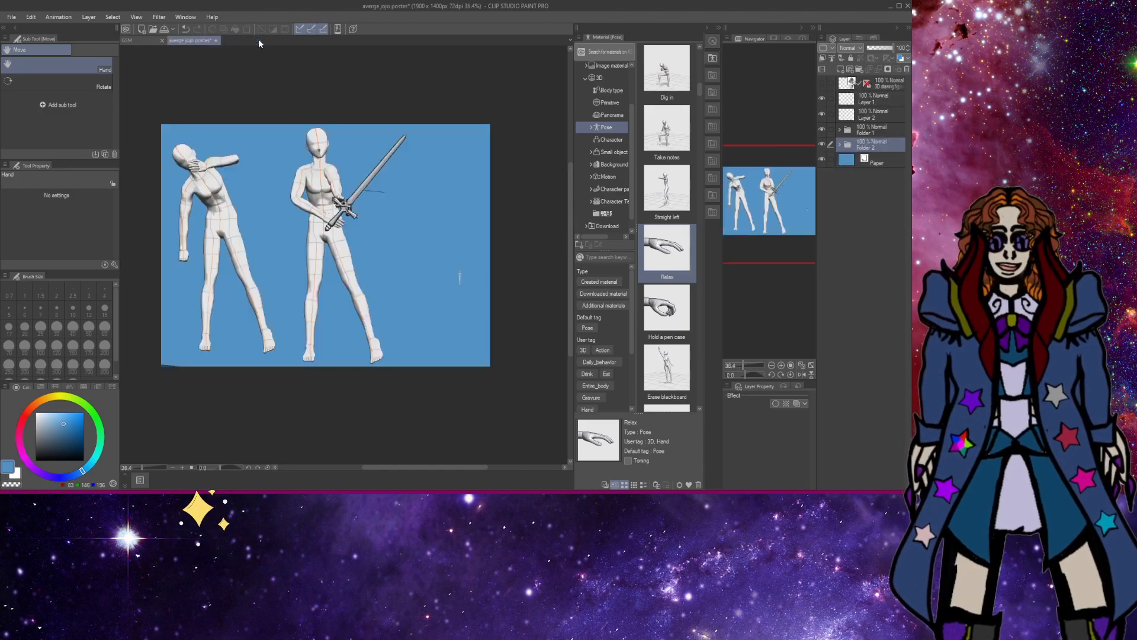
Open the Rosie illustration to look over the character with the forest background and close it again.
left_click(157, 31)
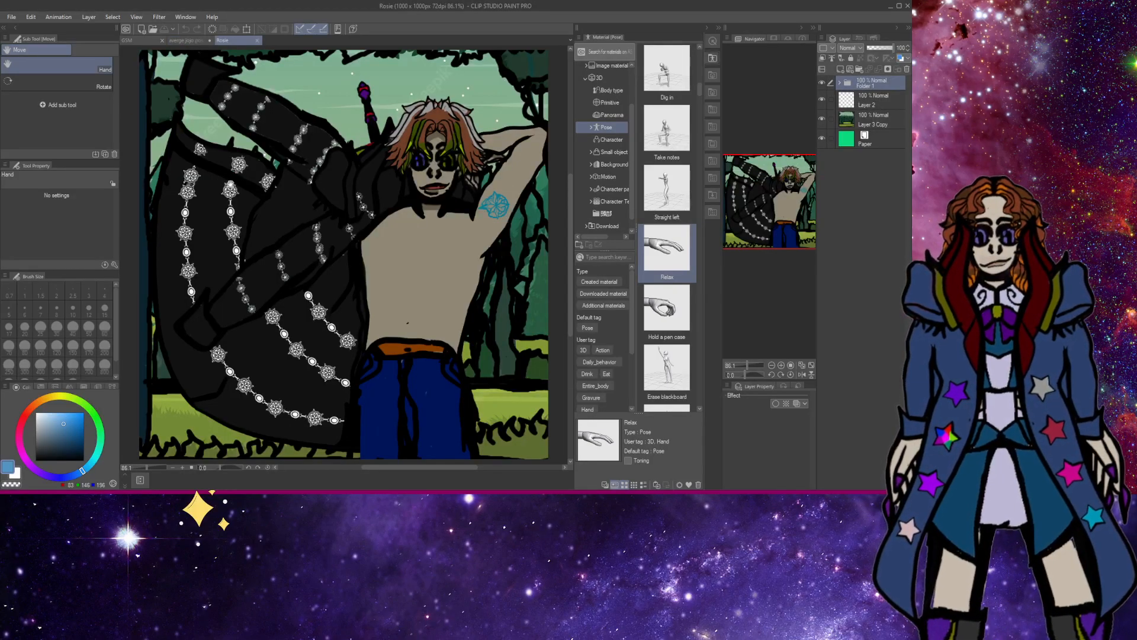
scroll(230, 188, "down", 1)
left_click_drag(284, 191, 217, 183)
scroll(217, 183, "down", 2)
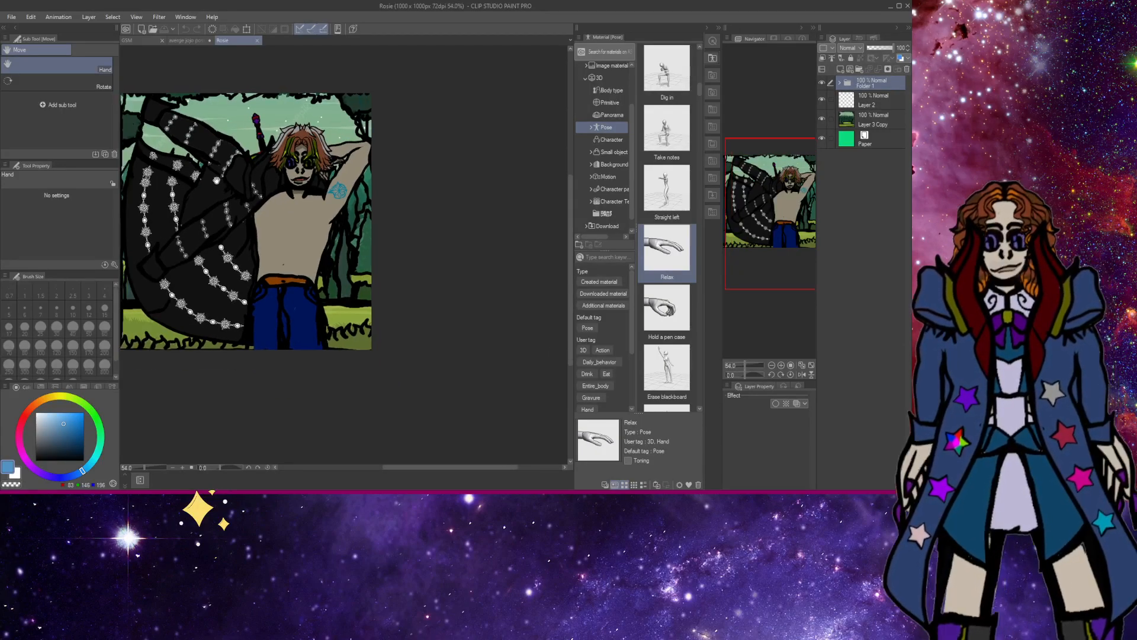
left_click(257, 40)
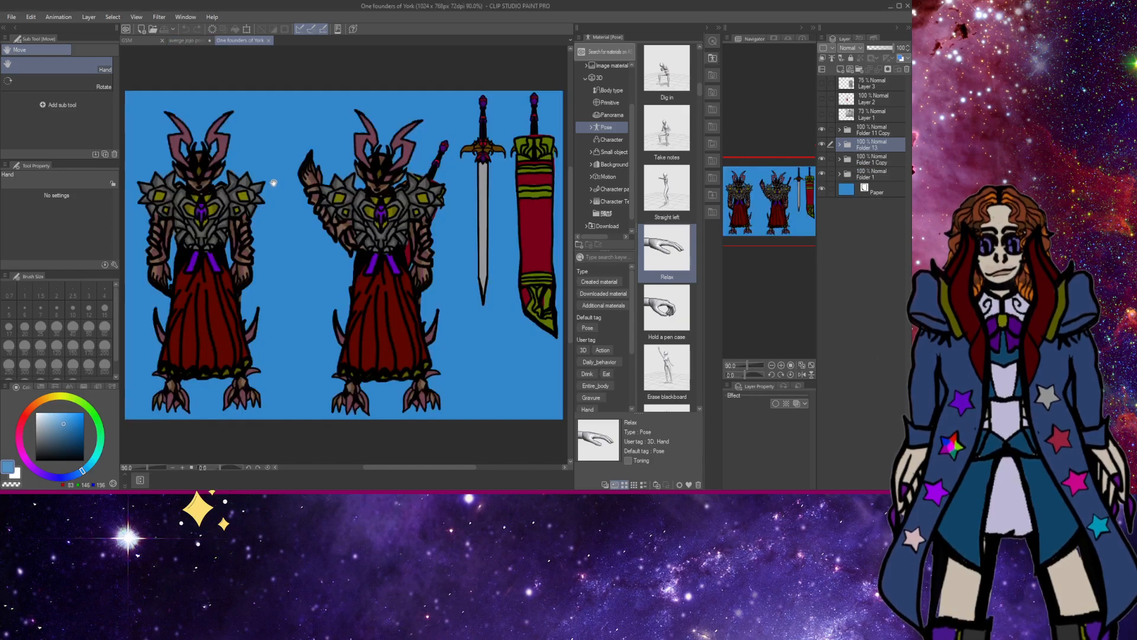
Examine the horned characters' armour, robes and sword designs on the One founders of York reference sheet.
left_click_drag(270, 184, 219, 193)
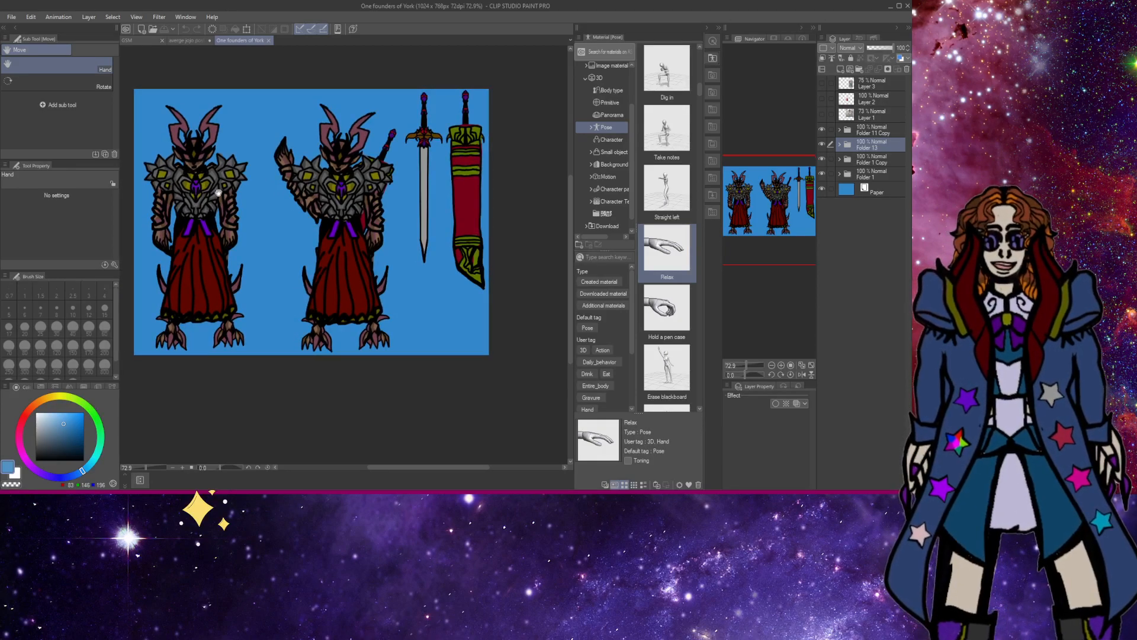
scroll(218, 192, "down", 2)
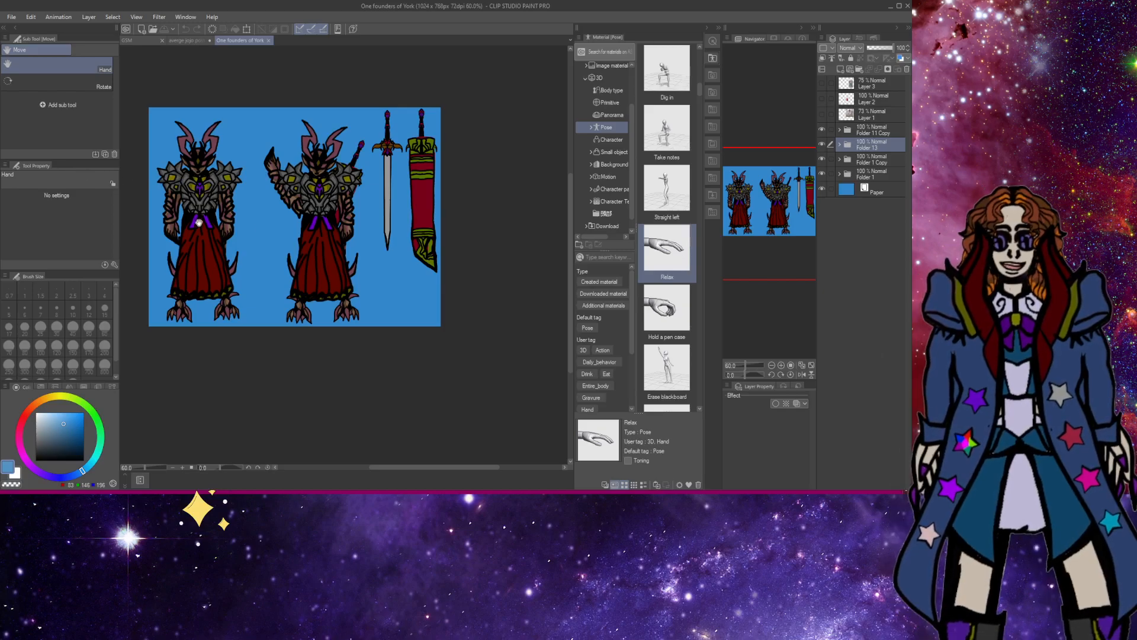
scroll(168, 191, "up", 3)
scroll(173, 188, "up", 5)
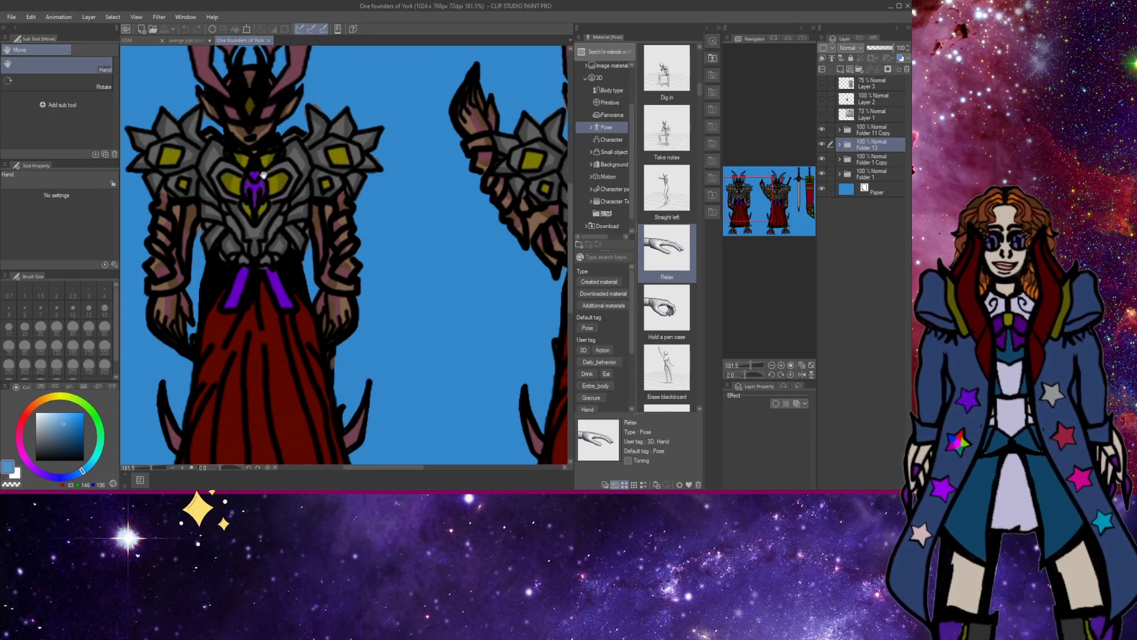
scroll(263, 187, "down", 6)
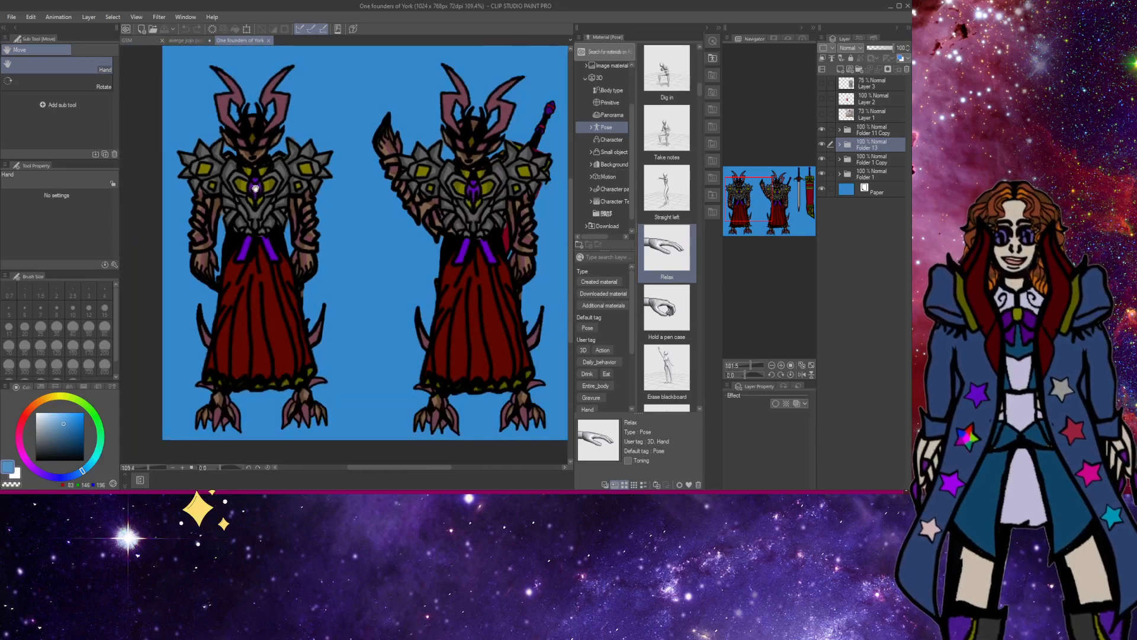
scroll(254, 194, "down", 1)
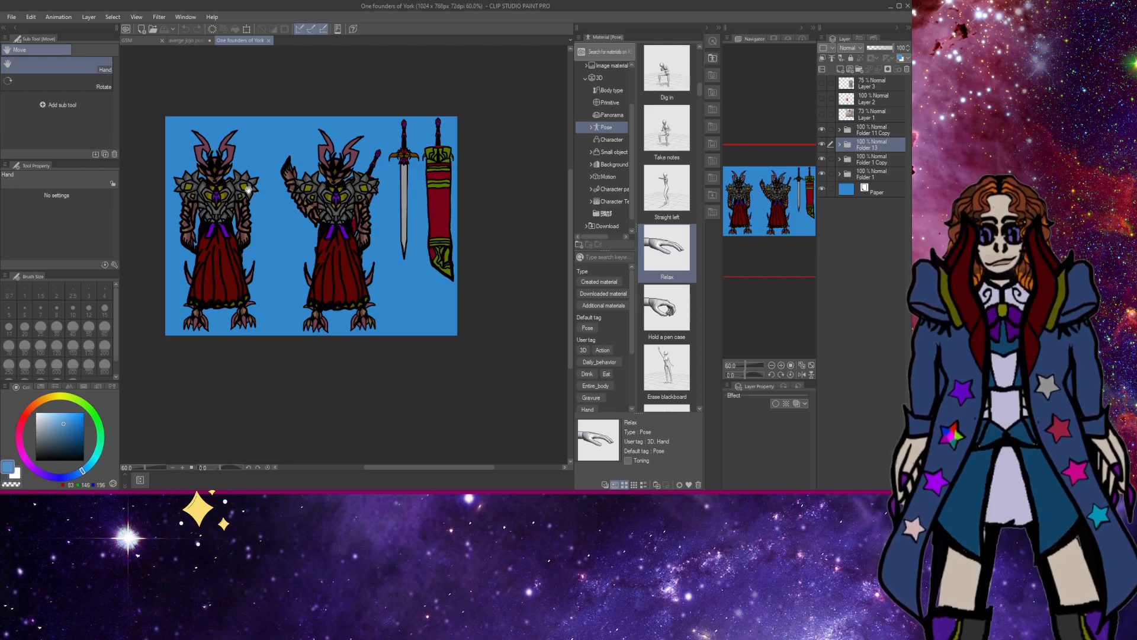
left_click(151, 30)
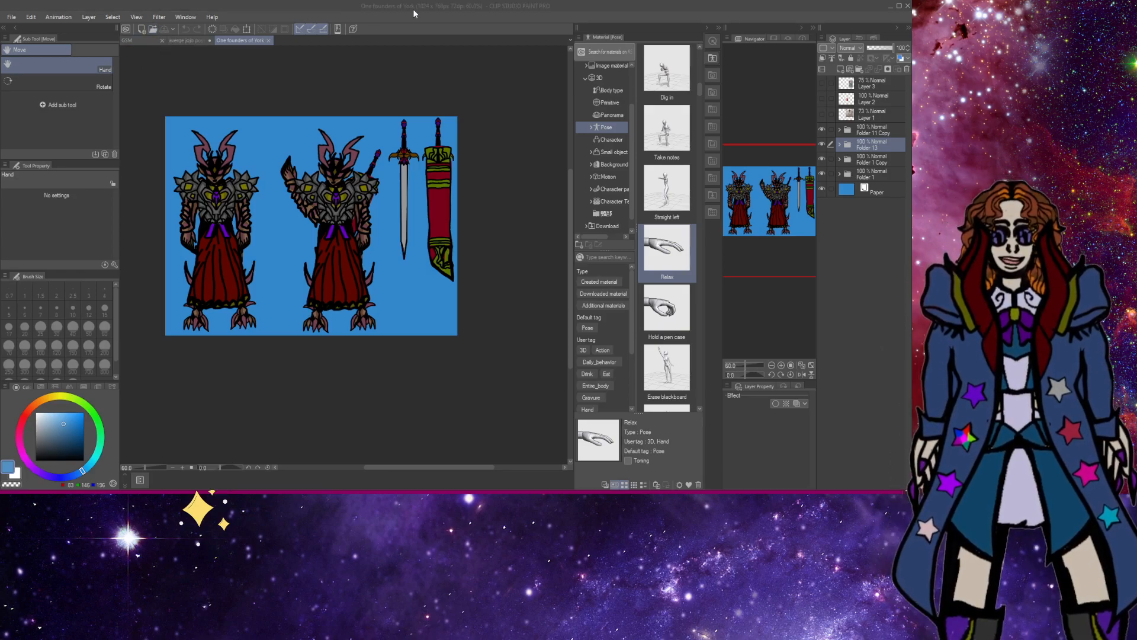
key("Escape")
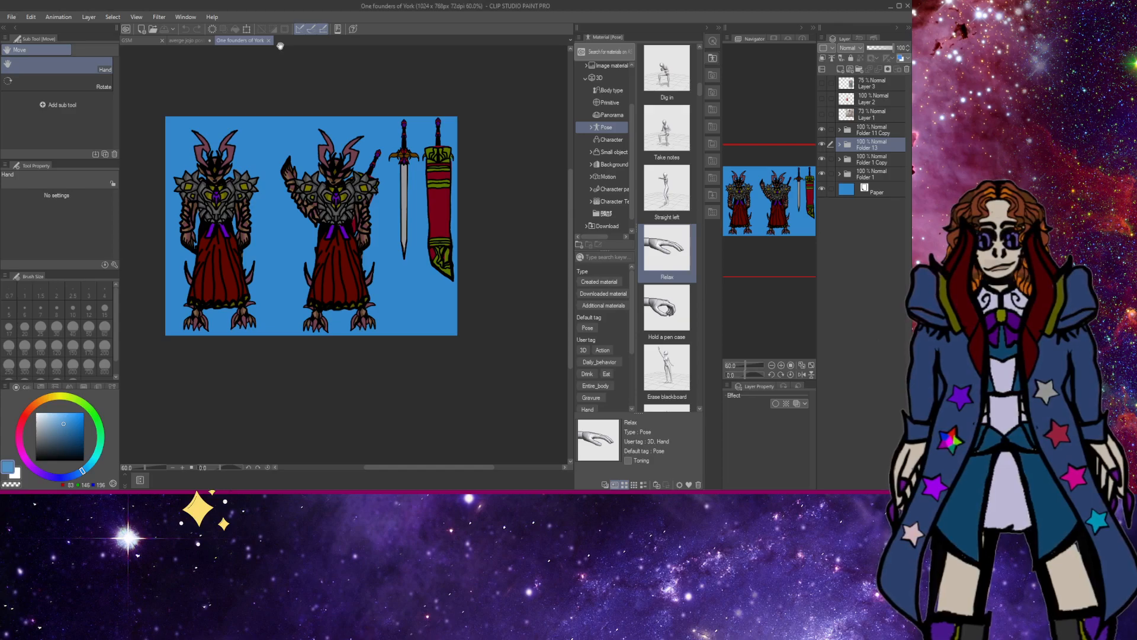
left_click_drag(271, 145, 254, 130)
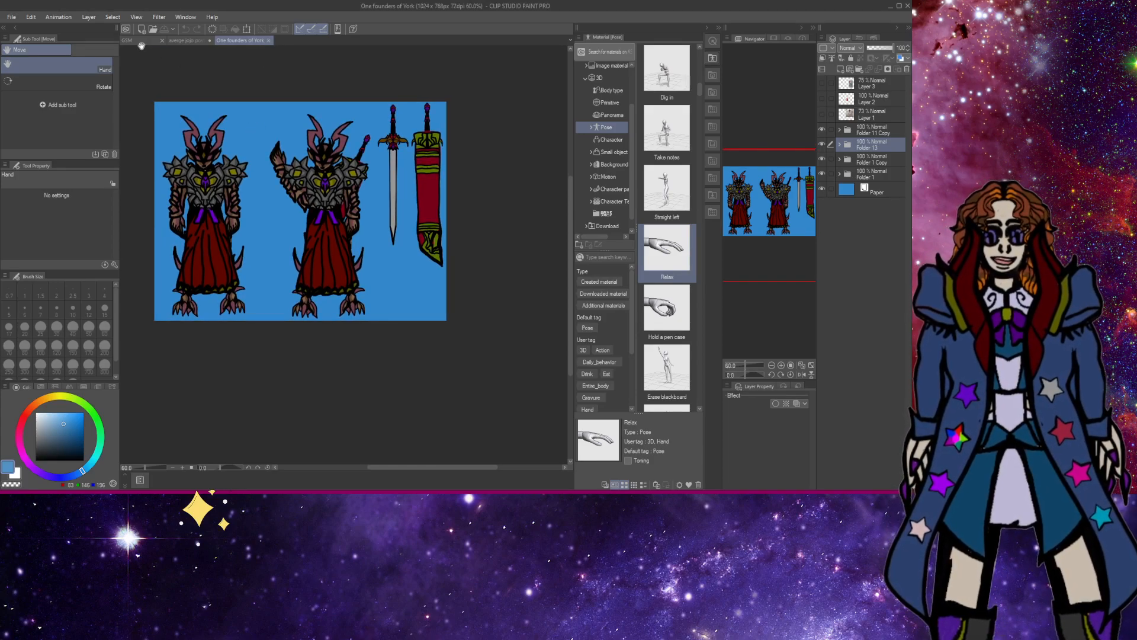
Switch back to the blue-background illustration with the two posed 3D figures.
left_click(136, 40)
left_click(184, 39)
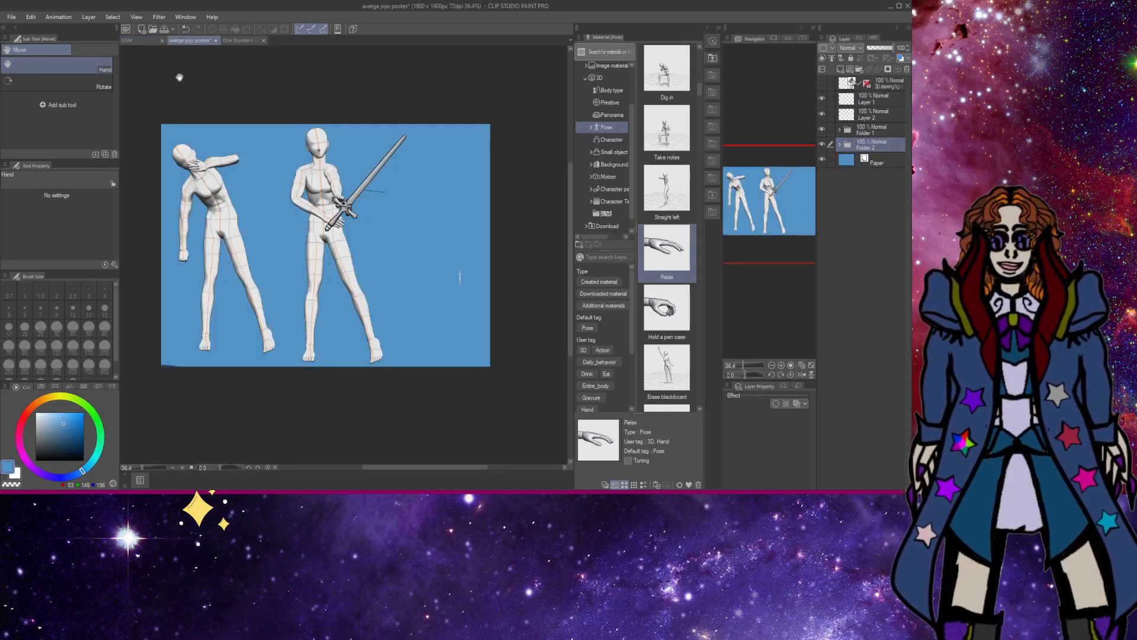
left_click_drag(262, 159, 159, 122)
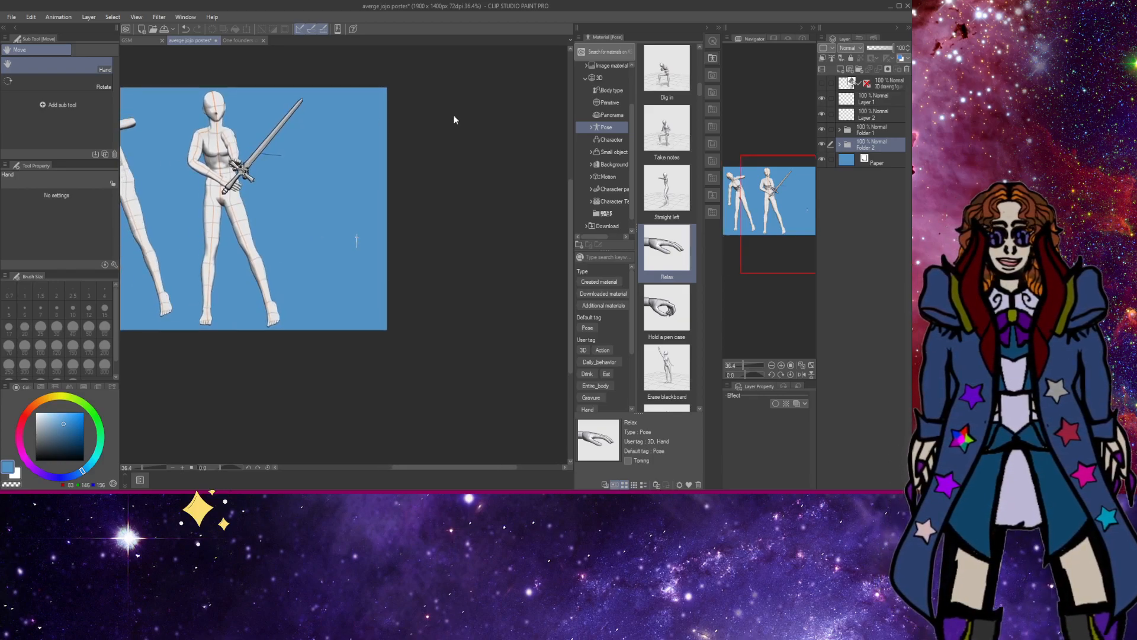
Toggle the upright 3D figure's layer, leaving it hidden, and delete Layer 1 and Layer 2.
left_click(823, 86)
left_click(822, 86)
left_click(823, 86)
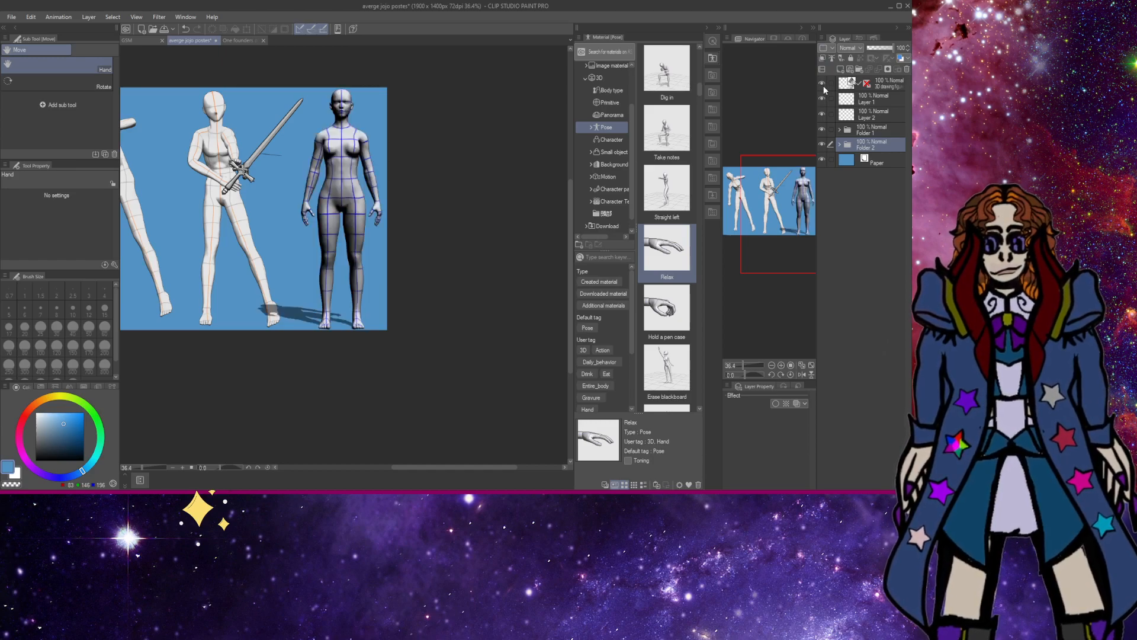
left_click(823, 86)
left_click(822, 86)
left_click(823, 86)
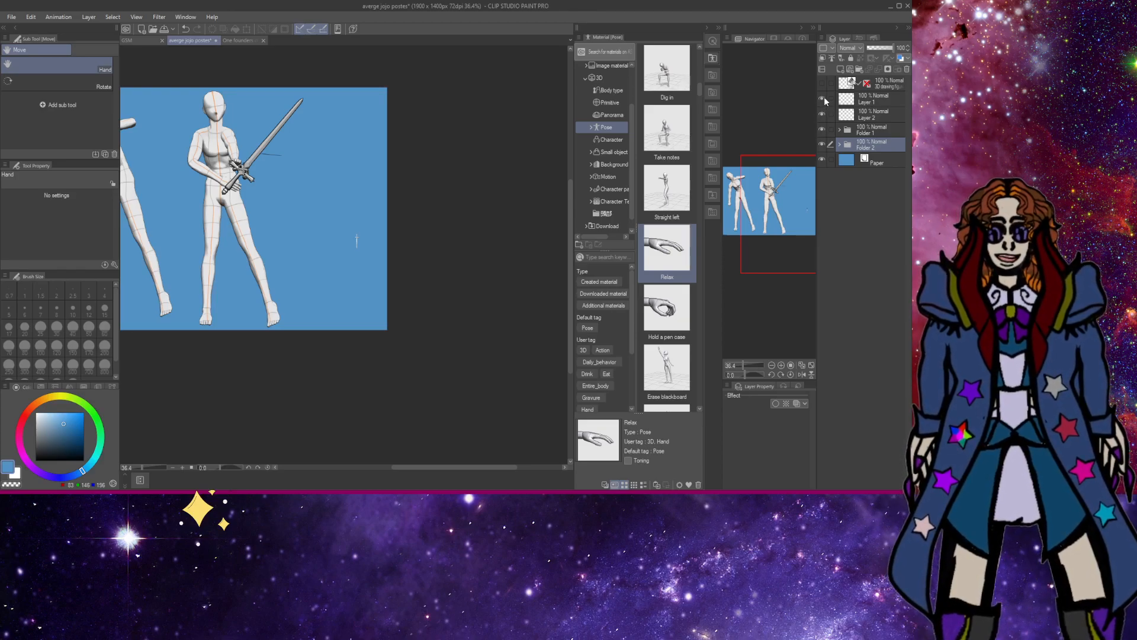
left_click(863, 98)
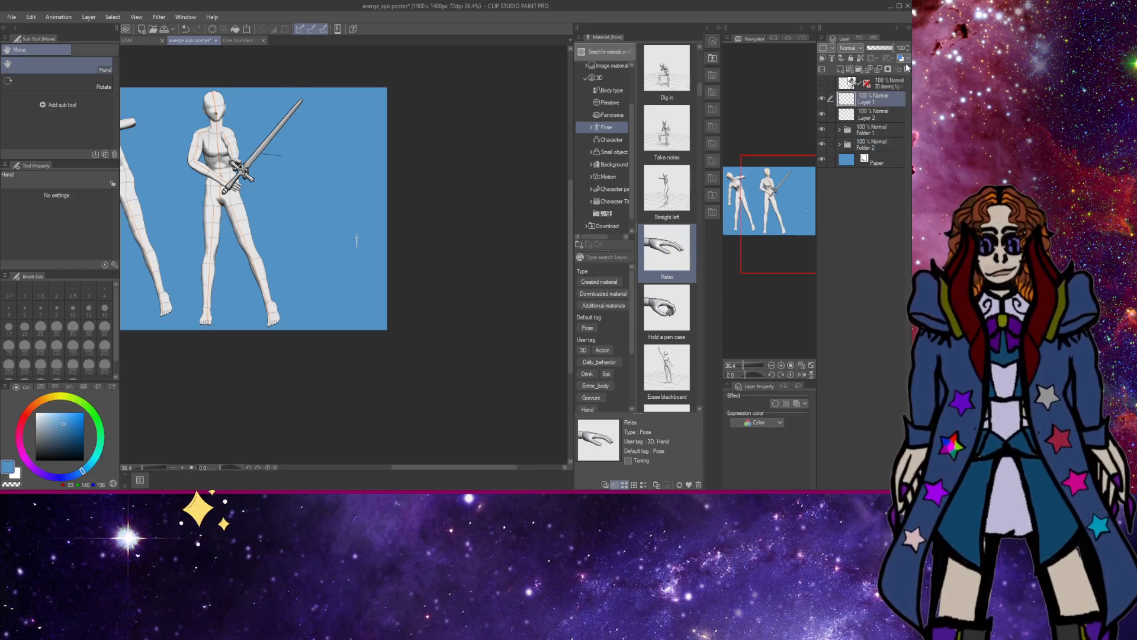
left_click(906, 68)
left_click(906, 69)
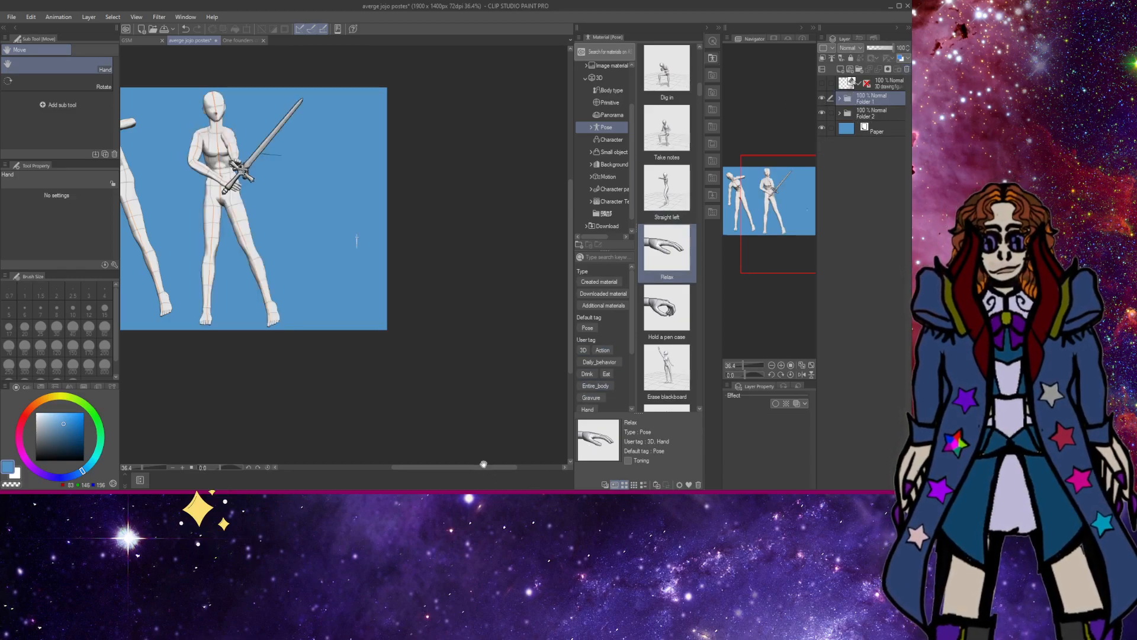
left_click_drag(478, 466, 444, 456)
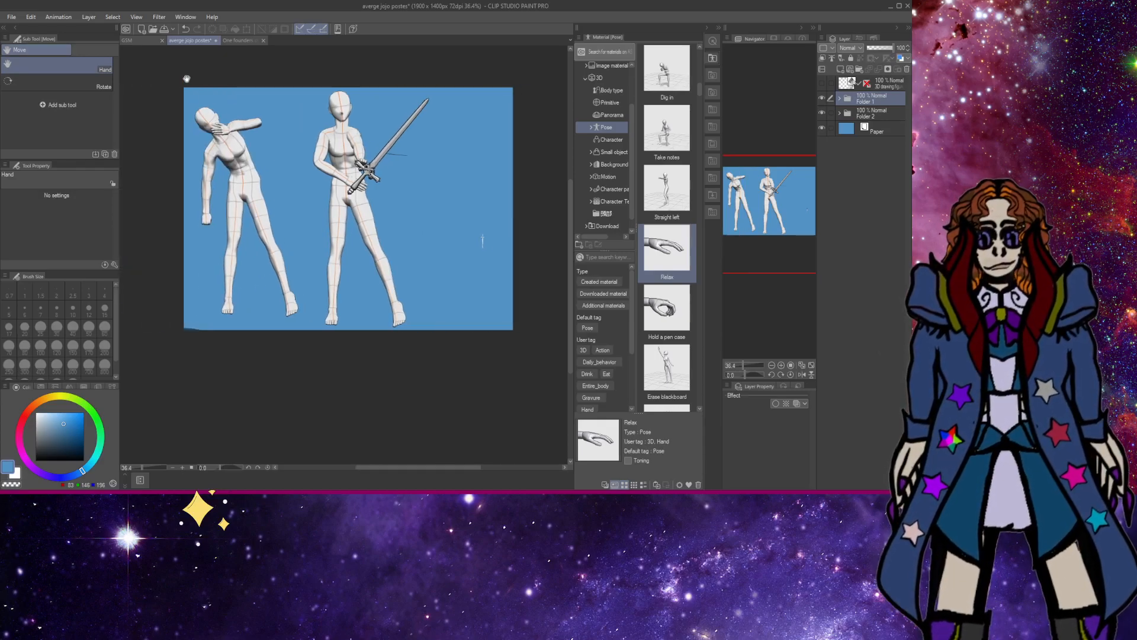
Look over the One founders of York sheet and examine the rows of outlined figures in the GSM file.
left_click(236, 40)
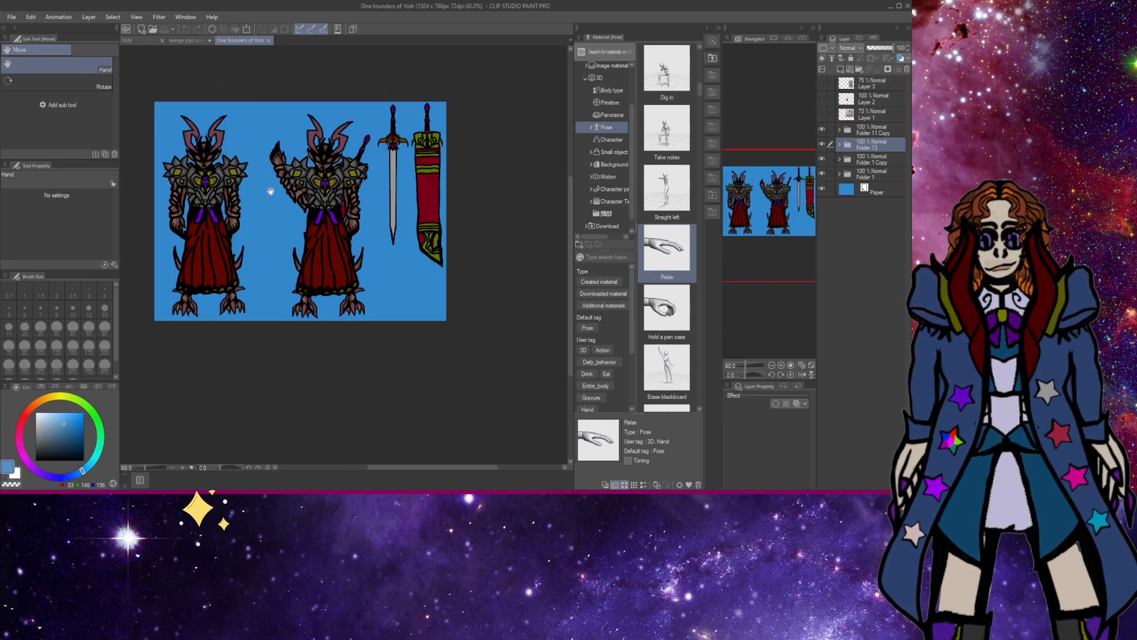
left_click_drag(271, 191, 243, 184)
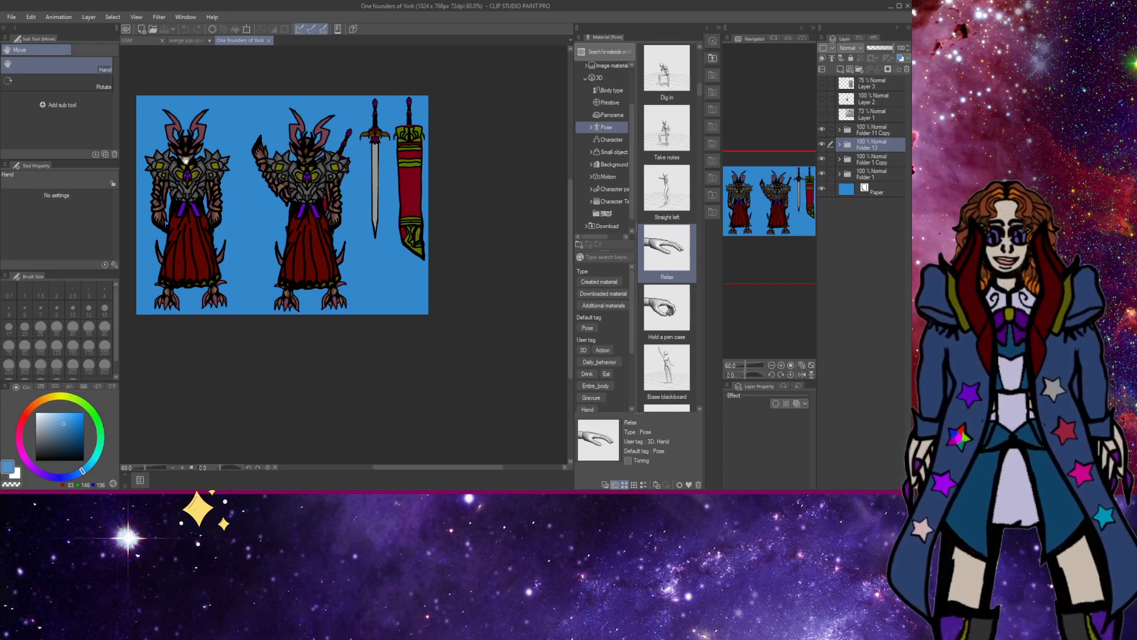
left_click(145, 40)
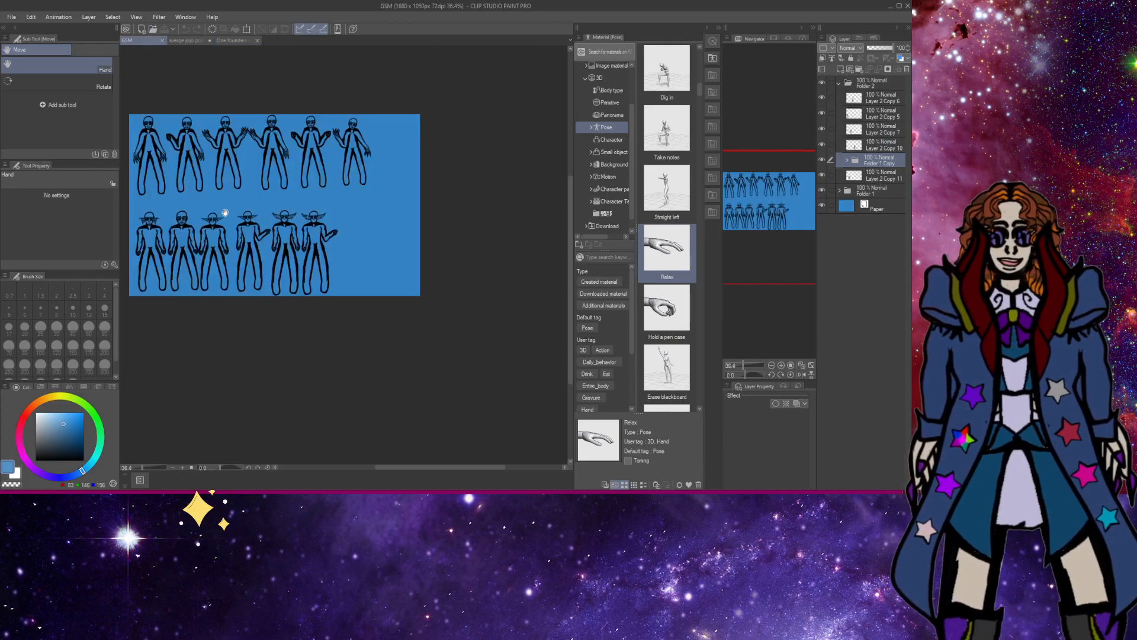
scroll(225, 213, "up", 3)
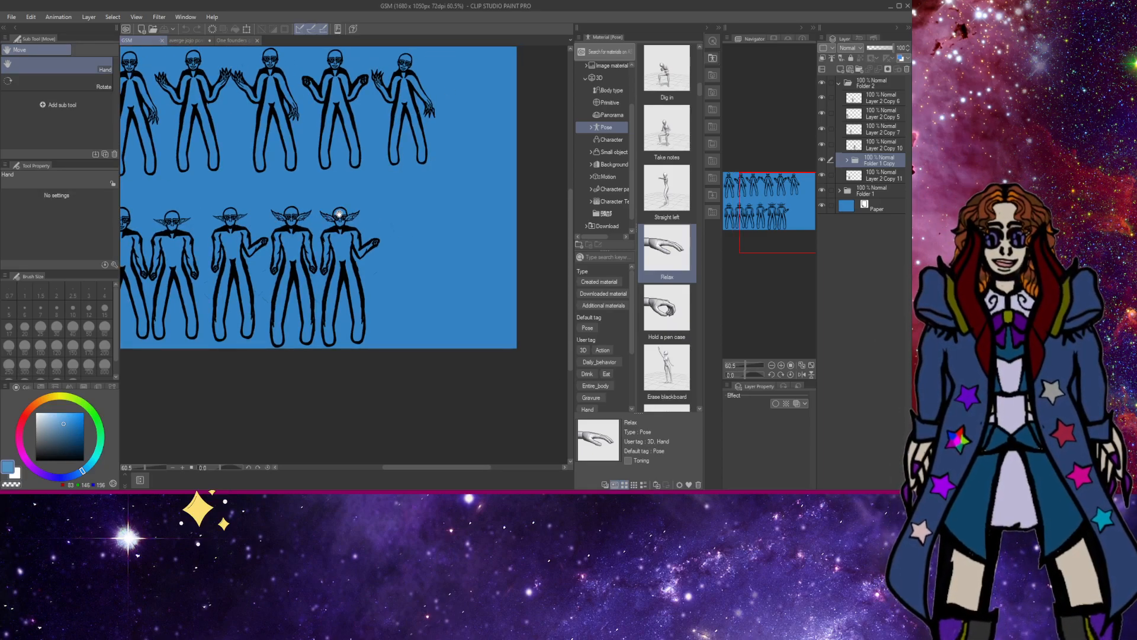
scroll(296, 148, "down", 2)
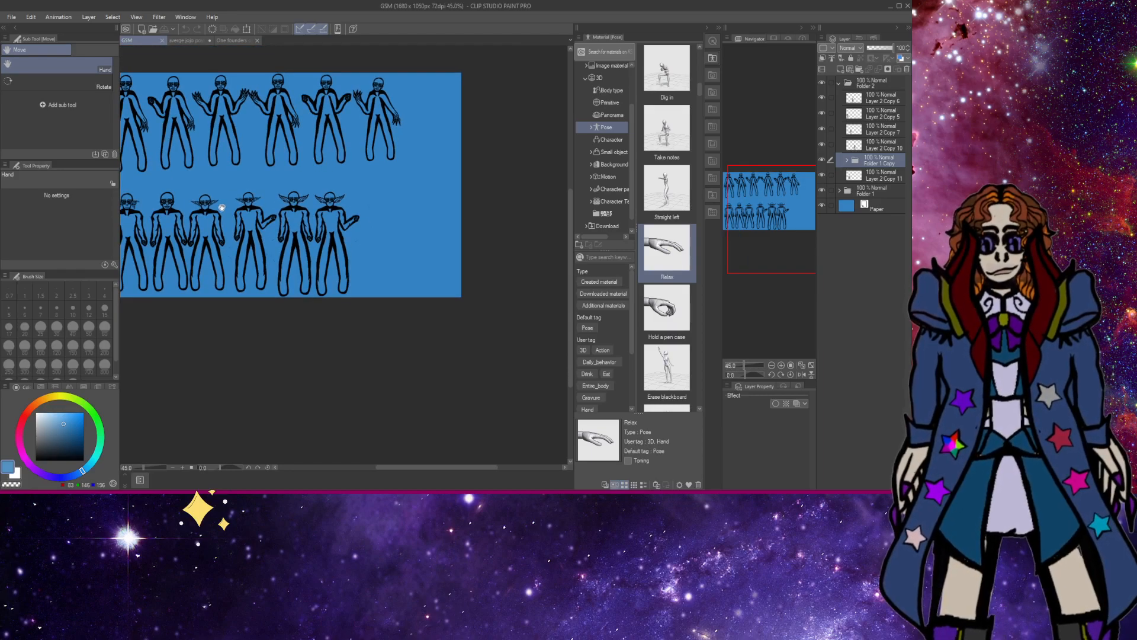
scroll(220, 188, "up", 3)
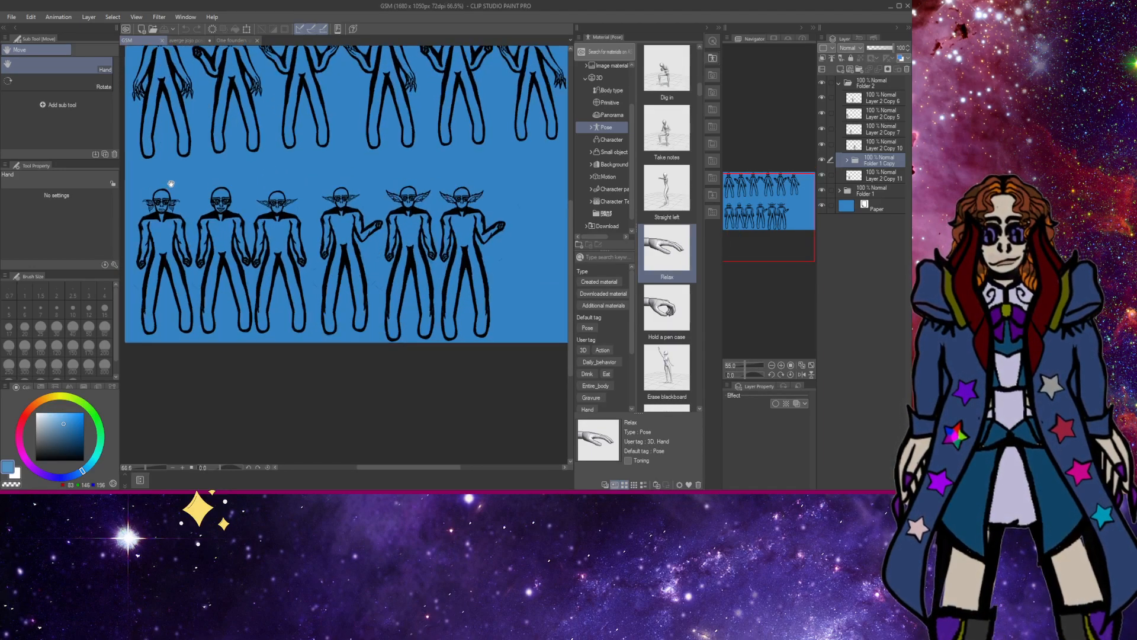
left_click_drag(343, 194, 211, 194)
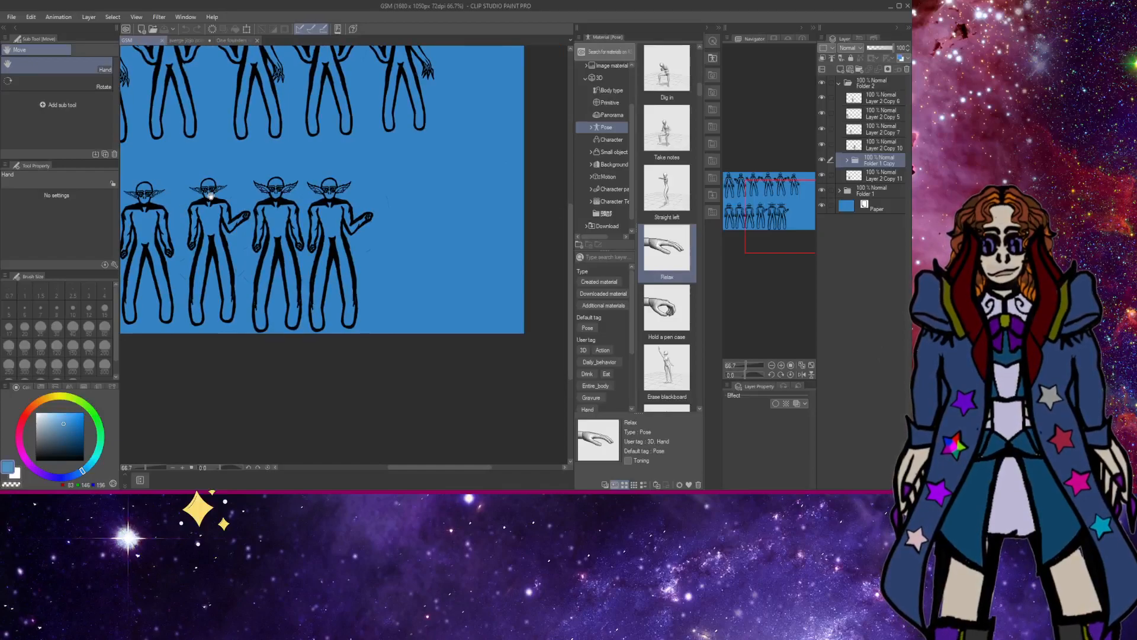
scroll(210, 194, "down", 3)
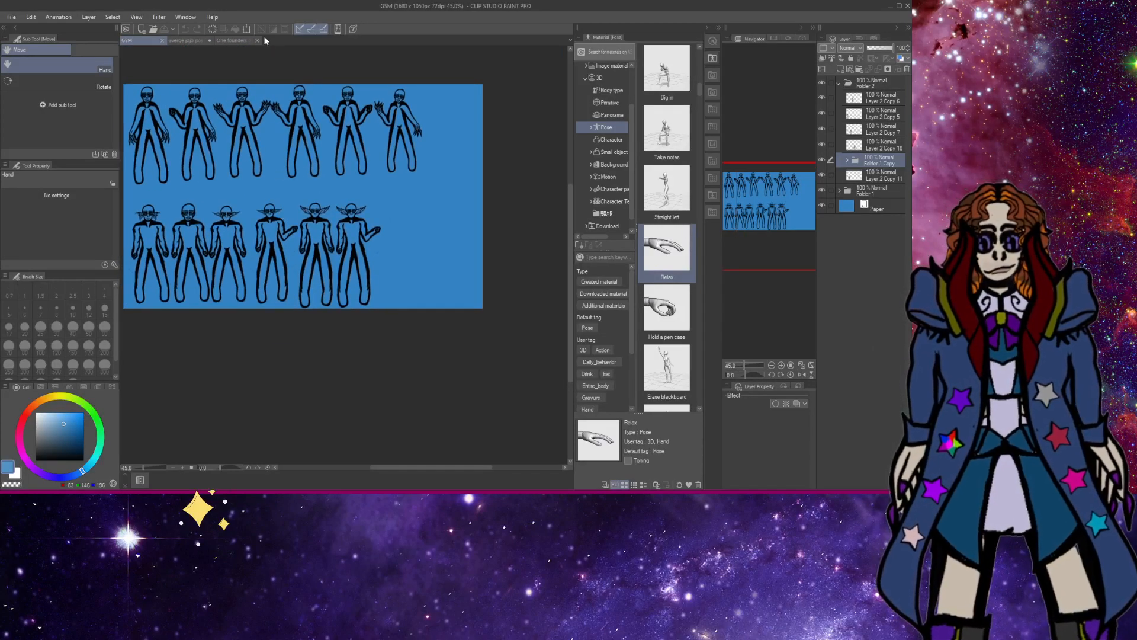
Copy the unsheathed sword's folder, Folder 11 Copy, from the One founders of York sheet into the illustration with the posed 3D figures.
left_click(236, 40)
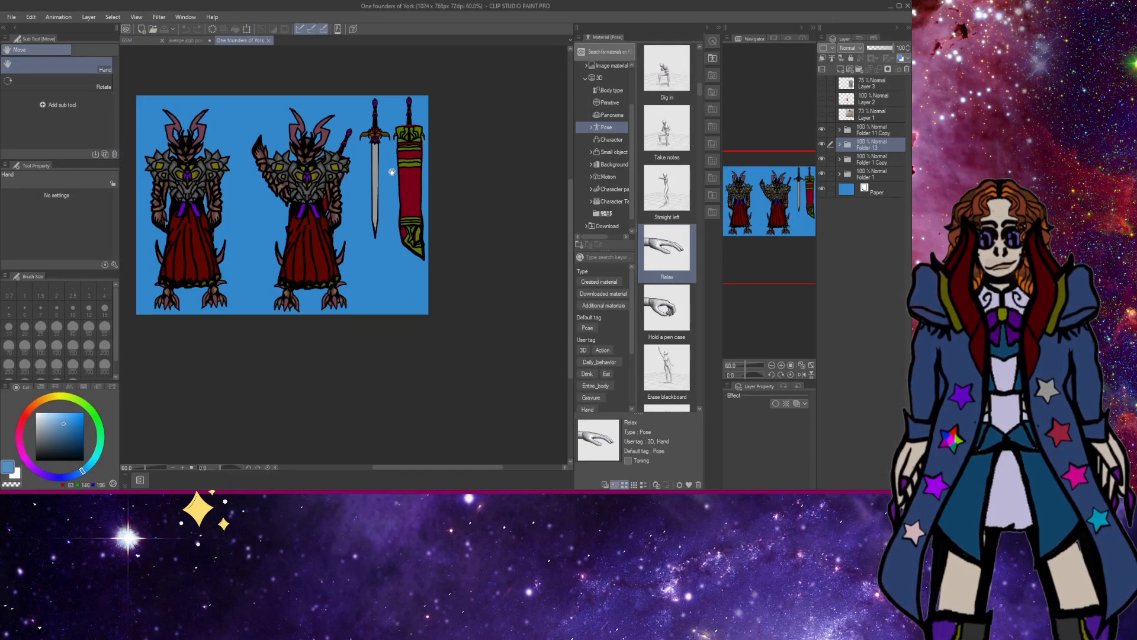
left_click_drag(392, 172, 339, 172)
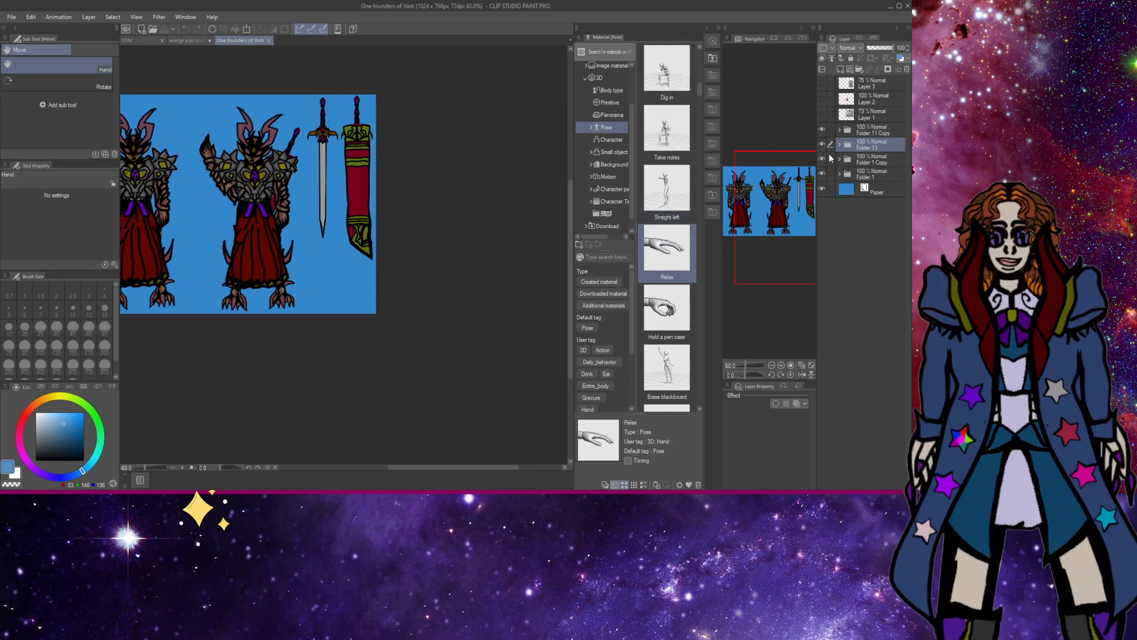
left_click(822, 129)
left_click(822, 129)
left_click(860, 131)
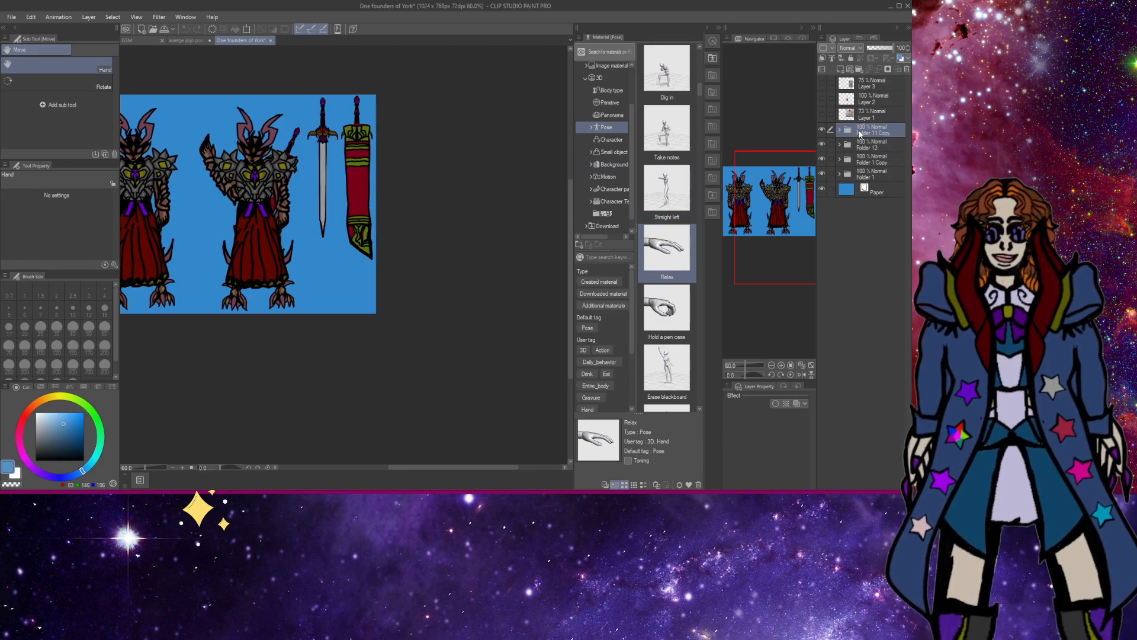
left_click(133, 39)
left_click(179, 41)
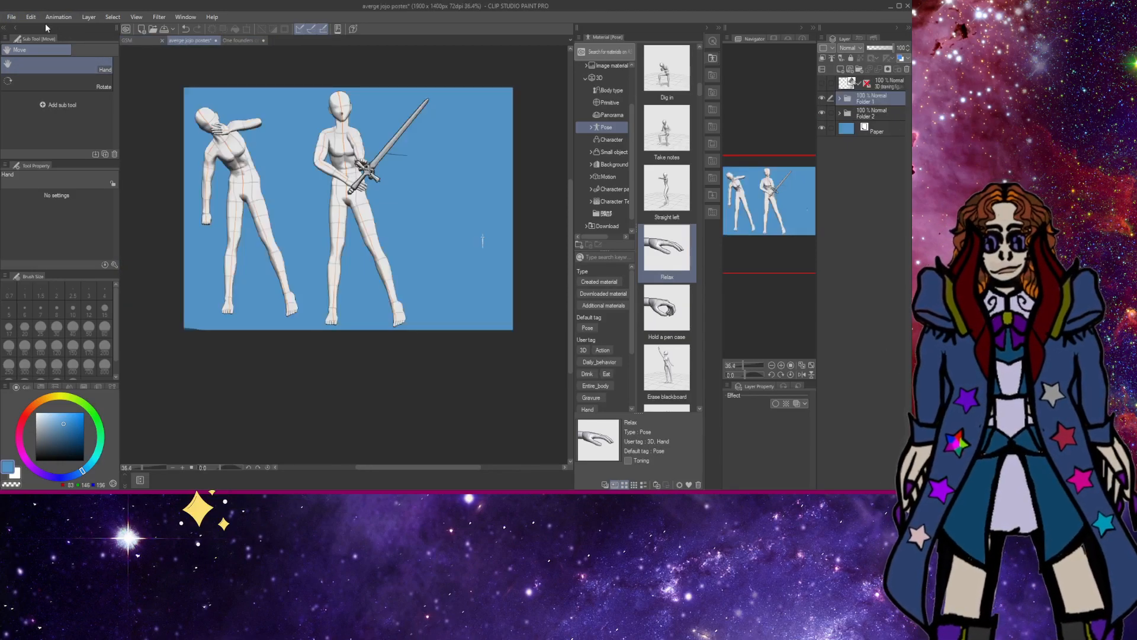
key("ctrl+v")
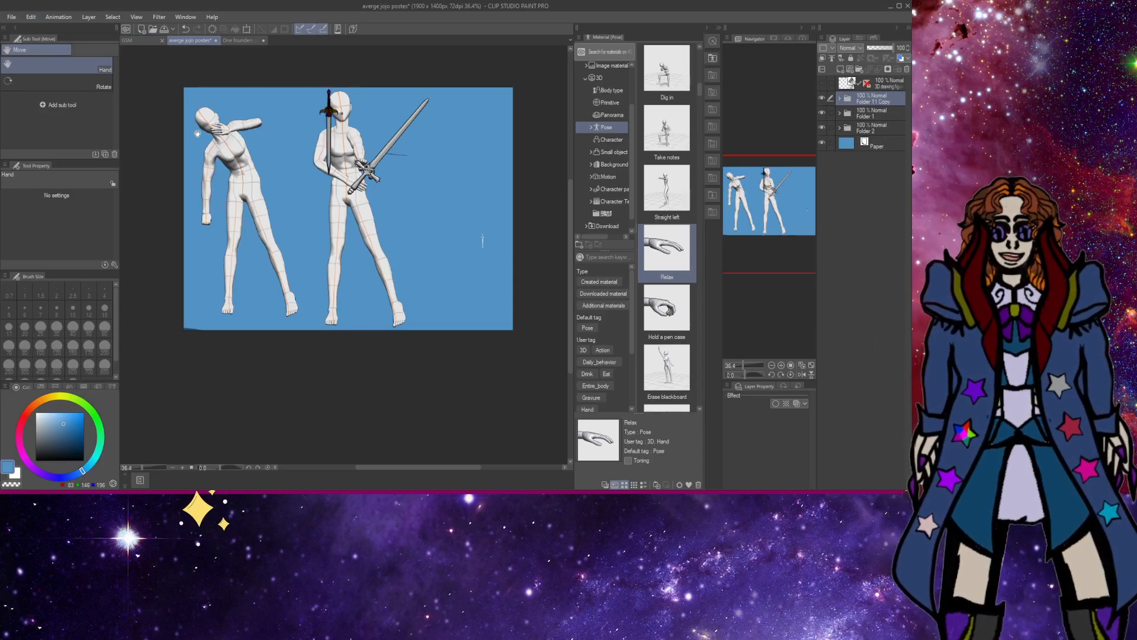
Move the pasted sword between the two figures and enlarge it to about 267%, nearly the height of the canvas.
left_click_drag(328, 135, 205, 195)
key("k")
left_click(250, 29)
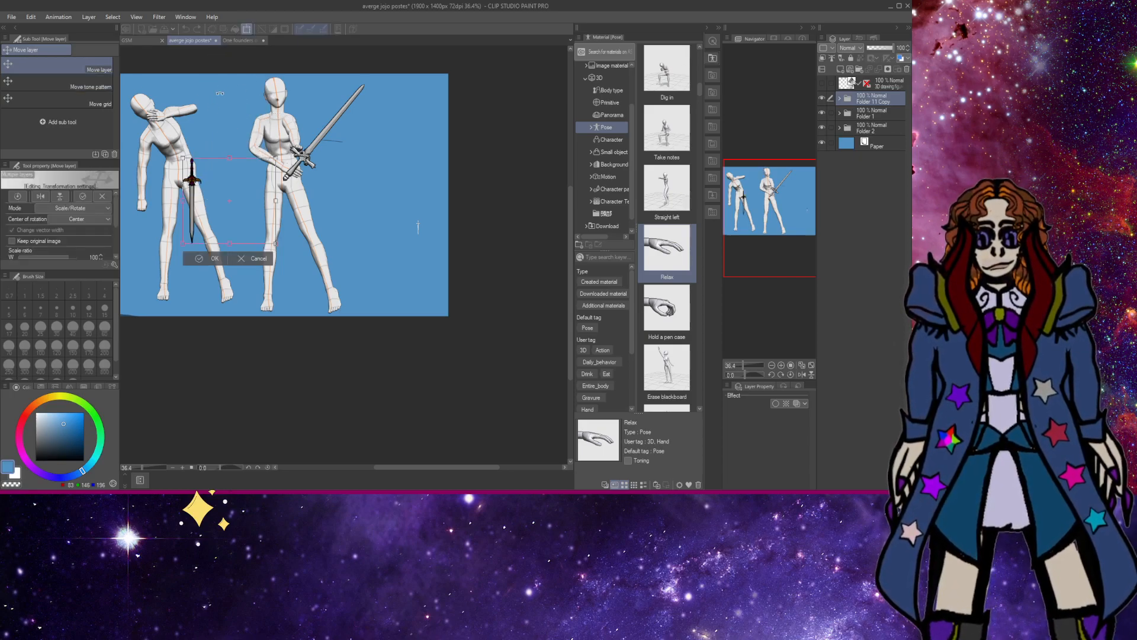
left_click_drag(198, 161, 176, 128)
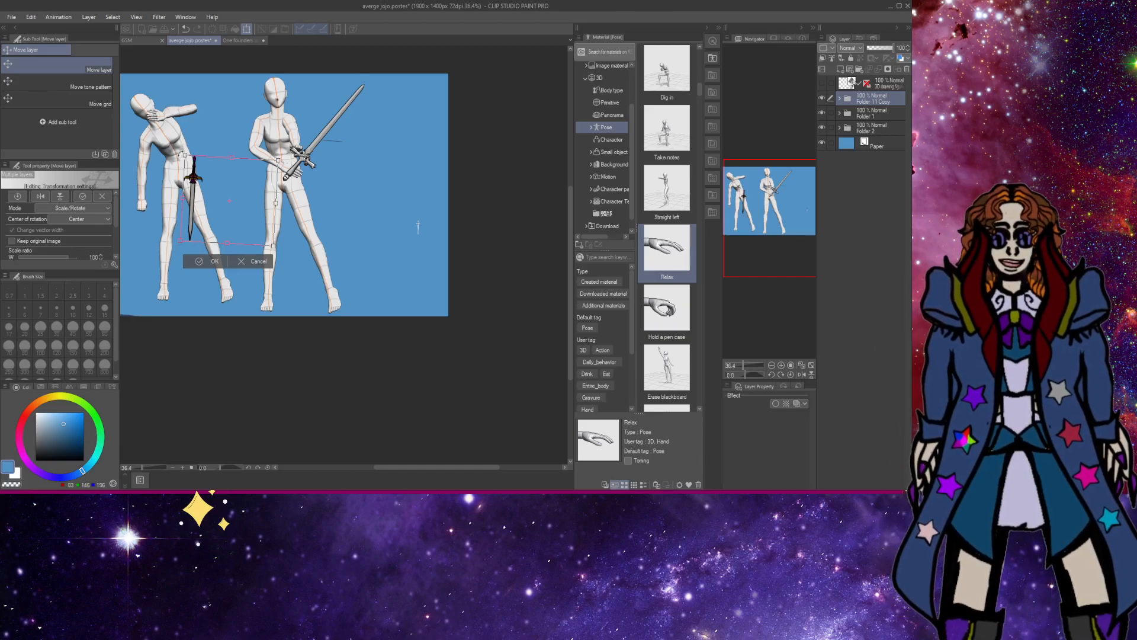
left_click_drag(184, 156, 36, 102)
left_click_drag(278, 177, 303, 222)
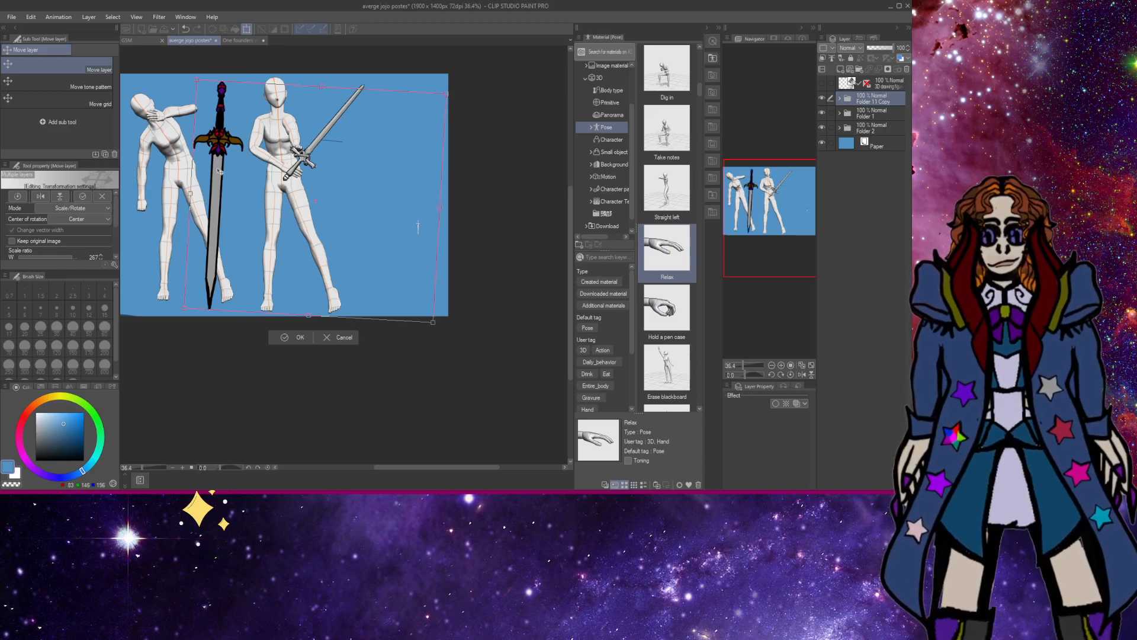
Rotate the sword to lie horizontally with the blade pointing right, place it across both figures' legs and apply the transformation.
left_click_drag(141, 215, 142, 220)
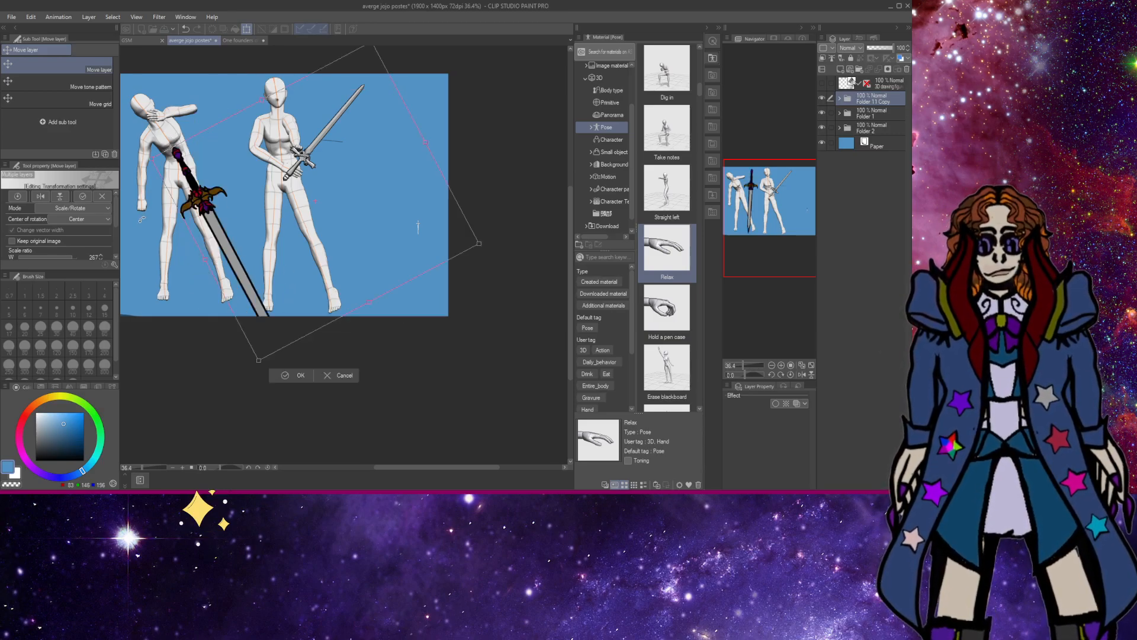
left_click_drag(286, 377, 249, 348)
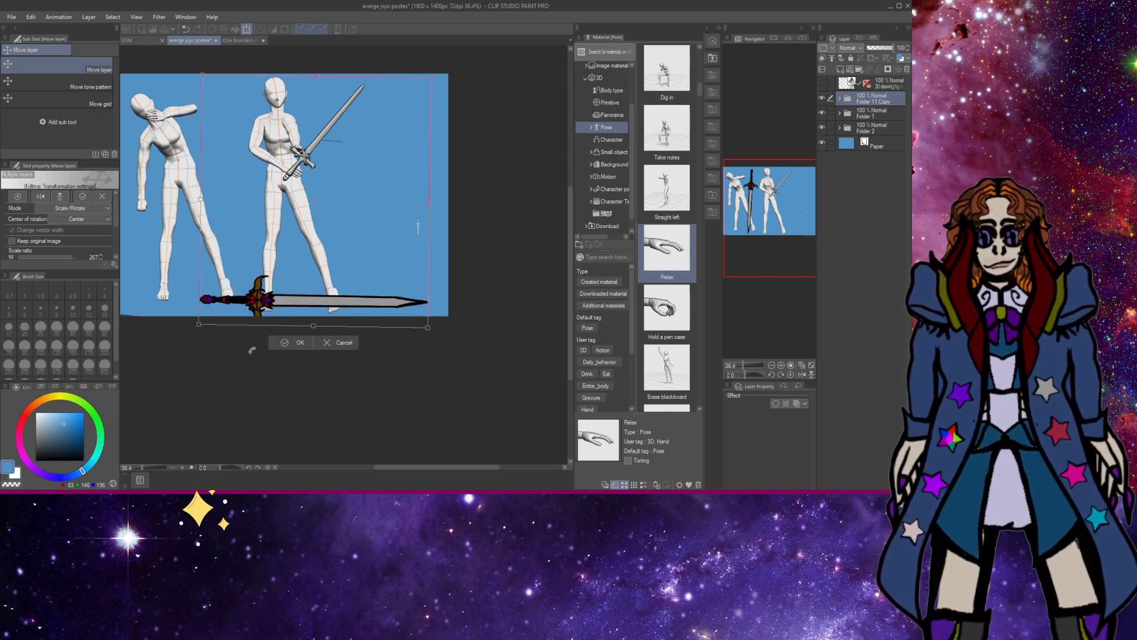
left_click_drag(263, 310, 196, 249)
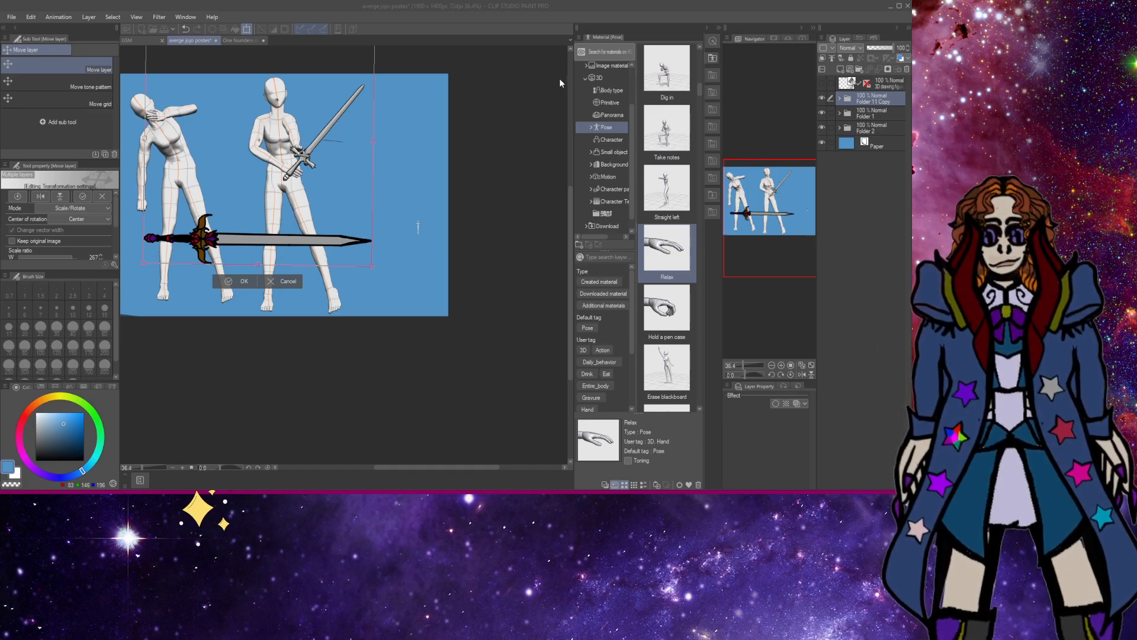
key("Return")
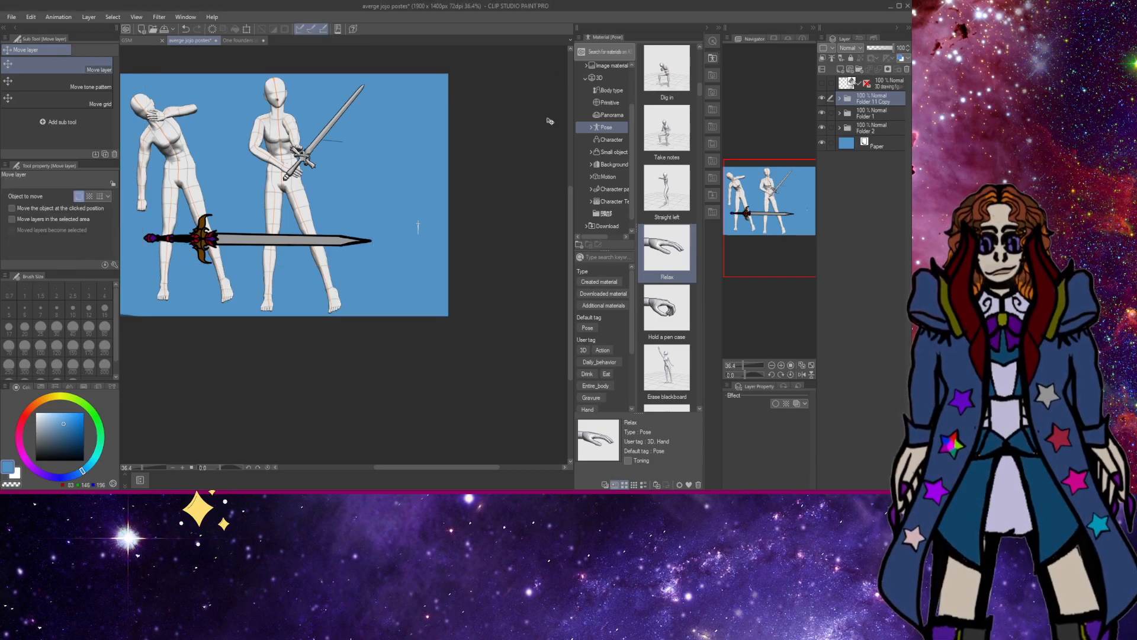
left_click_drag(427, 466, 410, 470)
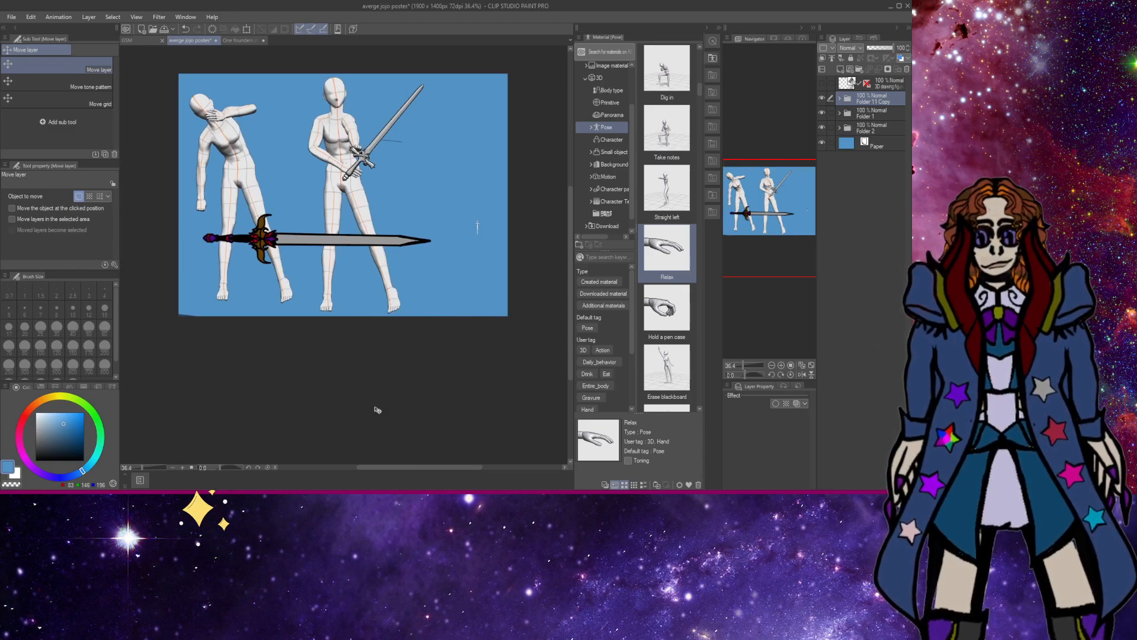
Check what Folder 1 and Folder 2 hold by toggling them, and delete the upright unposed 3D drawing figure's layer.
left_click(874, 114)
left_click(822, 128)
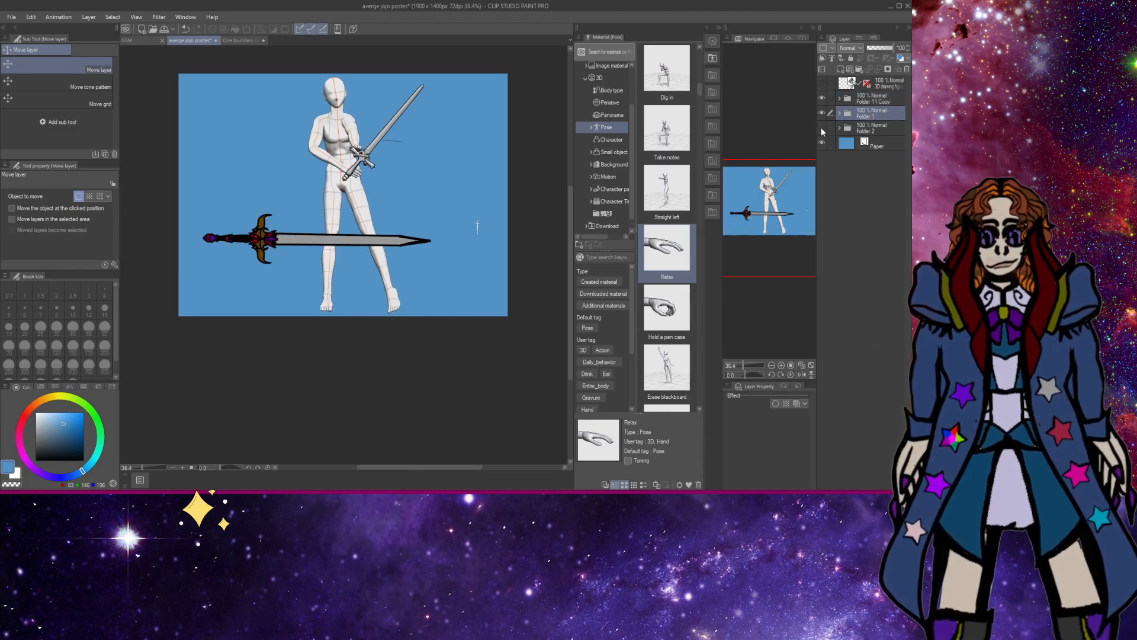
left_click(822, 127)
left_click(822, 113)
left_click(821, 113)
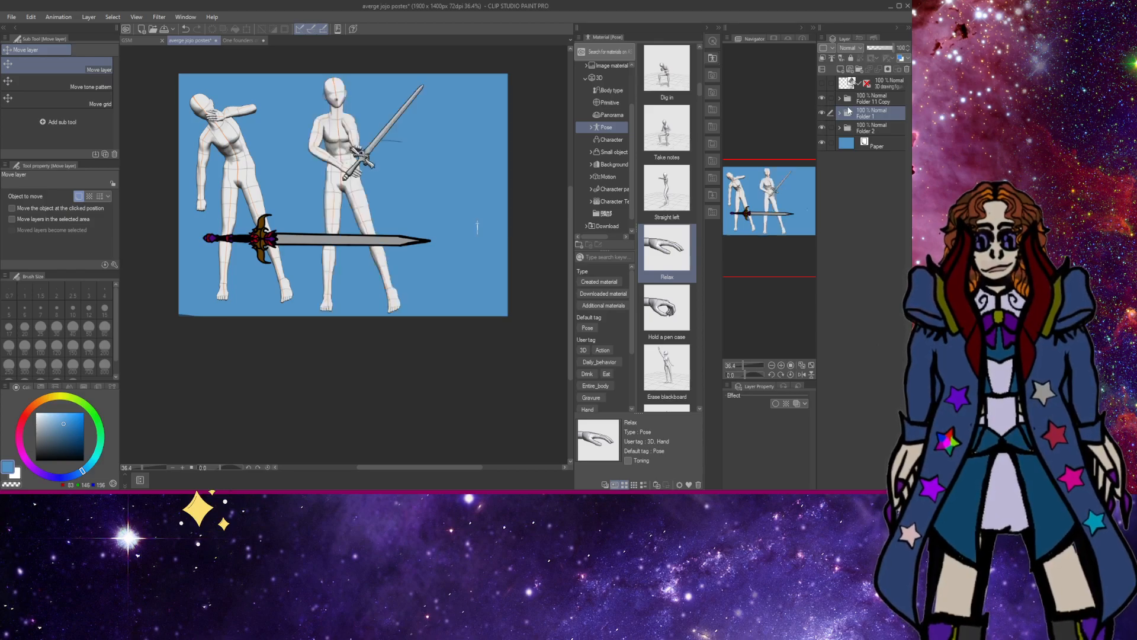
left_click(822, 84)
left_click(870, 98)
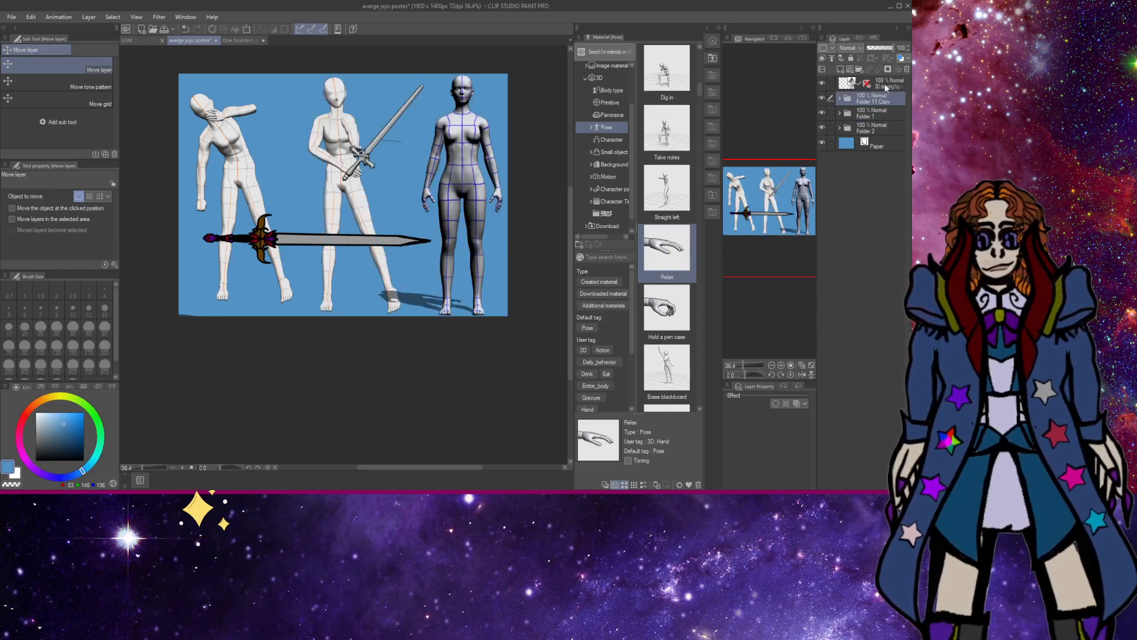
left_click(893, 86)
left_click(907, 69)
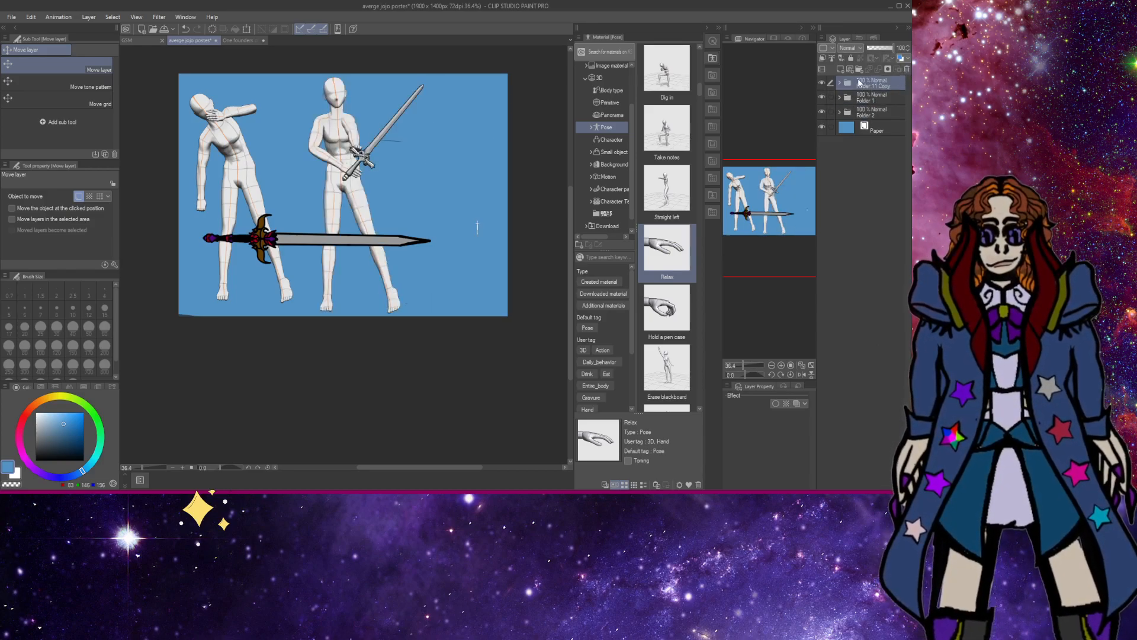
Toggle the pasted sword's folder and Folder 1 off and on to check which artwork each one holds.
left_click(822, 82)
left_click(821, 82)
left_click(823, 98)
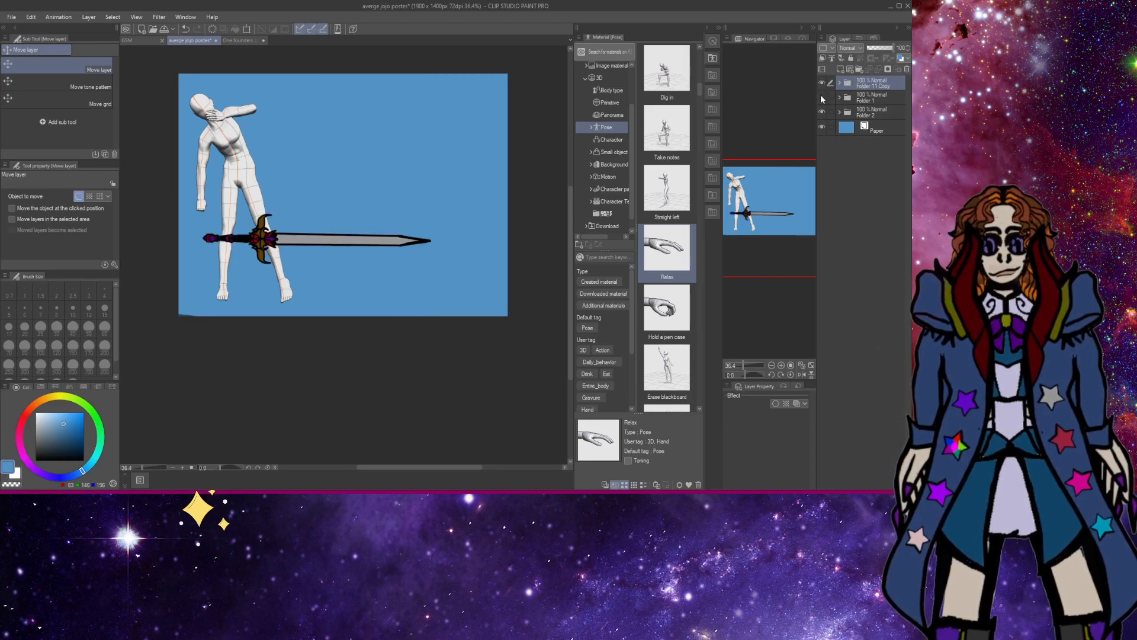
left_click(823, 97)
left_click(822, 83)
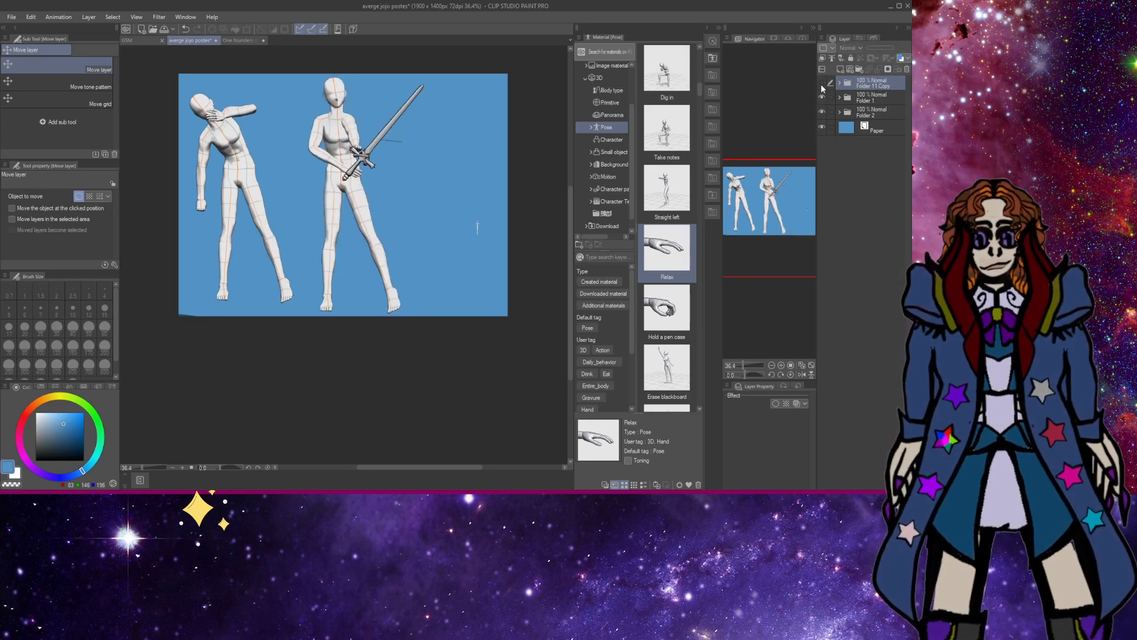
left_click(822, 83)
left_click(822, 98)
left_click(822, 97)
Shift the sword-holding figure in Folder 1 to the right and the leaning figure in Folder 2 slightly right.
left_click(859, 100)
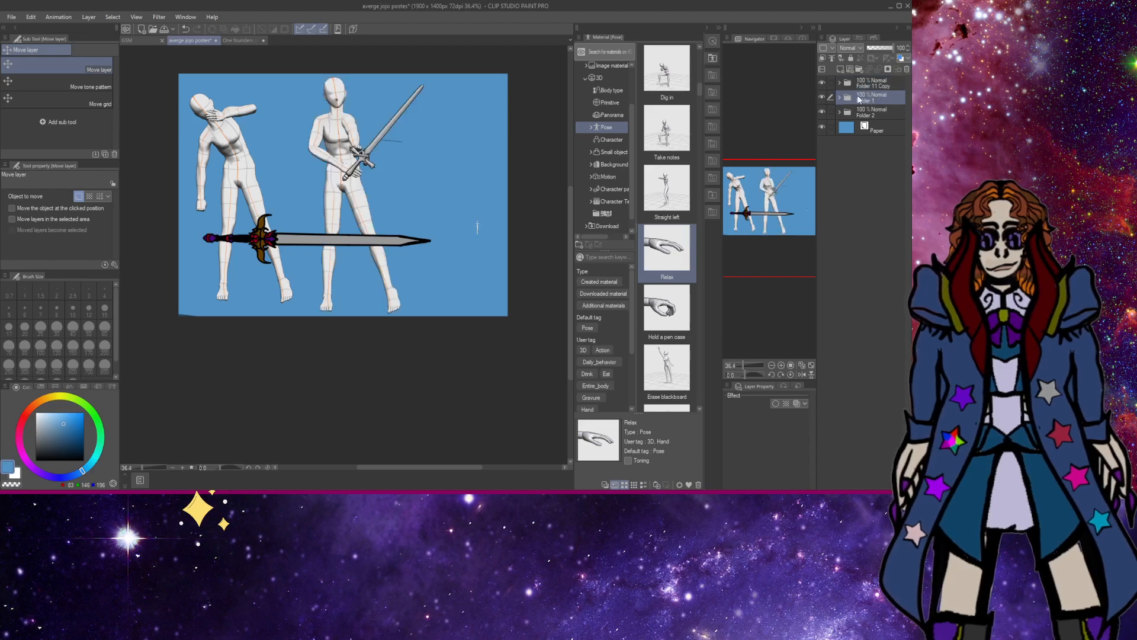
left_click_drag(464, 261, 503, 258)
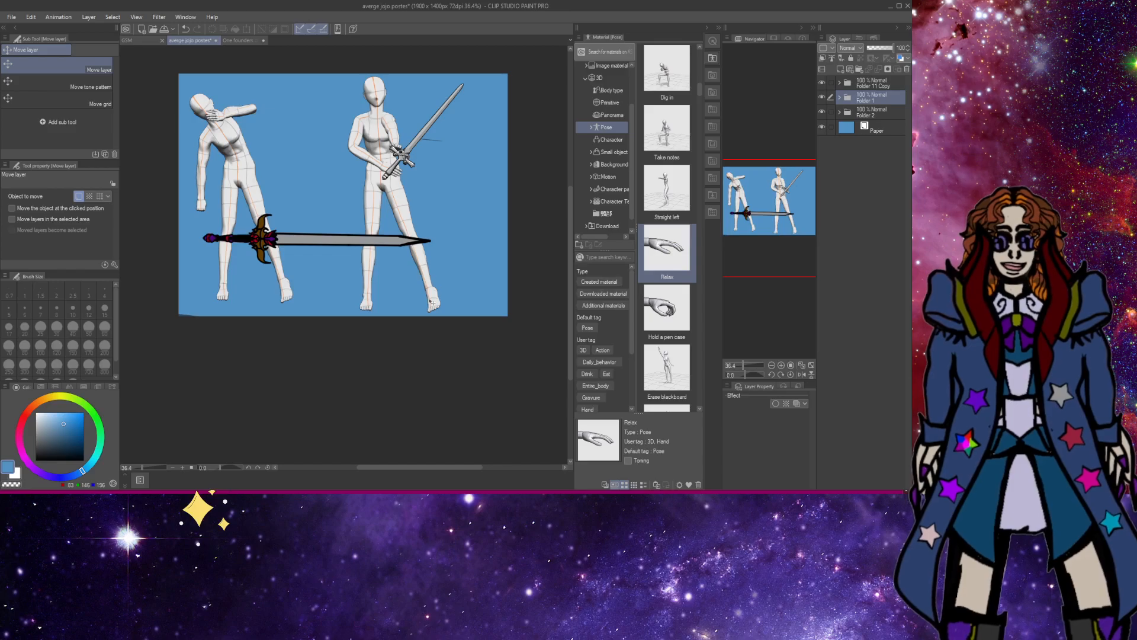
left_click(866, 117)
mouse_move(379, 291)
left_mouse_down()
mouse_move(394, 299)
mouse_move(397, 286)
left_mouse_up()
left_click(852, 86)
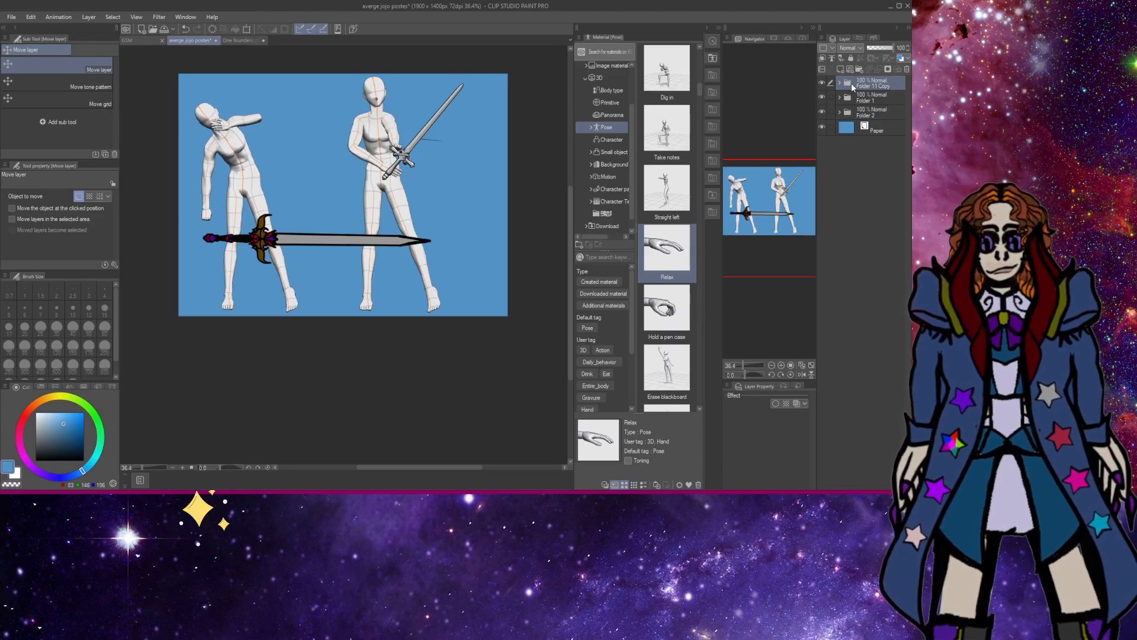
Move the sword's Folder 11 Copy into Folder 2, beneath the leaning figure's 3D layer, and select it.
left_click(839, 110)
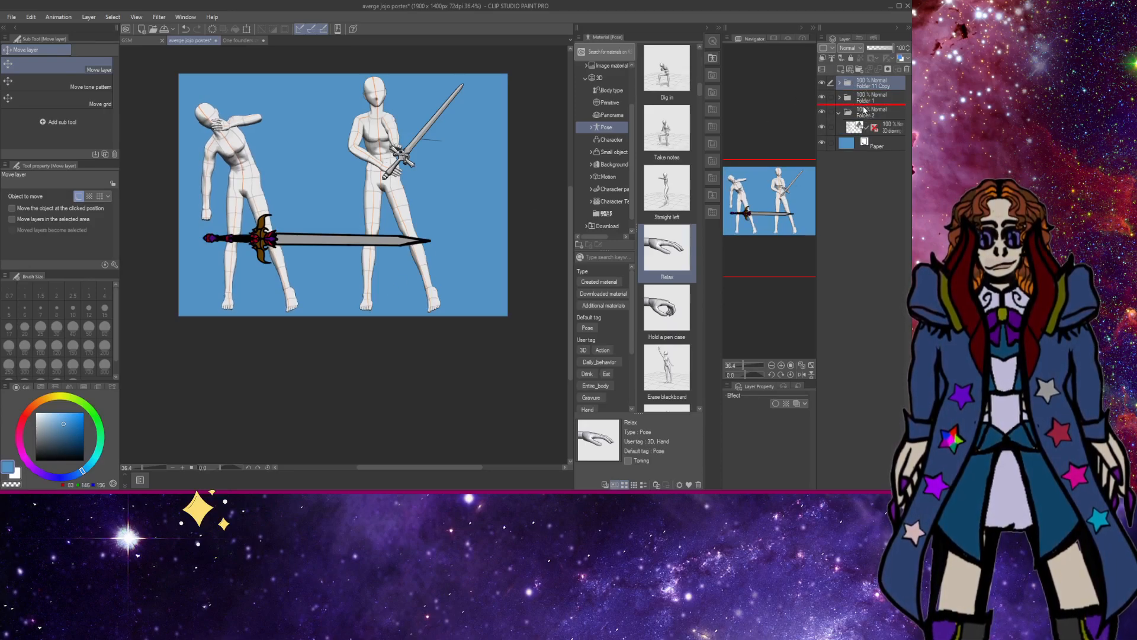
left_click_drag(860, 119, 859, 117)
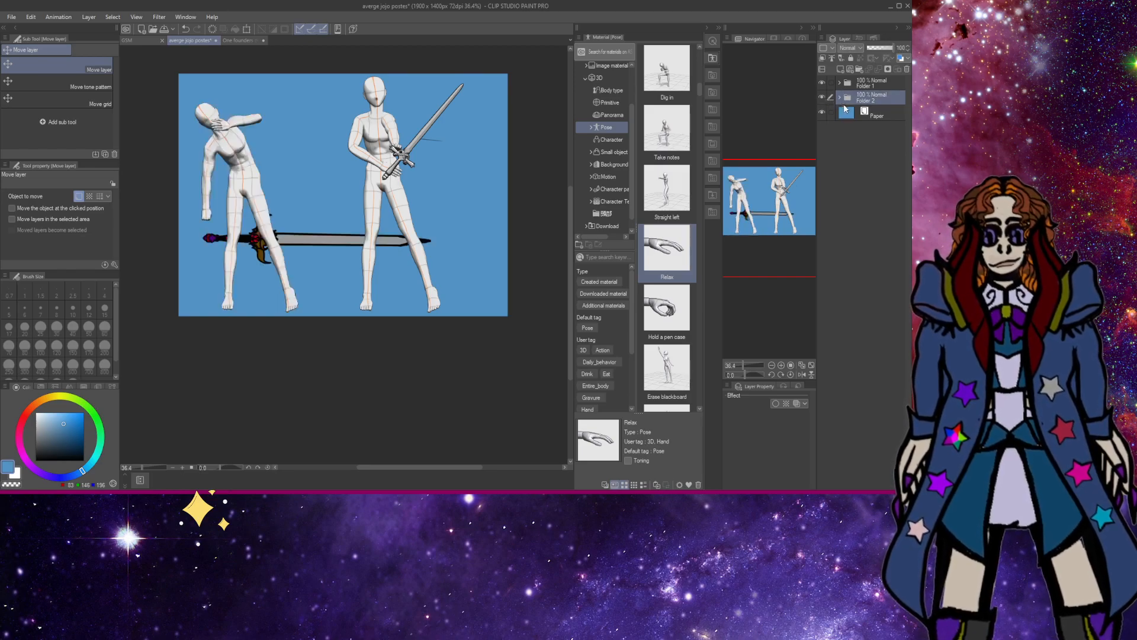
left_click(839, 98)
left_click(879, 128)
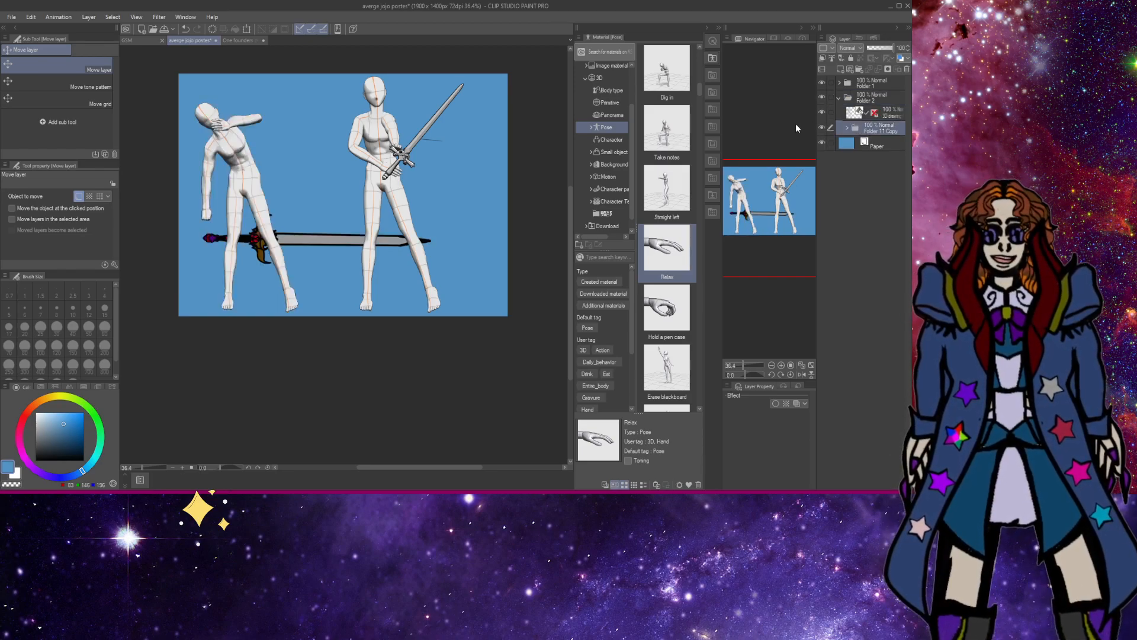
Move the sword up to the leaning figure's lowered hand, scale it down so the blade ends near the other figure's leg, and apply.
left_click_drag(299, 243, 277, 218)
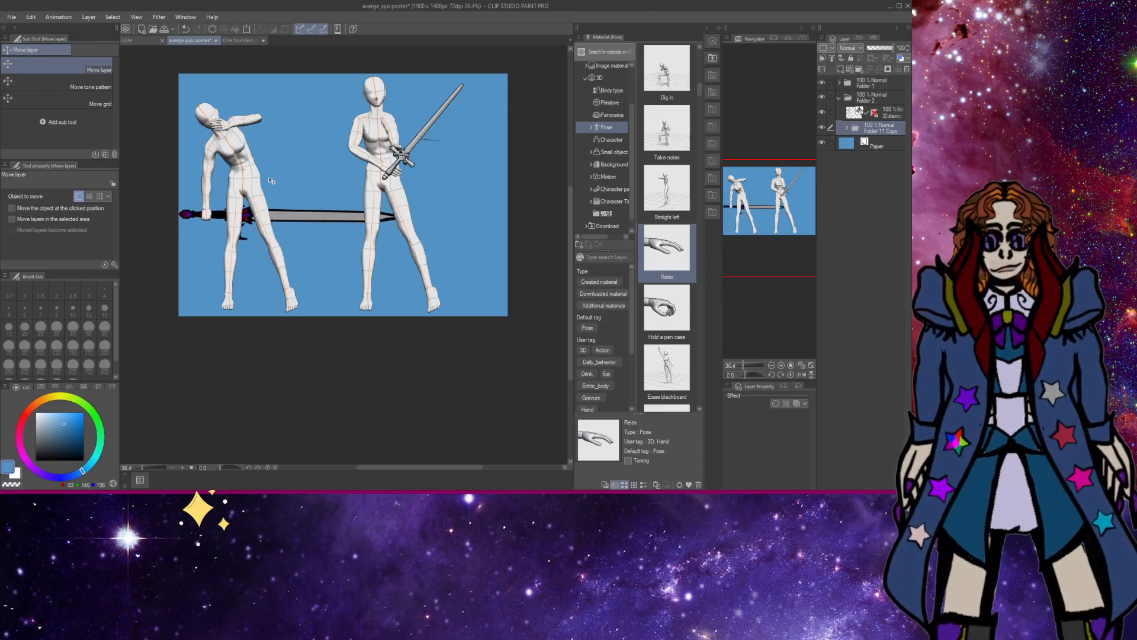
left_click(245, 29)
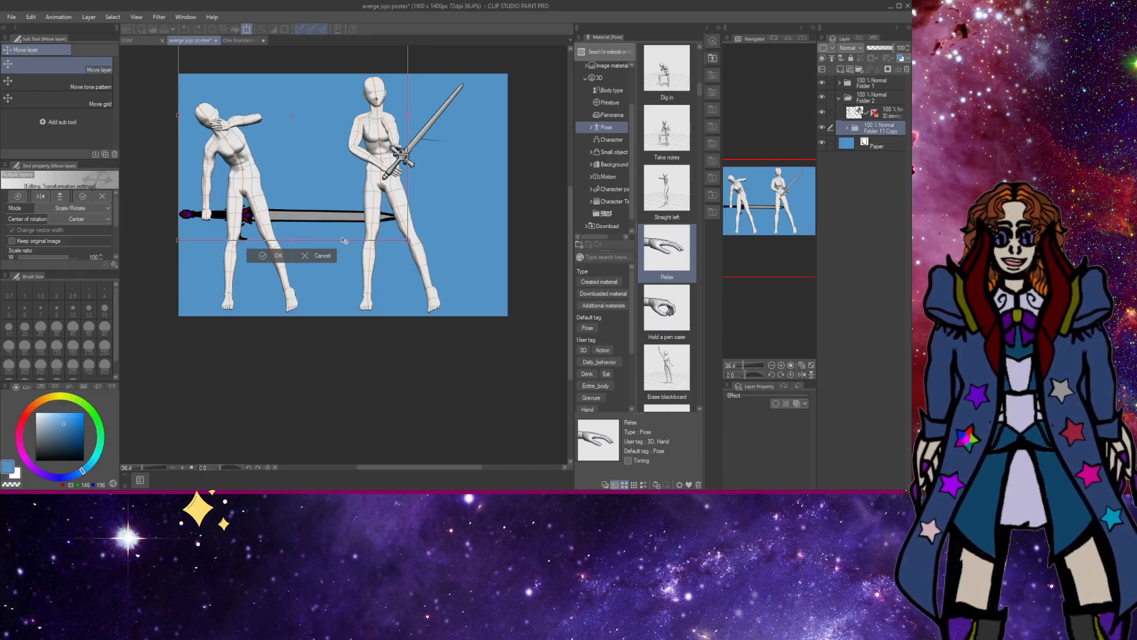
left_click_drag(408, 240, 337, 220)
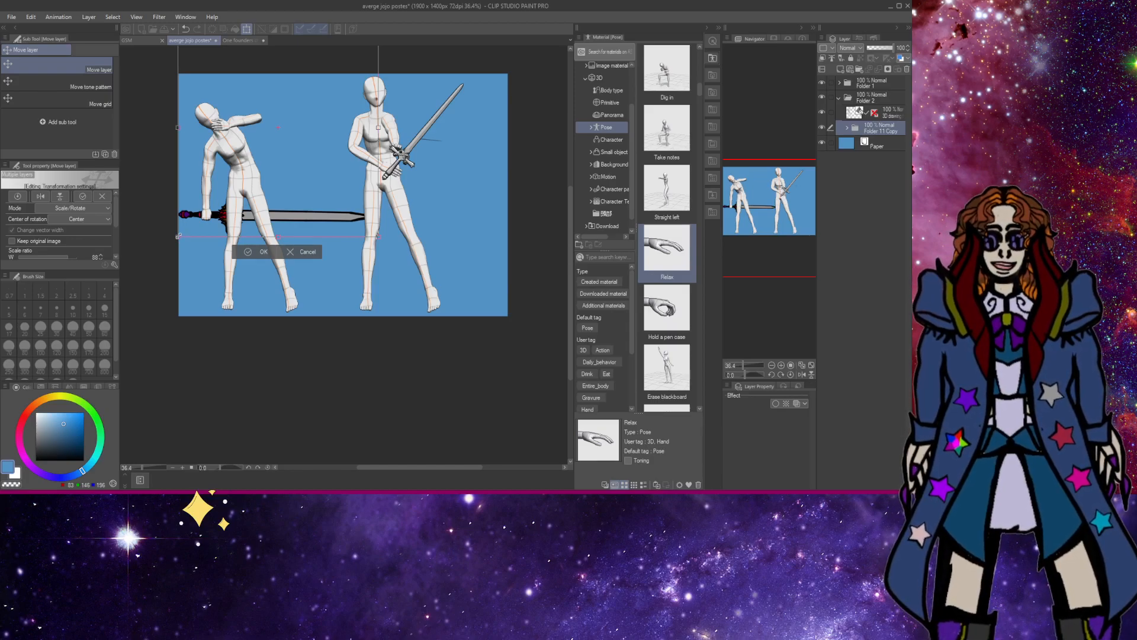
left_click_drag(178, 237, 274, 212)
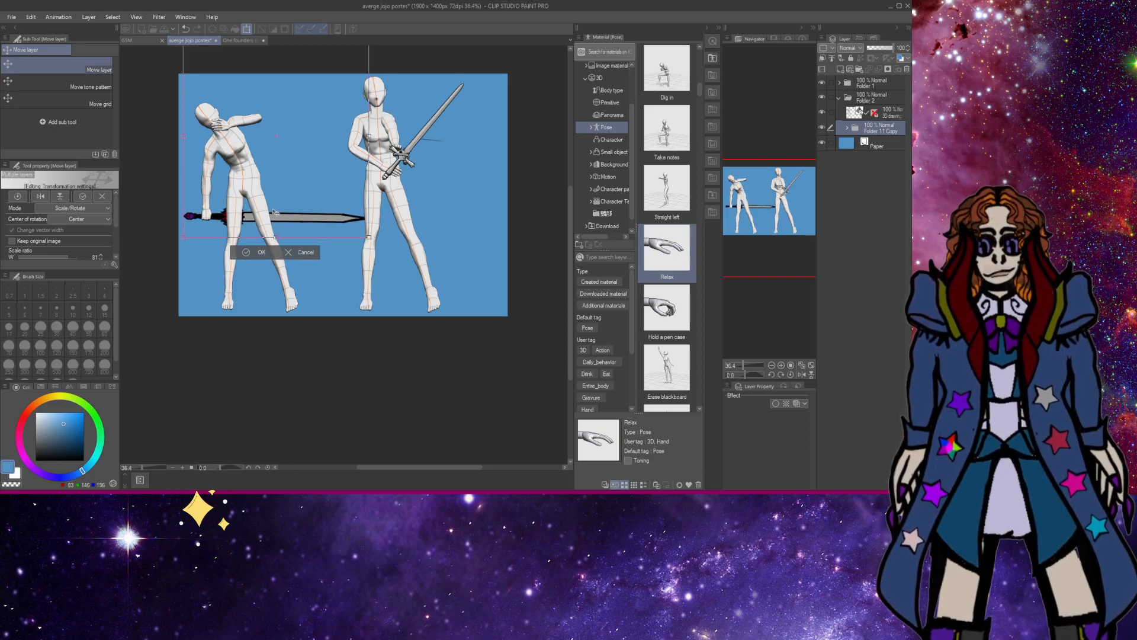
left_click(244, 250)
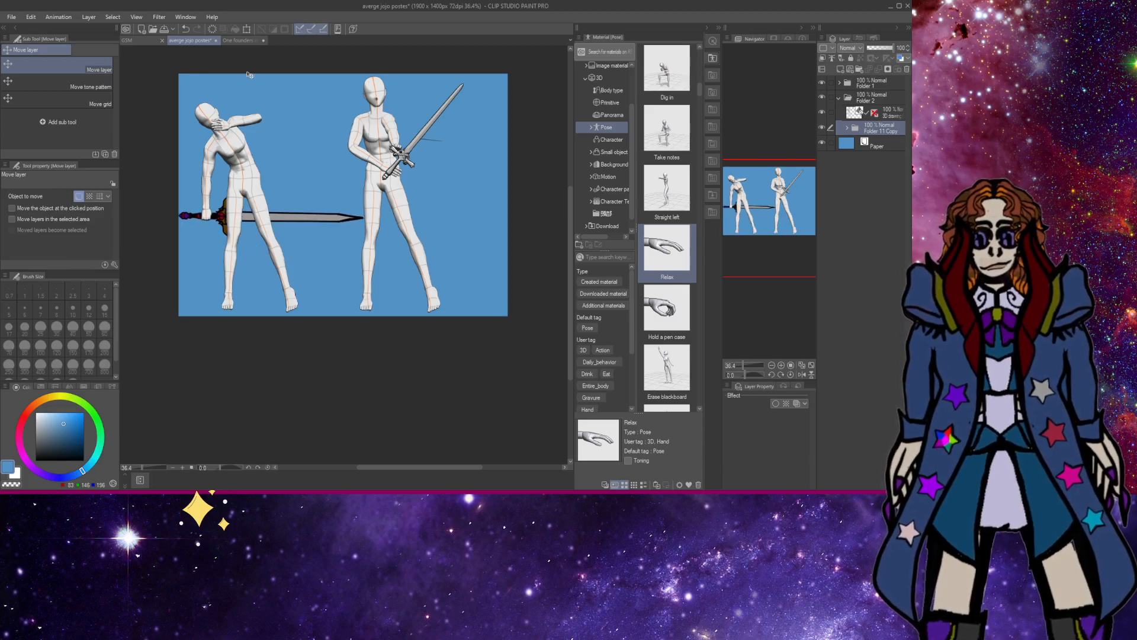
Shrink the sword slightly more, tilt its blade downward with the grip at the leaning figure's lowered hand, and apply the transformation.
left_click(248, 30)
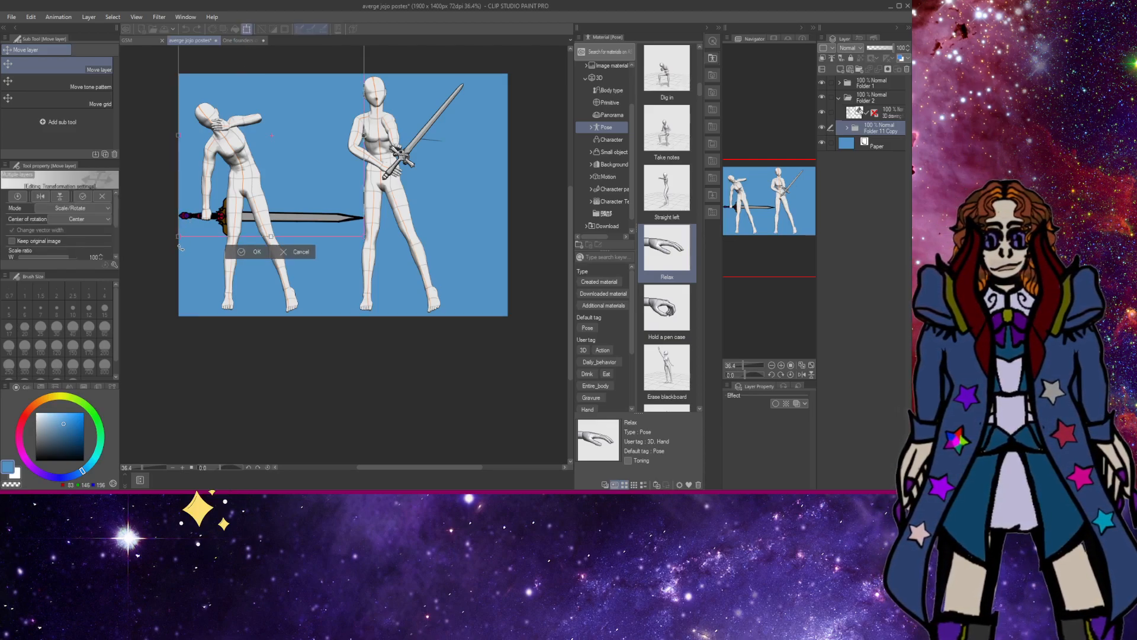
left_click_drag(180, 236, 189, 226)
left_click_drag(256, 202, 250, 209)
left_click_drag(308, 141, 307, 125)
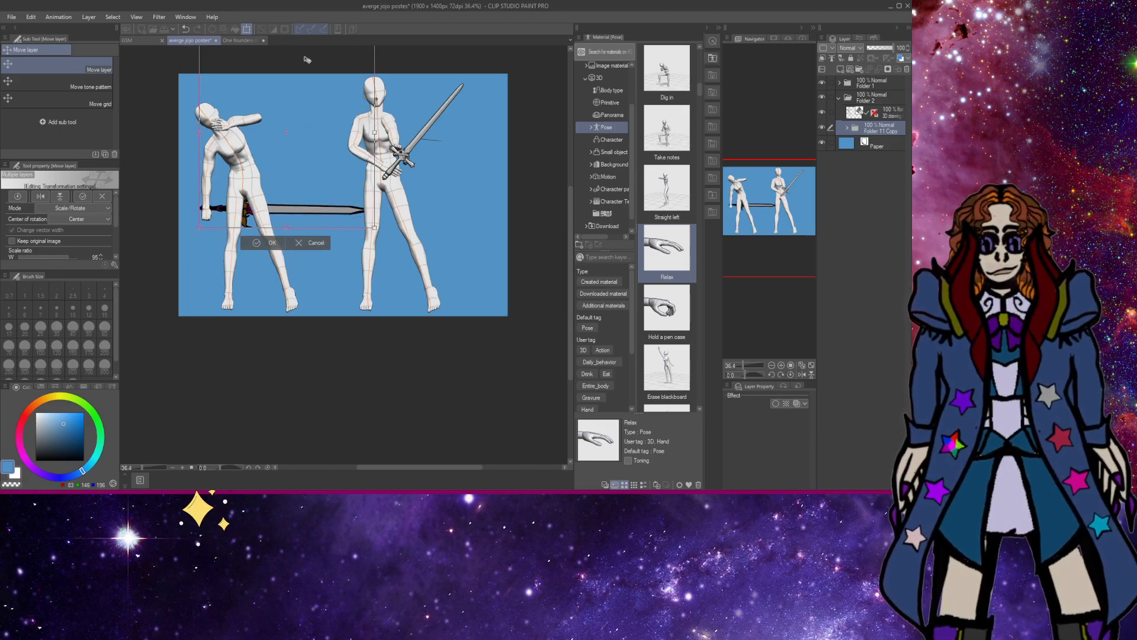
left_click_drag(174, 136, 186, 116)
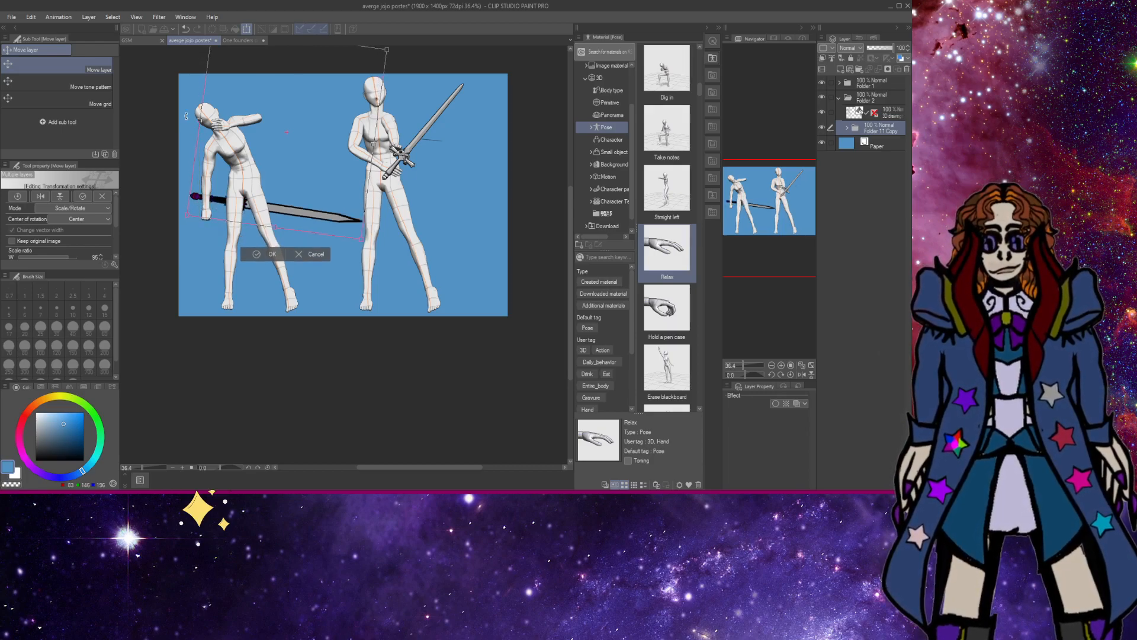
left_click_drag(274, 200, 269, 216)
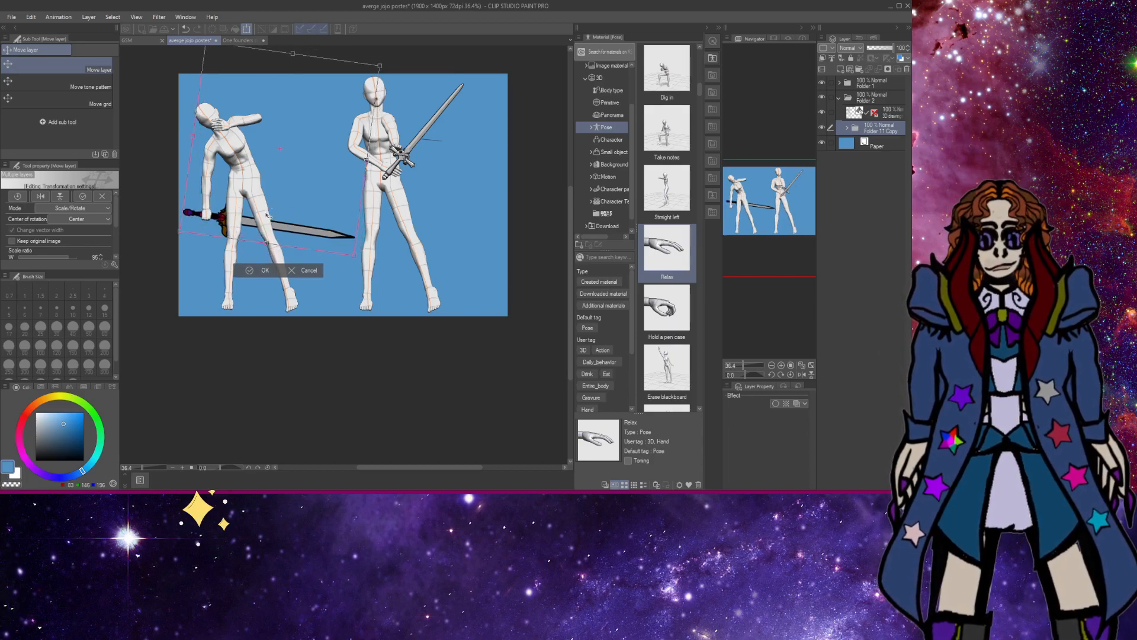
left_click(251, 270)
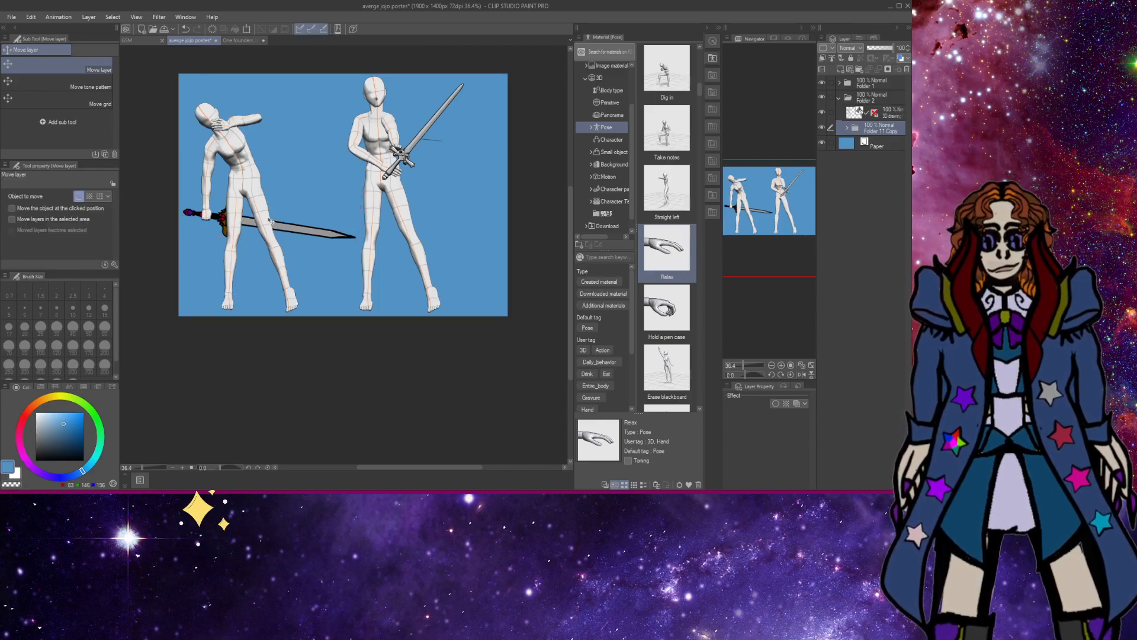
left_click_drag(280, 230, 283, 227)
key("ctrl+z")
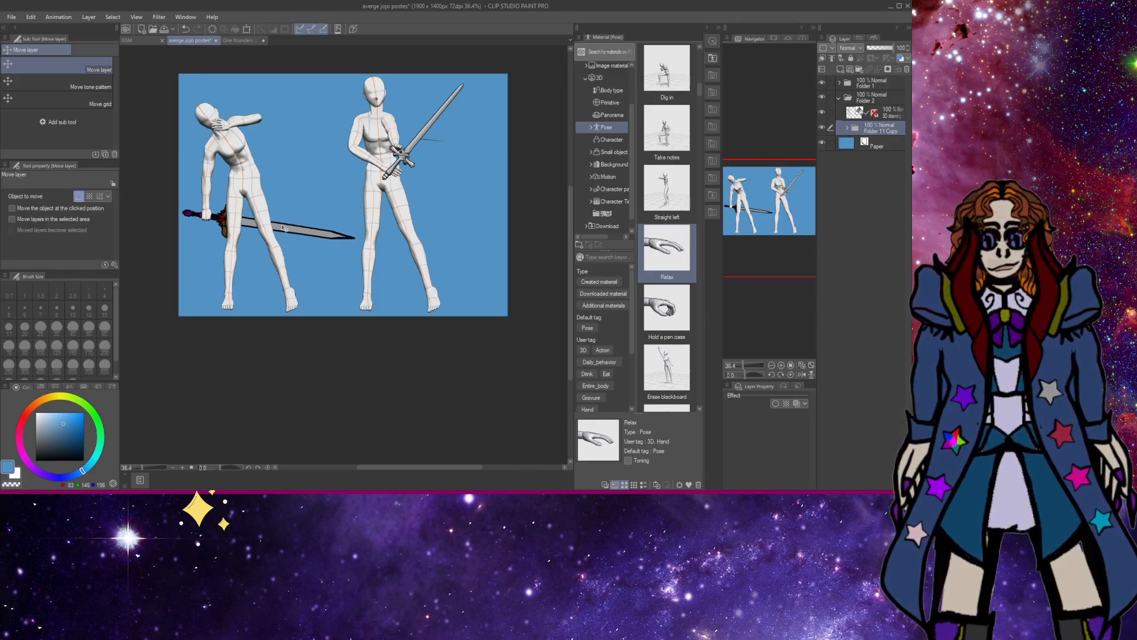
Lower the opacity of the leaning figure's 3D layer to 30% and hide the sword's folder.
left_click(847, 116)
left_click_drag(892, 48, 874, 49)
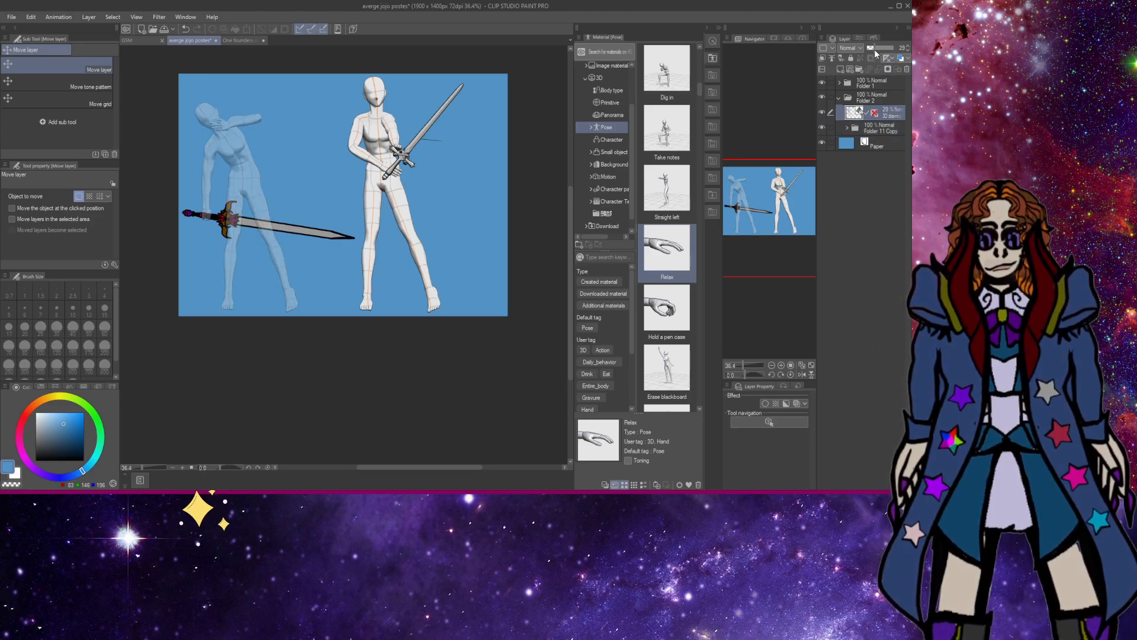
left_click(821, 127)
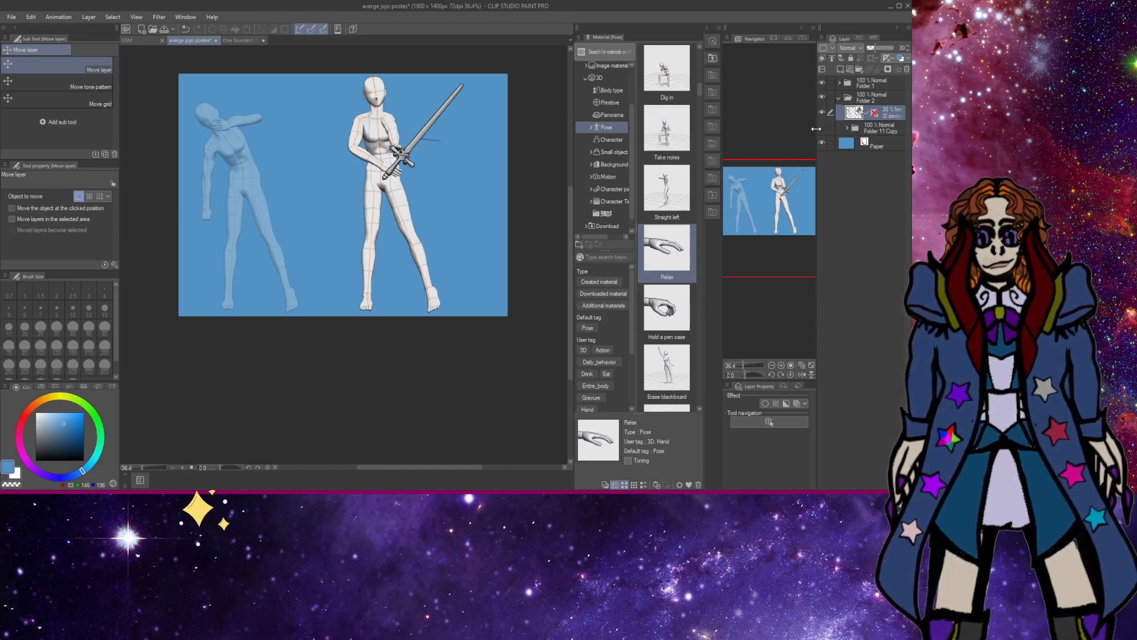
Check Folder 2 and its figure layer by toggling their visibility, and hide Folder 1 so only the leaning figure is shown.
left_click(822, 96)
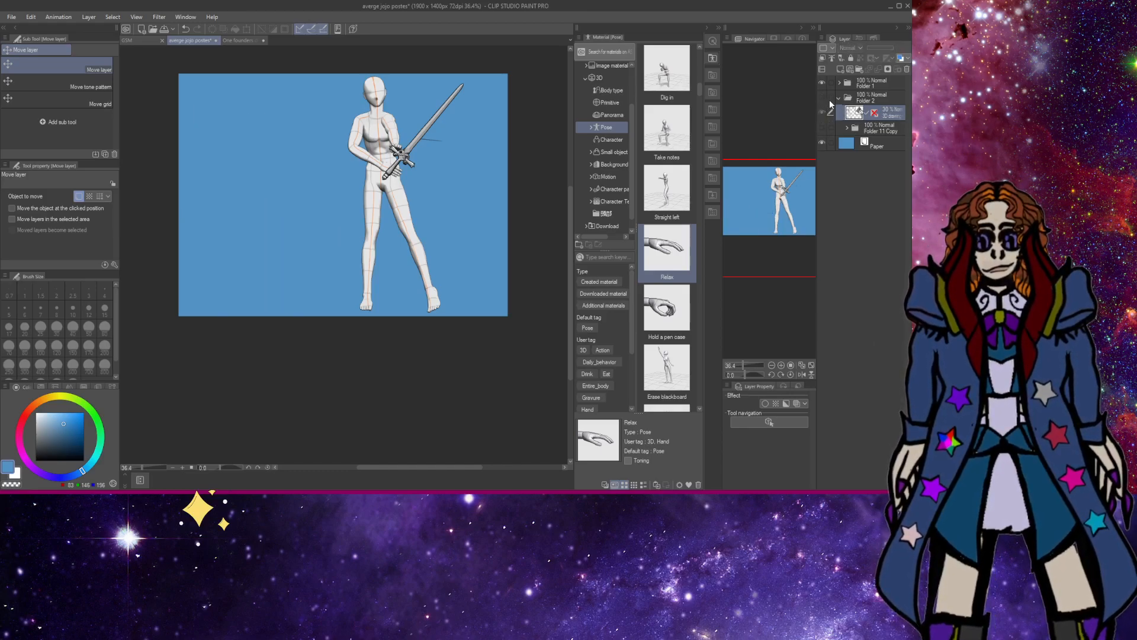
left_click(828, 98)
left_click(823, 98)
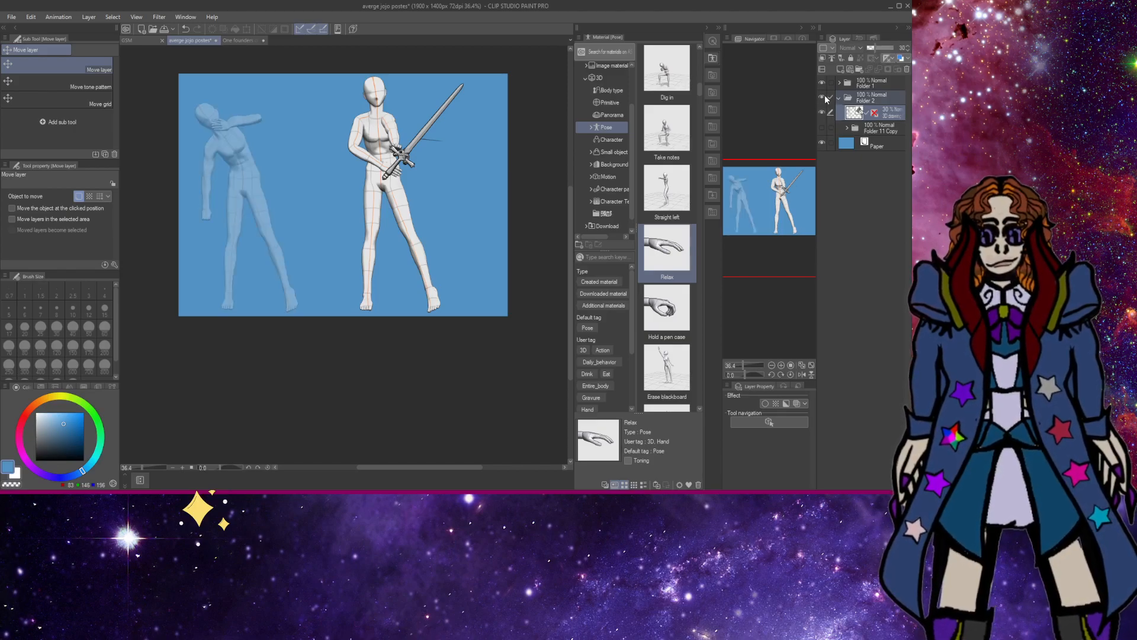
left_click(821, 111)
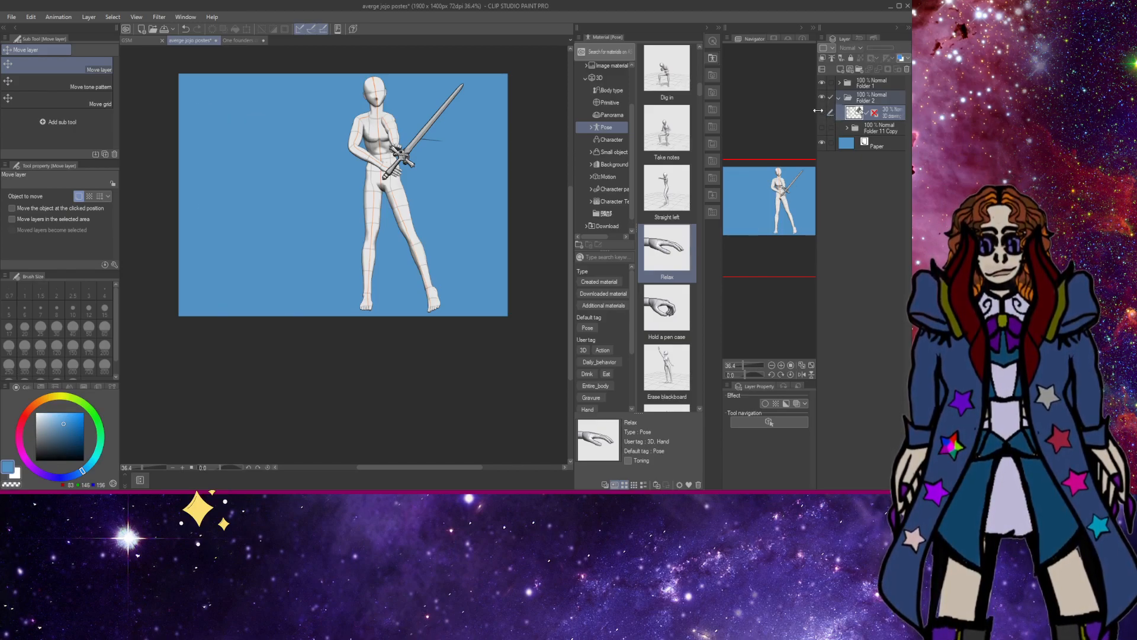
left_click(821, 83)
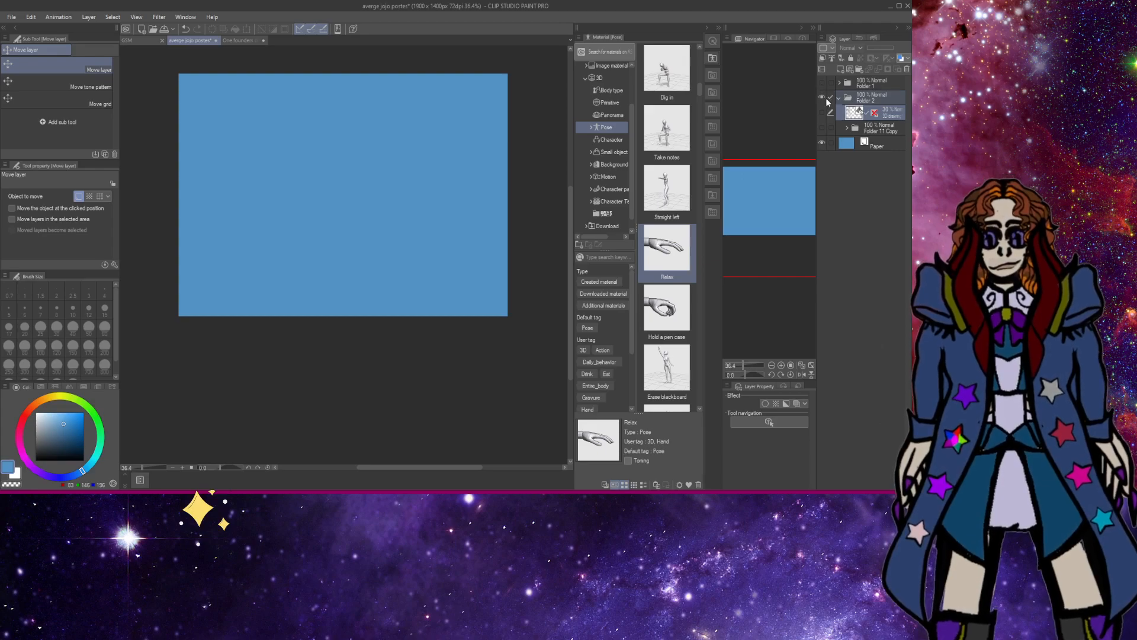
left_click(822, 111)
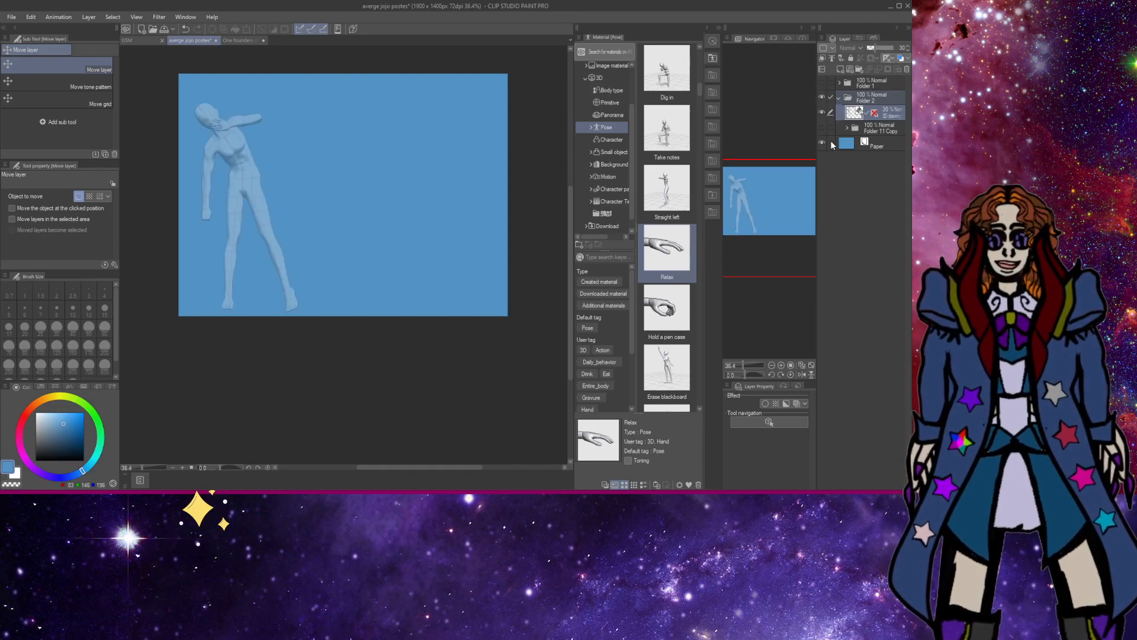
left_click(852, 121)
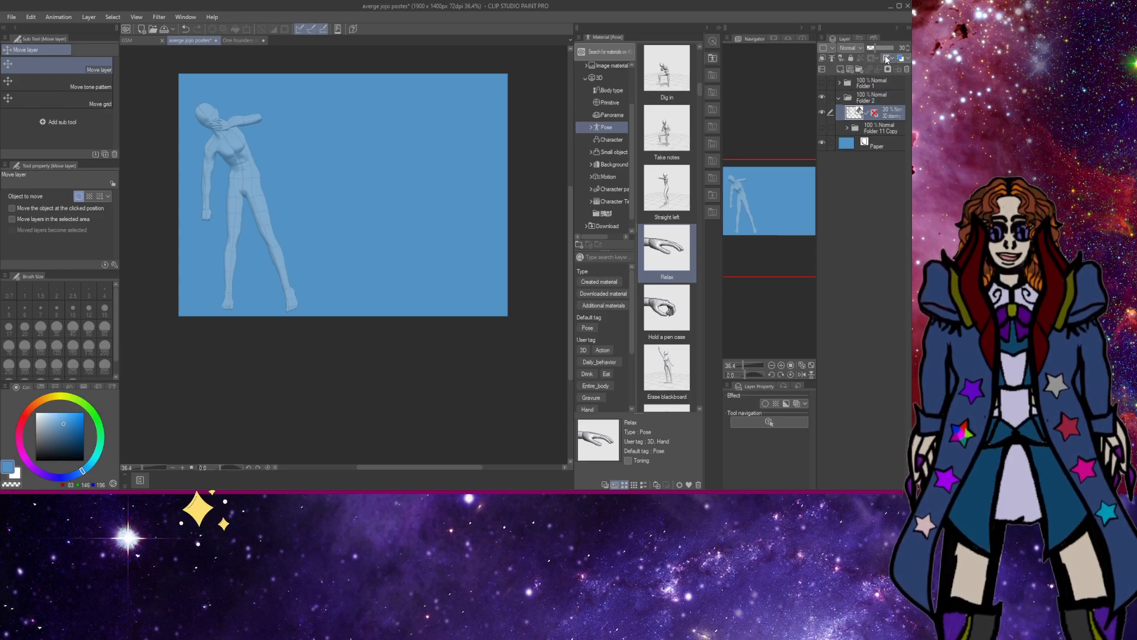
Raise the leaning figure layer's opacity to about 46% and check the layer by toggling its visibility.
left_click(879, 48)
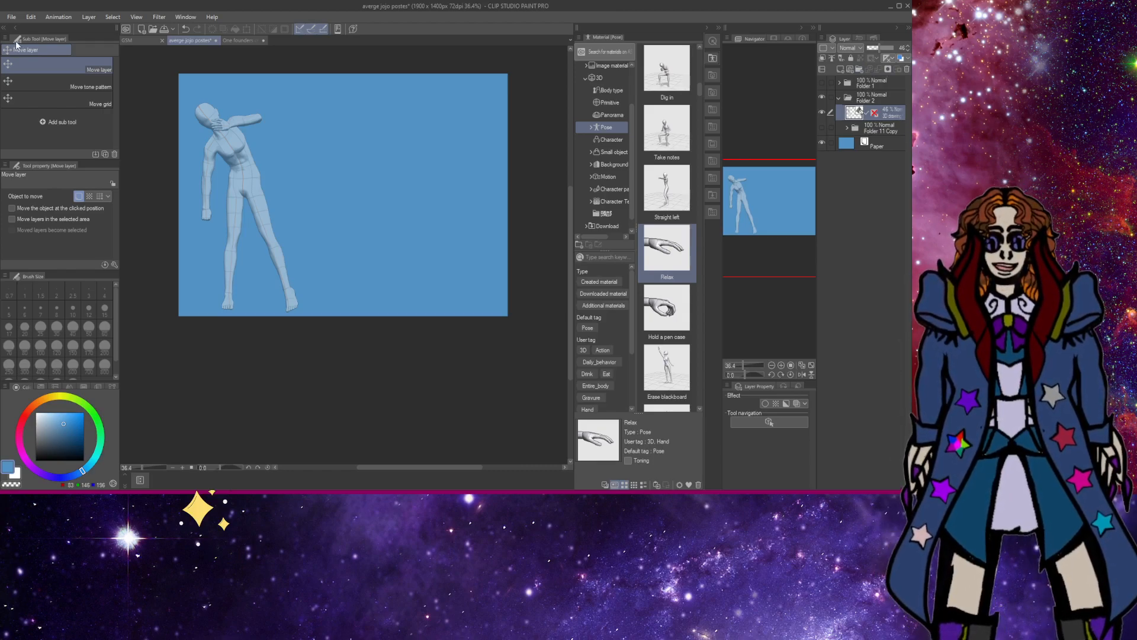
key("ctrl+space")
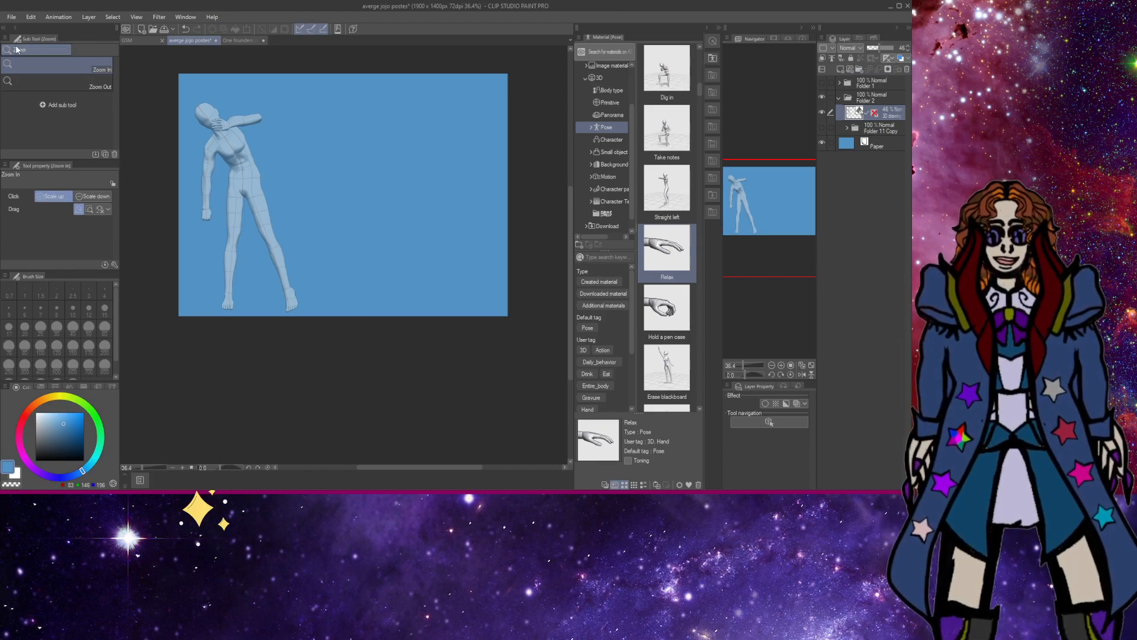
left_click(216, 171)
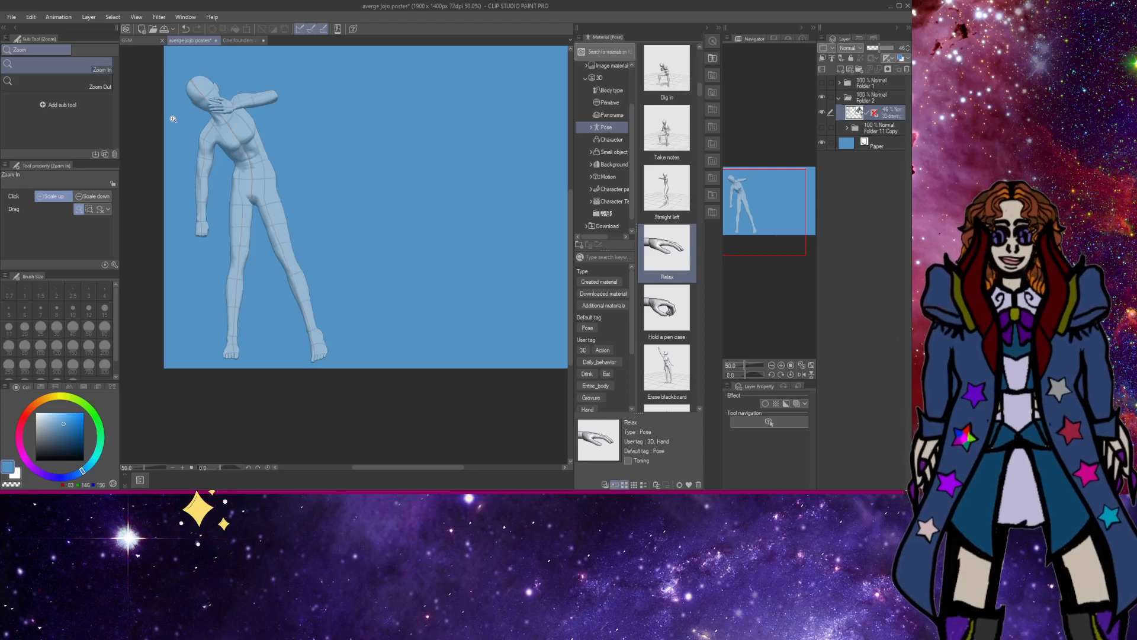
left_click(823, 112)
left_click(823, 112)
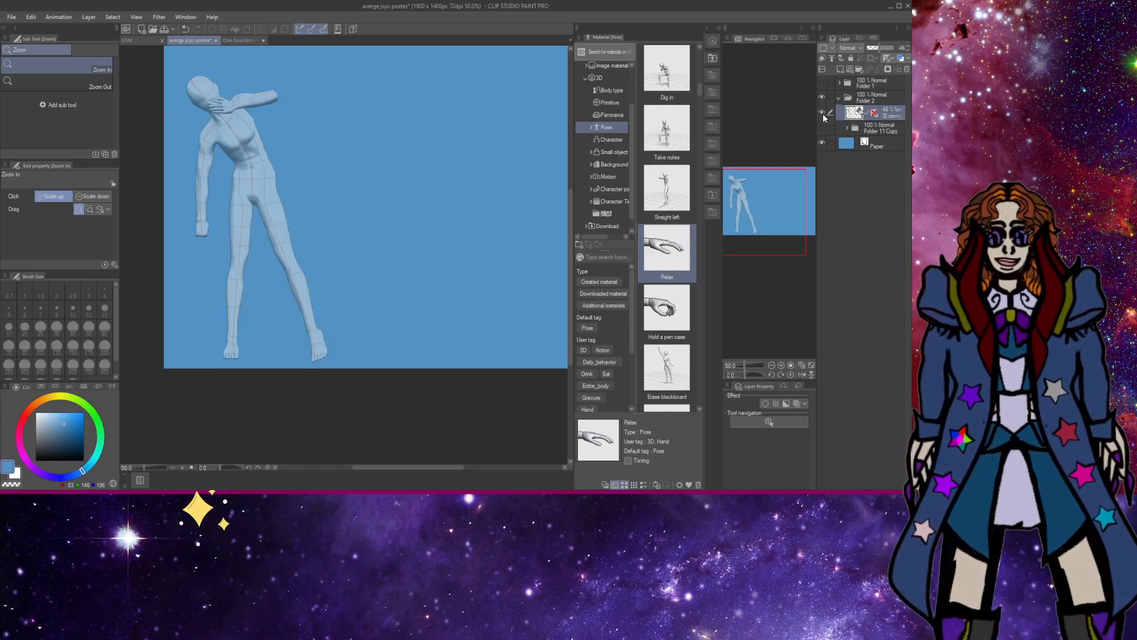
Select the leaning 3D figure with the Object tool and pull the foot of its outstretched leg slightly outward.
key("o")
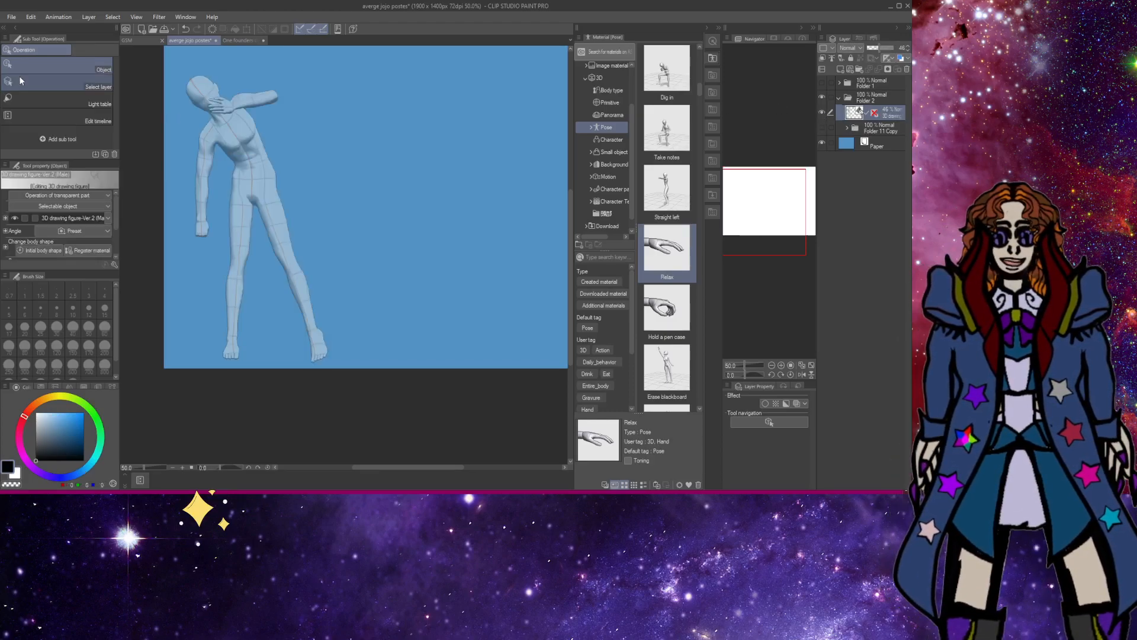
left_click(313, 321)
left_click_drag(320, 346, 323, 350)
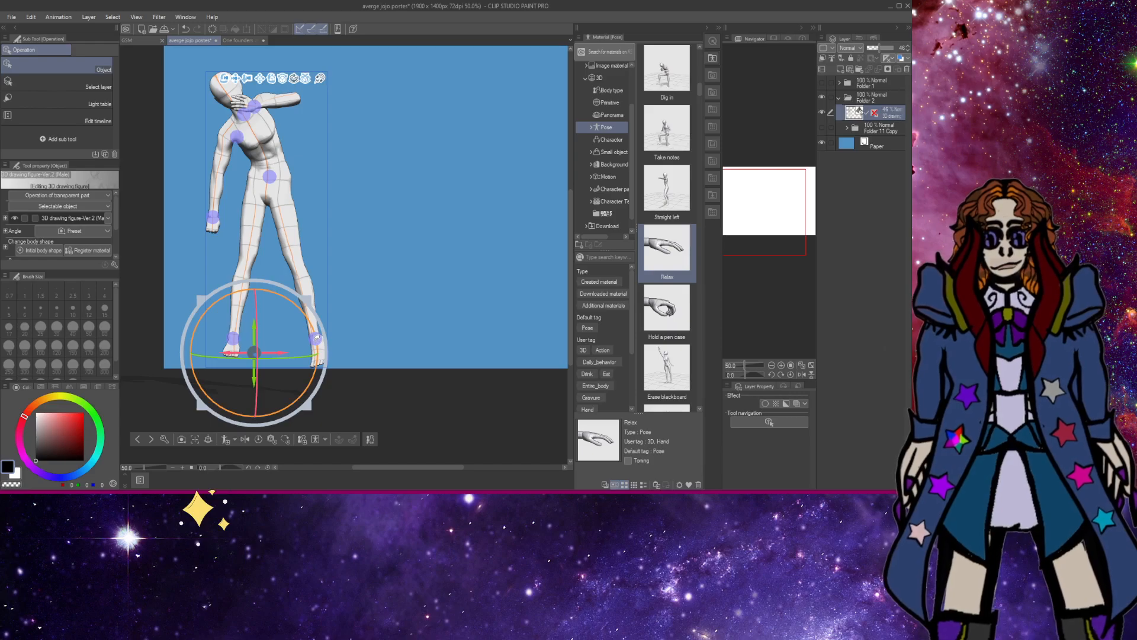
left_click_drag(318, 377, 323, 367)
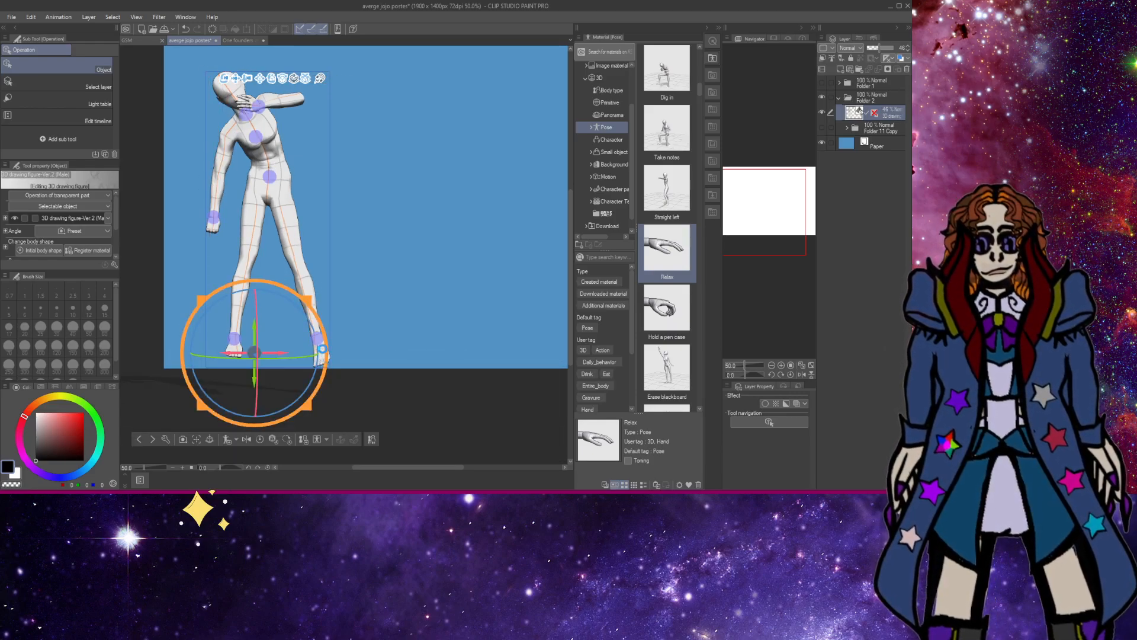
mouse_move(322, 348)
left_mouse_down()
mouse_move(317, 358)
mouse_move(331, 351)
mouse_move(335, 321)
mouse_move(331, 363)
left_mouse_up()
Swing the outstretched leg farther outward and rotate its foot and toes so the foot points sideways.
left_click(317, 358)
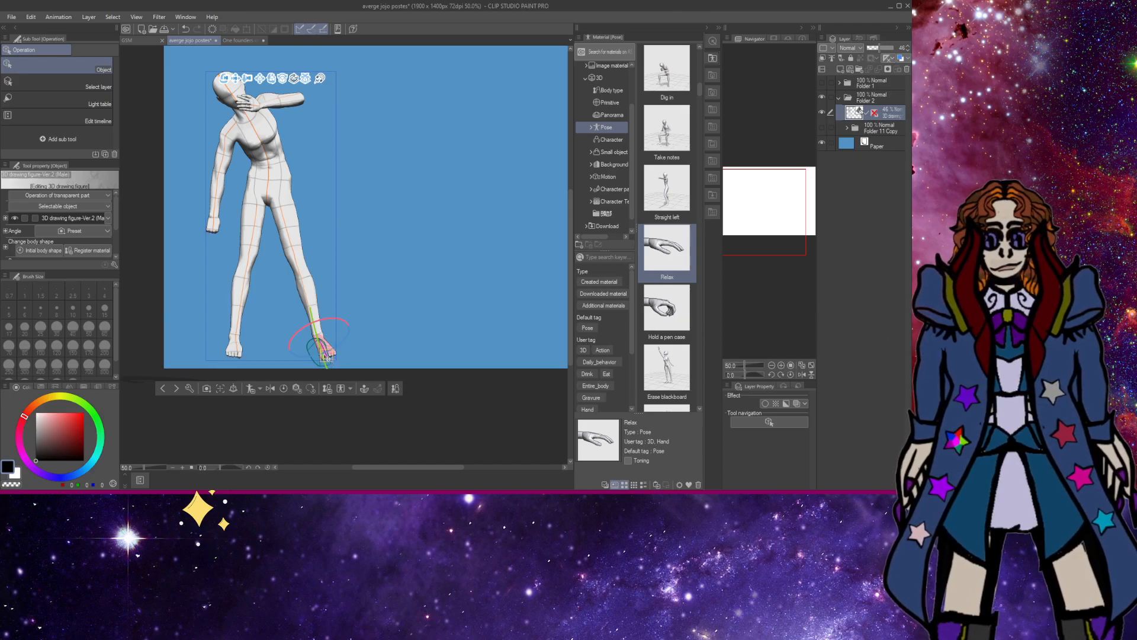
left_click_drag(328, 355, 314, 296)
left_click_drag(290, 231, 299, 239)
left_click(347, 354)
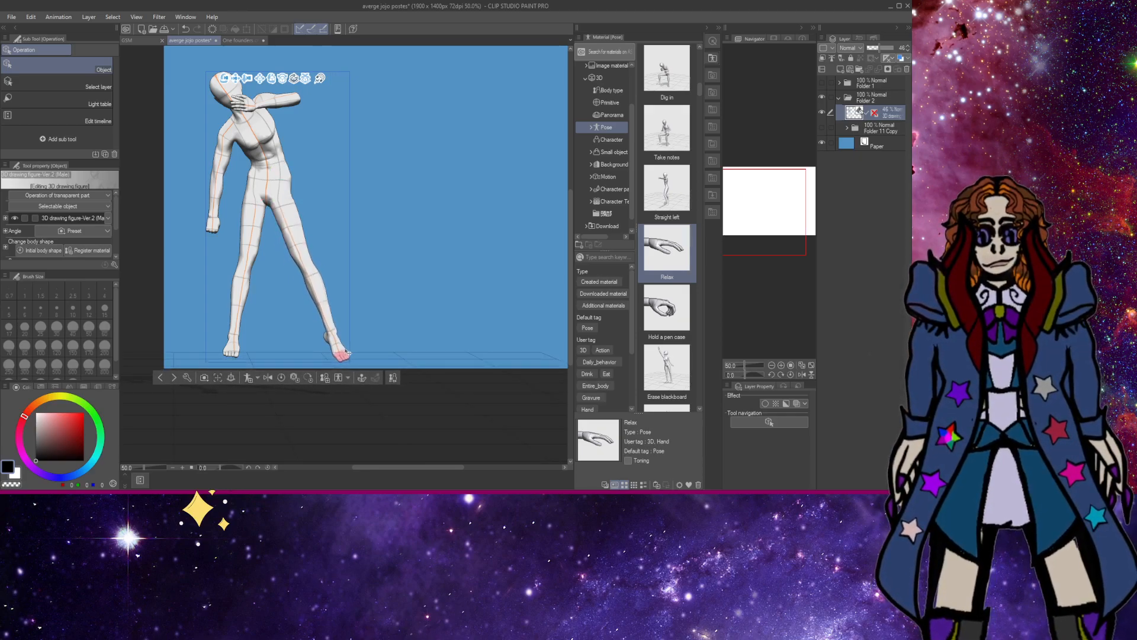
left_click_drag(351, 358, 348, 339)
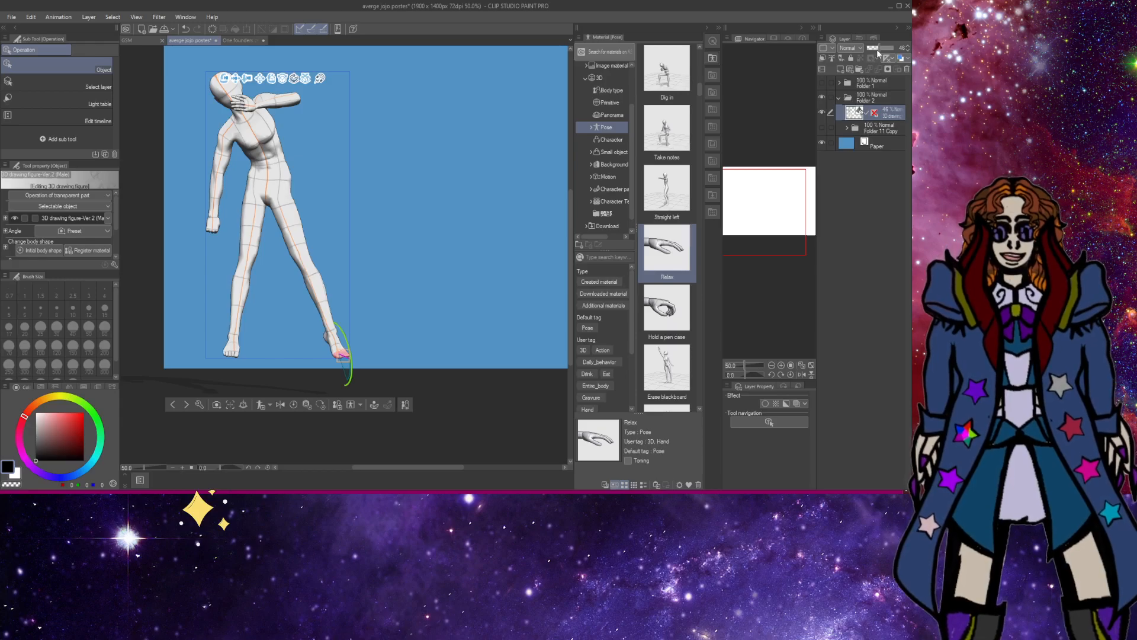
Select the perspective ruler on the leaning figure's layer and add a new raster layer above that layer in Folder 2.
left_click(874, 113)
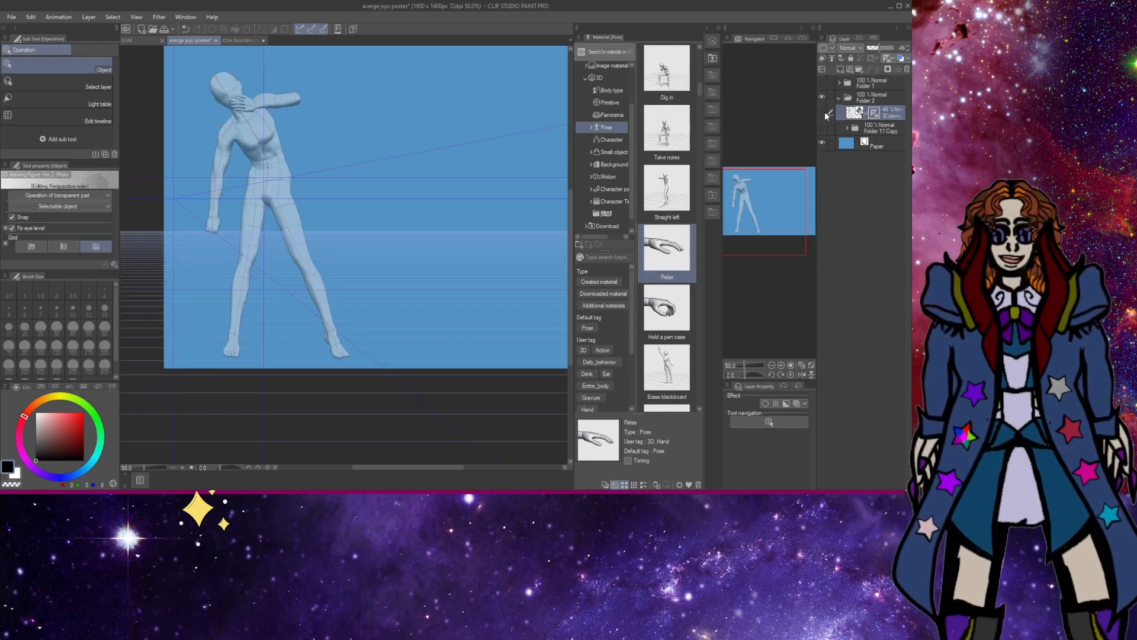
left_click(825, 112)
left_click(825, 111)
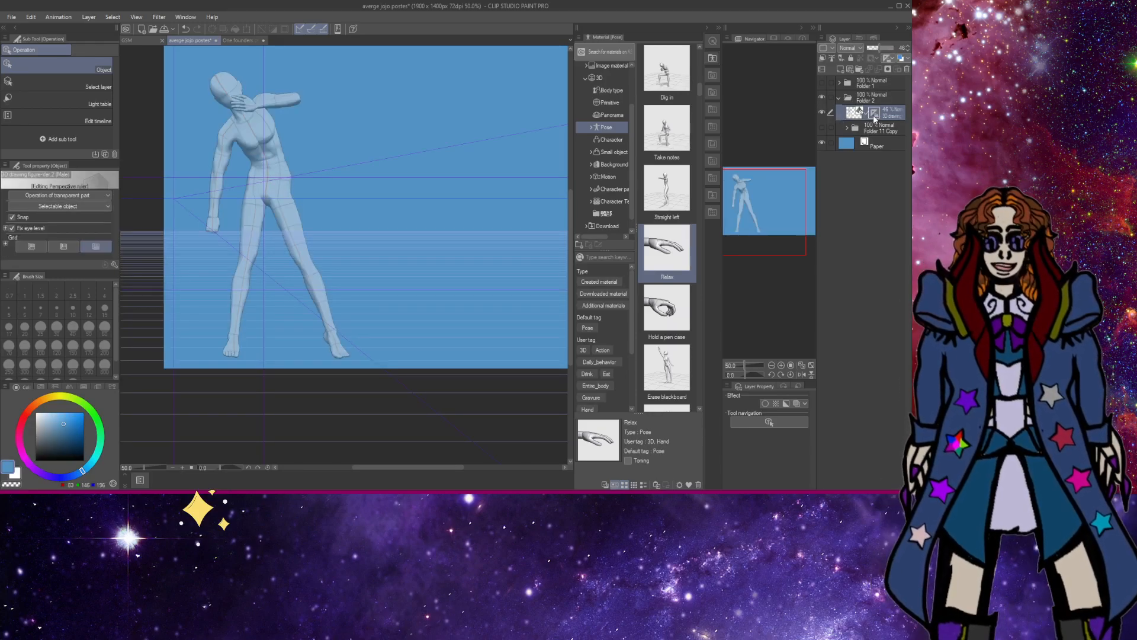
left_click(841, 70)
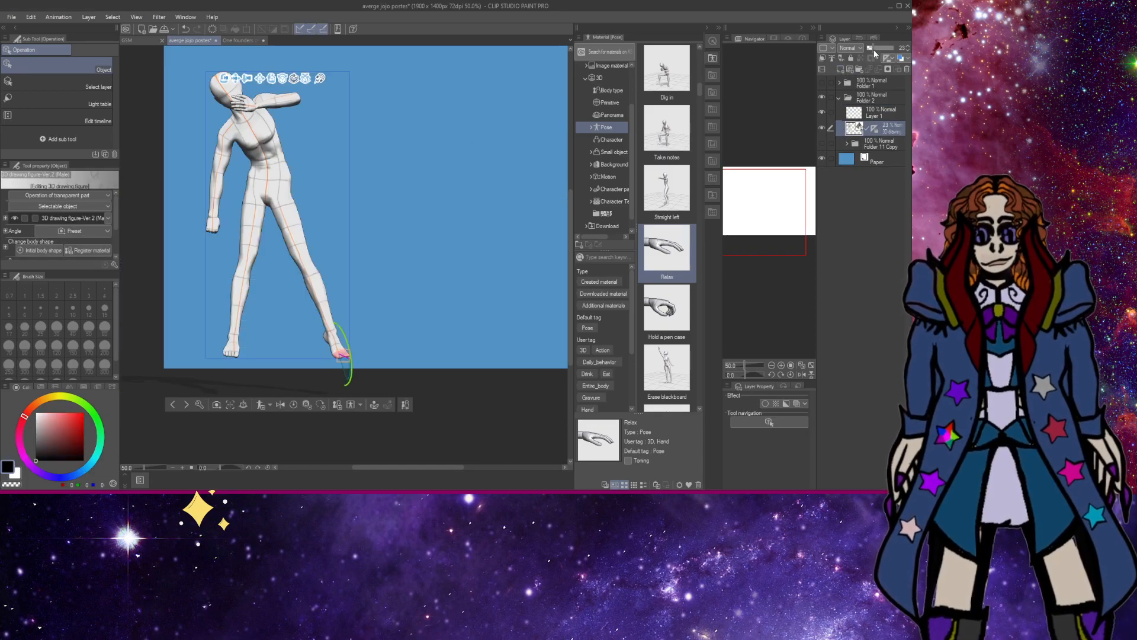
Lower the leaning figure layer's opacity to 20% and check it by toggling Folder 2's visibility.
left_click(871, 50)
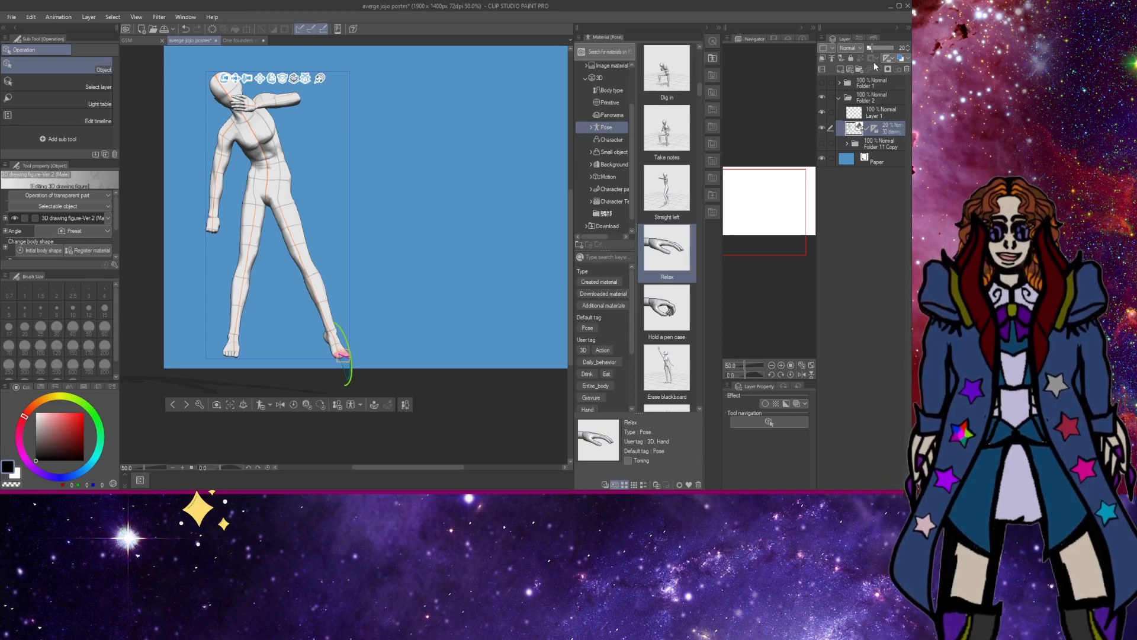
left_click(838, 99)
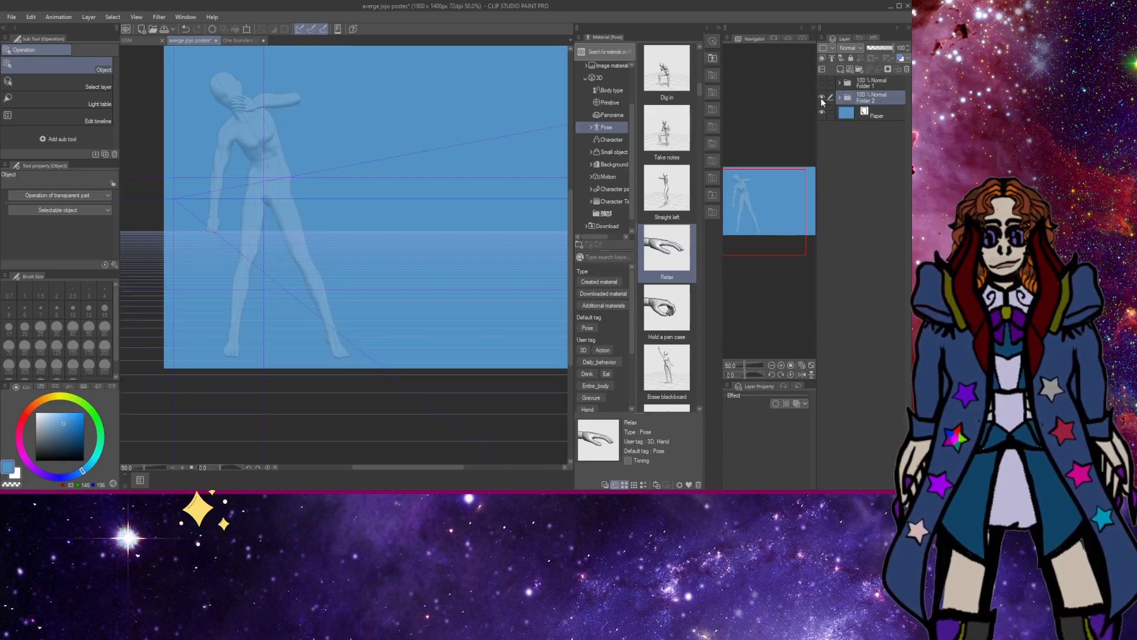
left_click(821, 98)
left_click(821, 98)
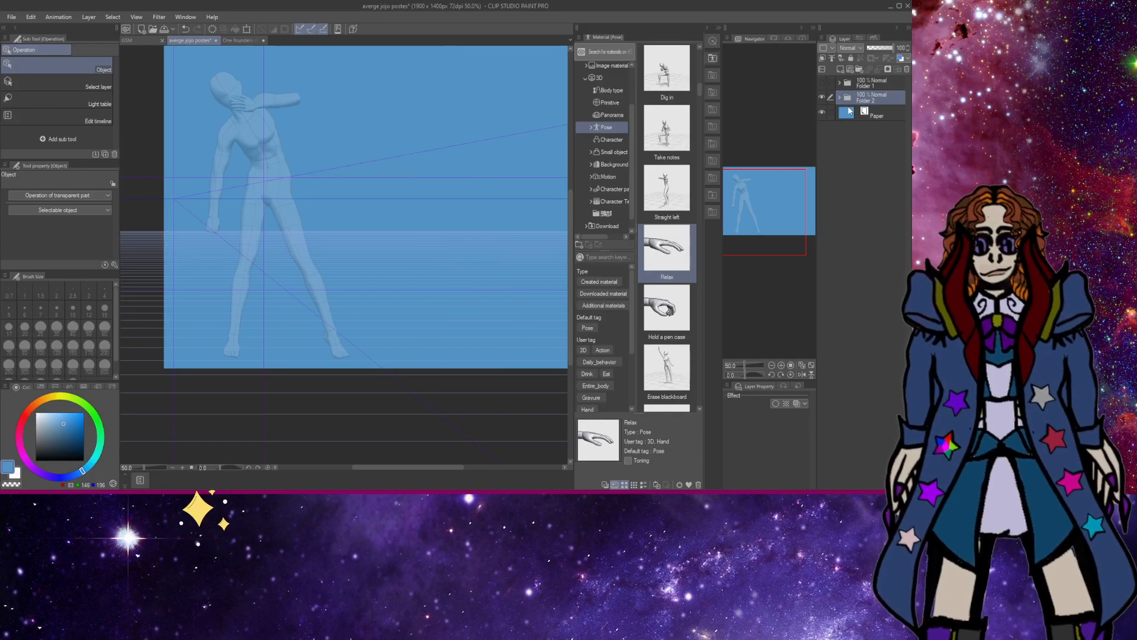
Raise the leaning figure layer's opacity in Folder 2 to 46% and make Layer 1 the active layer.
left_click(838, 97)
left_click(850, 116)
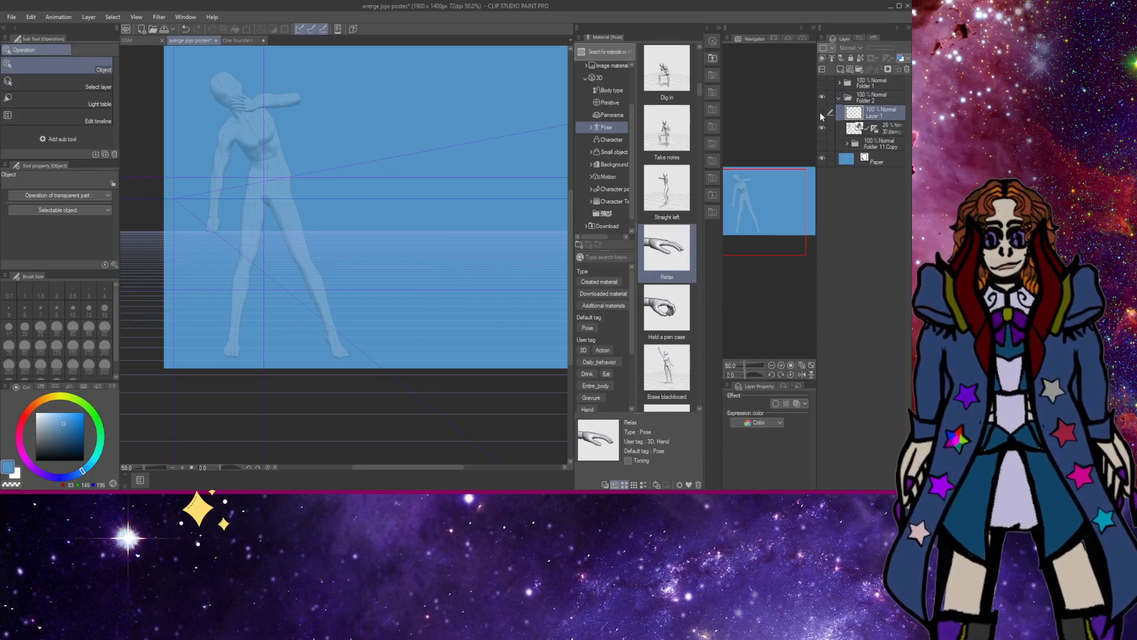
left_click(830, 129)
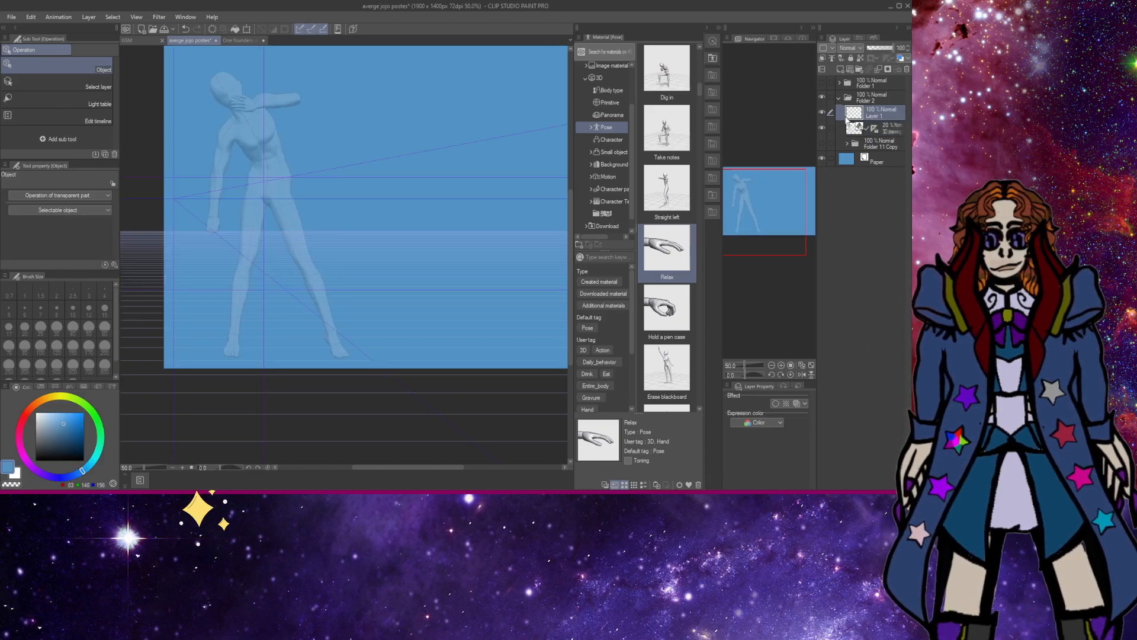
left_click(879, 48)
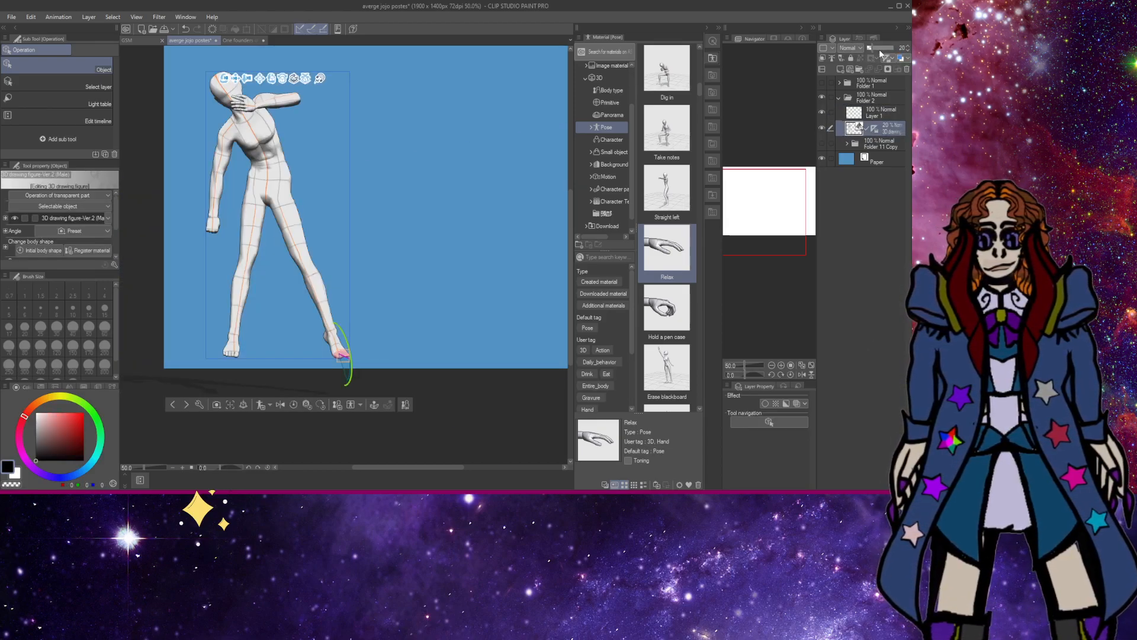
left_click(870, 115)
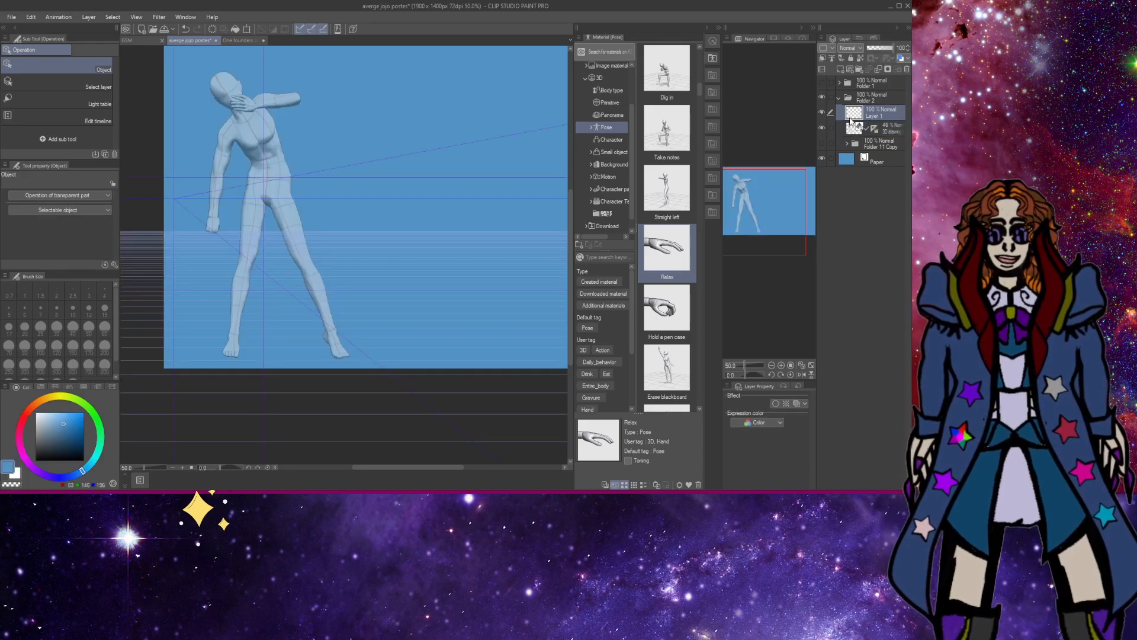
Switch to the One founders document and examine its horned character and sword artwork for reference.
left_click(238, 40)
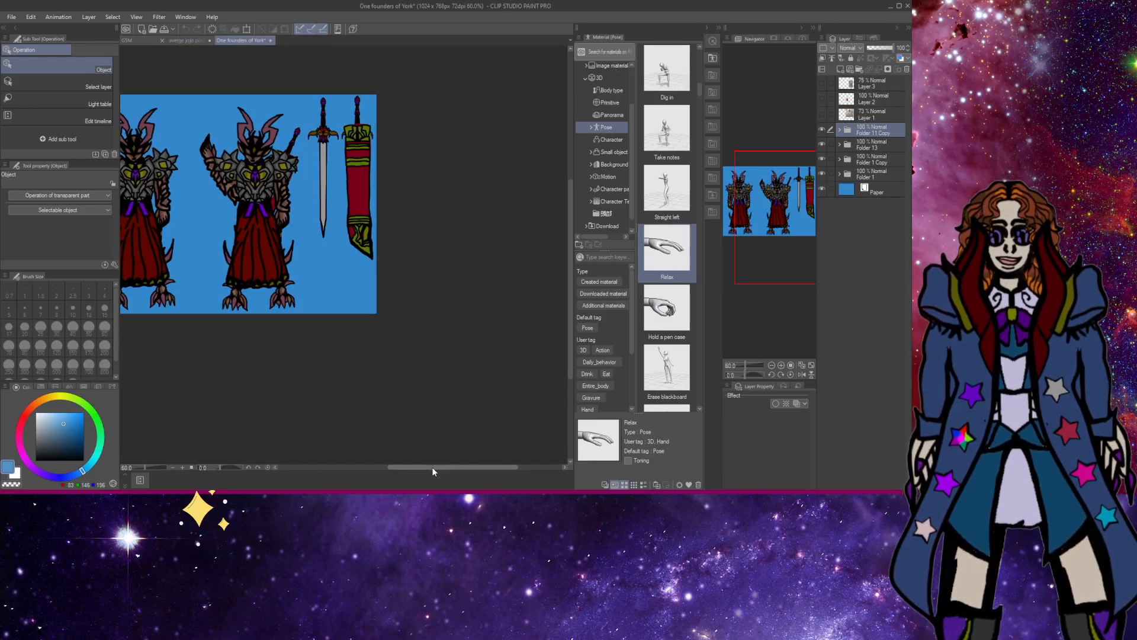
left_click_drag(432, 466, 409, 468)
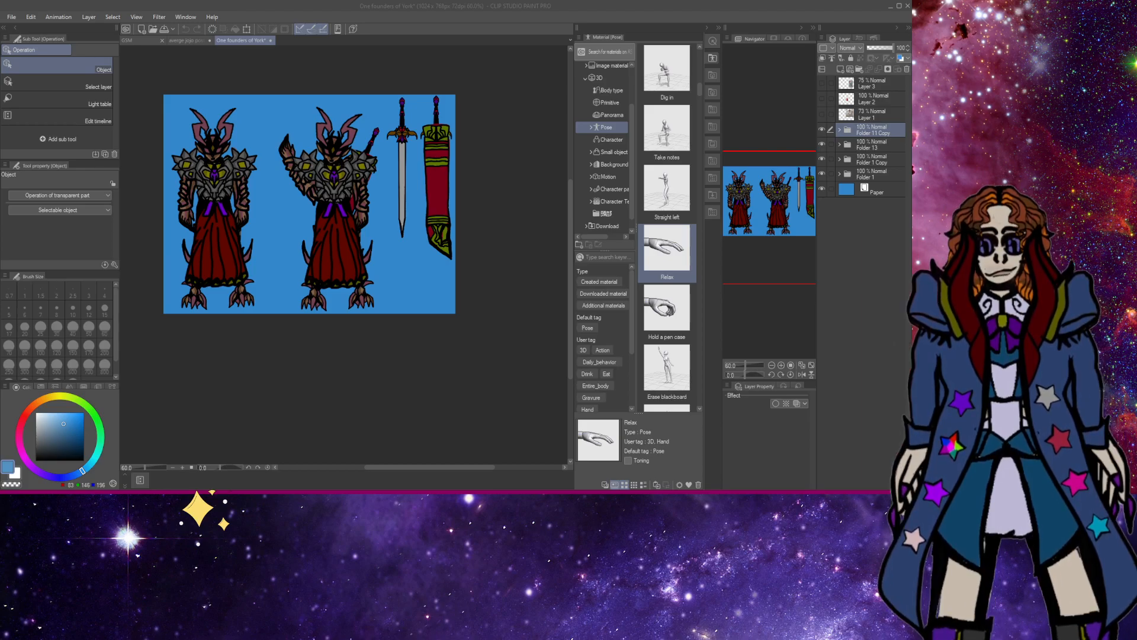
left_click(274, 234)
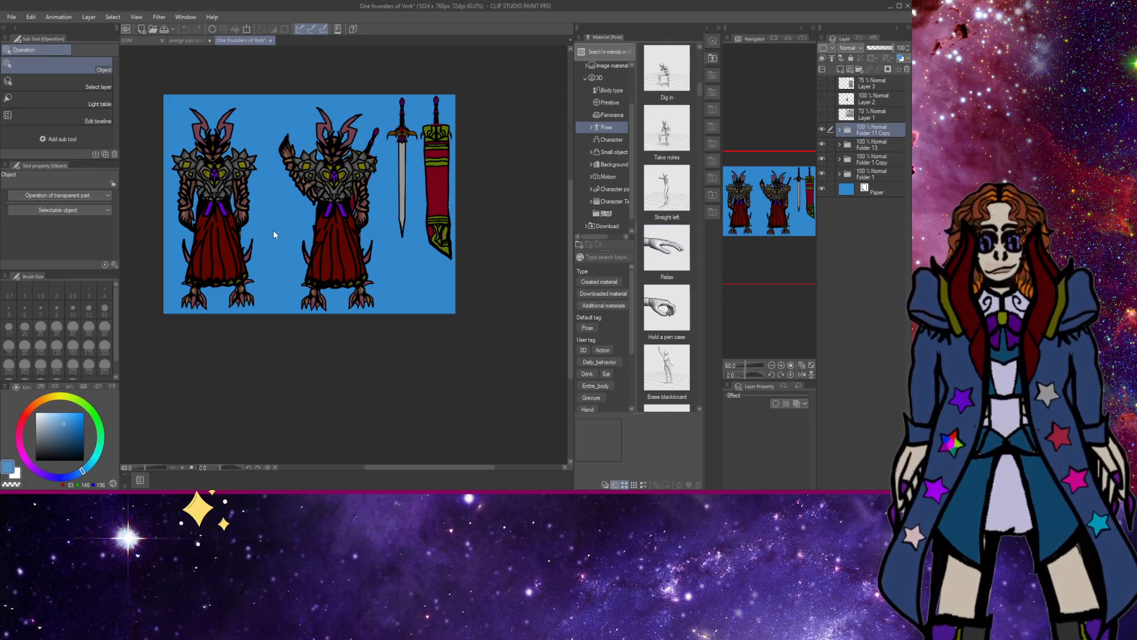
Return to the poster document, paste the copied screenshot of the character artwork above Layer 1 and move it onto the canvas's upper half.
left_click(168, 38)
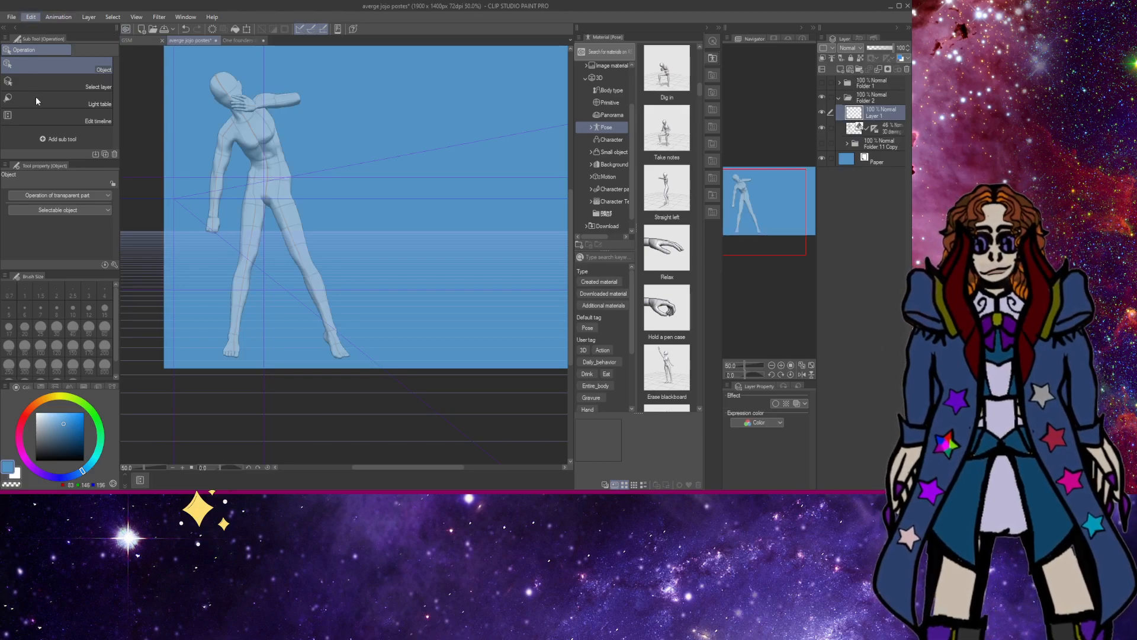
key("ctrl+v")
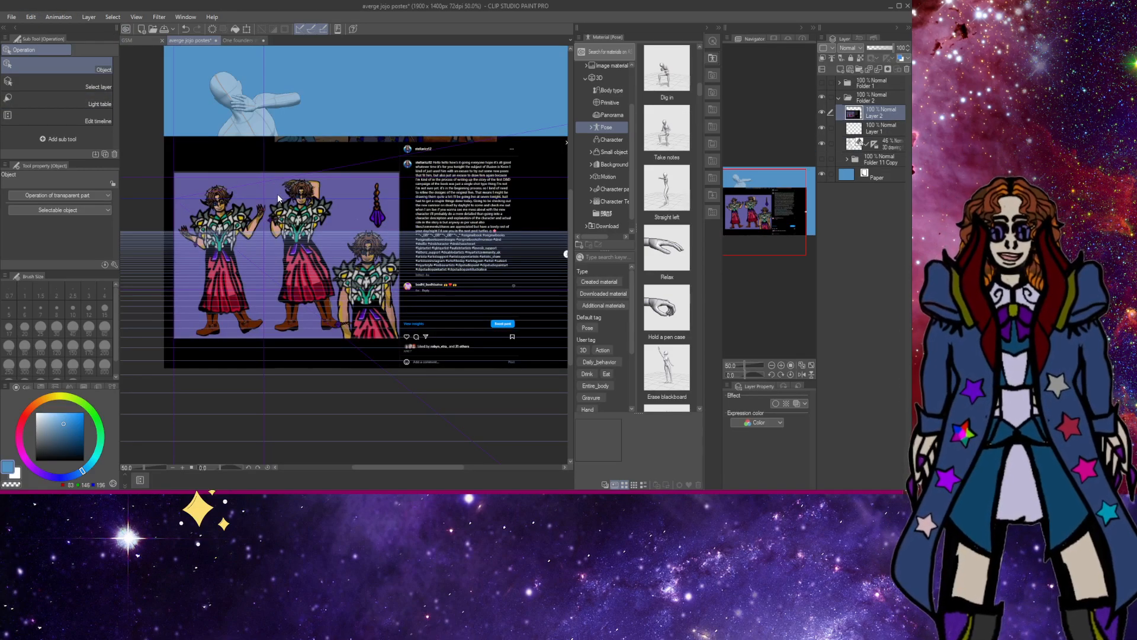
key("k")
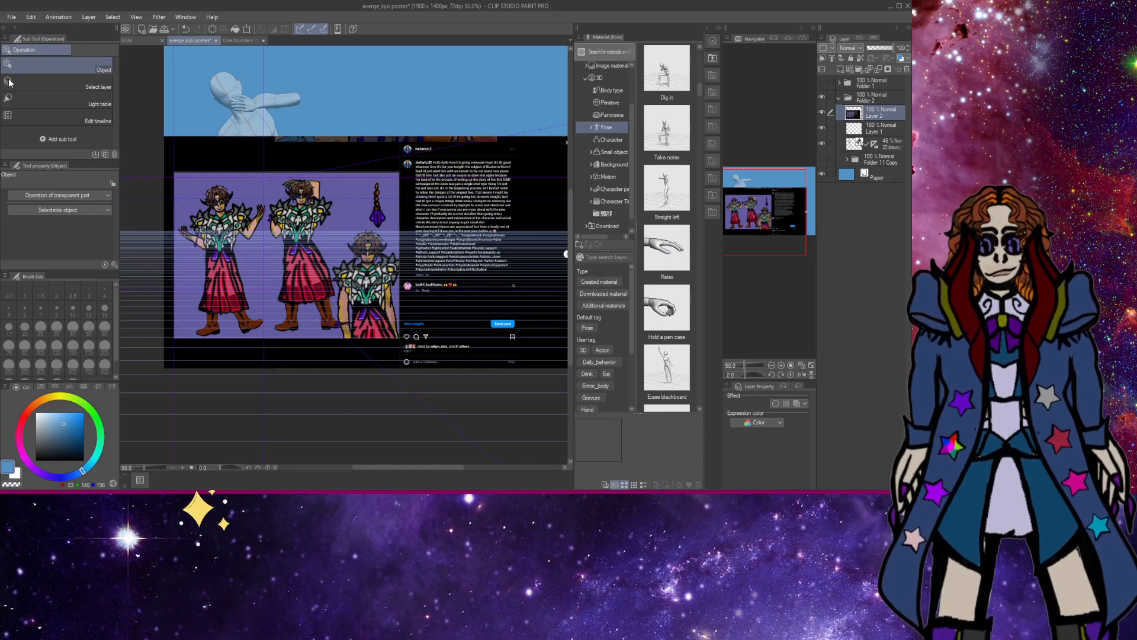
left_click_drag(328, 205, 498, 110)
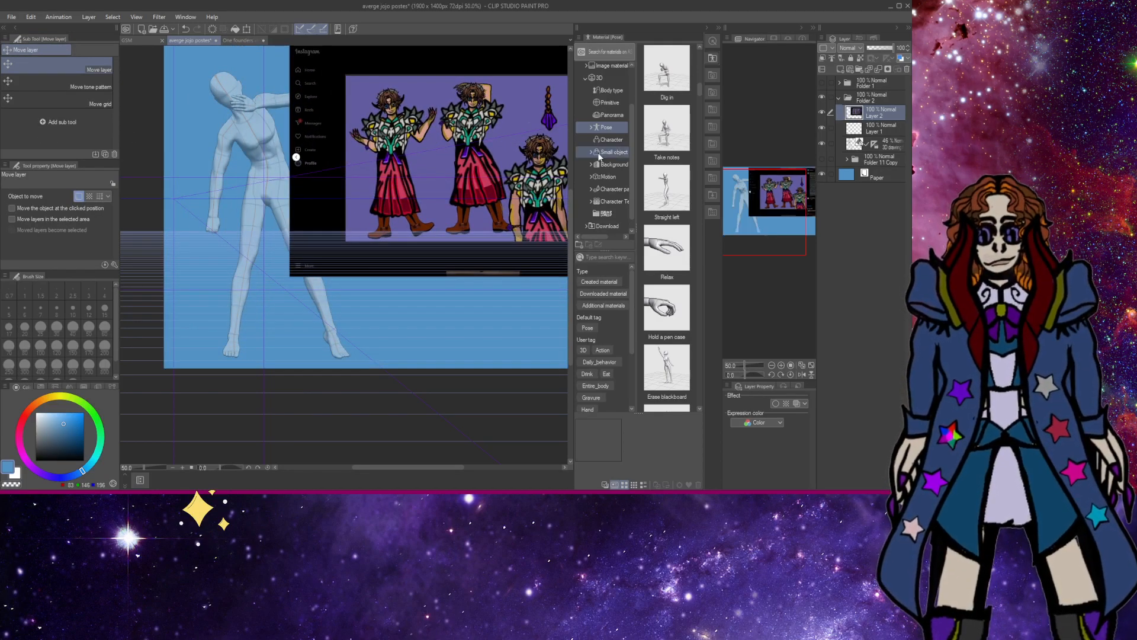
left_click(712, 59)
scroll(562, 181, "down", 2)
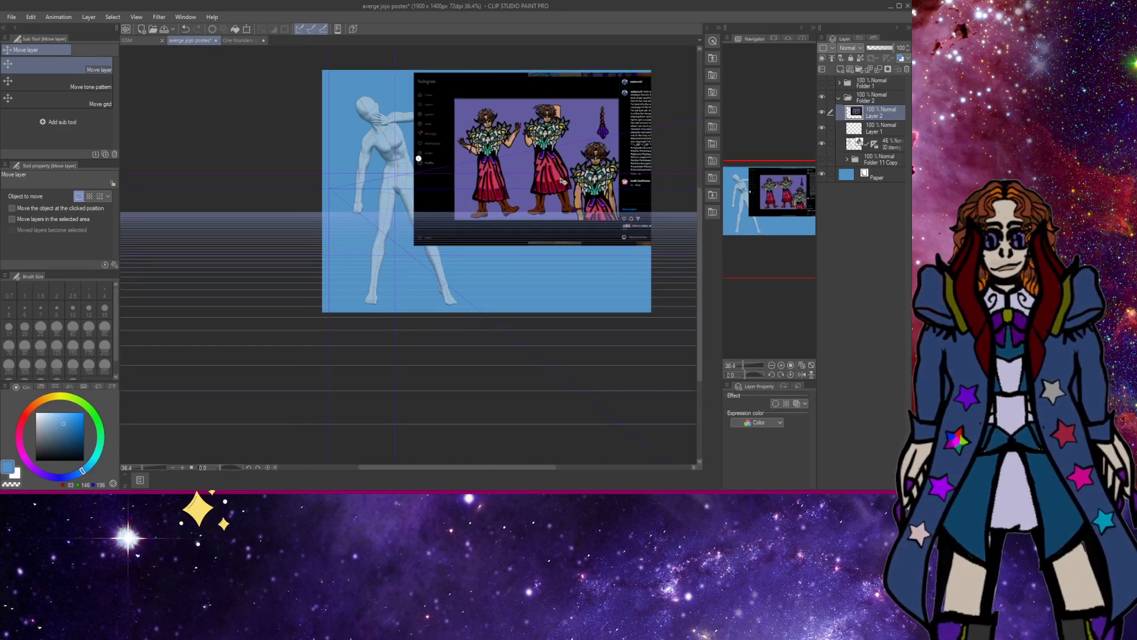
left_click_drag(562, 181, 458, 182)
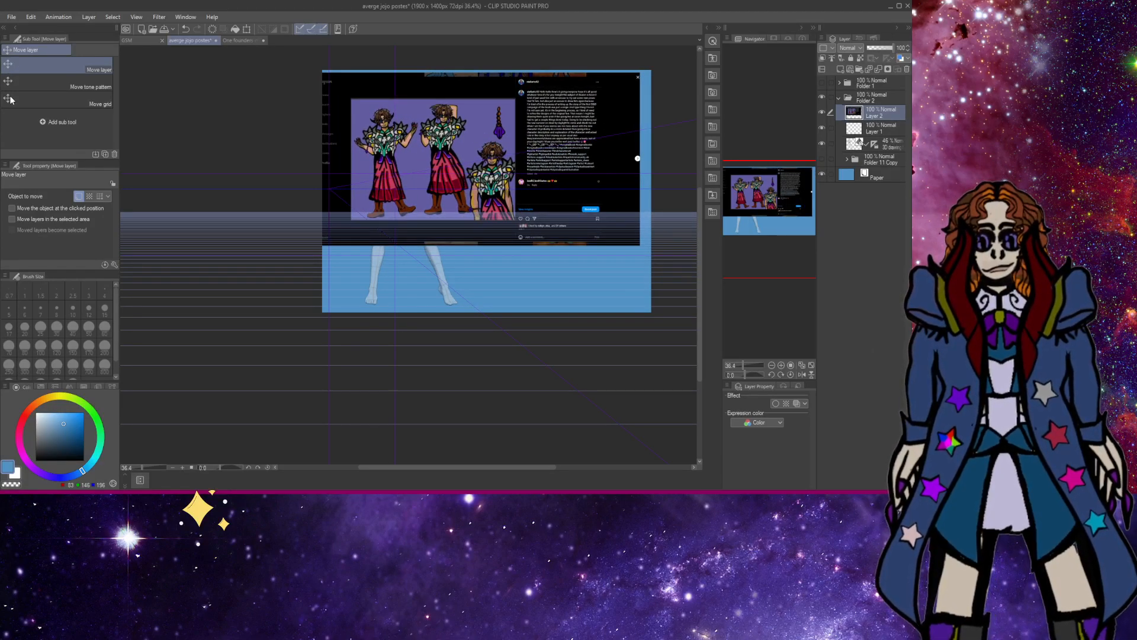
Try lassoing and clearing the post's text area beside the character artwork, and undo the attempt.
key("m")
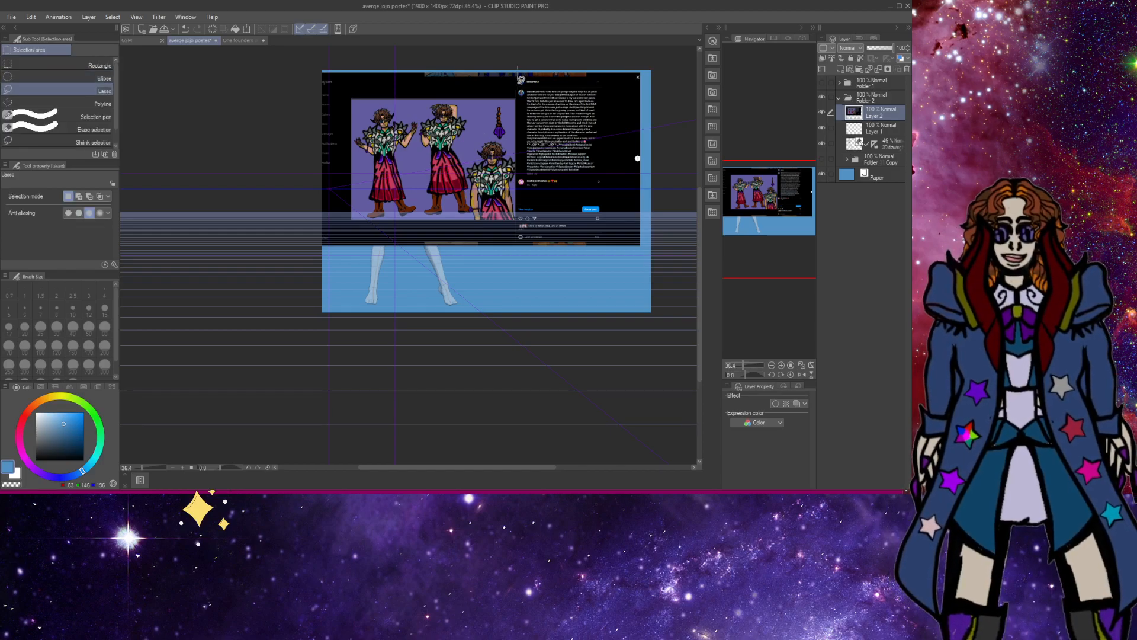
mouse_move(521, 79)
left_mouse_down()
mouse_move(511, 199)
mouse_move(530, 259)
mouse_move(635, 259)
mouse_move(652, 124)
mouse_move(605, 54)
mouse_move(532, 73)
left_mouse_up()
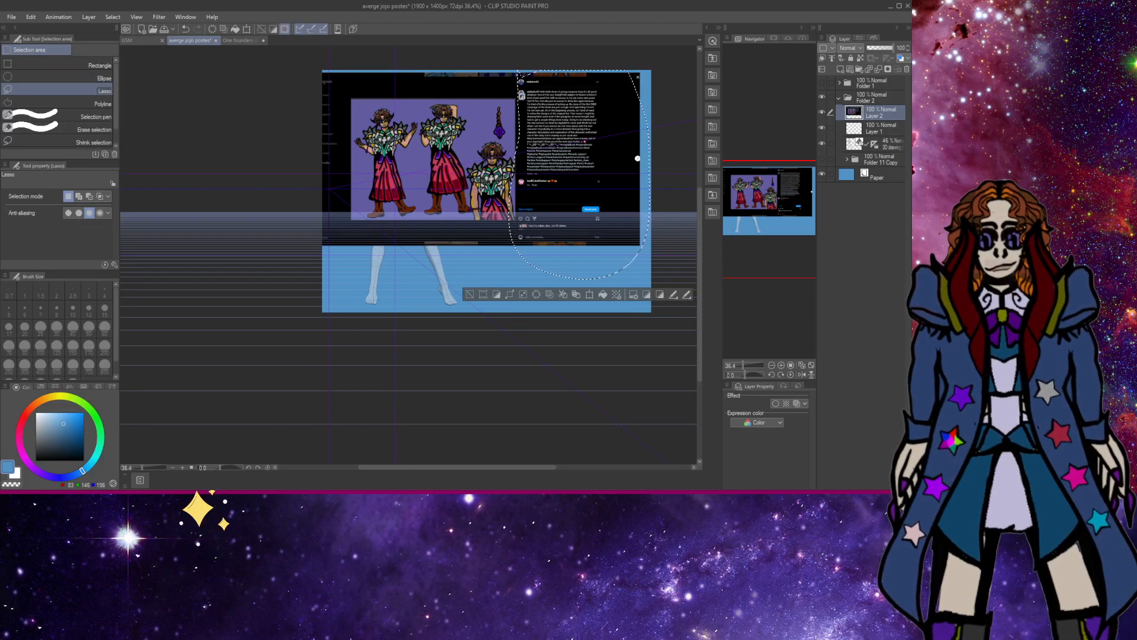
left_click(537, 293)
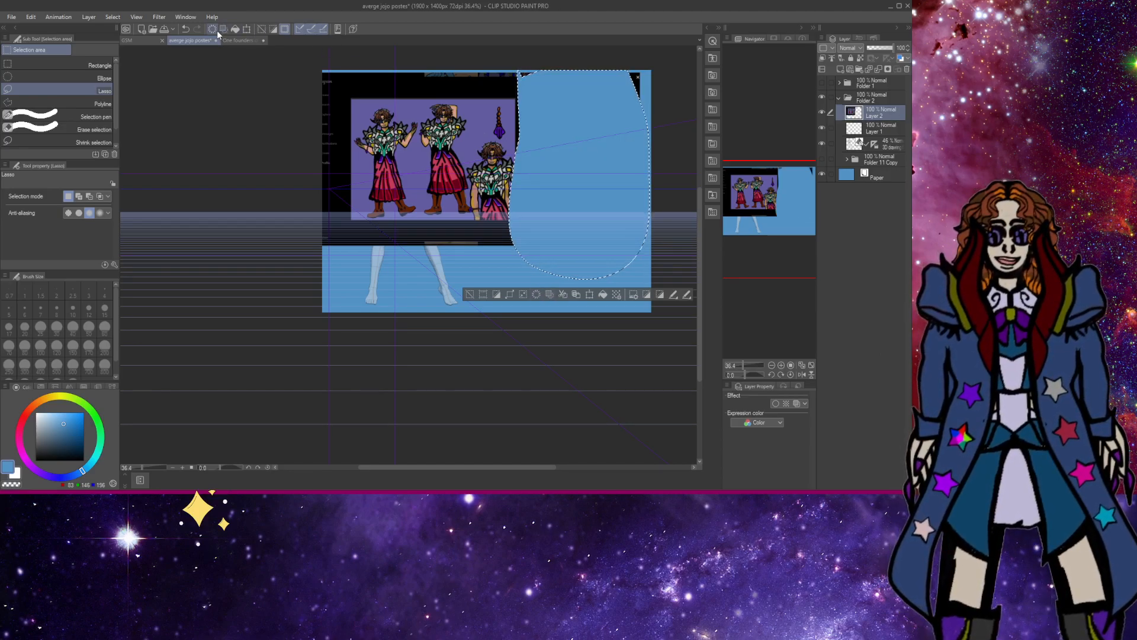
left_click(187, 29)
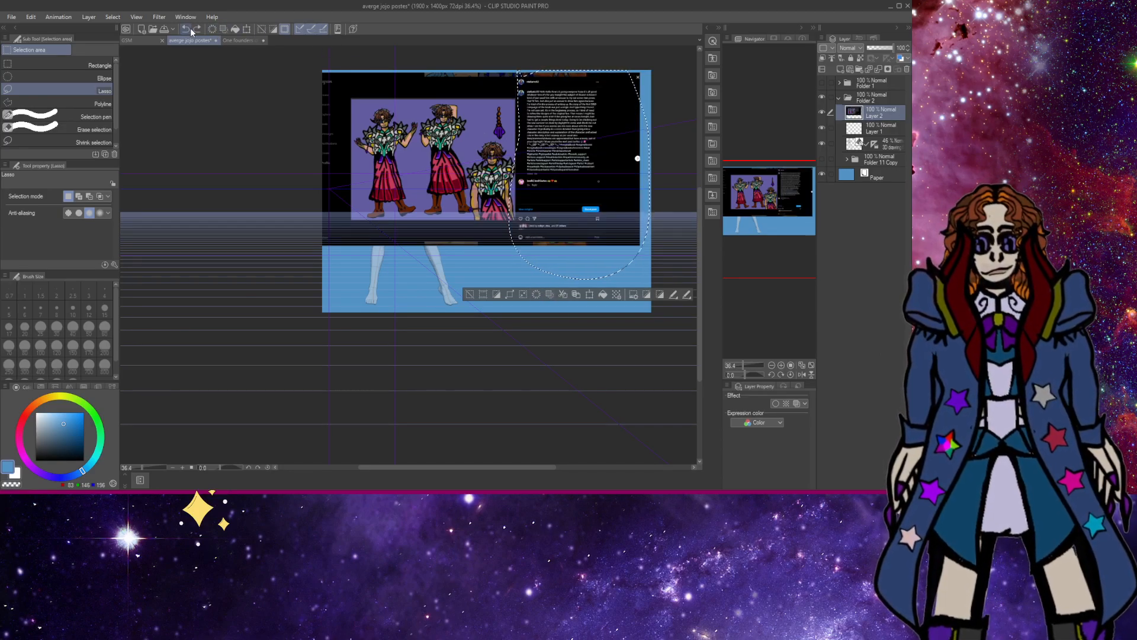
left_click(190, 29)
Lasso and clear the screenshot's text area and the black border around the character artwork, and deselect.
mouse_move(515, 64)
left_mouse_down()
mouse_move(516, 244)
mouse_move(573, 267)
mouse_move(674, 224)
mouse_move(663, 123)
mouse_move(610, 71)
mouse_move(521, 65)
left_mouse_up()
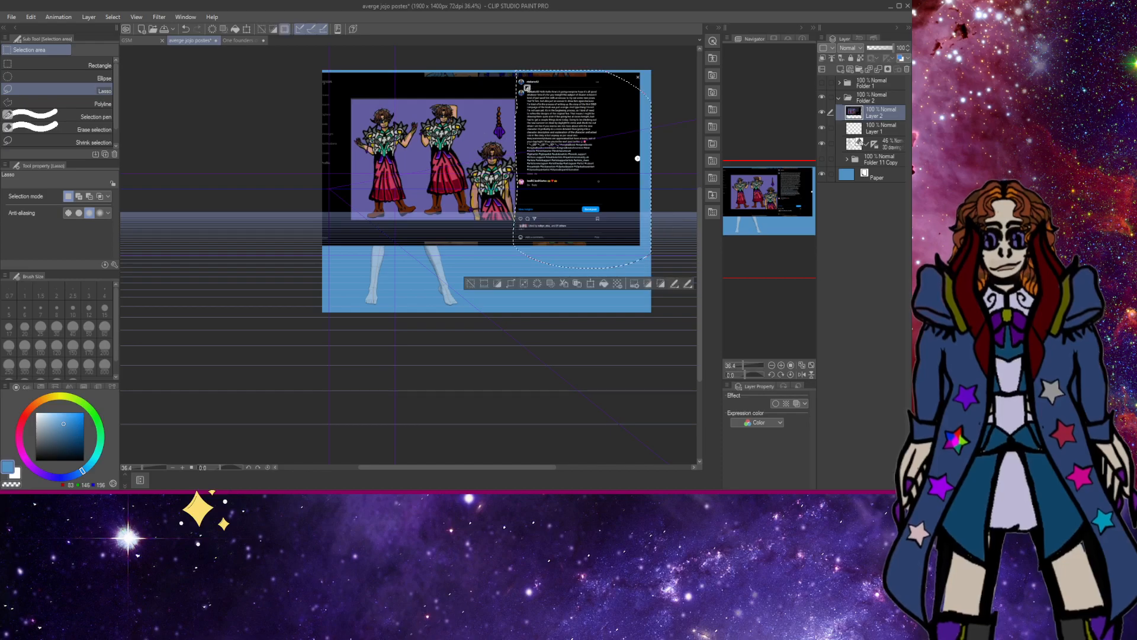
left_click(551, 283)
mouse_move(515, 221)
left_mouse_down()
mouse_move(482, 228)
mouse_move(516, 239)
mouse_move(471, 222)
mouse_move(351, 221)
mouse_move(347, 109)
mouse_move(361, 89)
mouse_move(527, 85)
mouse_move(501, 45)
mouse_move(379, 39)
mouse_move(296, 77)
mouse_move(281, 182)
mouse_move(295, 286)
mouse_move(342, 305)
mouse_move(409, 291)
mouse_move(428, 259)
left_mouse_up()
key("ctrl+d")
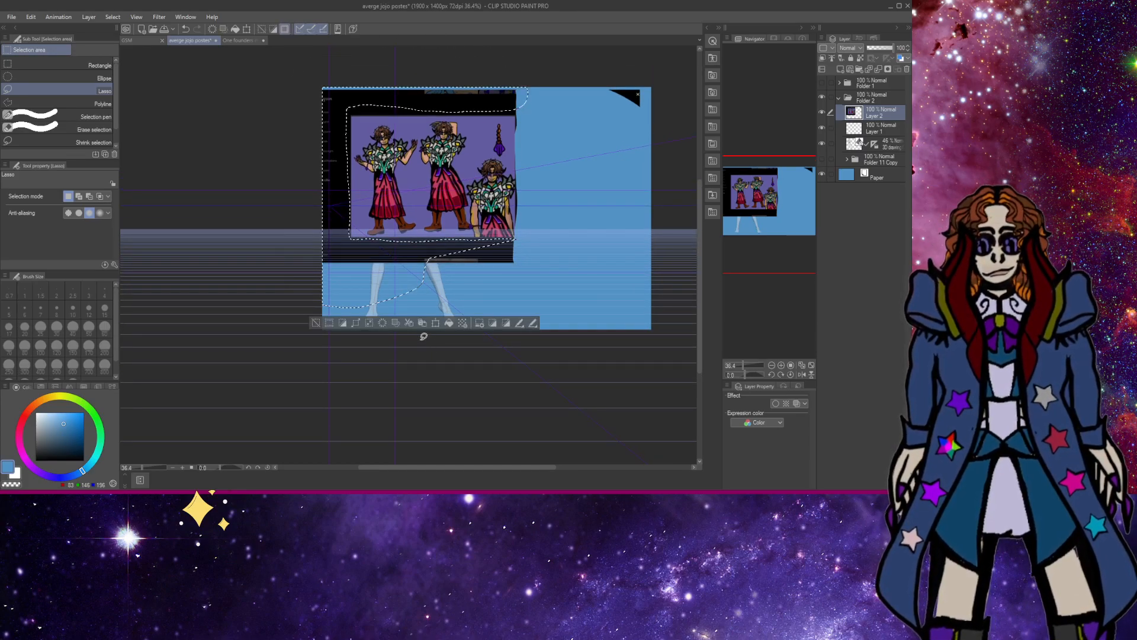
left_click(383, 323)
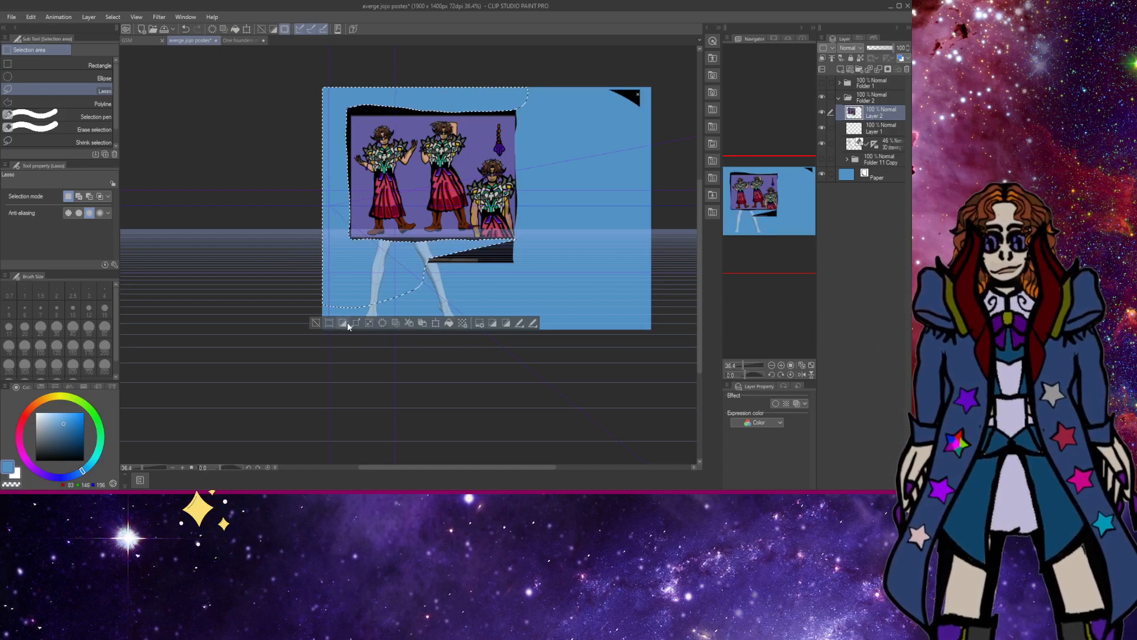
left_click(316, 323)
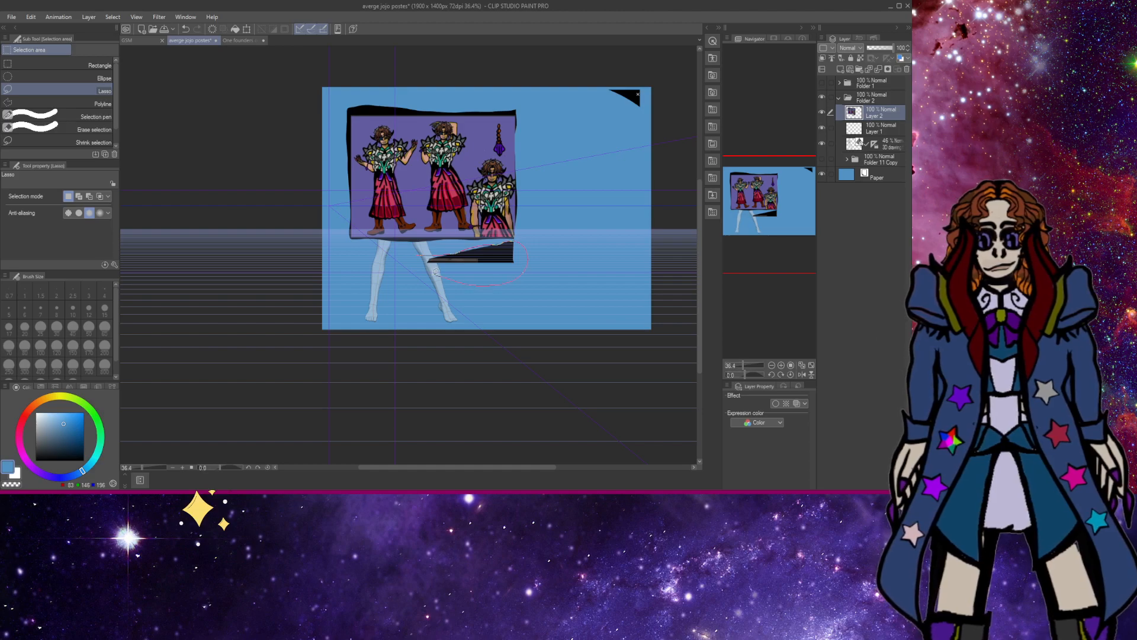
Lasso and clear the black remnant below the character artwork, and move the reference image slightly down and rightward.
left_click_drag(436, 271, 430, 262)
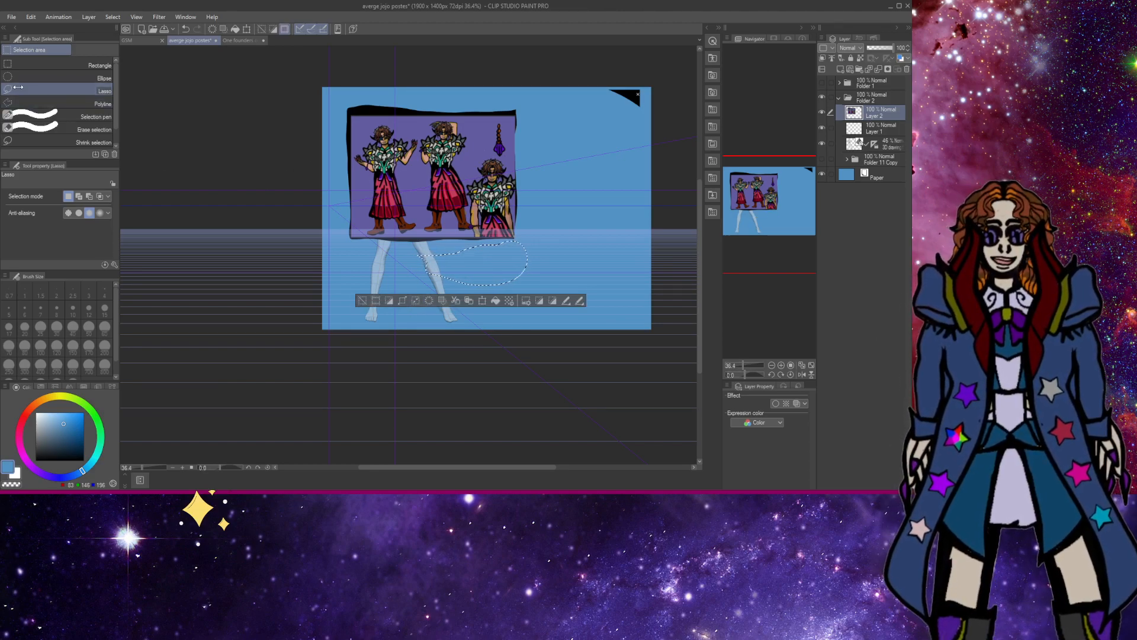
key("k")
mouse_move(511, 218)
left_mouse_down()
mouse_move(573, 212)
mouse_move(513, 237)
left_mouse_up()
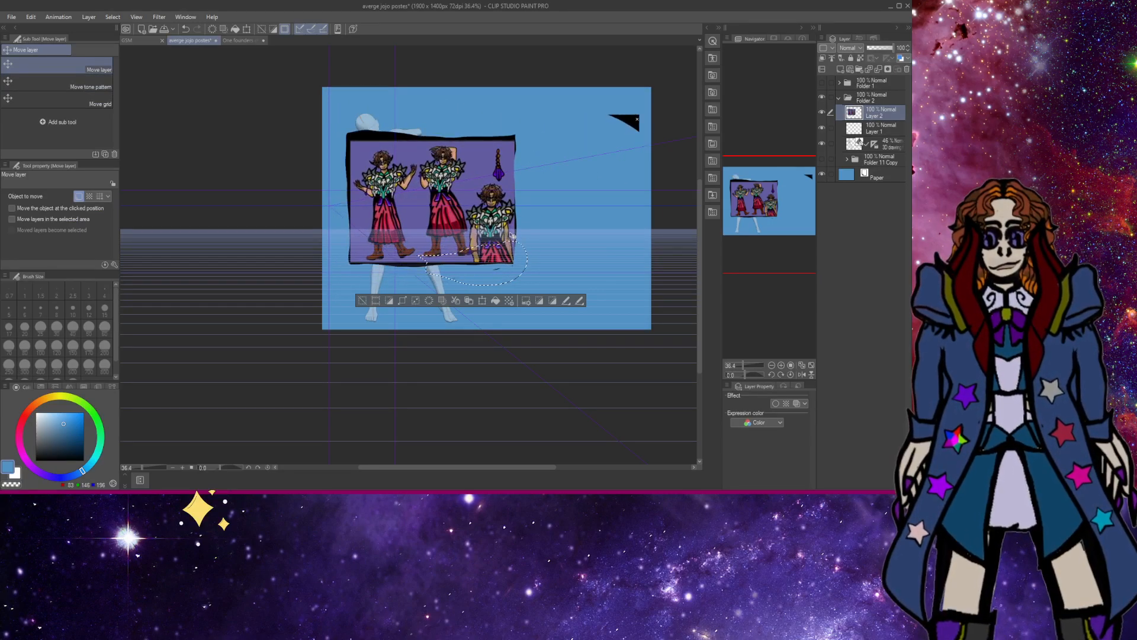
left_click_drag(449, 163, 444, 159)
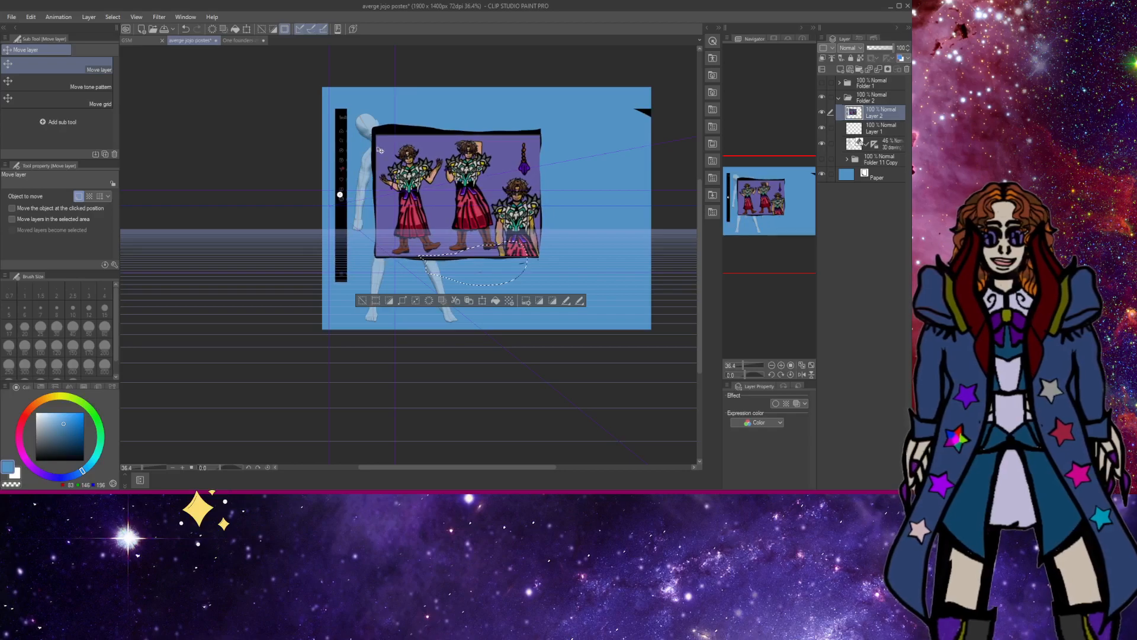
Lasso and clear the dark strip beside the reference image and the black fragment in the canvas's upper corner, and deselect.
key("m")
mouse_move(367, 115)
left_mouse_down()
mouse_move(339, 96)
mouse_move(317, 202)
mouse_move(343, 305)
mouse_move(358, 288)
mouse_move(368, 226)
mouse_move(364, 113)
left_mouse_up()
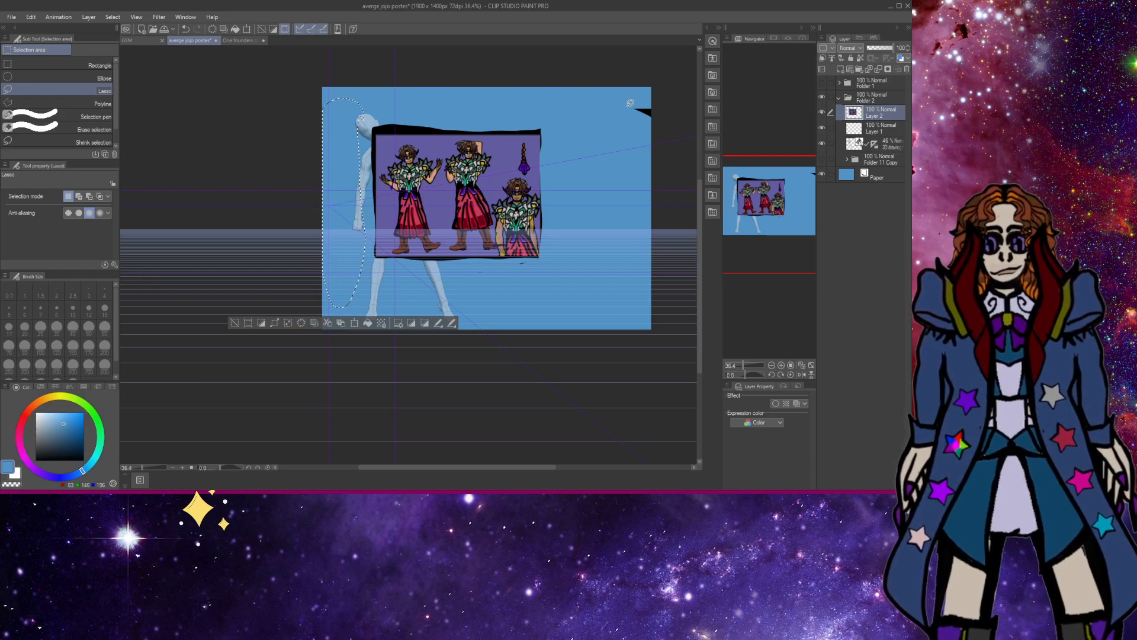
mouse_move(631, 103)
left_mouse_down()
mouse_move(645, 92)
mouse_move(649, 122)
mouse_move(629, 105)
left_mouse_up()
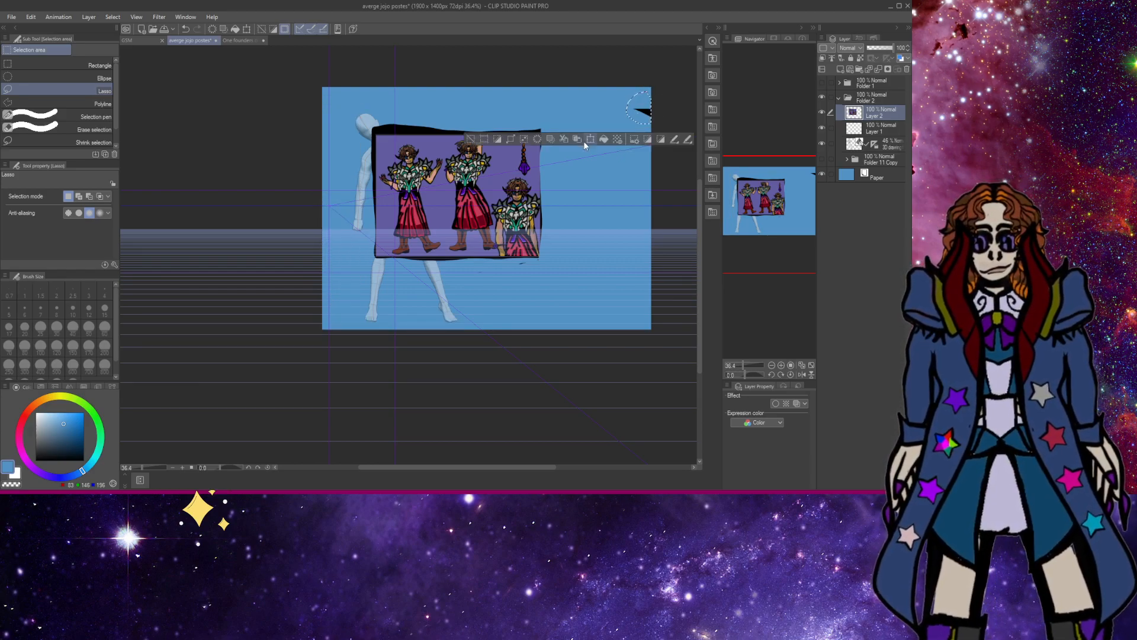
left_click(471, 139)
left_click_drag(634, 116, 652, 127)
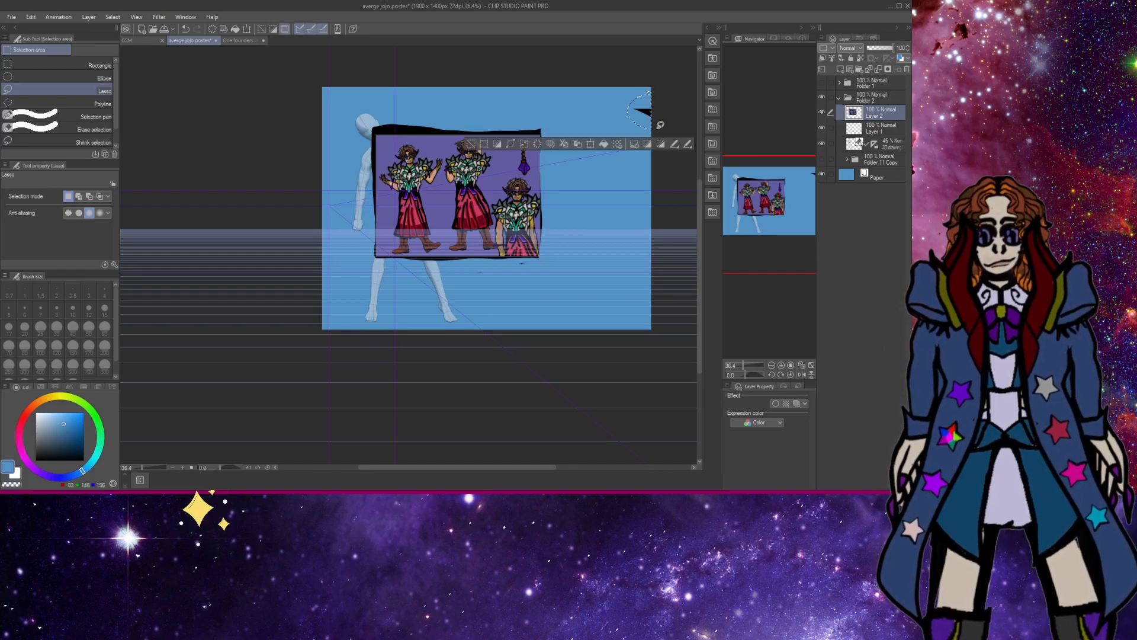
left_click(550, 144)
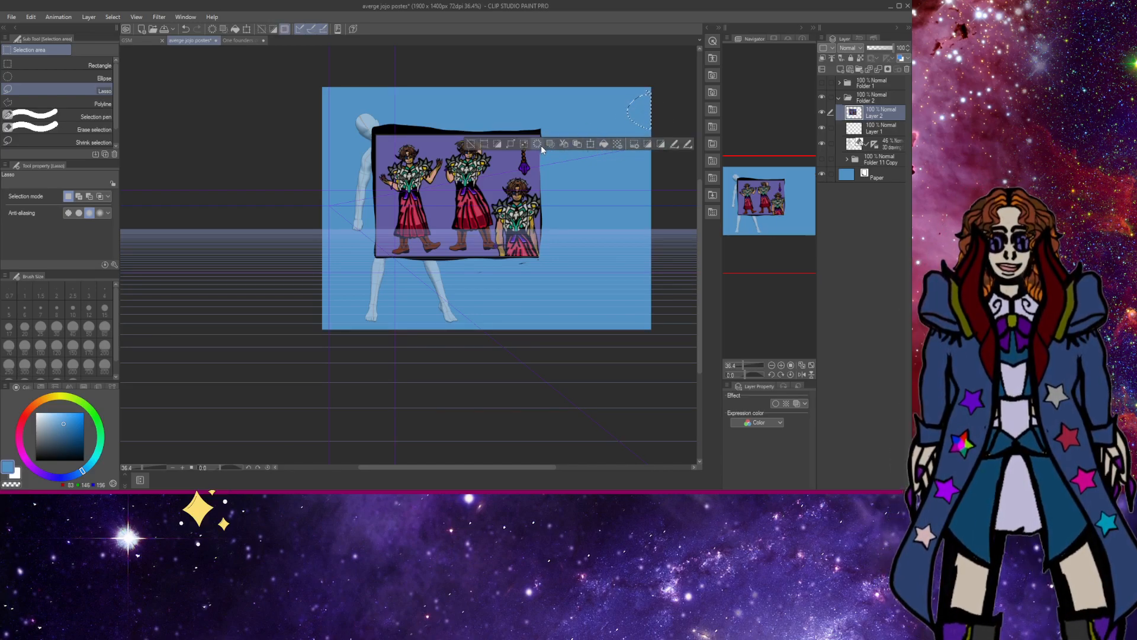
left_click(471, 144)
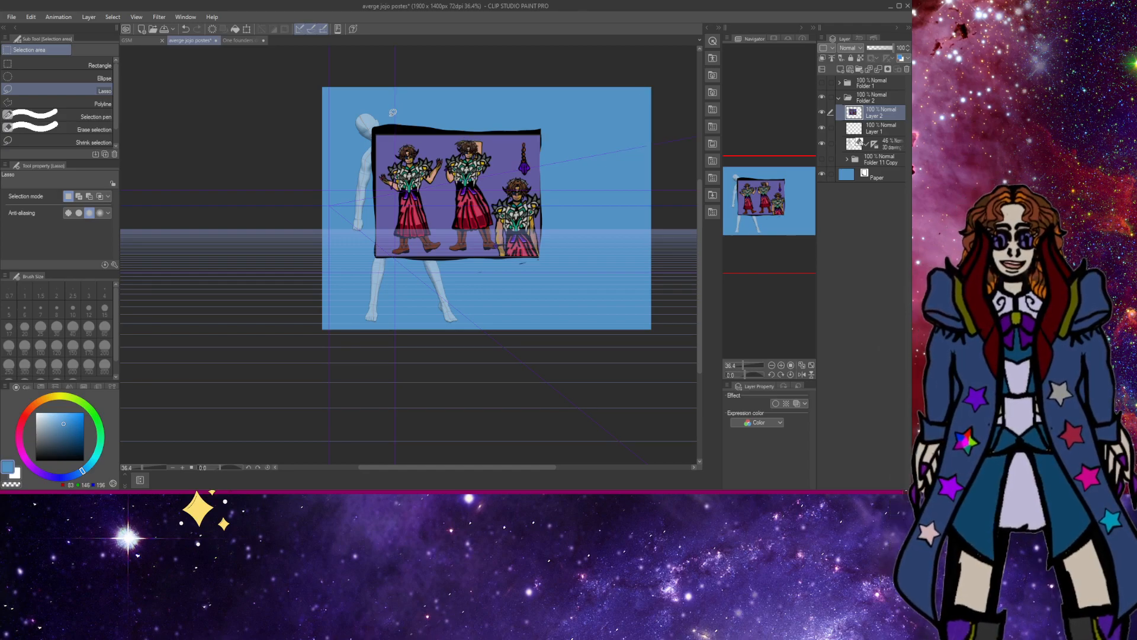
Trim the uneven black edge above the reference image with the lasso, deselect, and activate the Move layer tool.
mouse_move(364, 123)
left_mouse_down()
mouse_move(445, 125)
mouse_move(438, 110)
mouse_move(367, 122)
left_mouse_up()
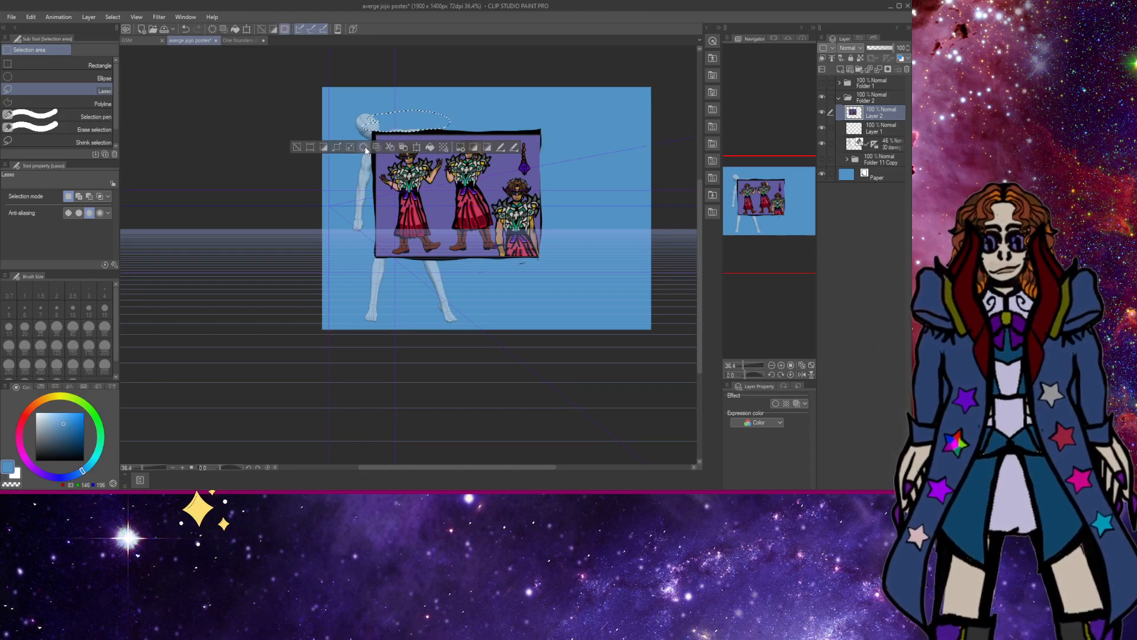
left_click(297, 147)
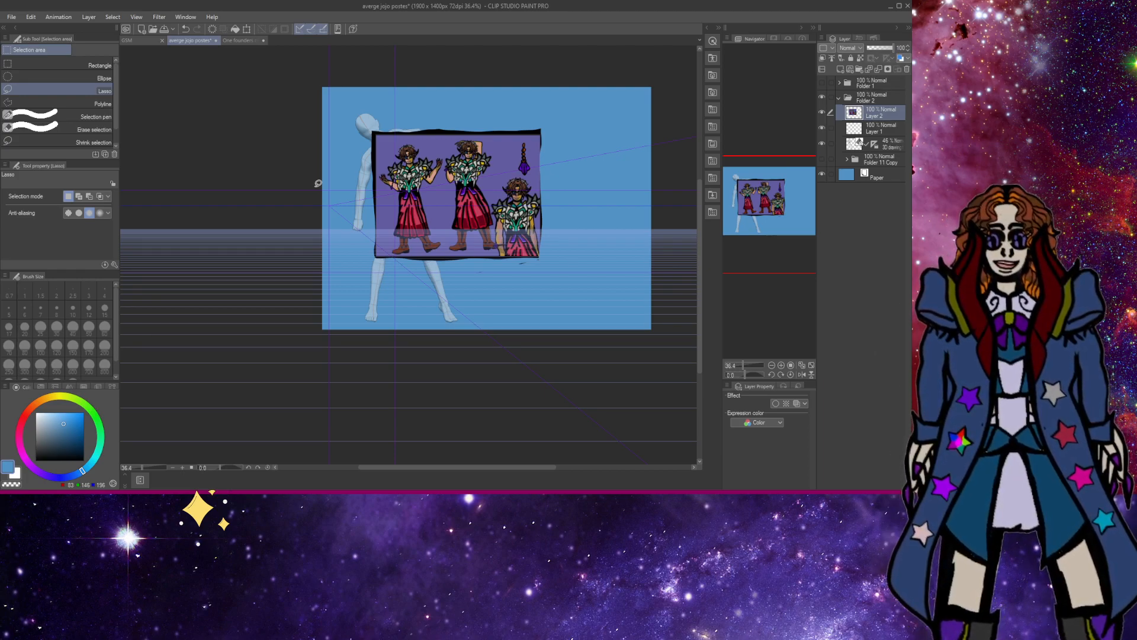
key("k")
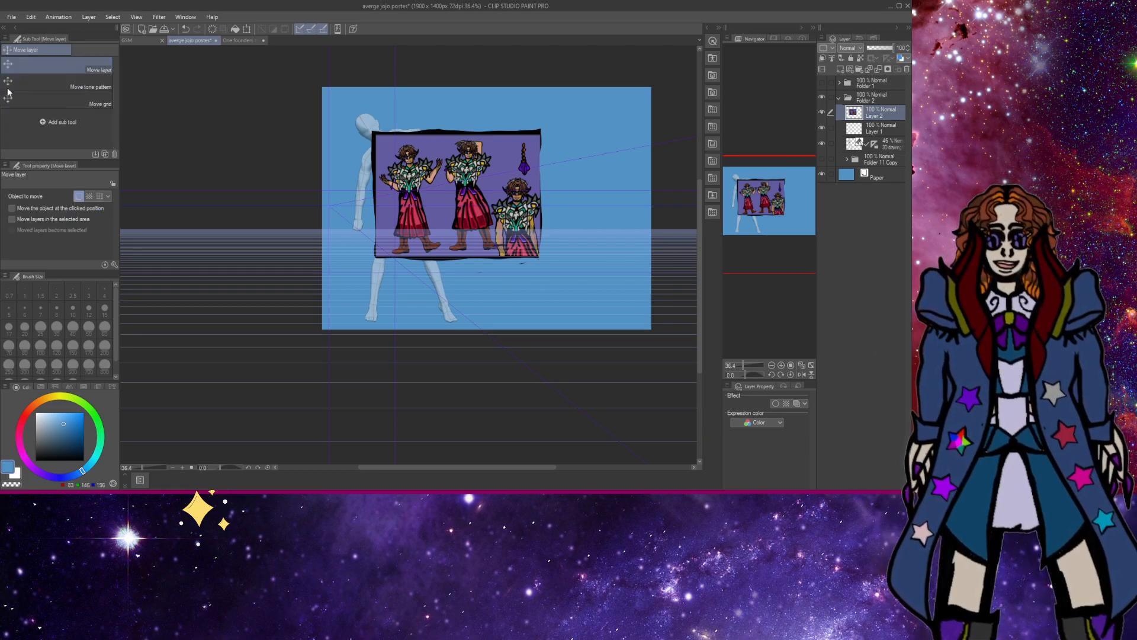
Move the character reference image to the upper-right corner of the canvas, clear of the posed 3D figure.
left_click_drag(475, 215, 587, 175)
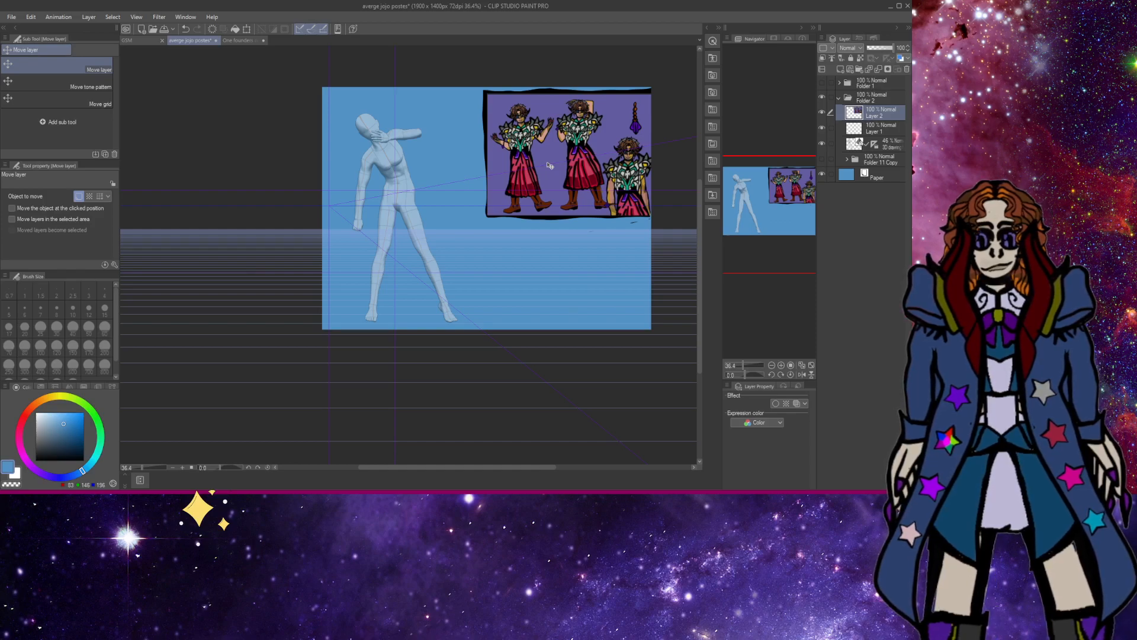
key("/")
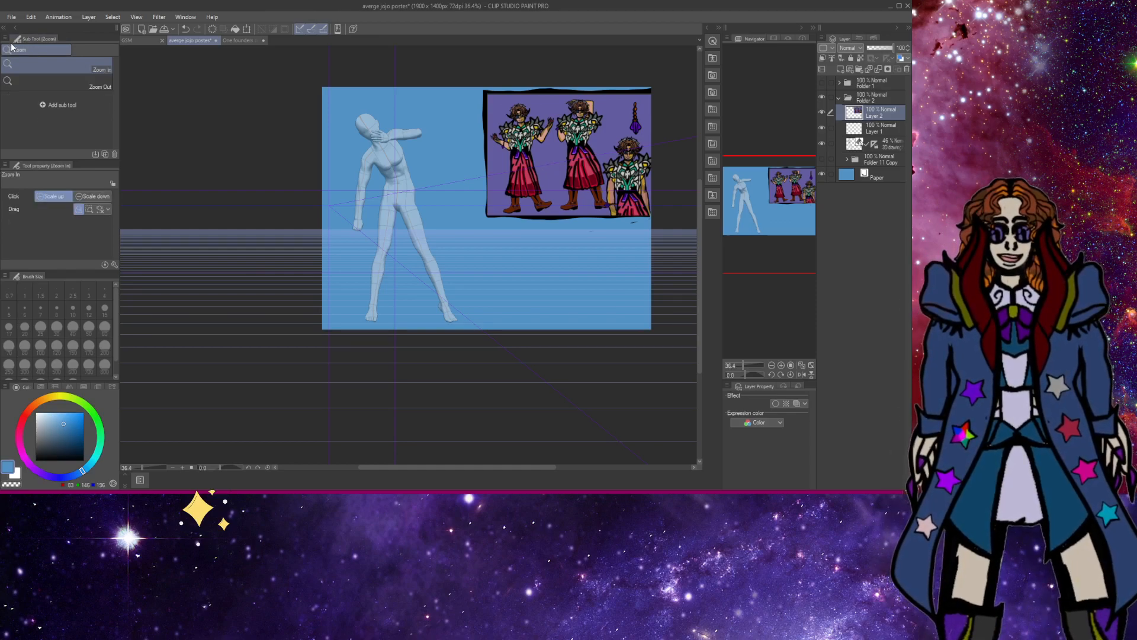
left_click(646, 99)
left_click(646, 99)
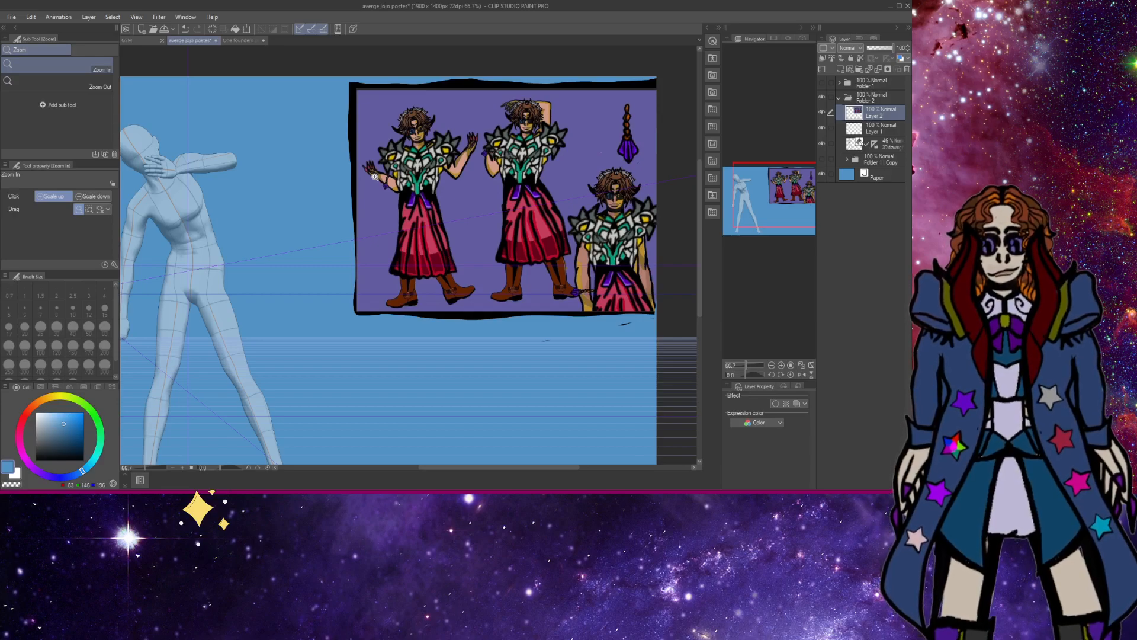
Add a new raster layer above the reference image and lower the reference layer's opacity to 38%.
left_click(417, 118)
left_click(417, 117)
left_click(417, 118)
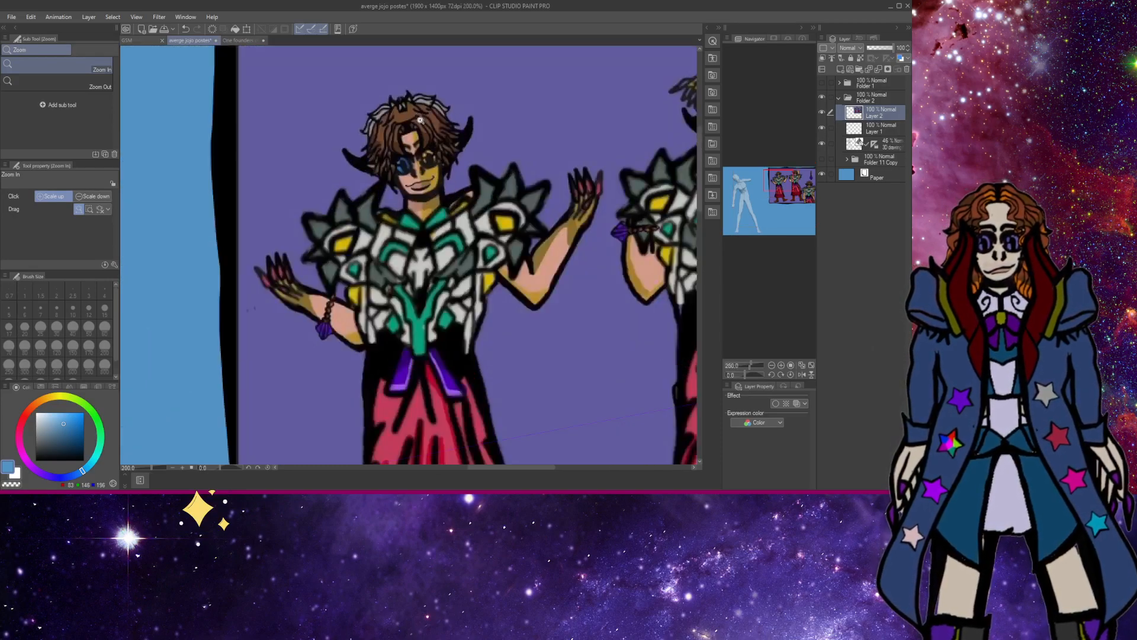
left_click(417, 118)
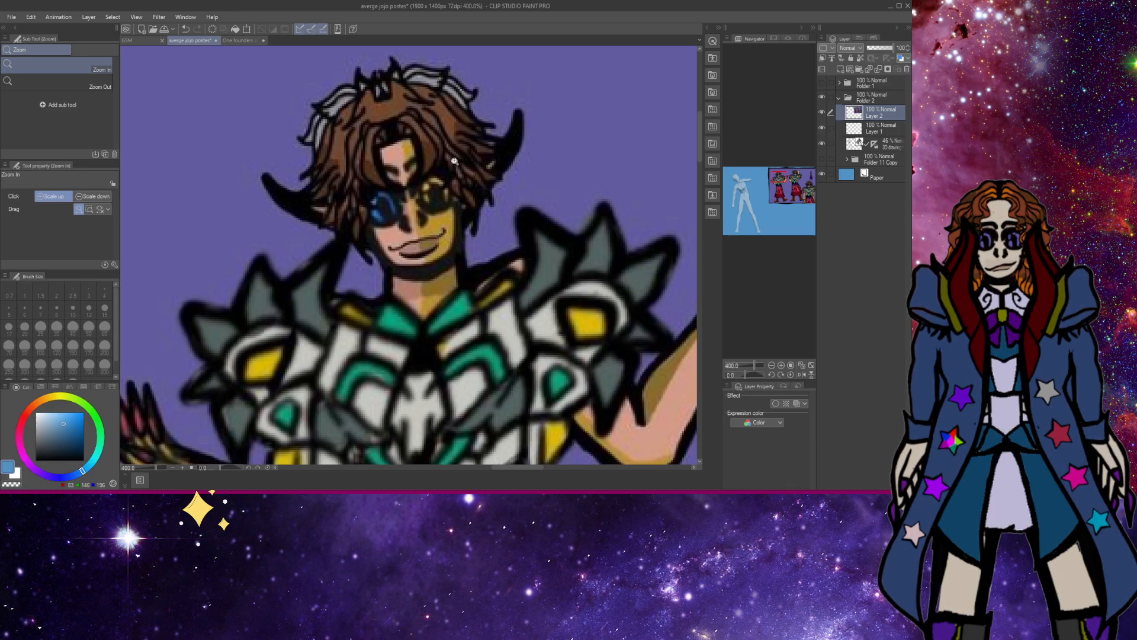
left_click(842, 69)
left_click(864, 130)
left_click(878, 49)
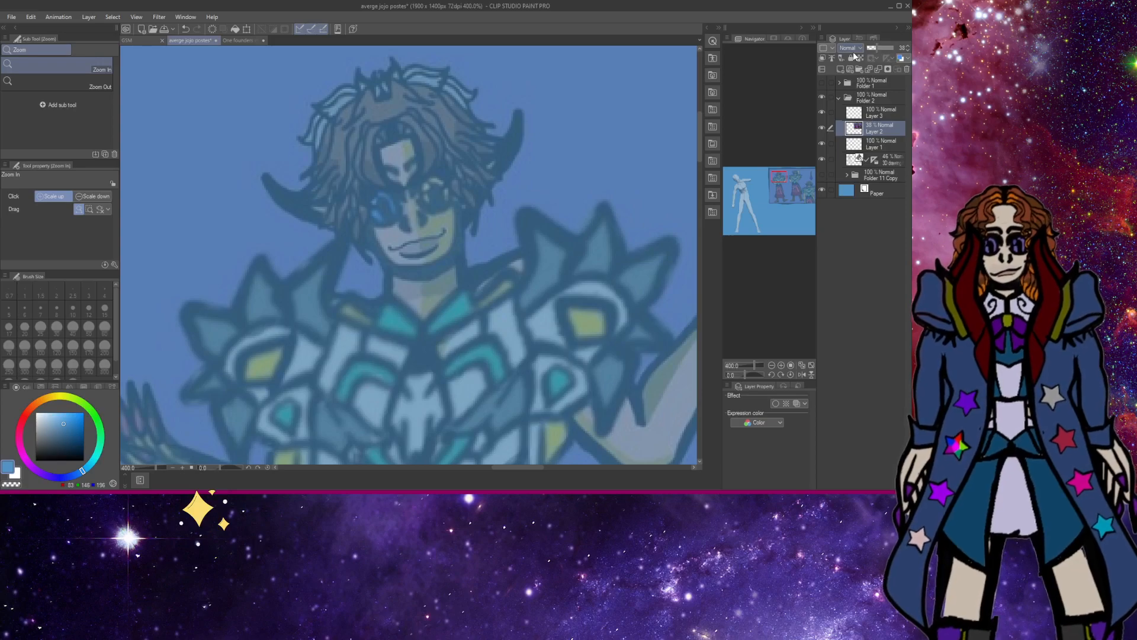
Set the drawing colour to a muted magenta and choose the Skilet's Sketchy Sketch pencil.
key("p")
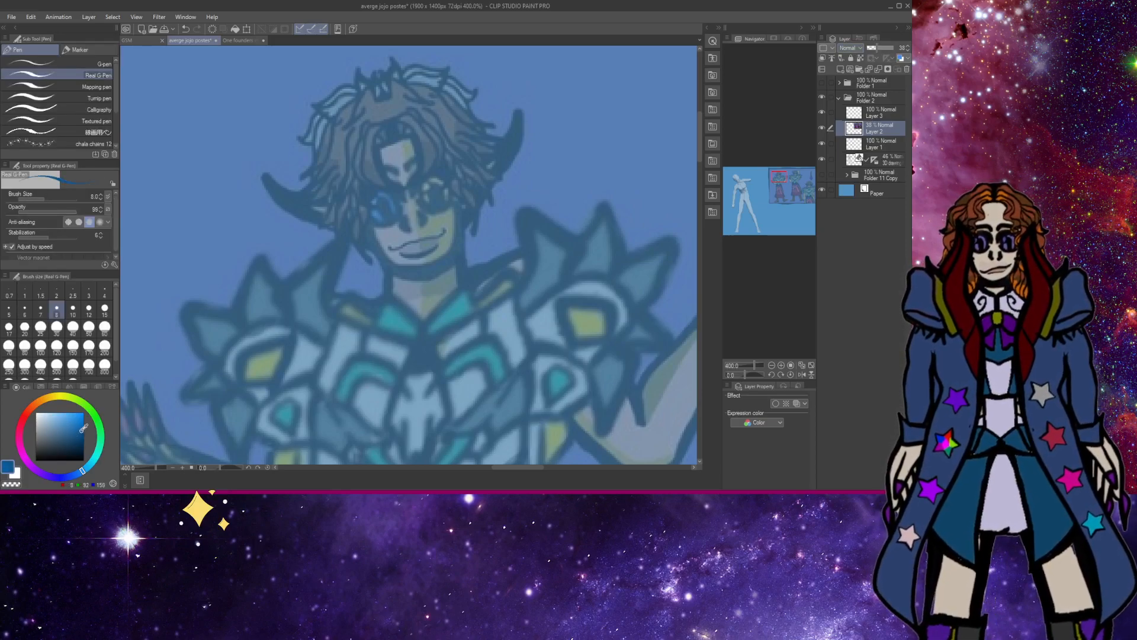
left_click(83, 426)
mouse_move(74, 394)
left_mouse_down()
mouse_move(24, 415)
mouse_move(28, 485)
mouse_move(21, 449)
mouse_move(66, 432)
left_mouse_up()
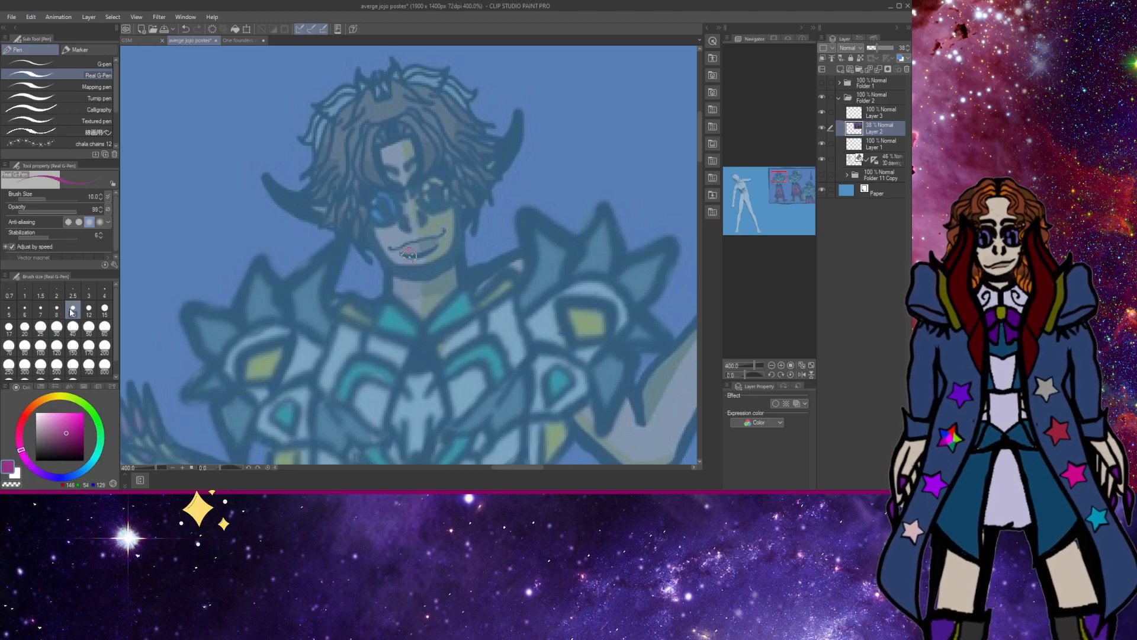
left_click(44, 311)
key("p")
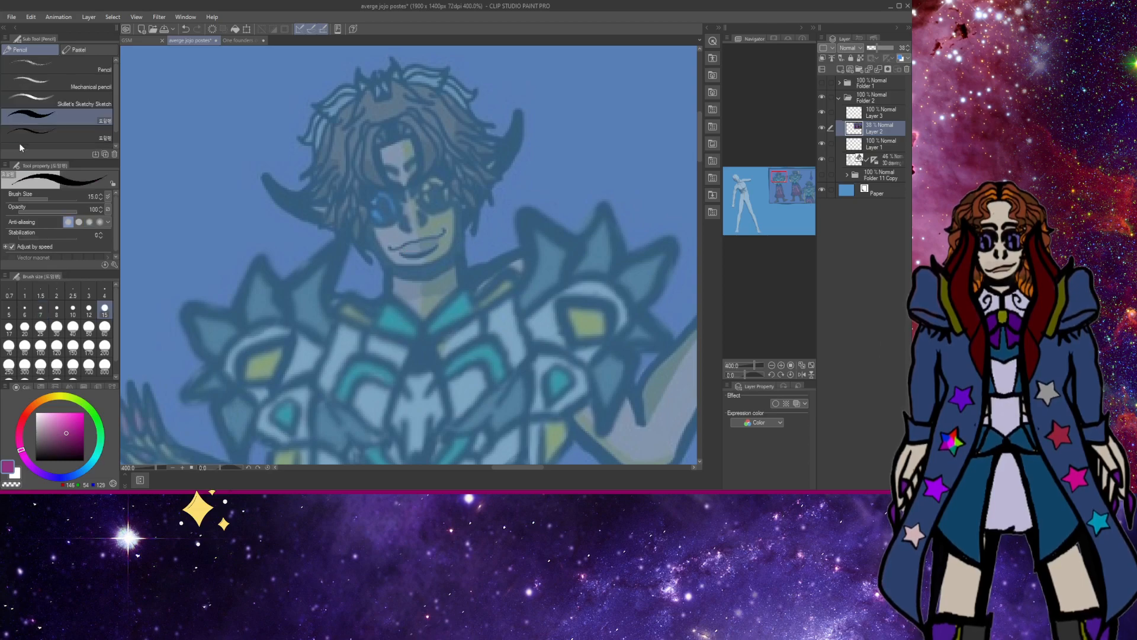
left_click(86, 103)
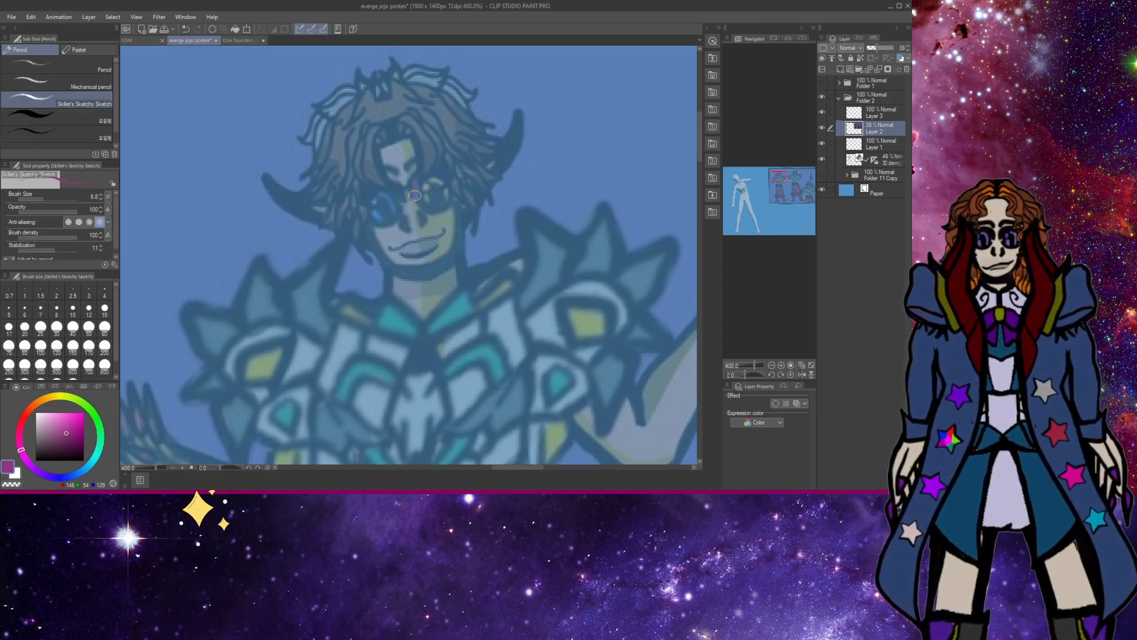
Draw a short vertical stroke between the leftmost character's eyes, switch to Layer 3 and repeat the stroke there.
left_click_drag(415, 195, 417, 167)
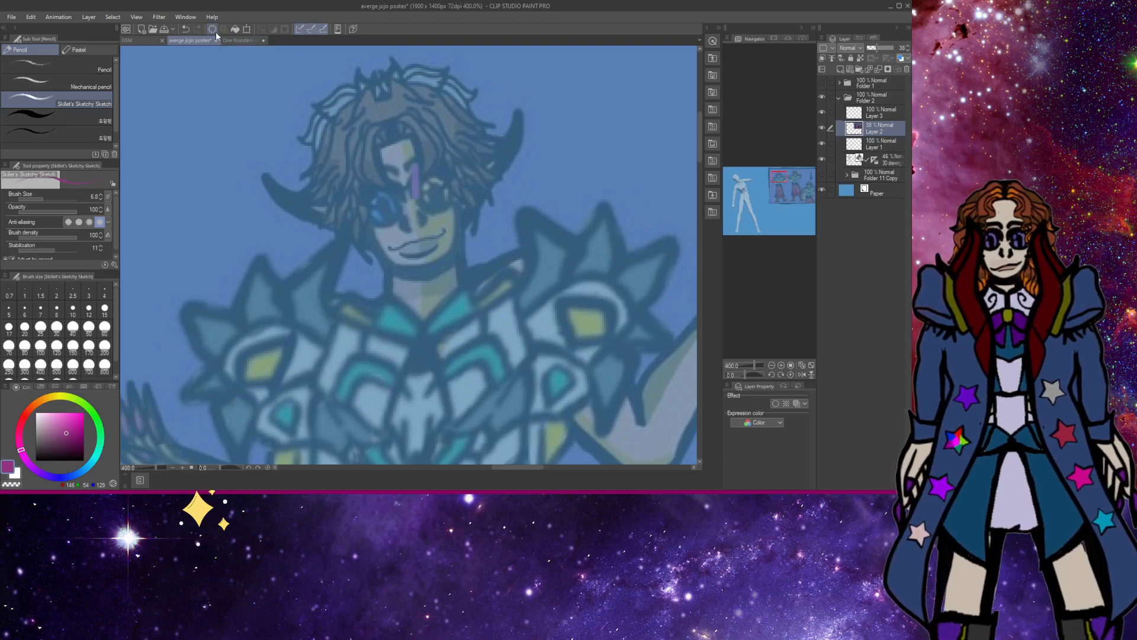
left_click(832, 115)
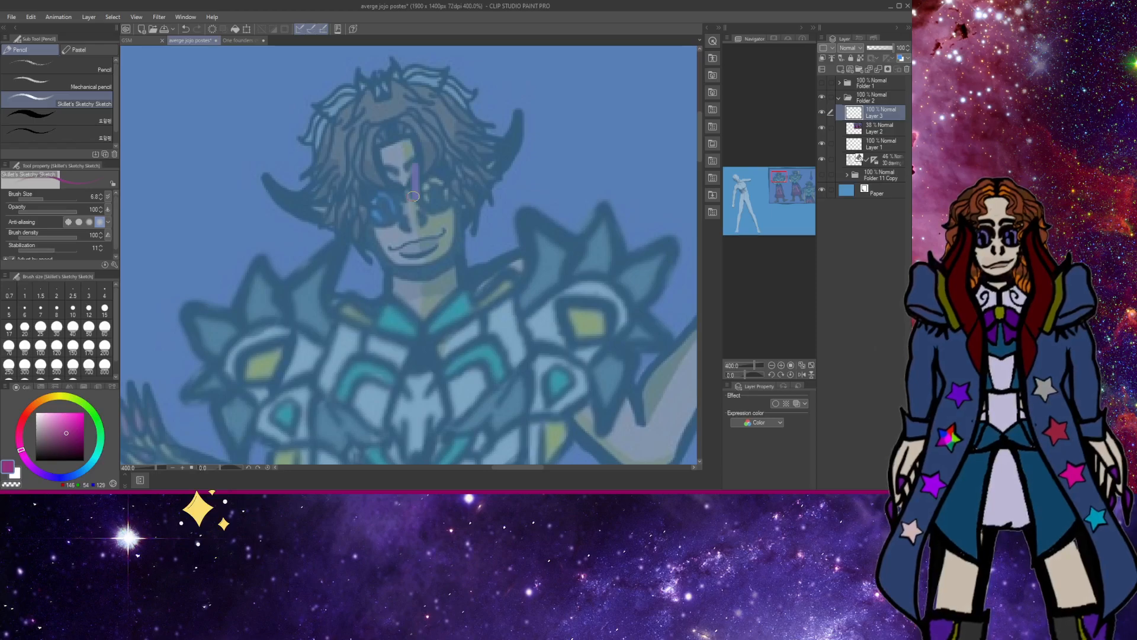
left_click_drag(413, 193, 415, 173)
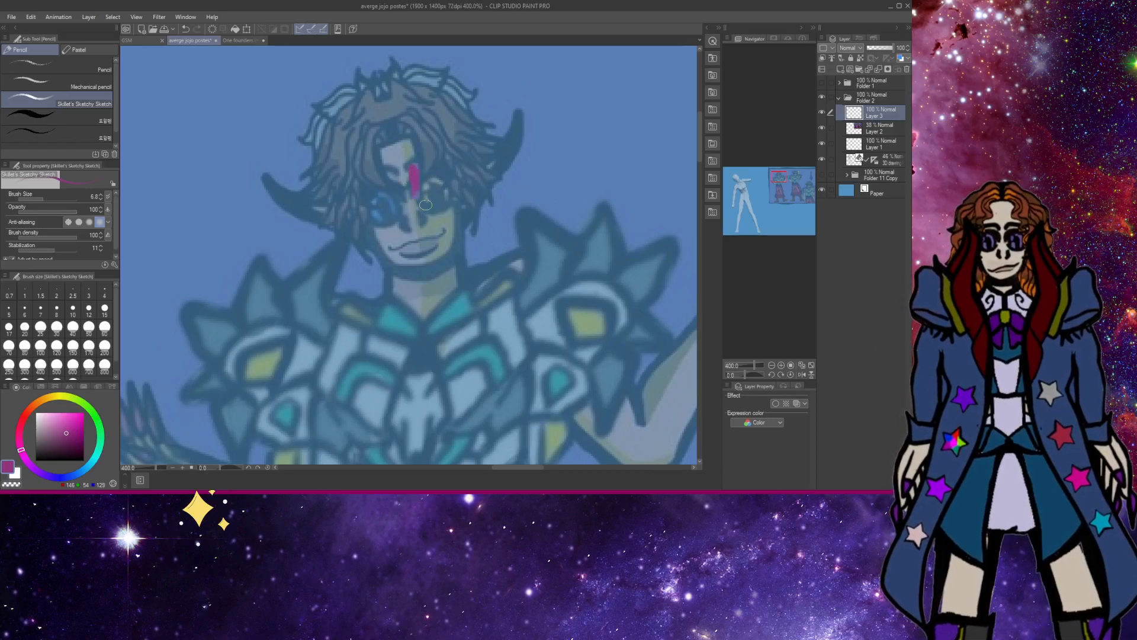
mouse_move(424, 206)
left_mouse_down()
mouse_move(457, 205)
mouse_move(437, 207)
mouse_move(429, 188)
mouse_move(449, 188)
mouse_move(356, 195)
left_mouse_up()
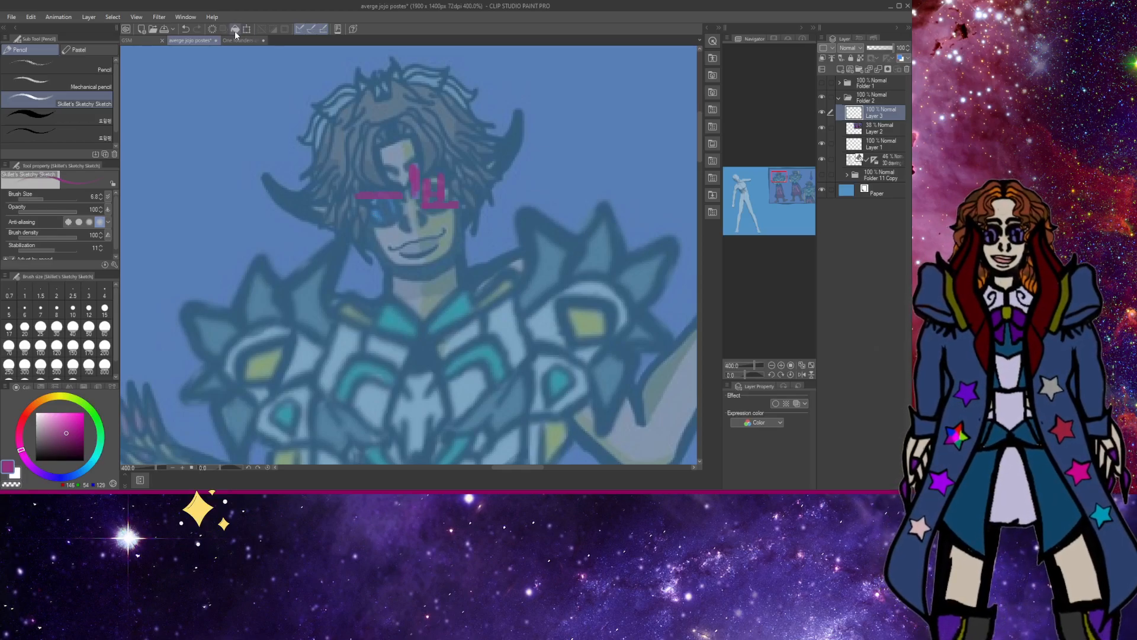
left_click(184, 28)
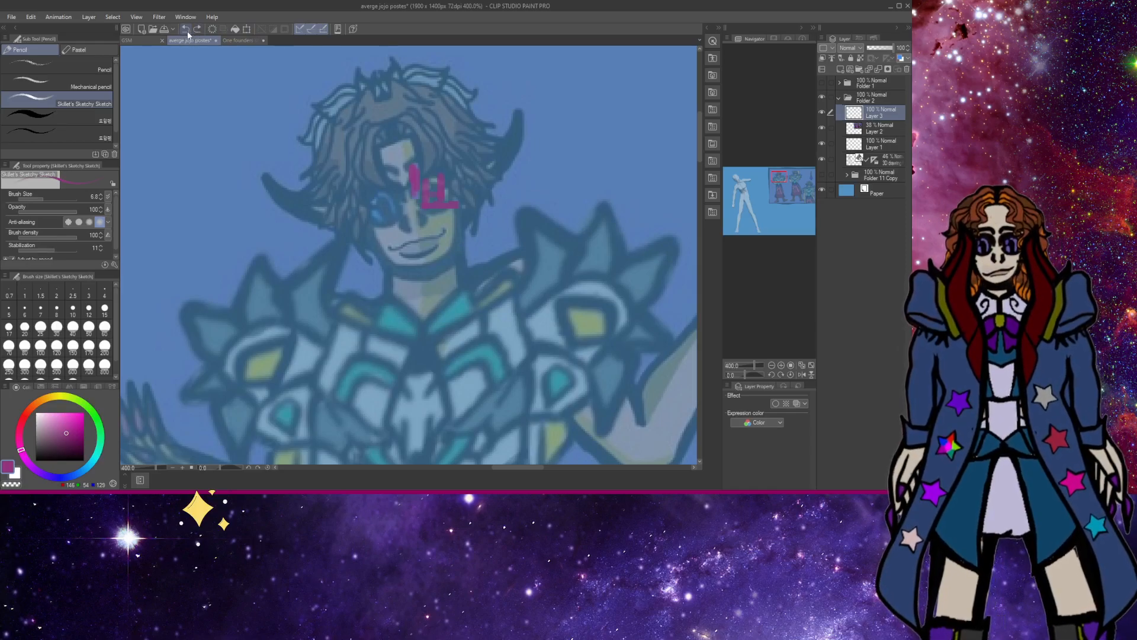
left_click(187, 30)
left_click(187, 29)
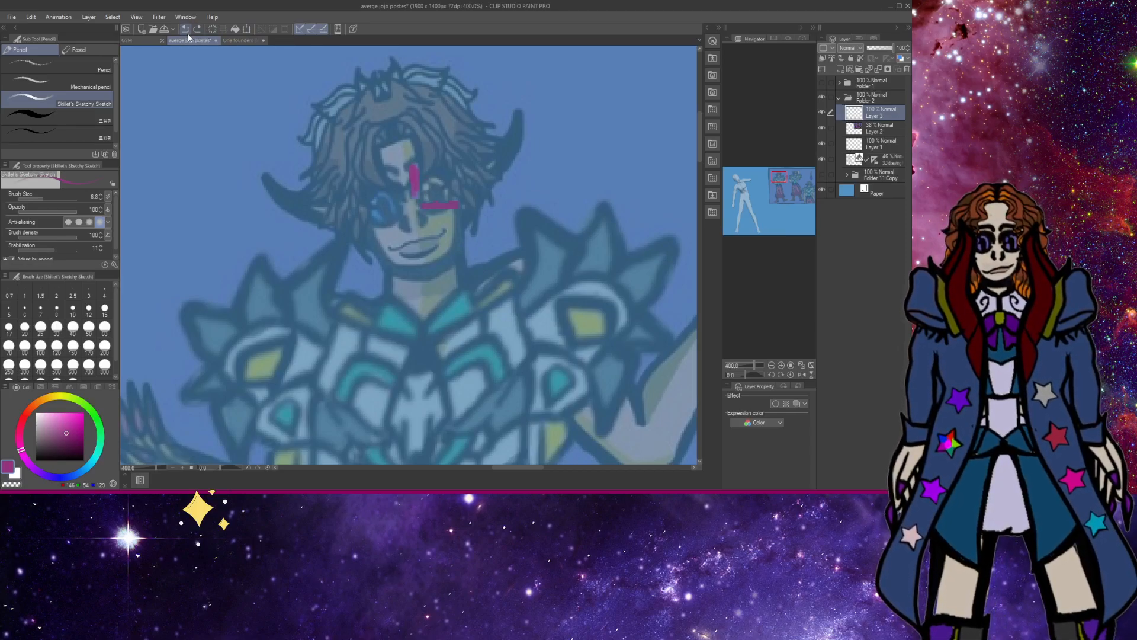
left_click(188, 29)
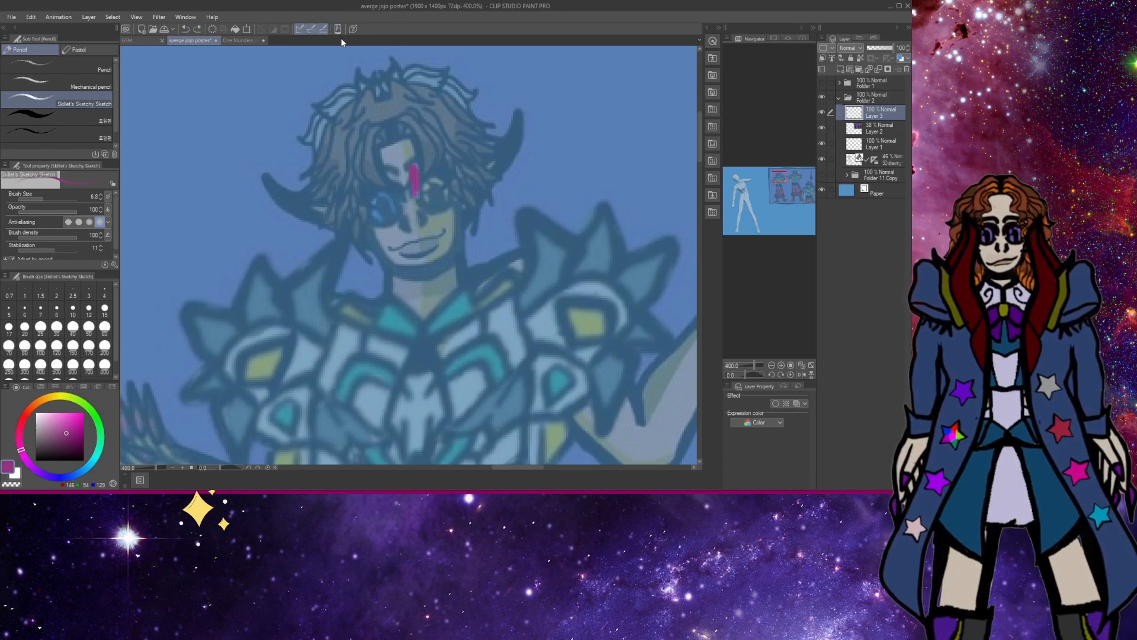
Change the drawing colour to a deep, saturated magenta (RGB 144, 0, 117).
scroll(361, 173, "down", 3)
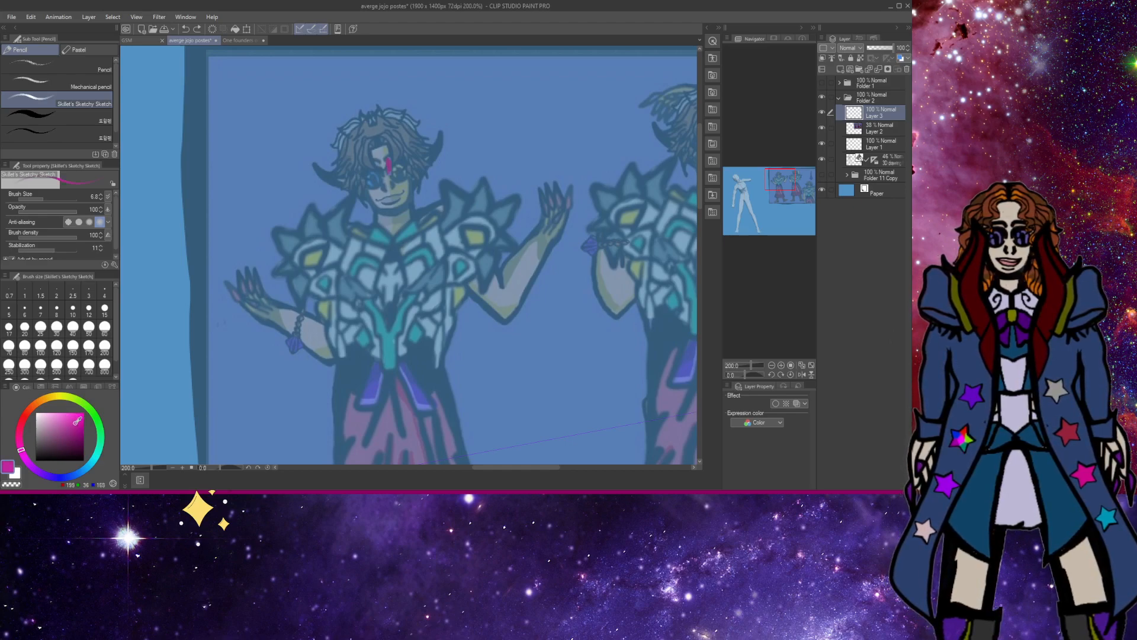
left_click(84, 433)
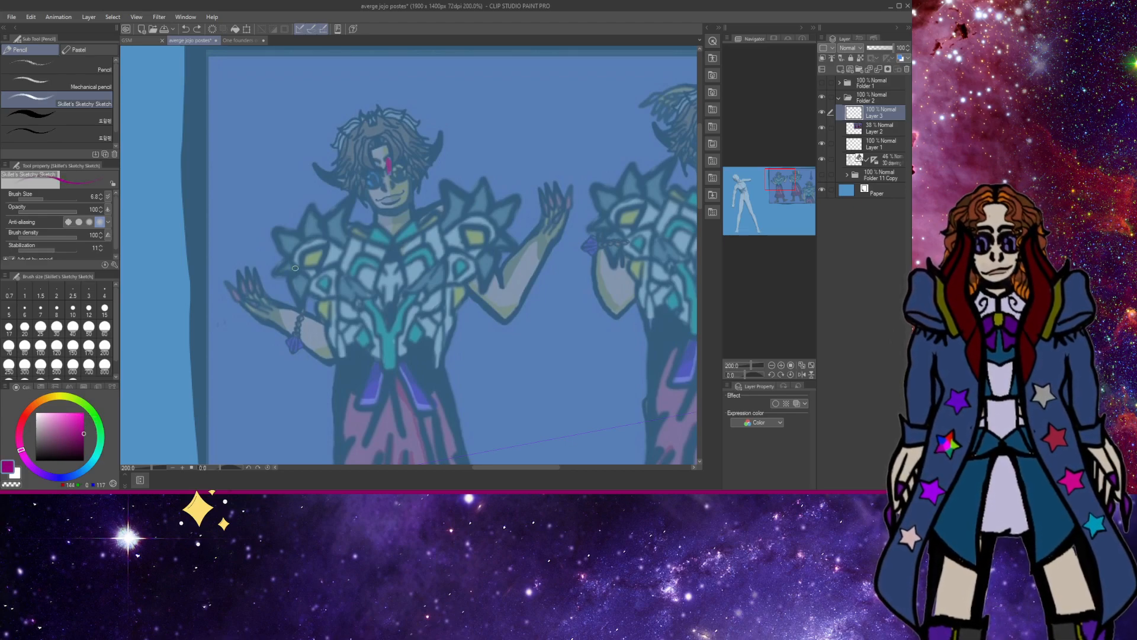
left_click_drag(299, 269, 302, 282)
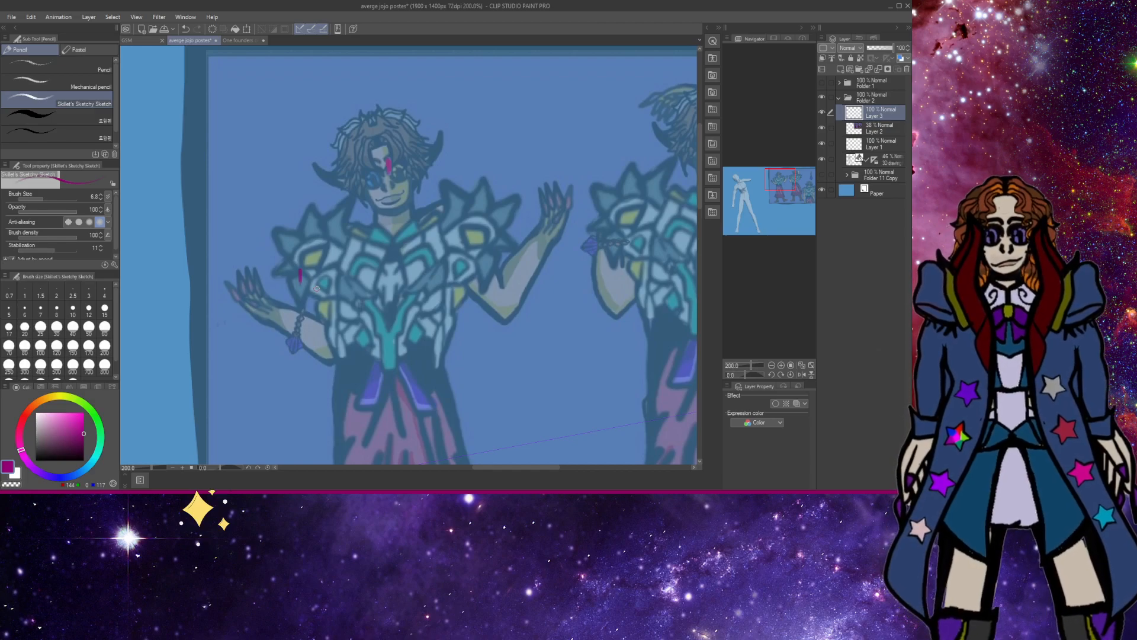
left_click(186, 28)
mouse_move(306, 277)
left_mouse_down()
mouse_move(297, 277)
mouse_move(308, 258)
left_mouse_up()
key("ctrl+z")
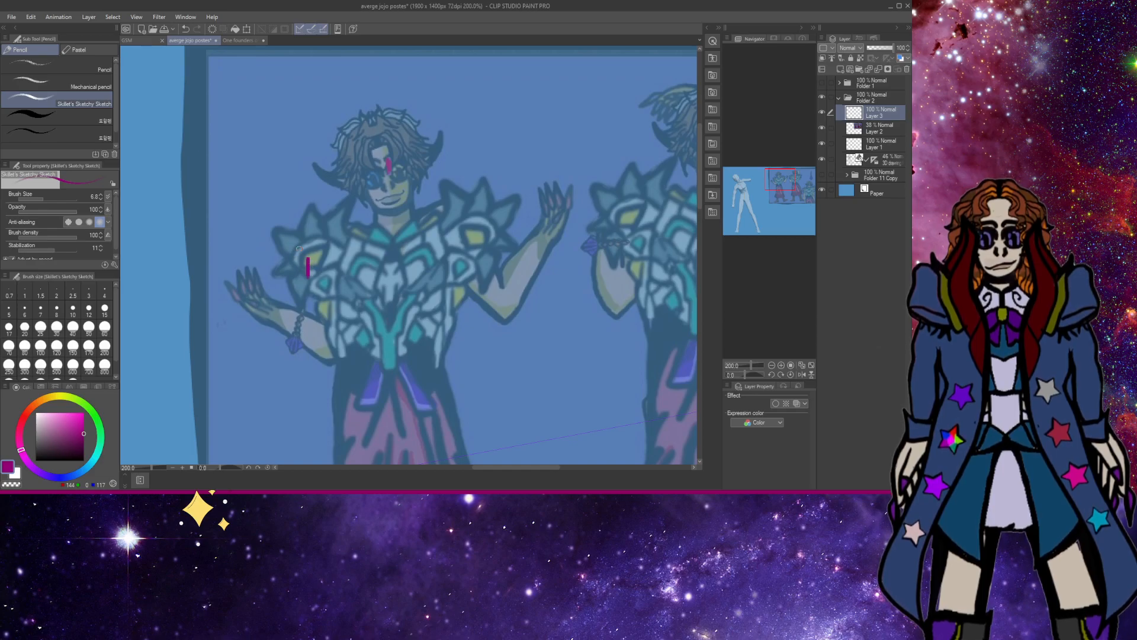
left_click(185, 28)
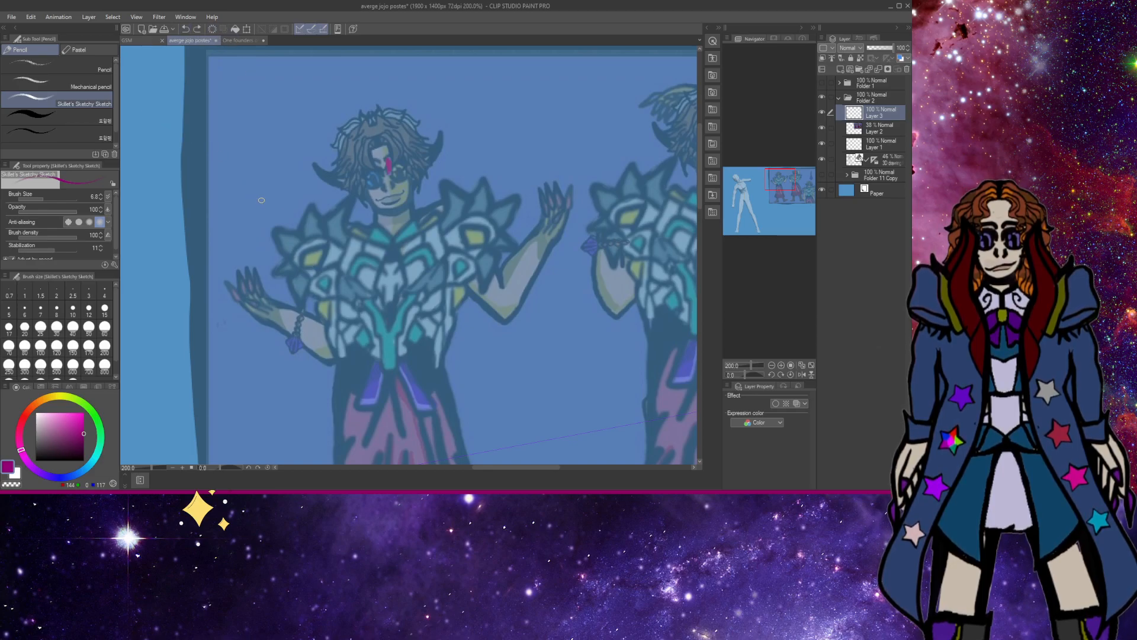
left_click_drag(256, 197, 255, 132)
left_click(185, 29)
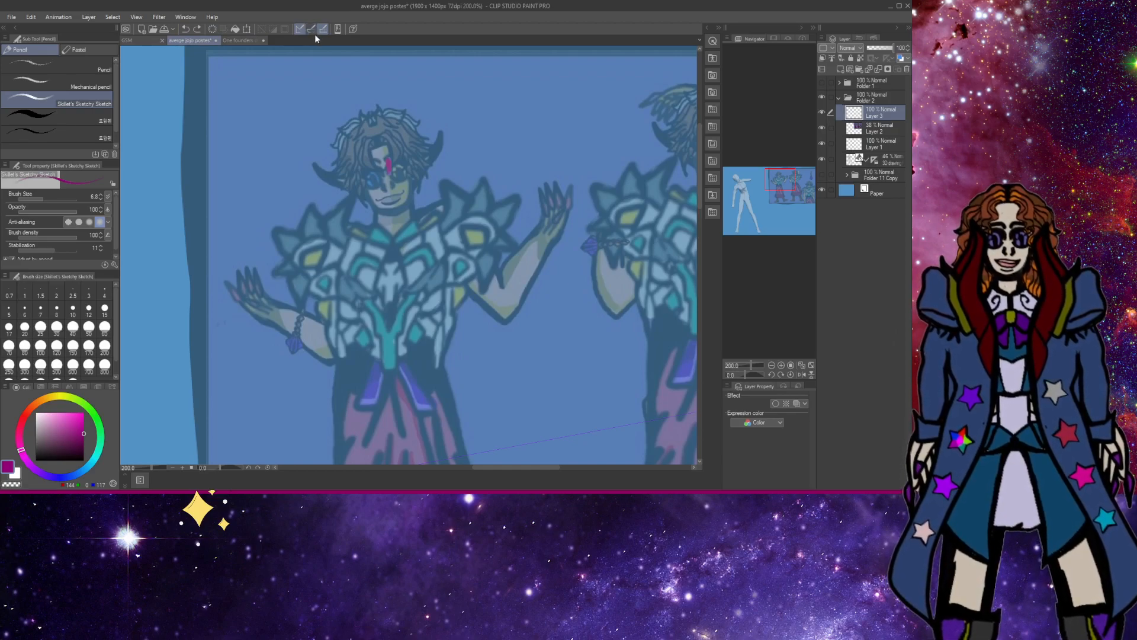
Turn off ruler snapping and trace the spike beside the leftmost character's neck and the adjoining chest and shoulder plates on Layer 3.
left_click_drag(248, 178, 275, 117)
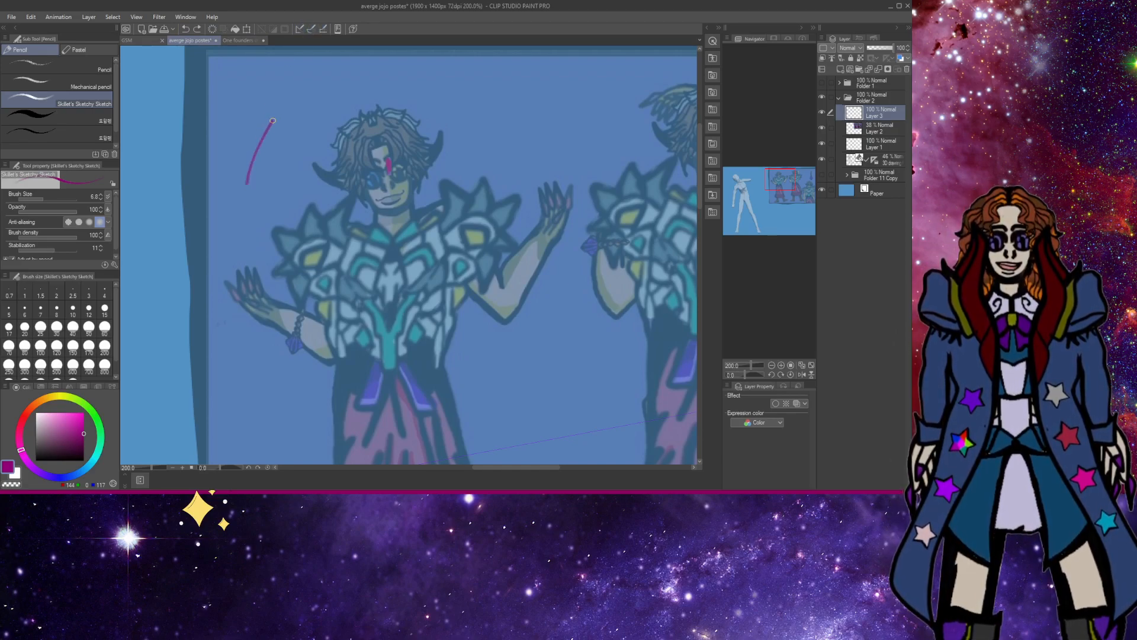
left_click(186, 29)
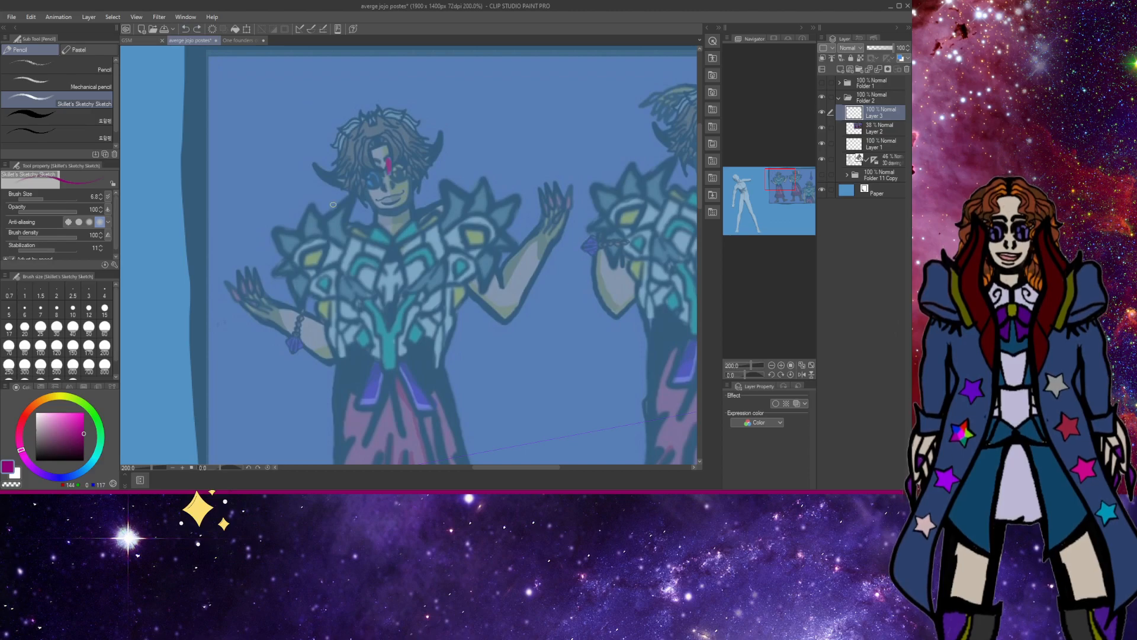
mouse_move(292, 255)
left_mouse_down()
mouse_move(320, 233)
mouse_move(344, 240)
mouse_move(341, 209)
mouse_move(359, 192)
mouse_move(351, 225)
left_mouse_up()
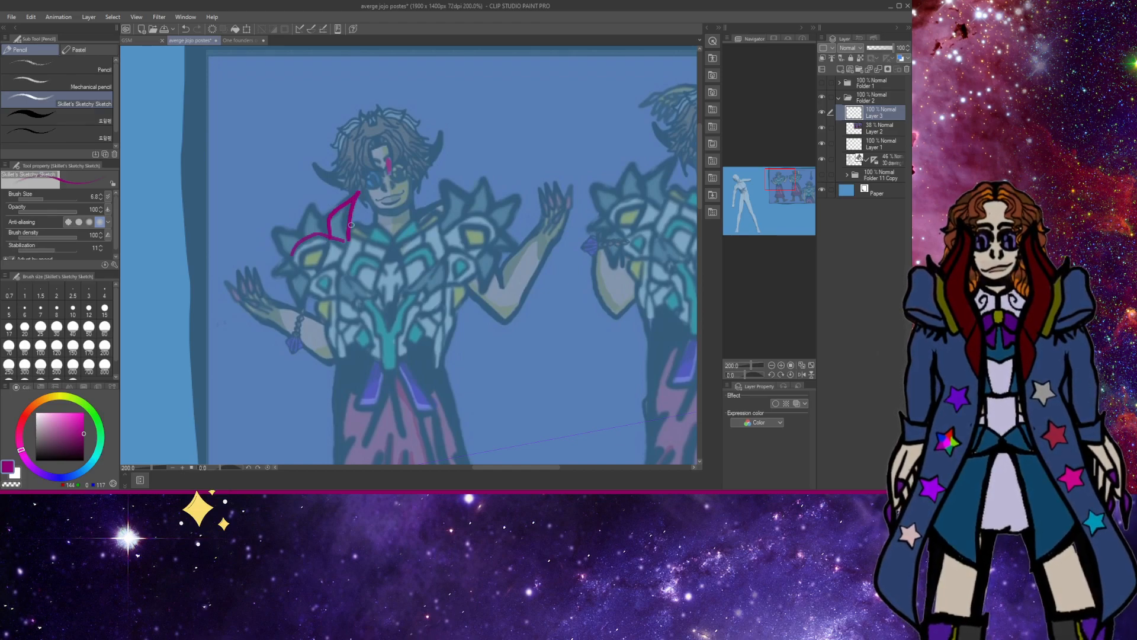
mouse_move(384, 269)
left_mouse_down()
mouse_move(392, 238)
mouse_move(369, 218)
mouse_move(366, 238)
mouse_move(354, 225)
left_mouse_up()
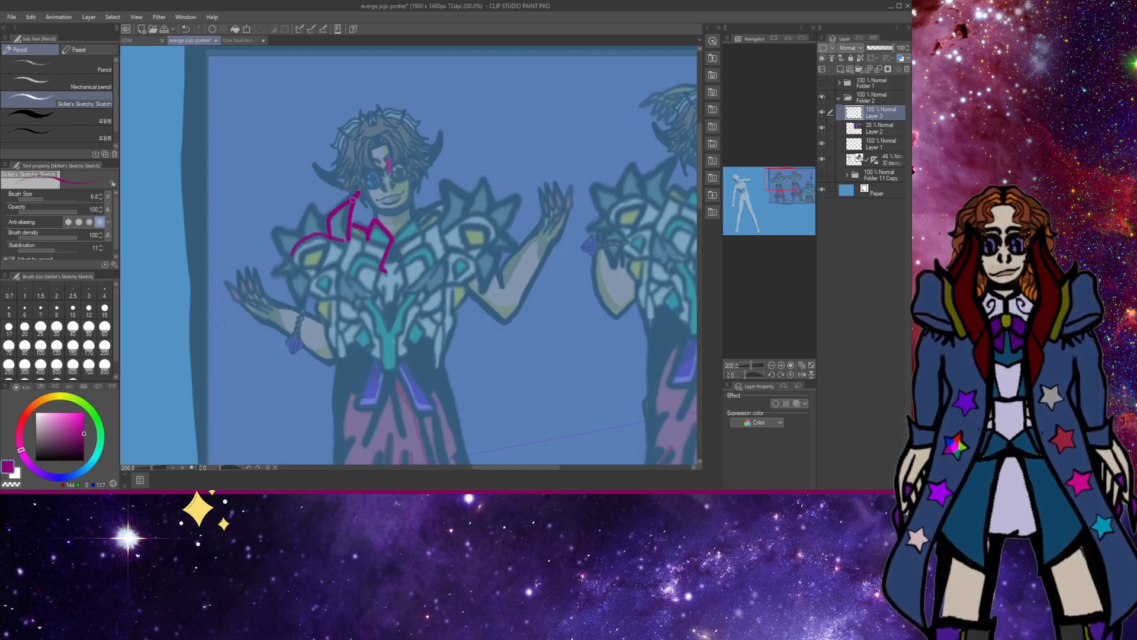
mouse_move(344, 275)
left_mouse_down()
mouse_move(352, 233)
mouse_move(366, 240)
mouse_move(348, 274)
mouse_move(336, 265)
mouse_move(307, 286)
left_mouse_up()
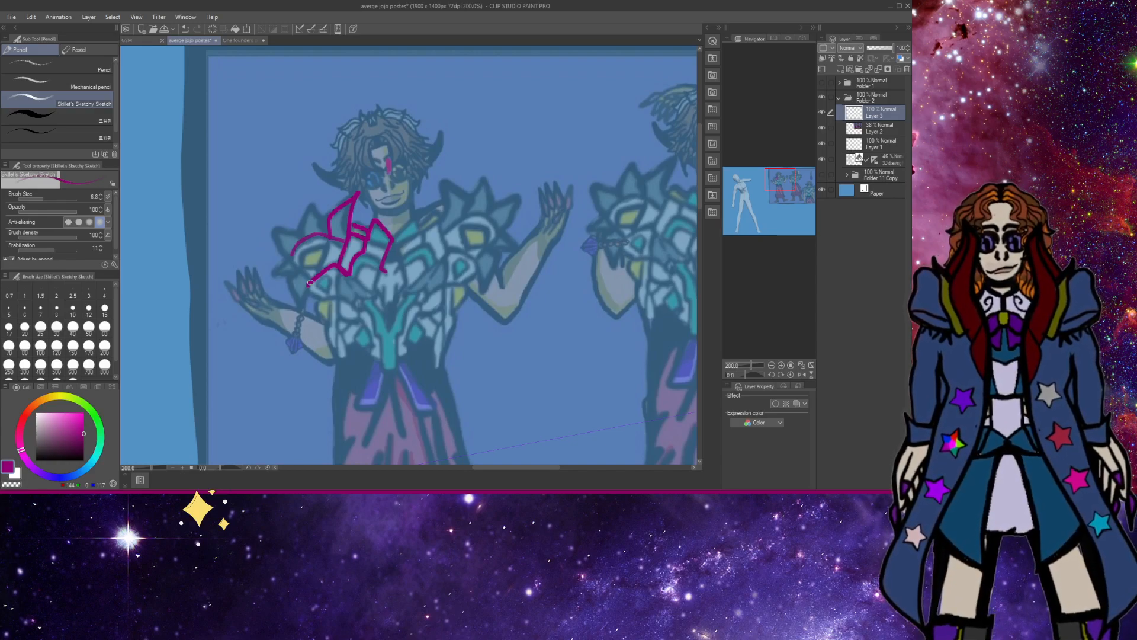
mouse_move(354, 276)
left_mouse_down()
mouse_move(371, 292)
mouse_move(378, 268)
mouse_move(358, 267)
mouse_move(320, 302)
mouse_move(310, 280)
left_mouse_up()
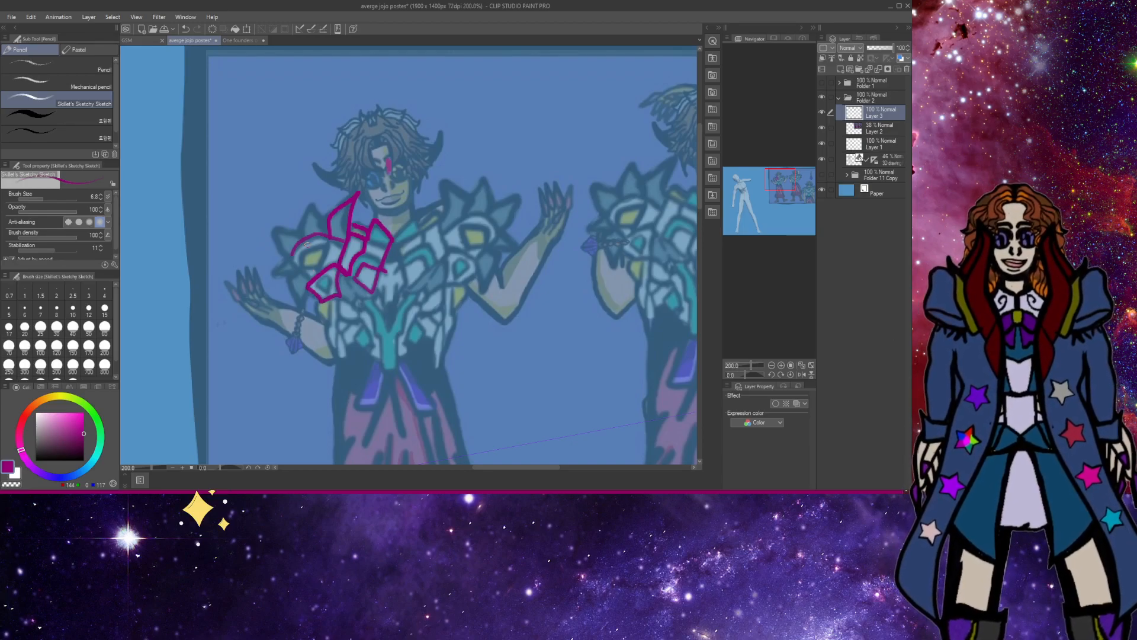
Trace the inner plates, the gem setting and the outer spikes of the leftmost character's right shoulder armour.
left_click_drag(302, 265, 327, 244)
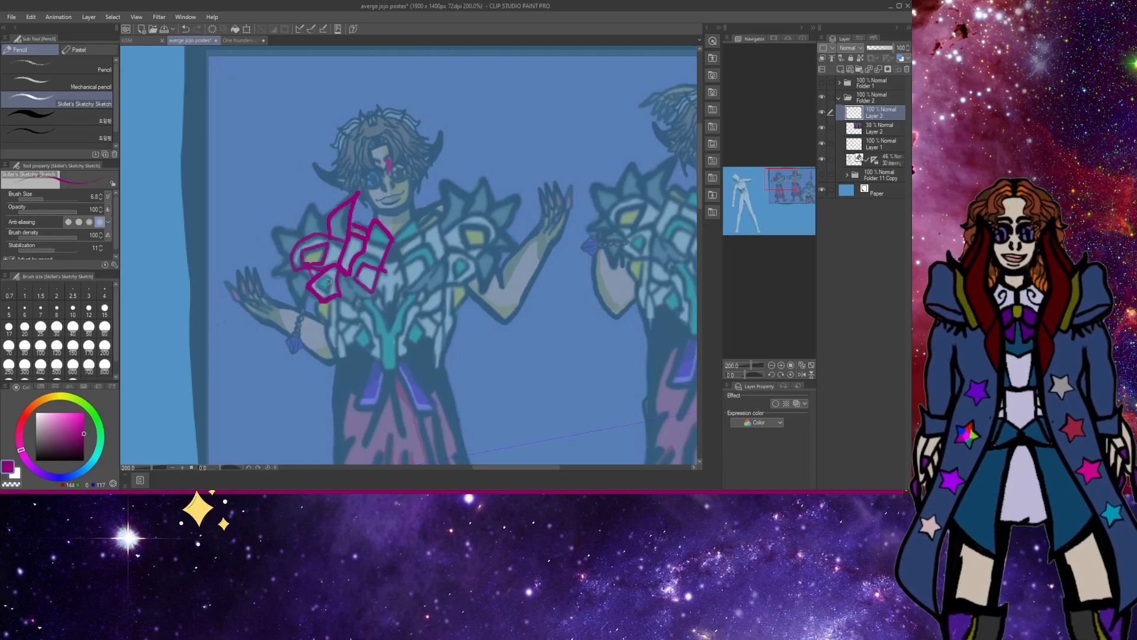
mouse_move(320, 274)
left_mouse_down()
mouse_move(321, 292)
mouse_move(328, 274)
left_mouse_up()
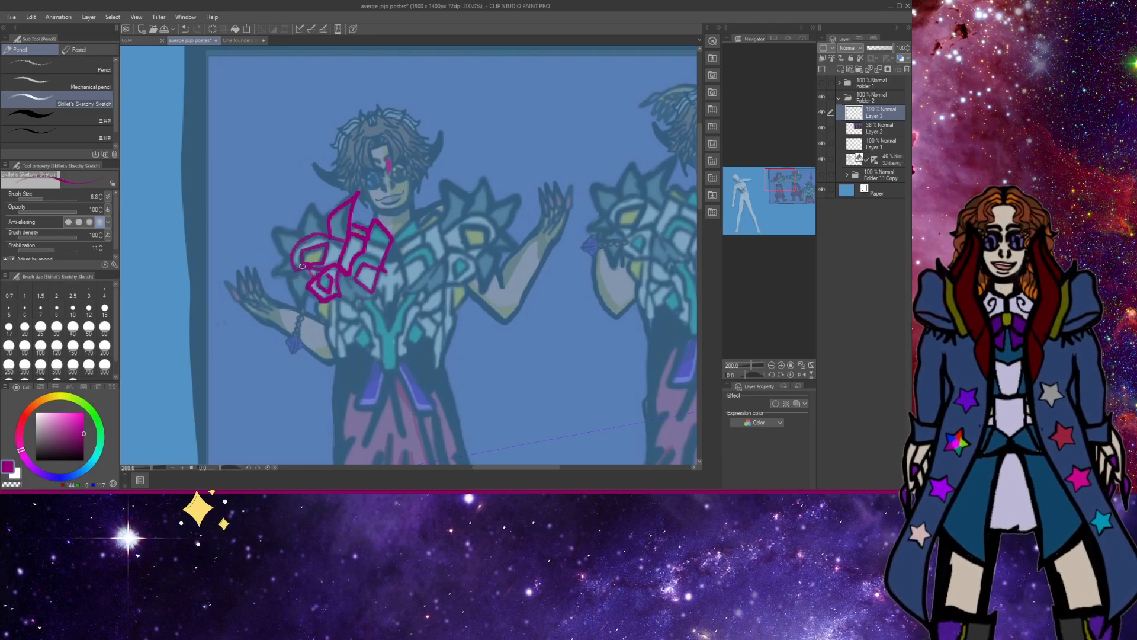
mouse_move(301, 266)
left_mouse_down()
mouse_move(288, 279)
mouse_move(309, 313)
left_mouse_up()
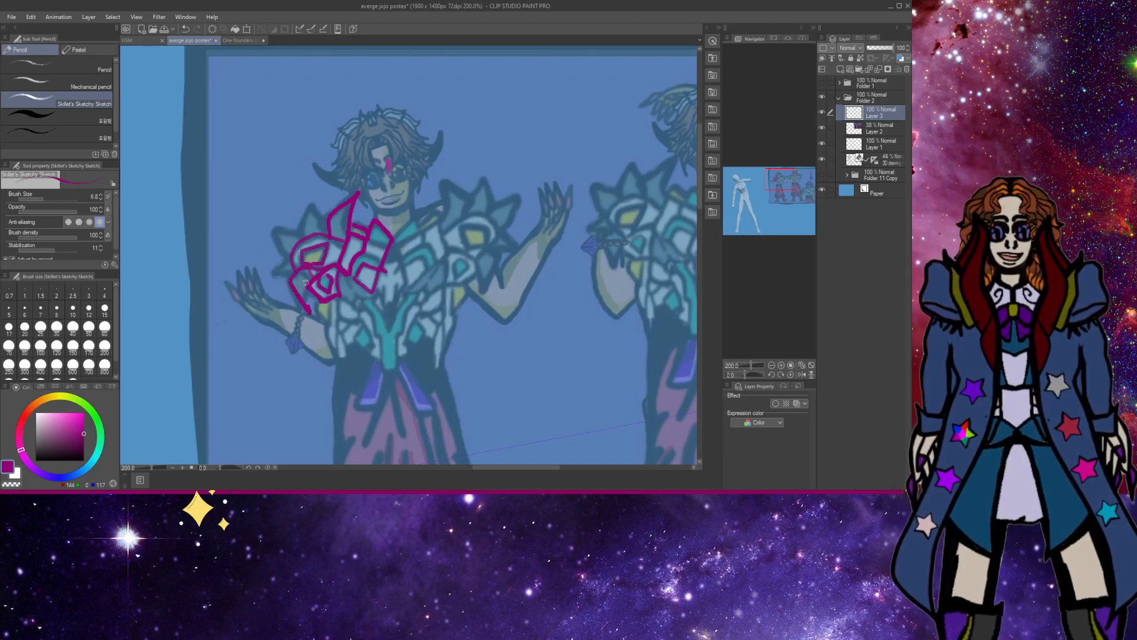
key("ctrl+z")
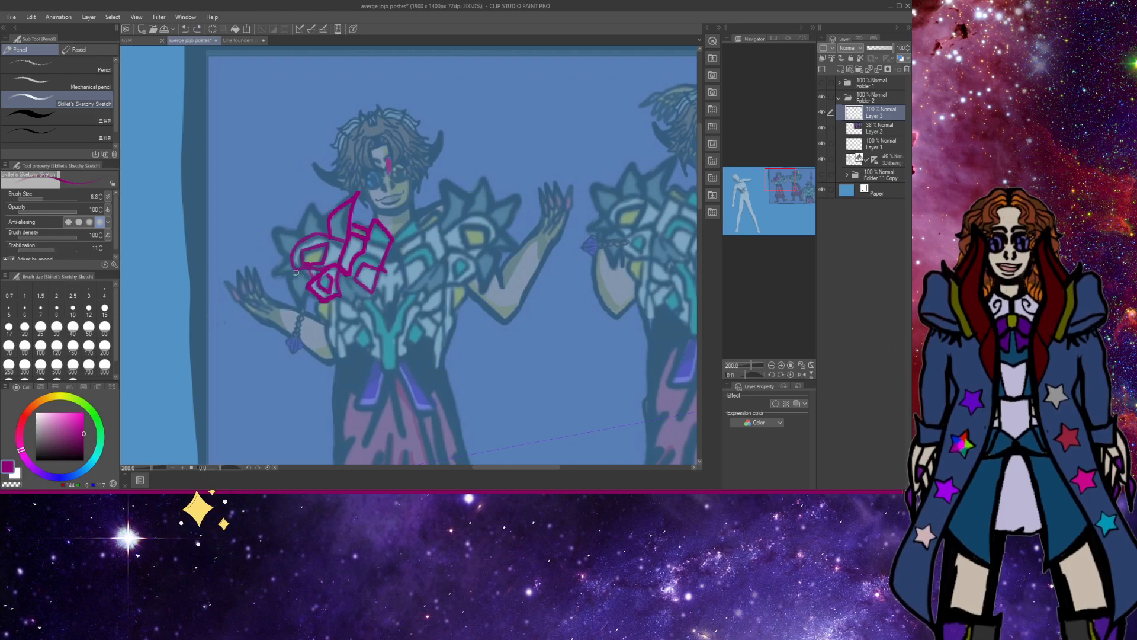
left_click_drag(296, 273, 303, 315)
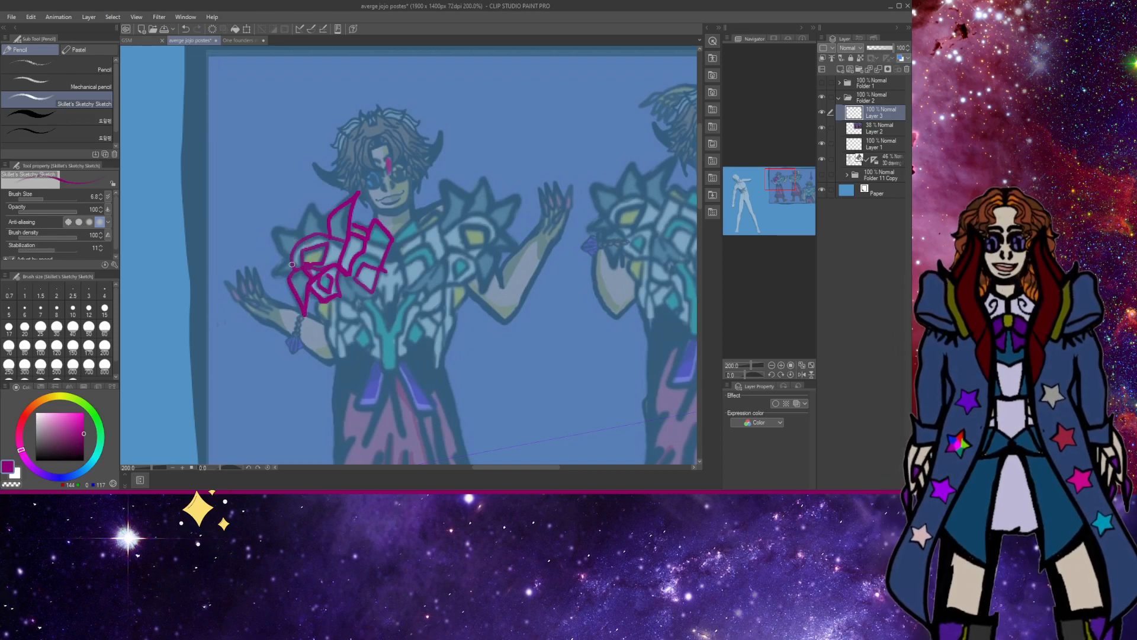
mouse_move(291, 264)
left_mouse_down()
mouse_move(271, 273)
mouse_move(289, 274)
mouse_move(292, 230)
mouse_move(265, 216)
mouse_move(278, 249)
mouse_move(303, 204)
mouse_move(316, 198)
mouse_move(326, 232)
mouse_move(361, 192)
left_mouse_up()
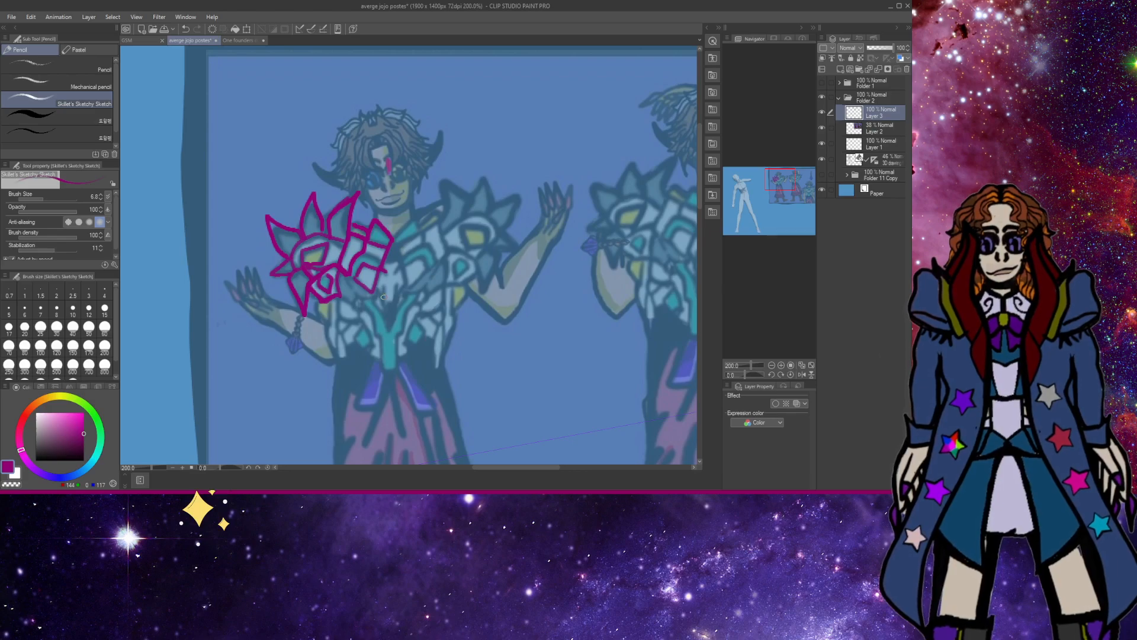
Trace the lower chest spike and the outer side plates below the leftmost character's right shoulder armour, down to the waist.
mouse_move(373, 290)
left_mouse_down()
mouse_move(386, 316)
mouse_move(381, 283)
left_mouse_up()
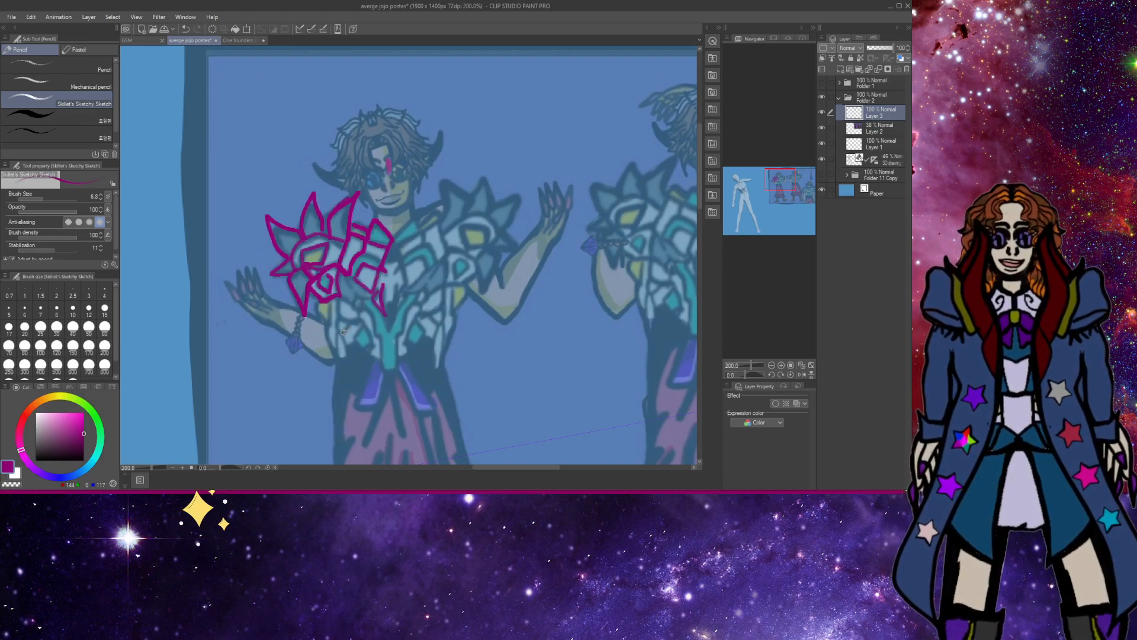
mouse_move(343, 333)
left_mouse_down()
mouse_move(350, 351)
mouse_move(358, 319)
mouse_move(346, 320)
mouse_move(341, 296)
left_mouse_up()
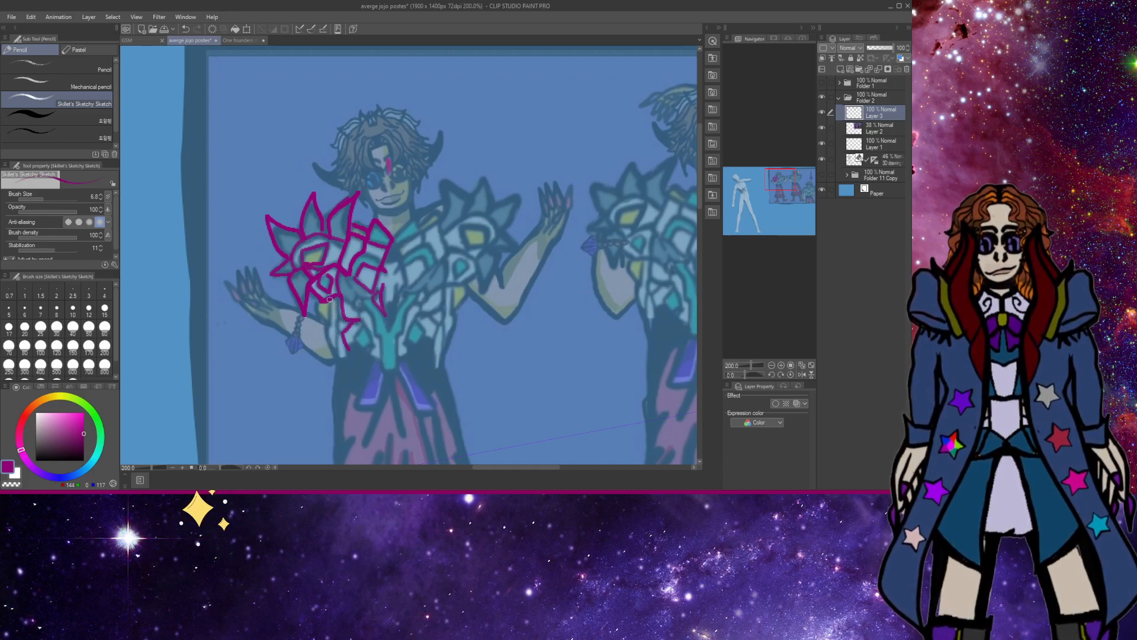
mouse_move(330, 299)
left_mouse_down()
mouse_move(339, 364)
mouse_move(337, 323)
left_mouse_up()
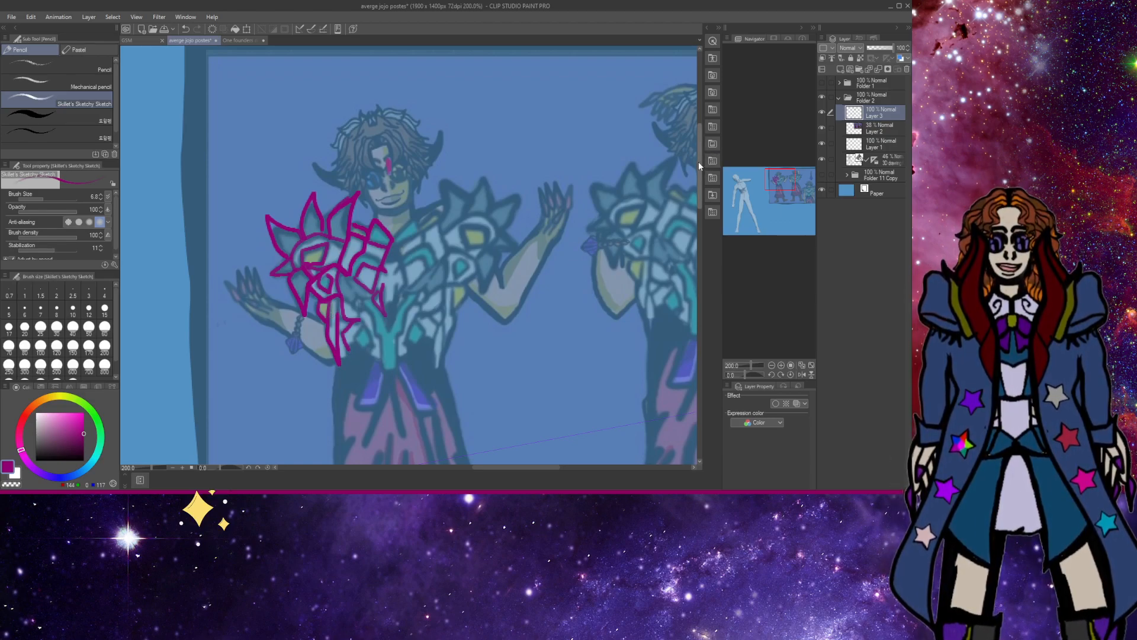
Trace the inner abdomen plates, the small gem above the waist and the central torso edge on the same side of the leftmost character.
left_click_drag(700, 166, 698, 179)
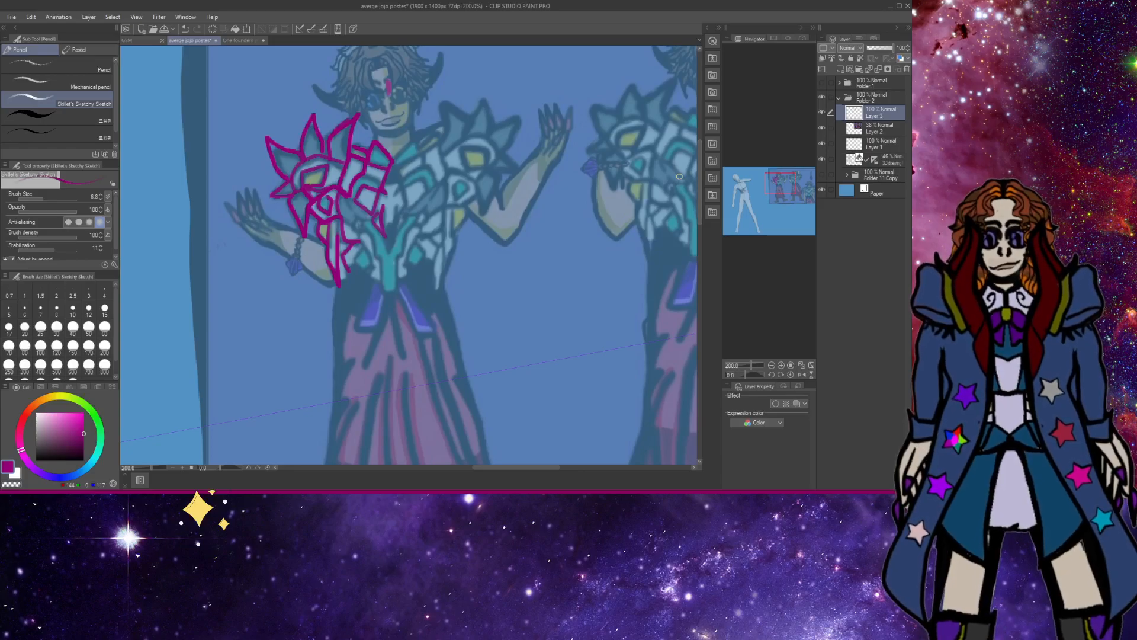
left_click_drag(362, 268, 363, 231)
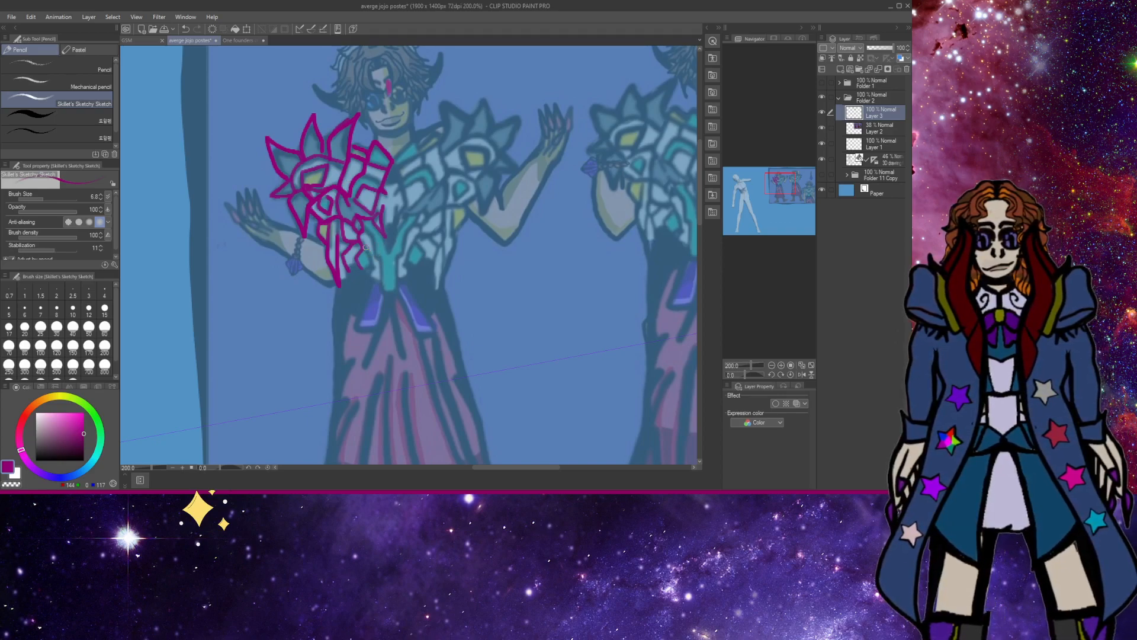
mouse_move(364, 248)
left_mouse_down()
mouse_move(374, 261)
mouse_move(361, 267)
left_mouse_up()
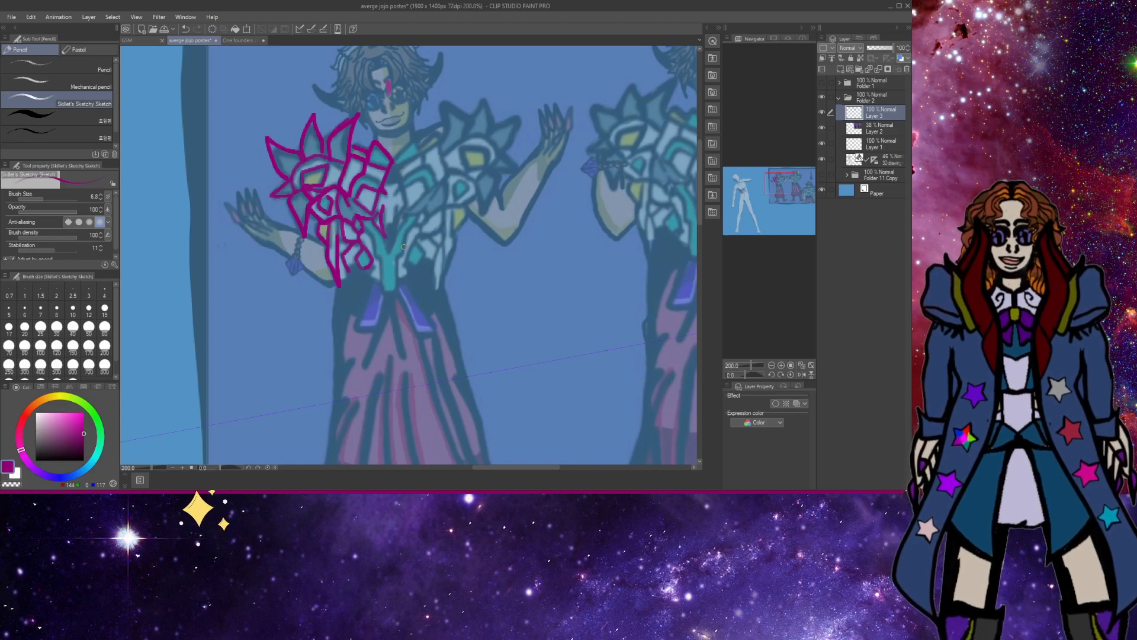
mouse_move(373, 274)
left_mouse_down()
mouse_move(379, 281)
mouse_move(373, 266)
left_mouse_up()
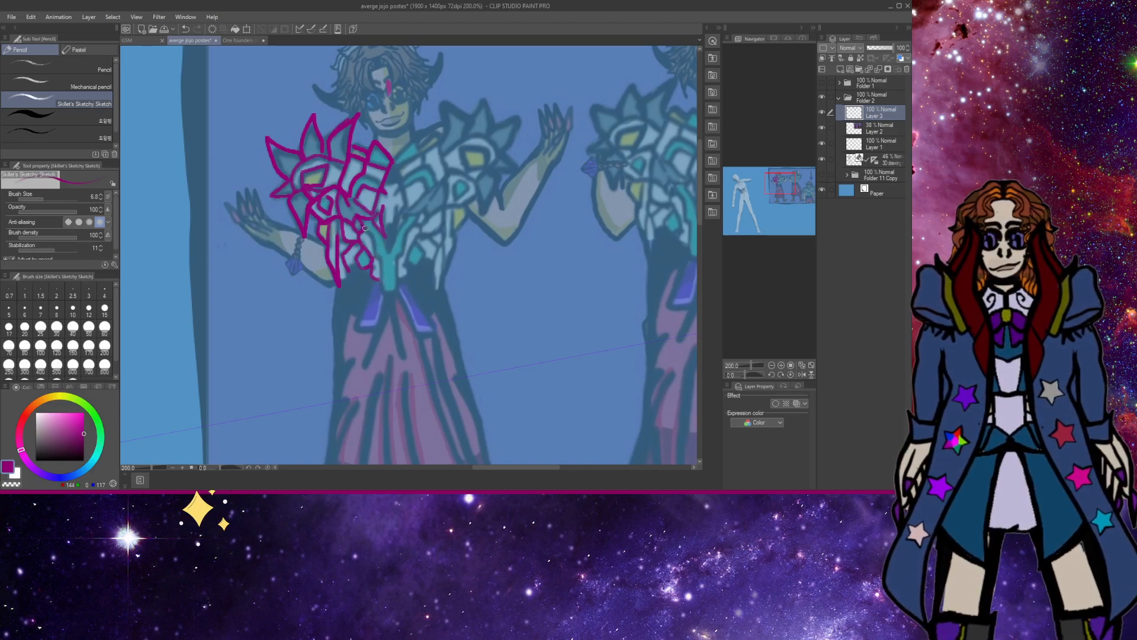
mouse_move(366, 228)
left_mouse_down()
mouse_move(382, 262)
mouse_move(390, 247)
mouse_move(395, 290)
left_mouse_up()
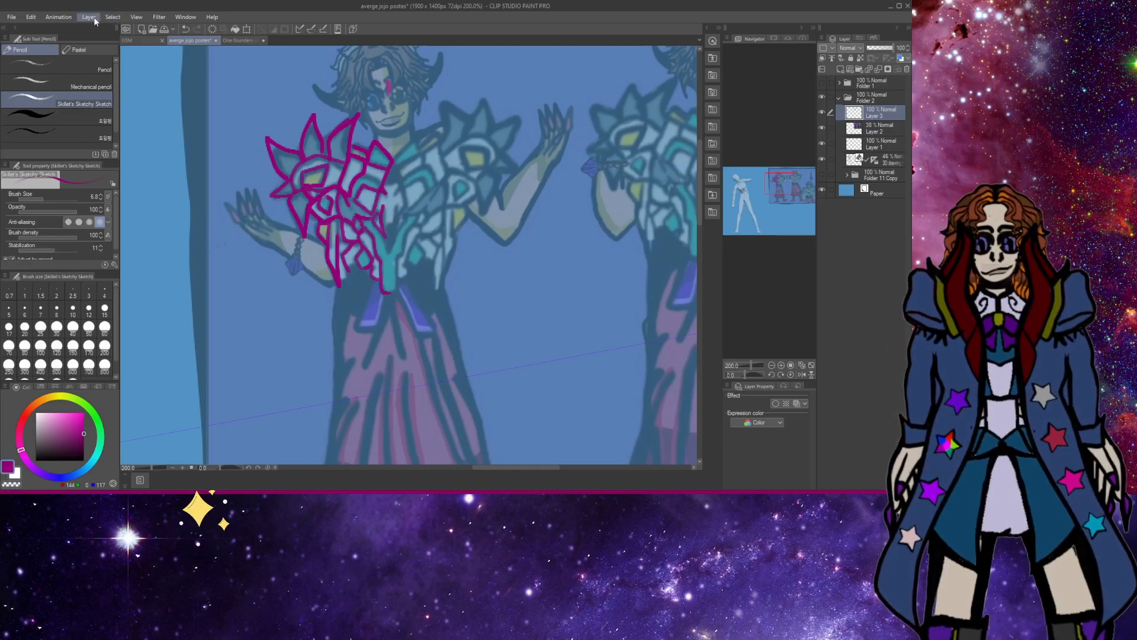
Duplicate Layer 3 with the magenta armor lines and flip the copy horizontally.
left_click(113, 95)
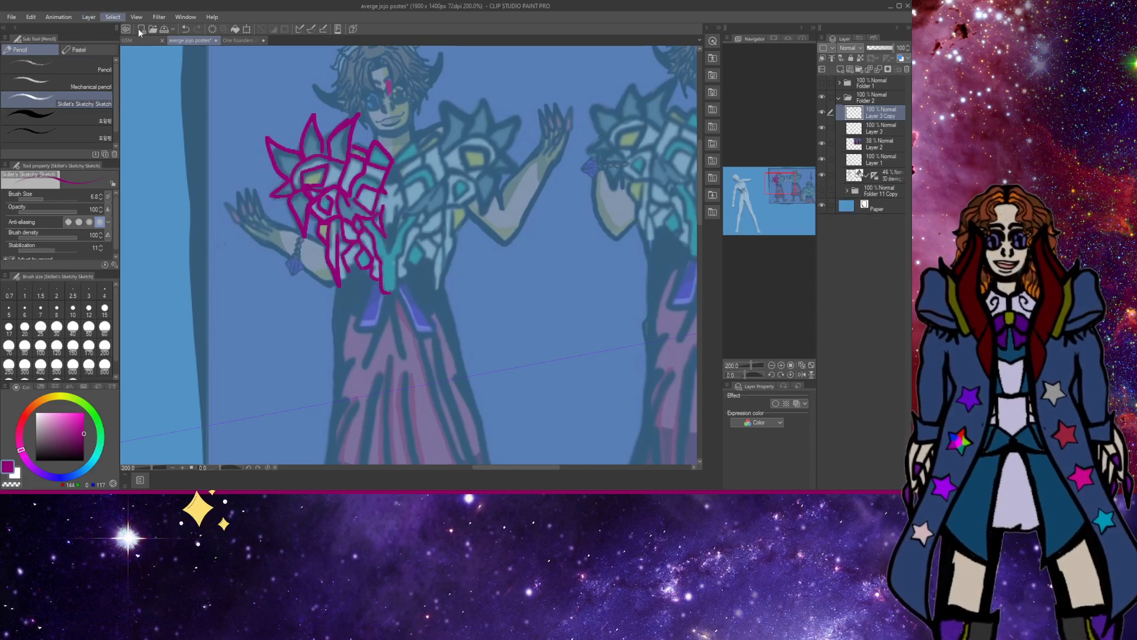
key("ctrl+a")
left_click(330, 458)
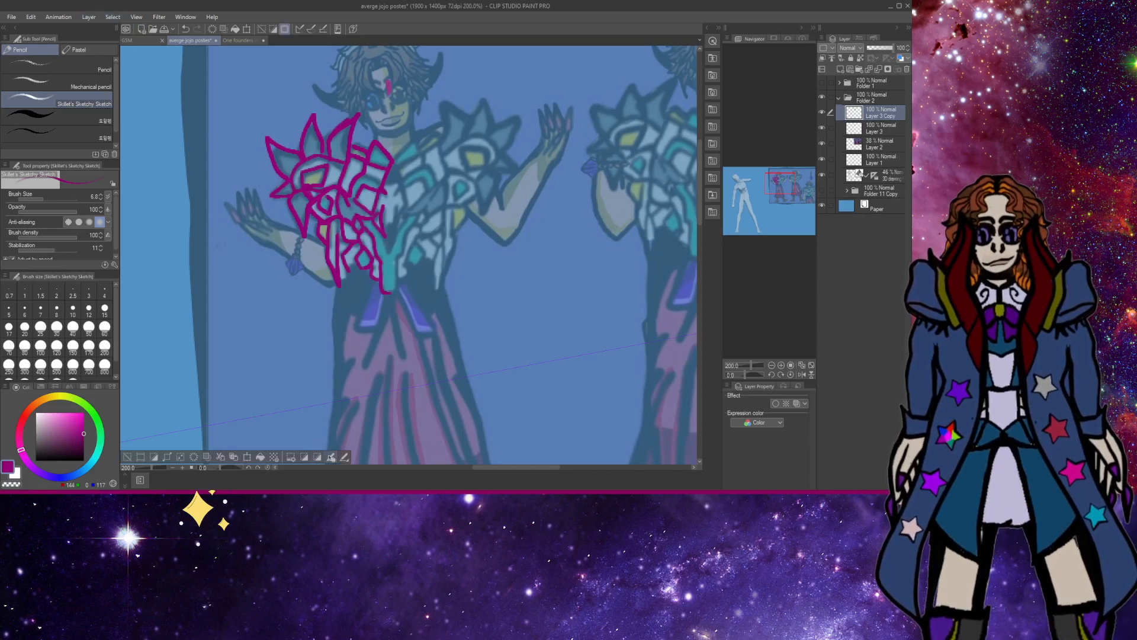
scroll(331, 456, "down", 4)
scroll(333, 458, "down", 3)
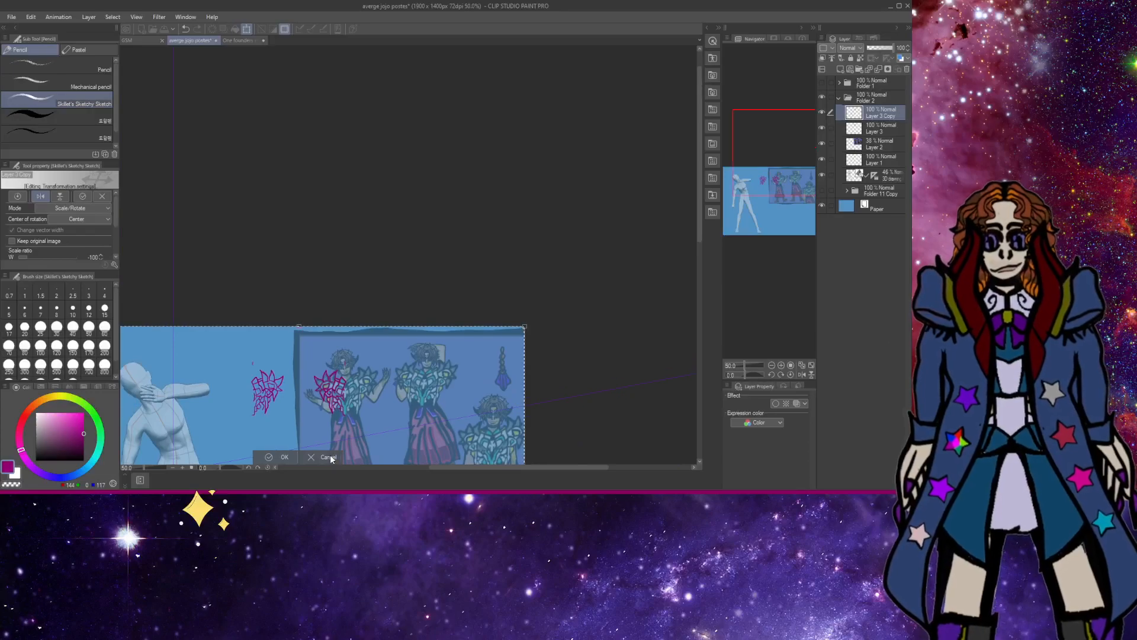
left_click(268, 458)
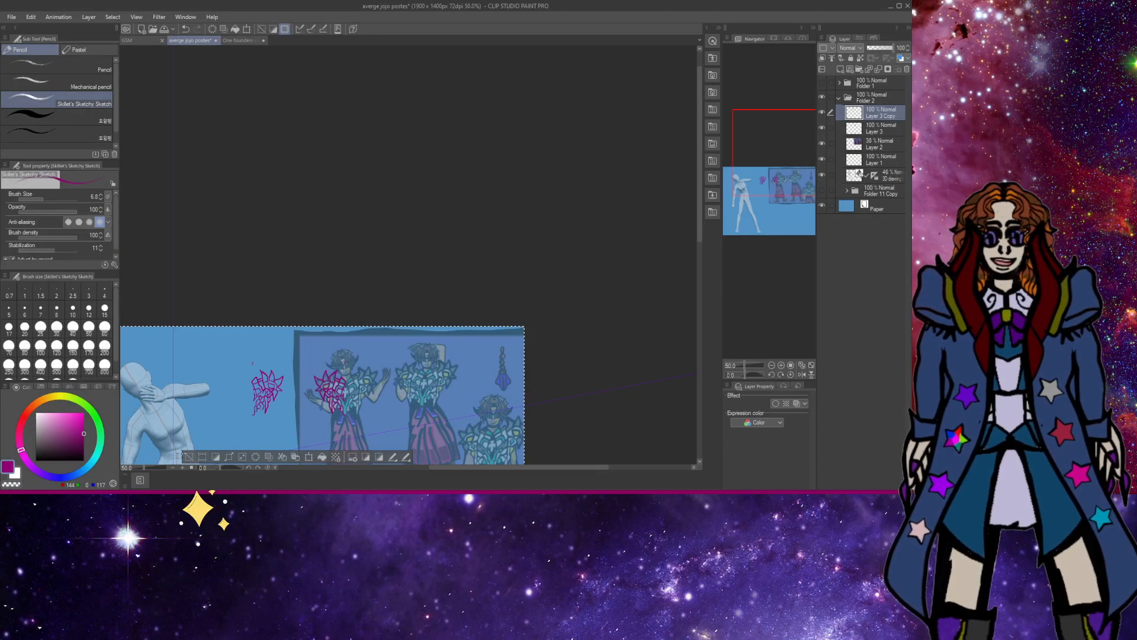
key("ctrl+d")
Move the mirrored armor copy beside the original half so both halves meet at the centre of the chest.
key("k")
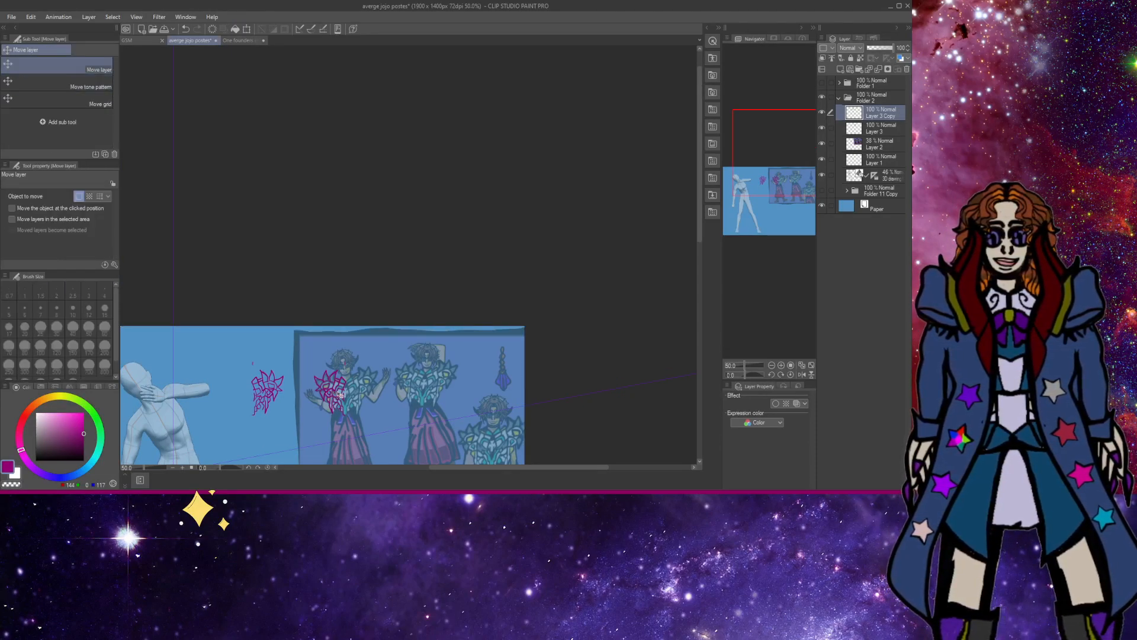
mouse_move(352, 396)
left_mouse_down()
mouse_move(450, 395)
mouse_move(427, 400)
mouse_move(431, 391)
left_mouse_up()
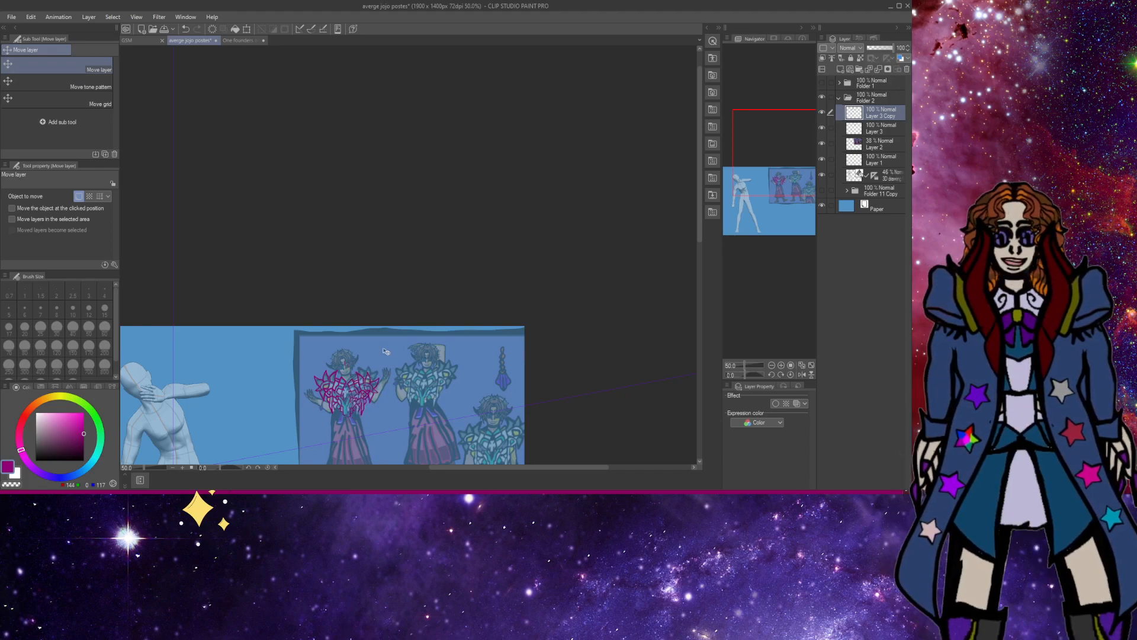
key("slash")
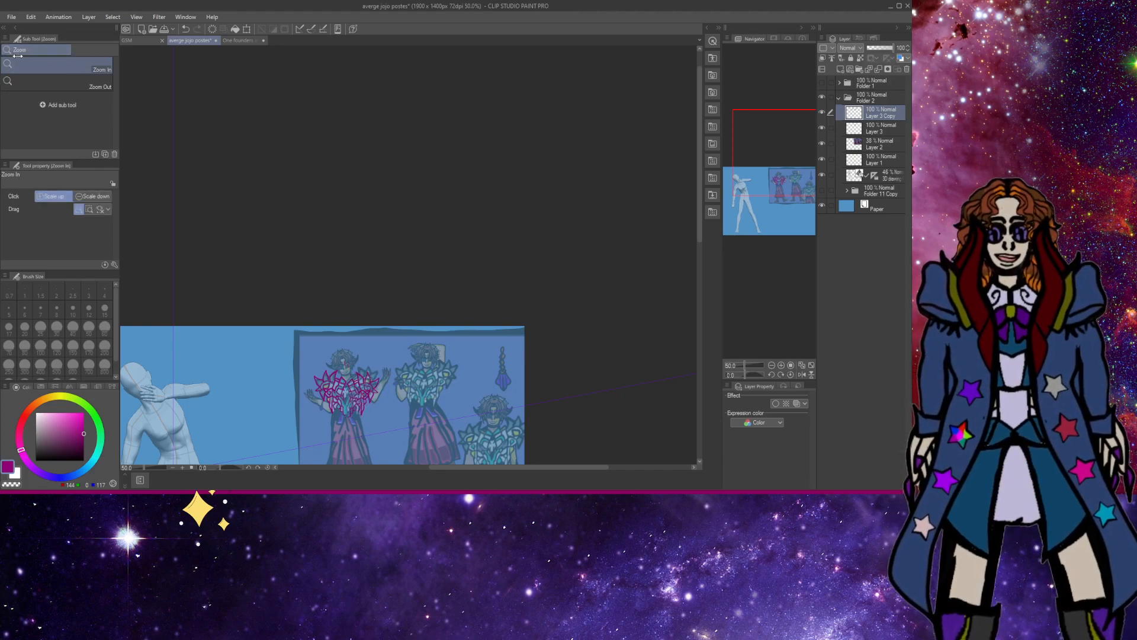
left_click(350, 424)
left_click(349, 427)
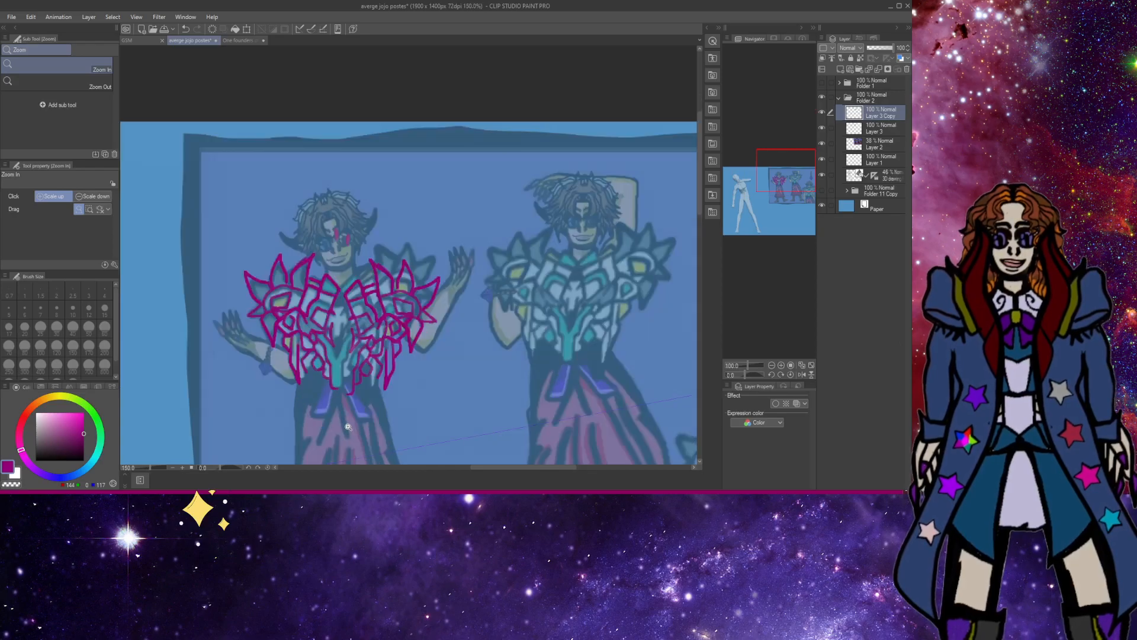
left_click(349, 401)
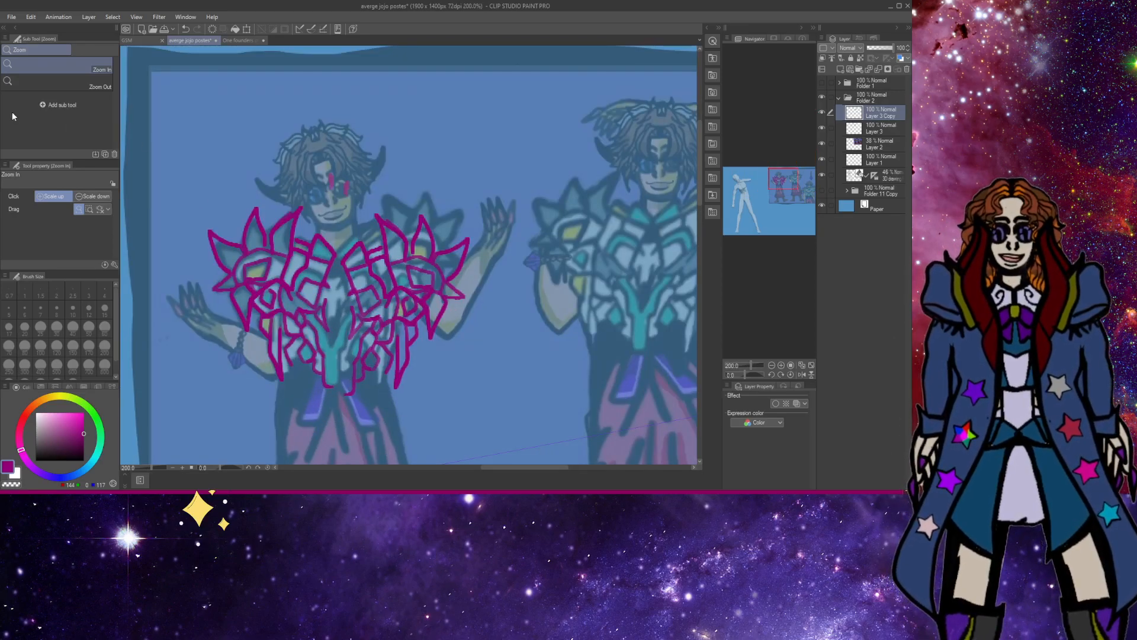
key("k")
mouse_move(429, 285)
left_mouse_down()
mouse_move(422, 292)
mouse_move(417, 276)
left_mouse_up()
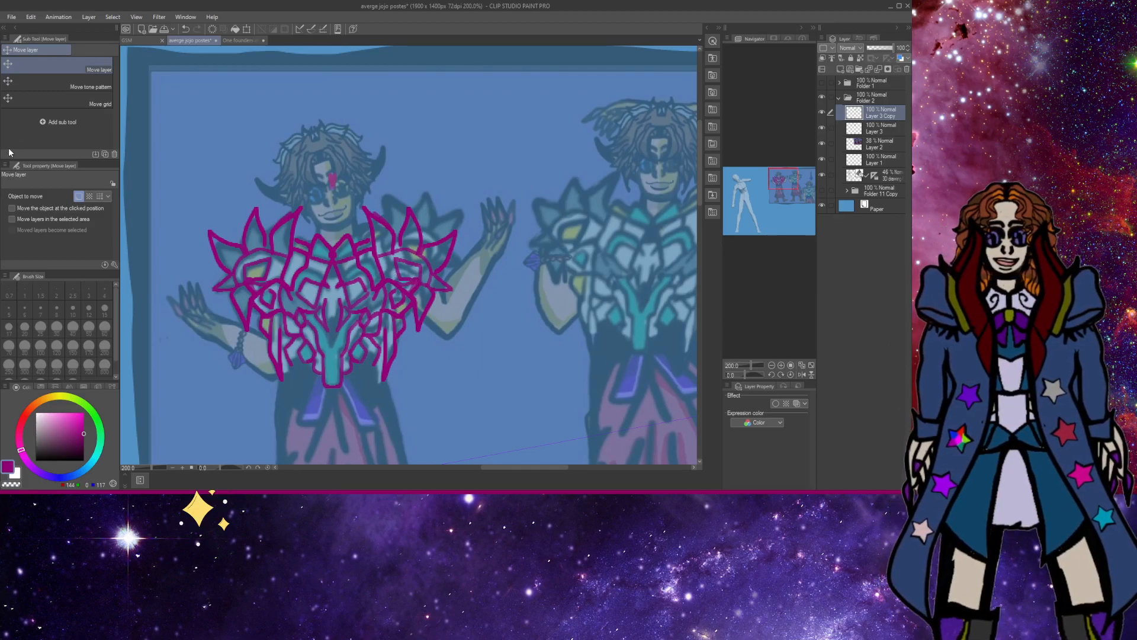
Try to redraw the outline at the armor's lower centre tip with the sketch pencil, and undo the stroke.
key("p")
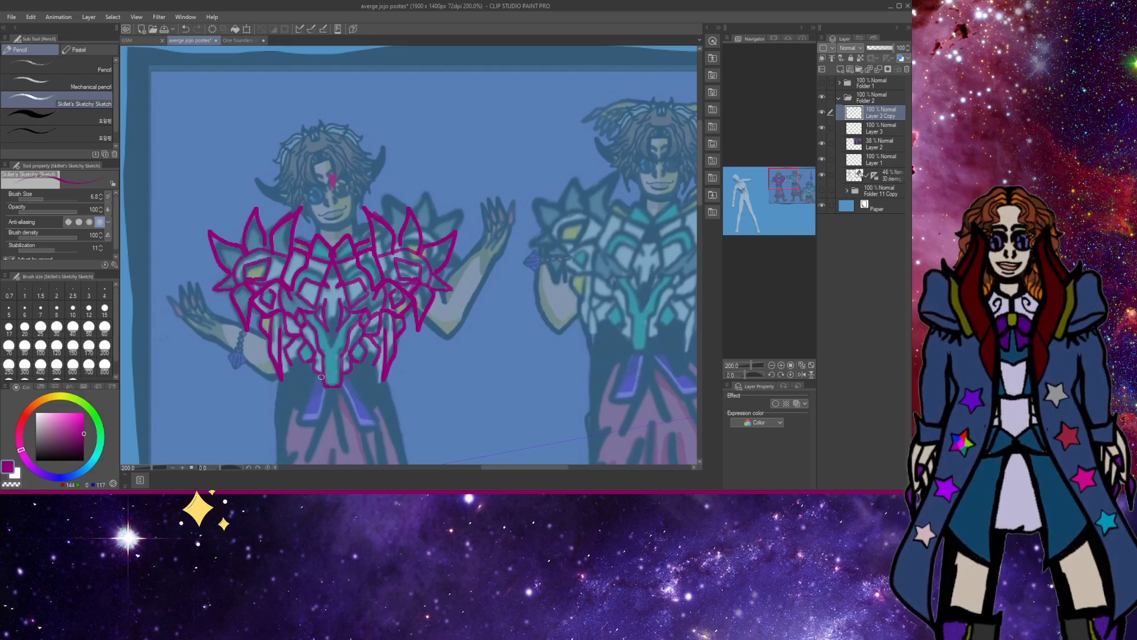
mouse_move(322, 376)
left_mouse_down()
mouse_move(324, 390)
mouse_move(344, 383)
left_mouse_up()
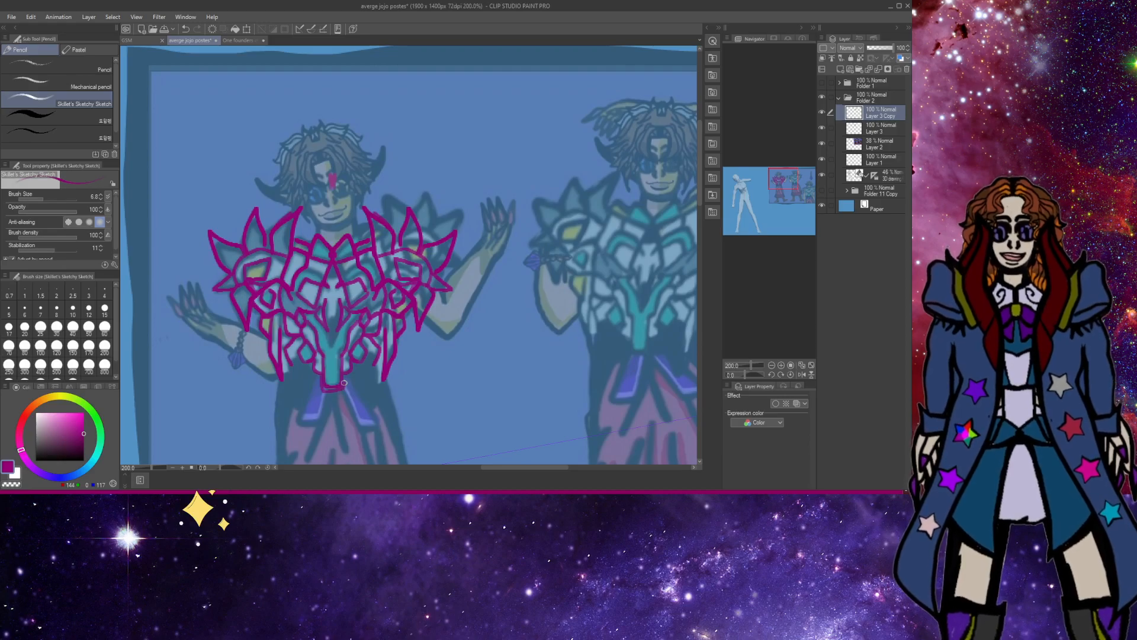
left_click(185, 28)
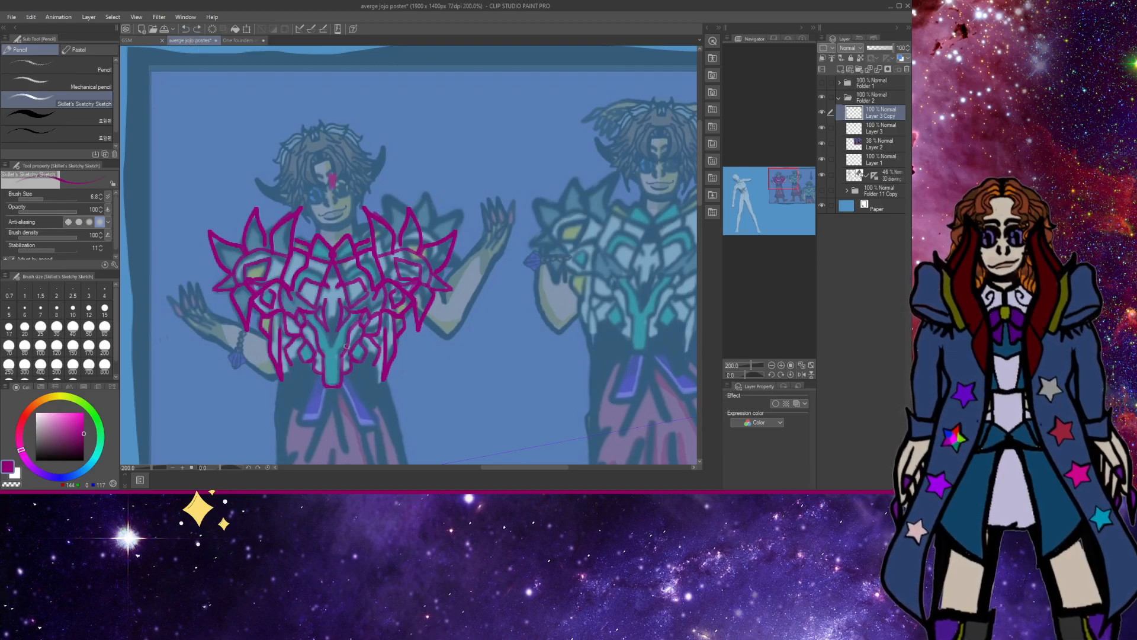
left_click(334, 250)
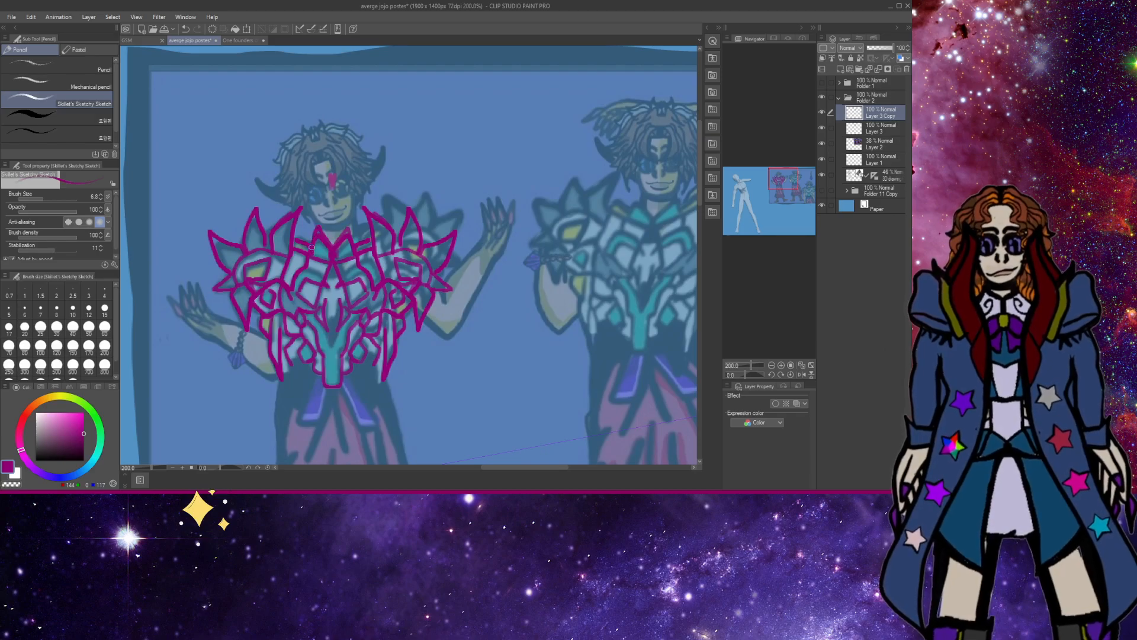
Merge the mirrored armor copy into Layer 3 and make the merged layer visible.
scroll(312, 246, "down", 6)
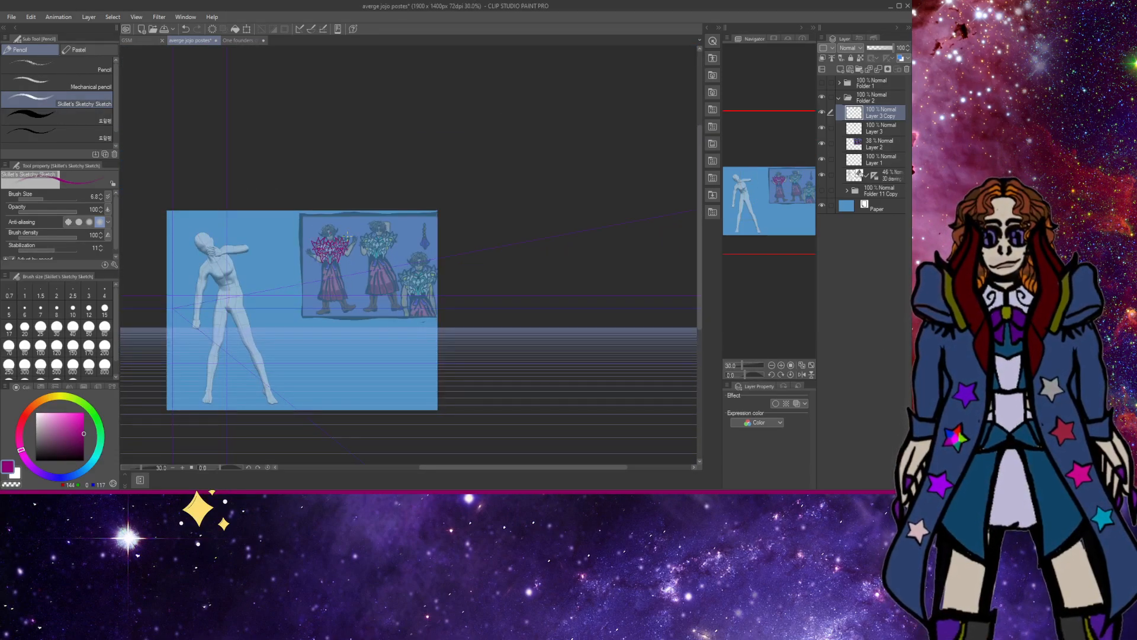
left_click(878, 68)
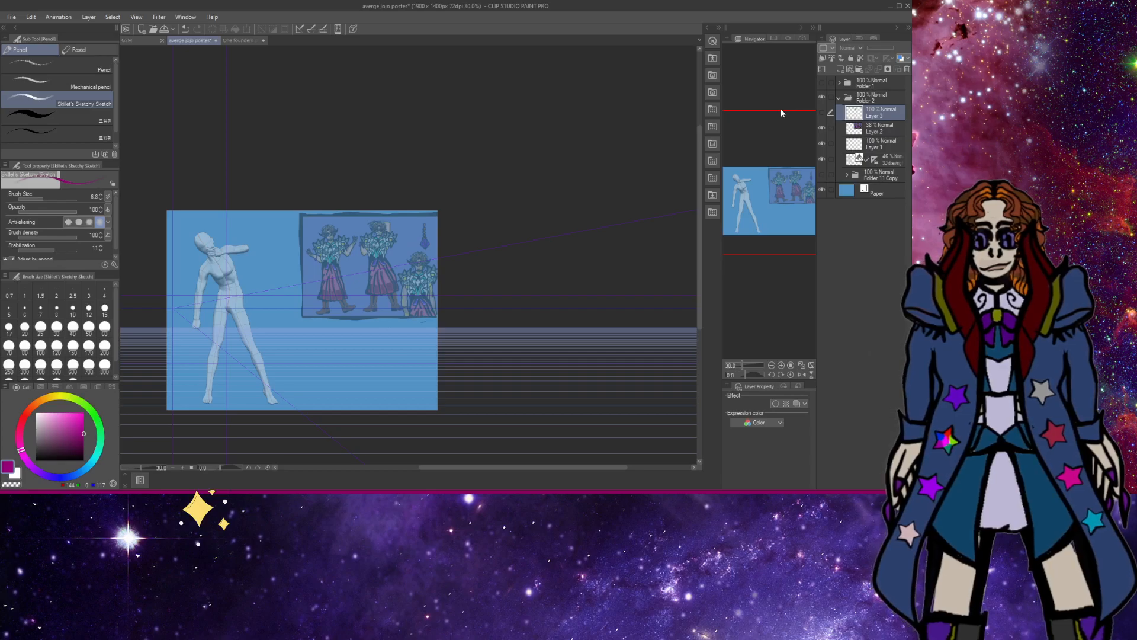
left_click(821, 113)
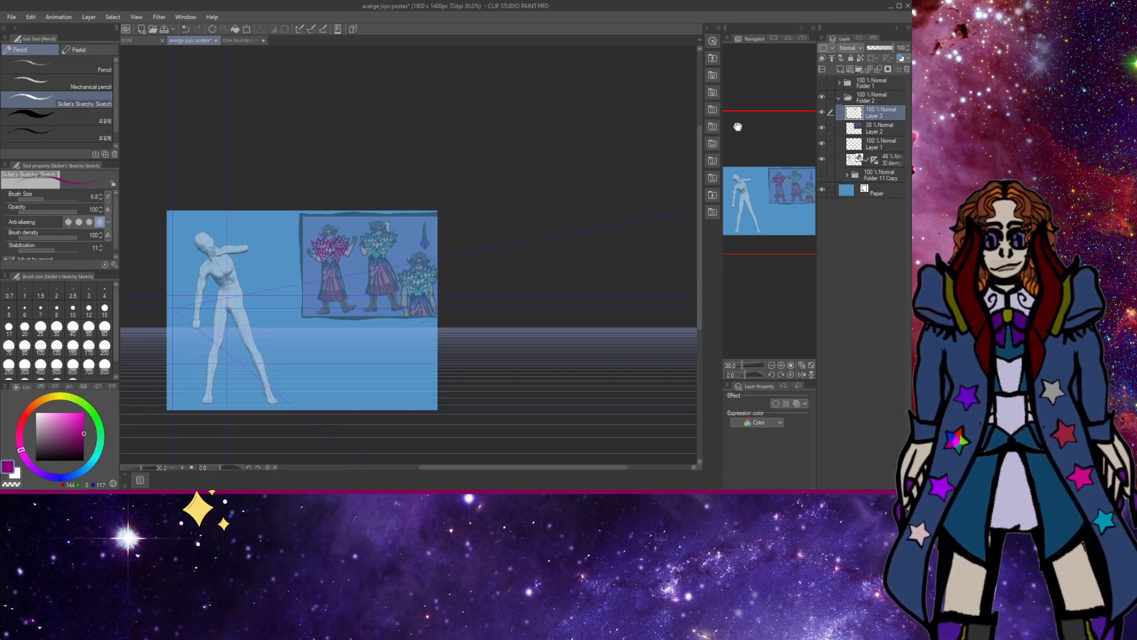
Move the complete armor sketch off the reference picture, enlarge it, and place it over the 3D figure's torso.
key("k")
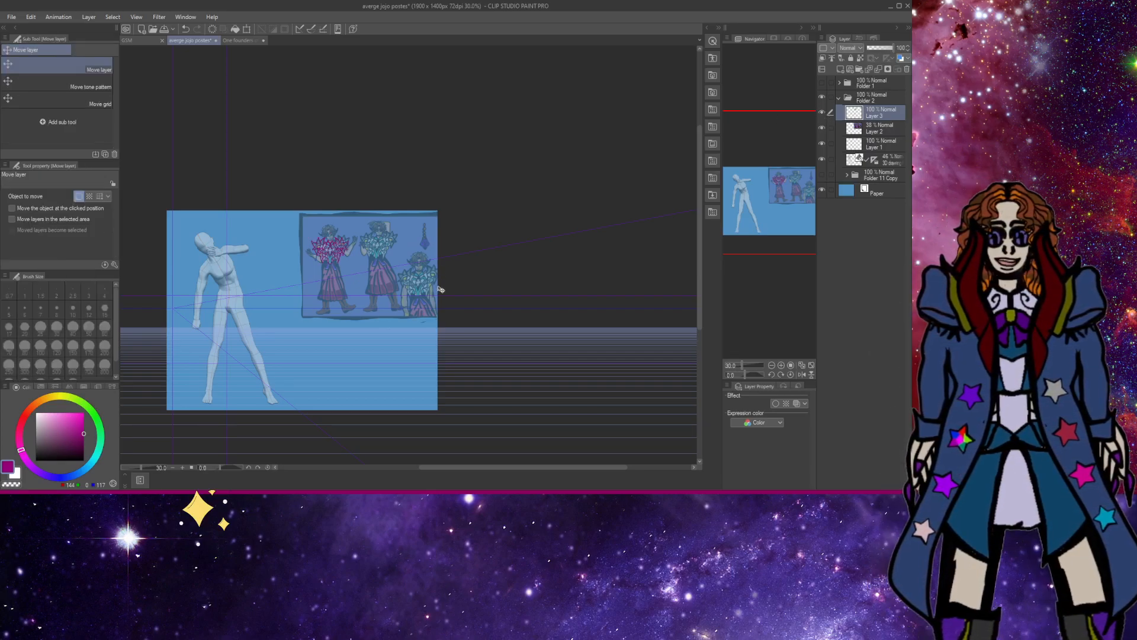
mouse_move(442, 288)
left_mouse_down()
mouse_move(336, 323)
mouse_move(364, 317)
left_mouse_up()
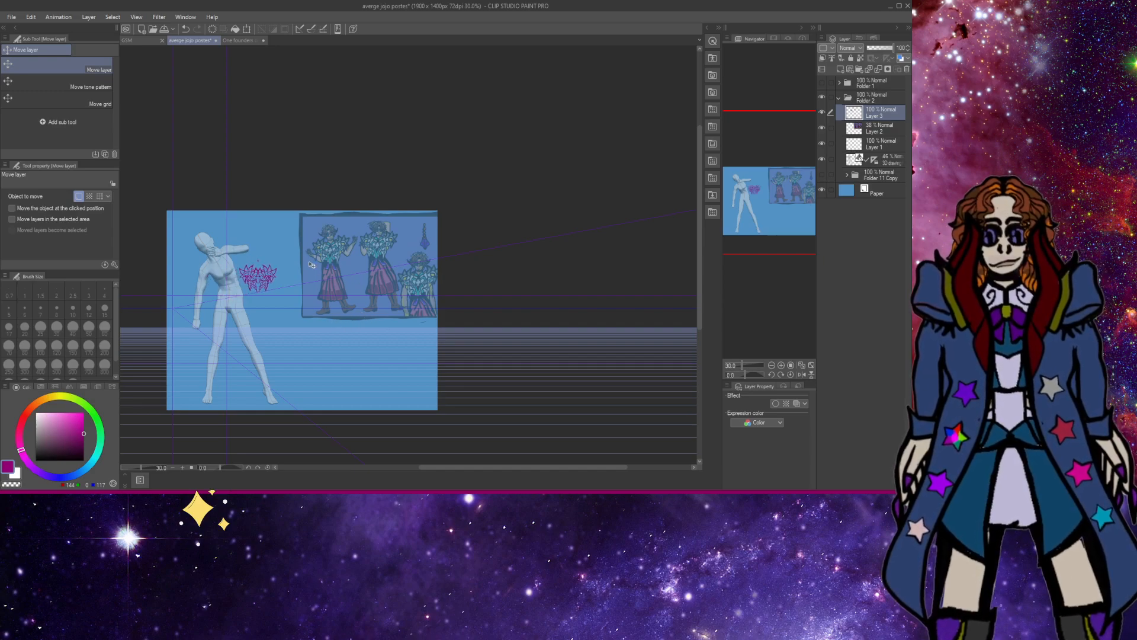
left_click(247, 29)
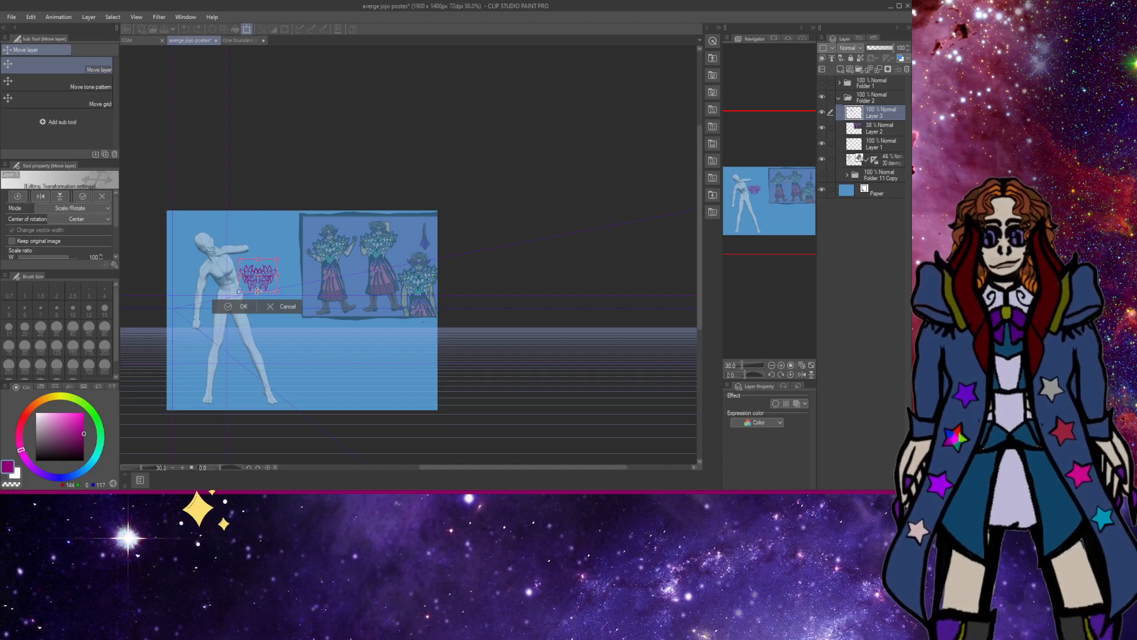
left_click_drag(257, 291, 261, 308)
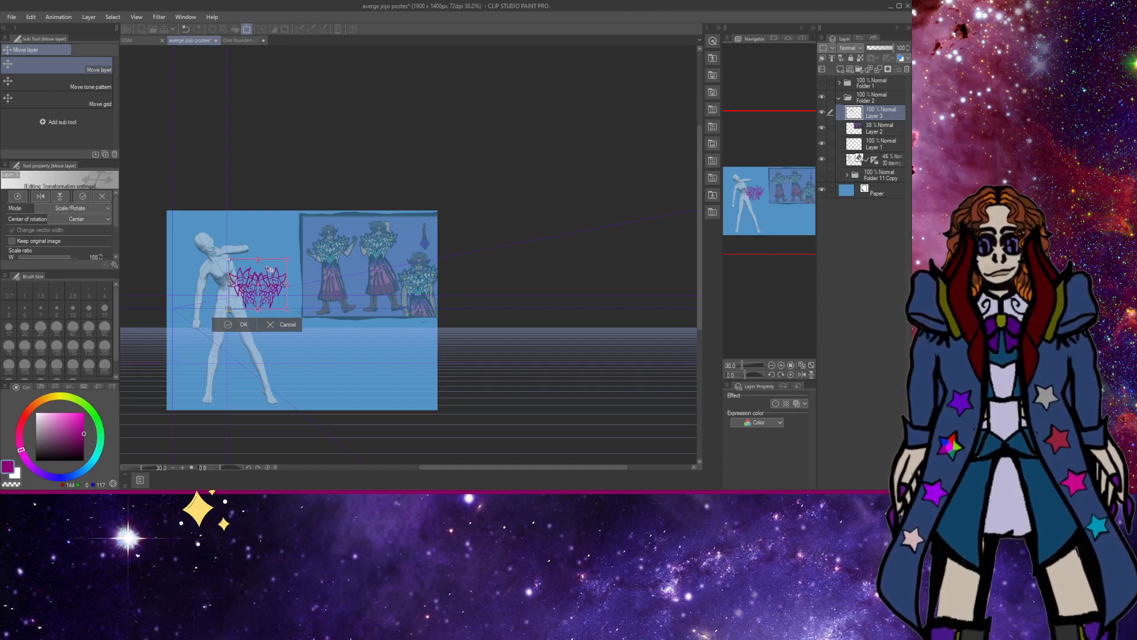
left_click(230, 326)
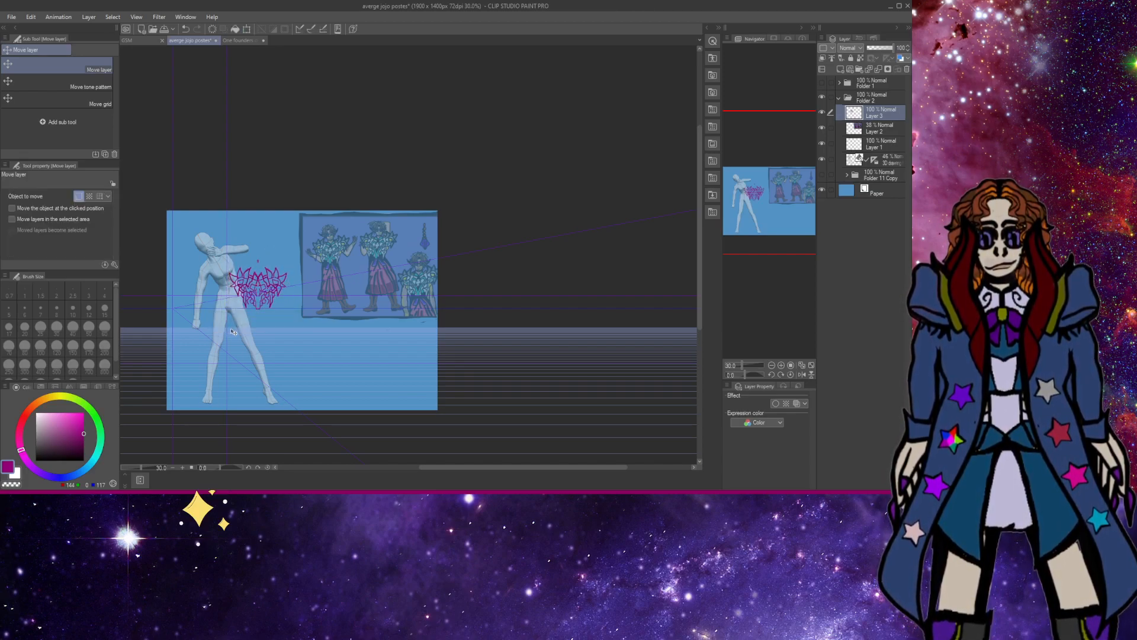
left_click_drag(264, 287, 230, 276)
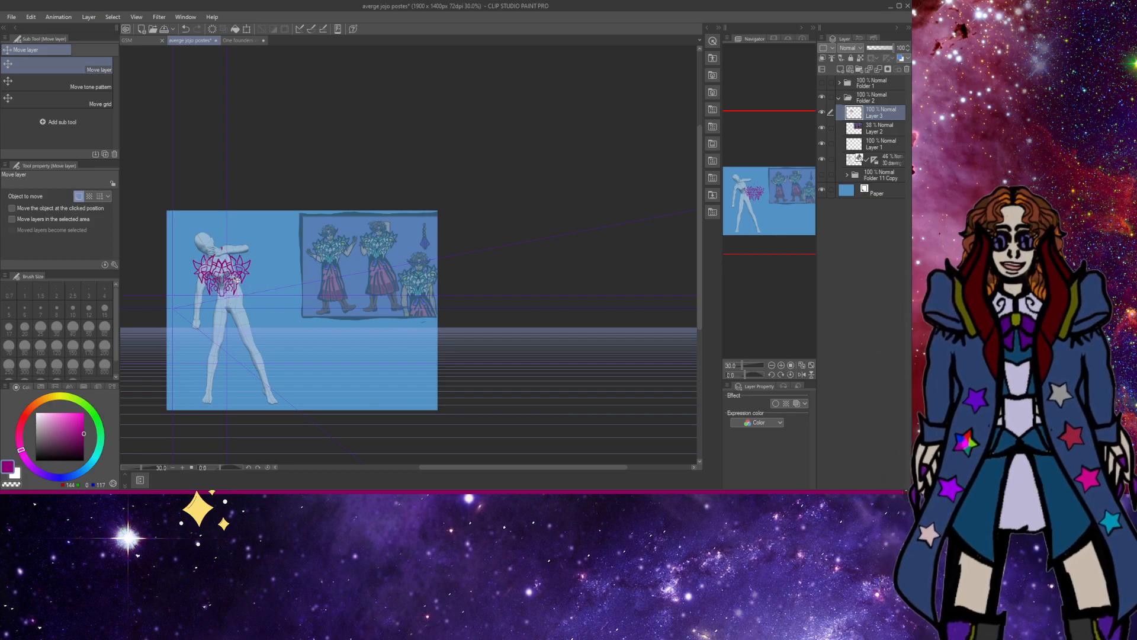
Rotate the armor sketch counterclockwise to follow the tilt of the figure's shoulders and reposition it over the chest.
left_click(246, 29)
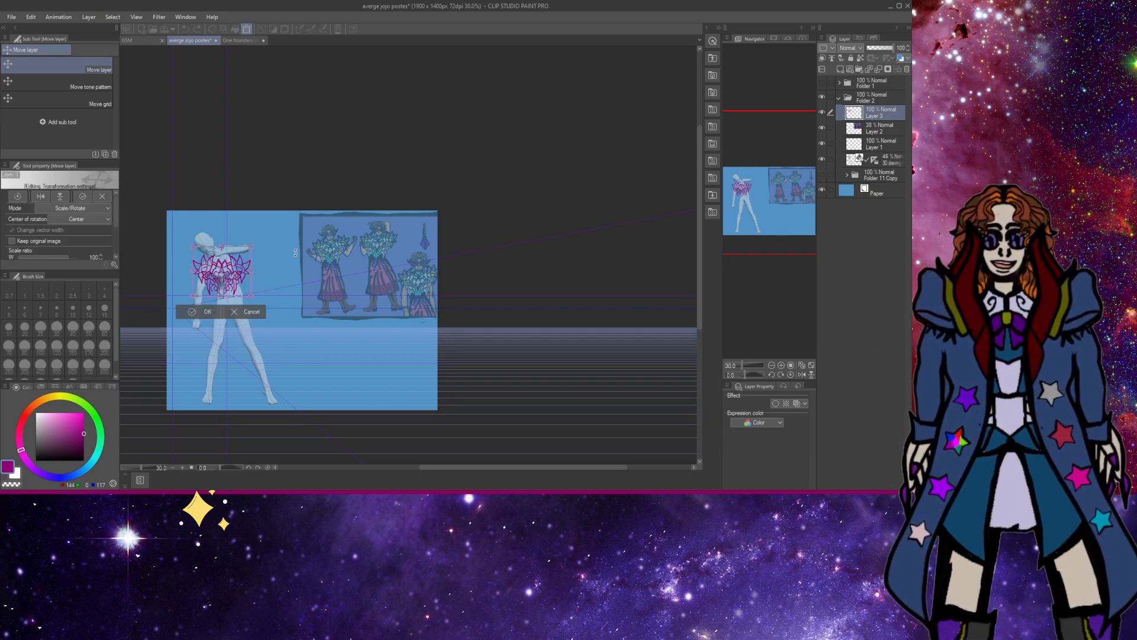
left_click_drag(288, 245, 240, 270)
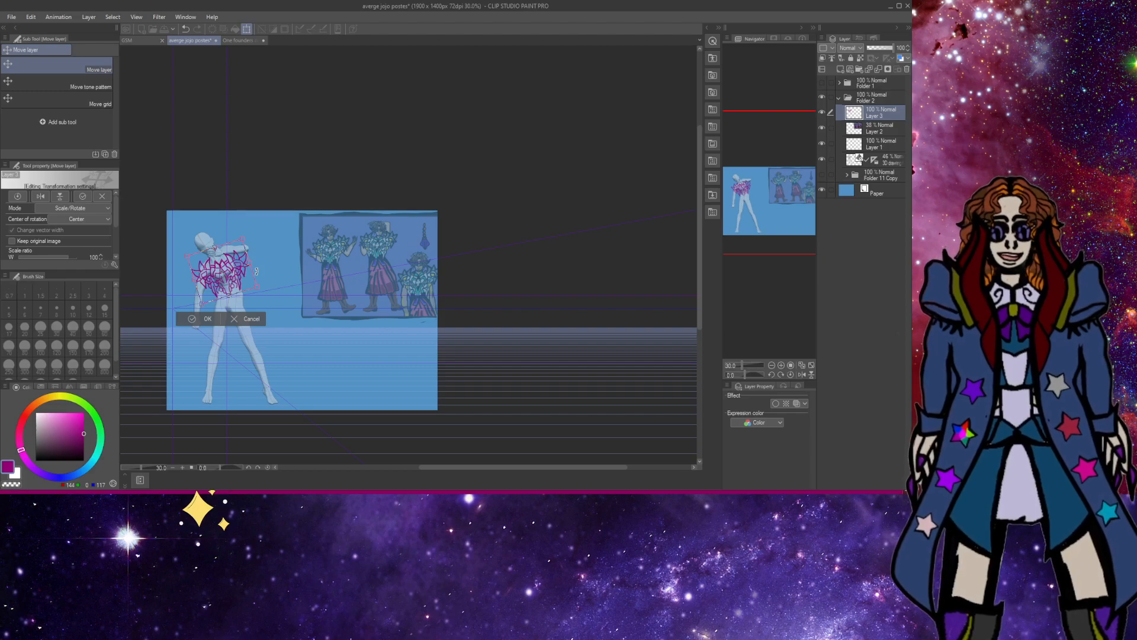
mouse_move(230, 294)
left_mouse_down()
mouse_move(227, 278)
mouse_move(236, 285)
left_mouse_up()
left_click(190, 322)
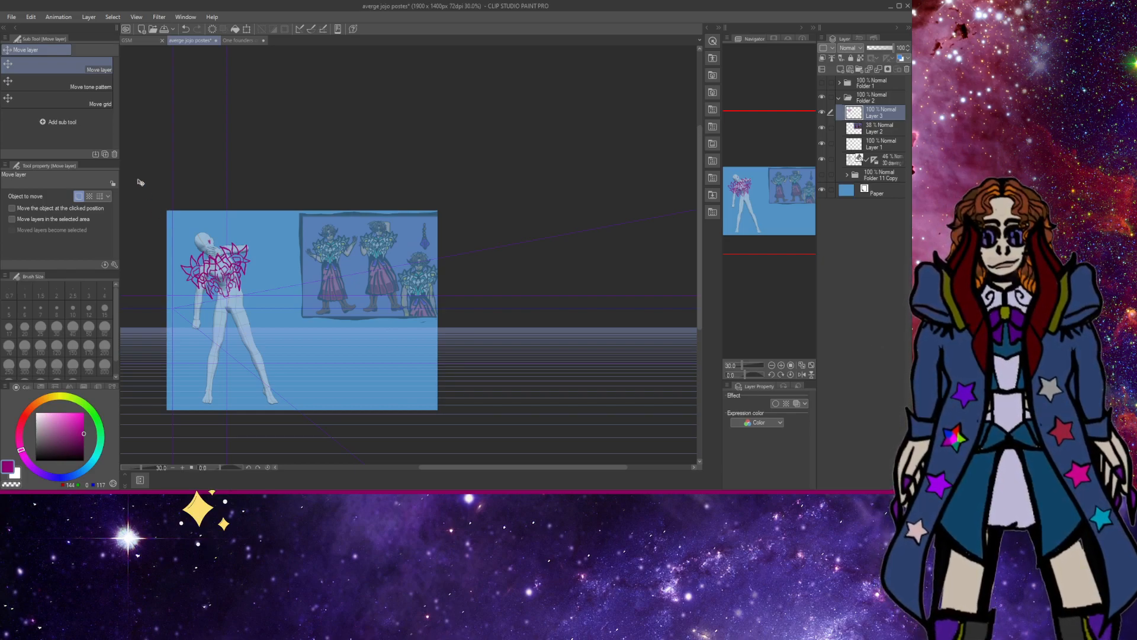
Nudge the armor sketch slightly downward to fit the figure's torso more closely.
key("ctrl+space")
left_click(202, 285)
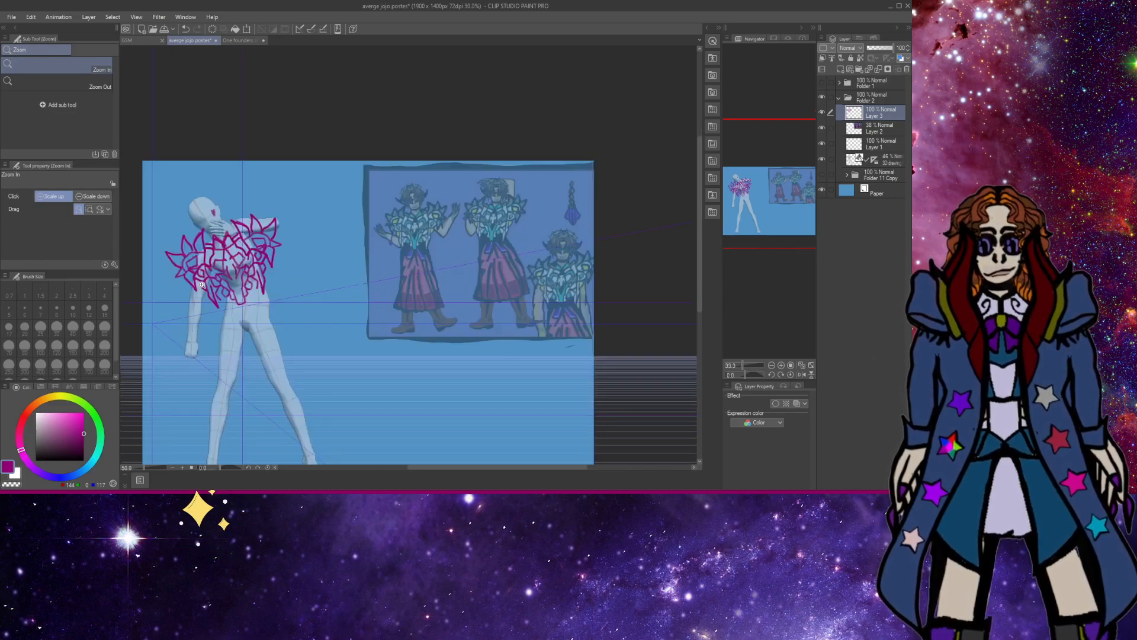
left_click(202, 285)
left_click(202, 280)
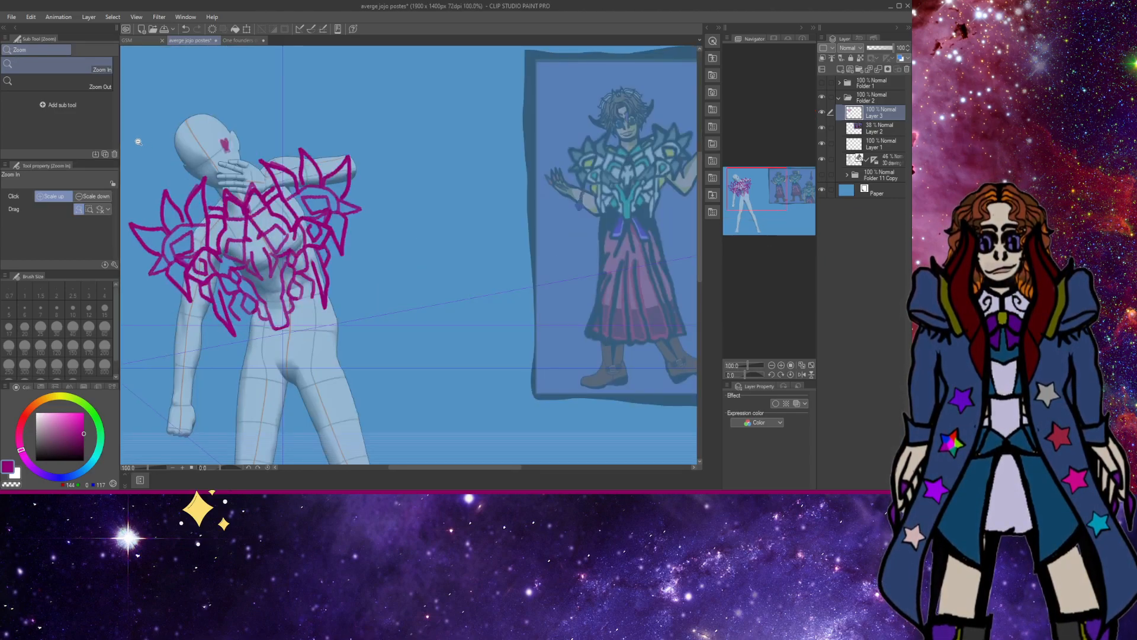
mouse_move(306, 221)
left_mouse_down()
mouse_move(301, 234)
mouse_move(314, 242)
left_mouse_up()
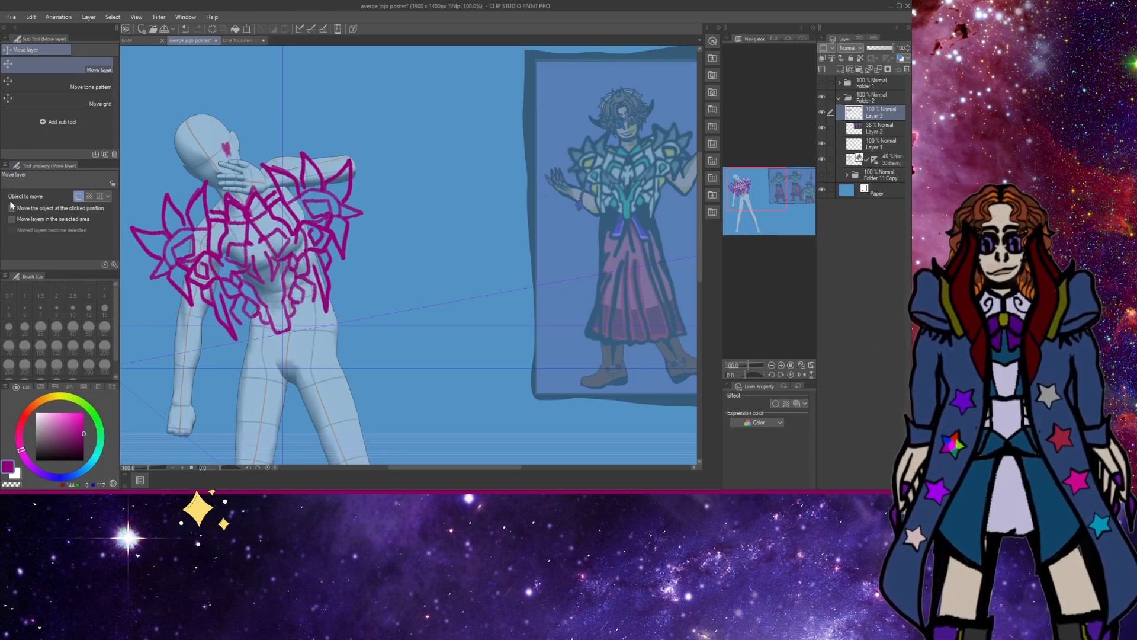
Find the 3D drawing figure's layer by toggling its visibility, and activate the figure for editing with the Object tool.
key("e")
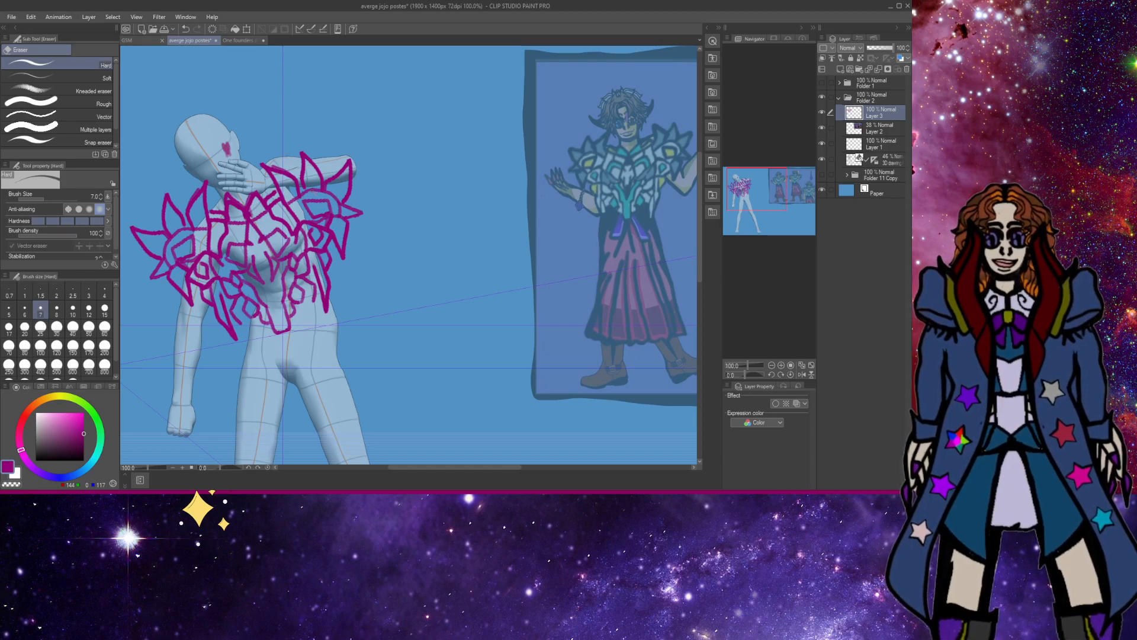
scroll(253, 136, "down", 5)
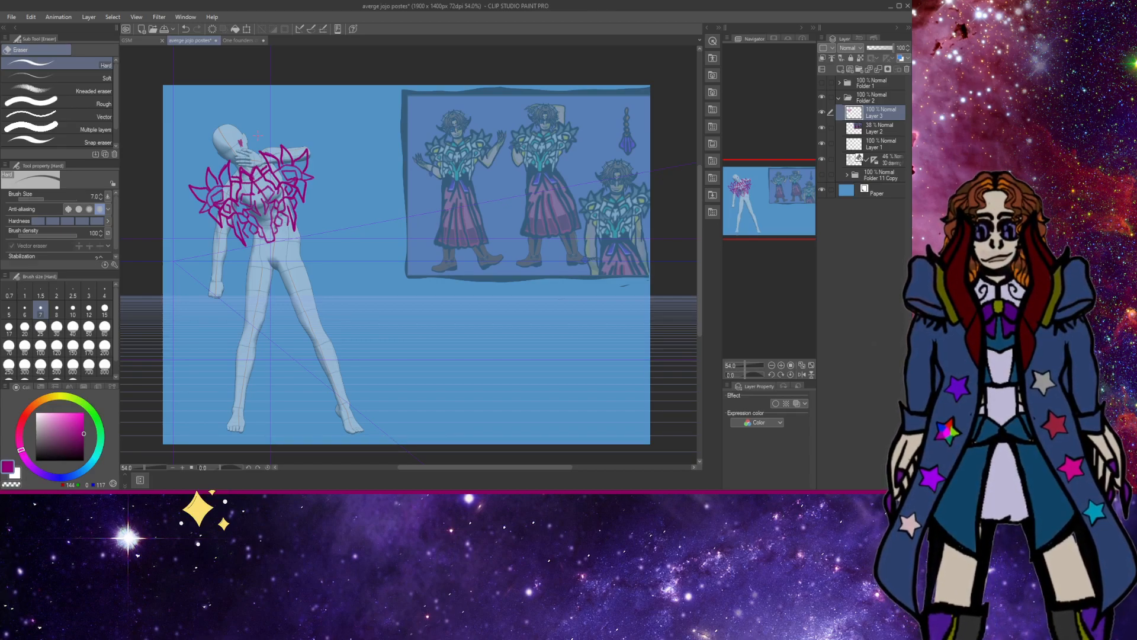
left_click(857, 144)
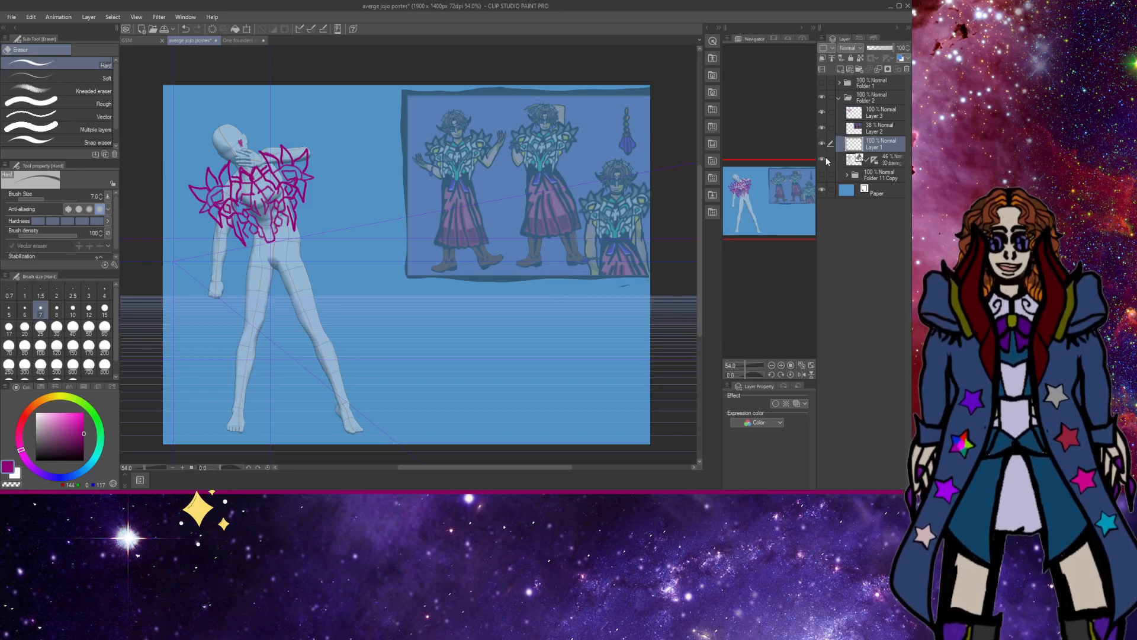
left_click(822, 160)
left_click(822, 159)
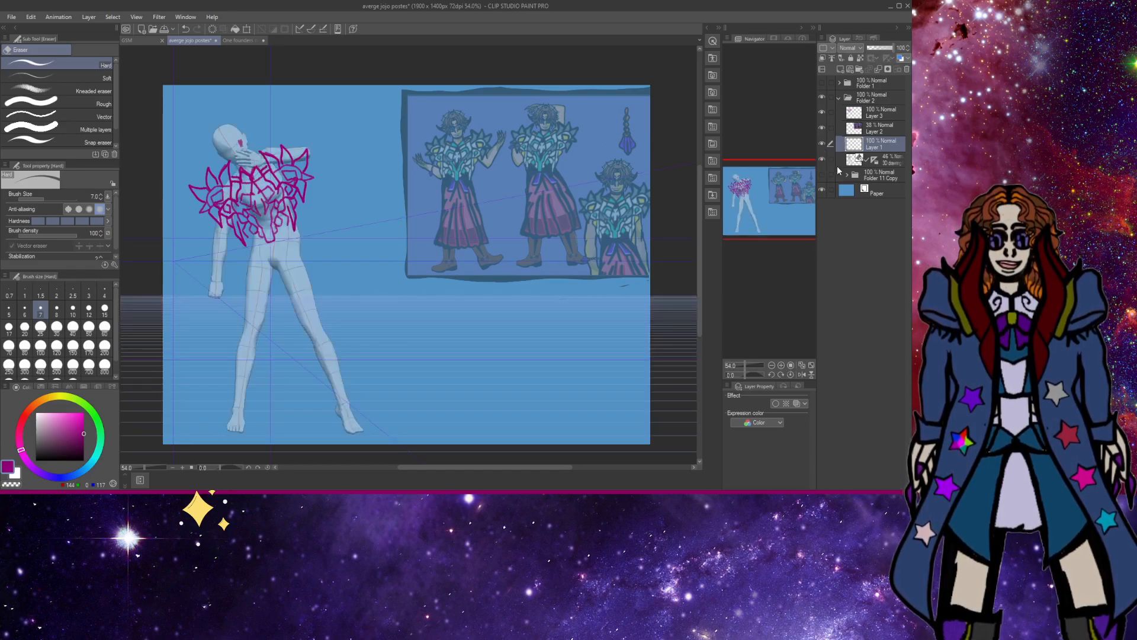
left_click(860, 164)
left_click(821, 158)
left_click(822, 158)
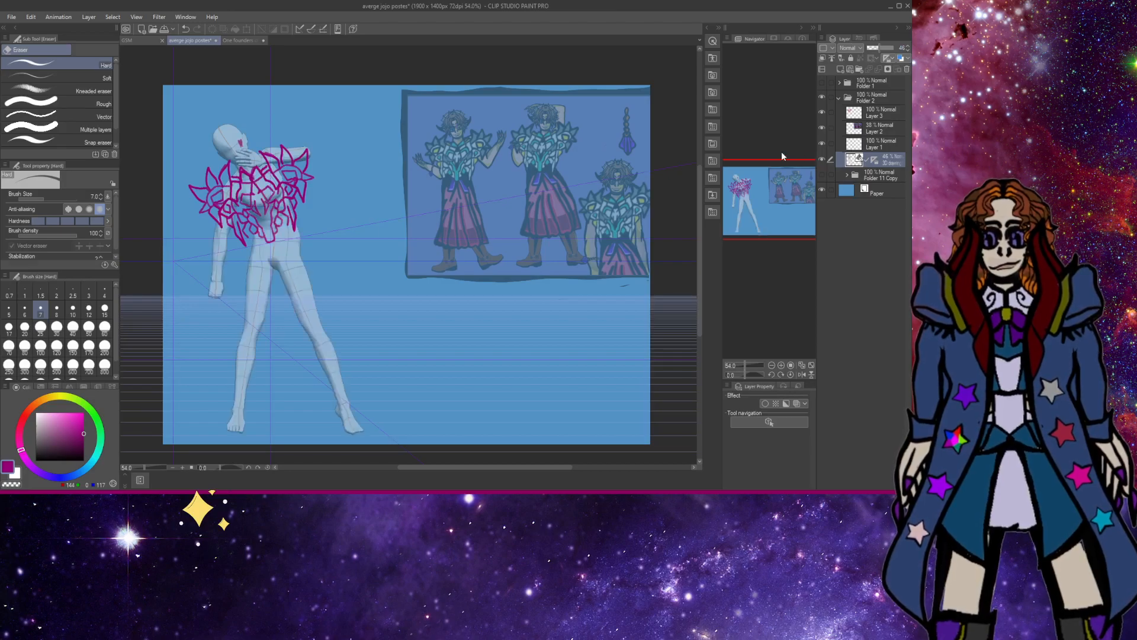
key("o")
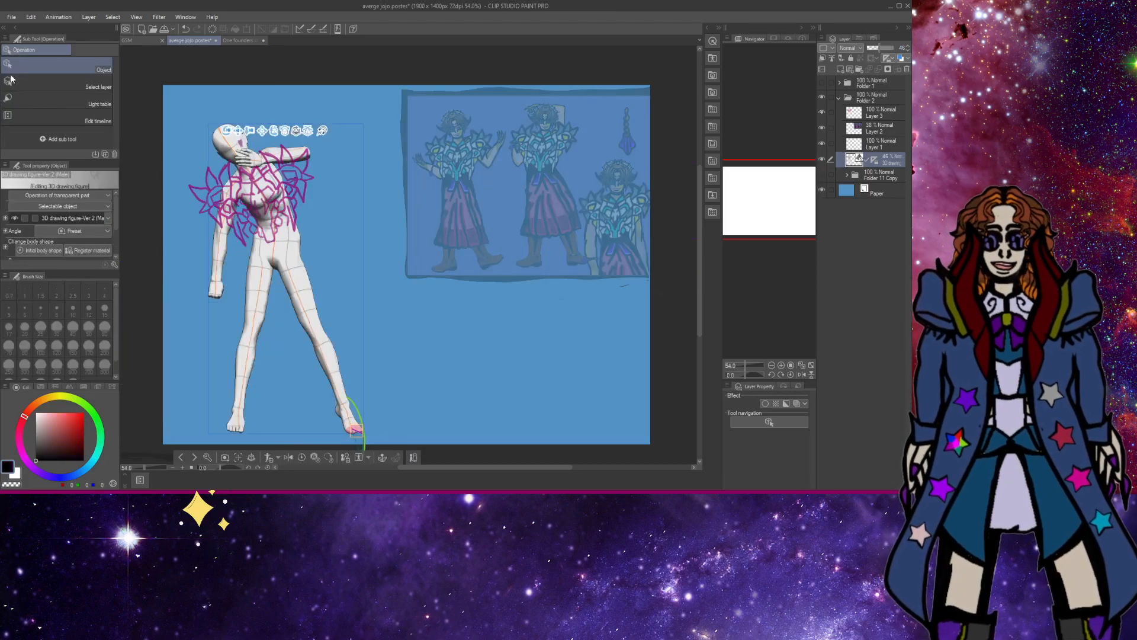
Pose the 3D drawing figure with its bent arm raised above the head and adjust the tilt of its head.
left_click_drag(300, 152, 321, 107)
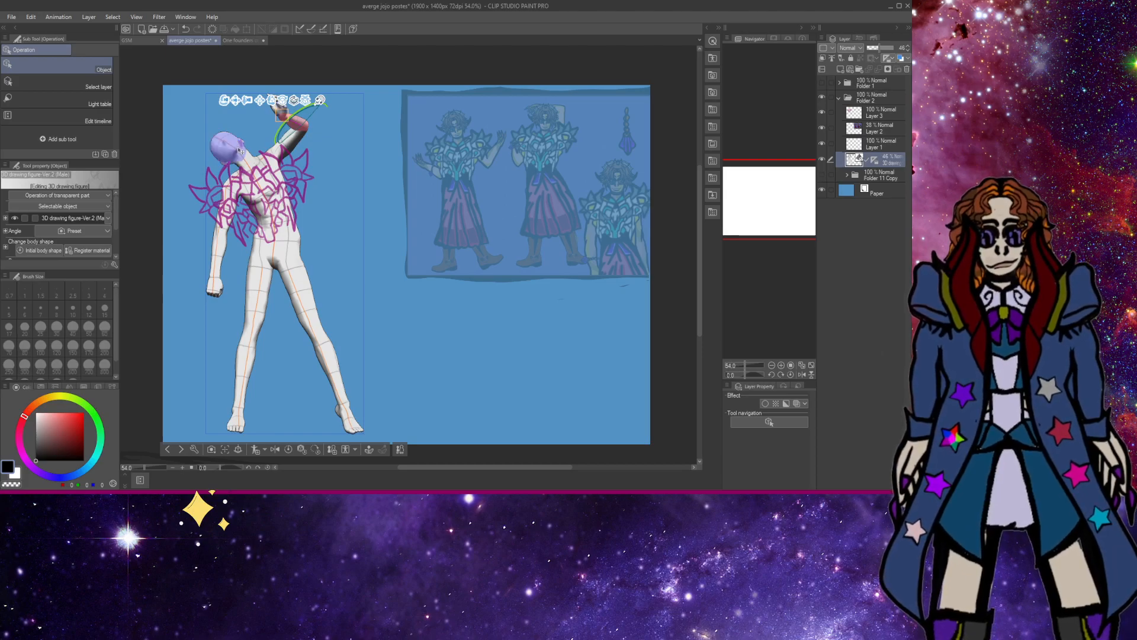
mouse_move(235, 143)
left_mouse_down()
mouse_move(249, 152)
mouse_move(237, 147)
left_mouse_up()
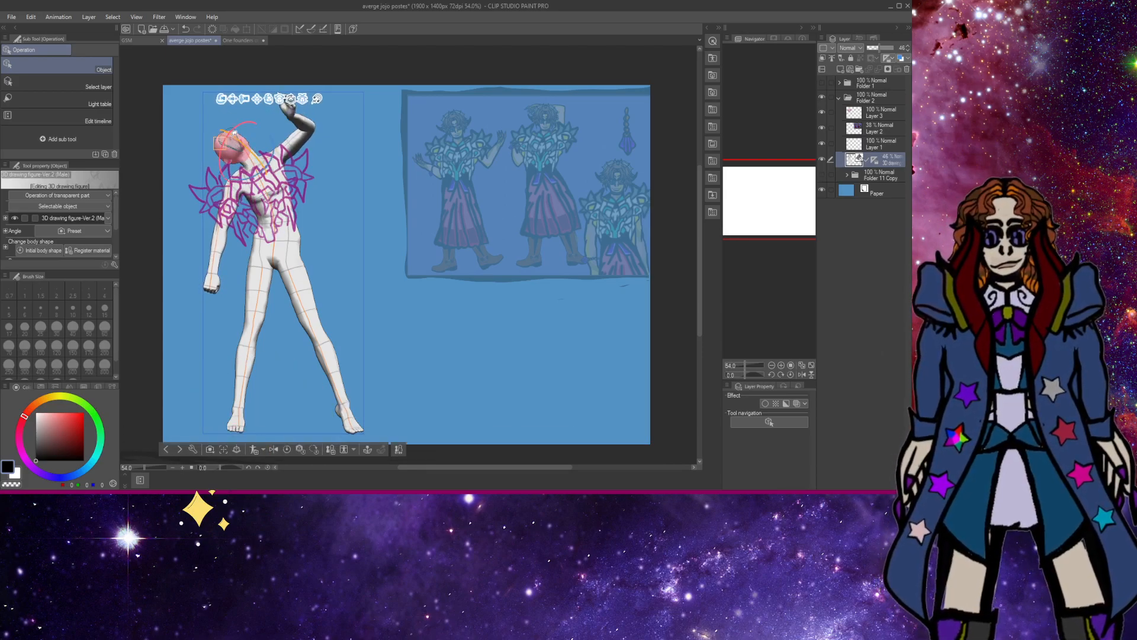
left_click_drag(235, 133, 256, 179)
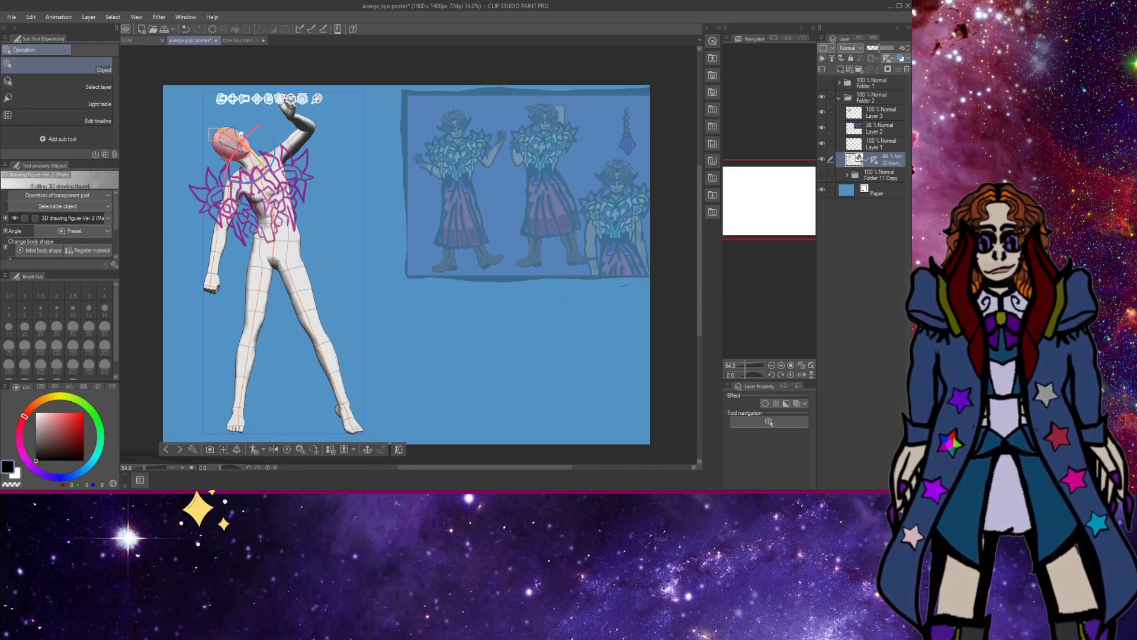
mouse_move(253, 130)
left_mouse_down()
mouse_move(243, 149)
mouse_move(239, 132)
left_mouse_up()
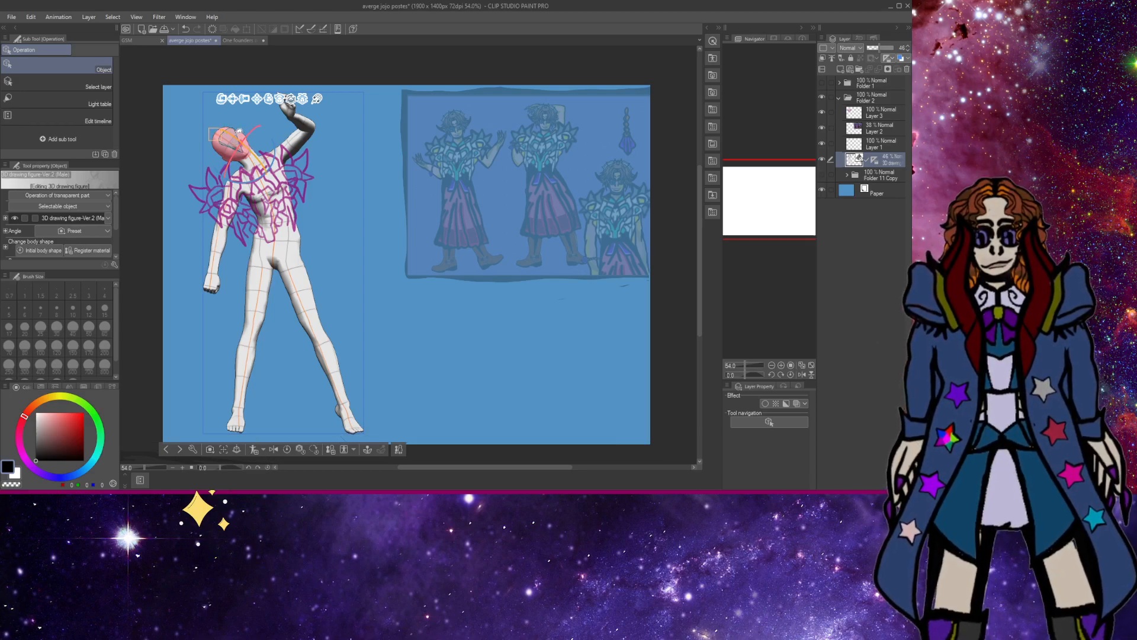
left_click_drag(239, 132, 244, 149)
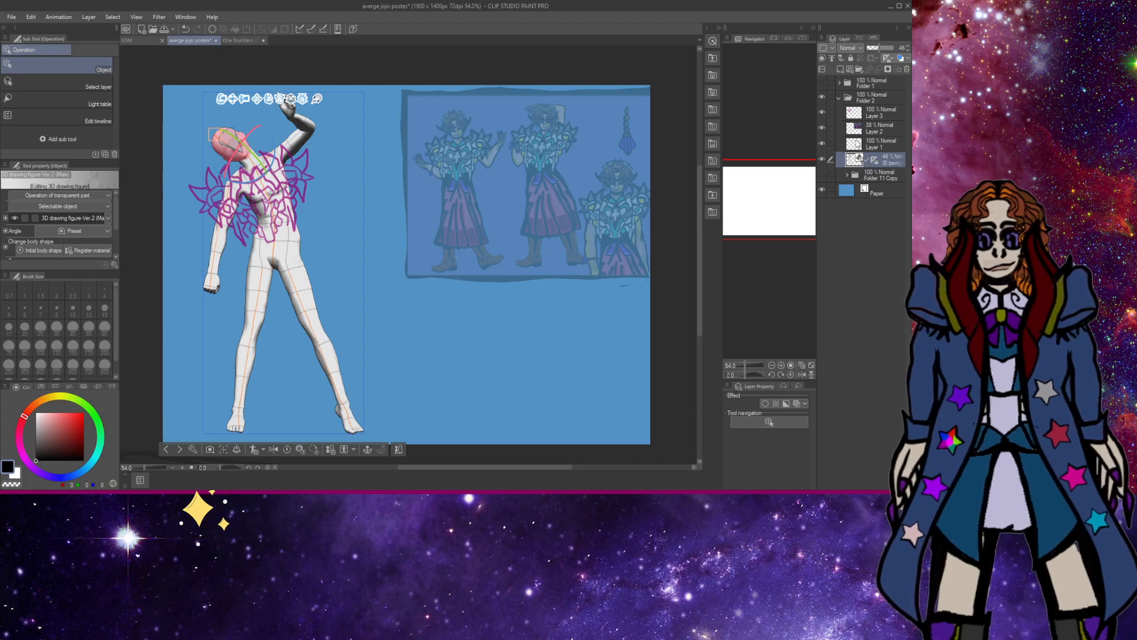
Erase the stray magenta mark over the figure's face on Layer 3 with the Hard eraser.
left_click(853, 144)
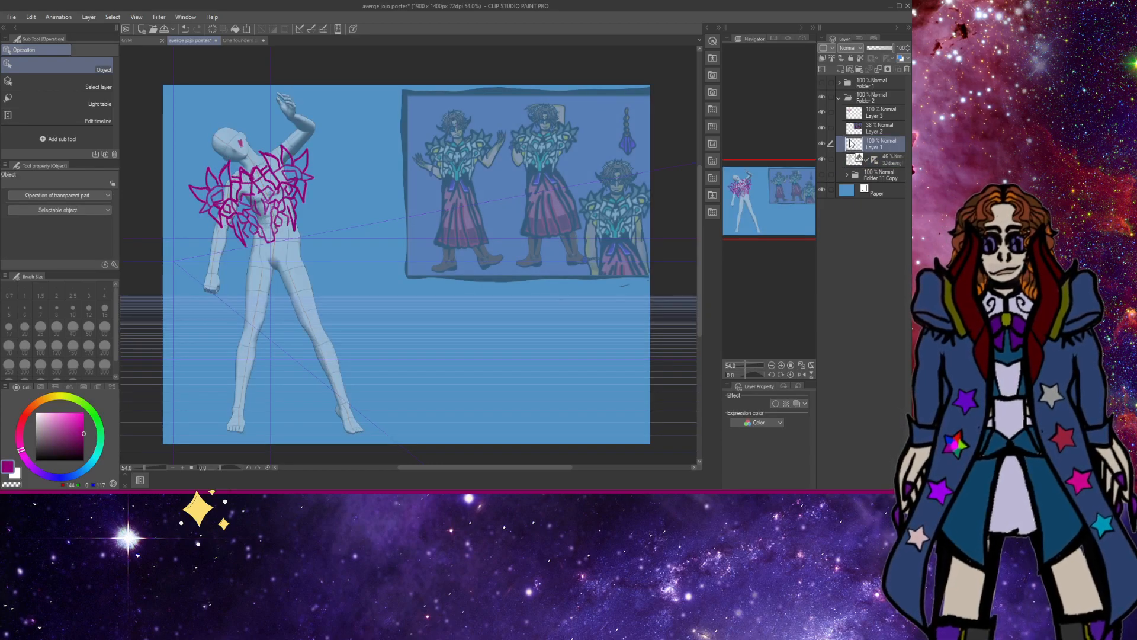
key("e")
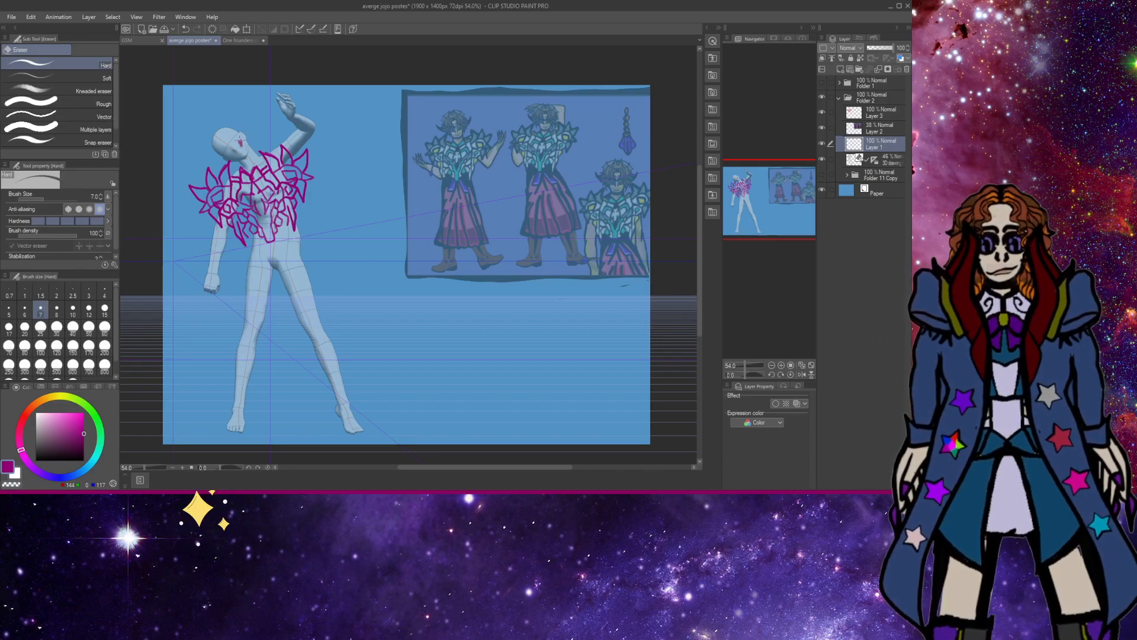
left_click(109, 87)
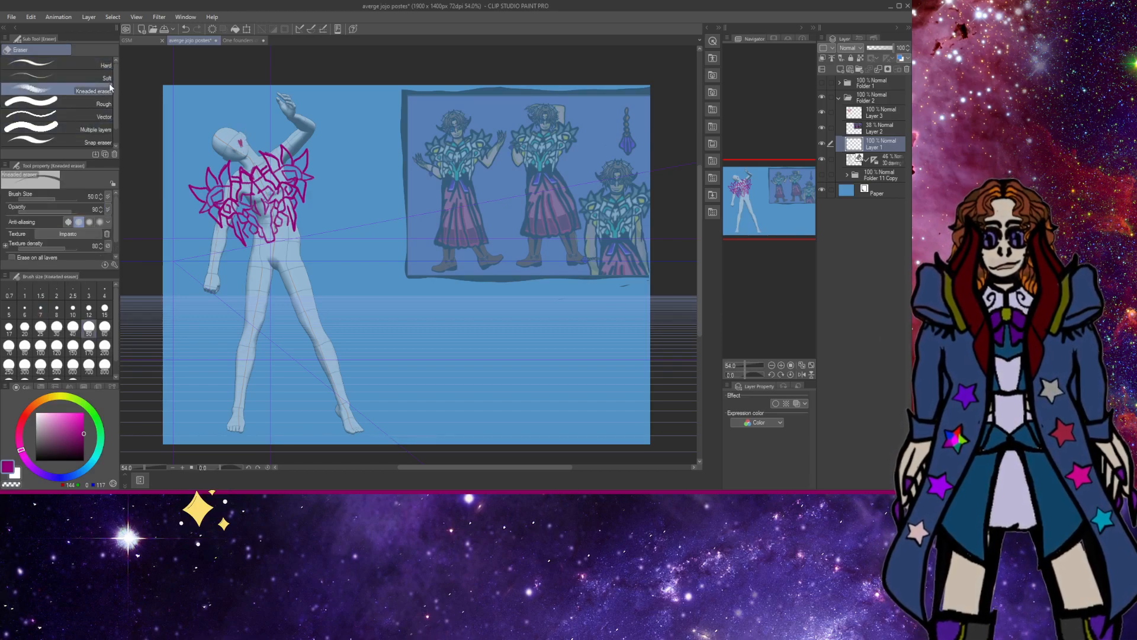
left_click(109, 81)
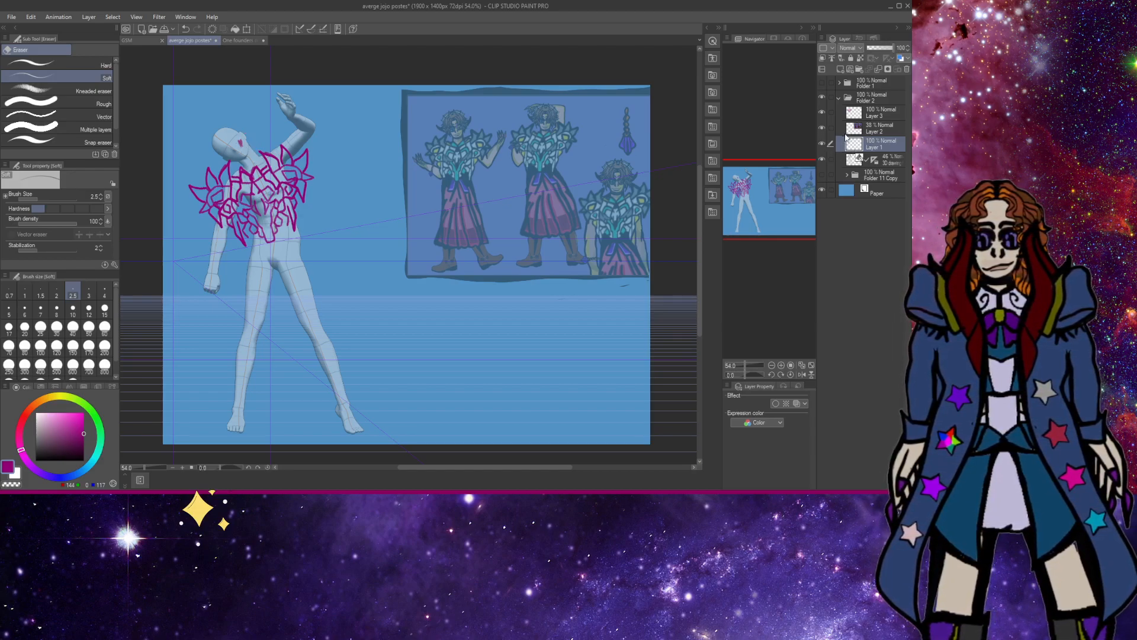
left_click(837, 111)
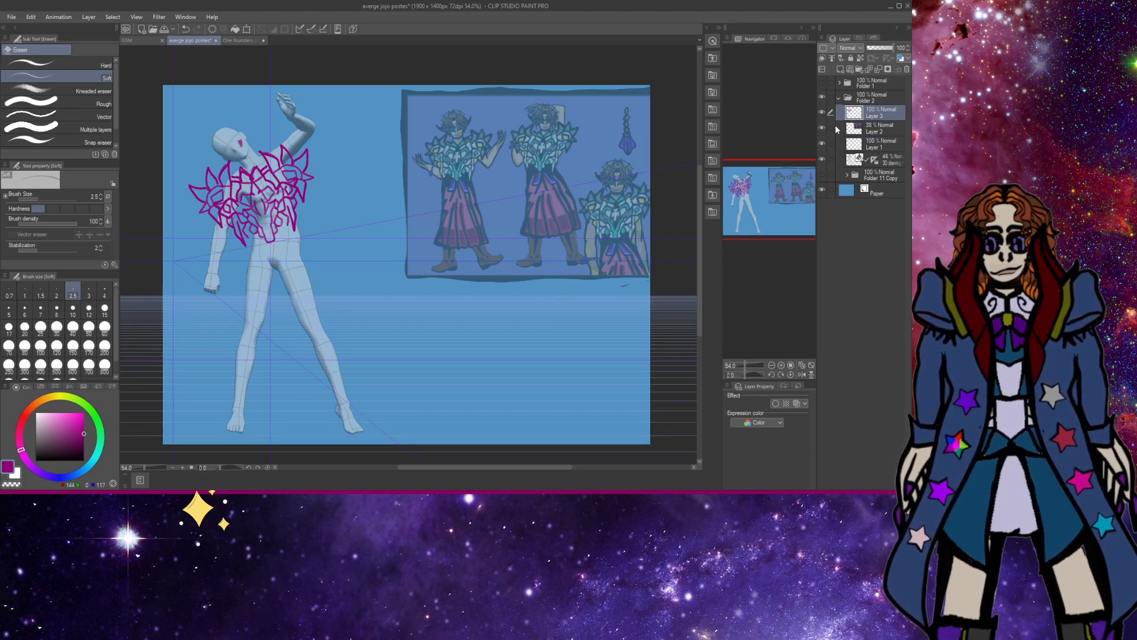
left_click(822, 127)
left_click(822, 127)
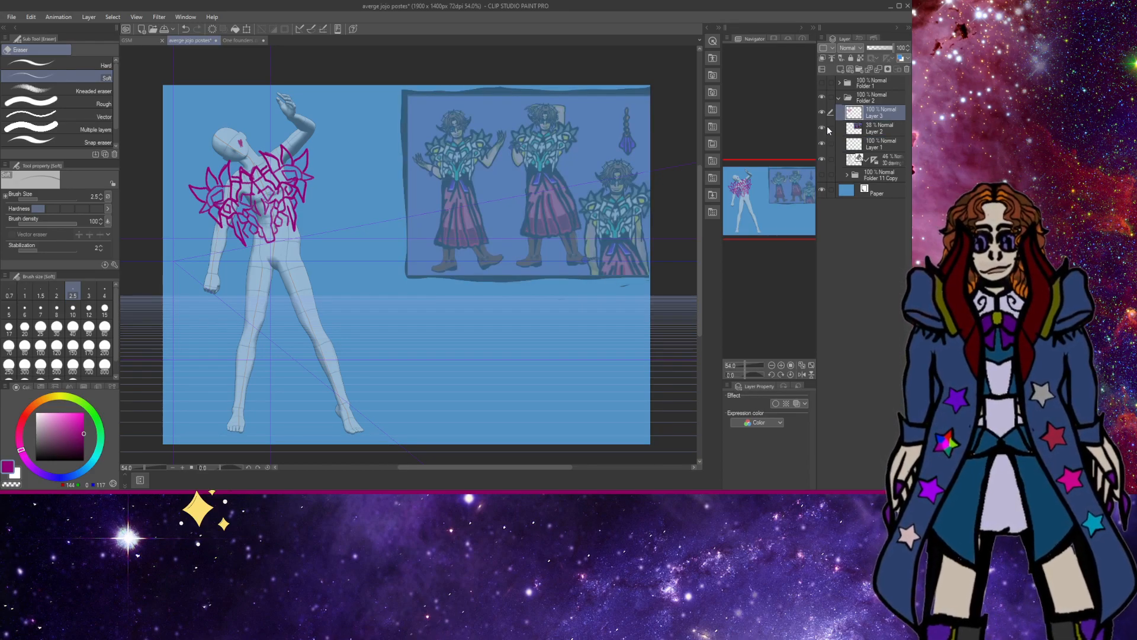
left_click(821, 113)
left_click(820, 113)
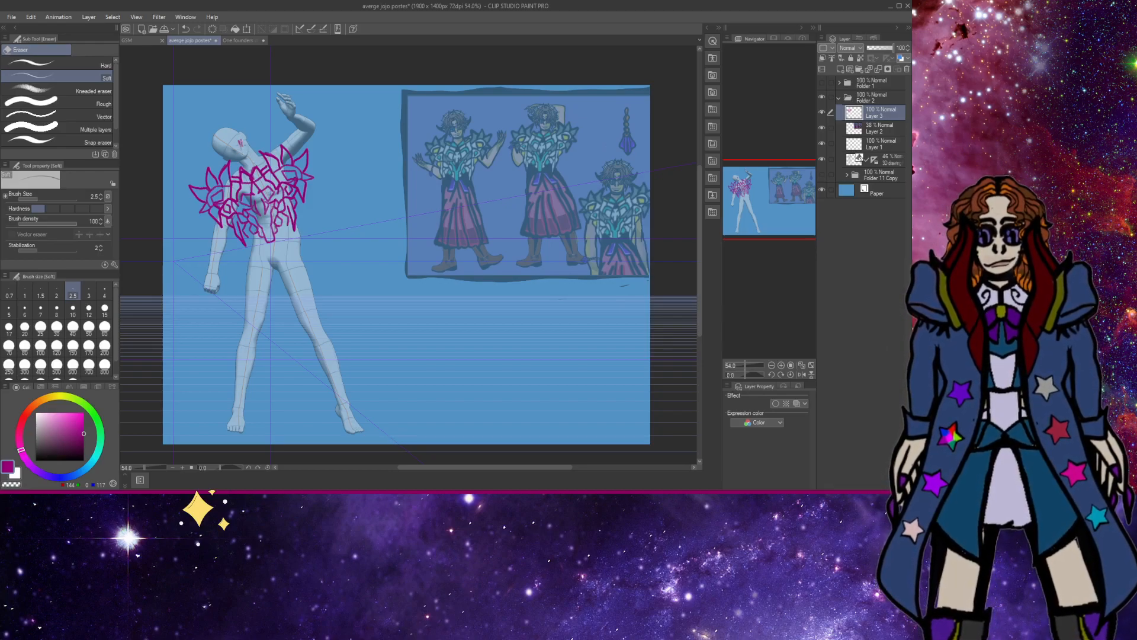
left_click(106, 65)
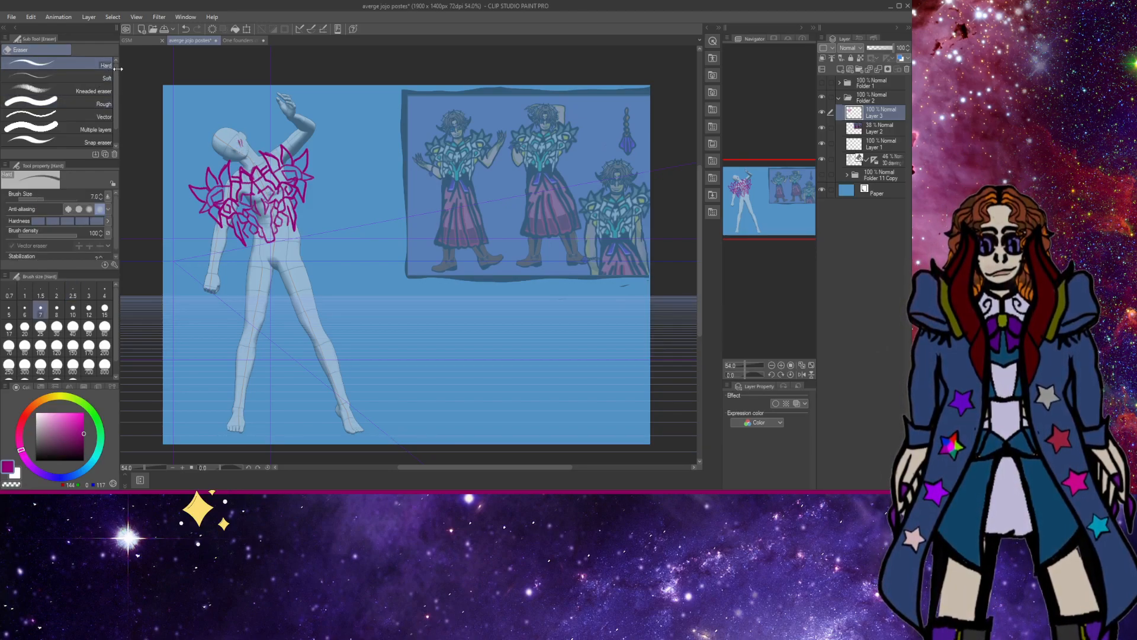
left_click_drag(243, 150, 239, 142)
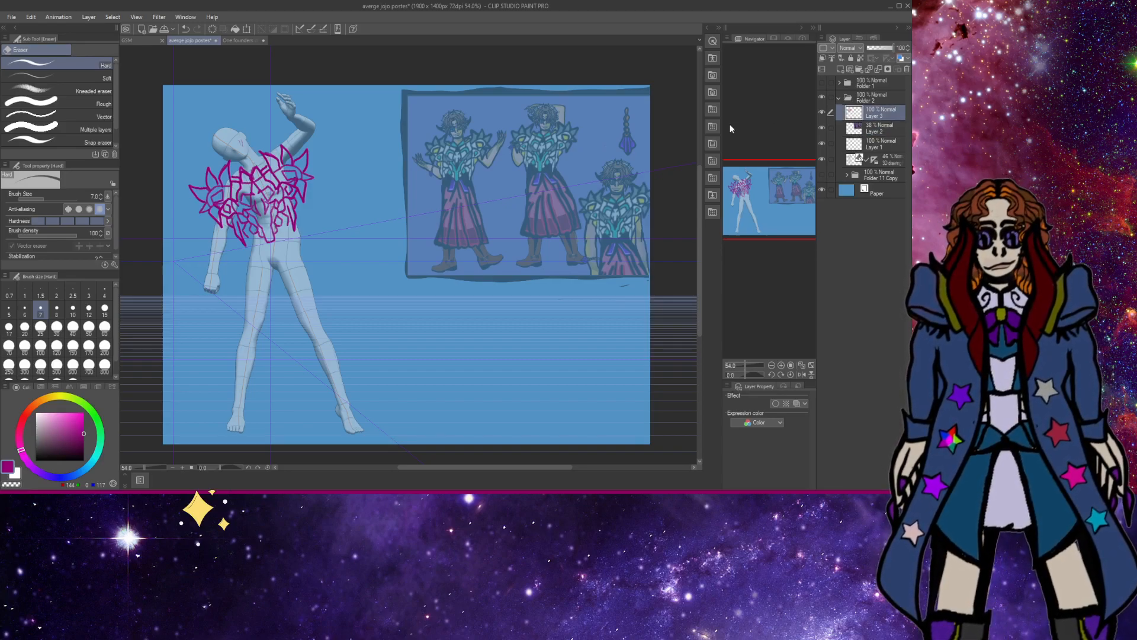
Rotate the armor sketch slightly further counterclockwise and shift it to line up with the figure's chest and raised shoulder.
key("k")
left_click_drag(324, 188, 325, 185)
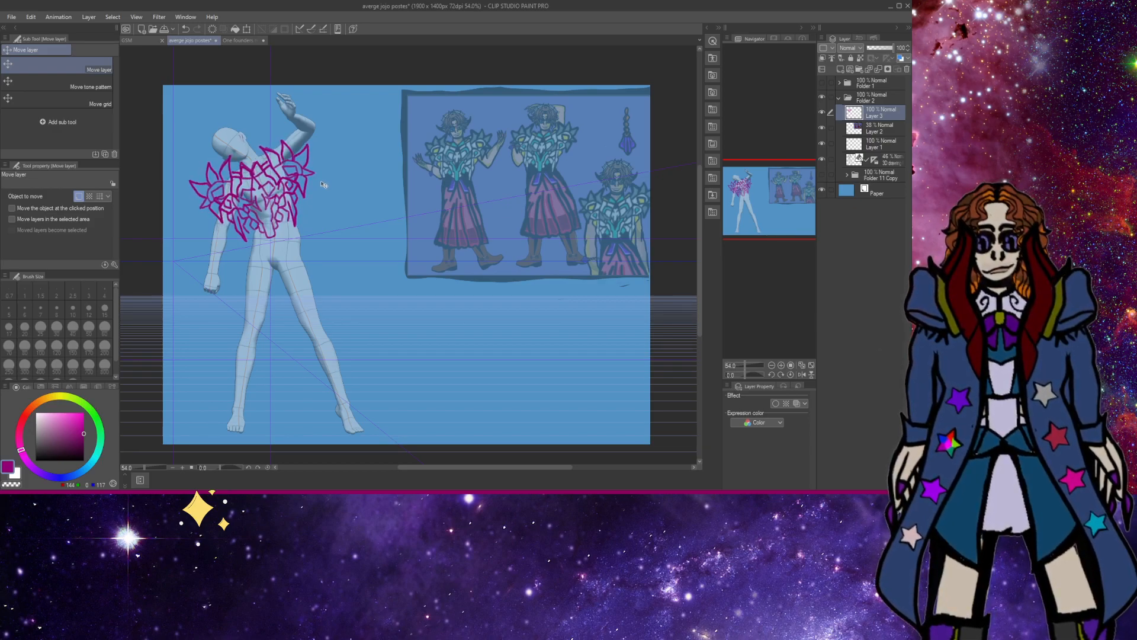
left_click(247, 28)
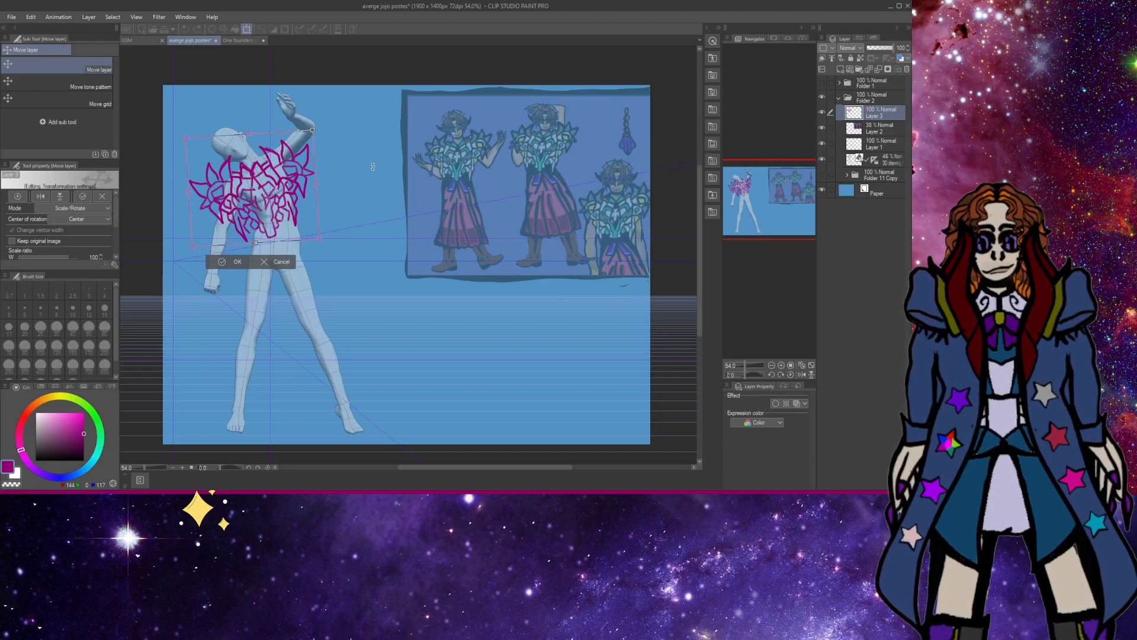
left_click_drag(364, 126, 351, 109)
left_click_drag(300, 190, 301, 189)
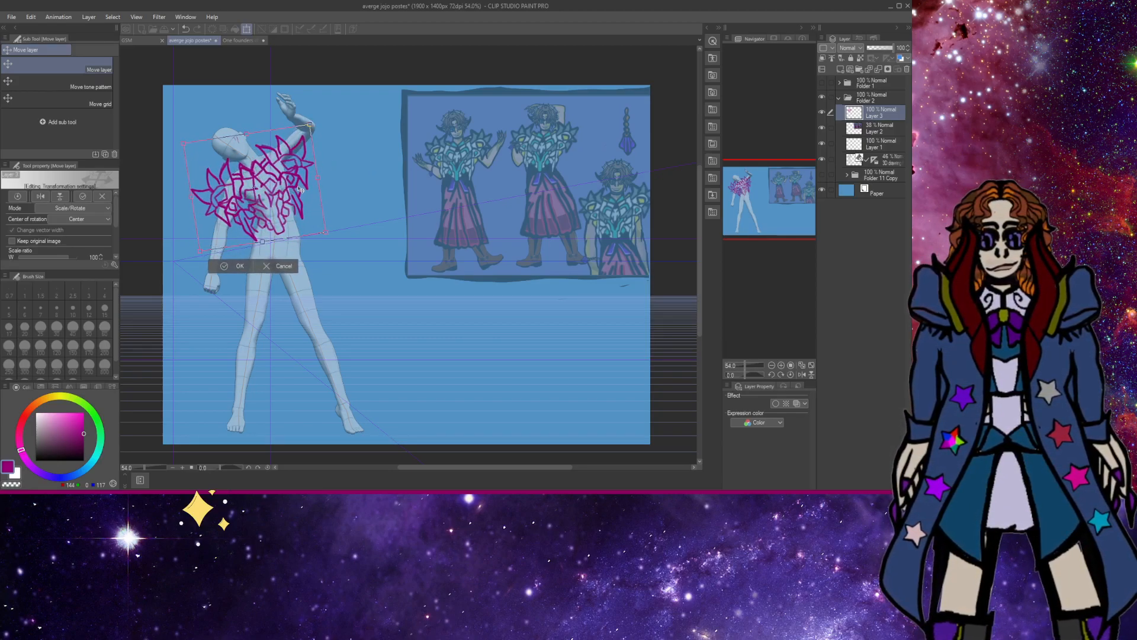
left_click(232, 266)
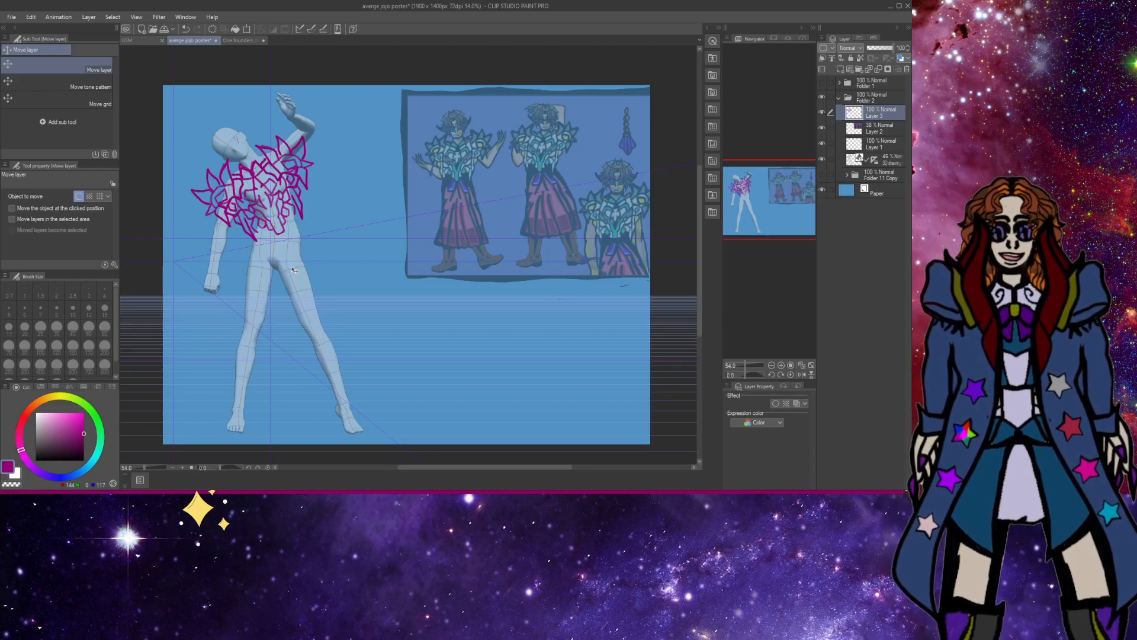
left_click_drag(316, 237, 318, 240)
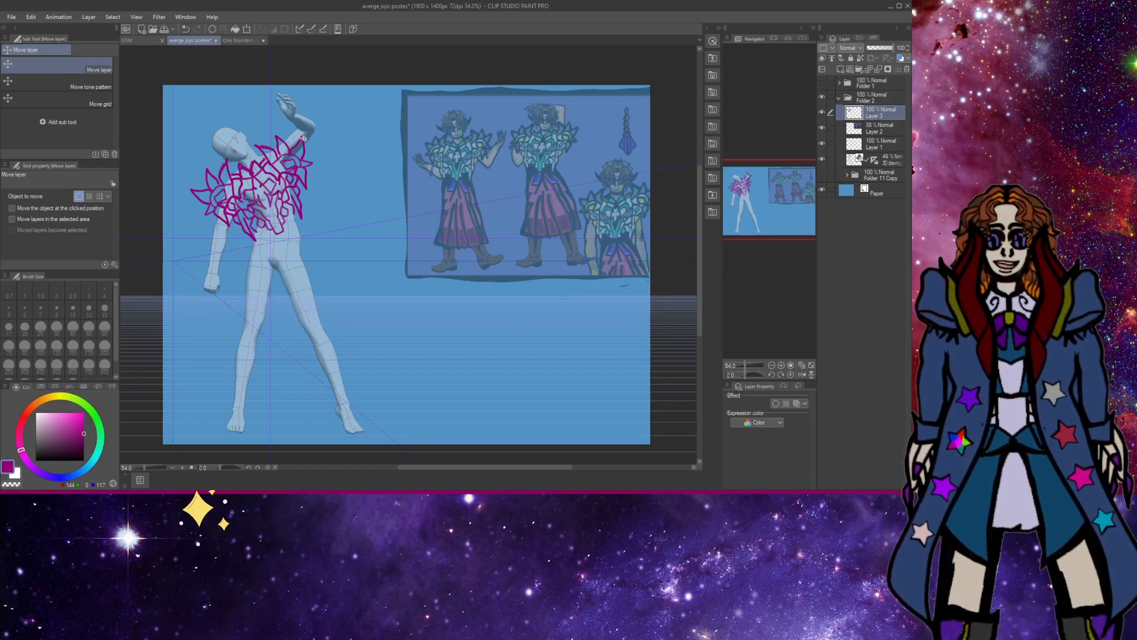
left_click_drag(307, 136, 308, 133)
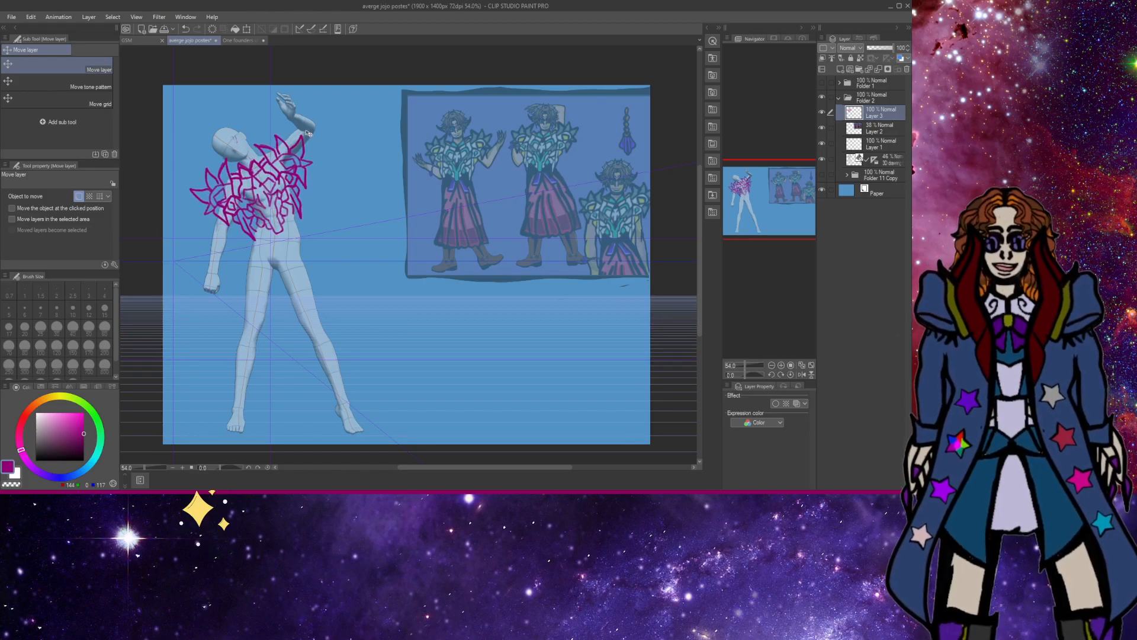
Redraw the armor's collar spikes below the neck as sharper points with the Skillet's Sketchy Sketch pencil and save the file.
key("/")
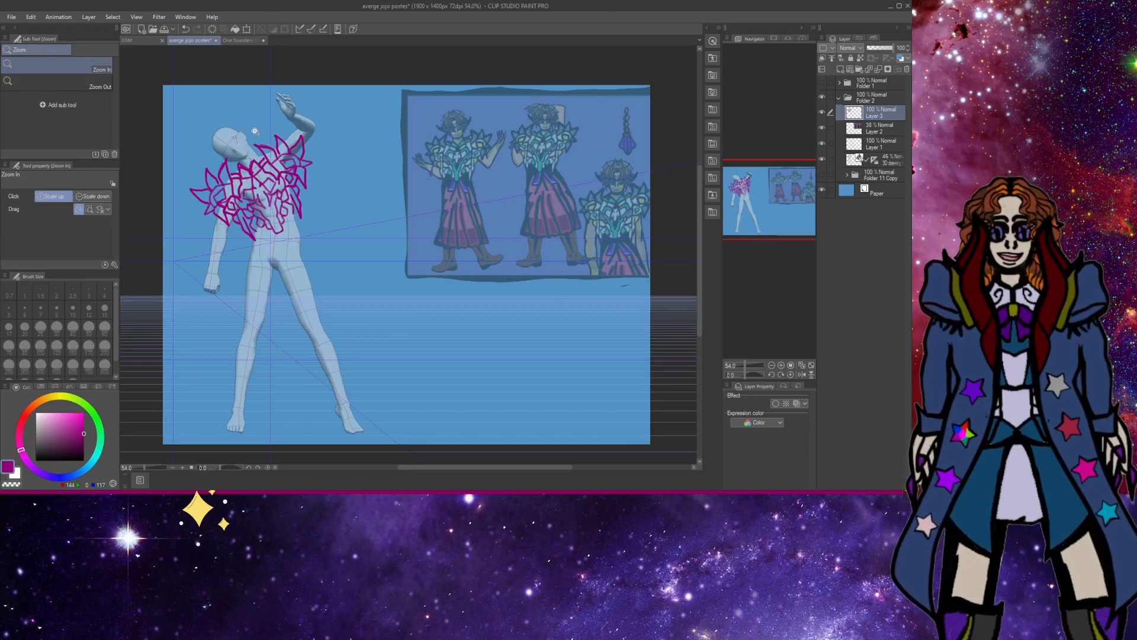
scroll(237, 142, "up", 5)
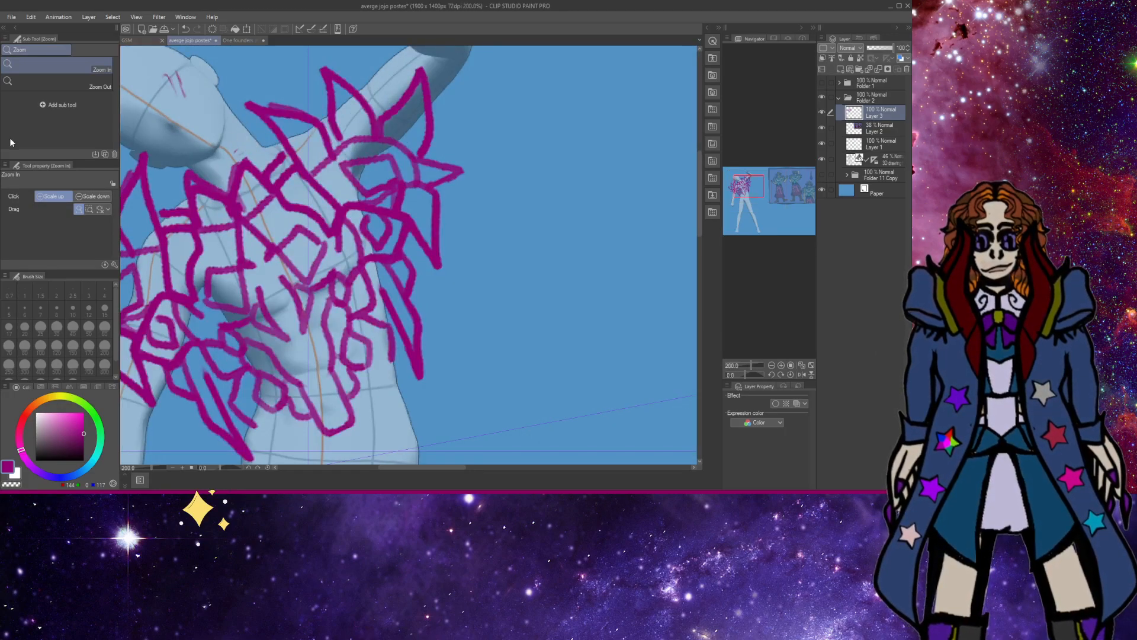
key("p")
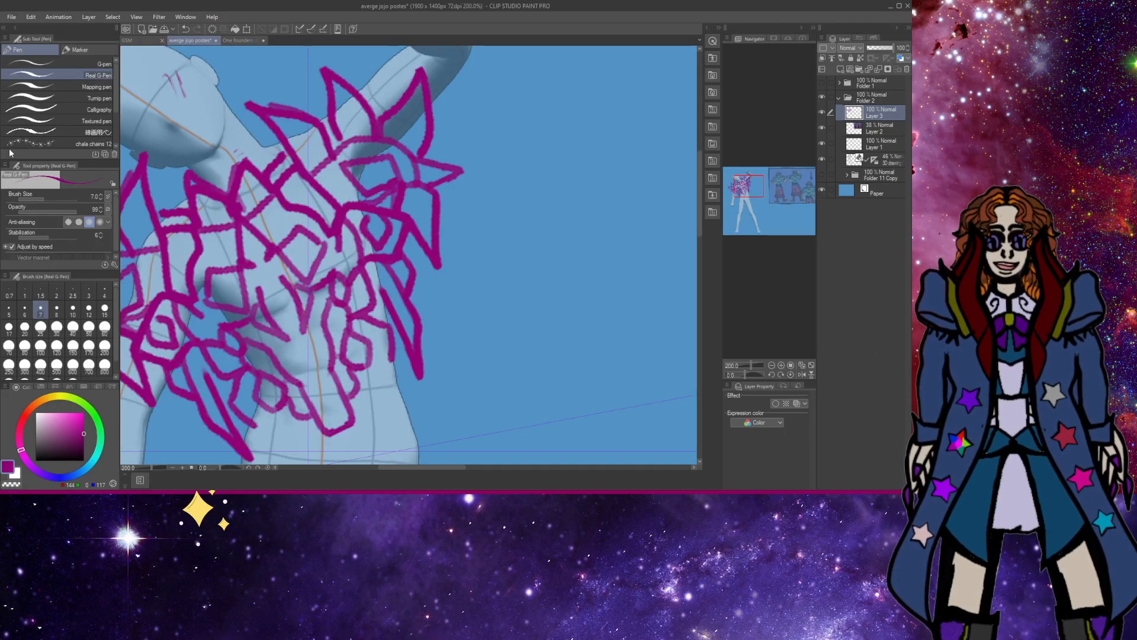
key("p")
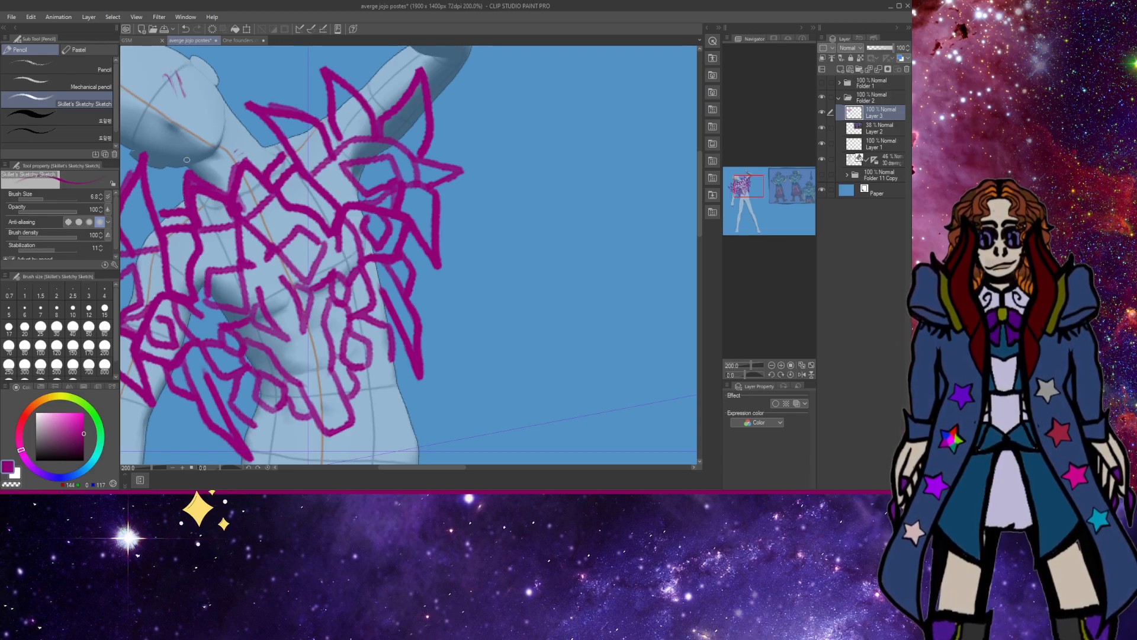
mouse_move(244, 161)
left_mouse_down()
mouse_move(238, 173)
mouse_move(237, 155)
mouse_move(236, 172)
mouse_move(240, 156)
mouse_move(259, 170)
mouse_move(242, 152)
left_mouse_up()
left_click_drag(229, 198, 234, 152)
mouse_move(223, 191)
left_mouse_down()
mouse_move(186, 165)
mouse_move(182, 208)
mouse_move(228, 167)
mouse_move(233, 140)
mouse_move(264, 170)
left_mouse_up()
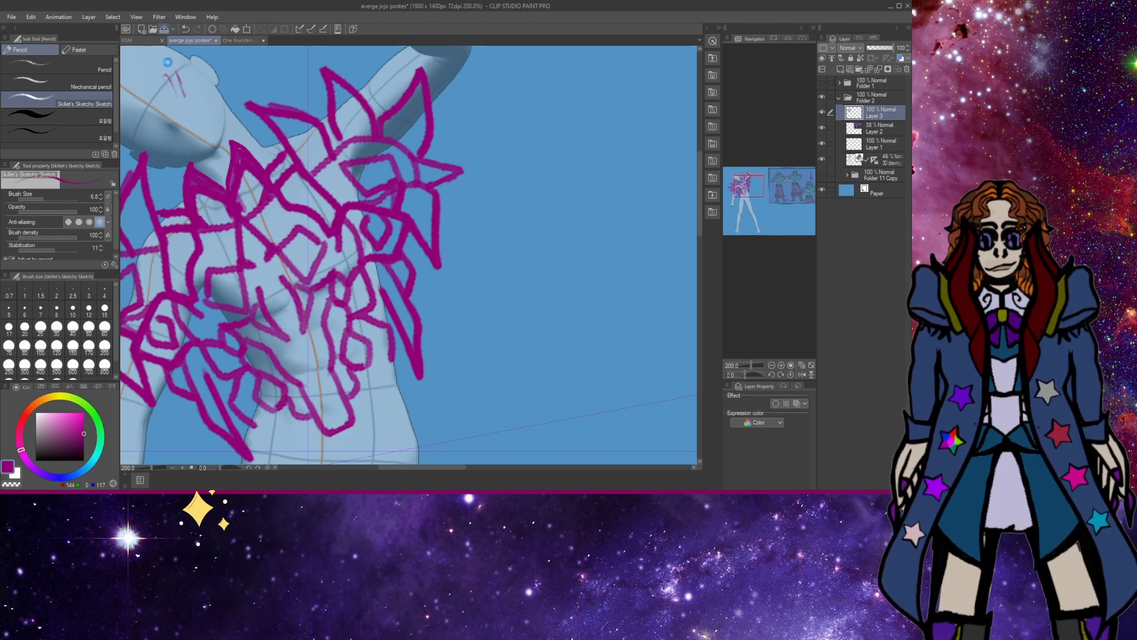
key("ctrl+s")
Extend the V-shaped chest plate down to a sharp point near the torso's center line with the sketch pencil and save the file.
scroll(168, 62, "down", 3)
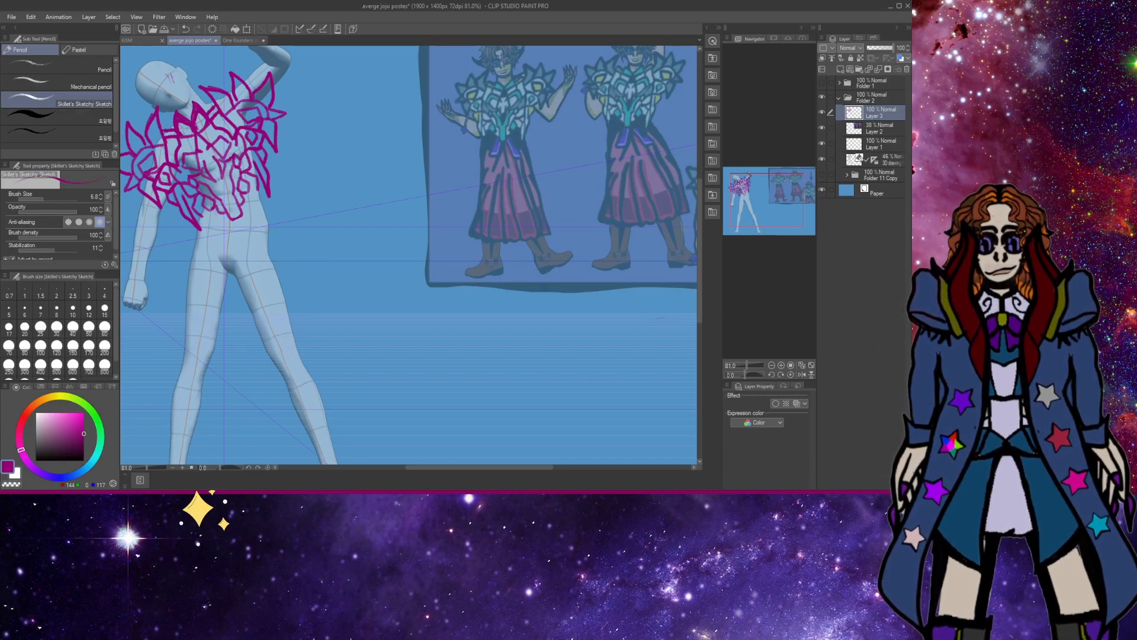
key("h")
key("slash")
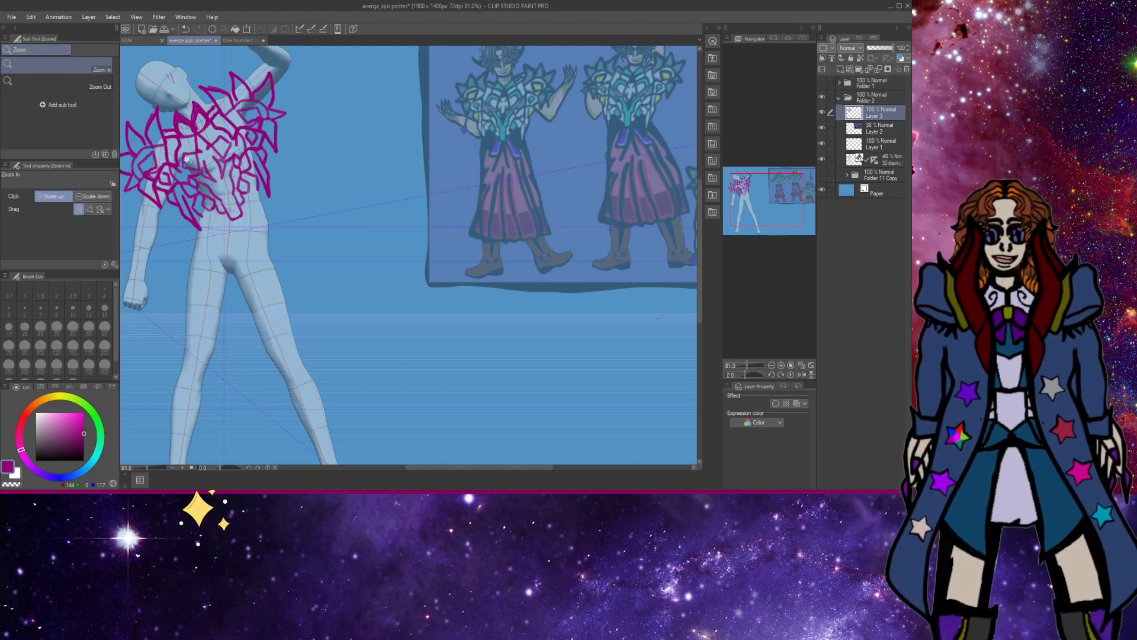
left_click_drag(212, 173, 215, 166)
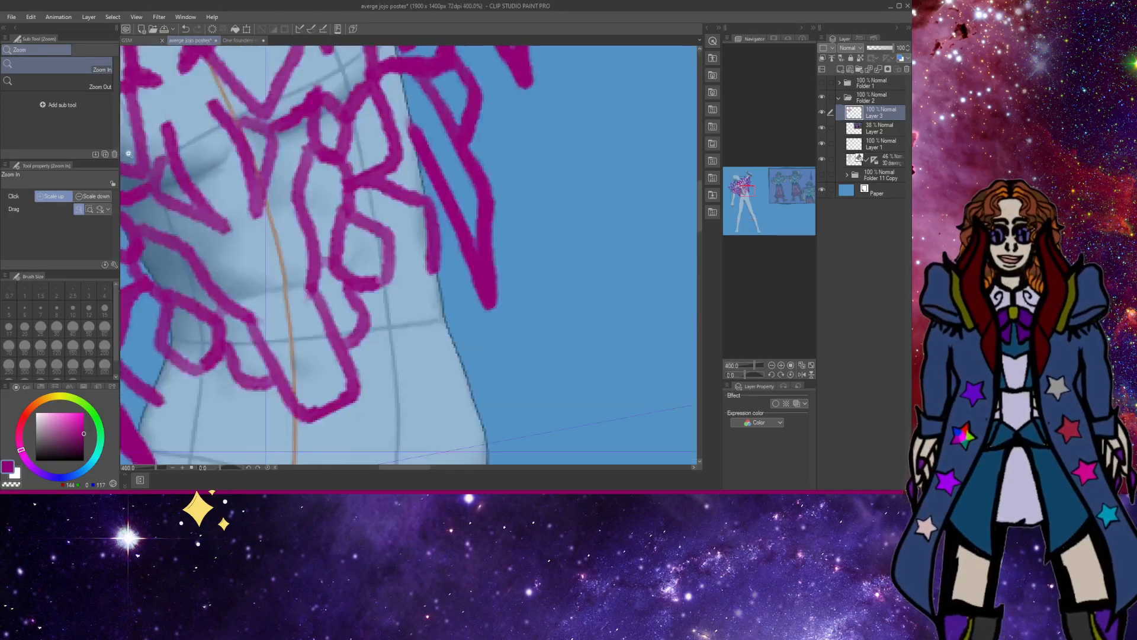
key("p")
key("p")
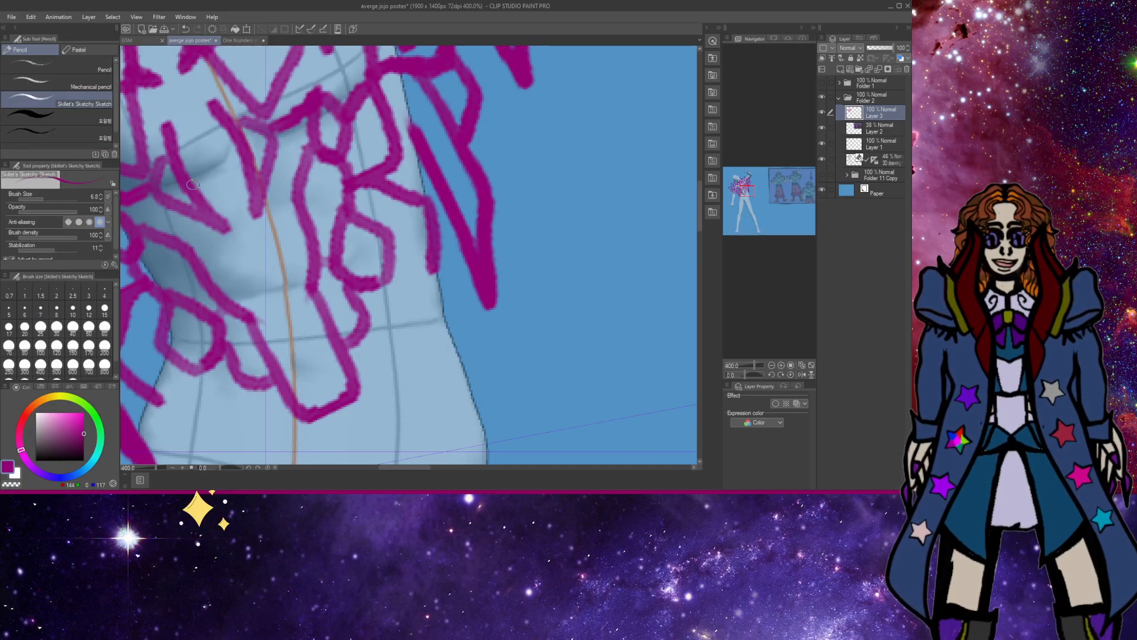
left_click_drag(209, 217, 251, 249)
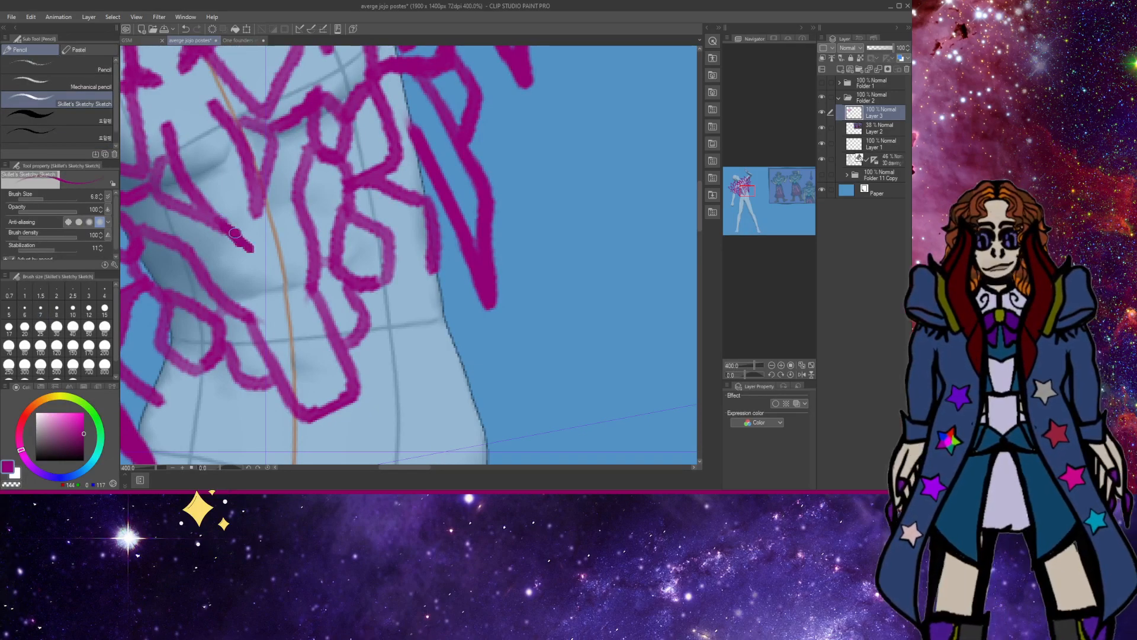
mouse_move(259, 205)
left_mouse_down()
mouse_move(261, 257)
mouse_move(209, 215)
left_mouse_up()
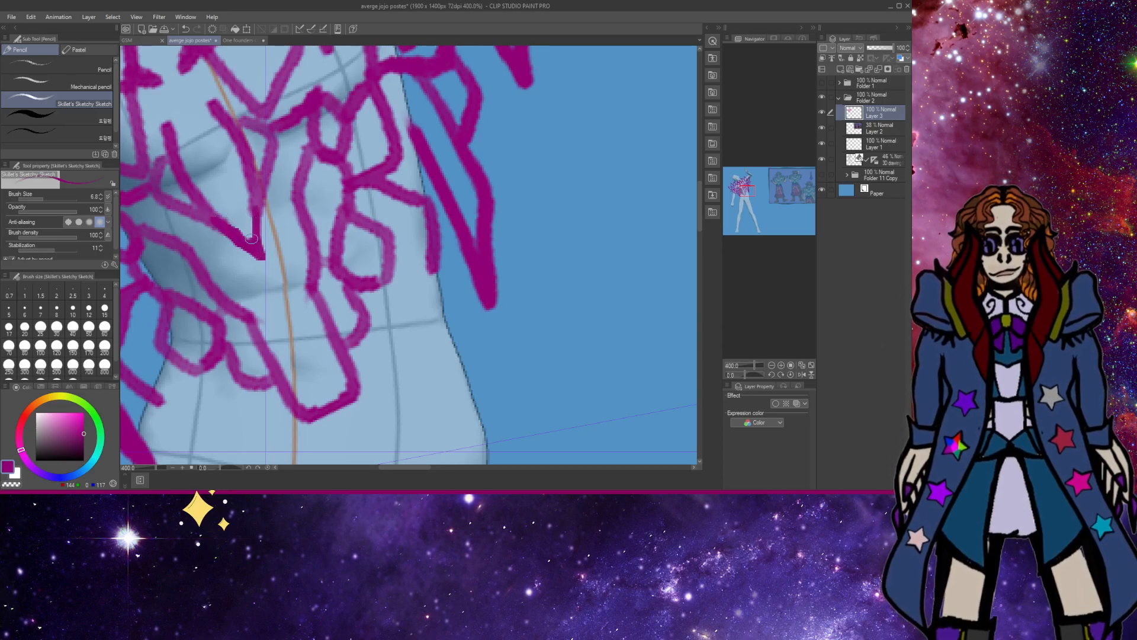
mouse_move(259, 244)
left_mouse_down()
mouse_move(250, 182)
mouse_move(208, 207)
mouse_move(256, 244)
left_mouse_up()
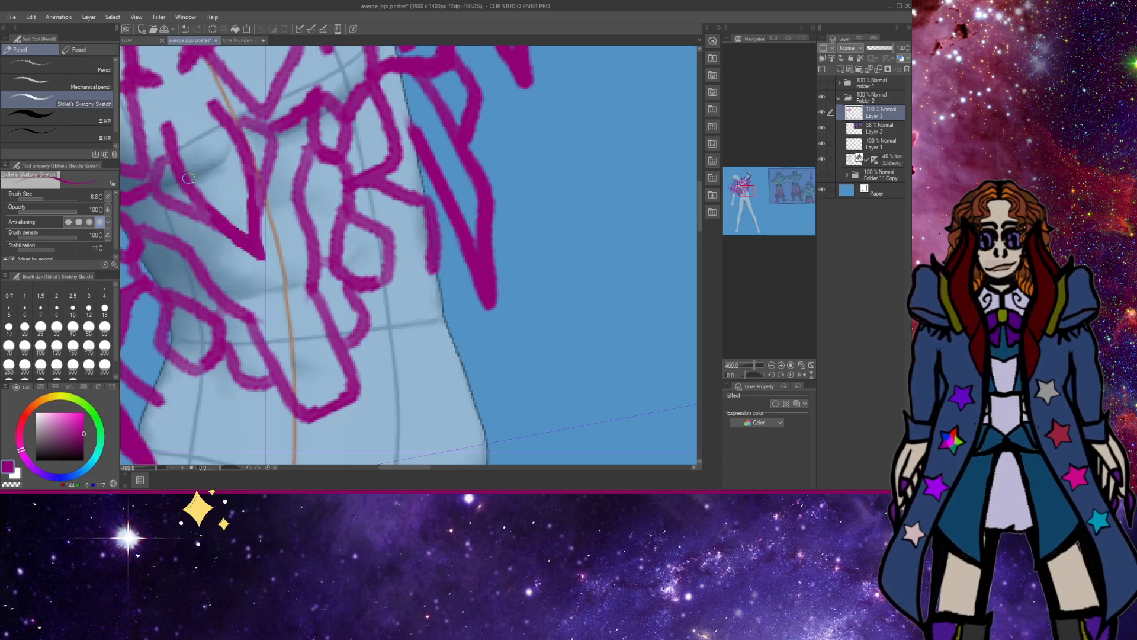
scroll(188, 178, "down", 5)
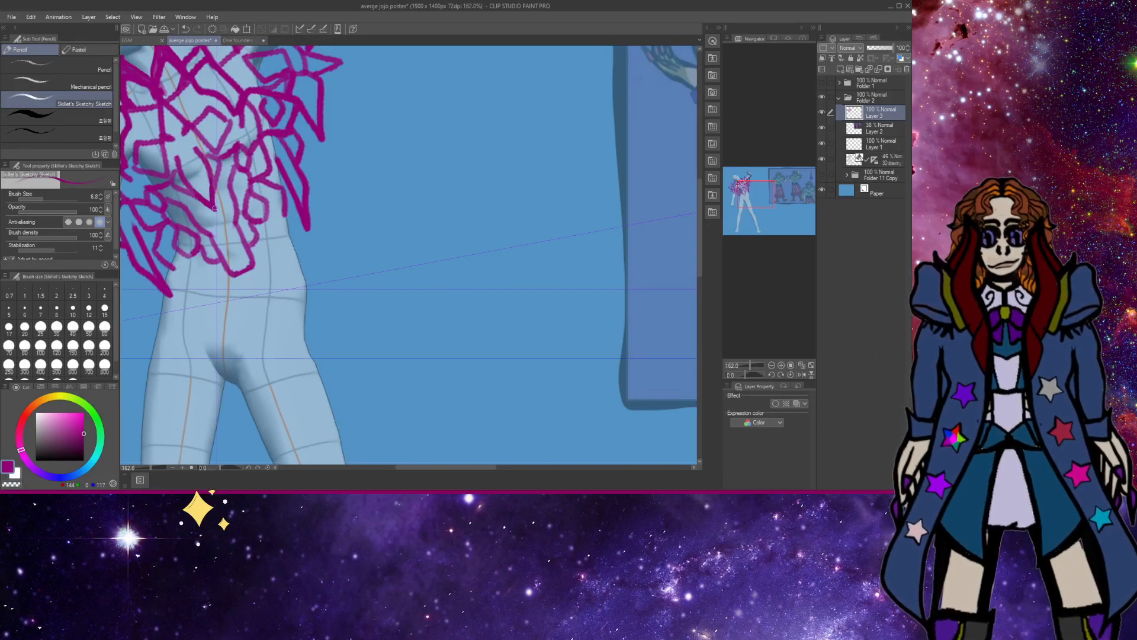
mouse_move(214, 208)
left_mouse_down()
mouse_move(217, 185)
mouse_move(168, 184)
mouse_move(208, 208)
left_mouse_up()
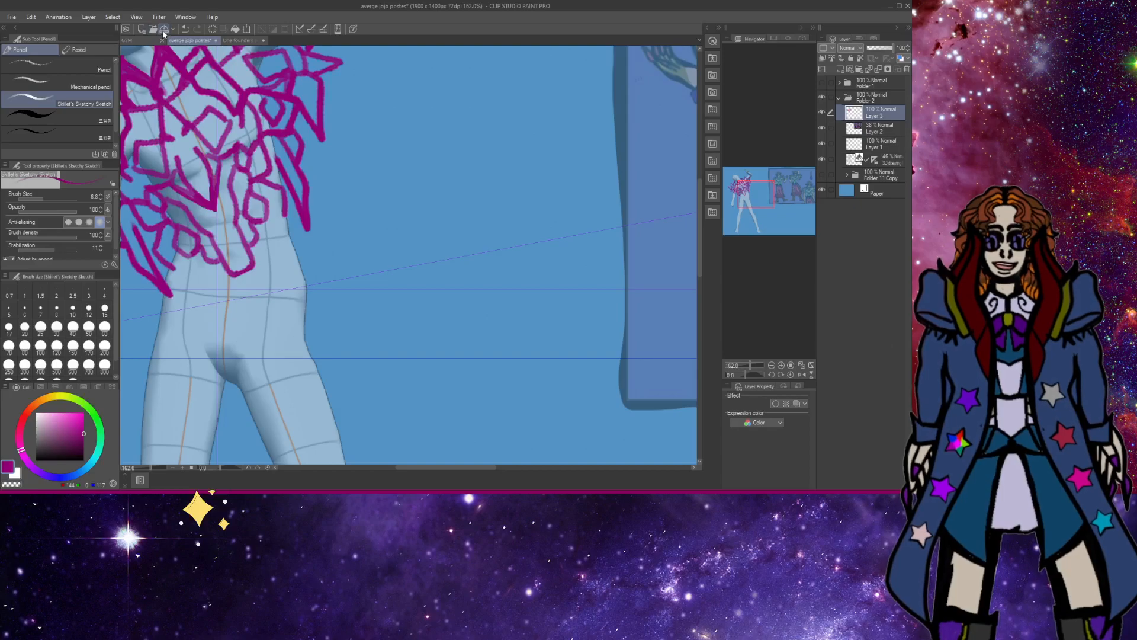
left_click(164, 30)
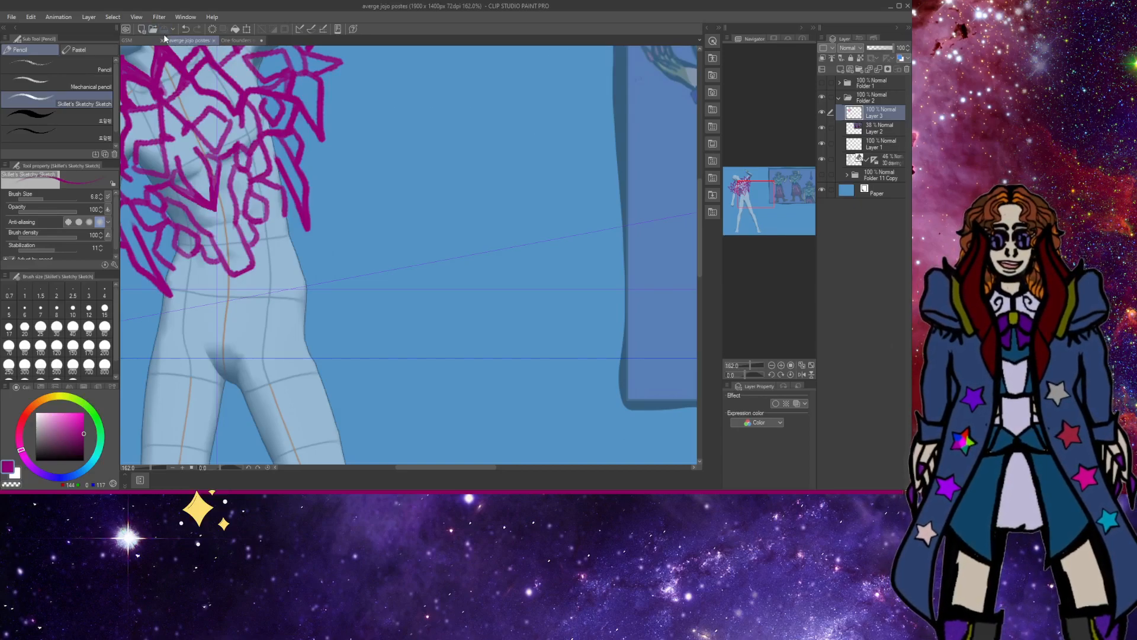
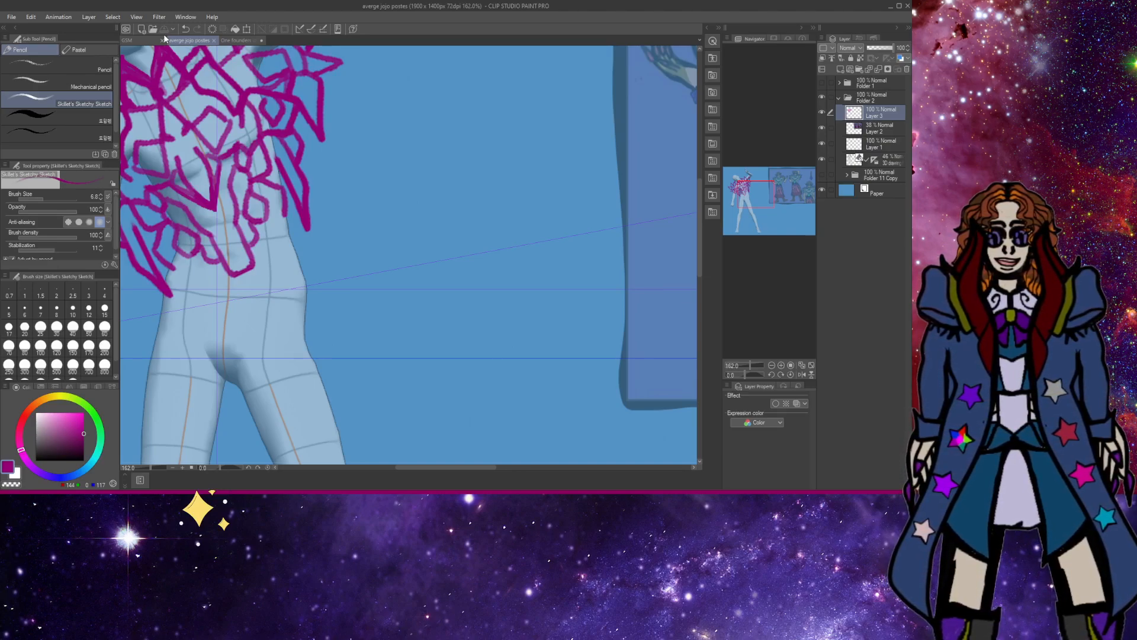
Make the sword artwork in Folder 11 Copy visible on the canvas, keeping Folder 1 hidden.
left_click_drag(464, 466, 442, 469)
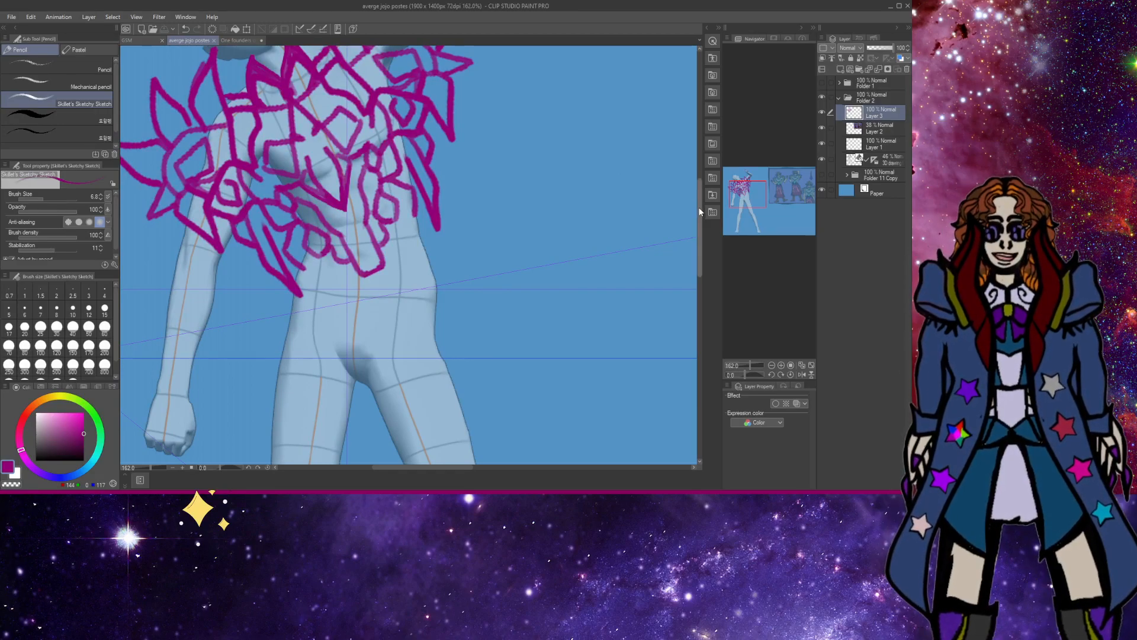
mouse_move(698, 207)
left_mouse_down()
mouse_move(695, 175)
mouse_move(695, 223)
left_mouse_up()
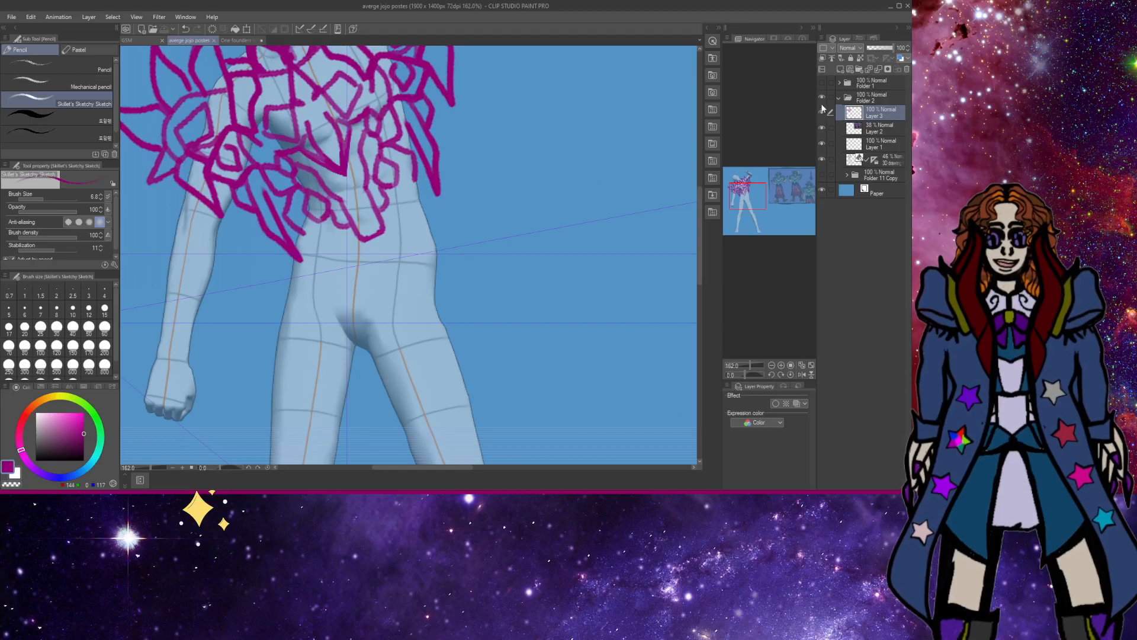
left_click(821, 83)
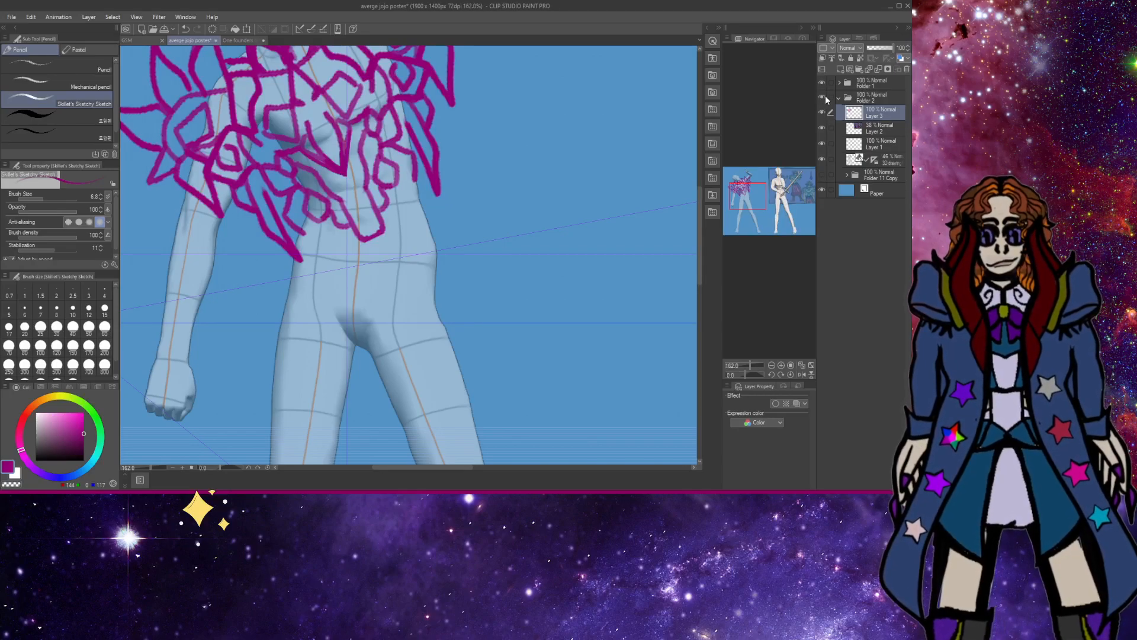
left_click(822, 83)
left_click(822, 174)
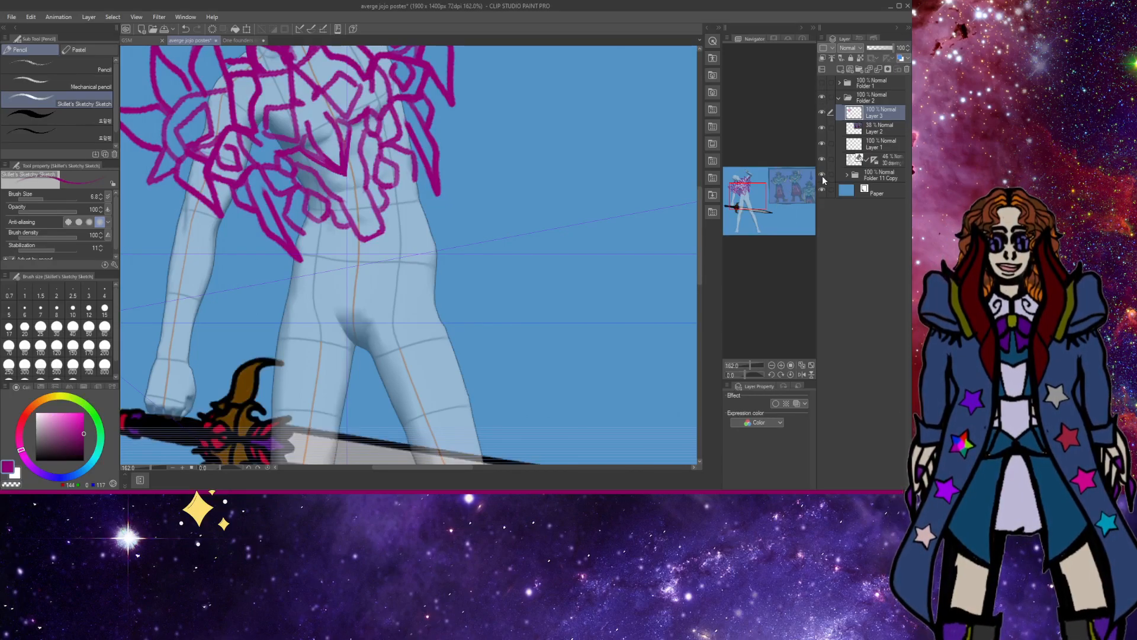
Move the sword in Folder 11 Copy so its grip sits in the figure's lowered fist.
left_click(862, 174)
key("k")
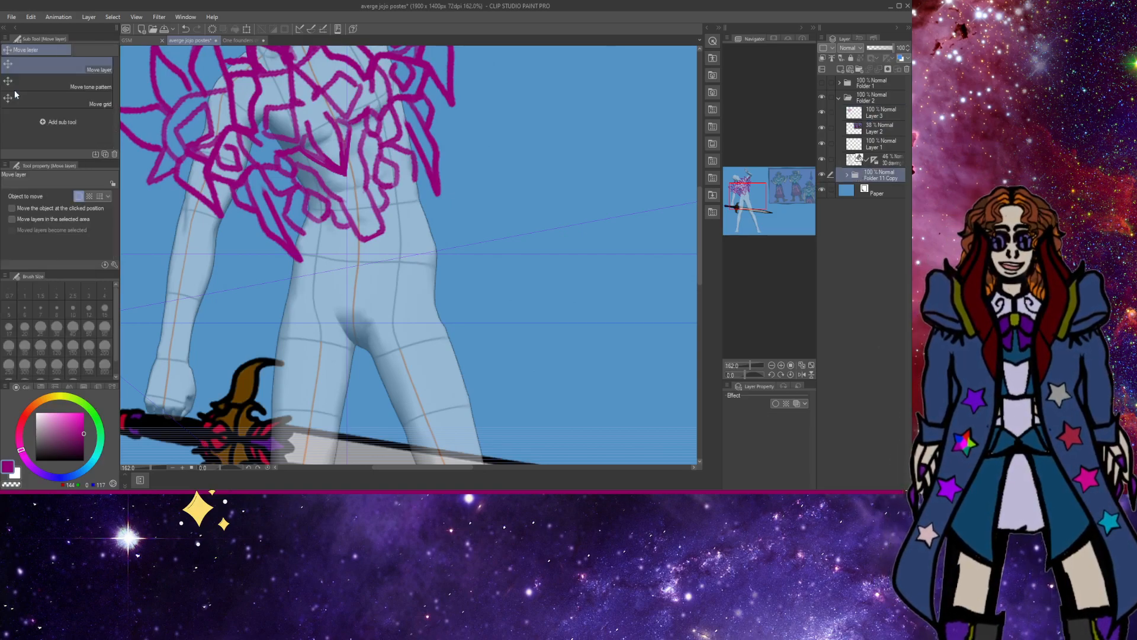
left_click_drag(347, 352, 340, 316)
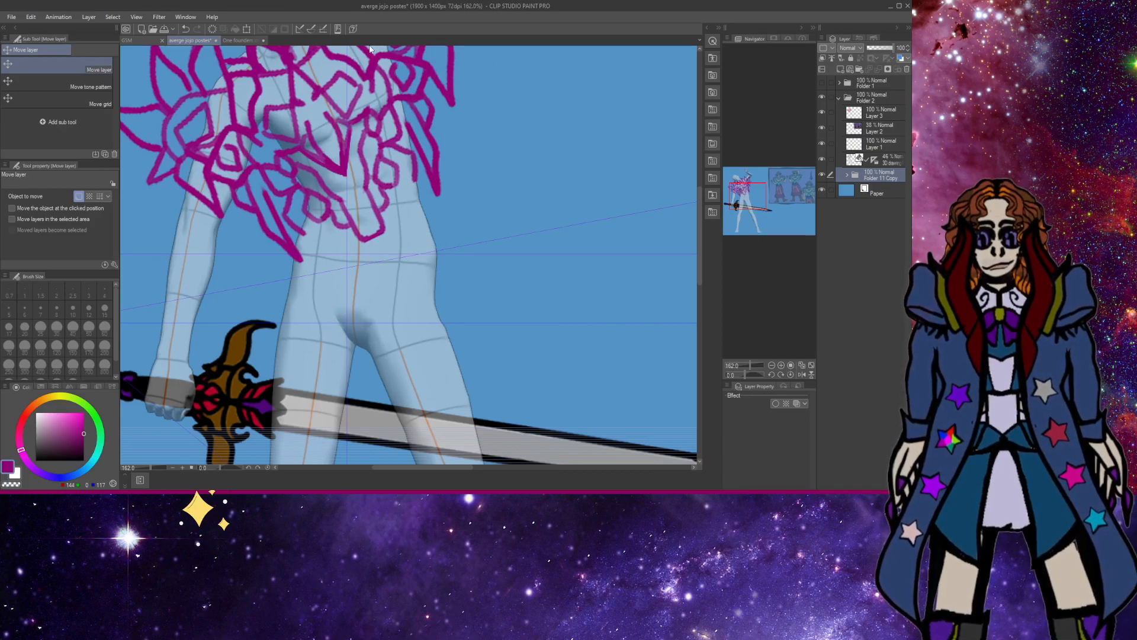
scroll(370, 48, "down", 8)
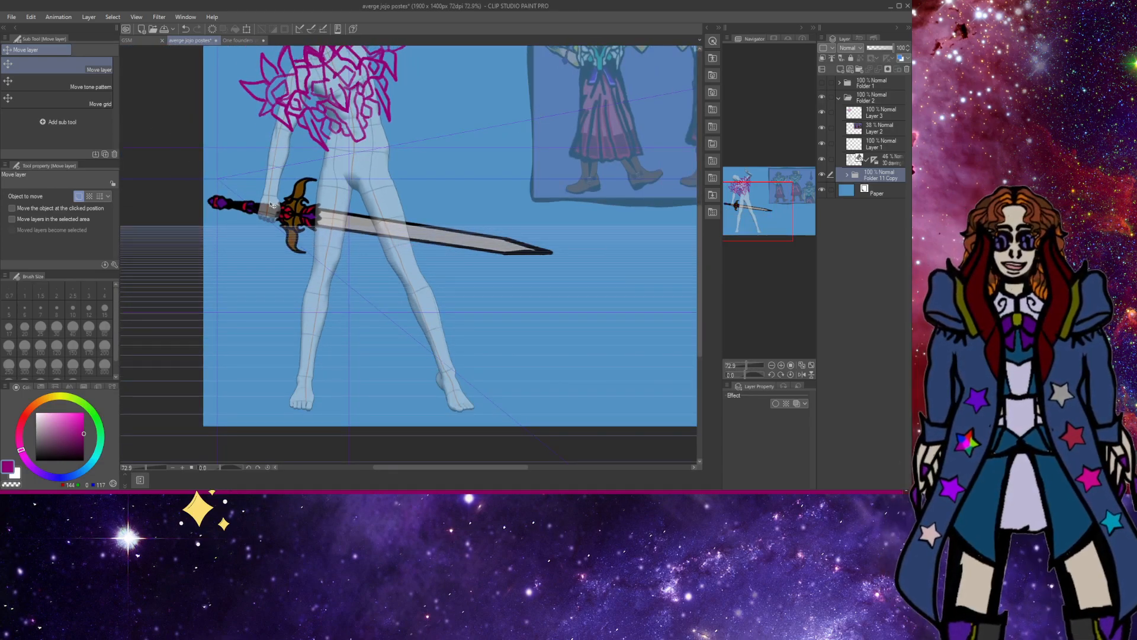
left_click_drag(271, 204, 294, 210)
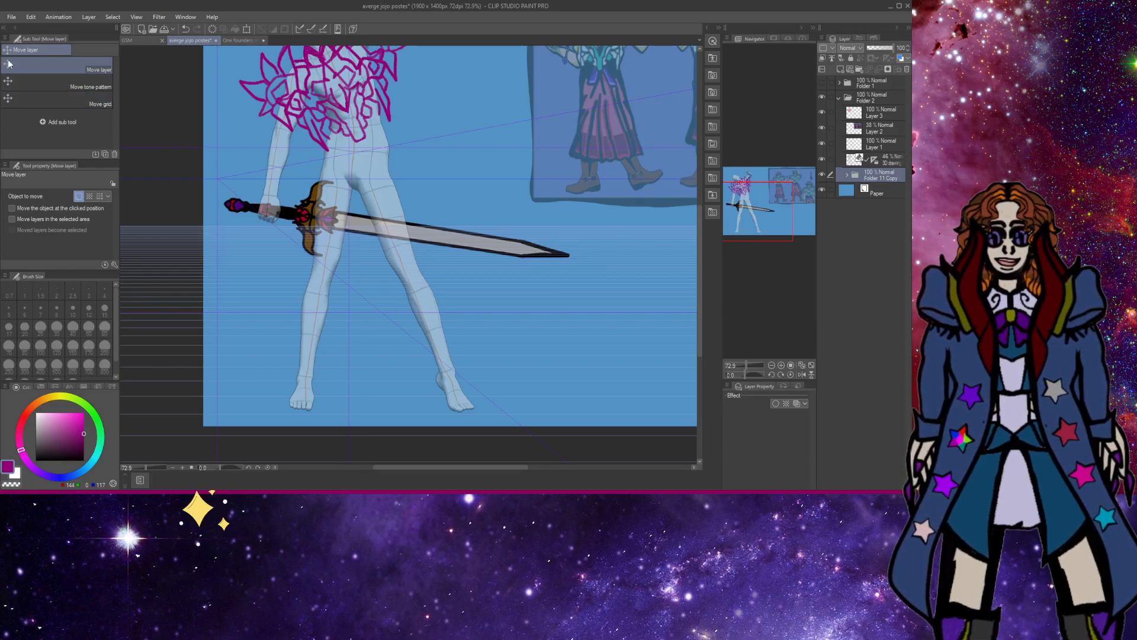
Check the whole composition with the sword, and compare it with the armored character designs in the other open document.
key("h")
left_click_drag(314, 94, 243, 166)
mouse_move(320, 120)
left_mouse_down()
mouse_move(302, 143)
mouse_move(314, 128)
left_mouse_up()
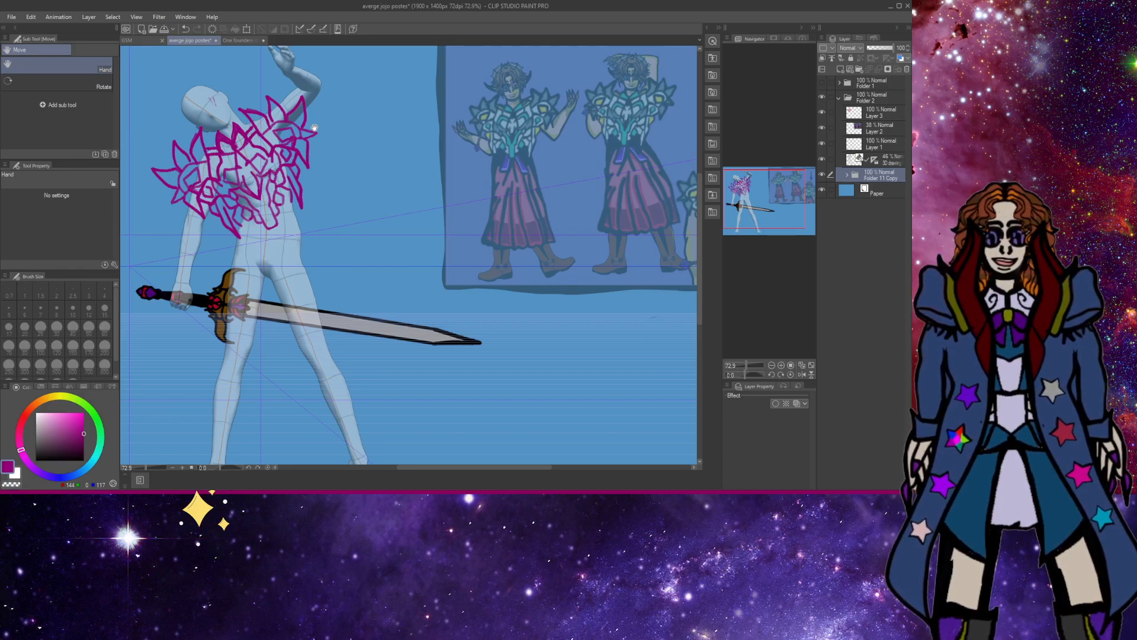
scroll(314, 127, "up", 1)
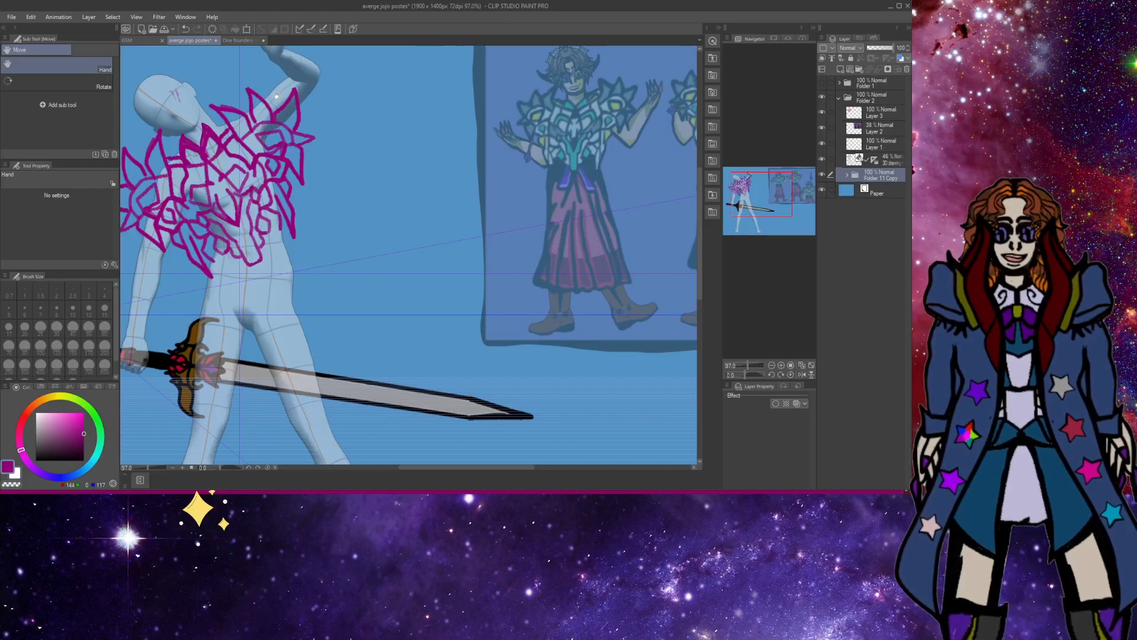
scroll(276, 96, "down", 2)
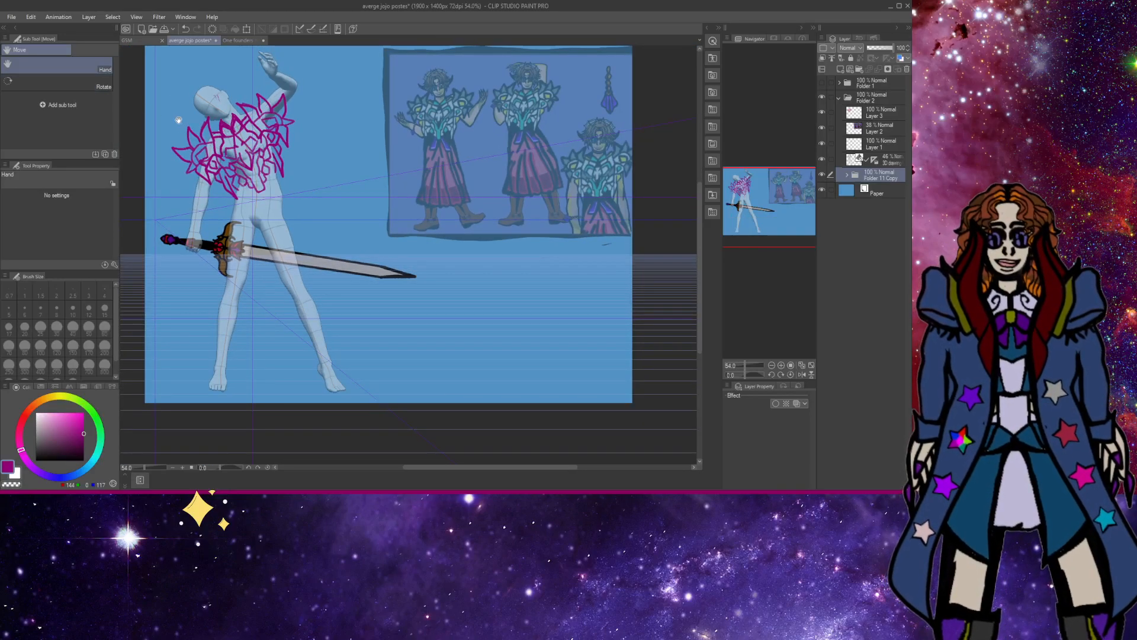
left_click_drag(178, 120, 205, 128)
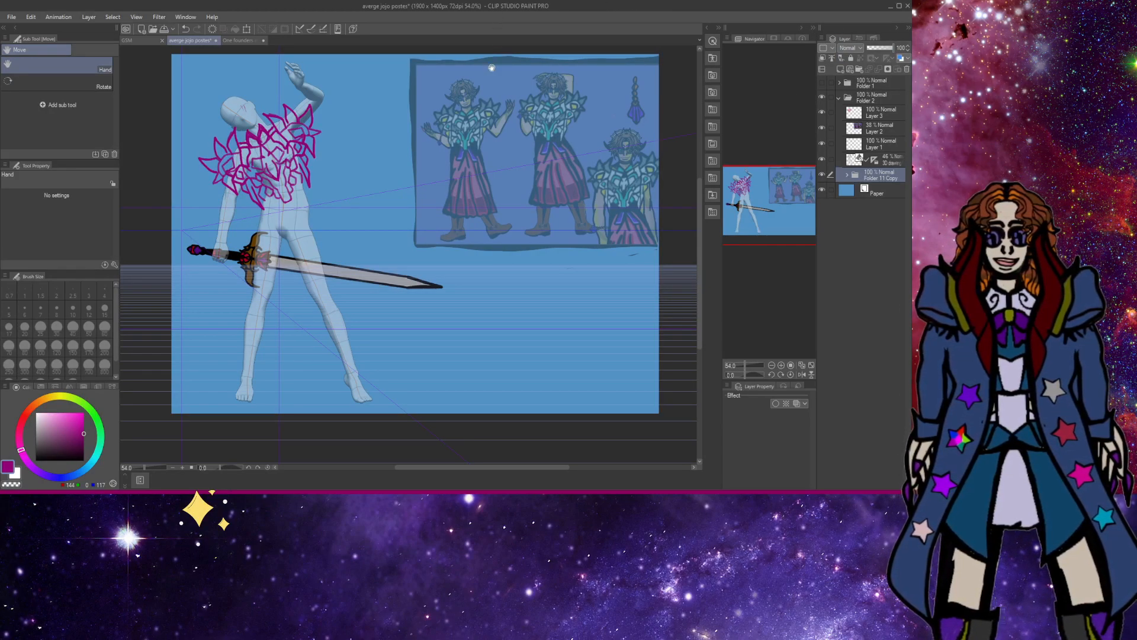
mouse_move(492, 68)
left_mouse_down()
mouse_move(469, 82)
mouse_move(490, 67)
left_mouse_up()
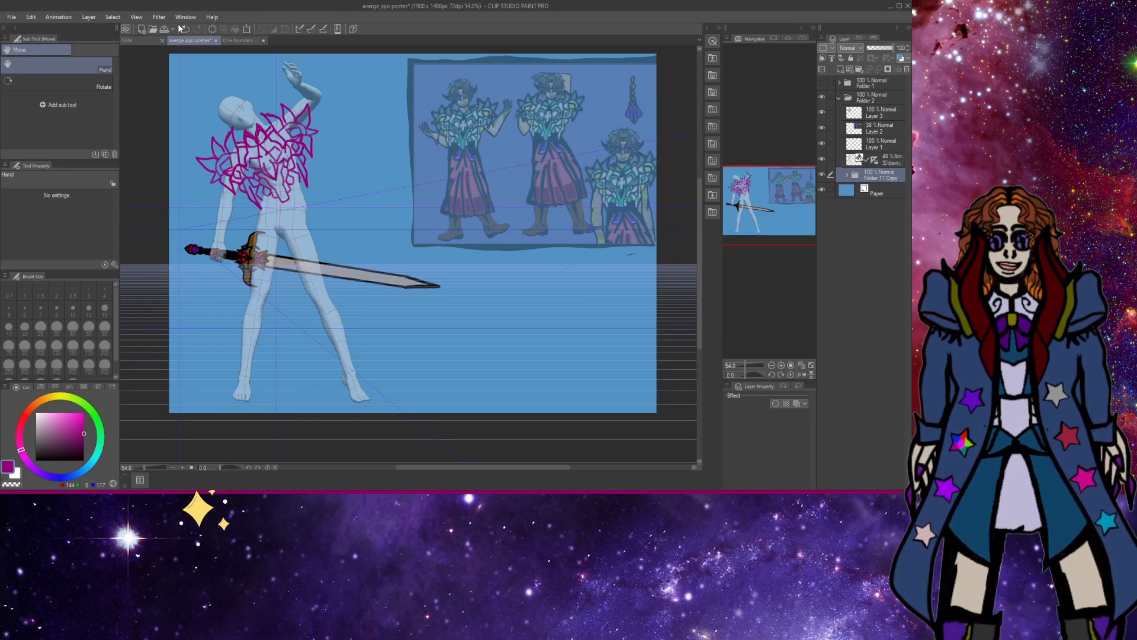
left_click(231, 41)
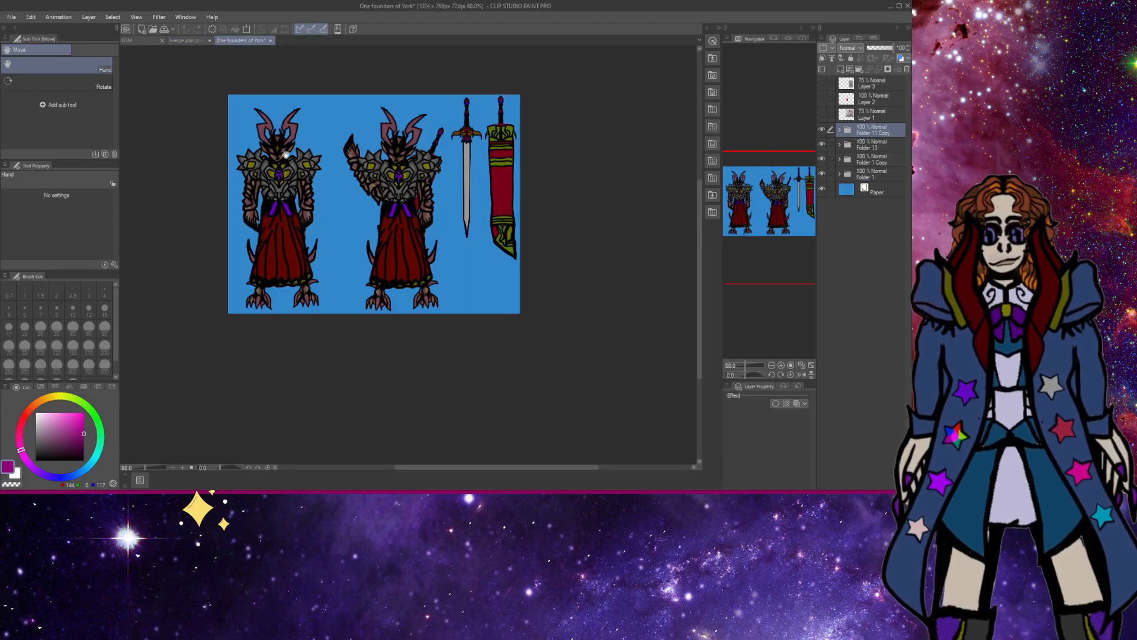
scroll(285, 153, "up", 1)
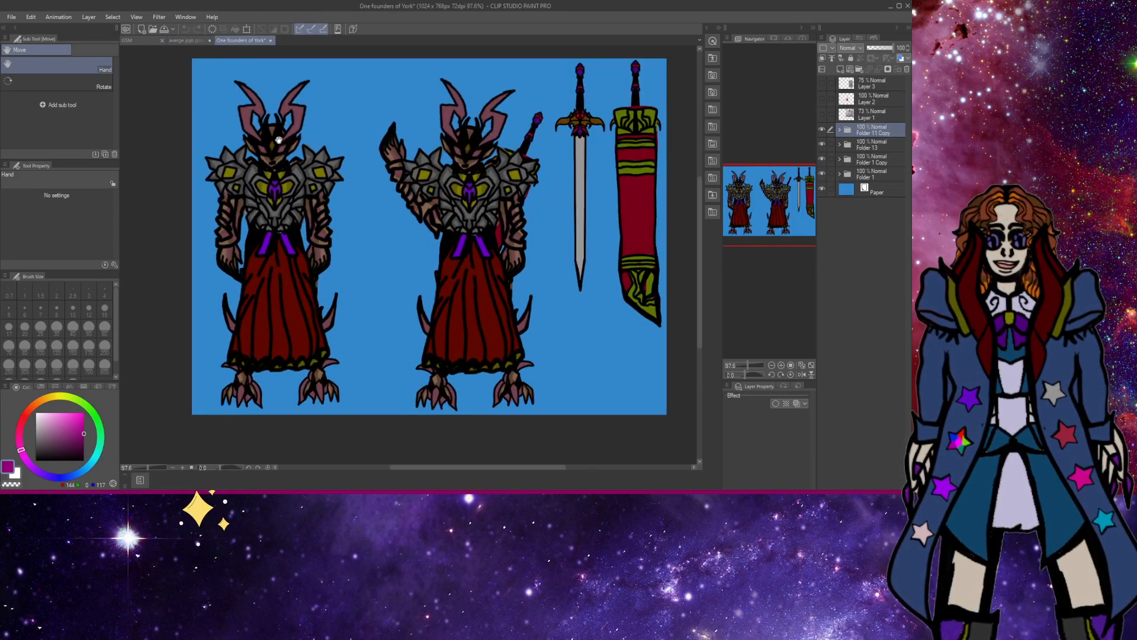
left_click(183, 41)
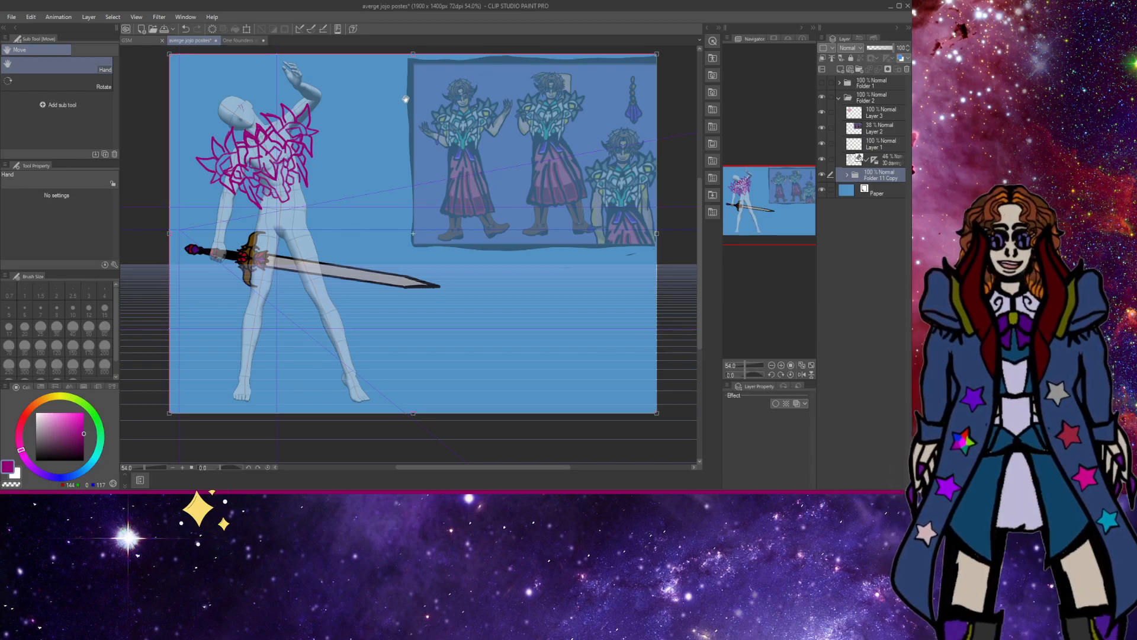
Examine the skirts and waist sashes of the characters on the reference sheet up close.
mouse_move(466, 102)
left_mouse_down()
mouse_move(444, 100)
mouse_move(459, 102)
left_mouse_up()
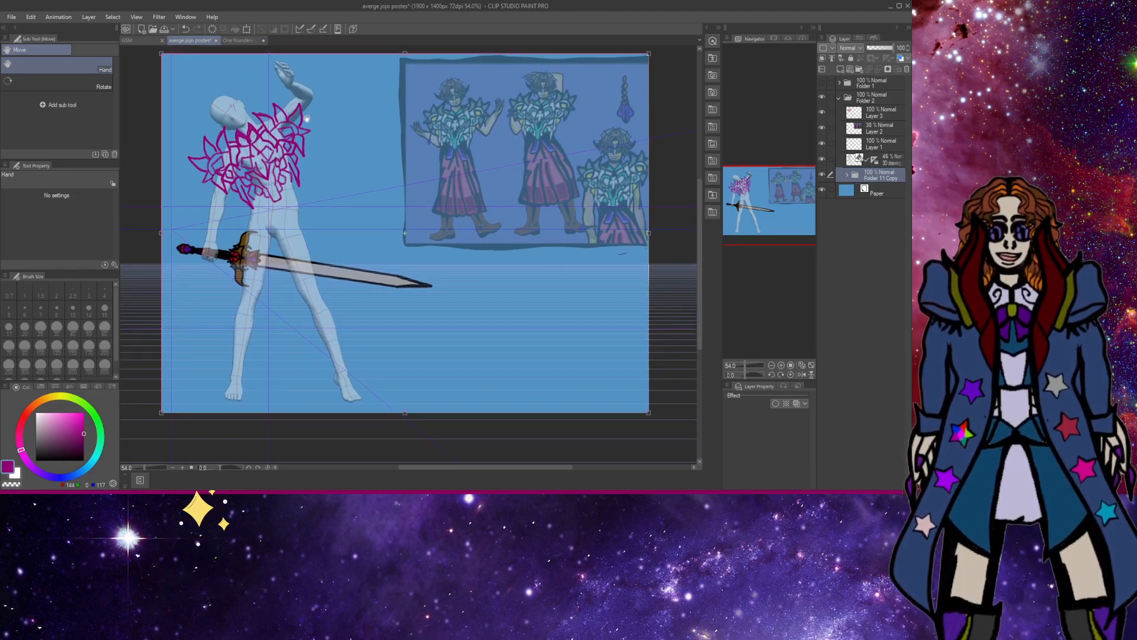
left_click_drag(446, 124, 420, 117)
scroll(454, 147, "up", 5)
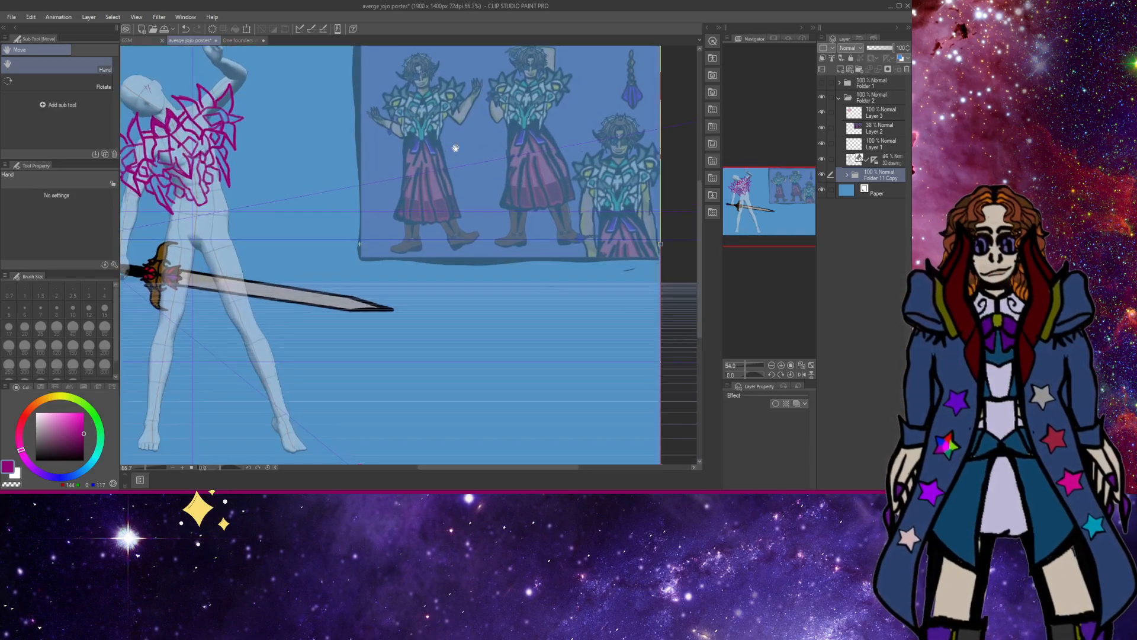
scroll(455, 150, "down", 2)
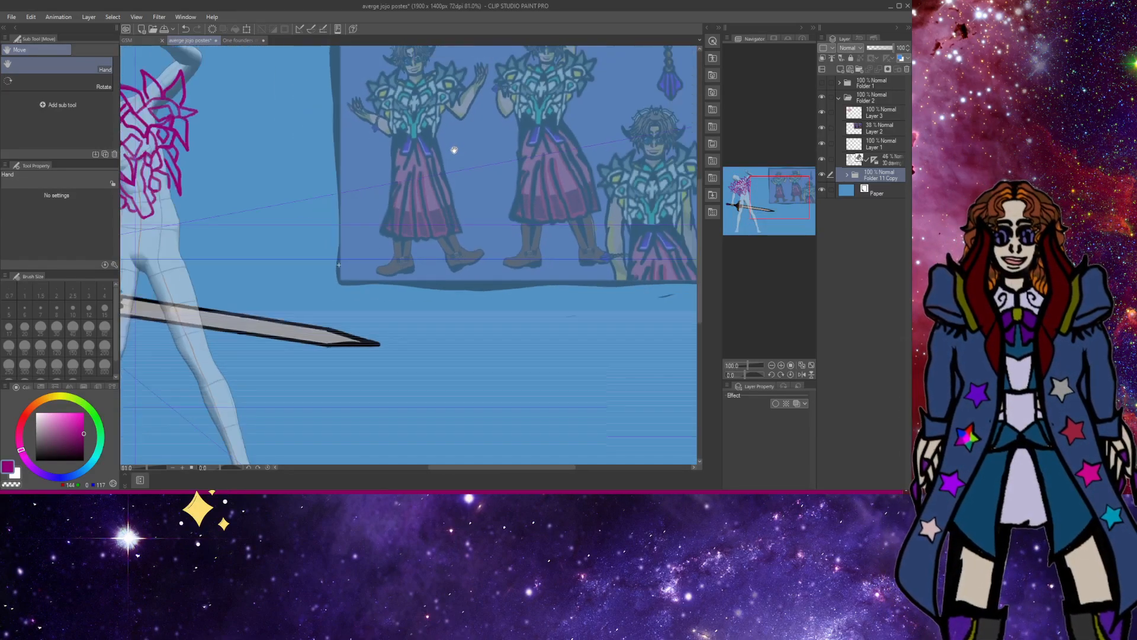
left_click_drag(525, 137, 477, 164)
scroll(520, 160, "down", 2)
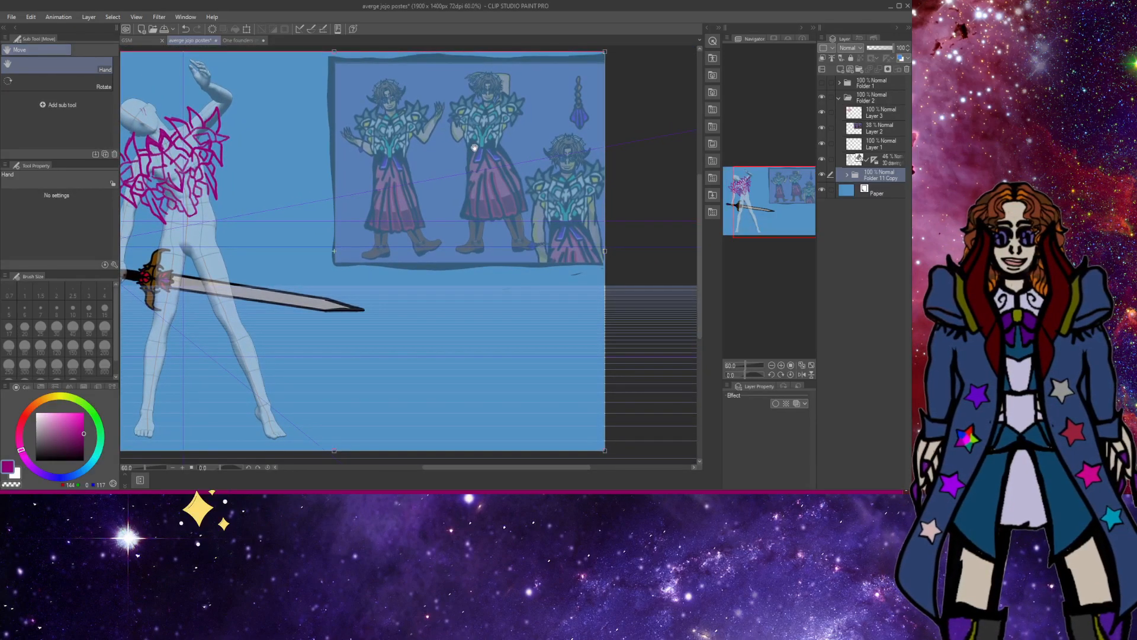
scroll(518, 168, "up", 3)
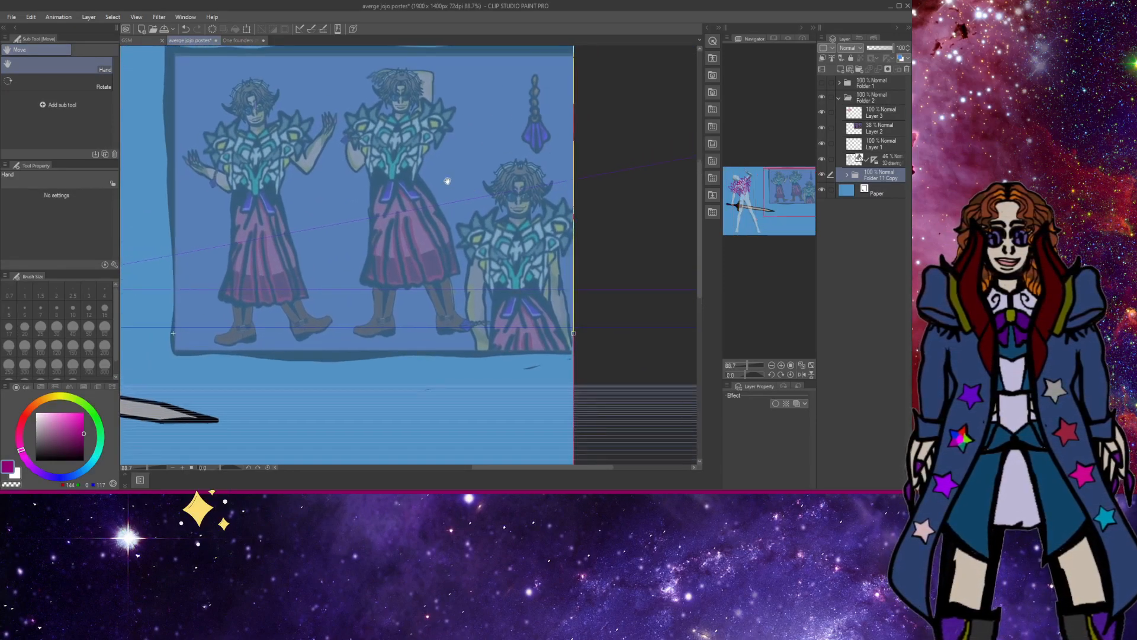
scroll(519, 168, "up", 4)
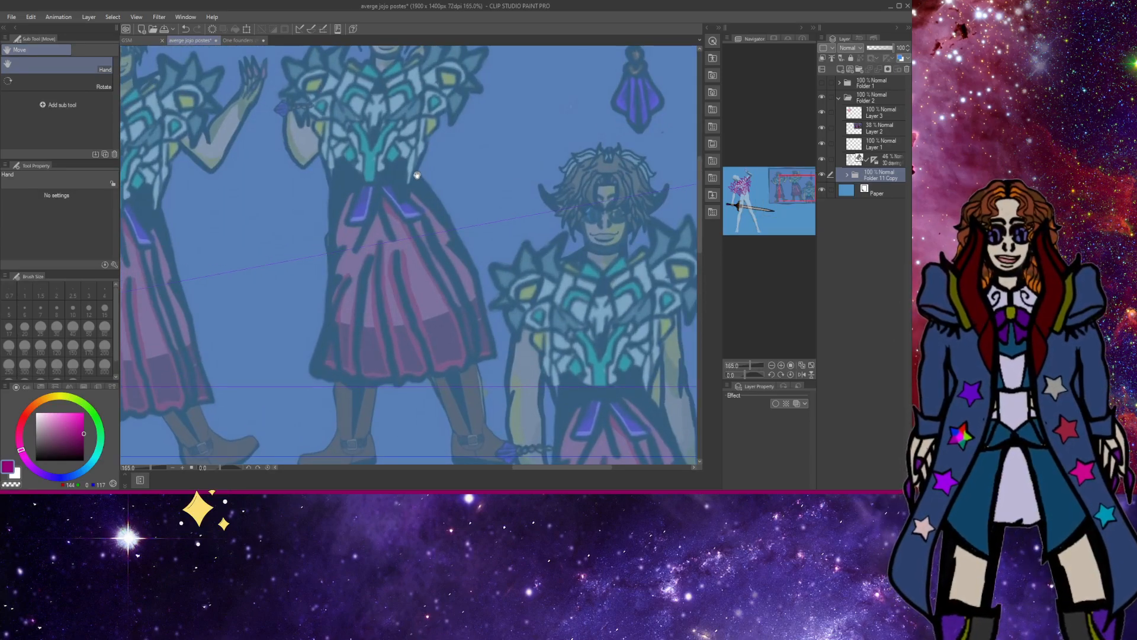
Choose the Real G-Pen and set the drawing color to a bright saturated blue.
key("p")
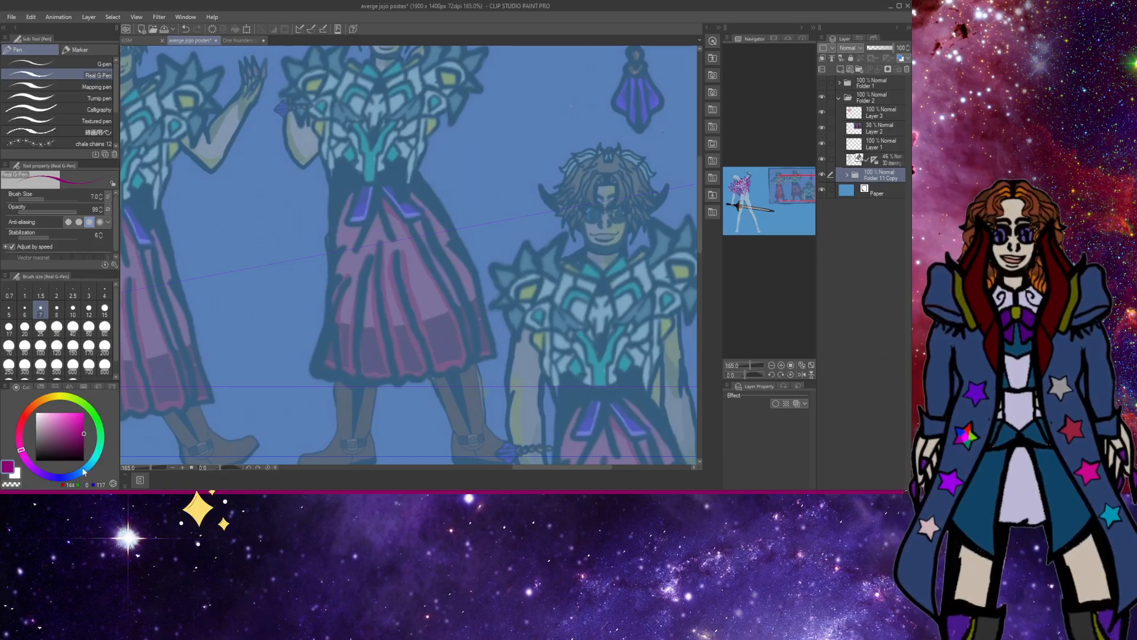
left_click_drag(84, 471, 56, 483)
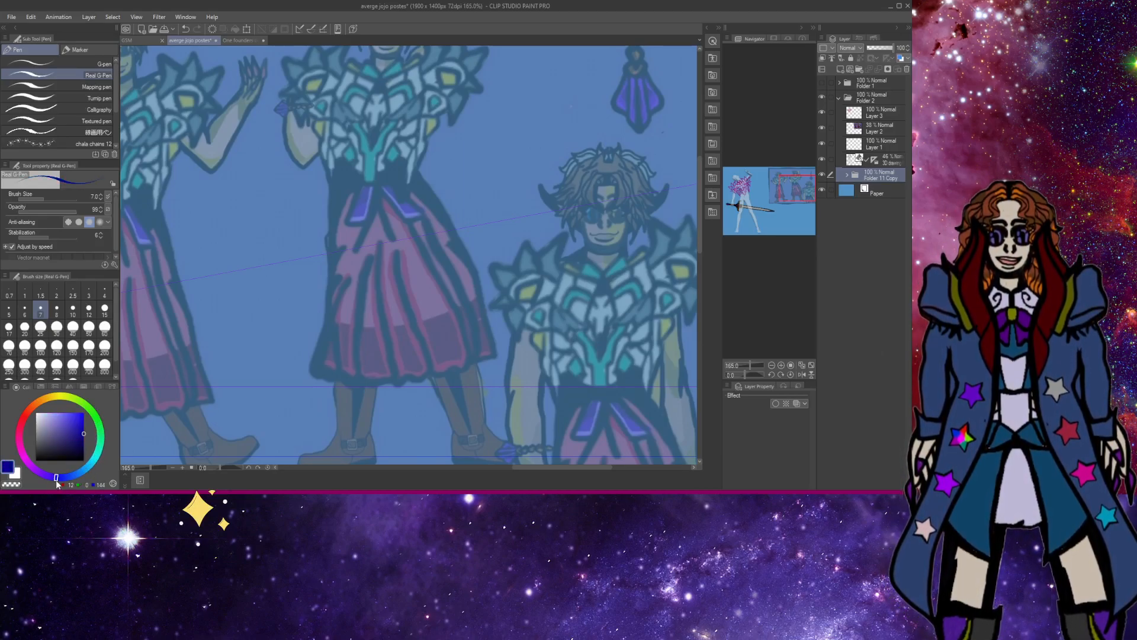
left_click_drag(80, 437, 81, 396)
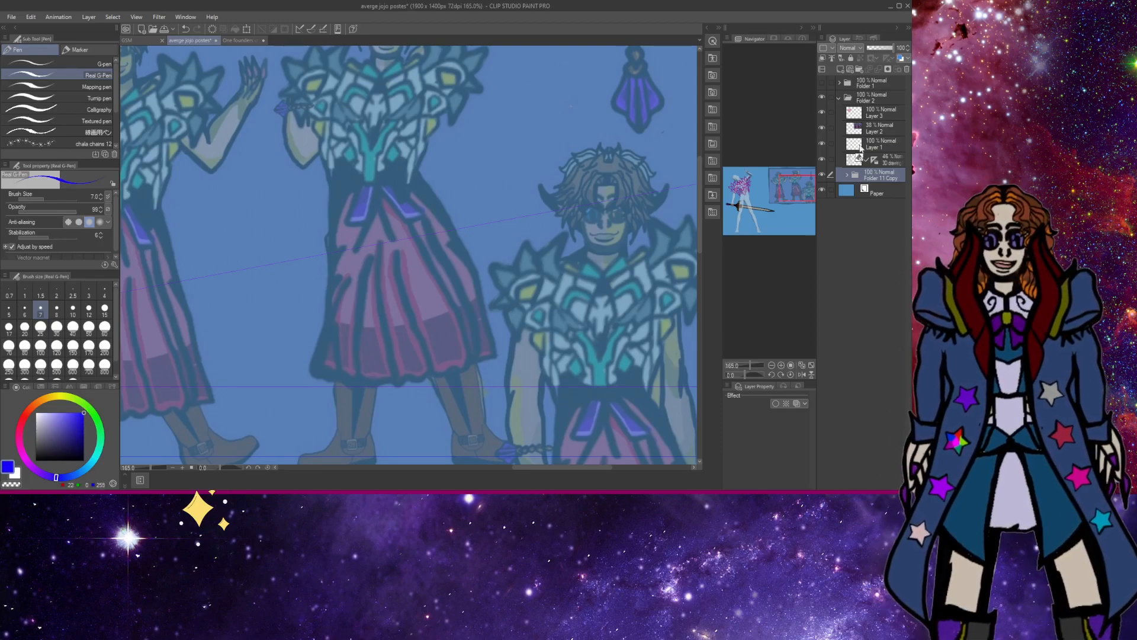
Move the reference image Layer 2 out of Folder 2 to just above it and raise its opacity to 54%.
left_click(840, 97)
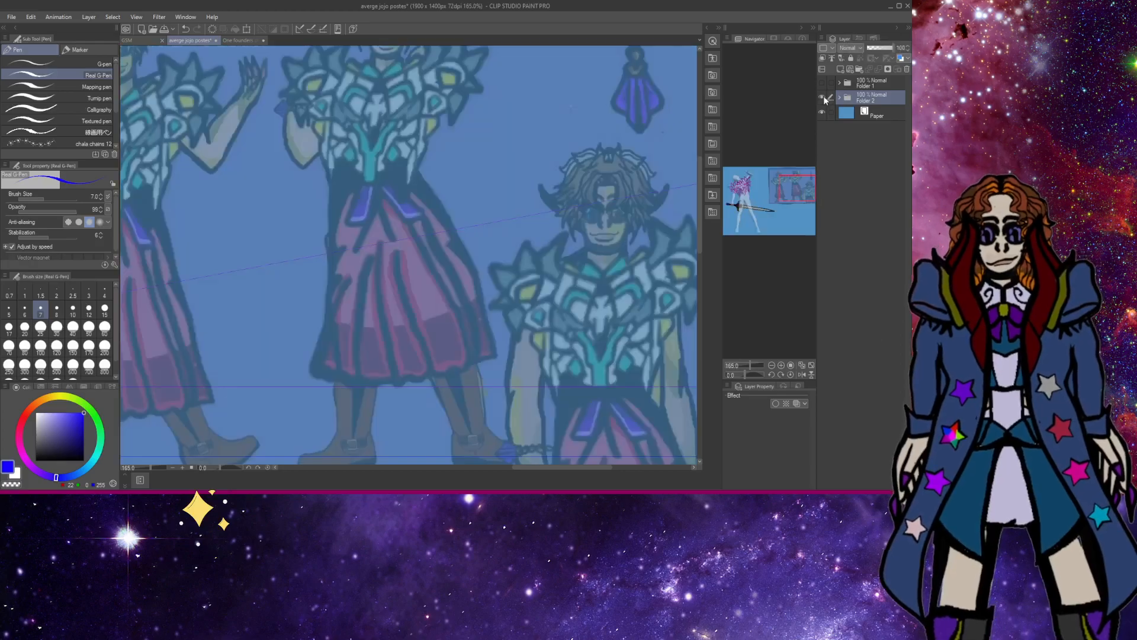
left_click(838, 98)
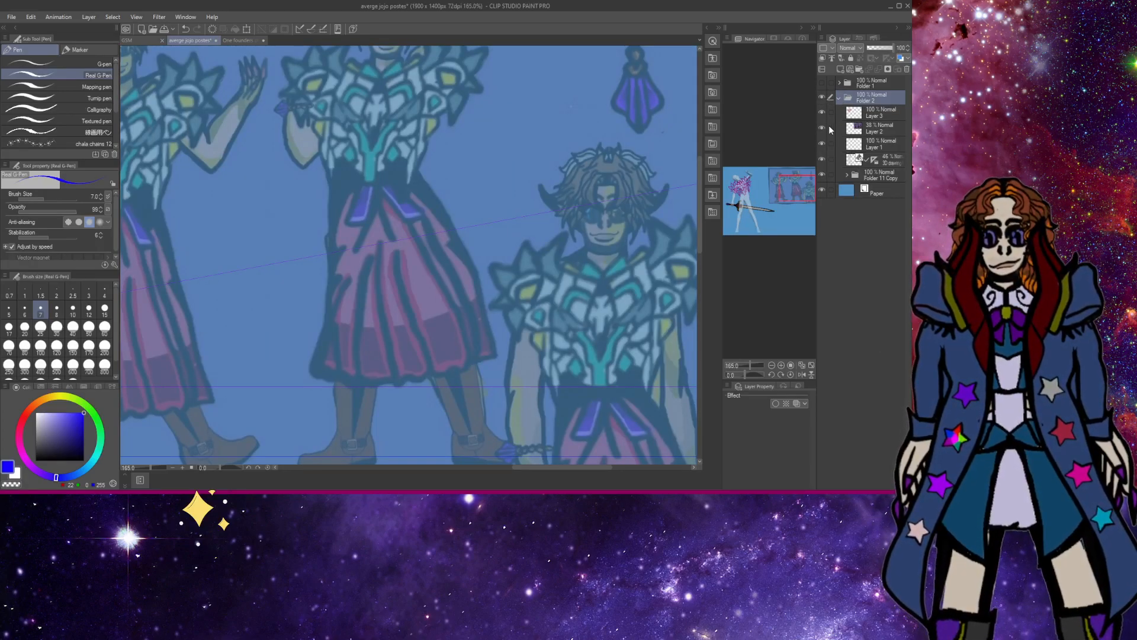
left_click(852, 131)
left_click_drag(857, 98, 857, 95)
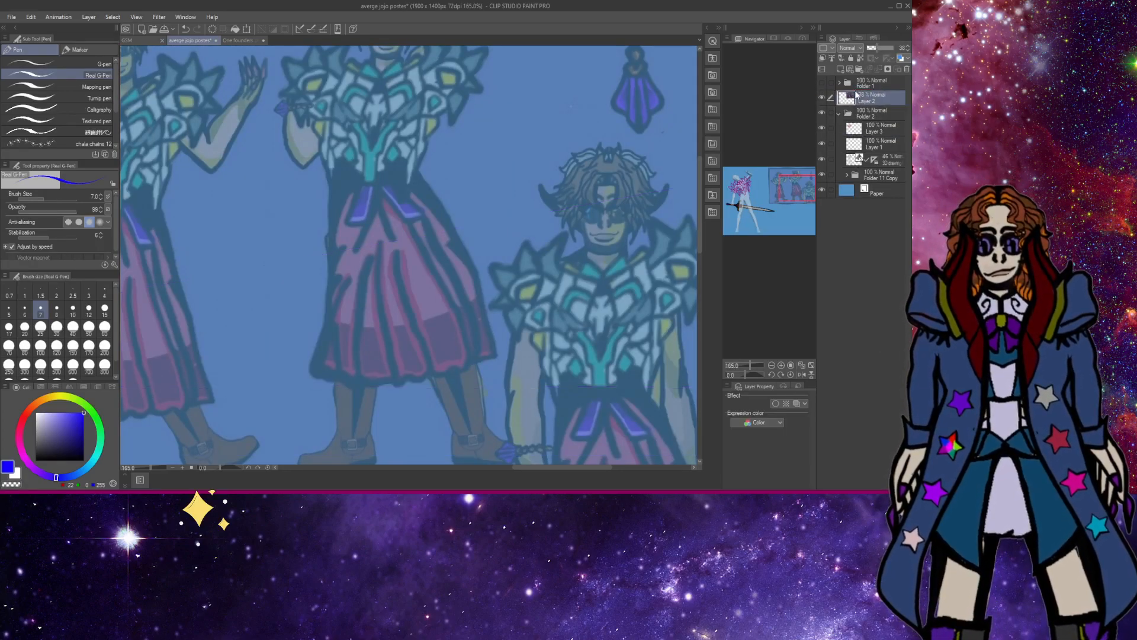
left_click(839, 113)
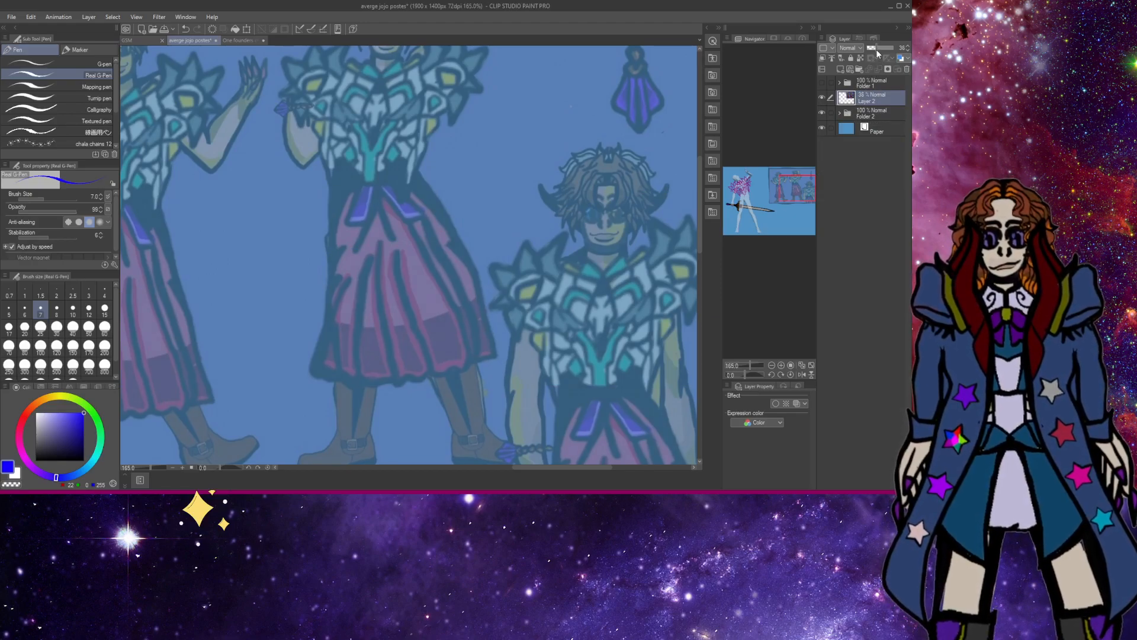
left_click_drag(876, 49, 881, 49)
On a new layer above Layer 2, trace the sash and skirt outline of the middle reference character in a darker blue.
left_click(840, 69)
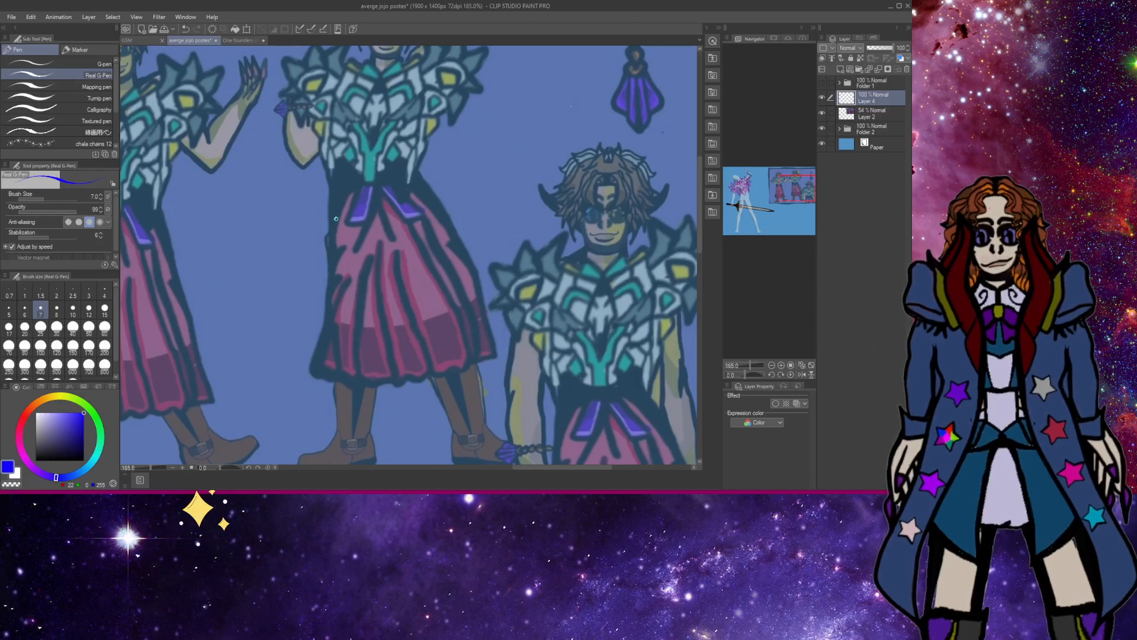
left_click_drag(332, 230, 354, 180)
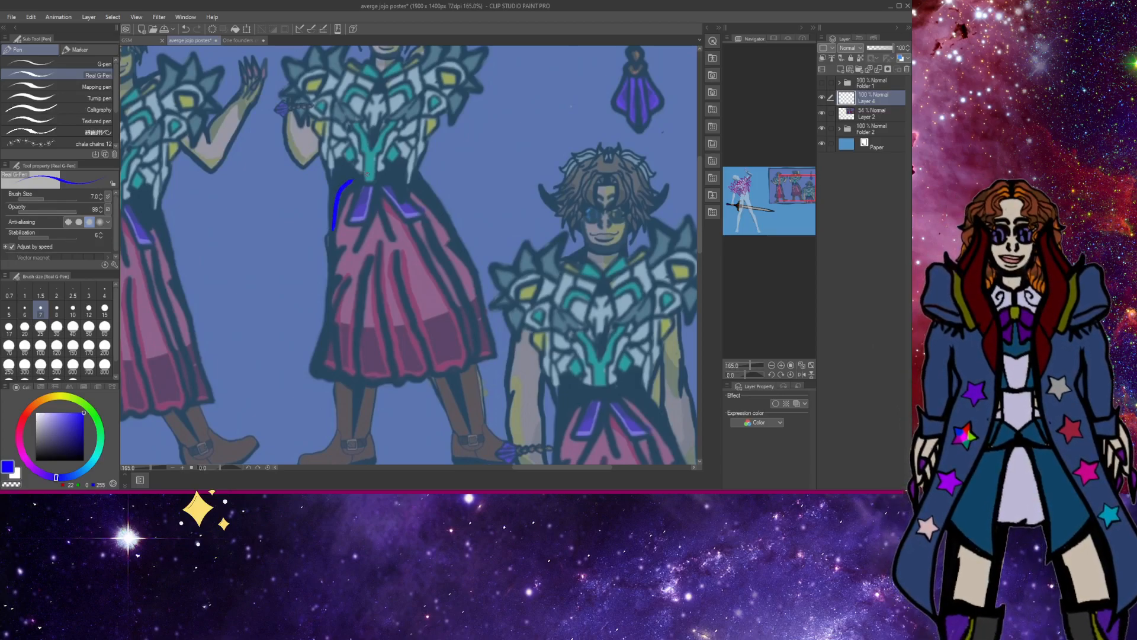
left_click(186, 29)
left_click_drag(77, 419, 76, 431)
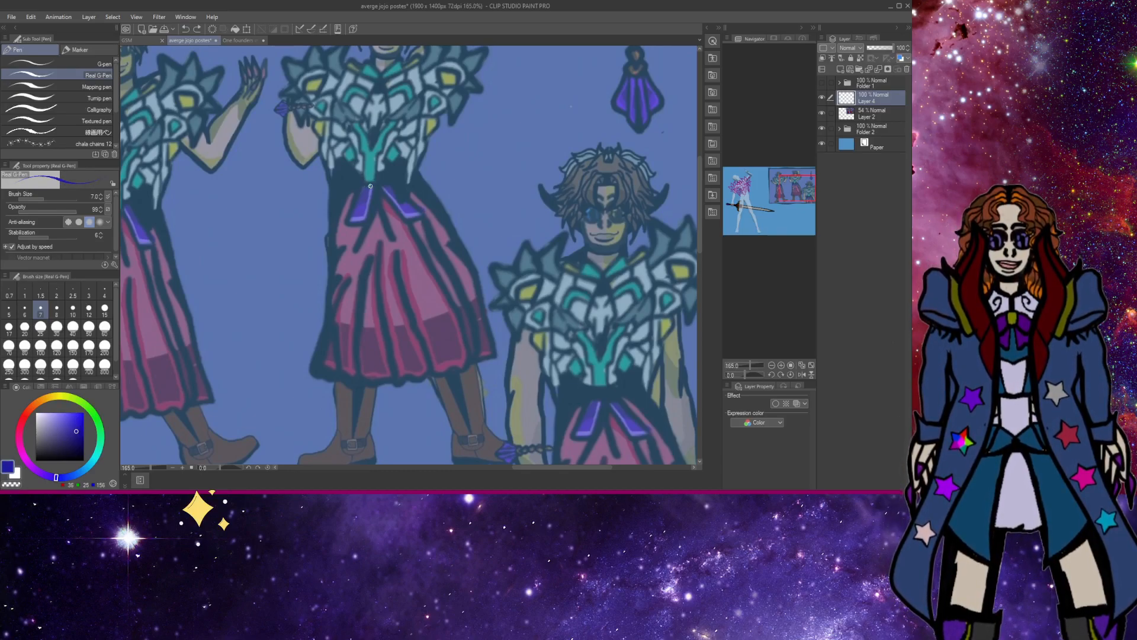
mouse_move(358, 172)
left_mouse_down()
mouse_move(372, 184)
mouse_move(343, 159)
mouse_move(335, 169)
mouse_move(333, 283)
mouse_move(311, 374)
mouse_move(398, 391)
mouse_move(471, 365)
mouse_move(458, 273)
mouse_move(411, 196)
mouse_move(379, 179)
mouse_move(343, 214)
mouse_move(355, 228)
mouse_move(374, 184)
mouse_move(408, 220)
mouse_move(425, 211)
mouse_move(392, 237)
left_mouse_up()
left_click_drag(376, 188, 394, 238)
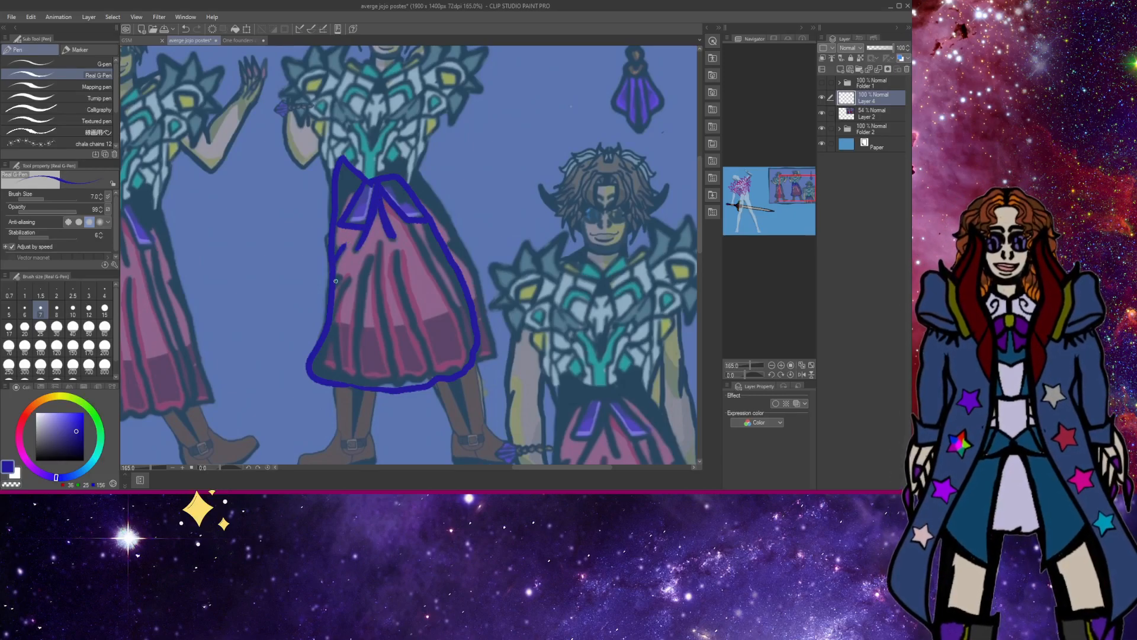
Trace the fold lines down the skirt from the reference and thicken the line along its hem.
left_click_drag(347, 281, 332, 308)
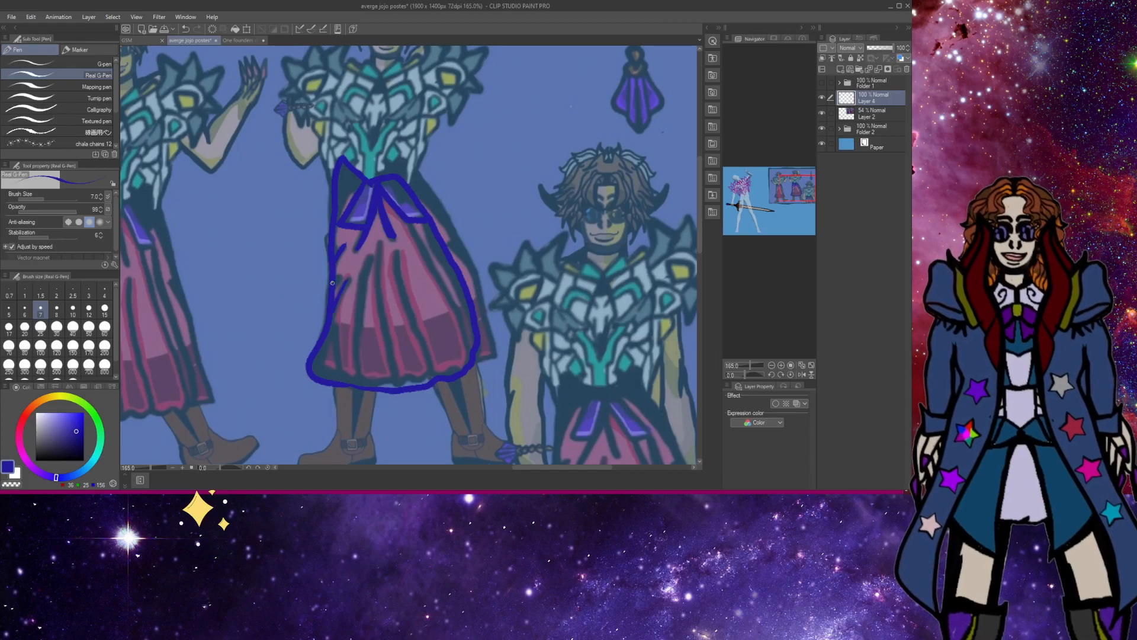
mouse_move(371, 254)
left_mouse_down()
mouse_move(356, 381)
mouse_move(338, 363)
mouse_move(339, 320)
mouse_move(342, 374)
mouse_move(341, 335)
left_mouse_up()
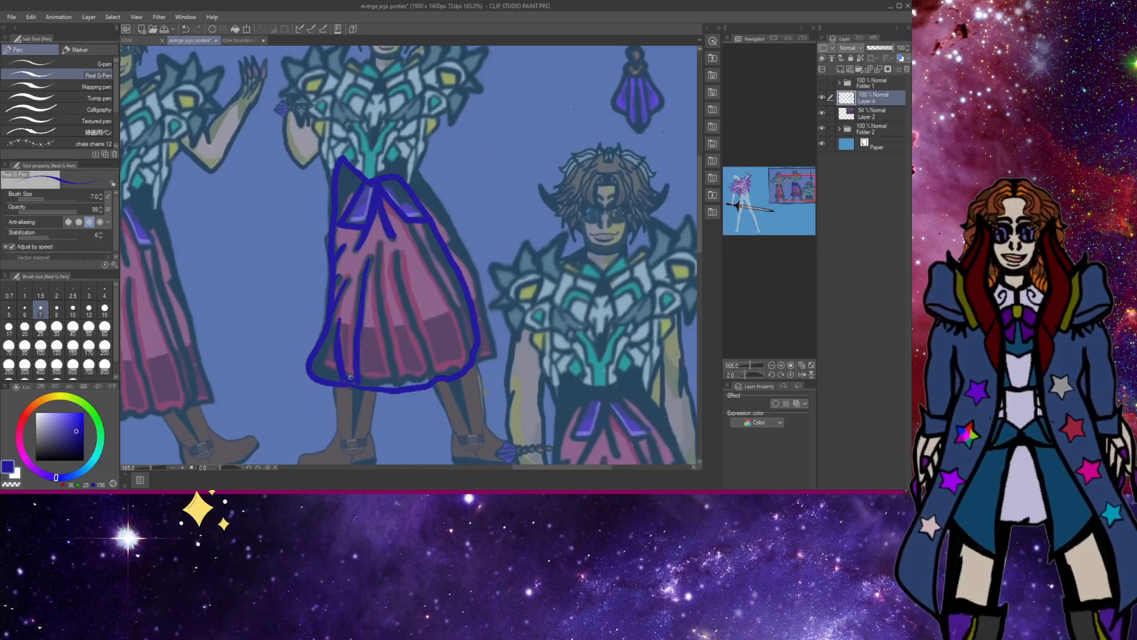
mouse_move(335, 372)
left_mouse_down()
mouse_move(323, 346)
mouse_move(321, 378)
mouse_move(321, 349)
mouse_move(320, 376)
mouse_move(337, 377)
left_mouse_up()
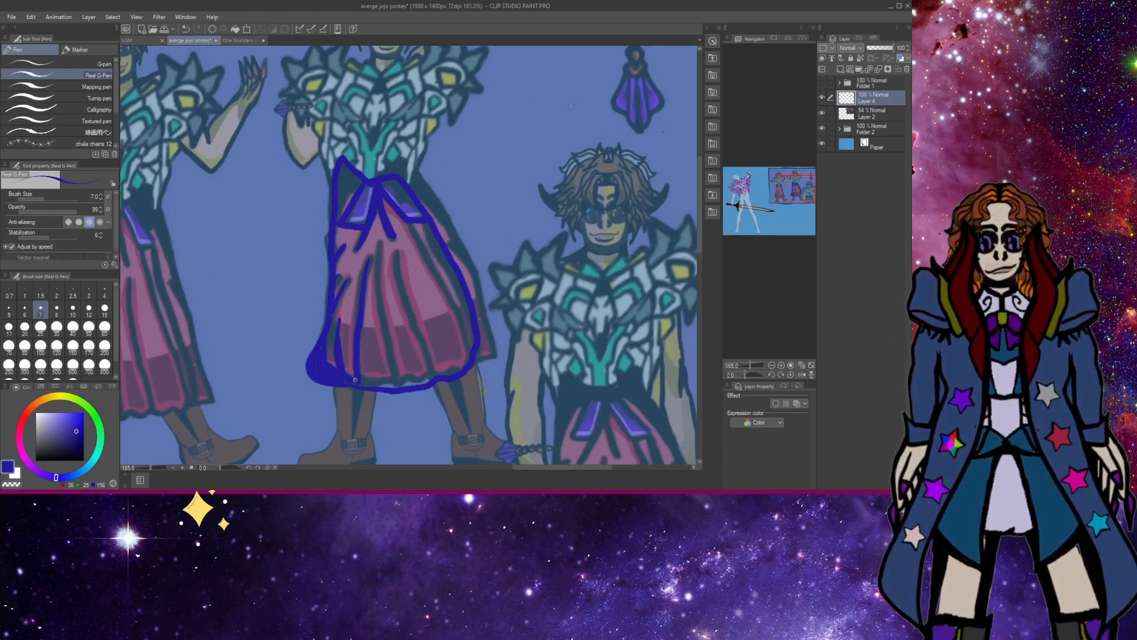
mouse_move(350, 379)
left_mouse_down()
mouse_move(463, 368)
mouse_move(411, 387)
mouse_move(376, 382)
mouse_move(414, 384)
left_mouse_up()
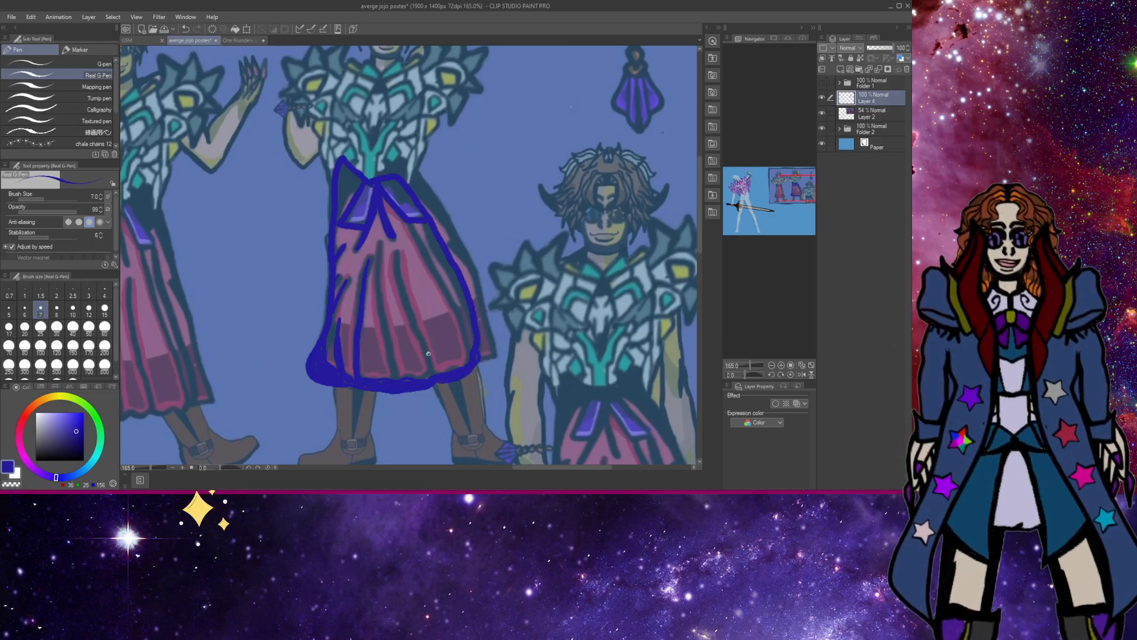
mouse_move(432, 377)
left_mouse_down()
mouse_move(395, 256)
mouse_move(431, 376)
mouse_move(385, 332)
mouse_move(378, 299)
mouse_move(398, 376)
left_mouse_up()
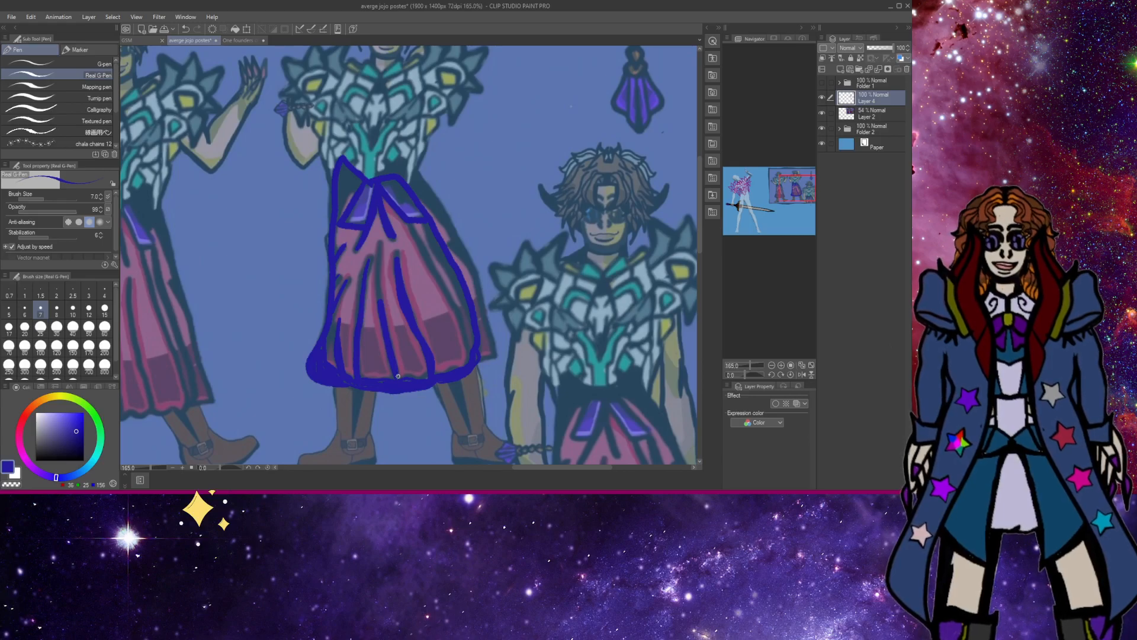
left_click_drag(380, 302, 377, 257)
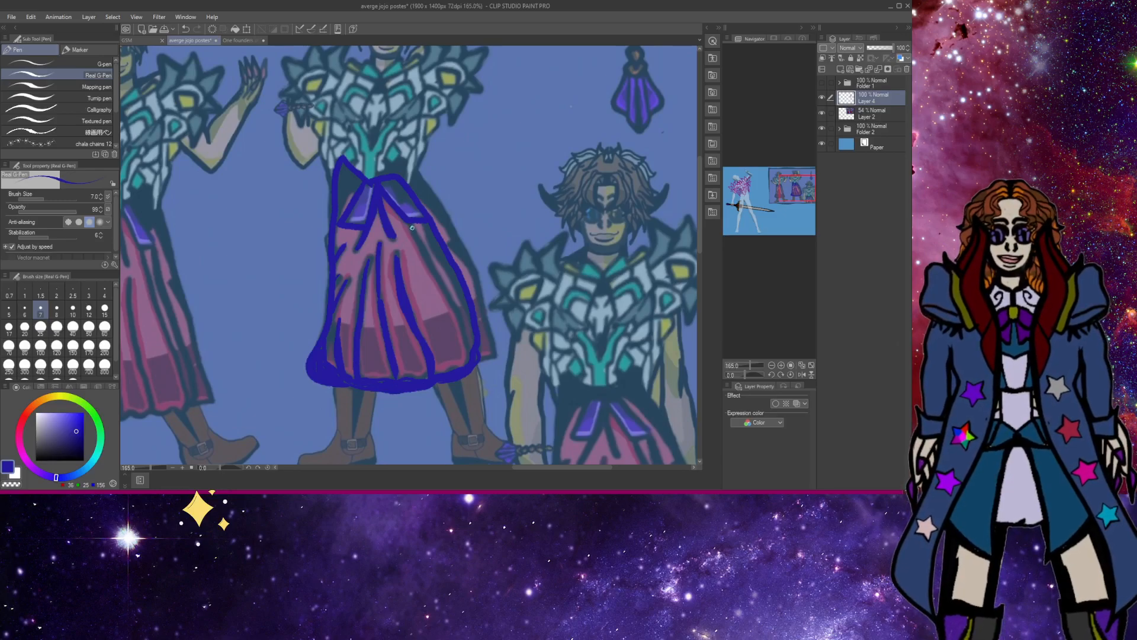
left_click_drag(430, 270, 459, 374)
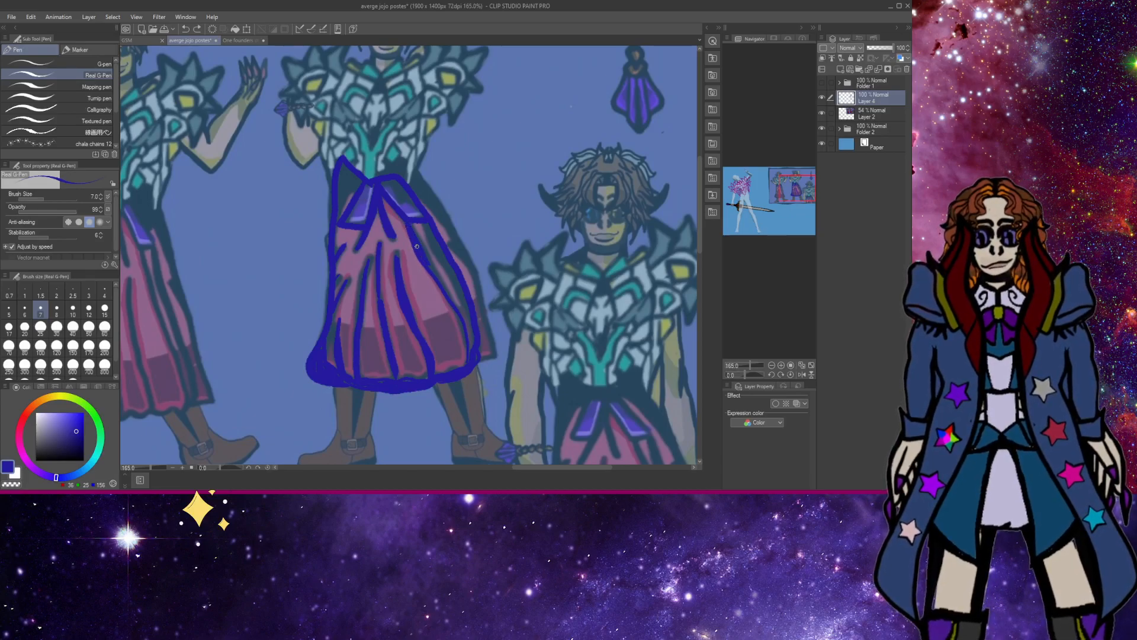
mouse_move(447, 297)
left_mouse_down()
mouse_move(465, 337)
mouse_move(453, 370)
left_mouse_up()
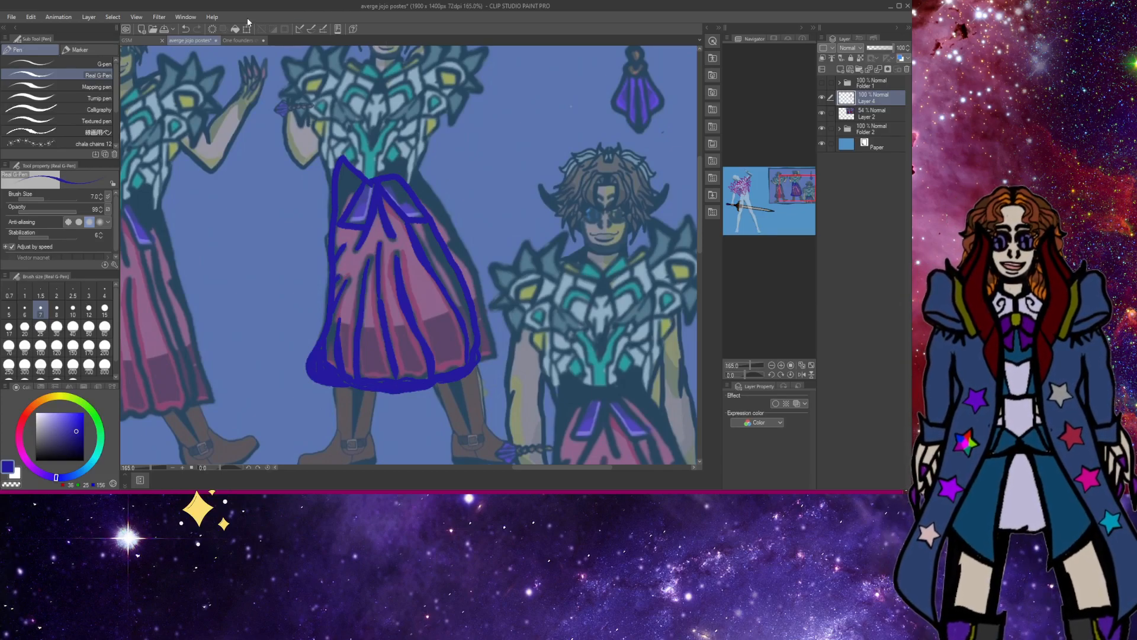
Move the traced skirt off the reference image into the empty space beside the posed figure.
scroll(264, 67, "down", 4)
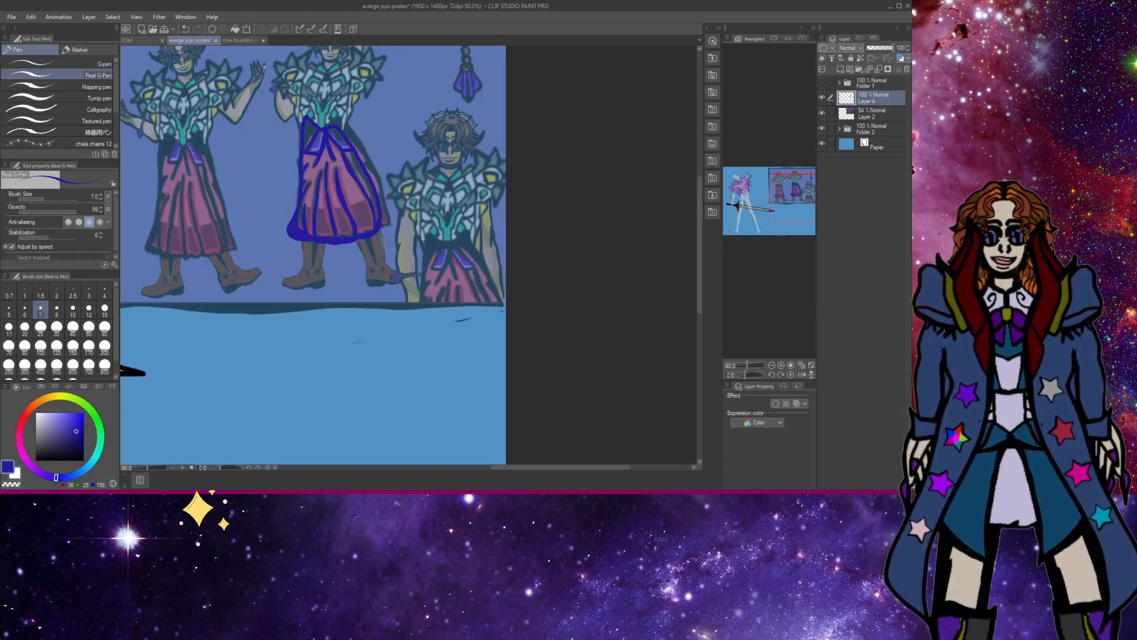
scroll(265, 67, "down", 3)
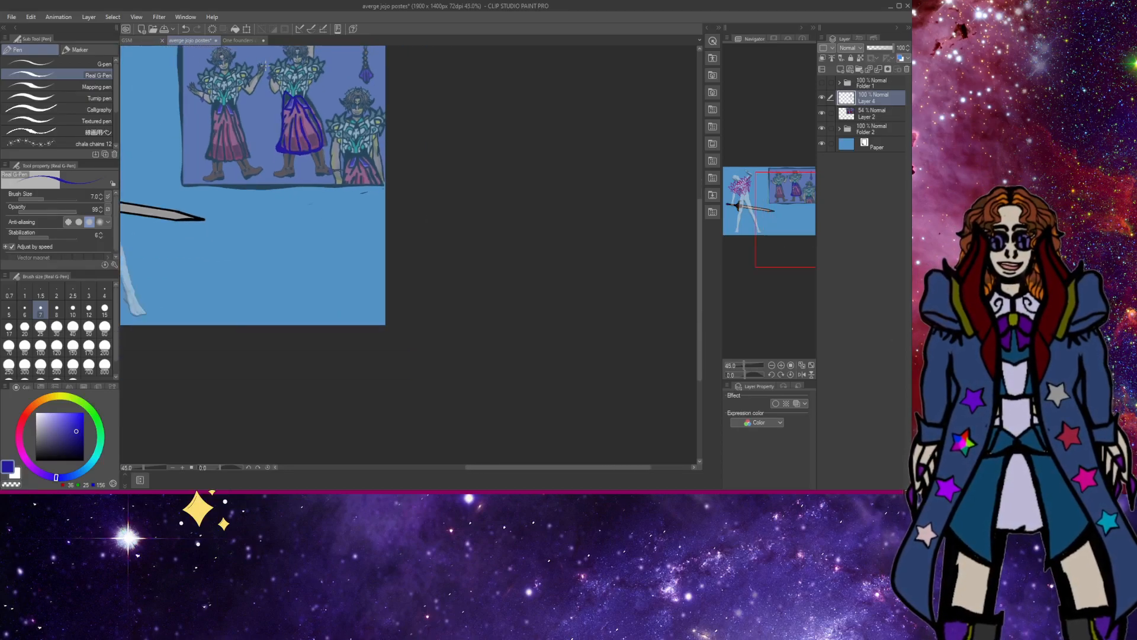
left_click_drag(504, 465, 448, 476)
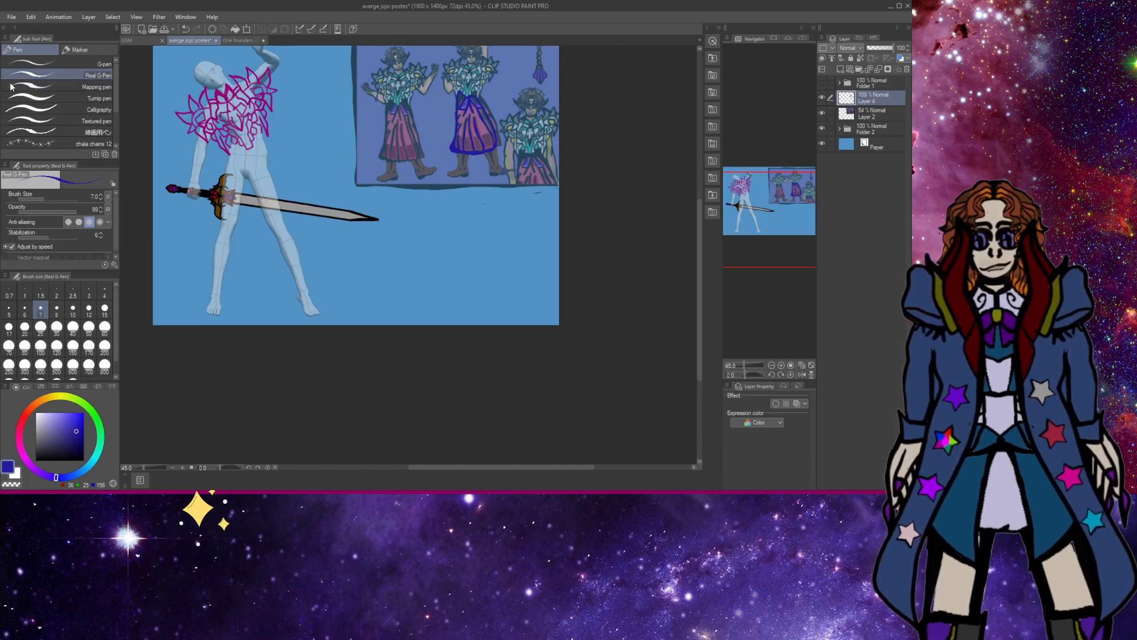
key("k")
mouse_move(529, 217)
left_mouse_down()
mouse_move(401, 279)
mouse_move(385, 279)
mouse_move(357, 228)
left_mouse_up()
Using the Skillet's Sketchy Sketch pencil, reinforce the sash edge and draw the curved back of the skirt's waistband.
key("slash")
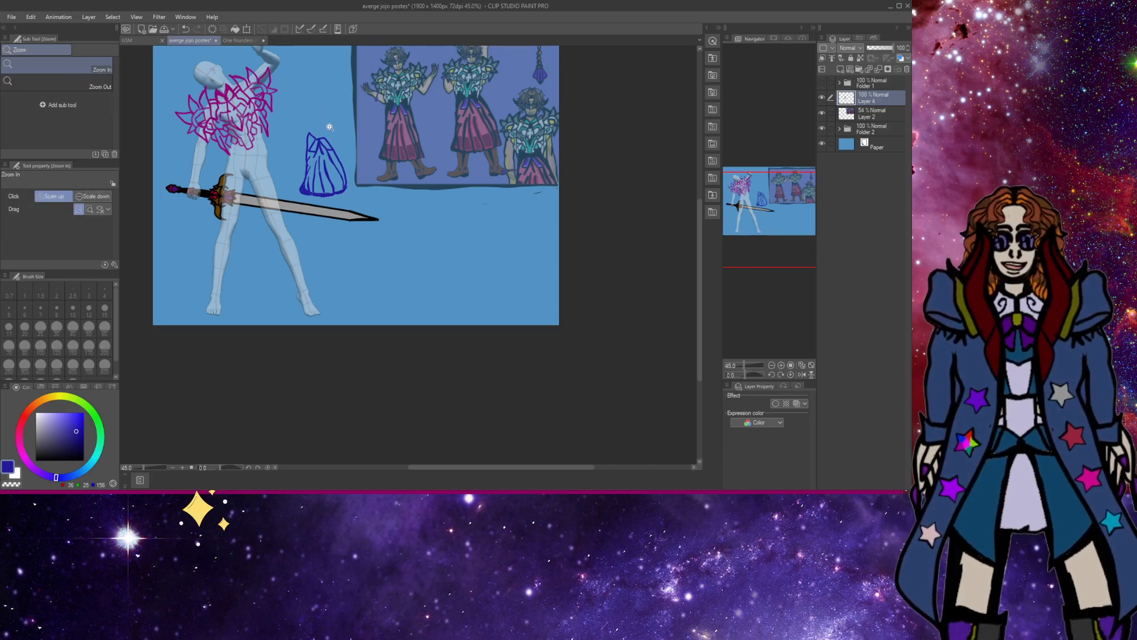
left_click(327, 130)
left_click(330, 132)
left_click(327, 132)
left_click(308, 151)
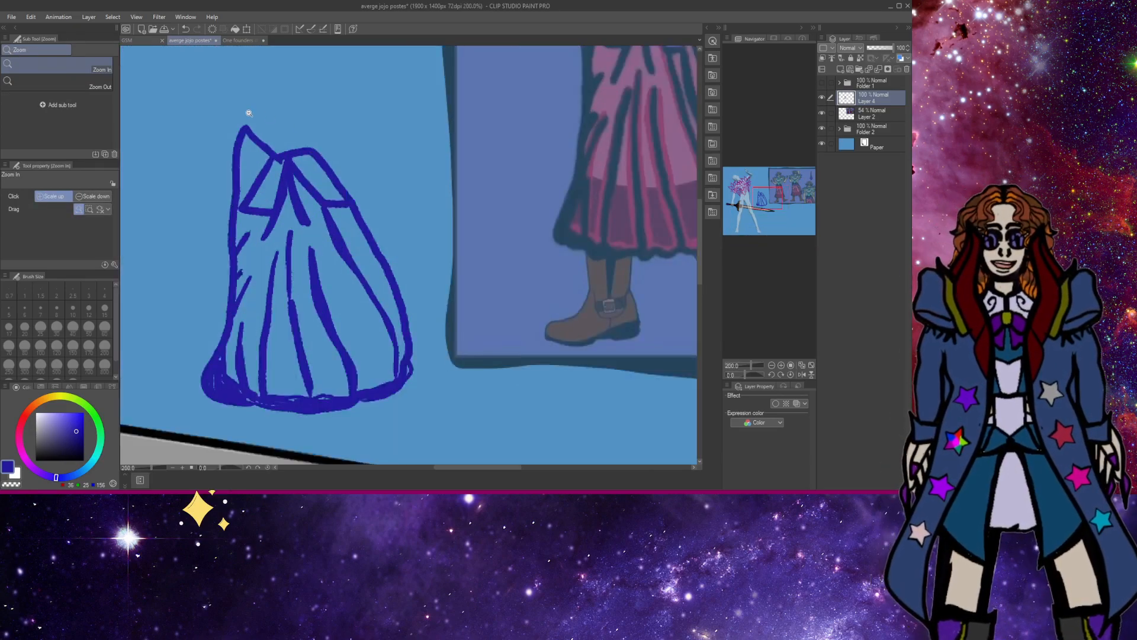
key("p")
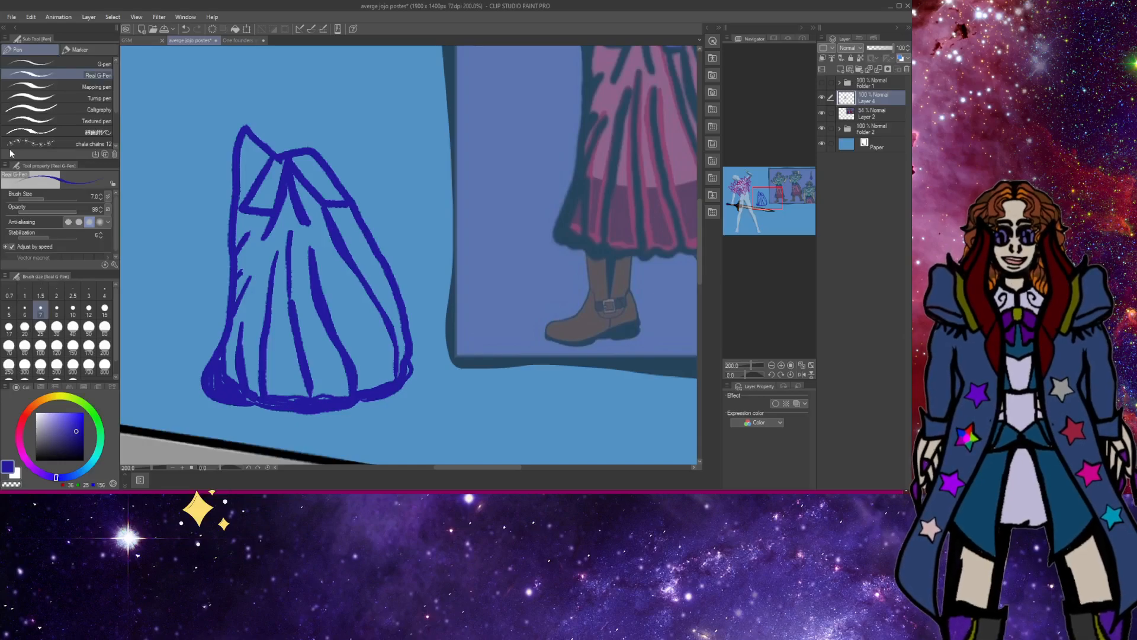
left_click_drag(339, 197, 302, 152)
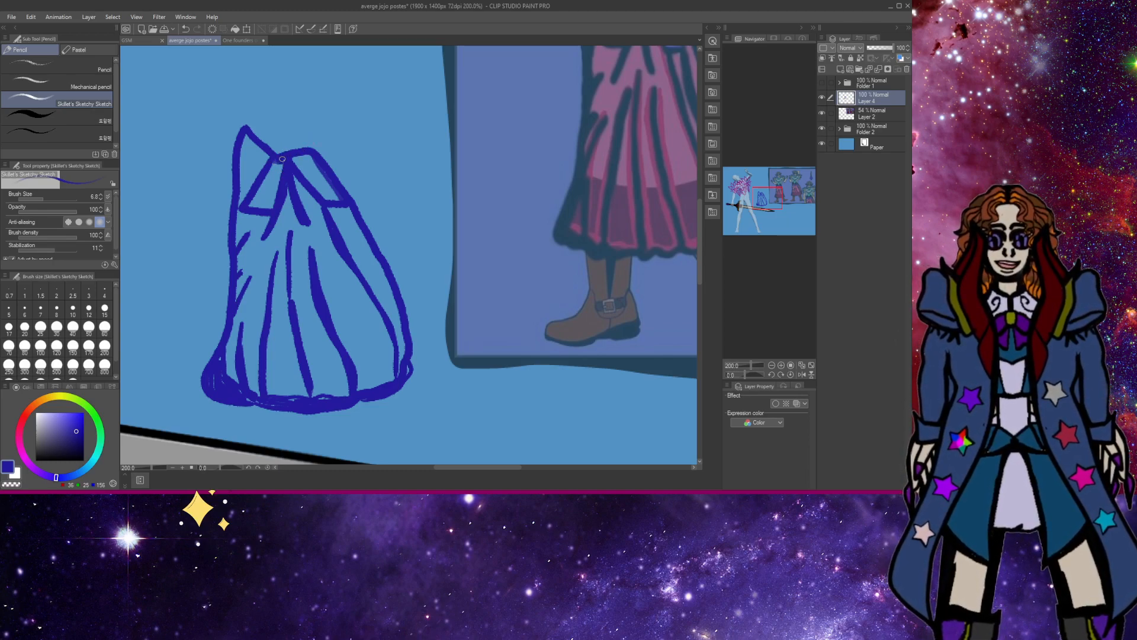
left_click_drag(311, 149, 247, 123)
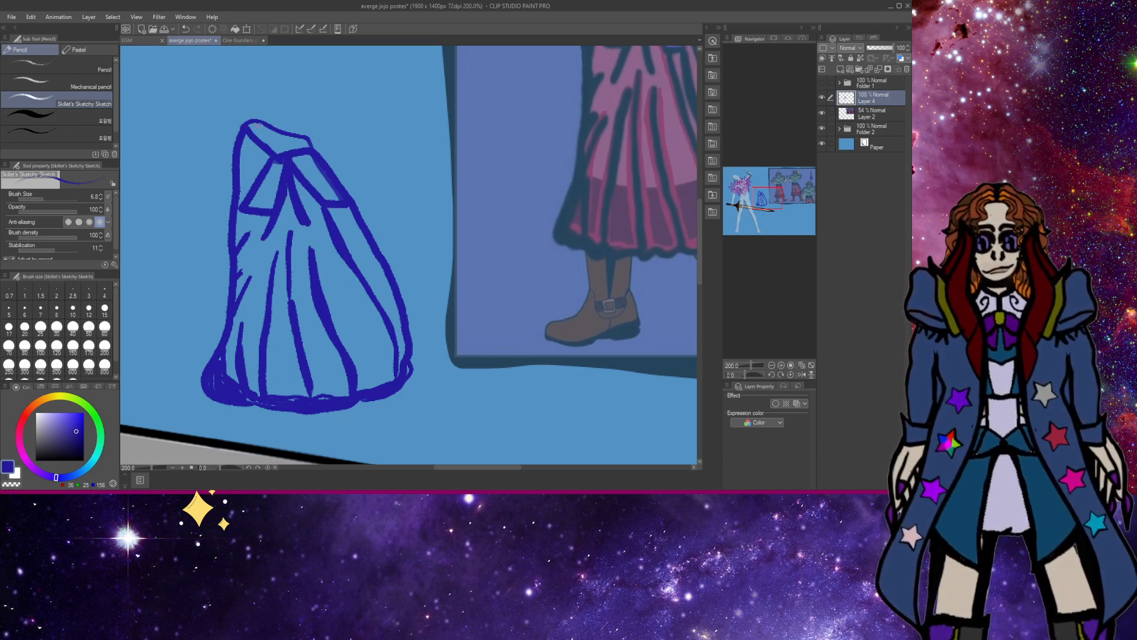
Move the skirt sketch onto the figure's hips, enlarge it to about 180%, and rotate it slightly to fit the waist.
scroll(266, 125, "down", 5)
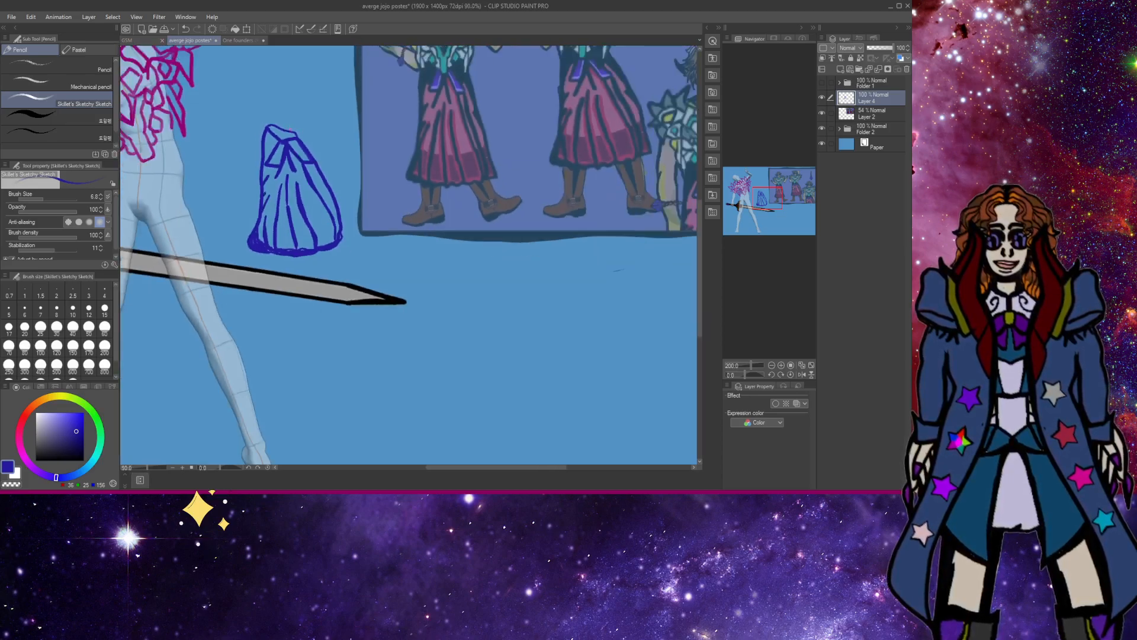
scroll(284, 123, "down", 1)
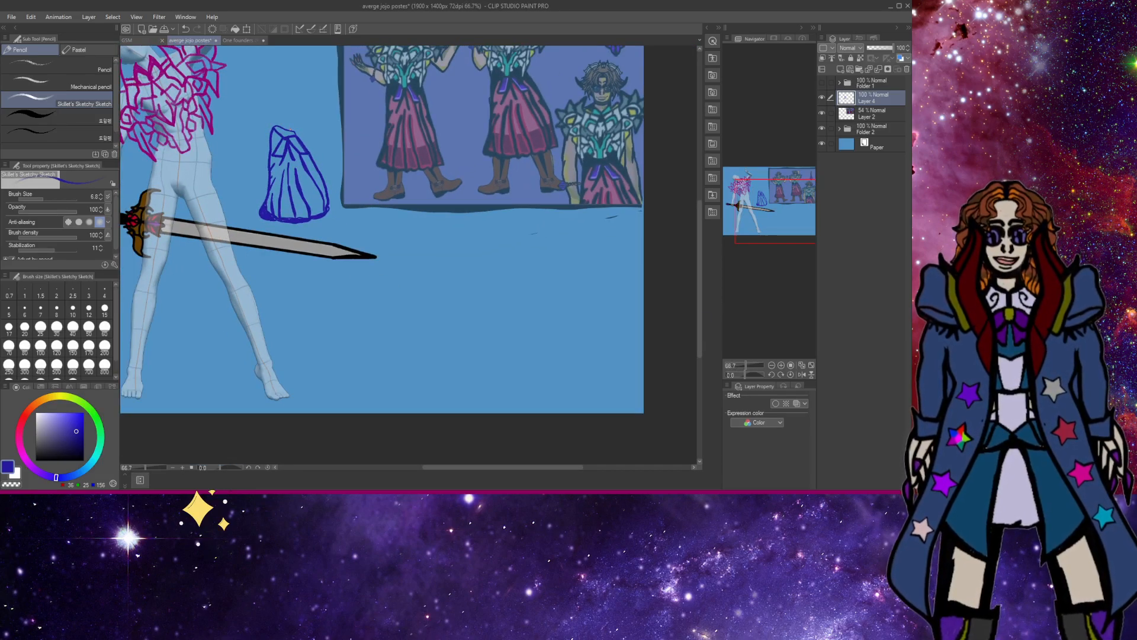
key("k")
left_click_drag(359, 190, 253, 208)
key("ctrl+t")
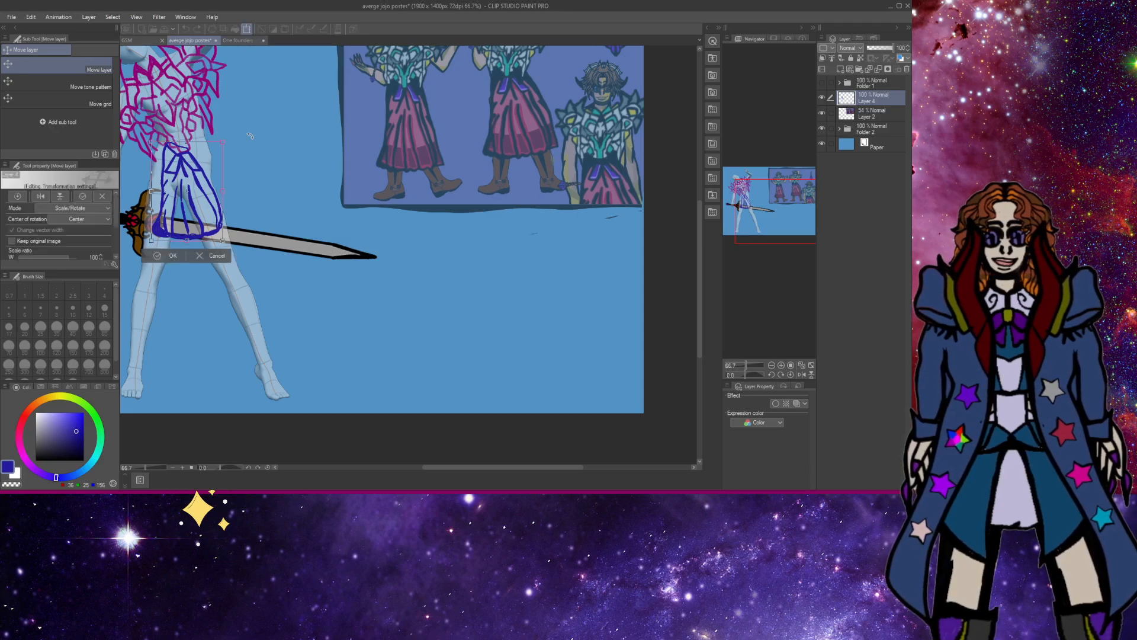
left_click_drag(187, 241, 190, 320)
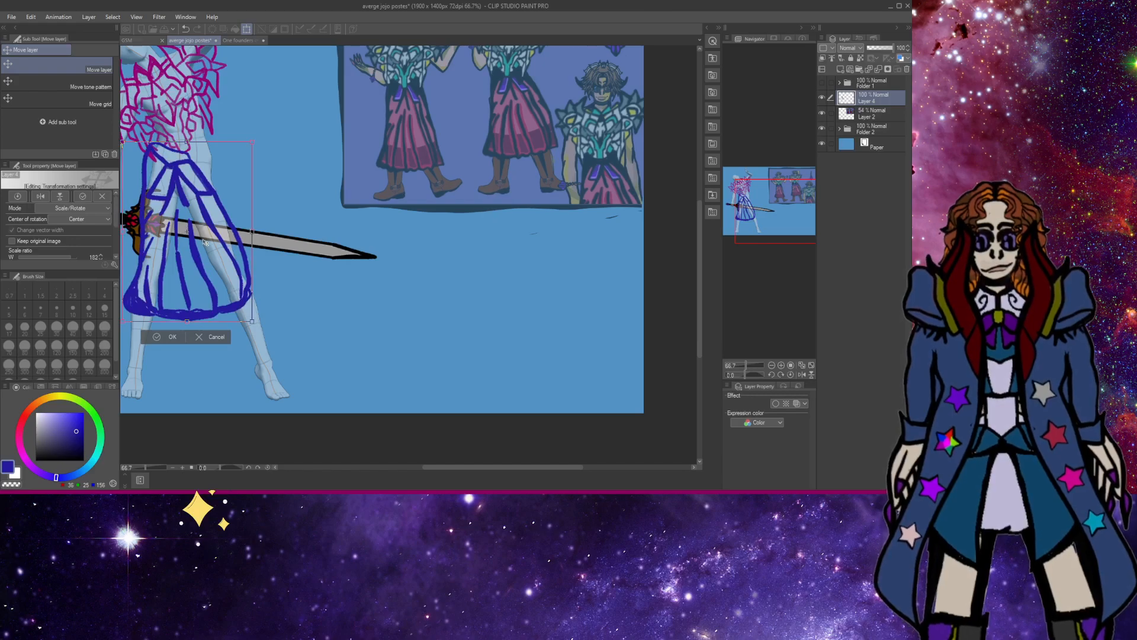
left_click_drag(204, 240, 211, 233)
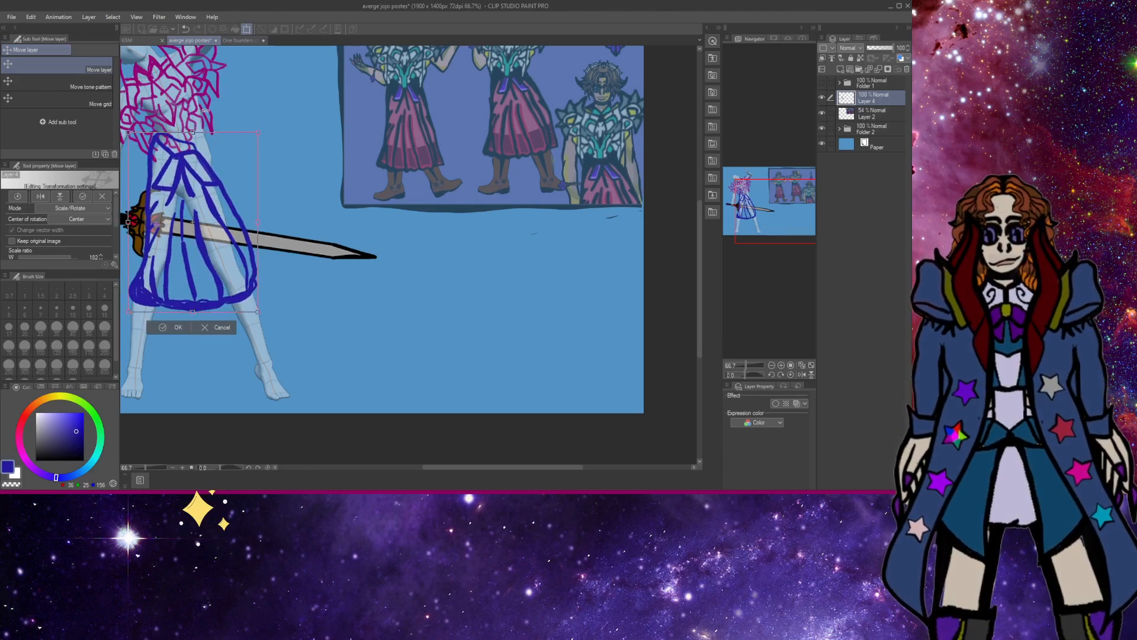
left_click_drag(206, 111, 213, 108)
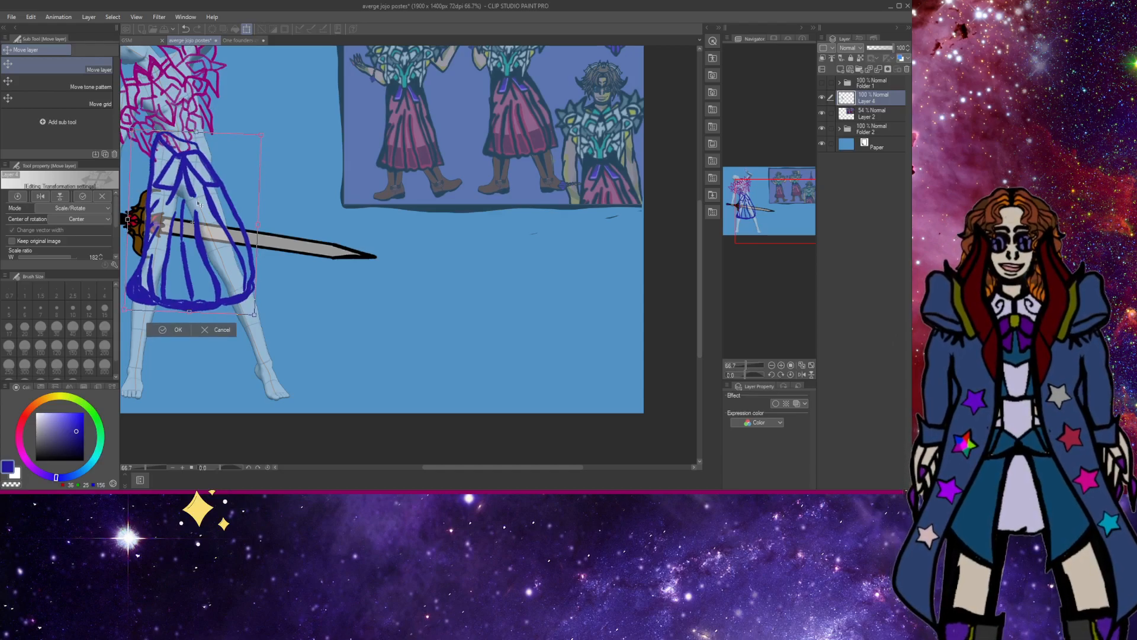
left_click_drag(198, 205, 196, 212)
left_click(160, 335)
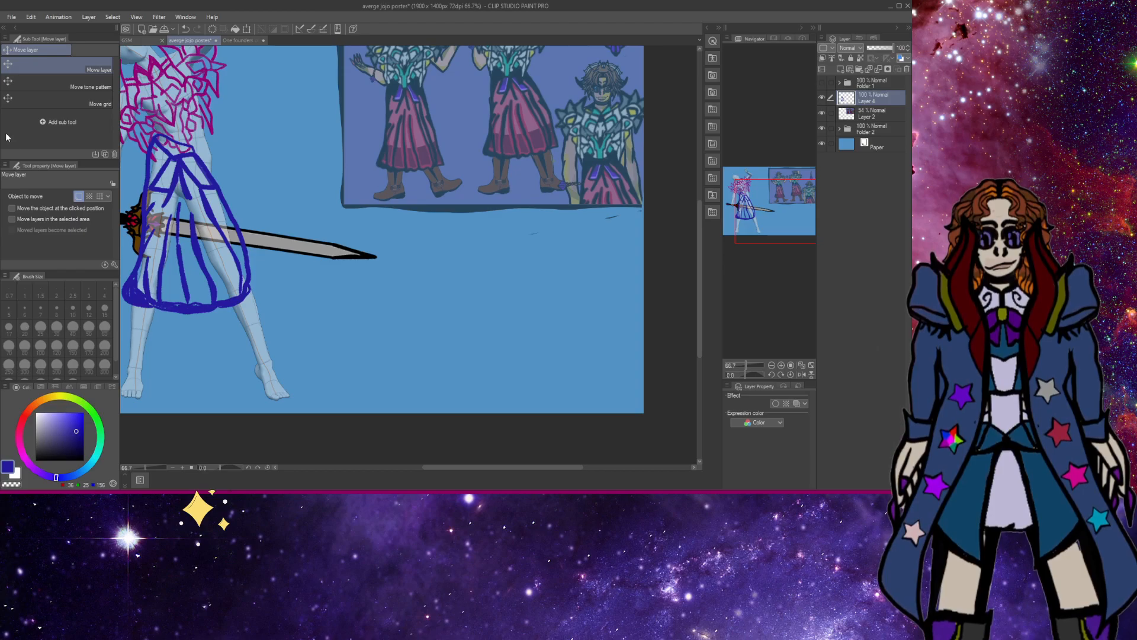
key("p")
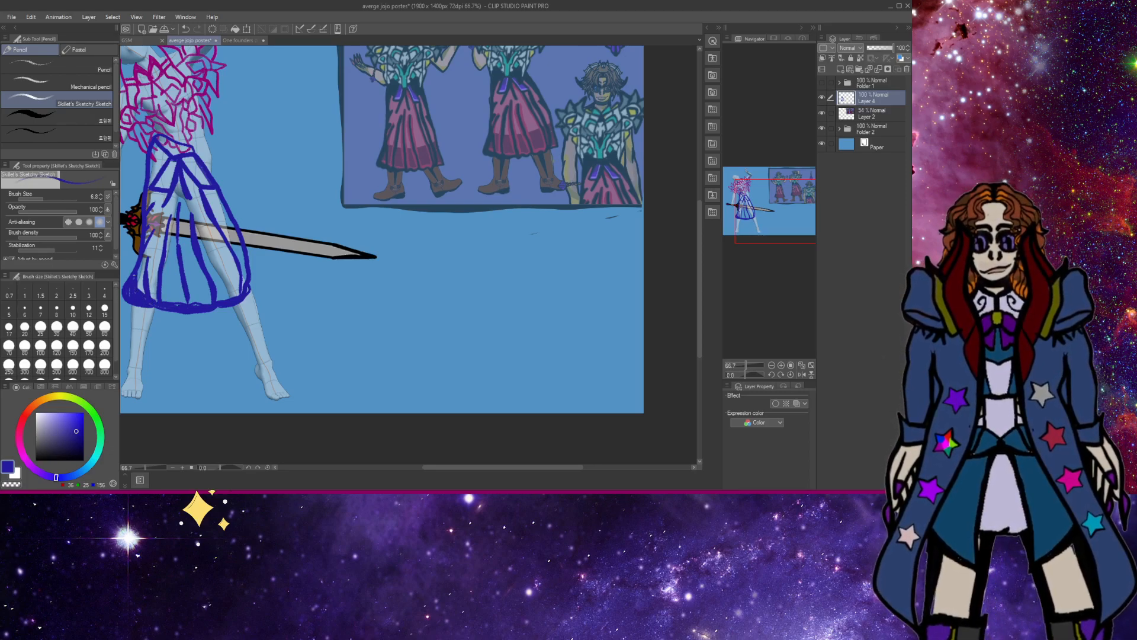
left_click(822, 128)
left_click(822, 129)
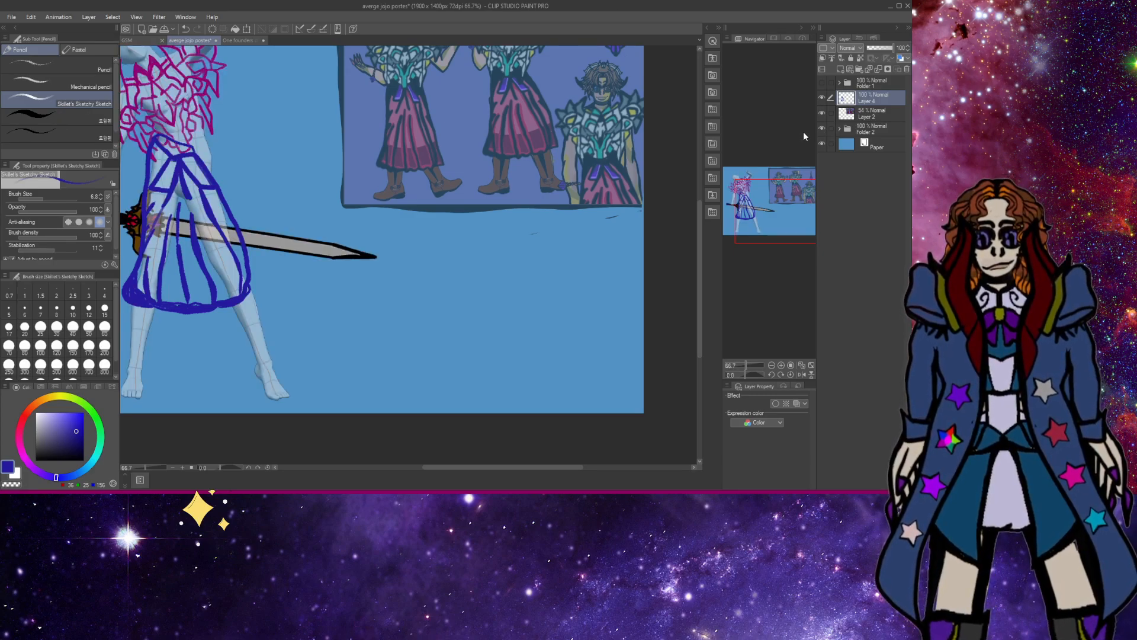
Erase the curved back line of the skirt's waistband with the Hard eraser at size 10.
key("/")
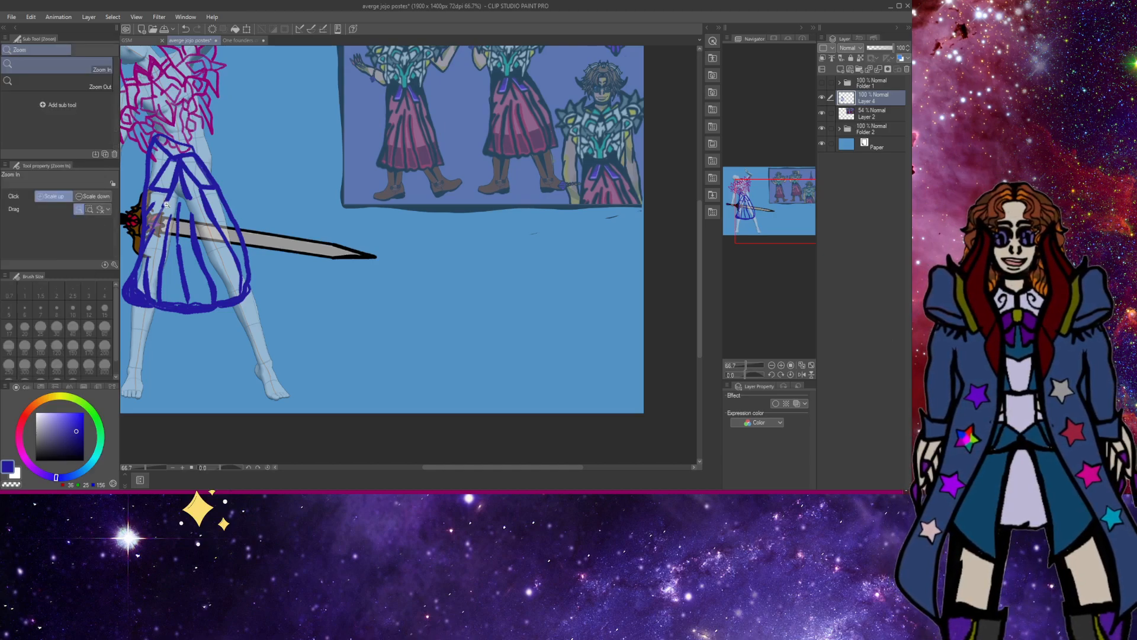
left_click(170, 139)
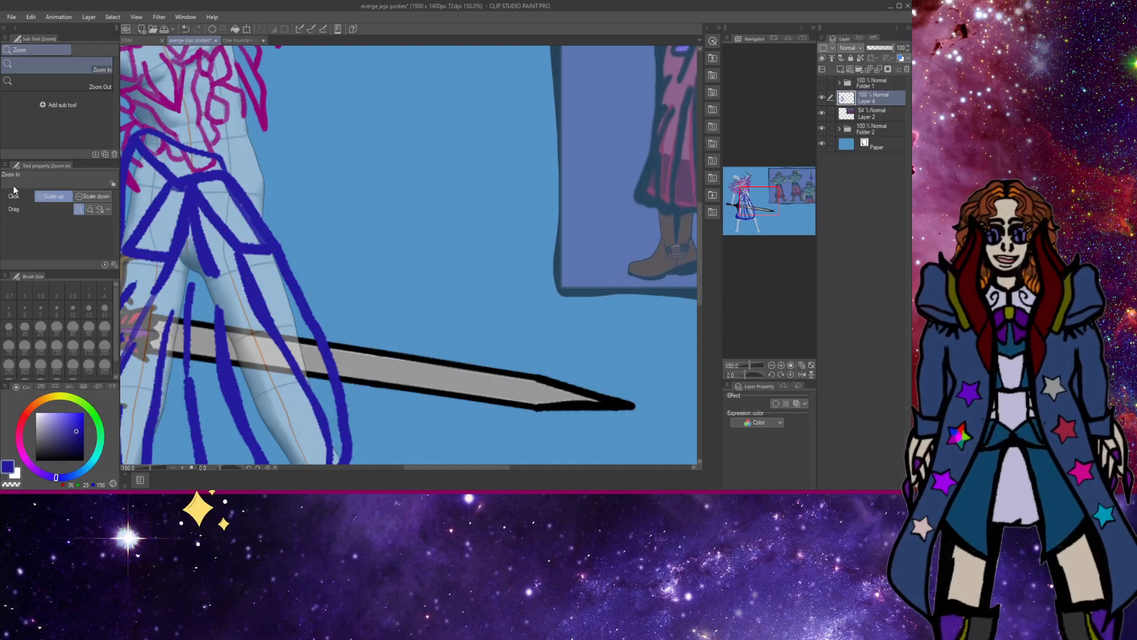
key("e")
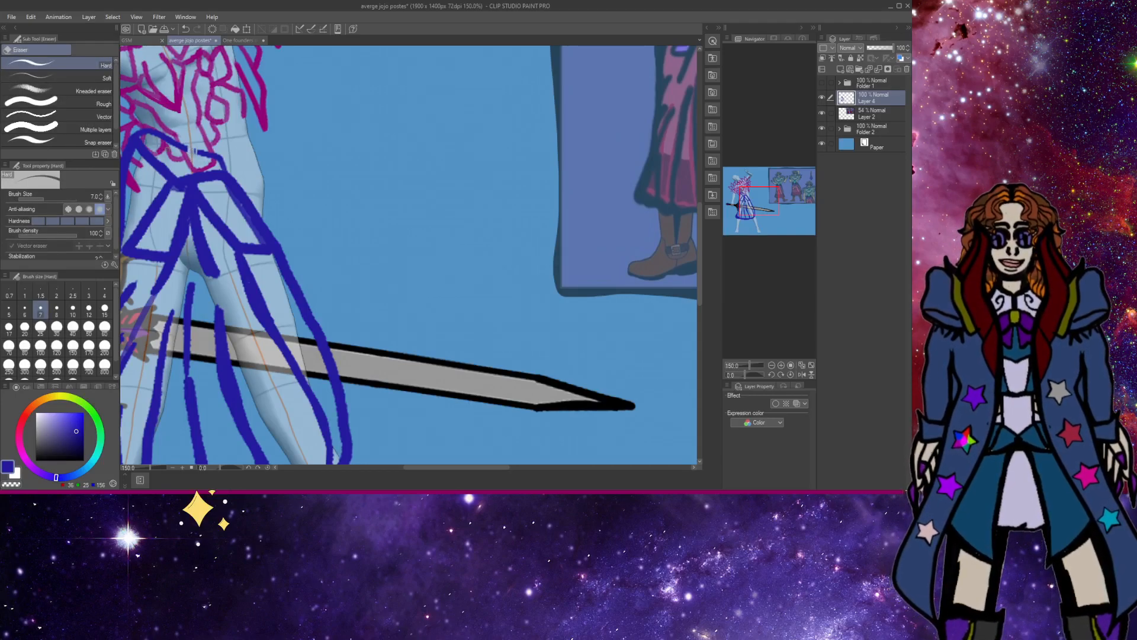
left_click(73, 308)
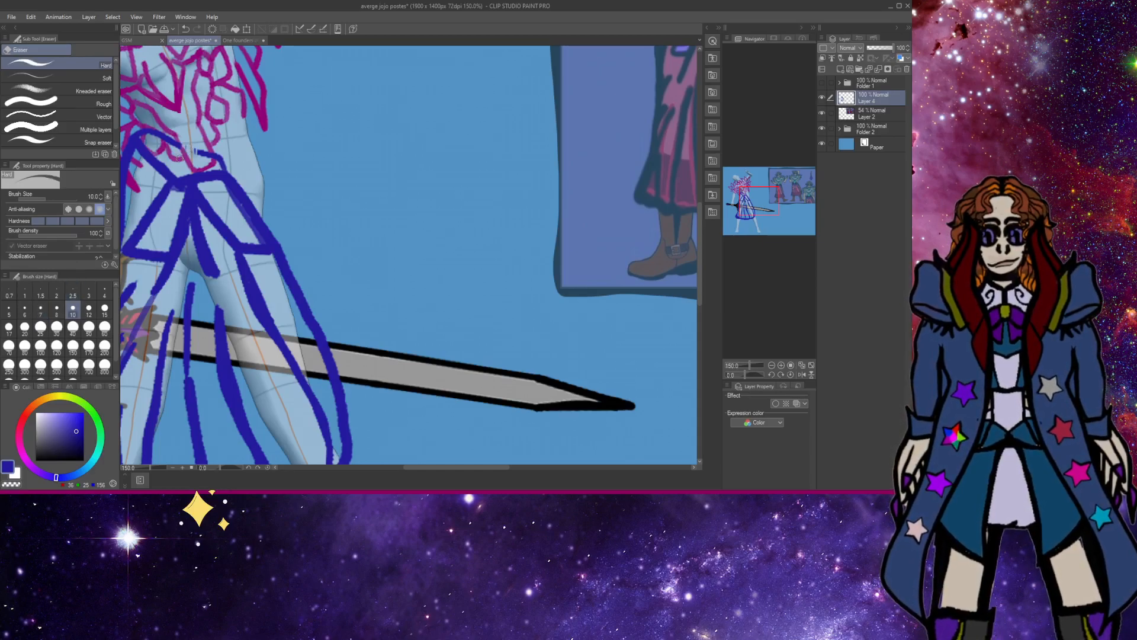
left_click_drag(180, 155, 138, 122)
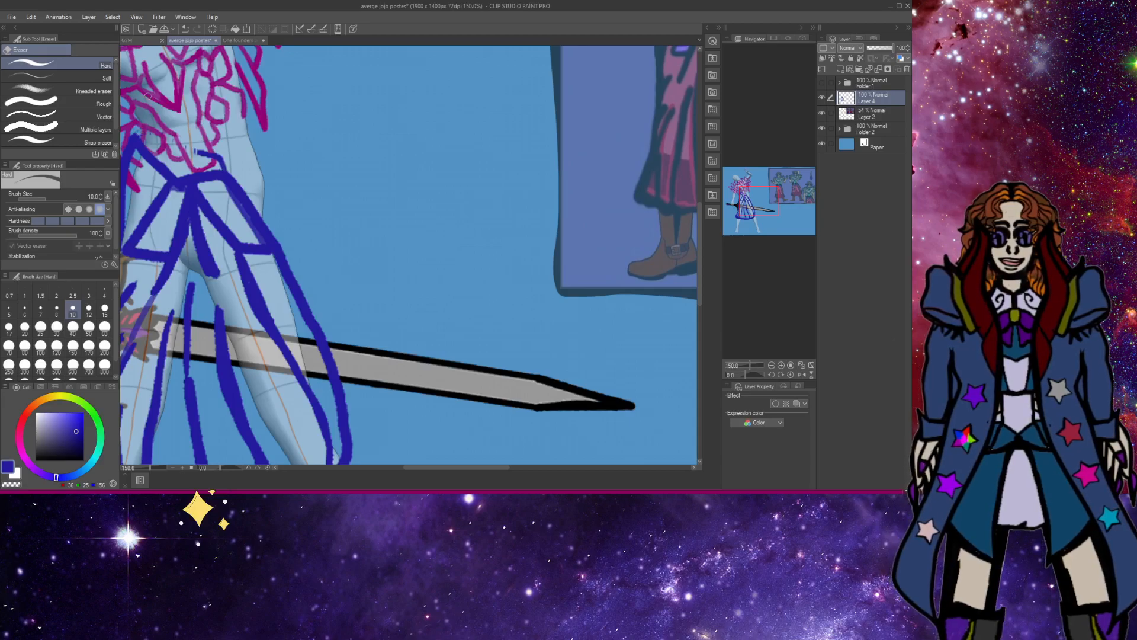
mouse_move(200, 144)
left_mouse_down()
mouse_move(213, 160)
mouse_move(224, 145)
mouse_move(218, 165)
left_mouse_up()
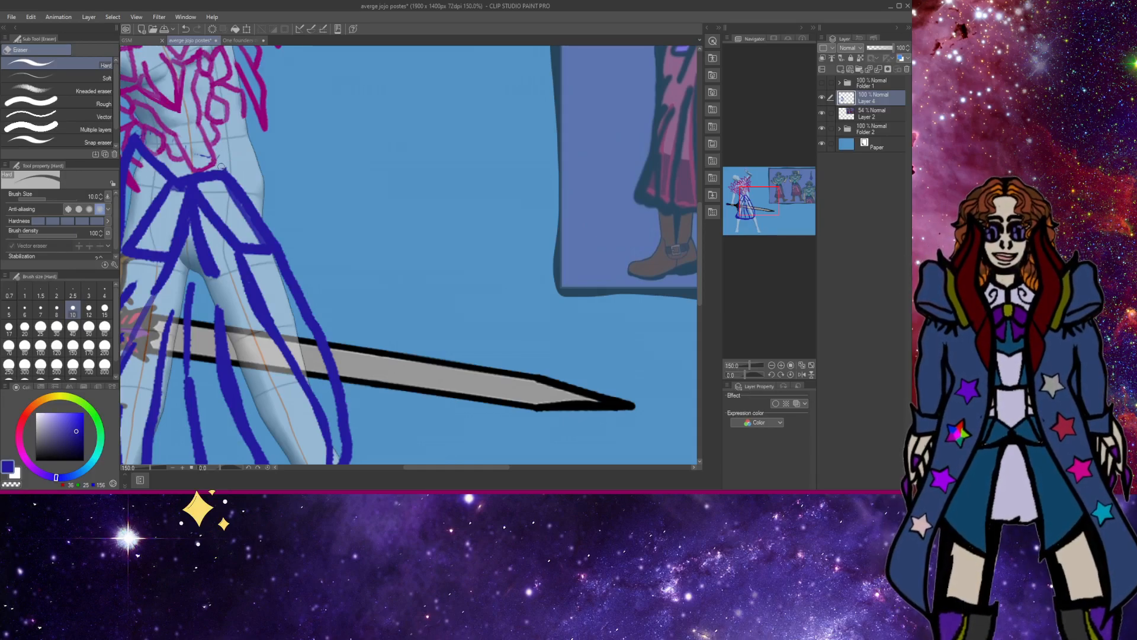
Draw the side line of the skirt's waistband over the figure's hip with the Skillet's Sketchy Sketch pencil at size 10.
scroll(234, 153, "down", 2)
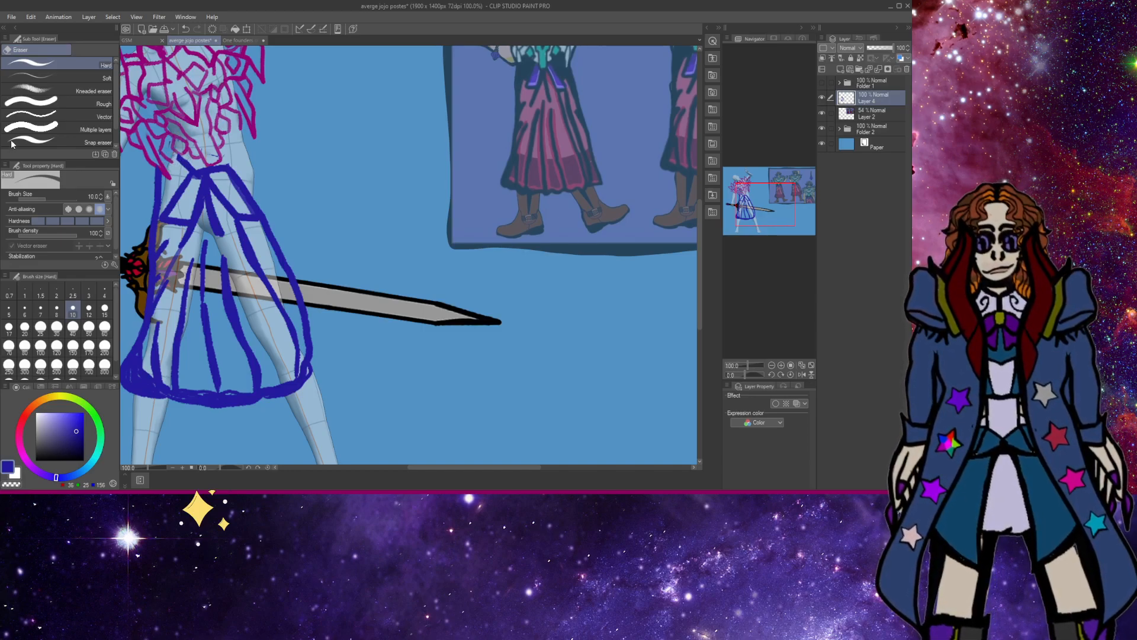
key("p")
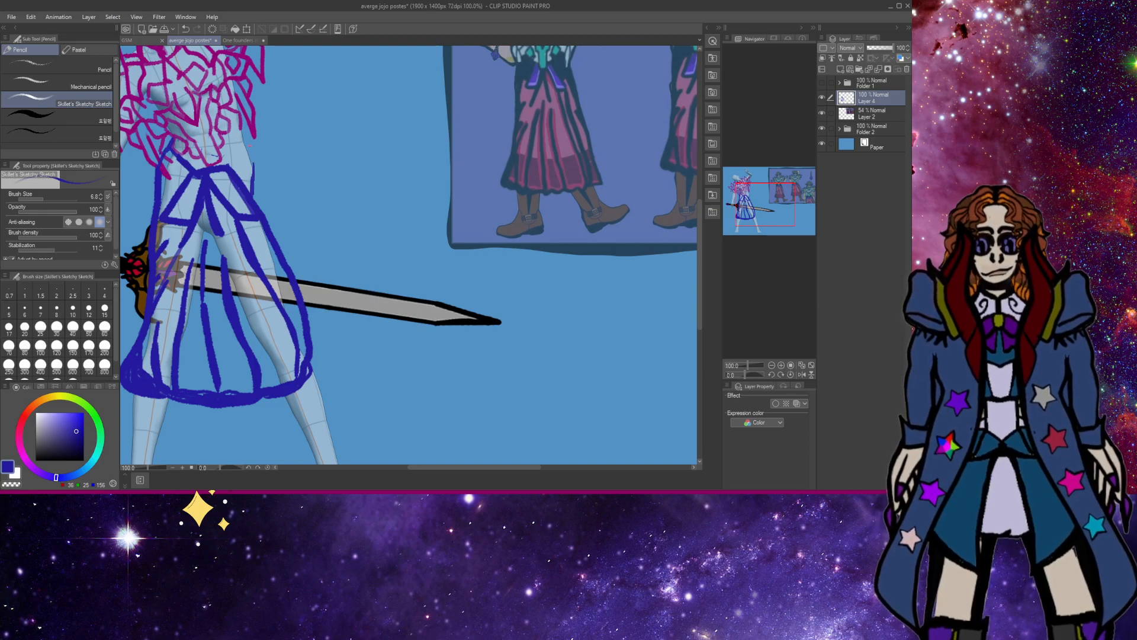
key("ctrl+z")
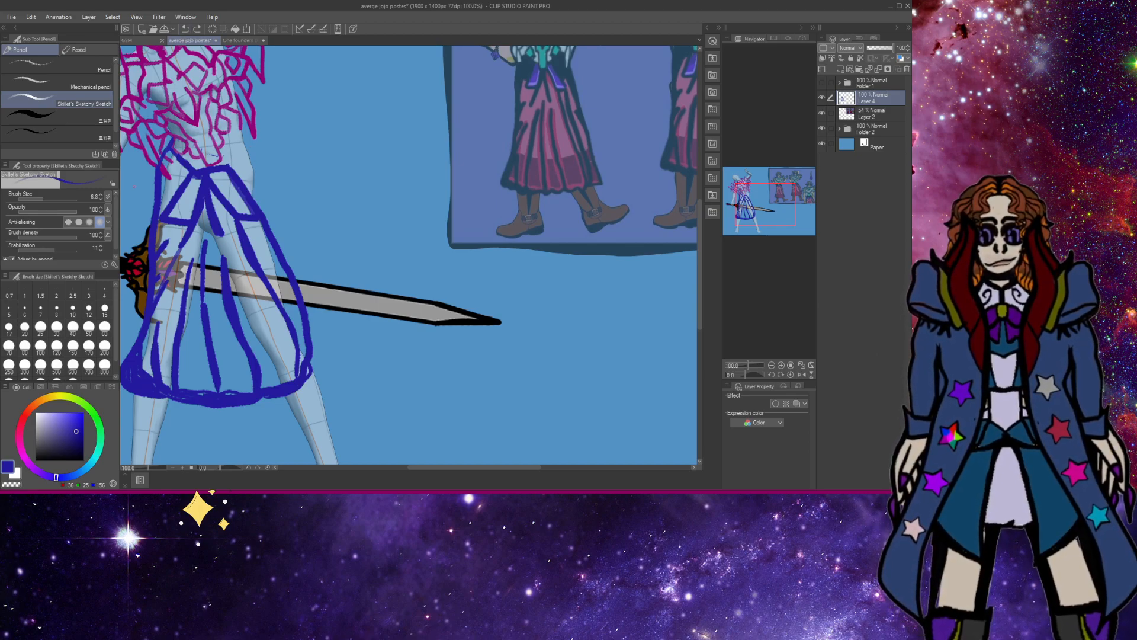
left_click(73, 308)
mouse_move(253, 202)
left_mouse_down()
mouse_move(254, 204)
mouse_move(226, 154)
left_mouse_up()
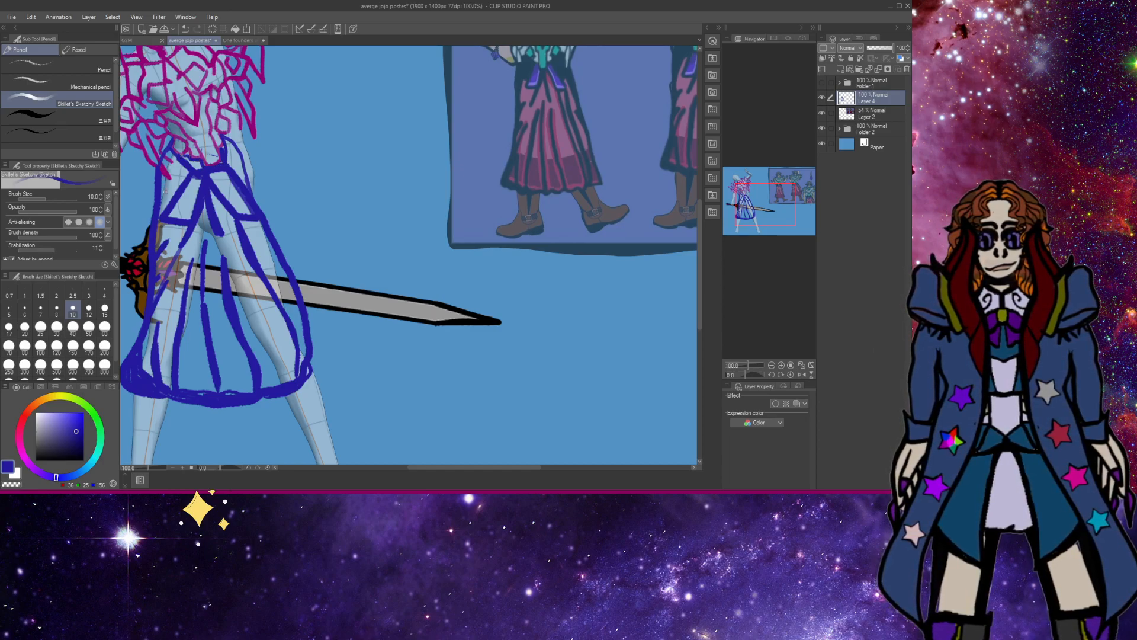
Fill the gaps between the waistband and the skirt's outer edges on both hips, using pencil sizes 12 and 15.
key("e")
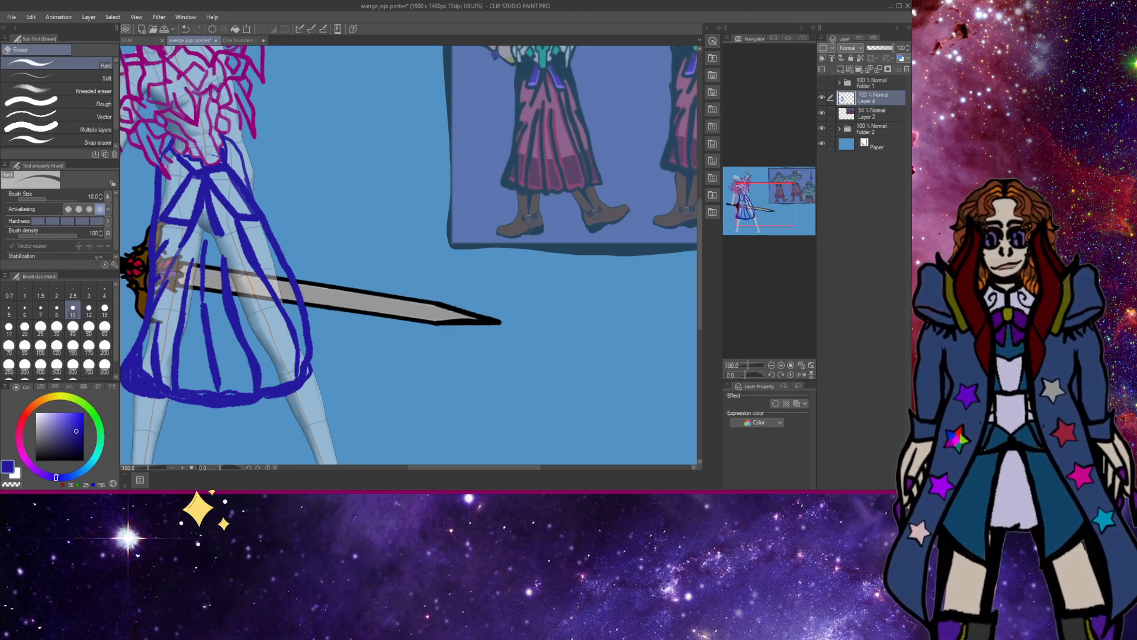
key("p")
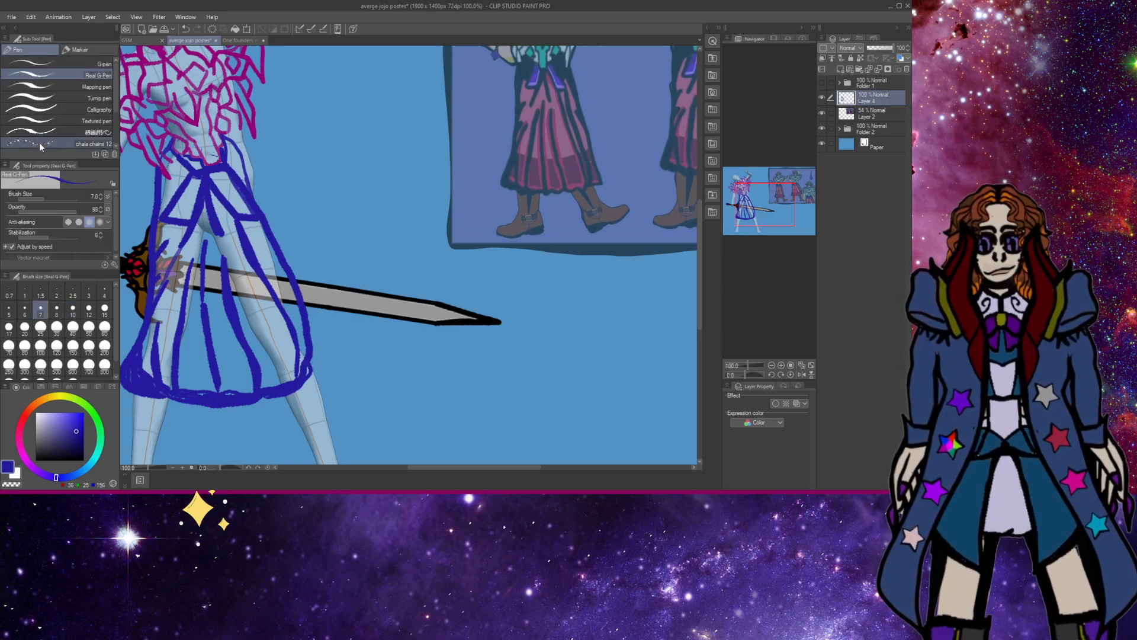
key("p")
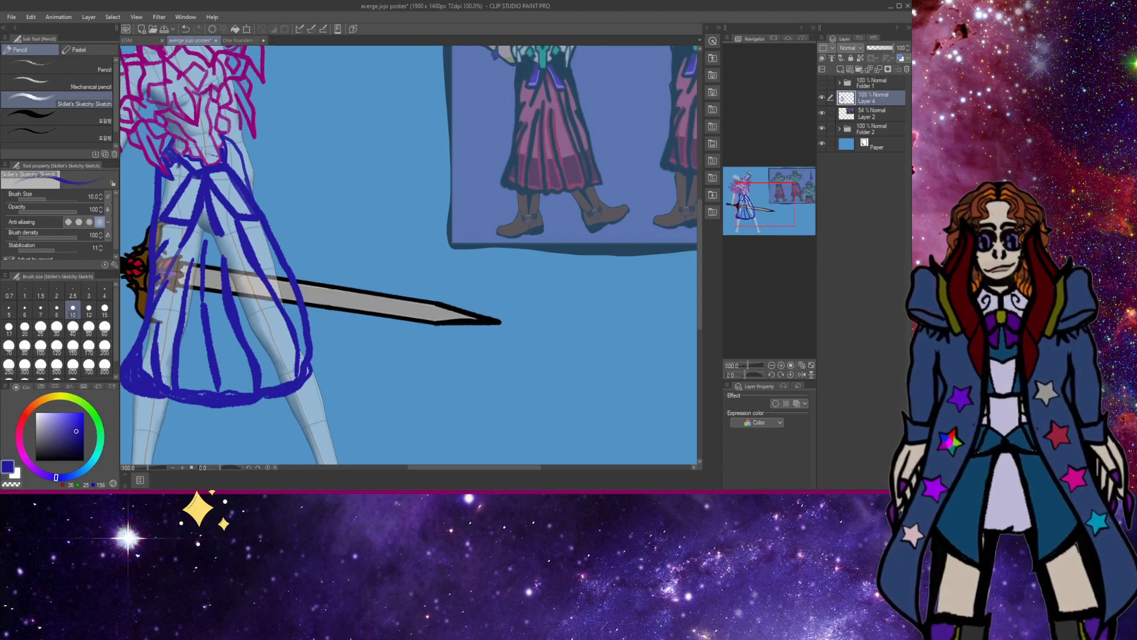
left_click(89, 307)
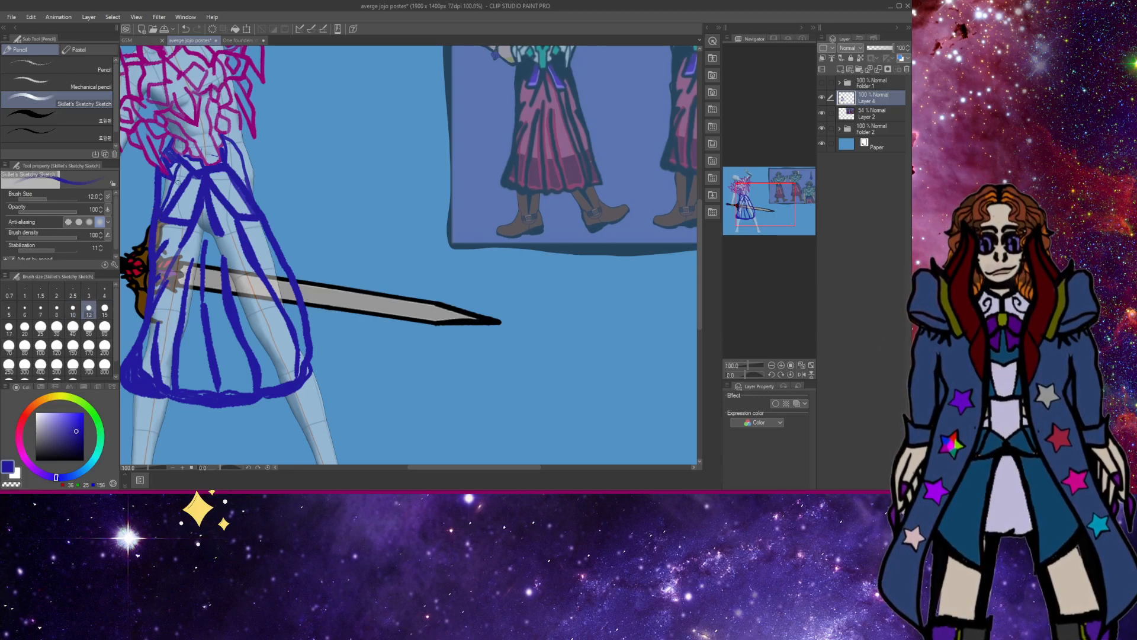
mouse_move(160, 208)
left_mouse_down()
mouse_move(187, 173)
mouse_move(174, 188)
mouse_move(177, 164)
mouse_move(169, 177)
left_mouse_up()
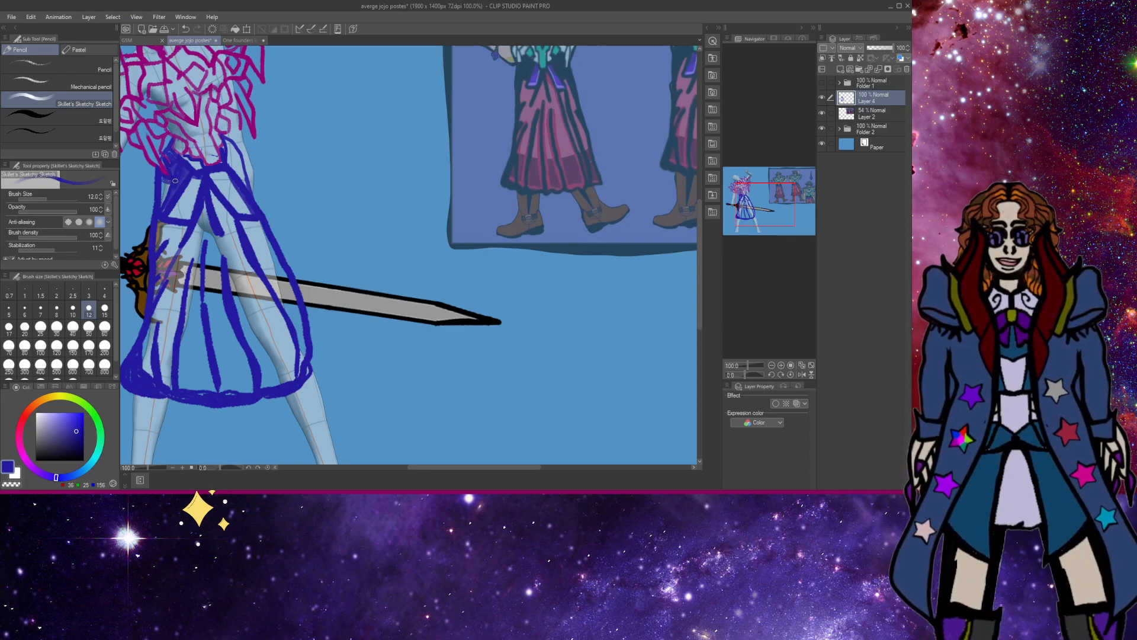
left_click(105, 310)
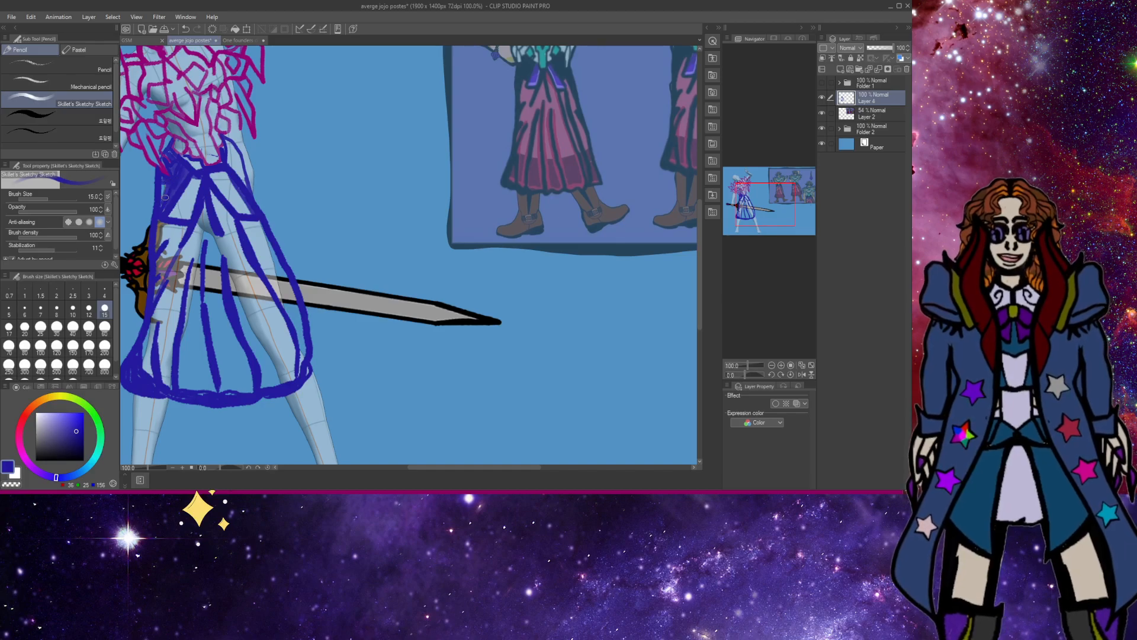
mouse_move(166, 197)
left_mouse_down()
mouse_move(162, 185)
mouse_move(177, 188)
mouse_move(159, 218)
mouse_move(184, 217)
left_mouse_up()
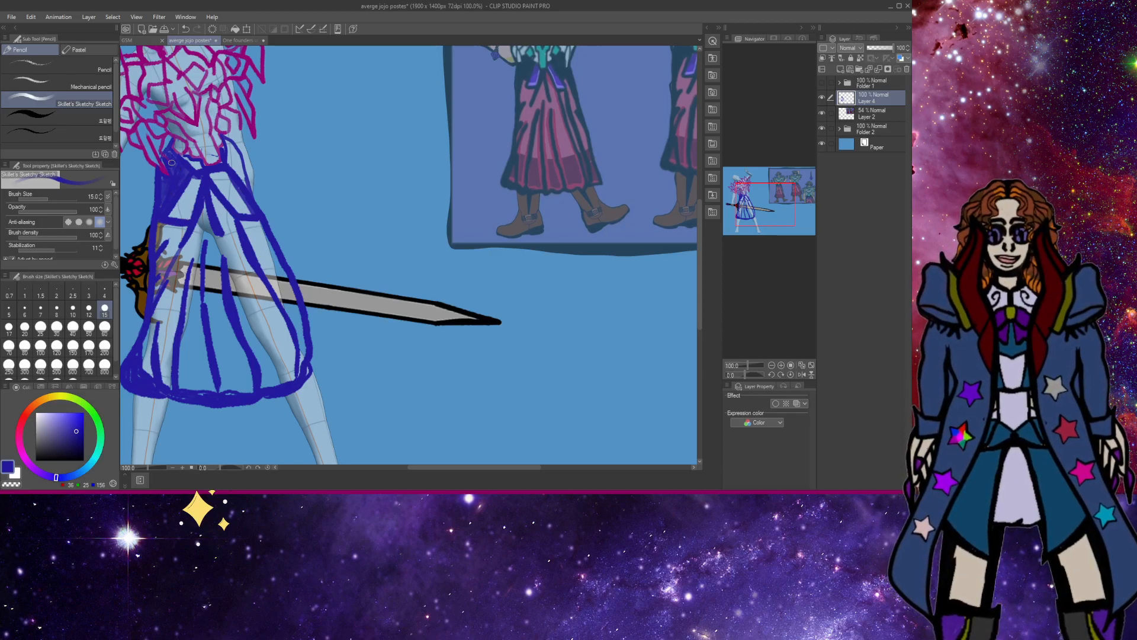
mouse_move(227, 161)
left_mouse_down()
mouse_move(245, 186)
mouse_move(227, 161)
mouse_move(234, 173)
mouse_move(235, 149)
mouse_move(263, 218)
mouse_move(244, 142)
mouse_move(228, 136)
mouse_move(243, 144)
mouse_move(253, 189)
mouse_move(235, 143)
left_mouse_up()
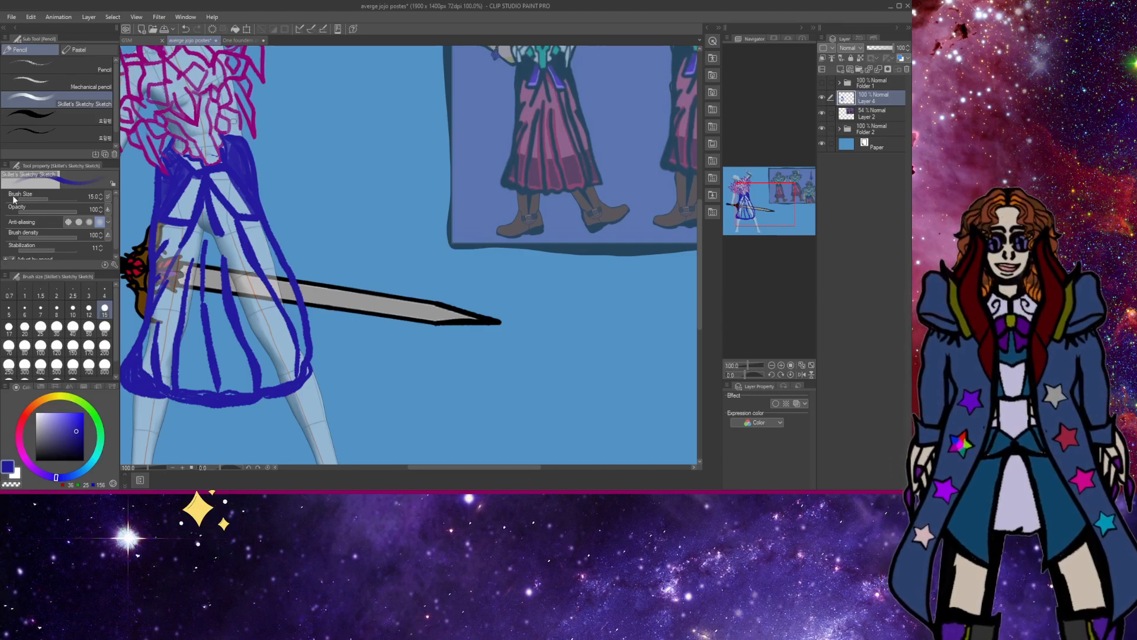
Examine how the filled-in skirt, armor and sword sit on the whole posed figure.
key("e")
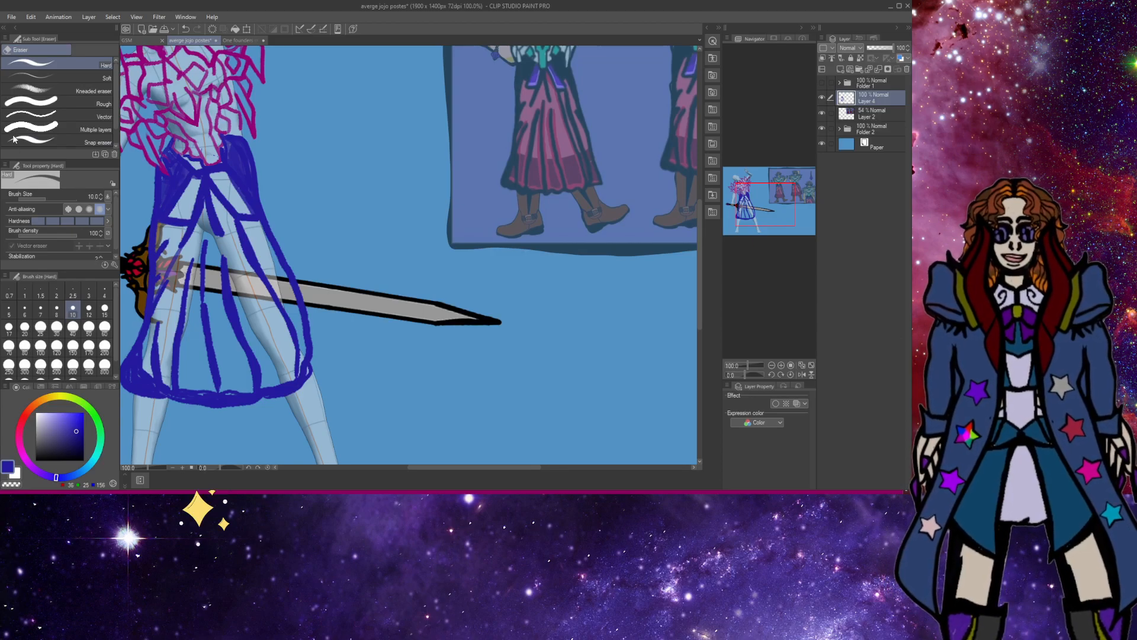
key("p")
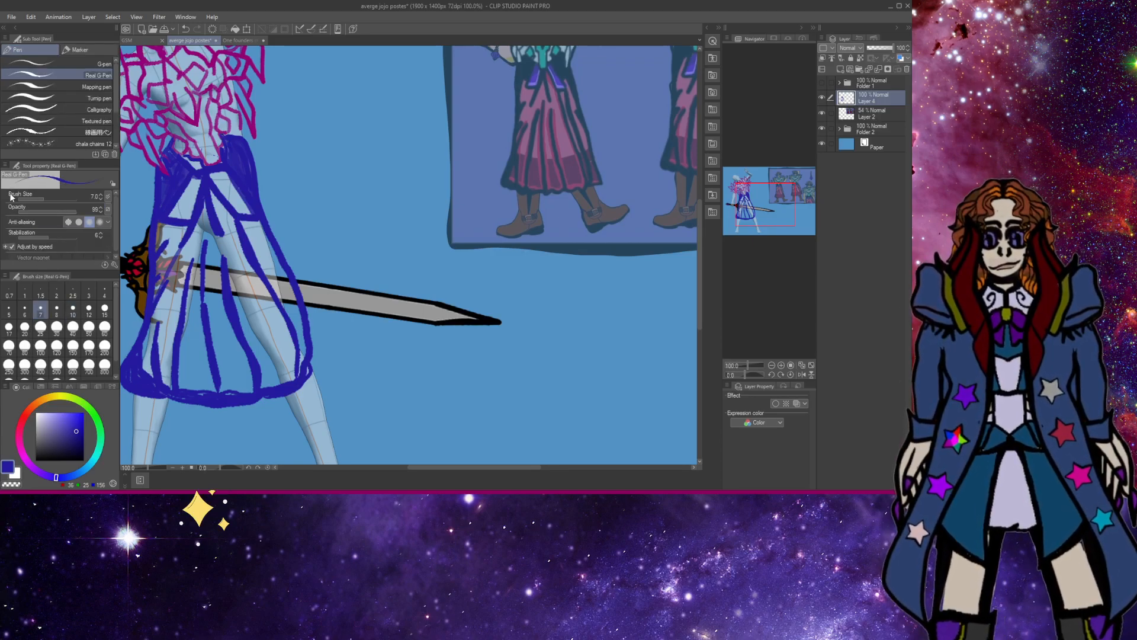
key("e")
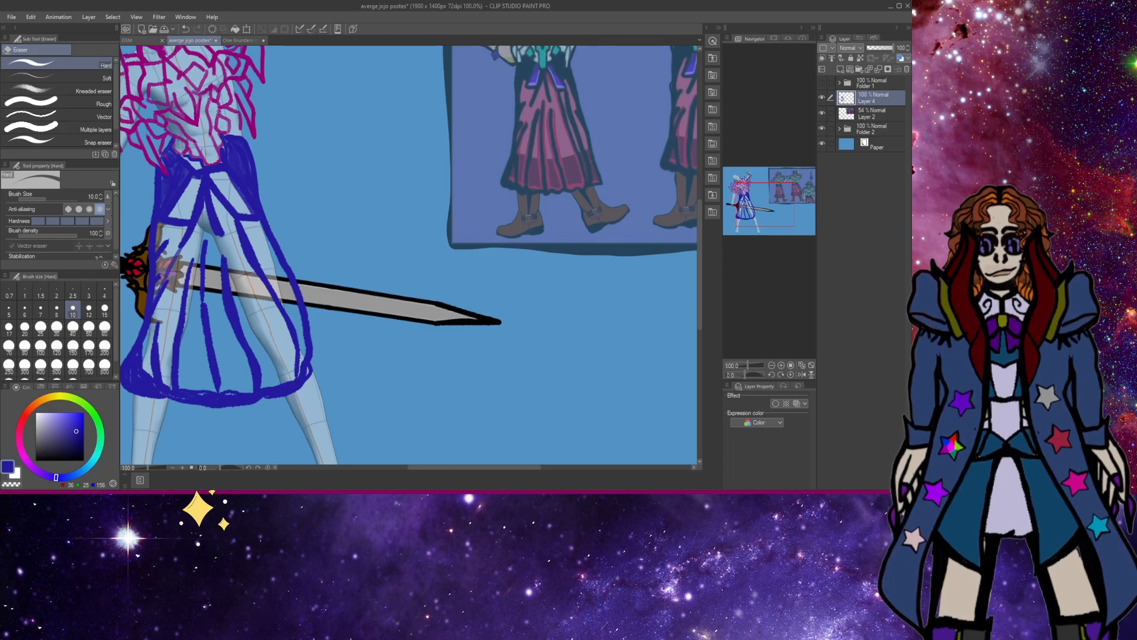
key("ctrl+minus")
key("ctrl+minus")
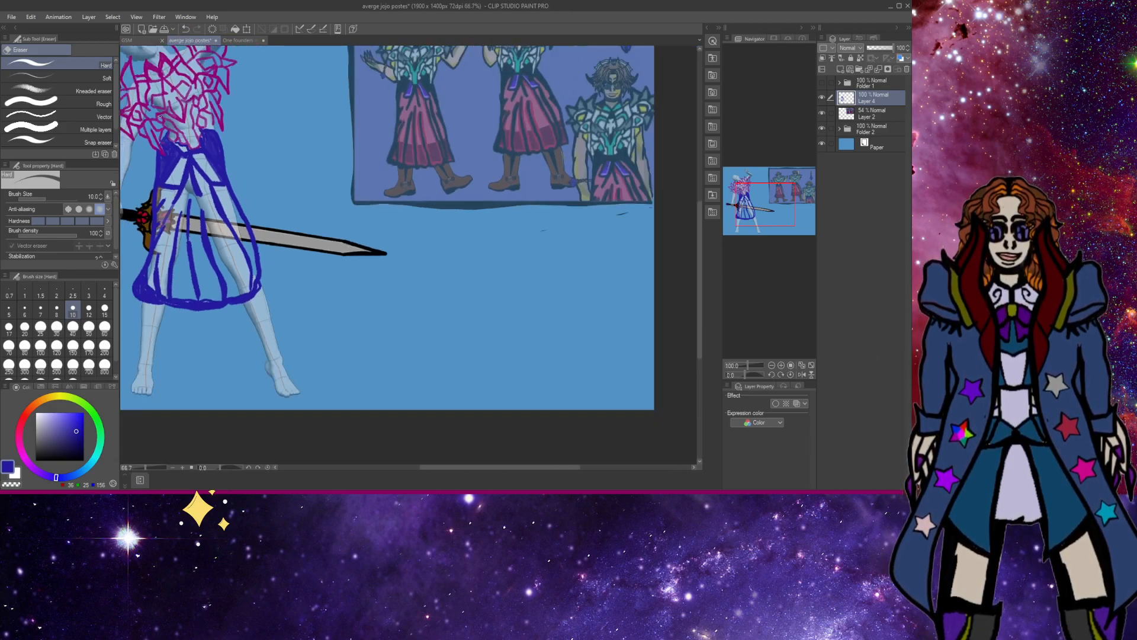
key("h")
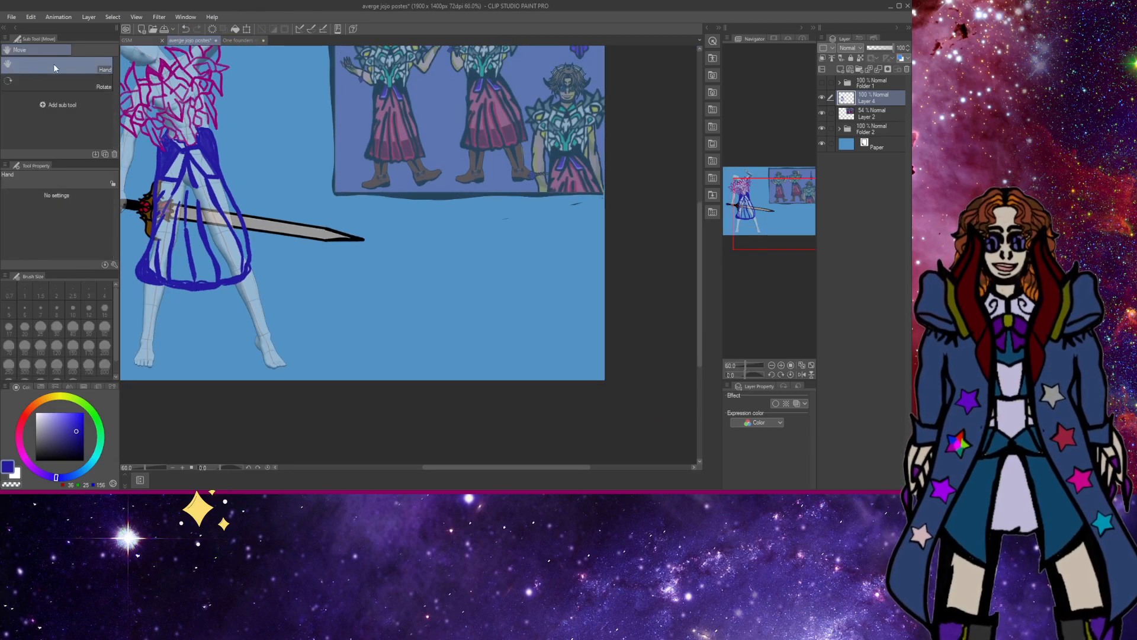
left_click(111, 87)
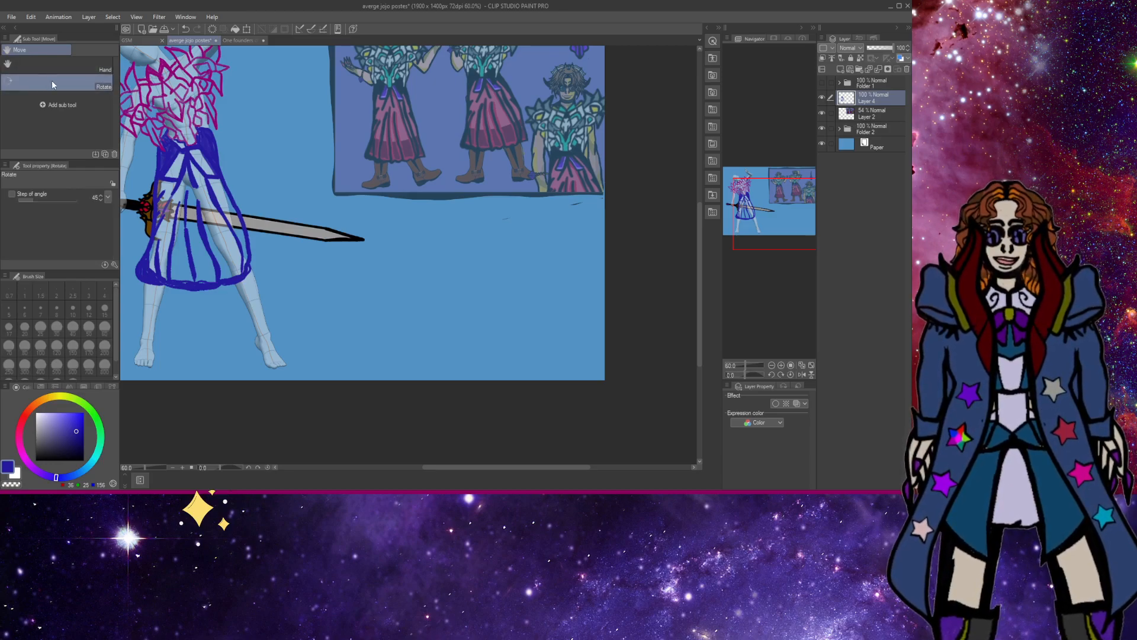
left_click_drag(118, 66, 100, 70)
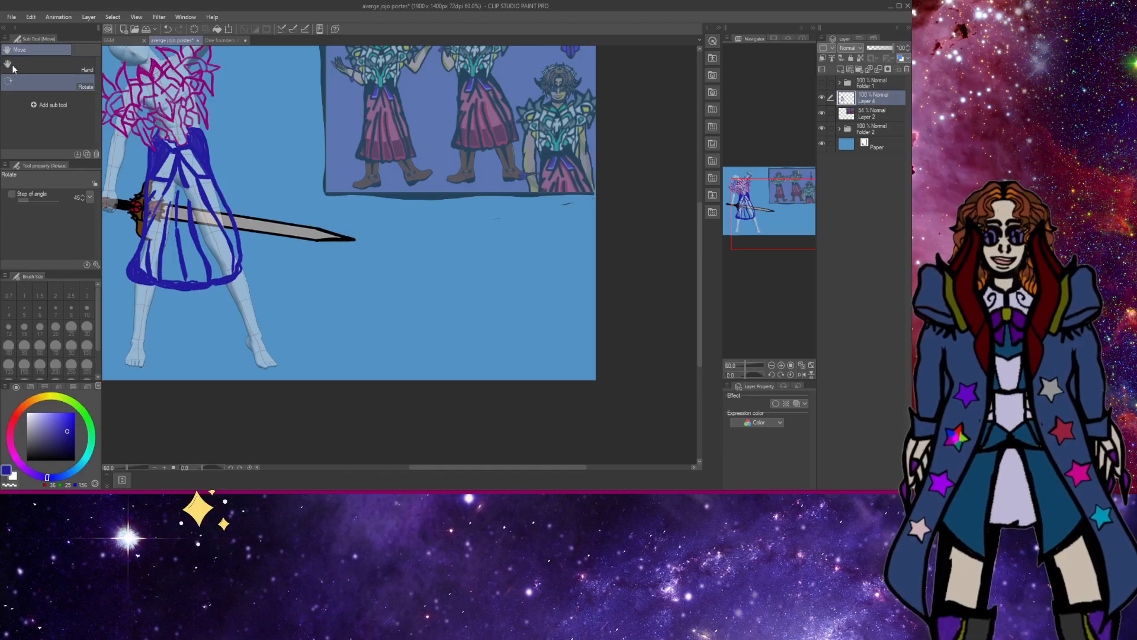
left_click(24, 64)
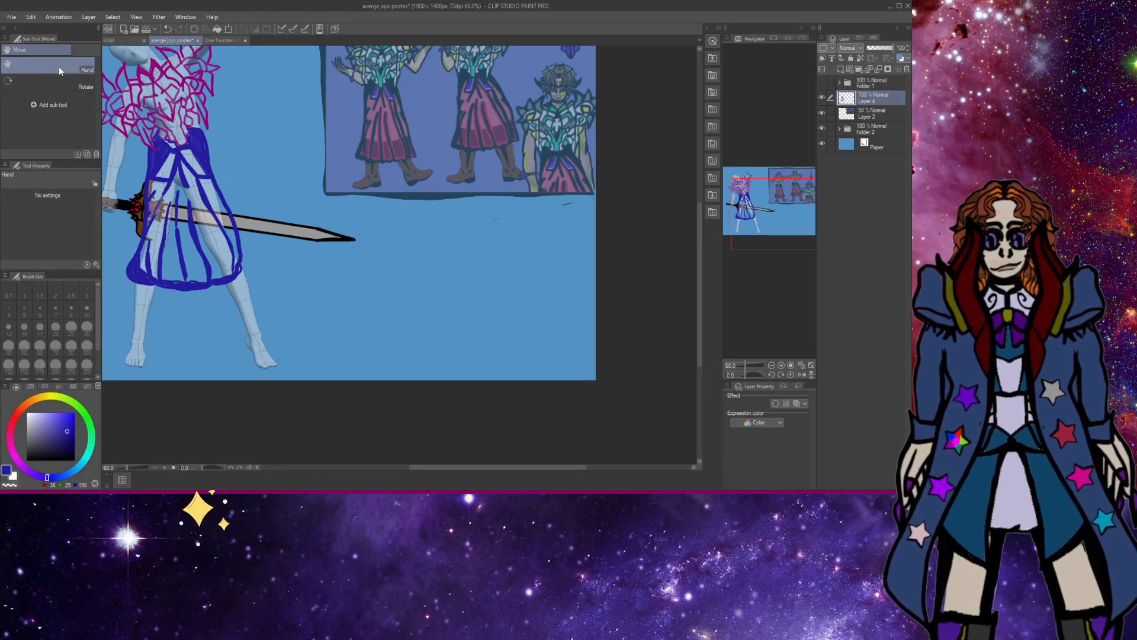
left_click_drag(144, 91, 206, 121)
scroll(218, 118, "down", 1)
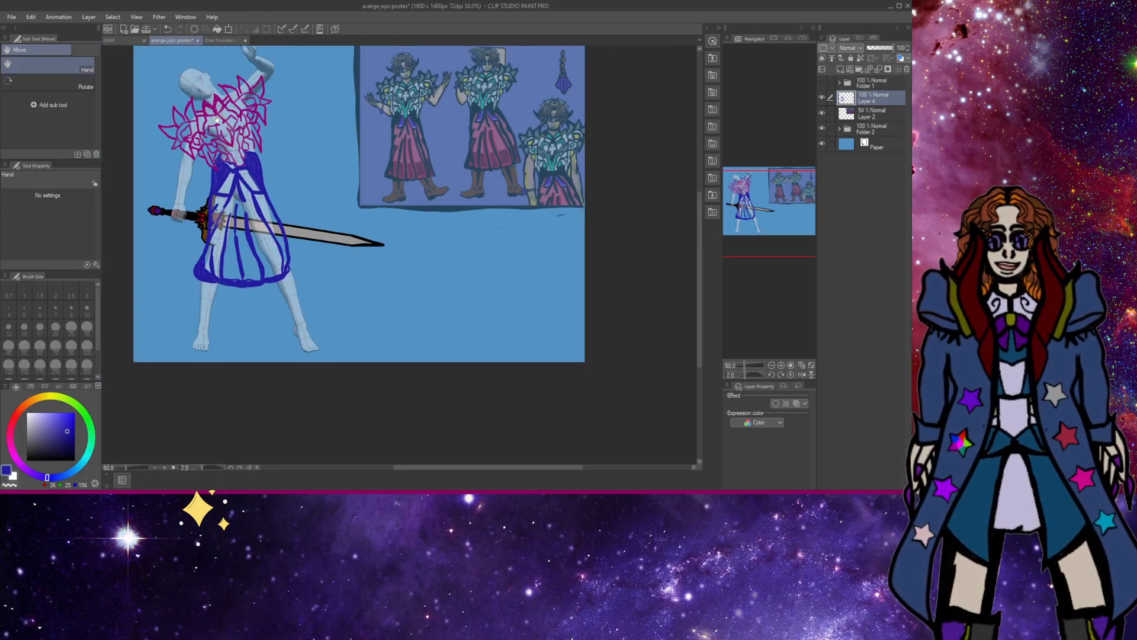
left_click_drag(218, 118, 217, 125)
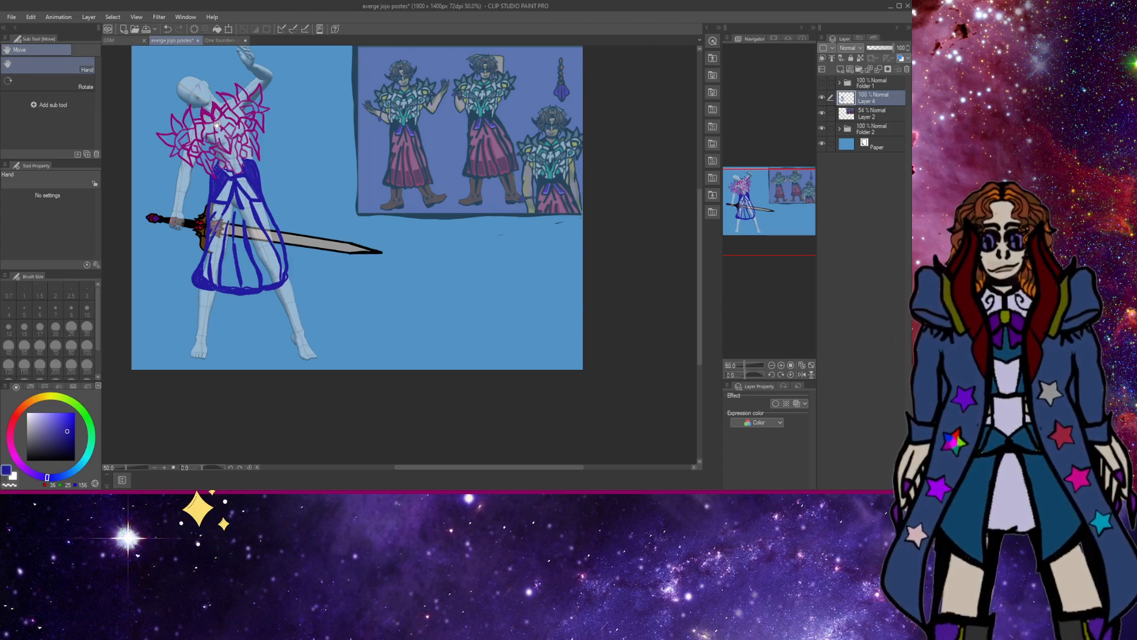
In the GSM document, identify the winged-head base figure with the raised hand by toggling Folder 1 Copy's visibility, and copy that folder.
left_click(229, 42)
left_click(134, 41)
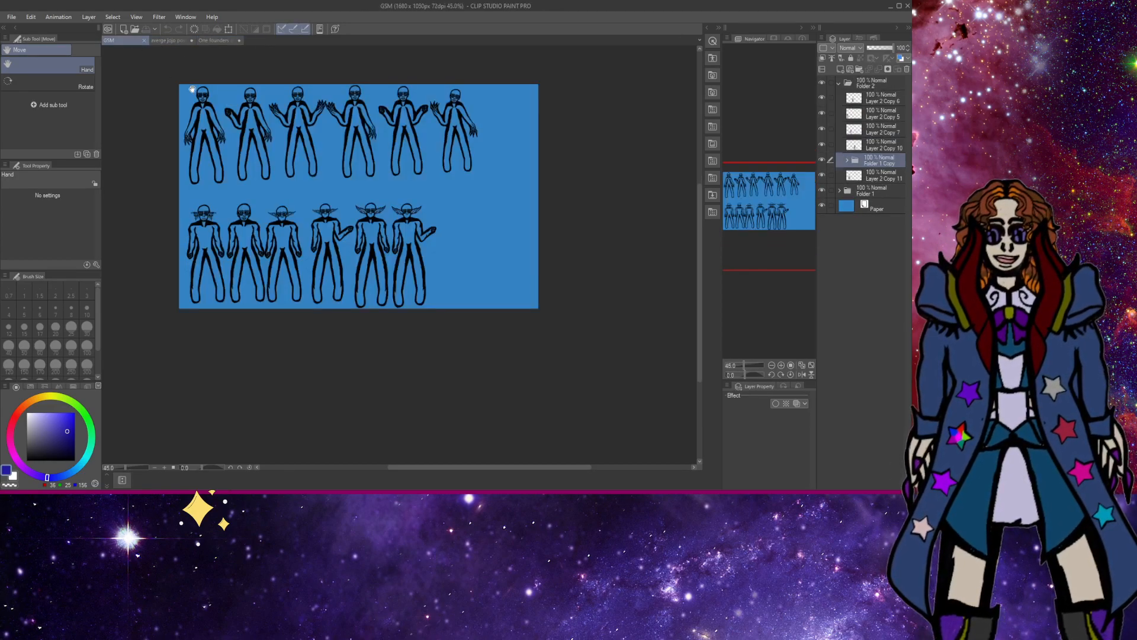
left_click_drag(240, 142, 251, 138)
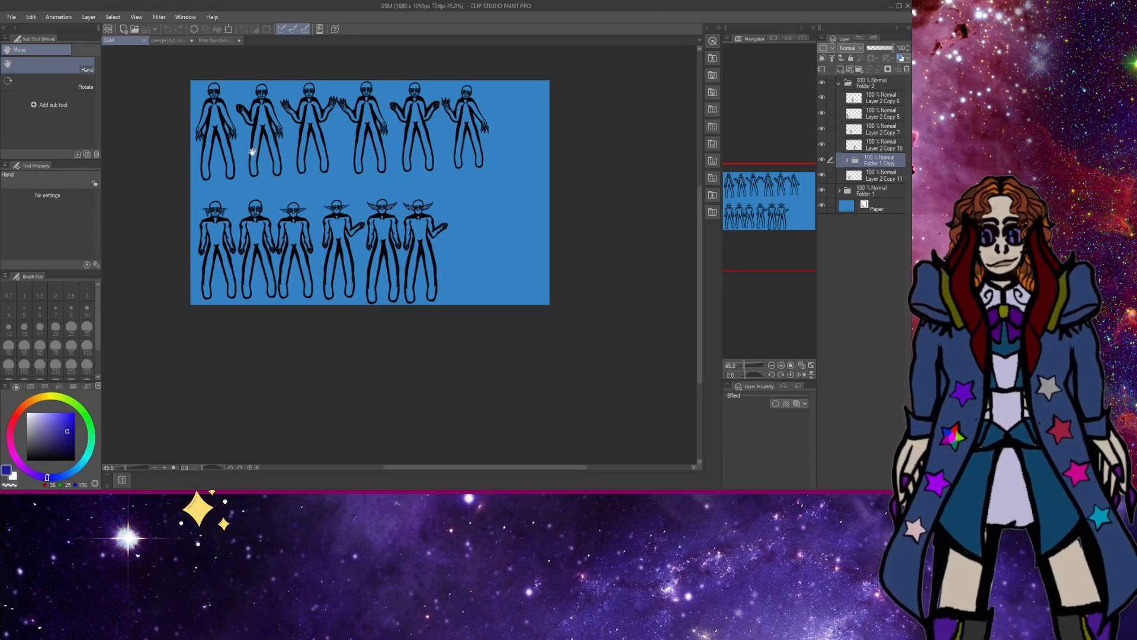
scroll(406, 211, "up", 4)
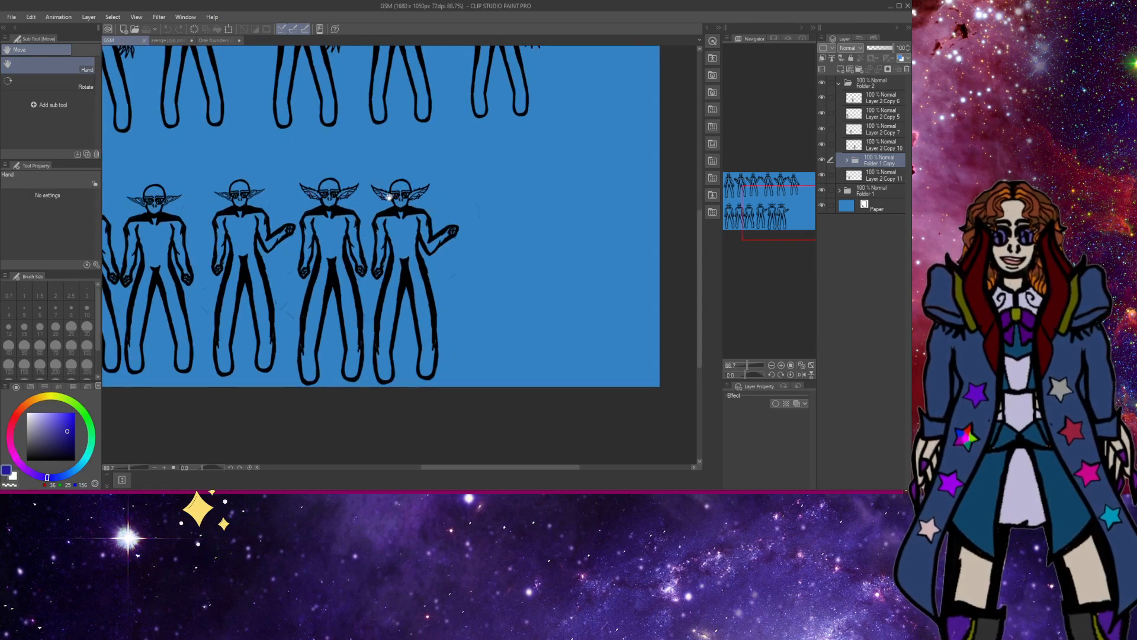
scroll(388, 197, "up", 1)
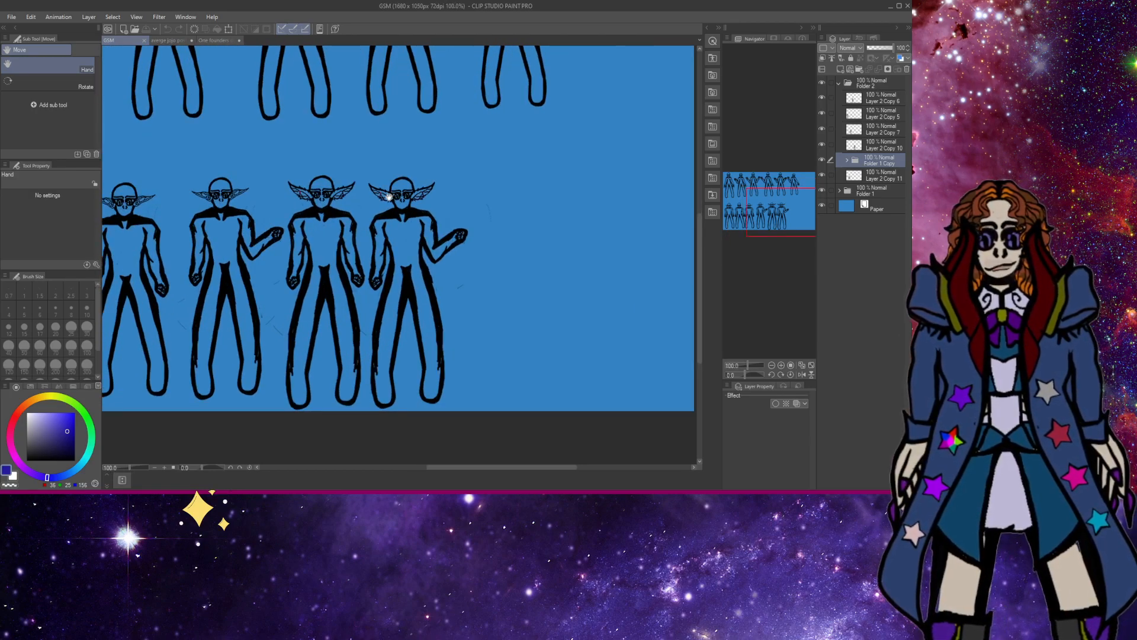
left_click(821, 160)
left_click(822, 160)
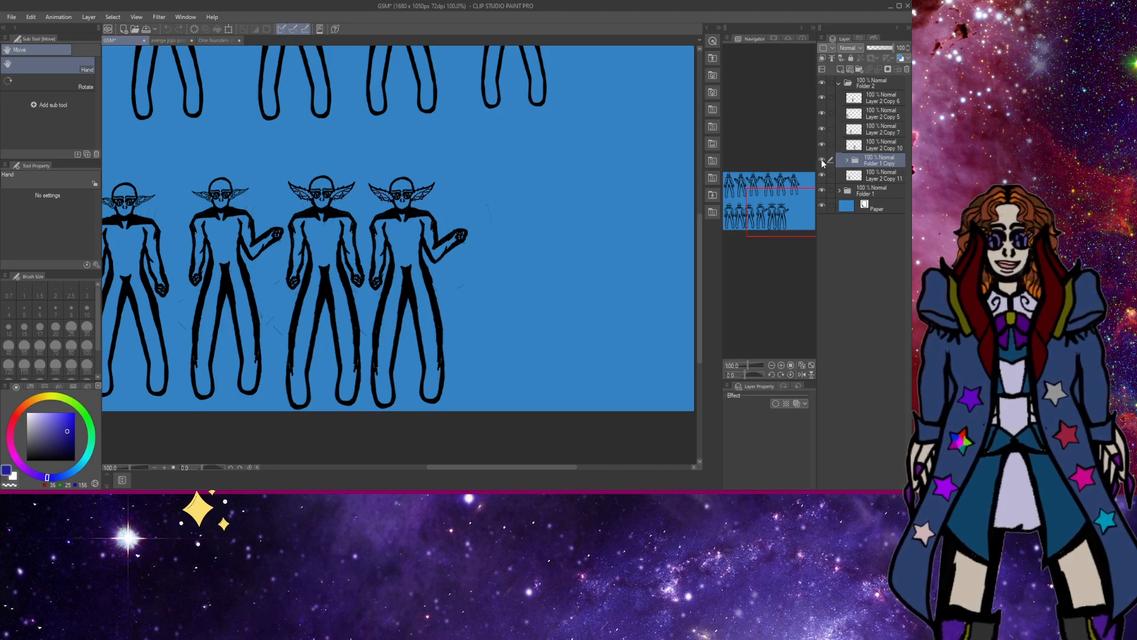
left_click(821, 160)
left_click(821, 159)
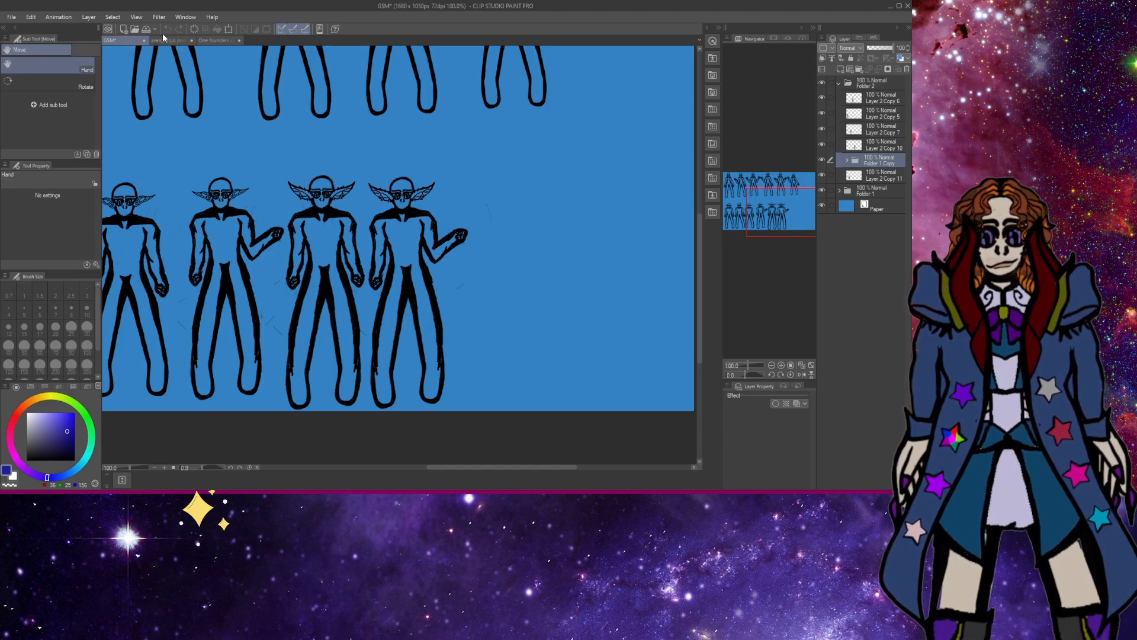
Return to the jojo poster document and paste the copied base figure folder above the skirt layer.
left_click(215, 40)
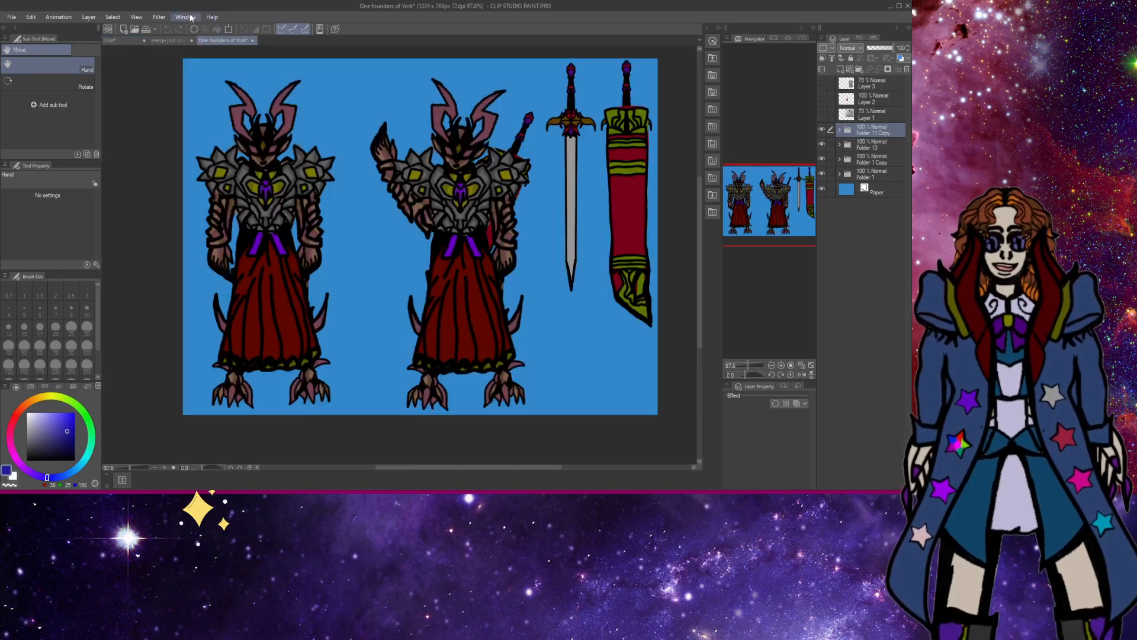
left_click(158, 42)
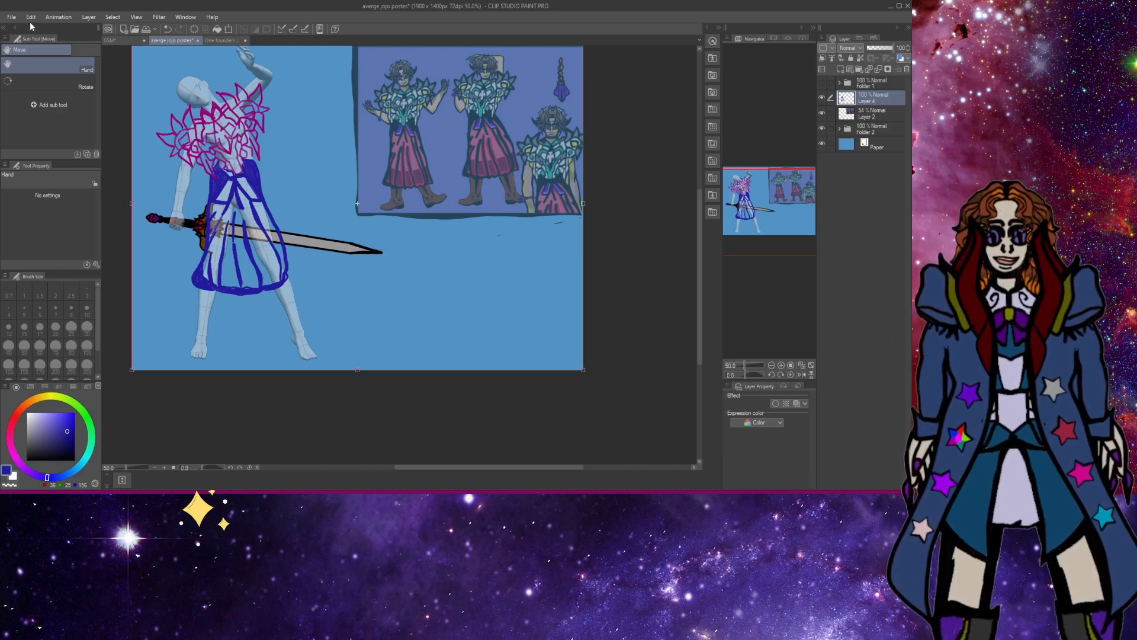
key("ctrl+v")
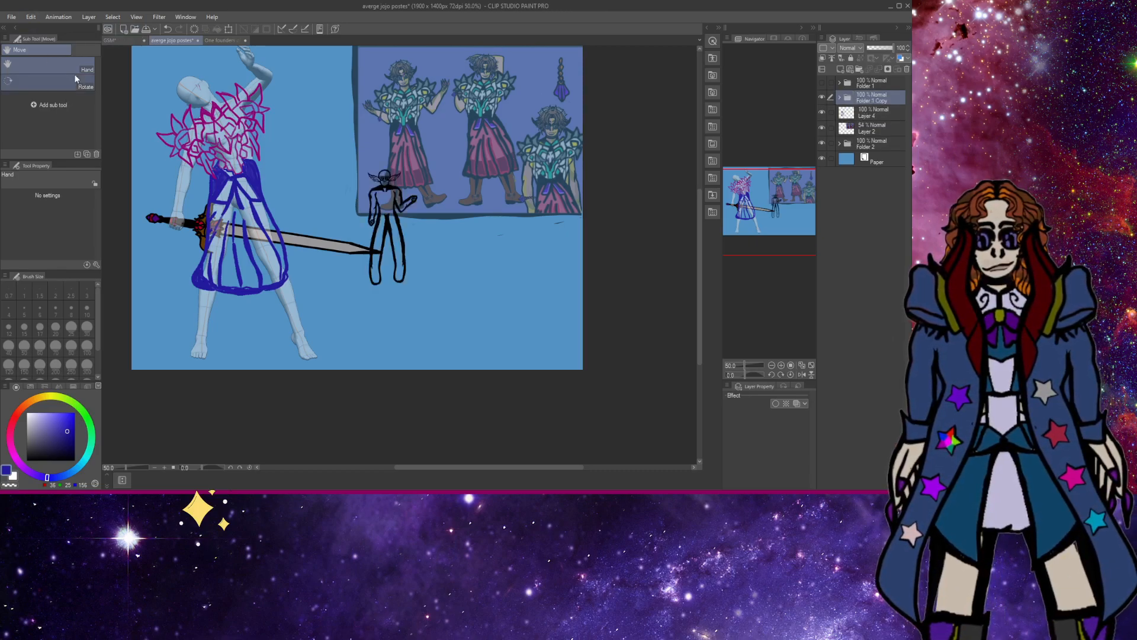
Enlarge the pasted base figure to about 263% and place it beside the posed figure, spanning nearly the full canvas height.
left_click_drag(429, 208, 357, 181)
key("k")
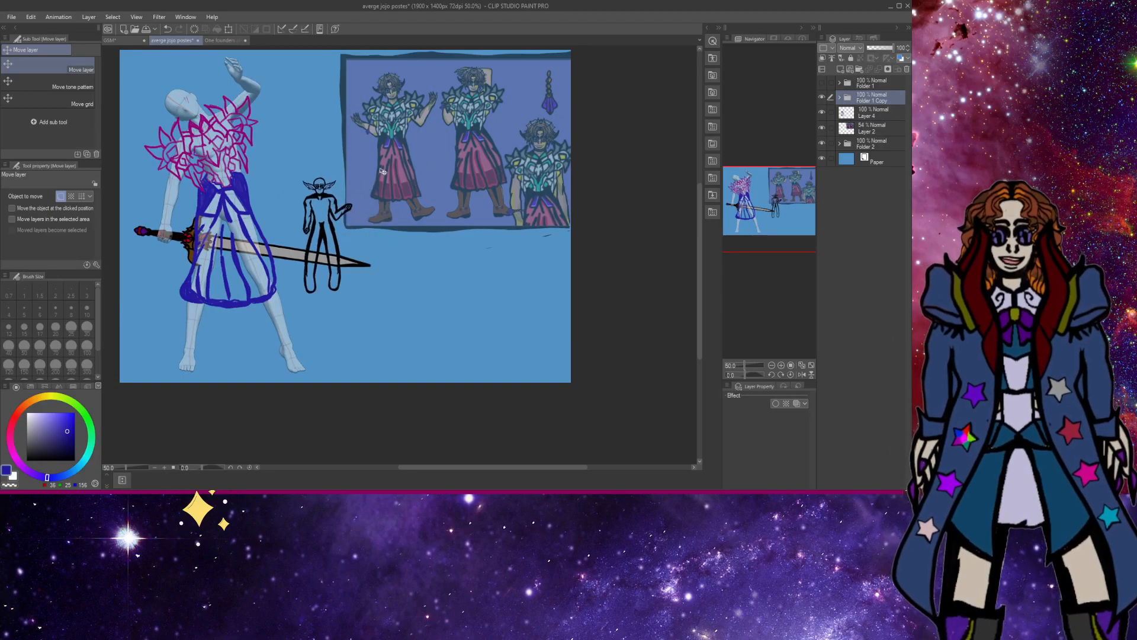
key("ctrl+t")
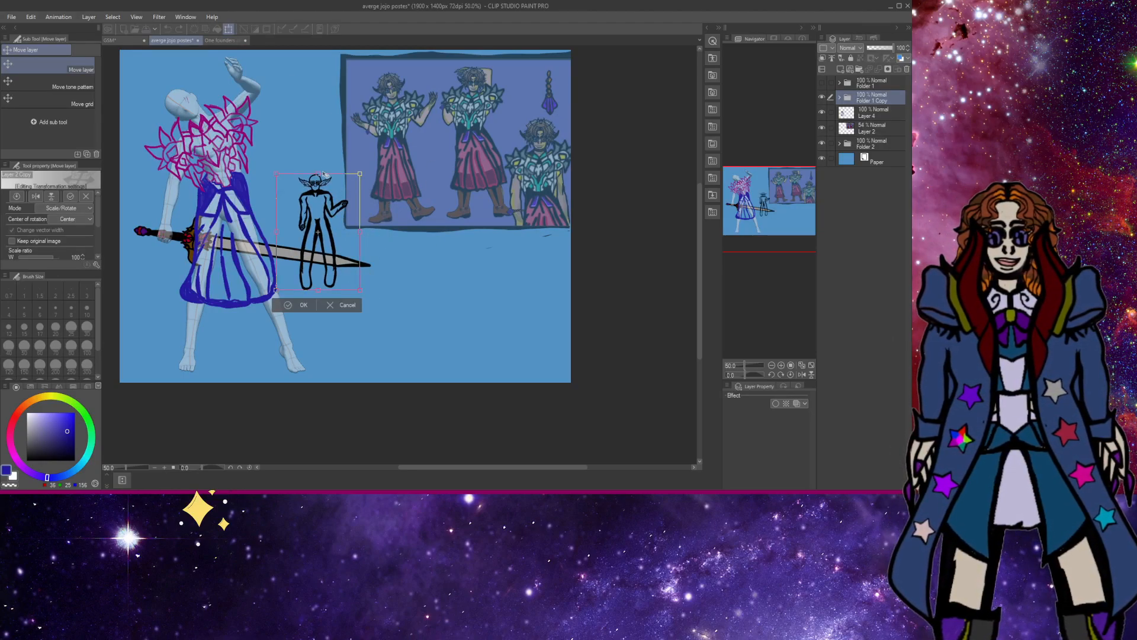
left_click_drag(324, 163, 322, 27)
left_click_drag(328, 107, 330, 212)
left_click_drag(320, 123, 320, 80)
left_click_drag(325, 143, 320, 146)
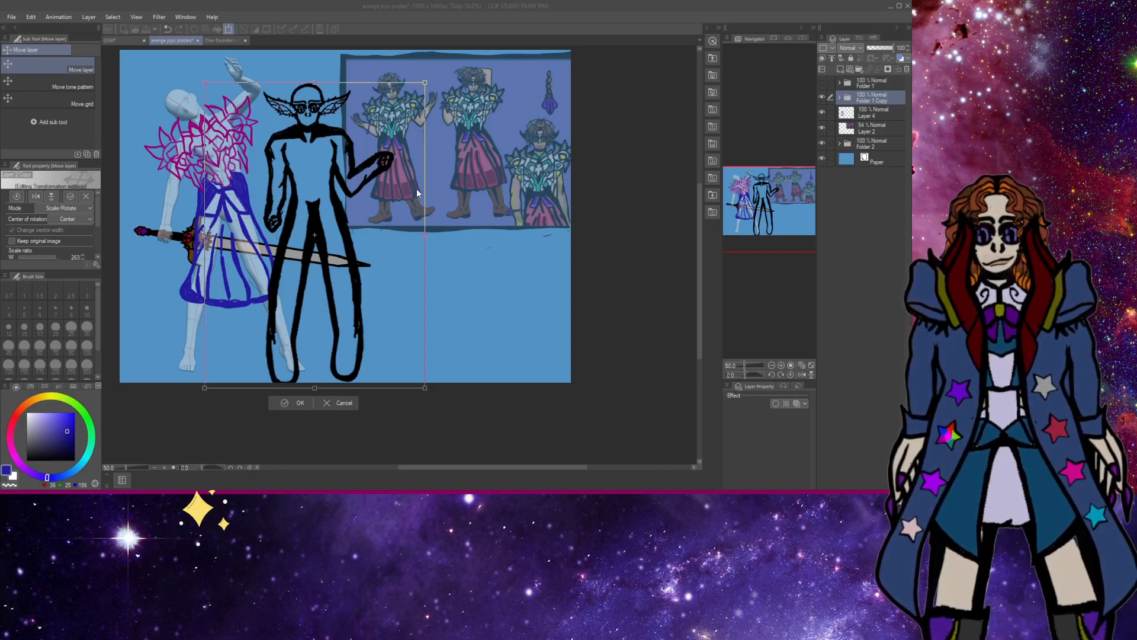
left_click(293, 403)
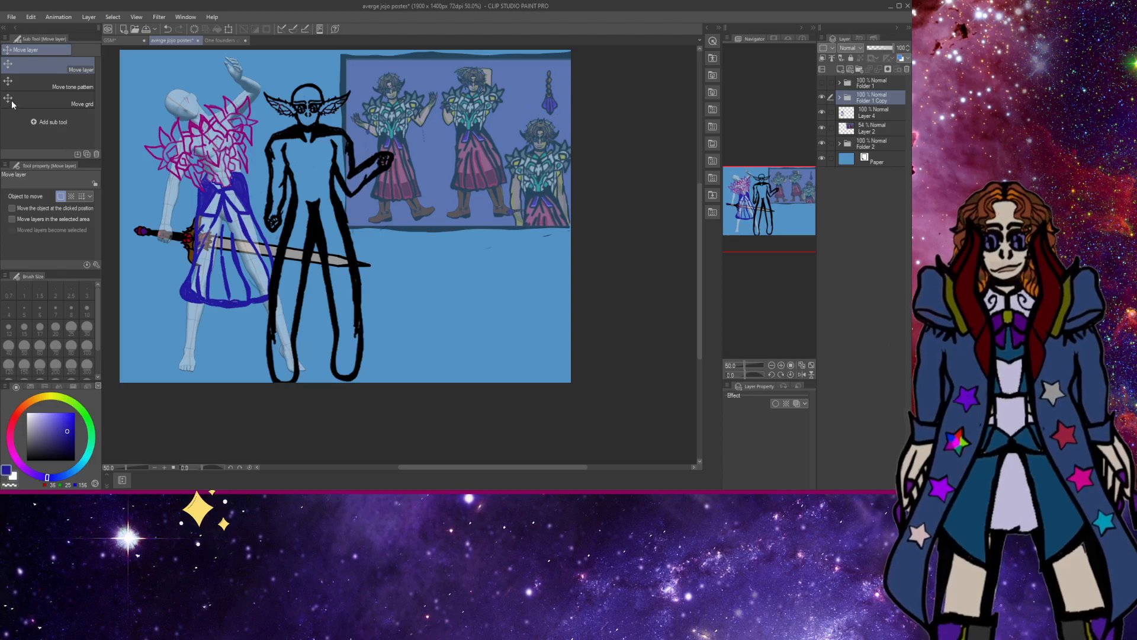
Lasso the pasted base figure's body below the neck and delete it, keeping only the winged head and neck.
key("m")
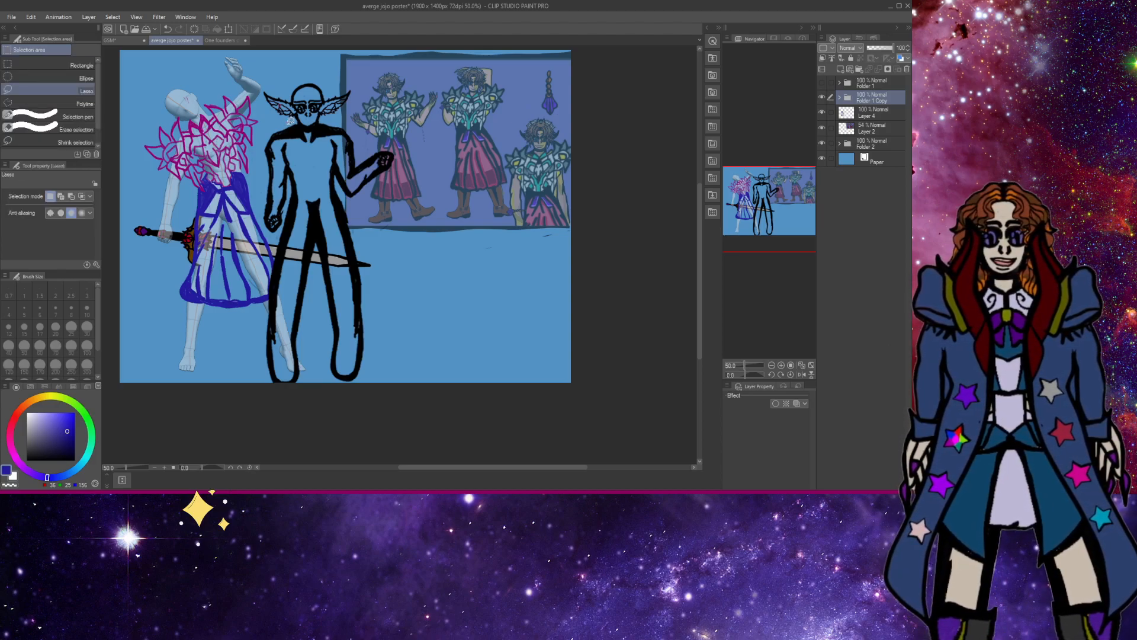
mouse_move(290, 122)
left_mouse_down()
mouse_move(312, 182)
mouse_move(324, 122)
mouse_move(379, 131)
mouse_move(403, 122)
mouse_move(441, 190)
mouse_move(429, 360)
mouse_move(339, 400)
mouse_move(243, 367)
mouse_move(225, 220)
mouse_move(249, 139)
mouse_move(289, 121)
left_mouse_up()
left_click(299, 396)
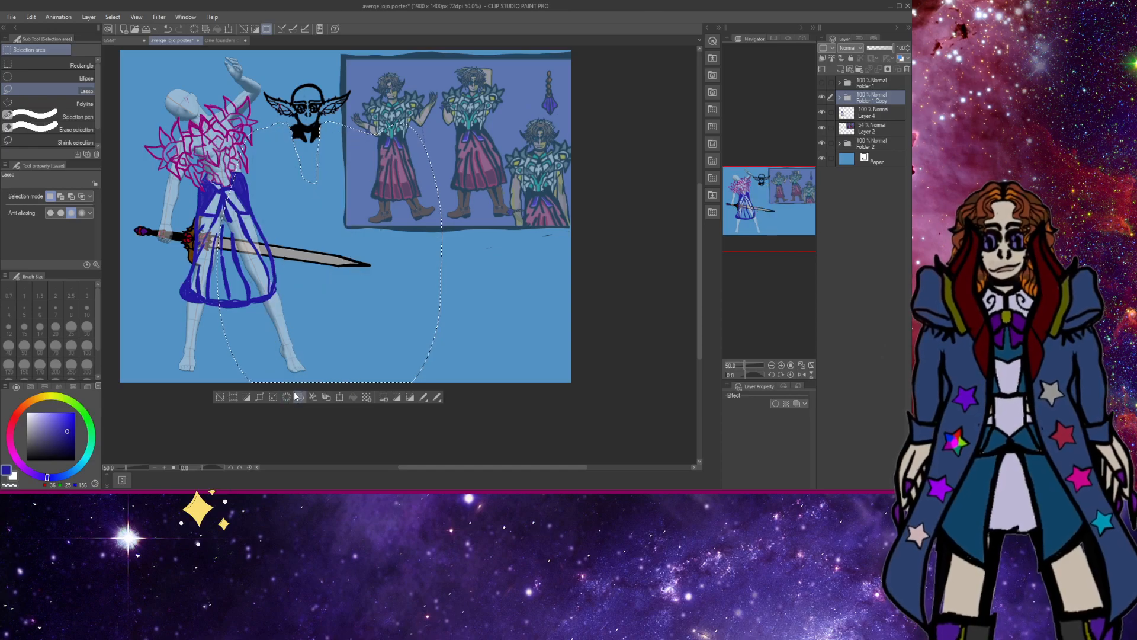
left_click(220, 396)
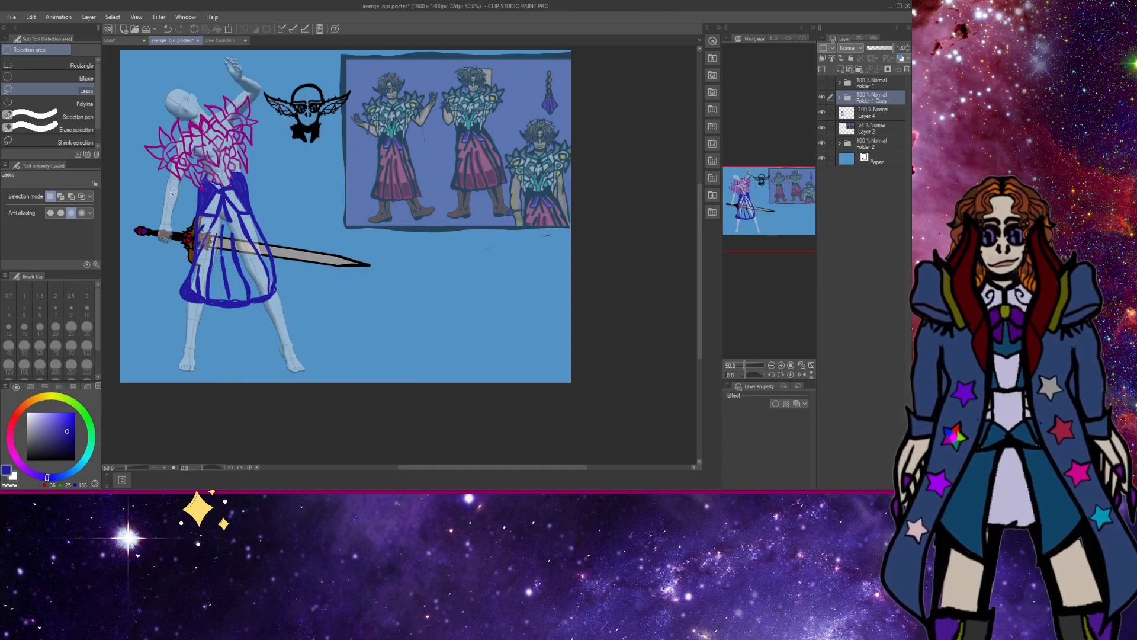
Move the winged head onto the posed 3D figure's head, scale it to about 91% and rotate it to match the tilt.
key("k")
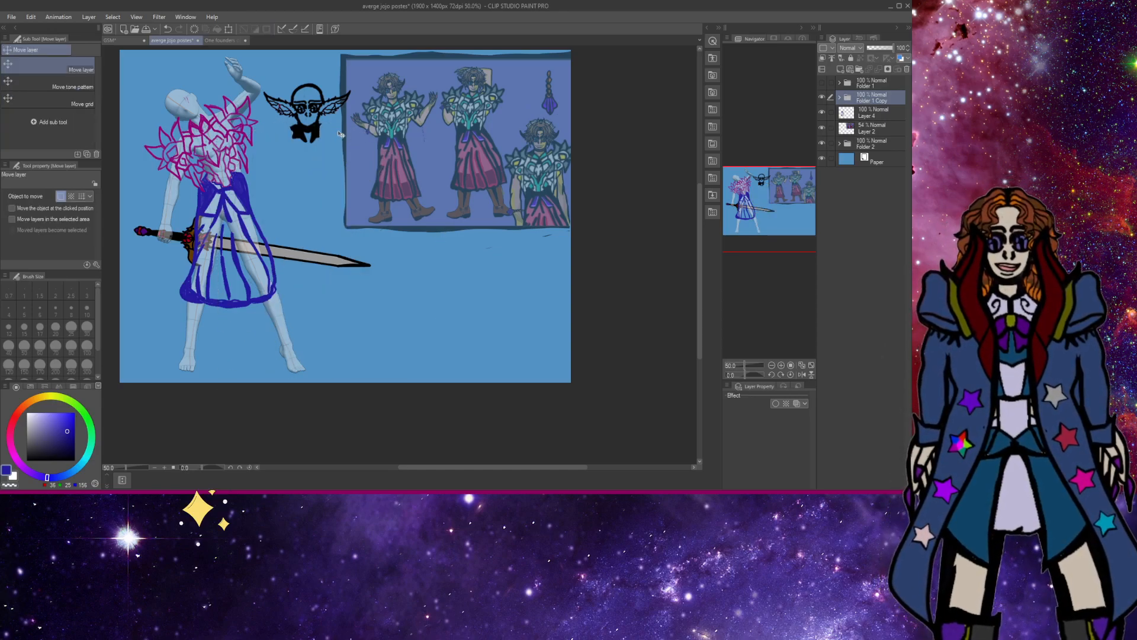
left_click_drag(322, 80, 244, 89)
left_click(228, 28)
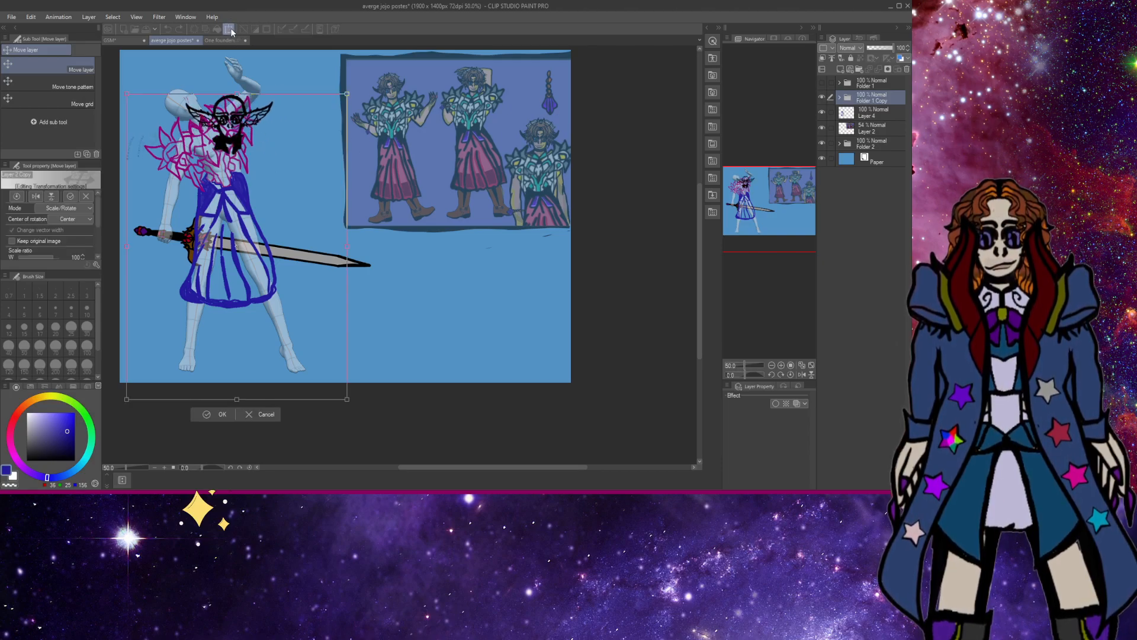
left_click_drag(337, 119, 318, 138)
left_click_drag(244, 90, 206, 115)
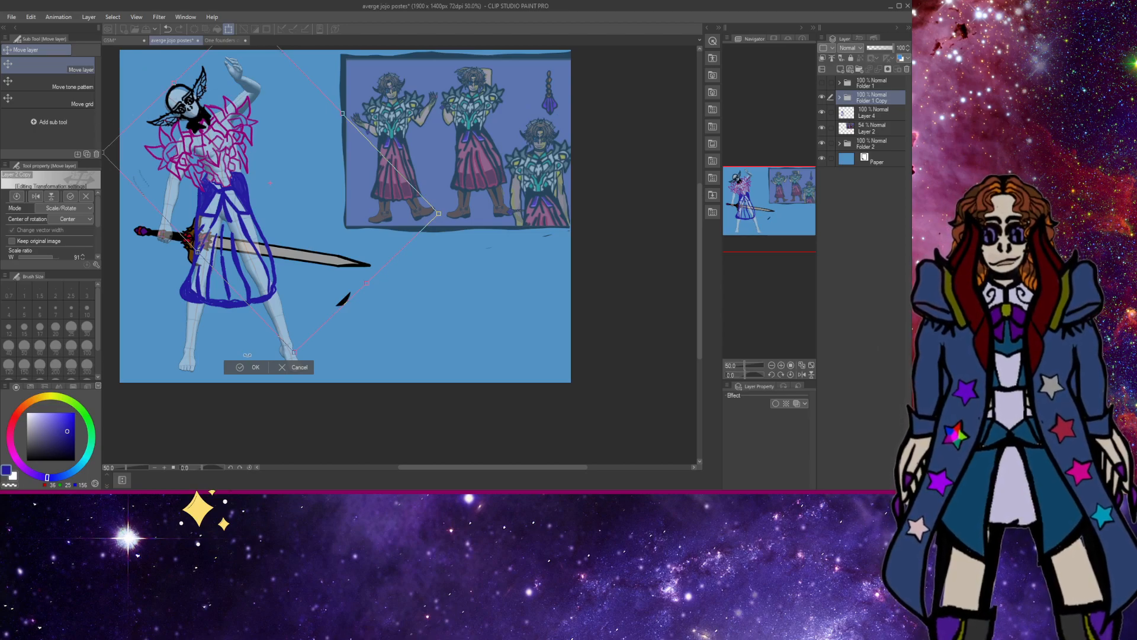
left_click(244, 368)
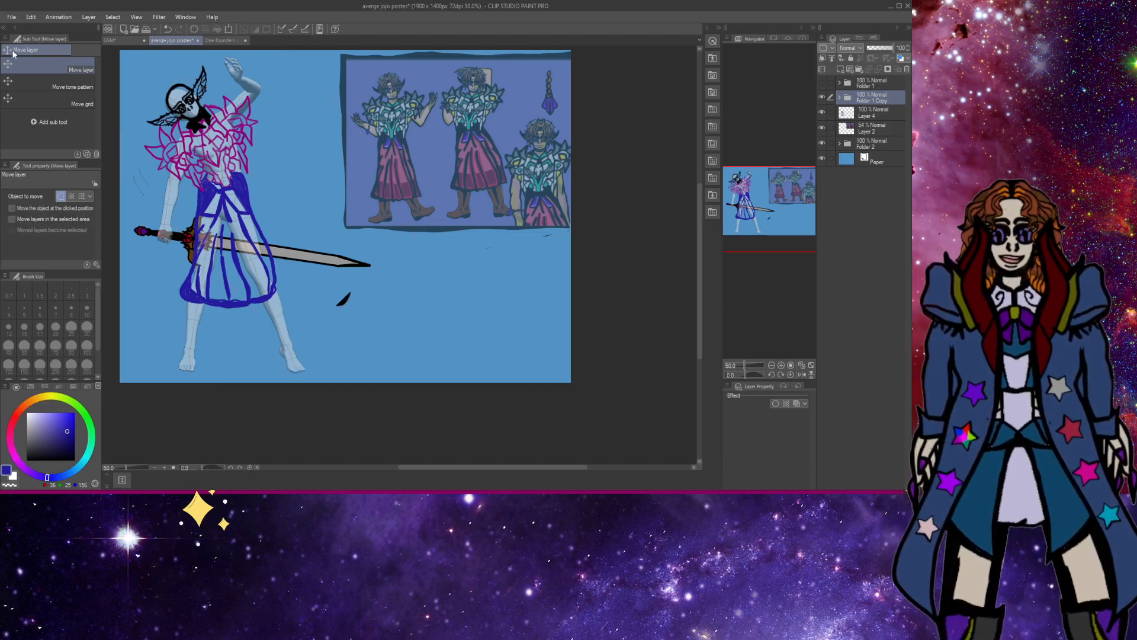
Refine the winged head's fit on the 3D figure by nudging it and scaling it down to about 94%.
key("ctrl+space")
left_click(183, 96)
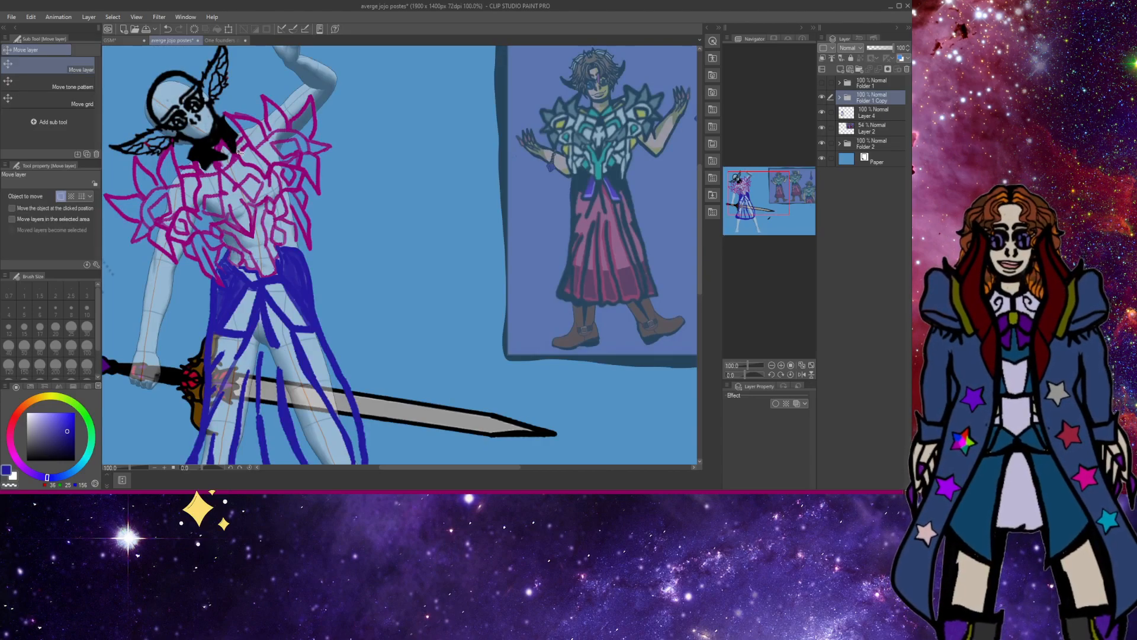
mouse_move(240, 153)
left_mouse_down()
mouse_move(228, 125)
mouse_move(235, 153)
left_mouse_up()
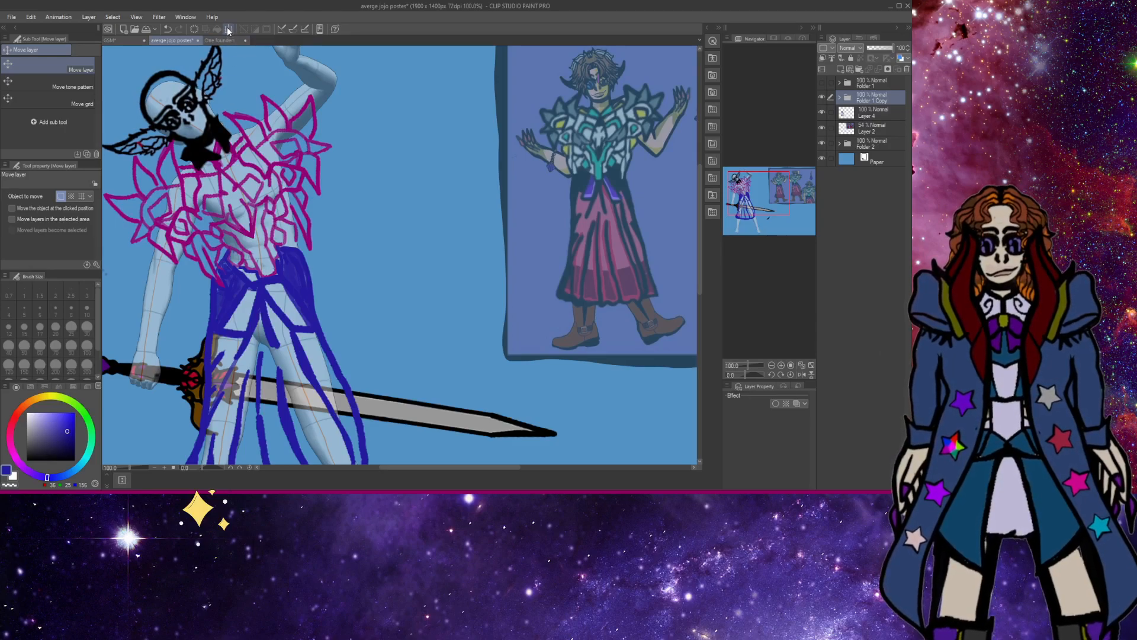
left_click(229, 29)
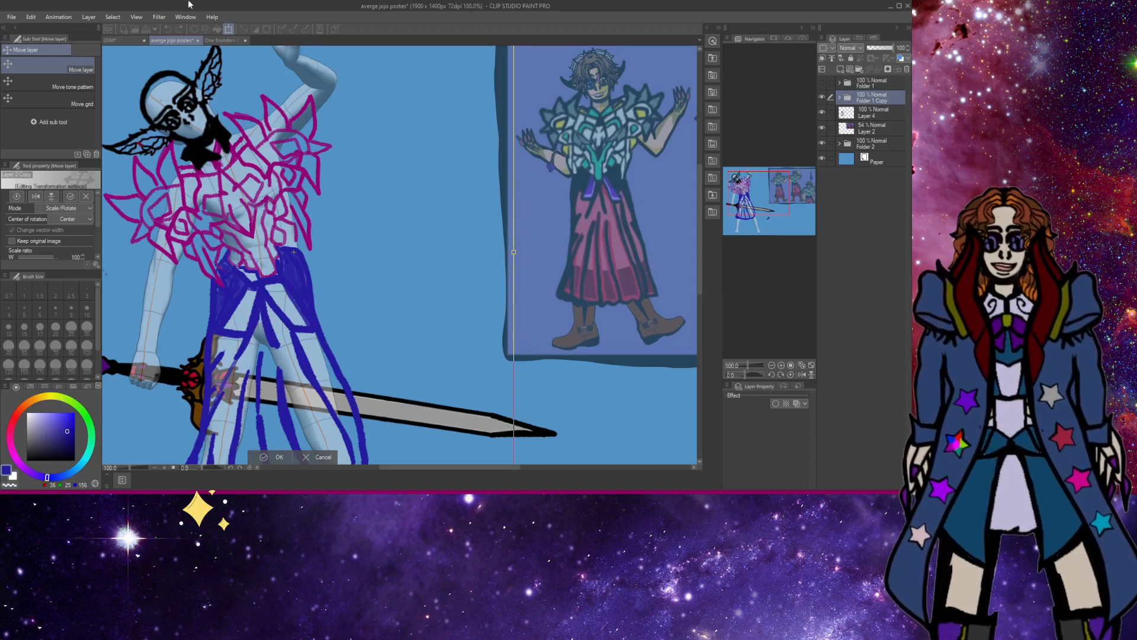
scroll(185, 92, "down", 1)
scroll(187, 92, "down", 2)
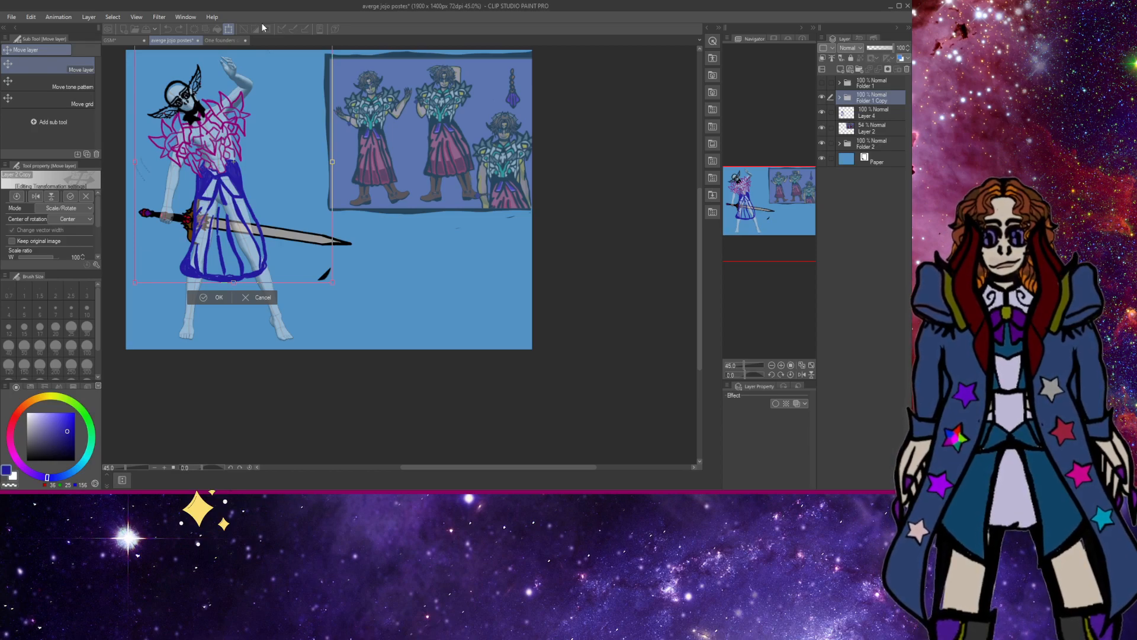
left_click_drag(333, 162, 284, 166)
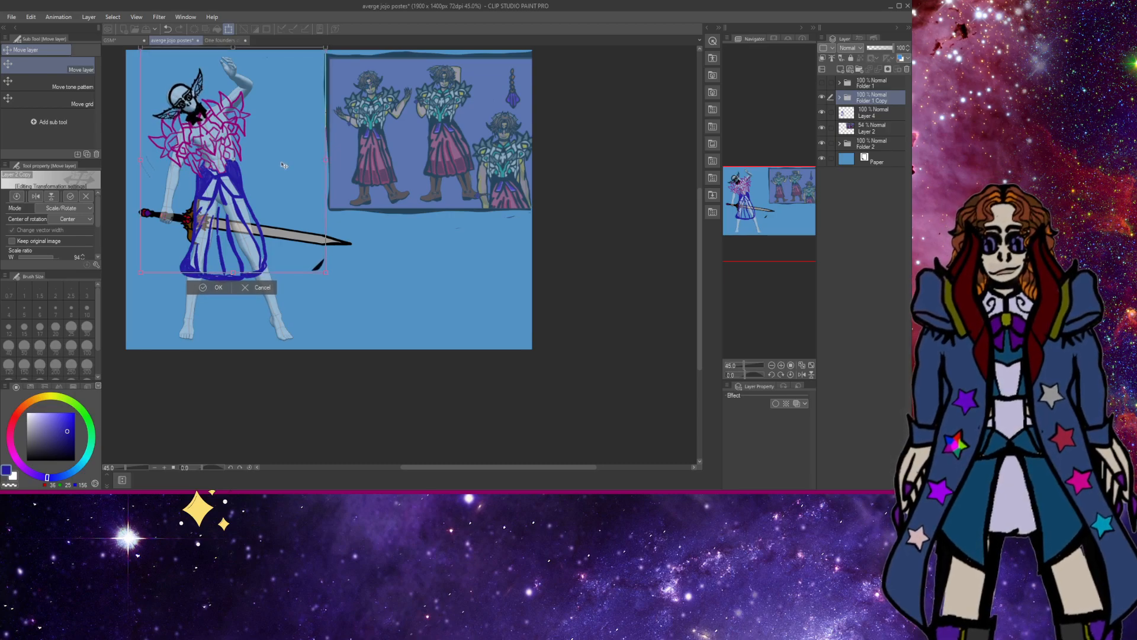
left_click(205, 290)
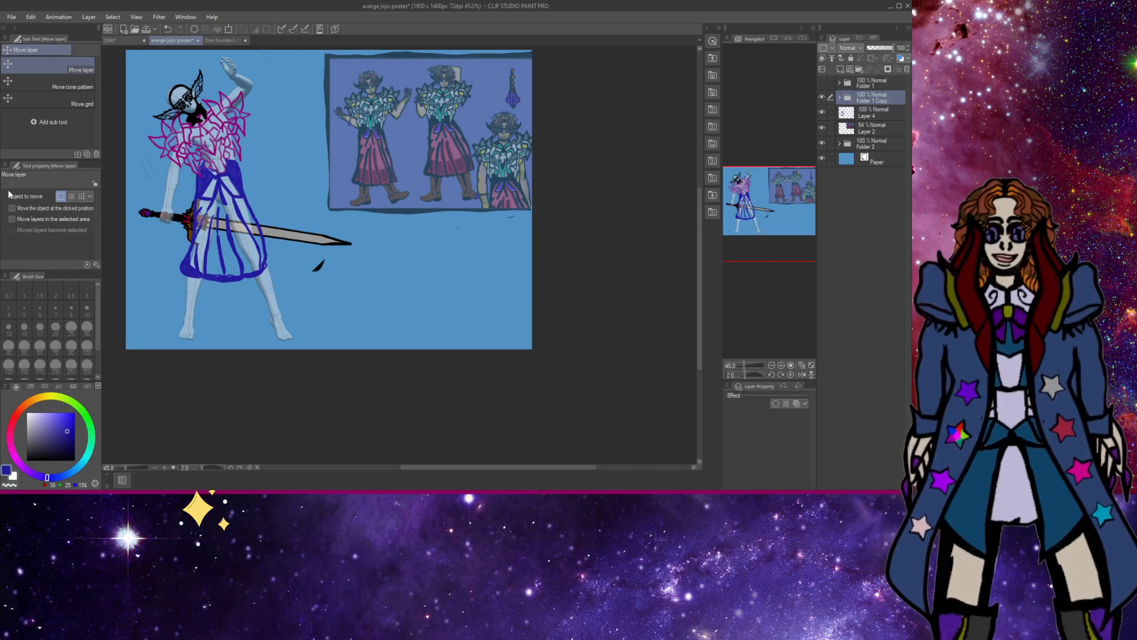
Move the winged-head layer out of Folder 1 Copy to just above Folder 2 and delete the emptied folder.
key("e")
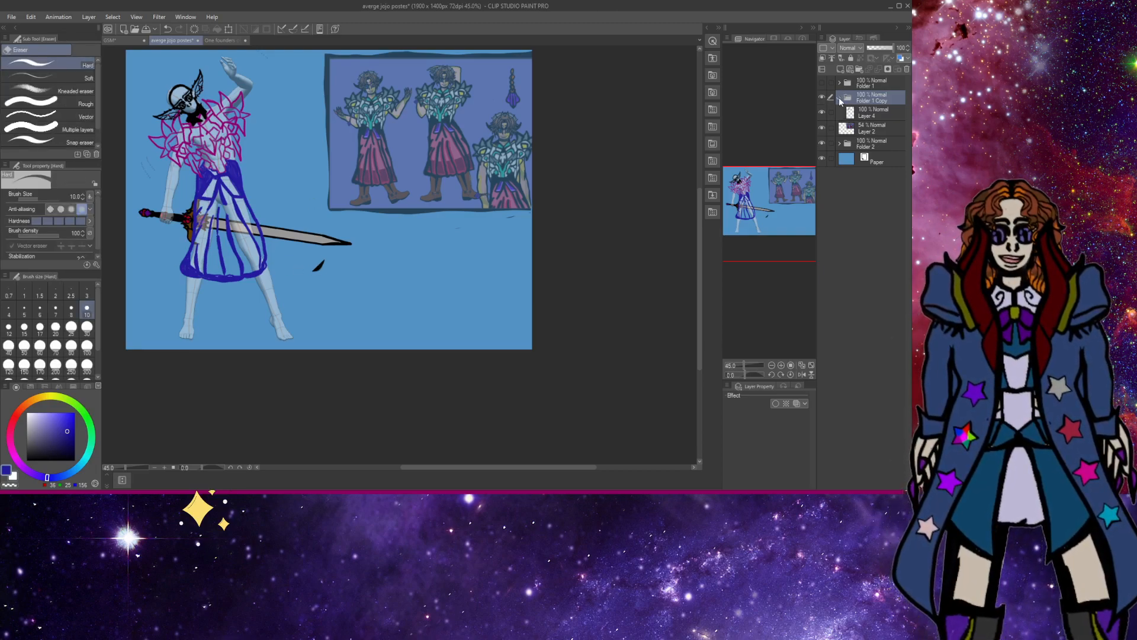
left_click(839, 97)
left_click(862, 112)
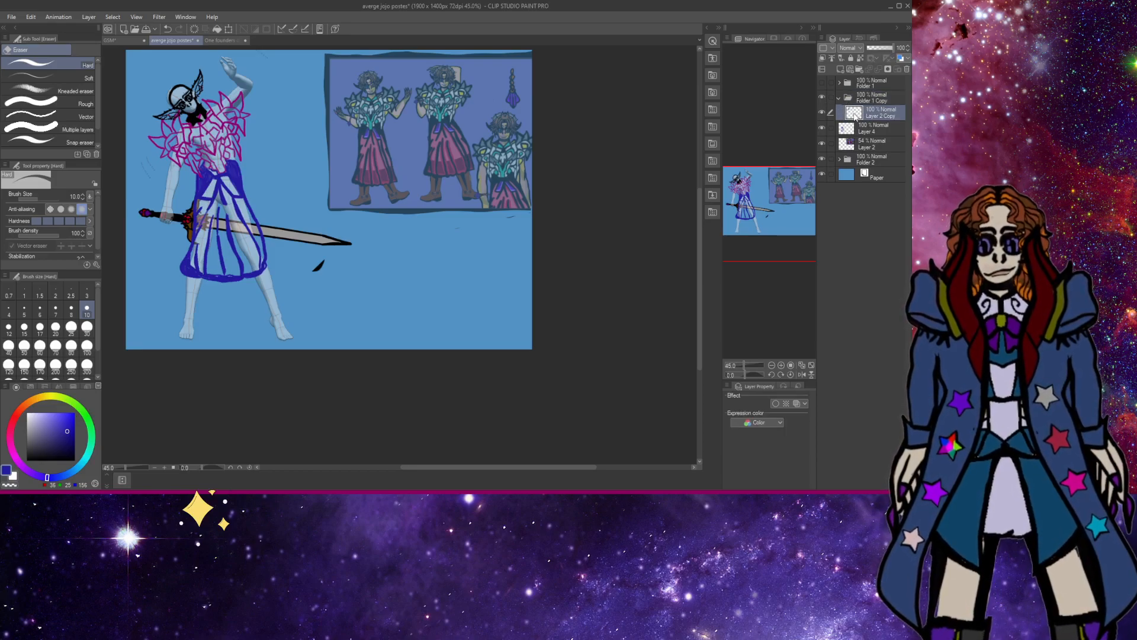
left_click_drag(856, 117, 855, 155)
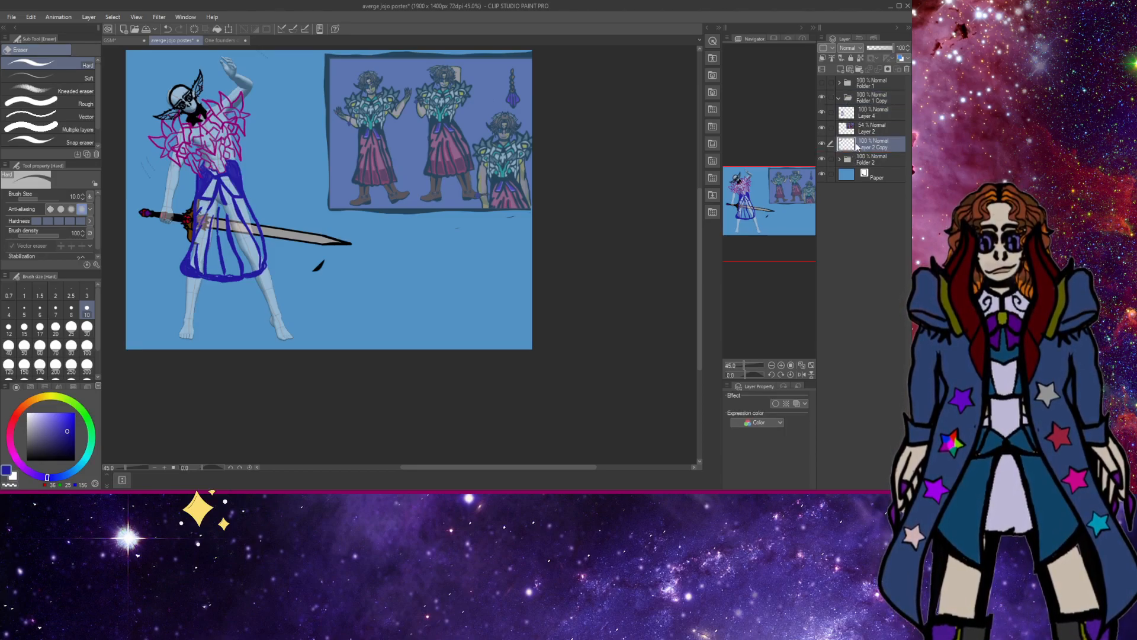
left_click(869, 101)
left_click(907, 69)
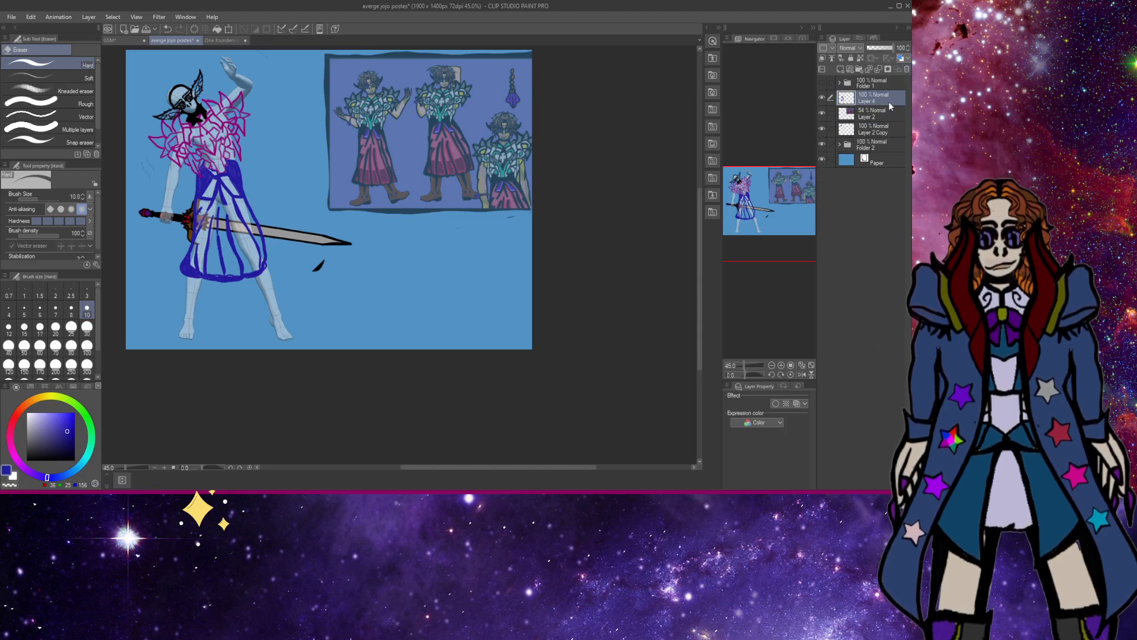
Identify the skirt layer by toggling its visibility and move it into Folder 2 above Layer 3.
left_click(838, 146)
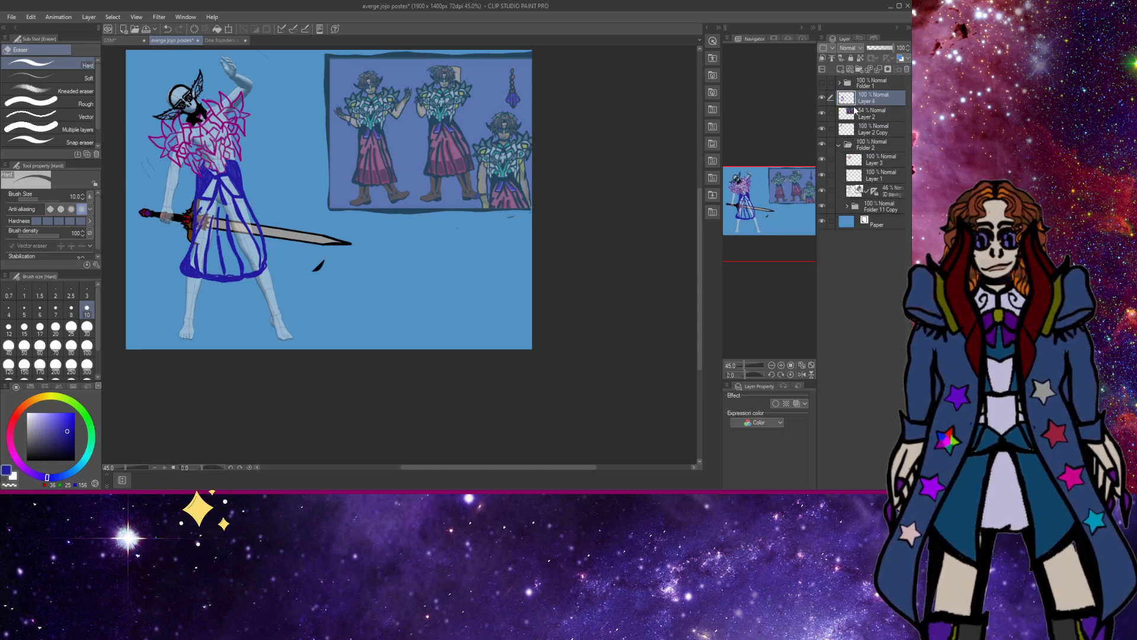
left_click(821, 97)
left_click(822, 98)
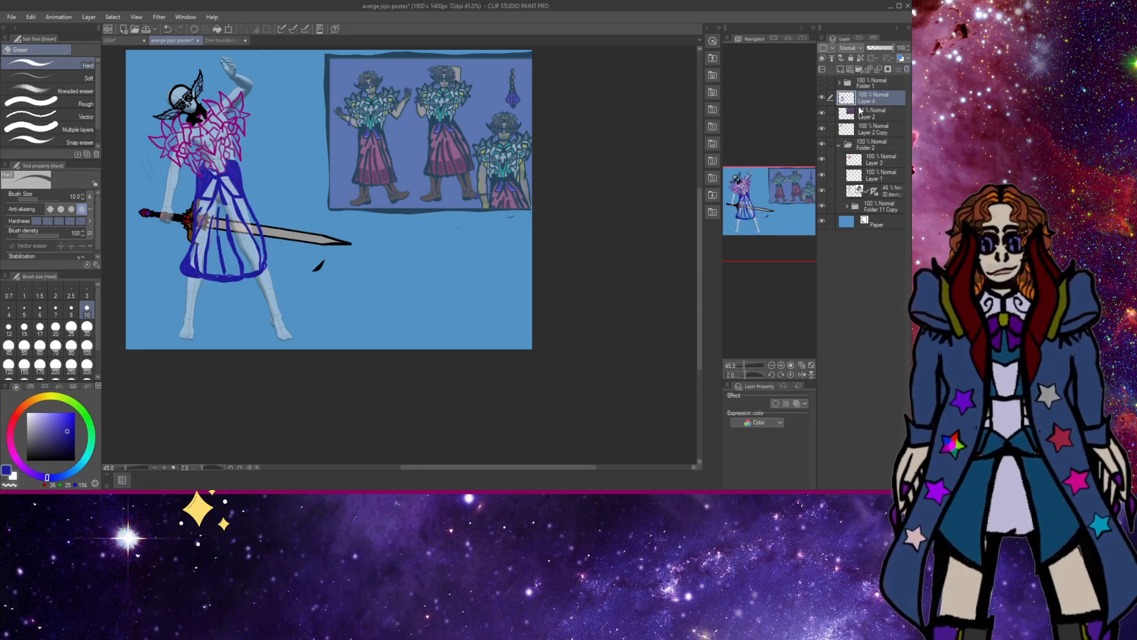
left_click_drag(866, 104, 864, 151)
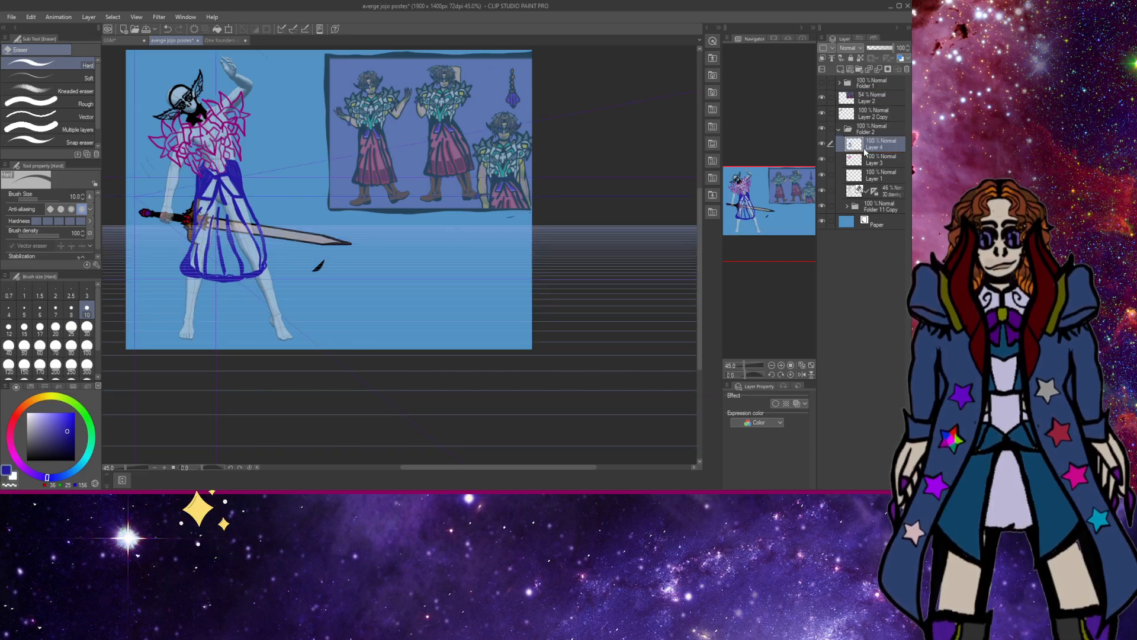
left_click(838, 128)
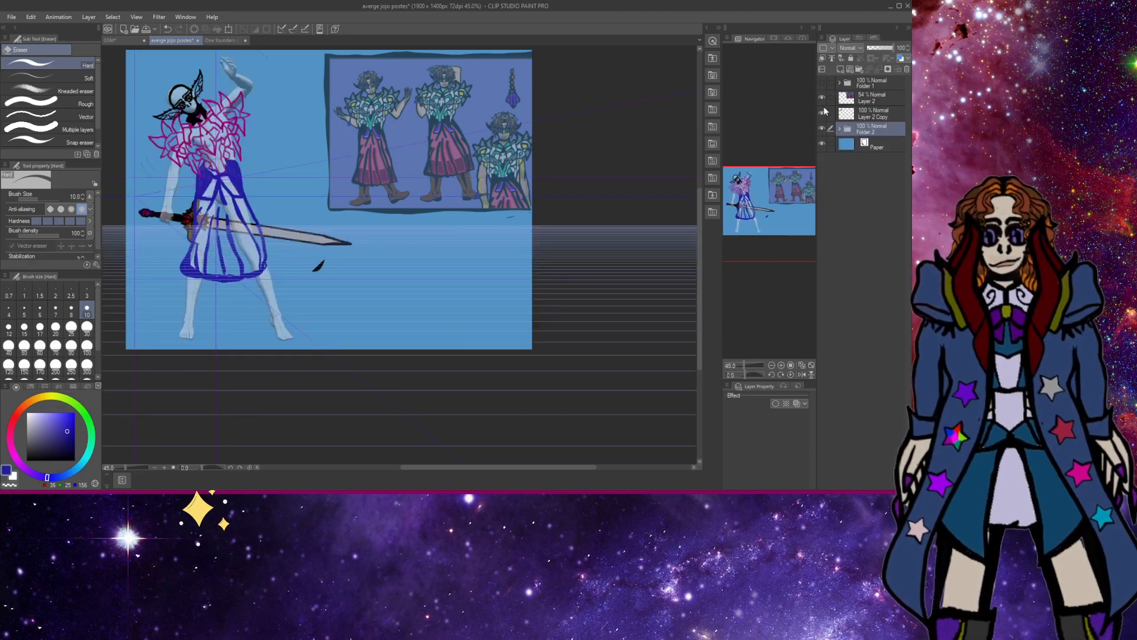
Erase the stray black fragment below the sword tip from the winged-head layer with the hard eraser at size 30.
left_click(822, 97)
left_click(823, 99)
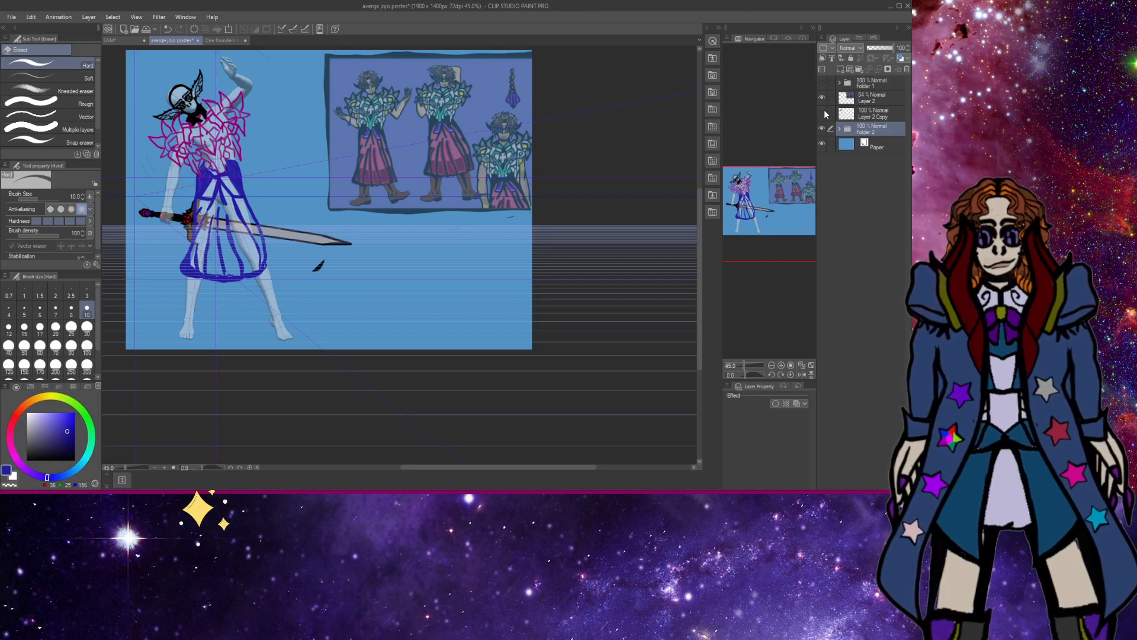
left_click(822, 113)
left_click(853, 114)
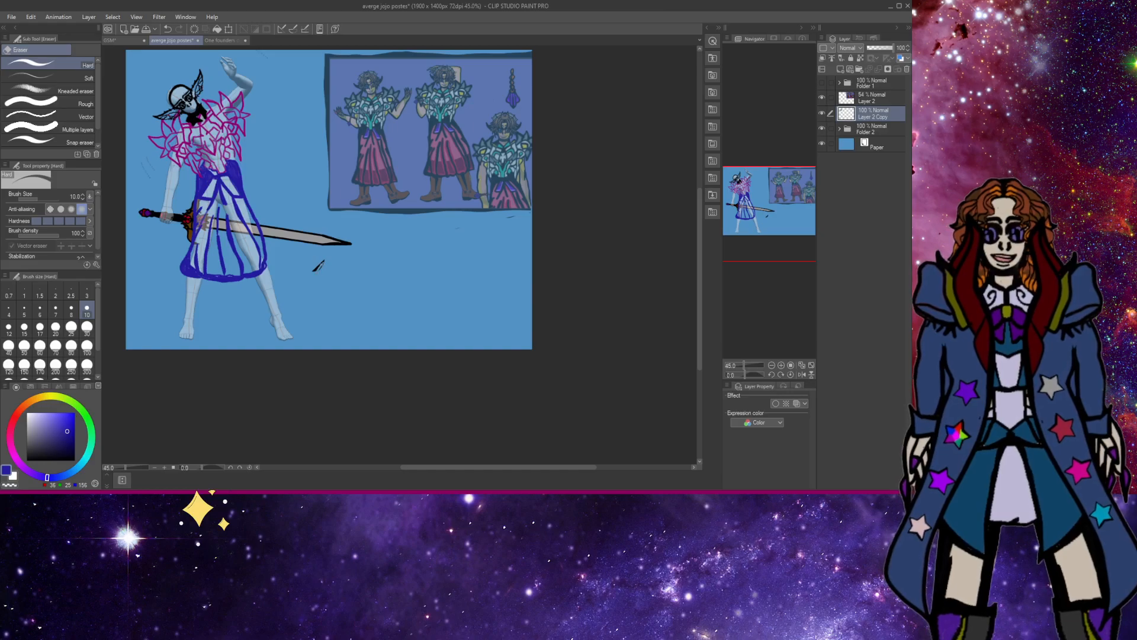
key("bracketright")
key("bracketright")
key("bracketright")
key("bracketright")
key("bracketright")
key("bracketright")
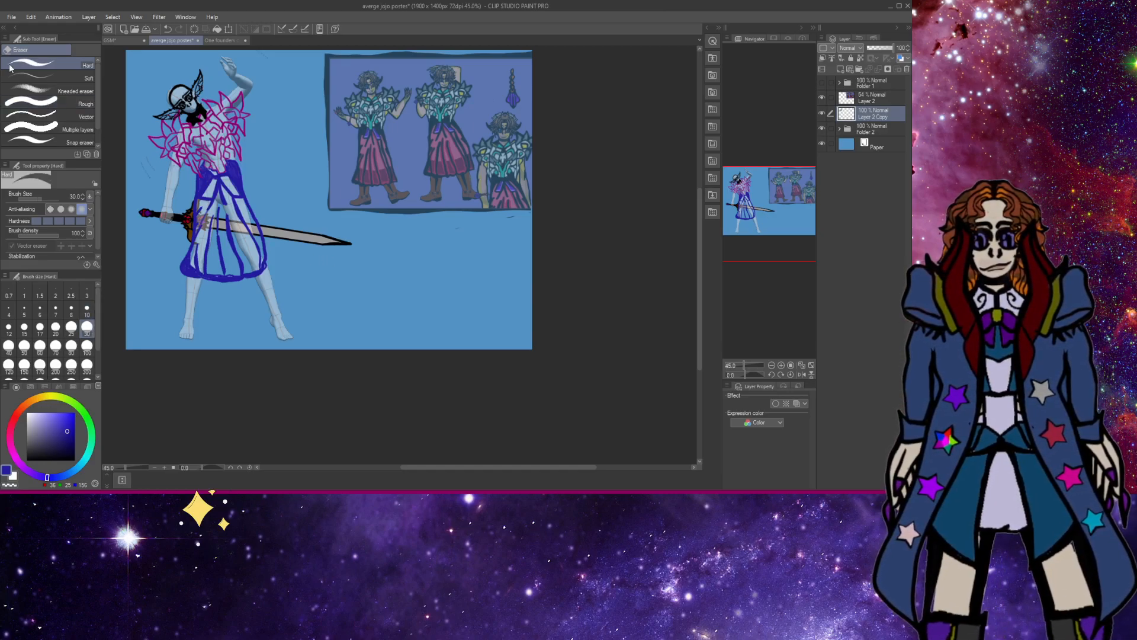
Hide the sword's Folder 11 Copy inside Folder 2, keeping the 3D figure layer visible.
key("slash")
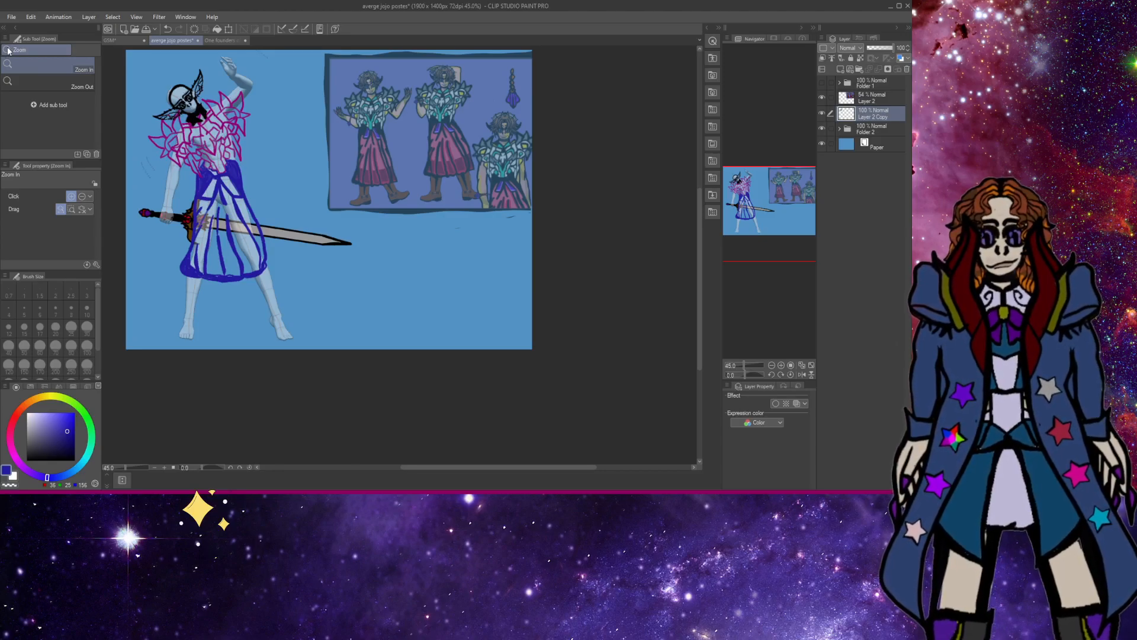
left_click(155, 100)
left_click(156, 100)
left_click(180, 70)
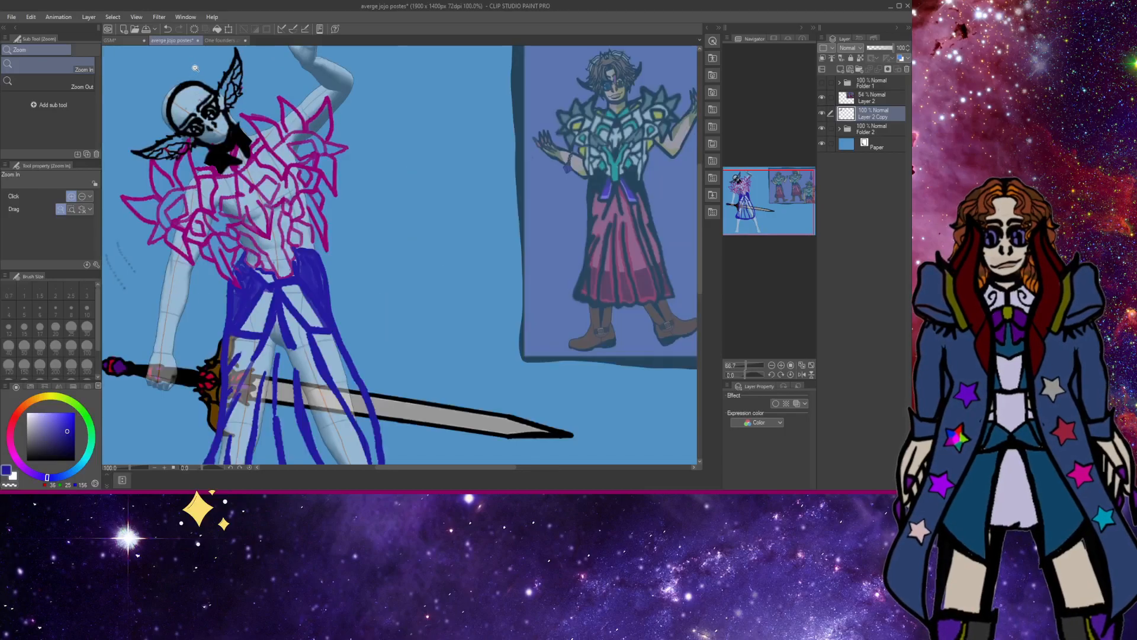
left_click(839, 129)
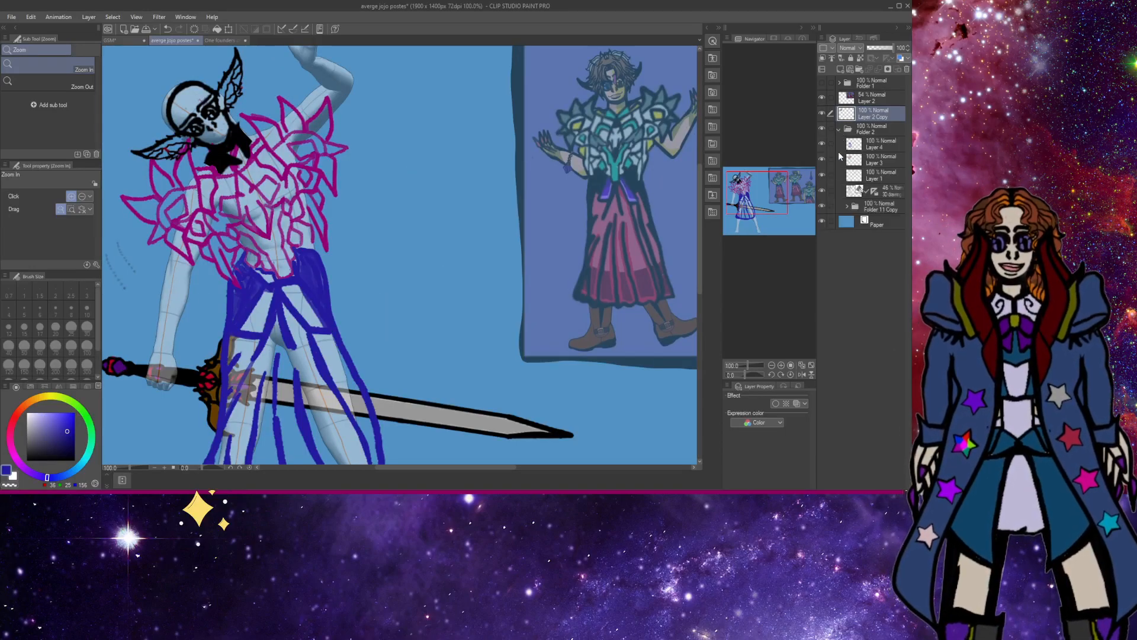
left_click(822, 206)
left_click(822, 192)
left_click(822, 192)
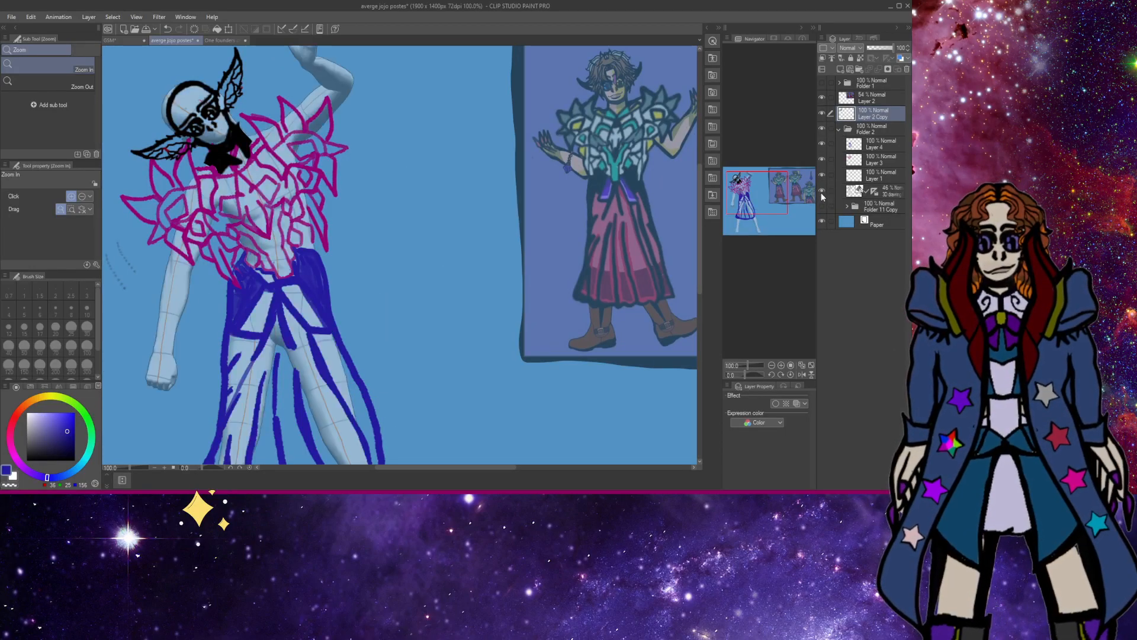
Group the skirt and armor layers in a new hidden folder inside Folder 2 and place the winged-head layer directly beneath it.
left_click(822, 145)
left_click(822, 158)
left_click(825, 146)
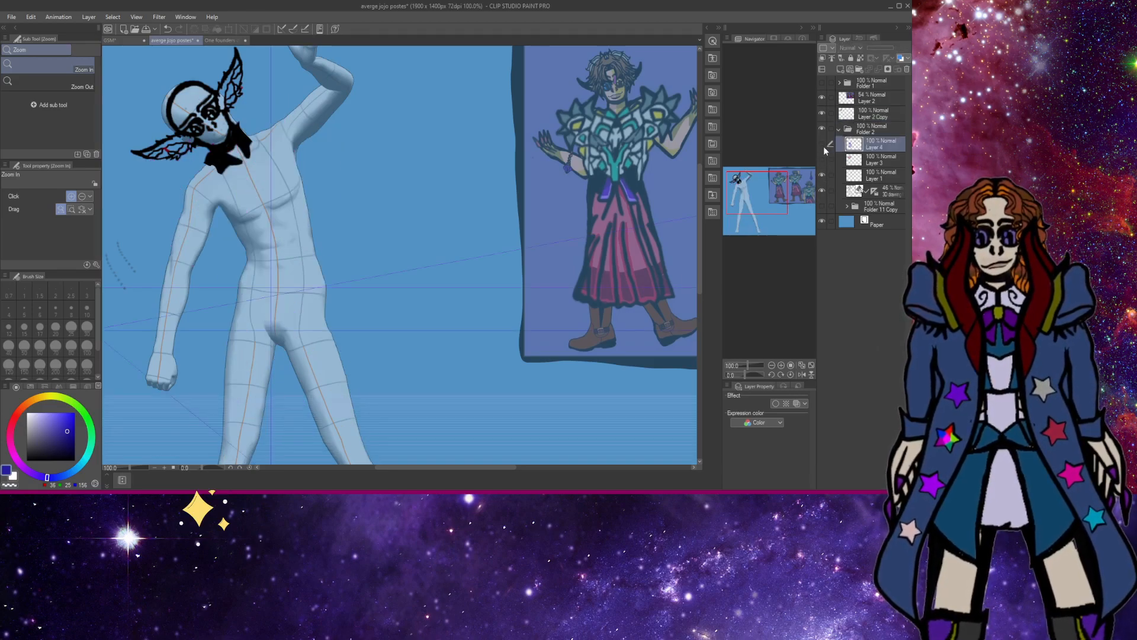
left_click(822, 144)
left_click(822, 159)
left_click(860, 69)
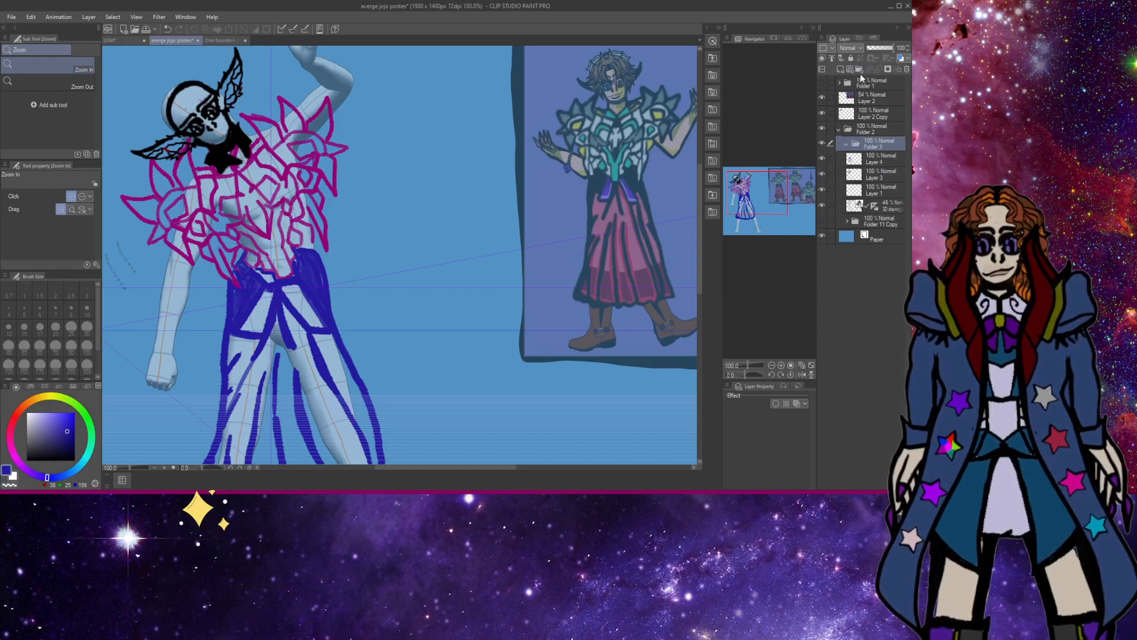
mouse_move(856, 159)
left_mouse_down()
mouse_move(851, 119)
mouse_move(856, 156)
left_mouse_up()
left_click(822, 144)
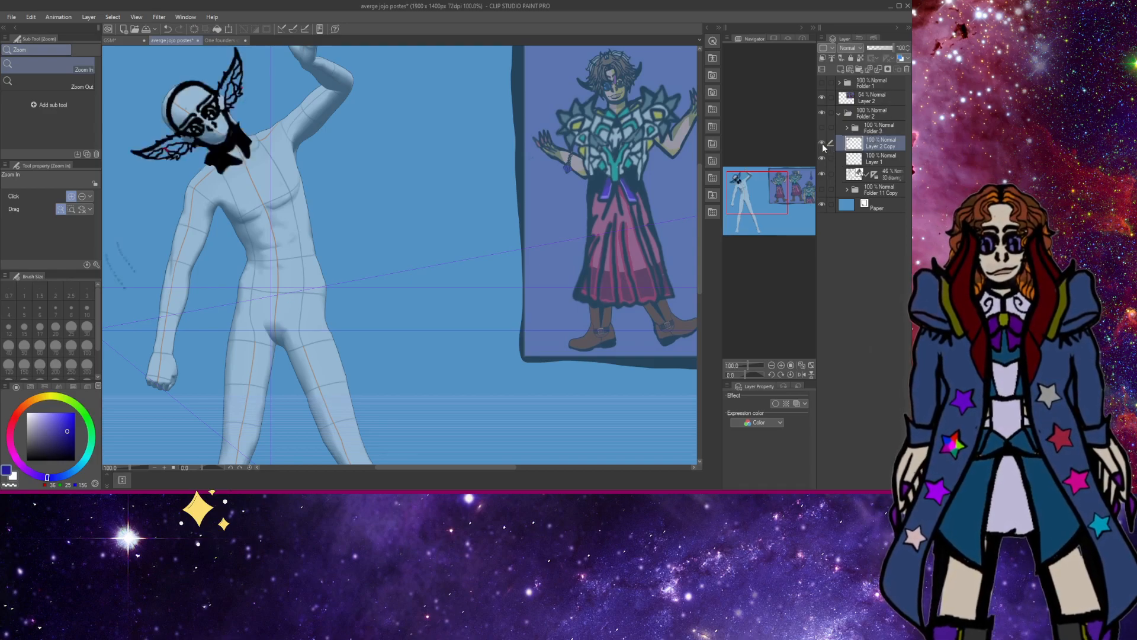
Delete Layer 1 from Folder 2.
left_click(840, 158)
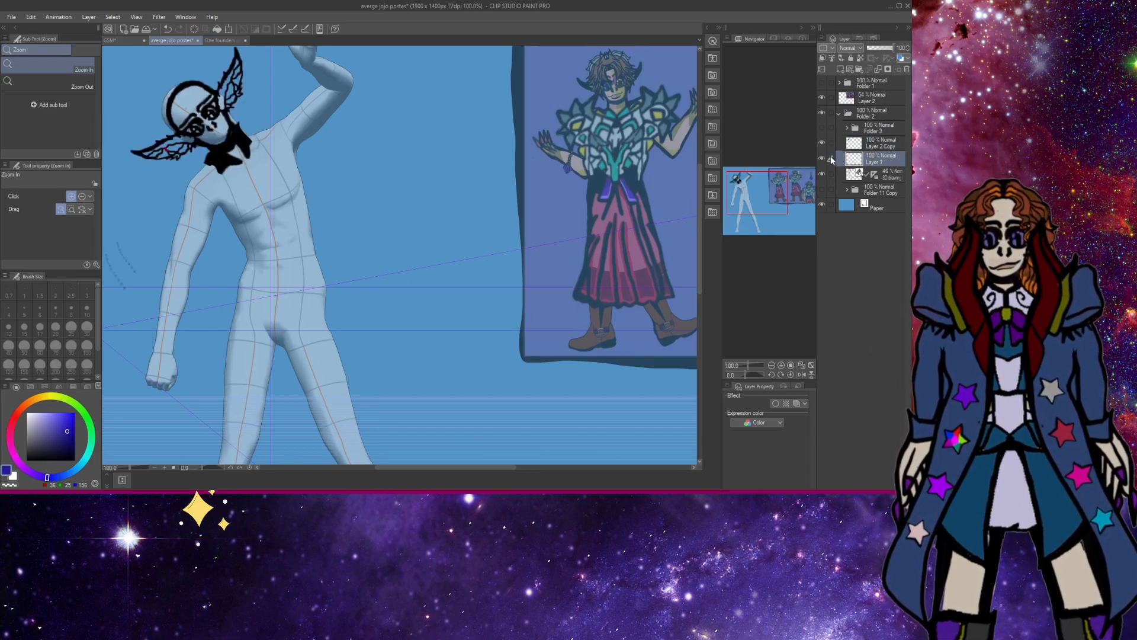
left_click(906, 70)
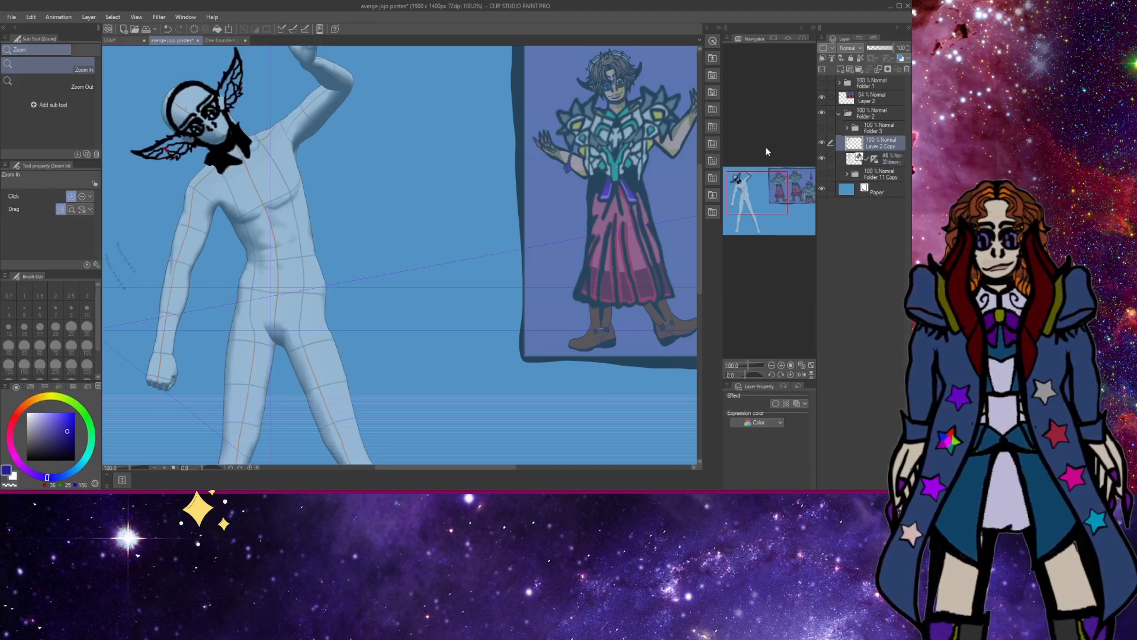
Set up the Real G-Pen with black and a brush size of 6 on the winged-head layer.
key("p")
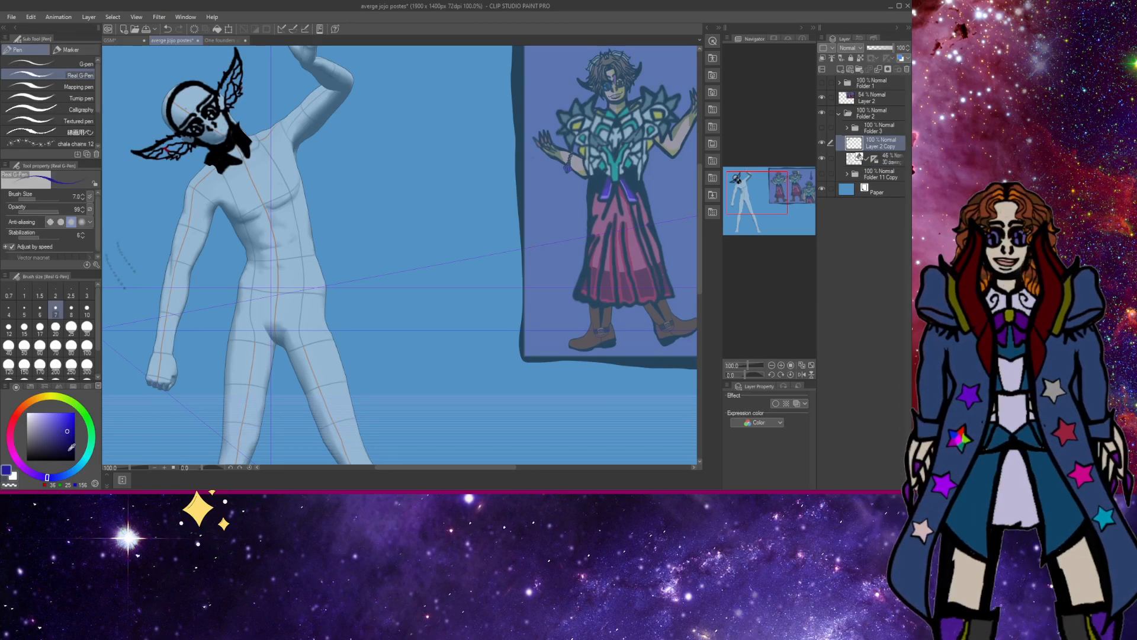
left_click_drag(70, 447, 74, 460)
left_click(46, 311)
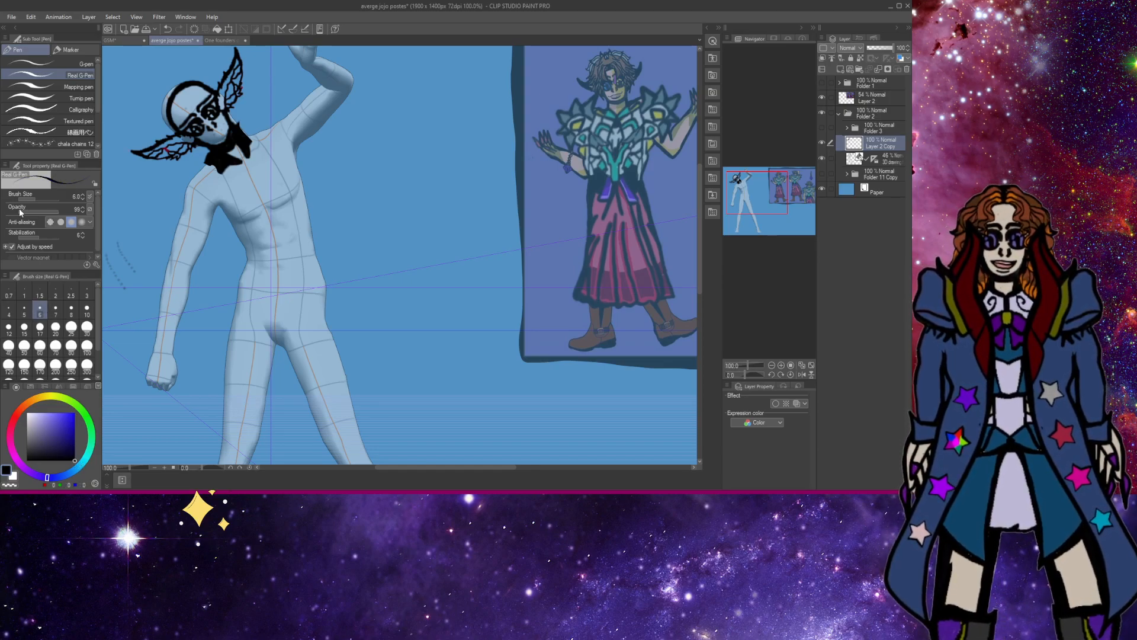
Erase the lower tip of the black neck area on the winged-head layer with the Hard eraser.
key("e")
left_click_drag(219, 167, 226, 172)
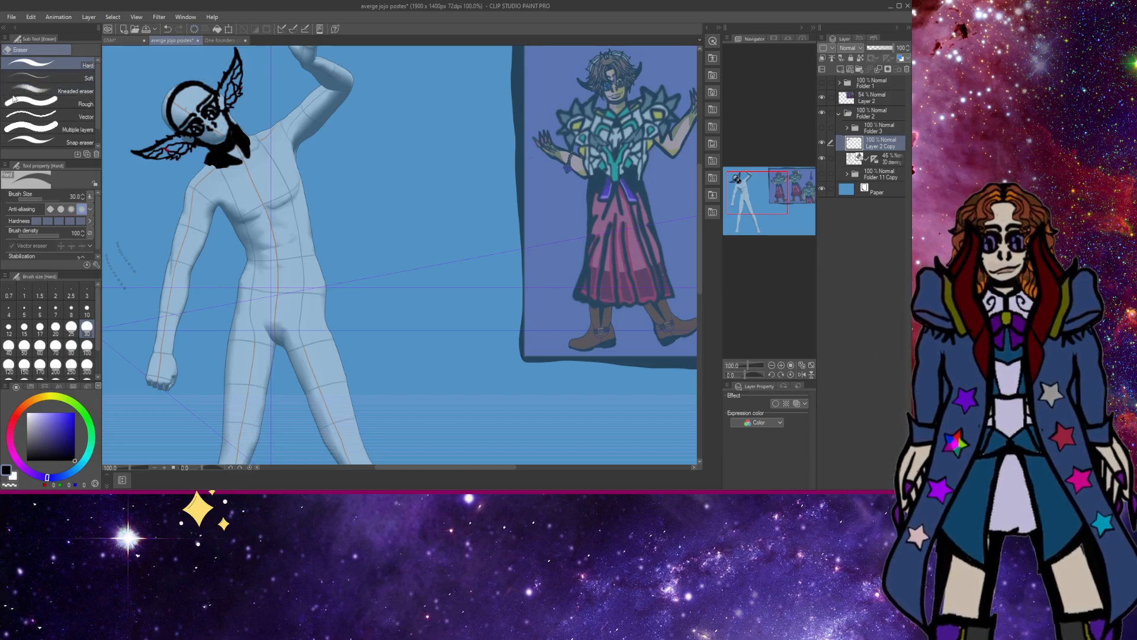
key("w")
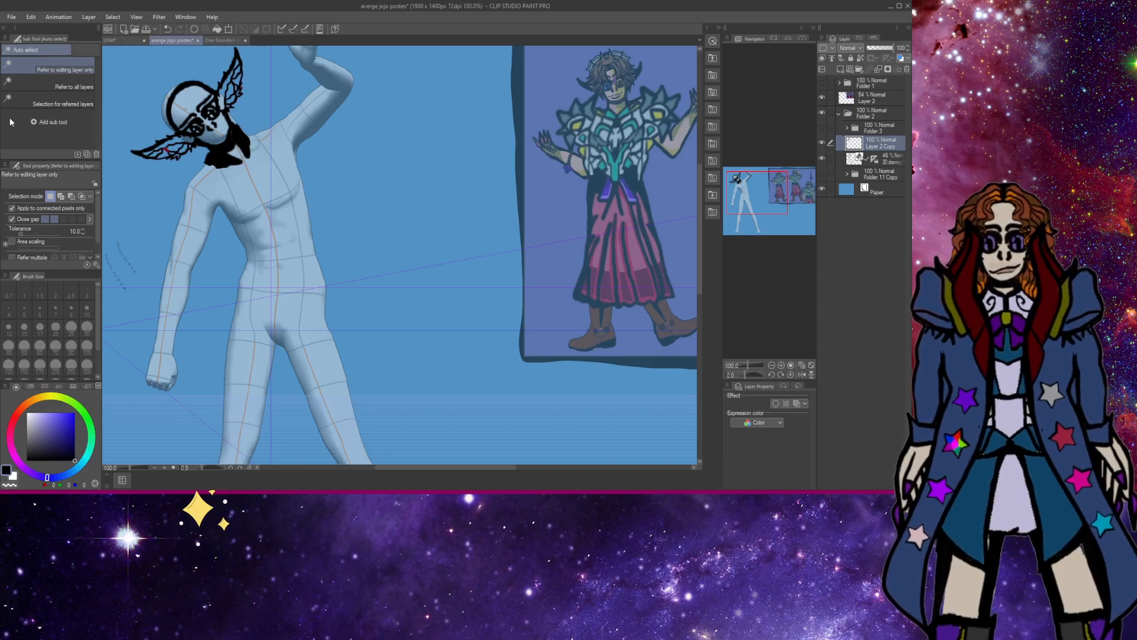
left_click(199, 82)
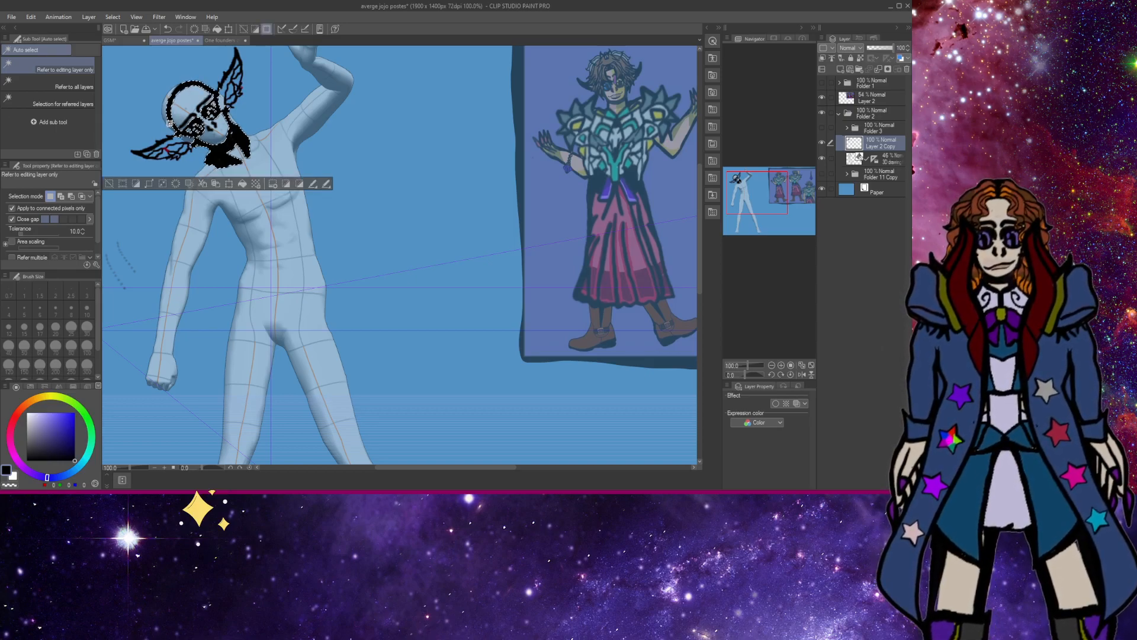
left_click(108, 185)
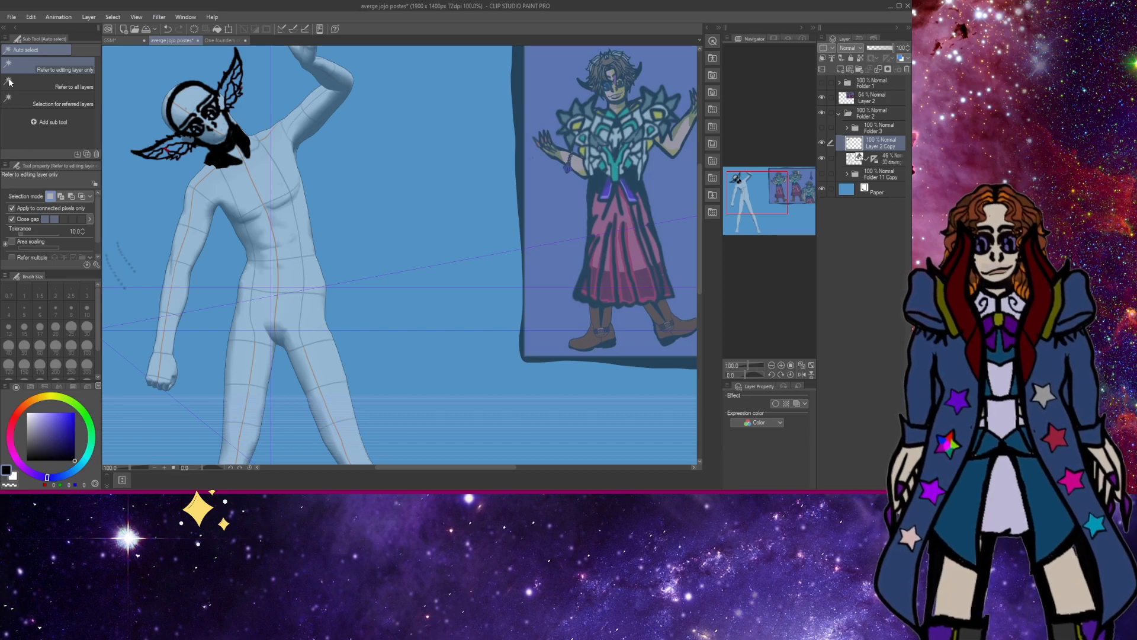
Ink the lowered arm's shoulder and both upper-arm edges over the 3D figure with the Real G-Pen at brush size 8.
key("p")
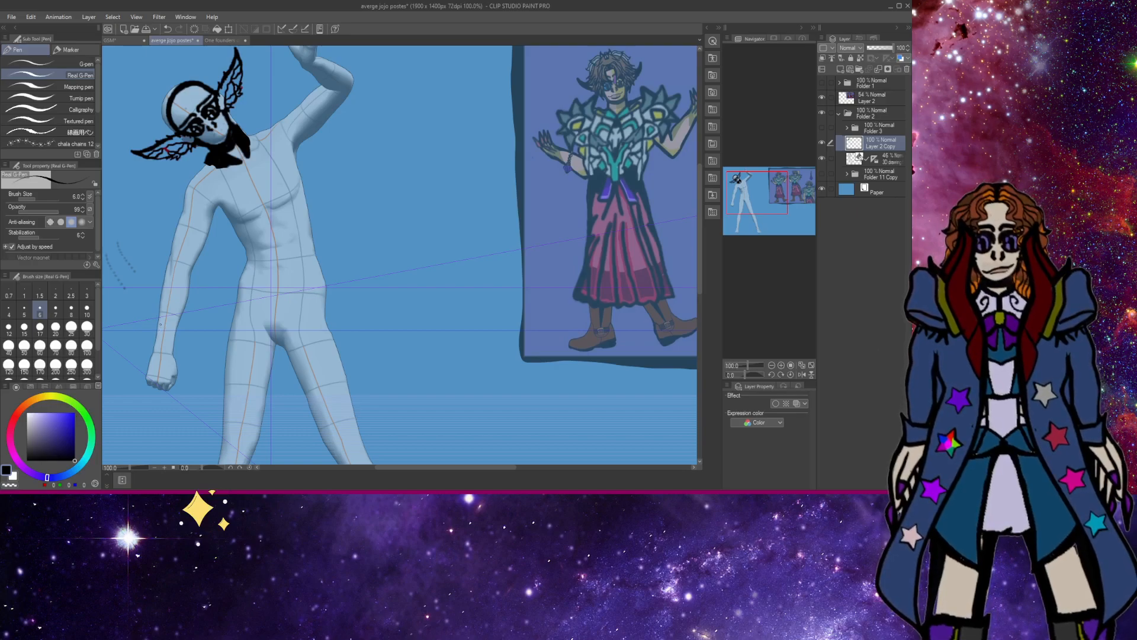
mouse_move(160, 325)
left_mouse_down()
mouse_move(162, 292)
mouse_move(160, 314)
left_mouse_up()
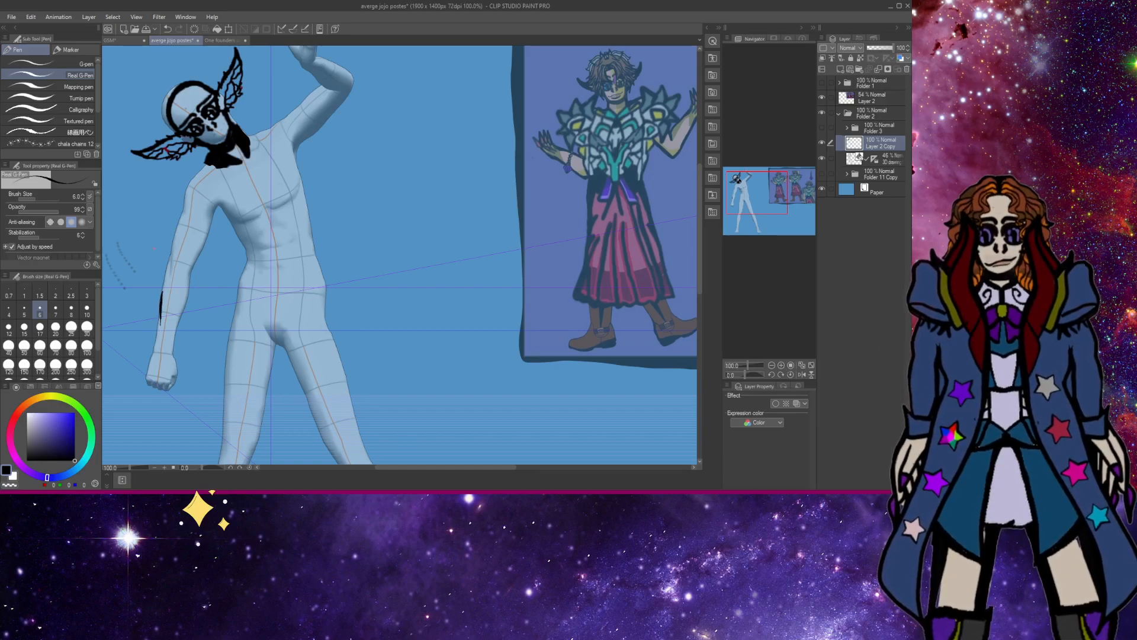
left_click(168, 29)
left_click(71, 308)
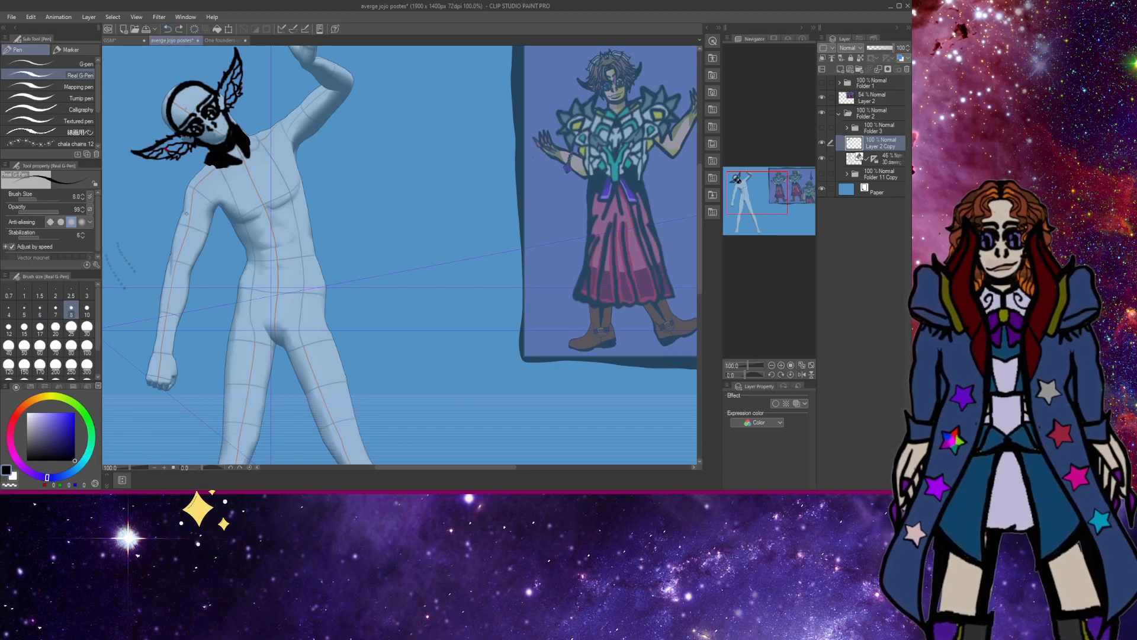
mouse_move(174, 243)
left_mouse_down()
mouse_move(182, 218)
mouse_move(173, 247)
mouse_move(186, 187)
mouse_move(216, 142)
mouse_move(187, 195)
mouse_move(237, 164)
left_mouse_up()
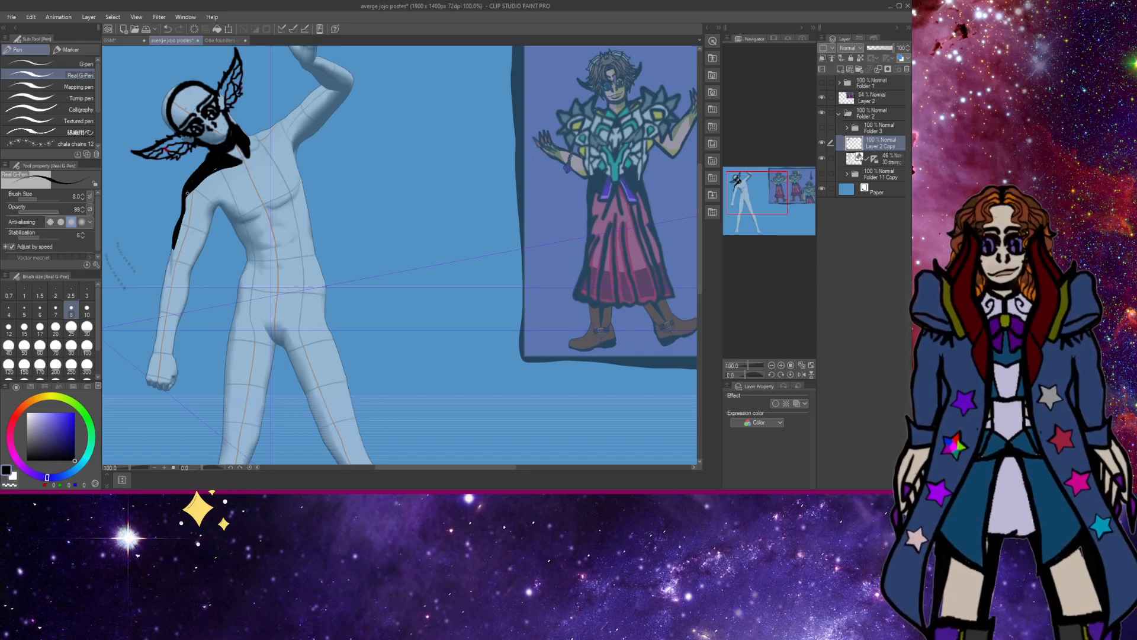
mouse_move(187, 193)
left_mouse_down()
mouse_move(175, 246)
mouse_move(186, 214)
left_mouse_up()
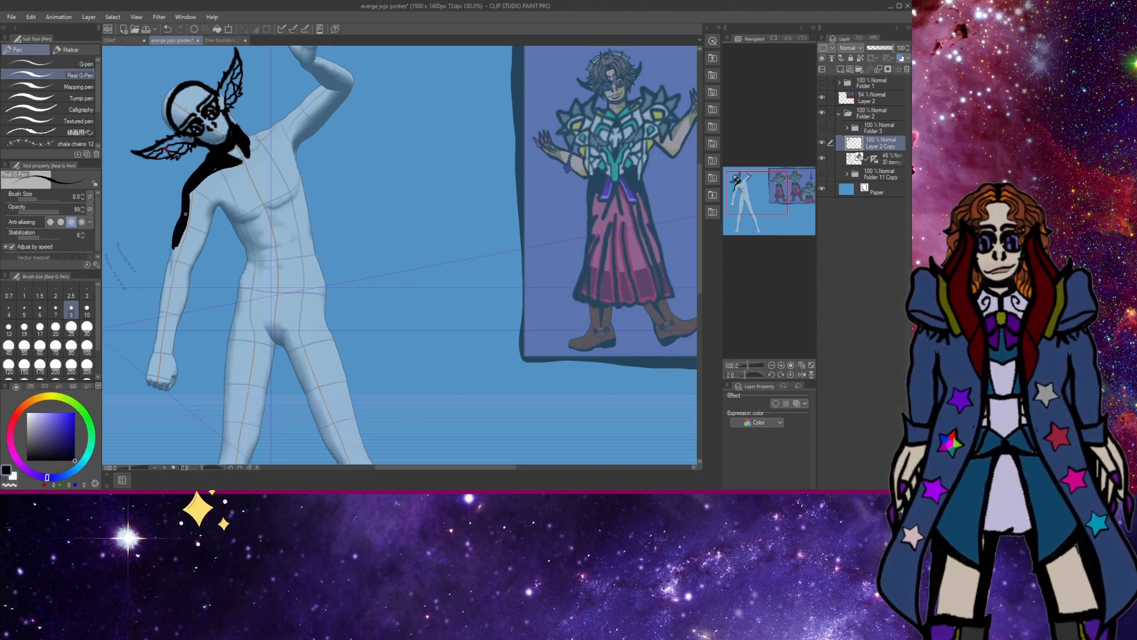
left_click_drag(196, 262, 214, 205)
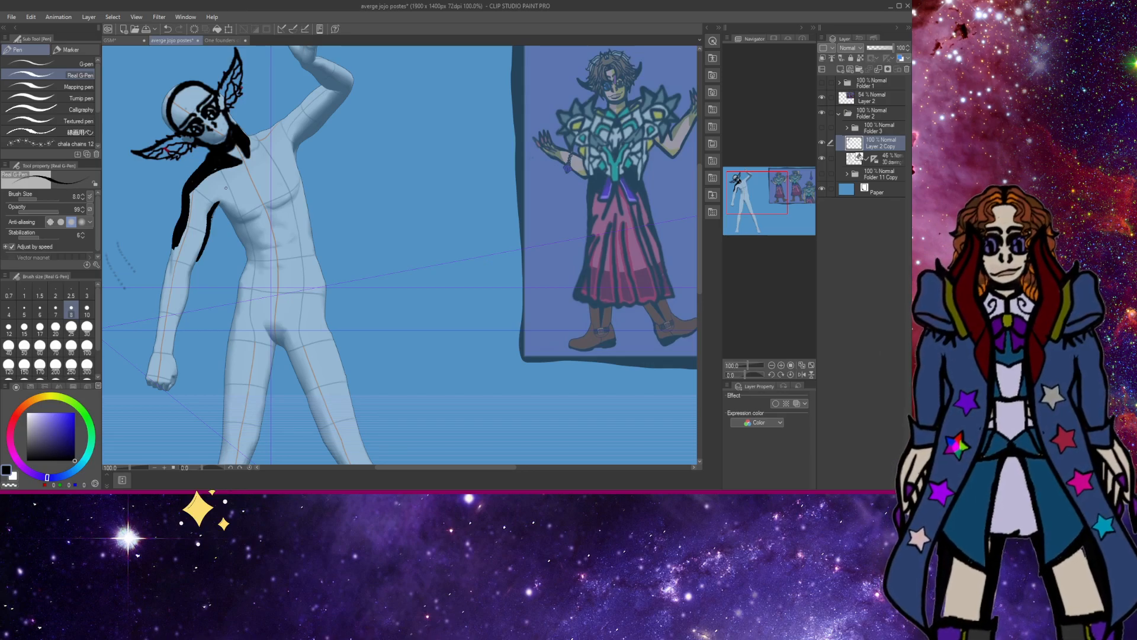
Ink both sides of the torso from waist to armpit, plus the underside of the raised upper arm.
key("r")
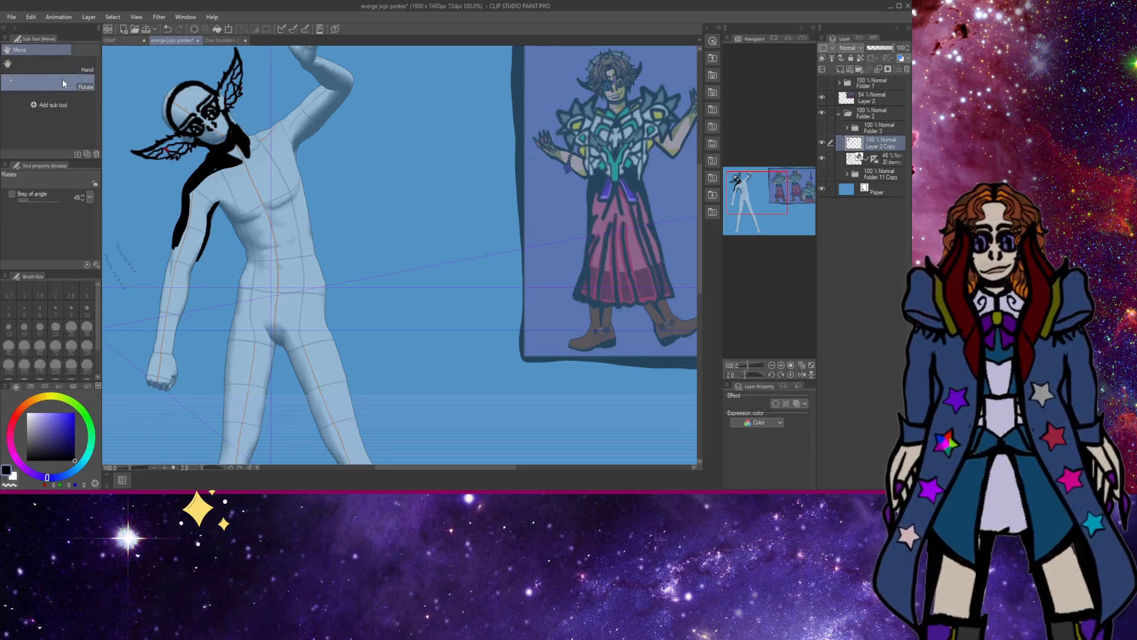
left_click_drag(244, 202, 268, 155)
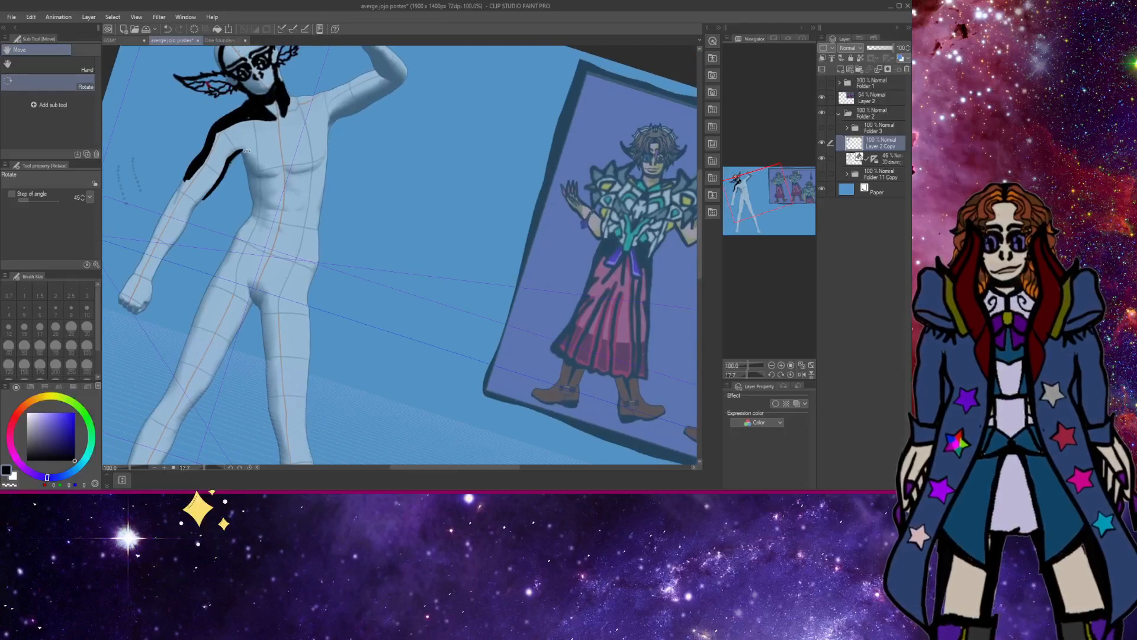
key("slash")
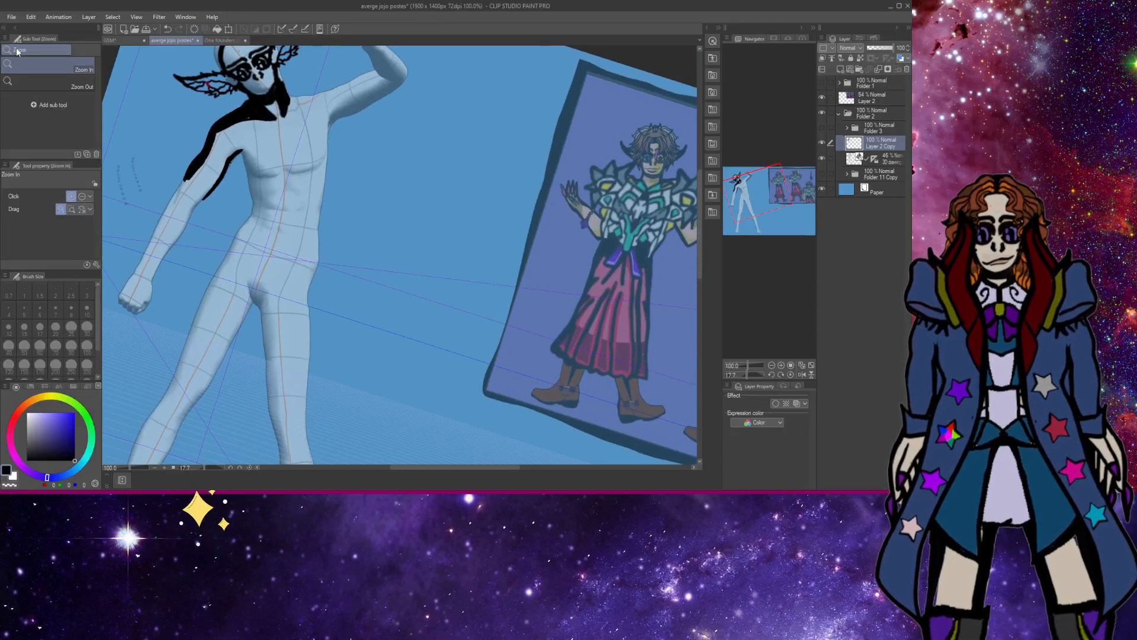
left_click(248, 148)
left_click(248, 148)
key("p")
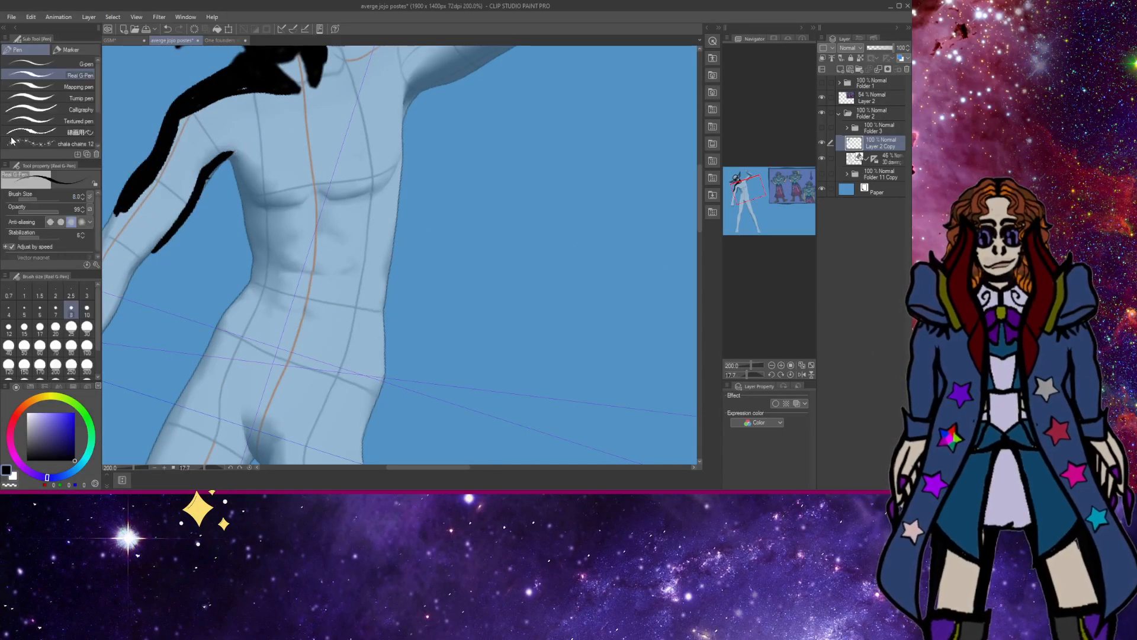
mouse_move(249, 285)
left_mouse_down()
mouse_move(251, 273)
mouse_move(240, 296)
mouse_move(253, 254)
mouse_move(234, 143)
mouse_move(231, 153)
left_mouse_up()
mouse_move(197, 201)
left_mouse_down()
mouse_move(233, 143)
mouse_move(225, 152)
left_mouse_up()
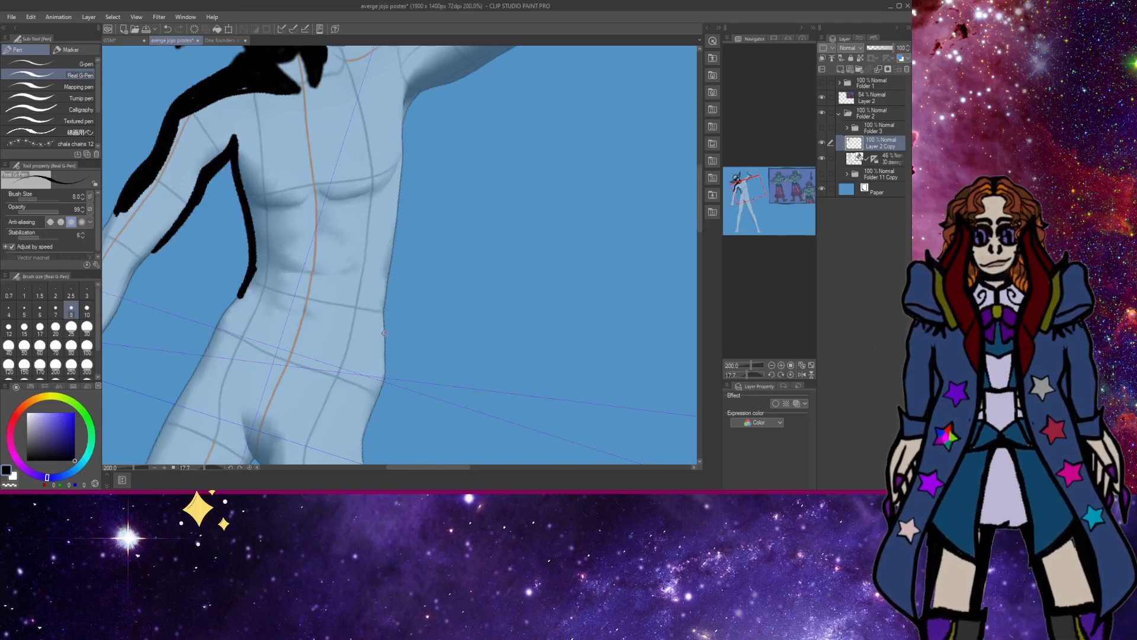
mouse_move(384, 343)
left_mouse_down()
mouse_move(402, 86)
mouse_move(417, 100)
mouse_move(468, 72)
left_mouse_up()
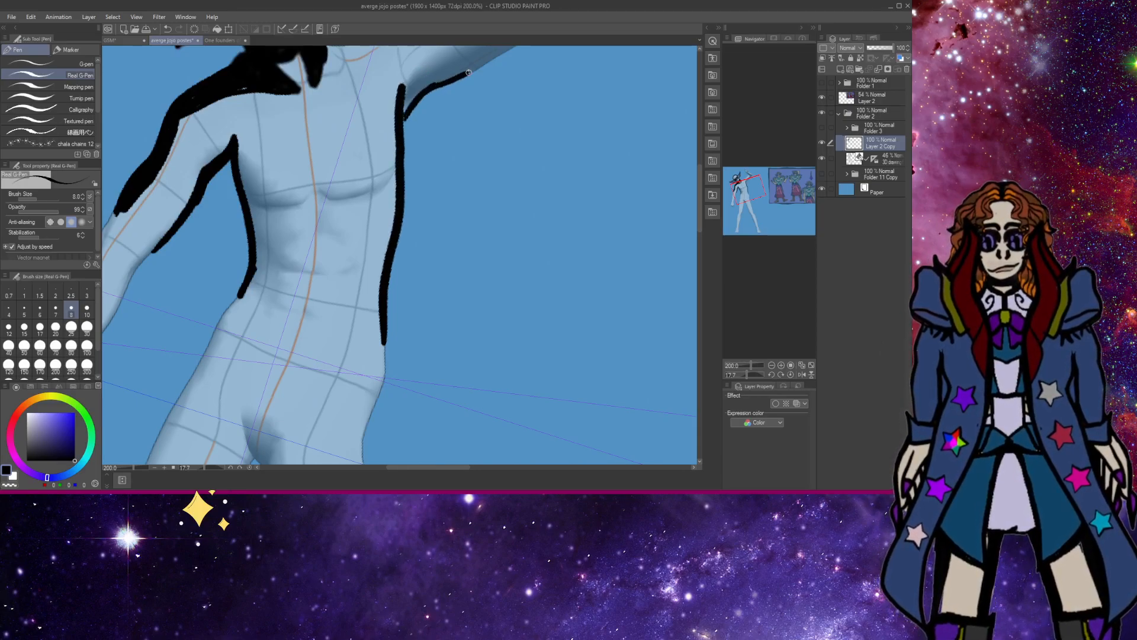
mouse_move(402, 88)
left_mouse_down()
mouse_move(417, 72)
mouse_move(483, 62)
mouse_move(401, 114)
mouse_move(470, 67)
mouse_move(413, 82)
mouse_move(406, 99)
mouse_move(434, 77)
mouse_move(404, 87)
mouse_move(421, 70)
mouse_move(416, 103)
left_mouse_up()
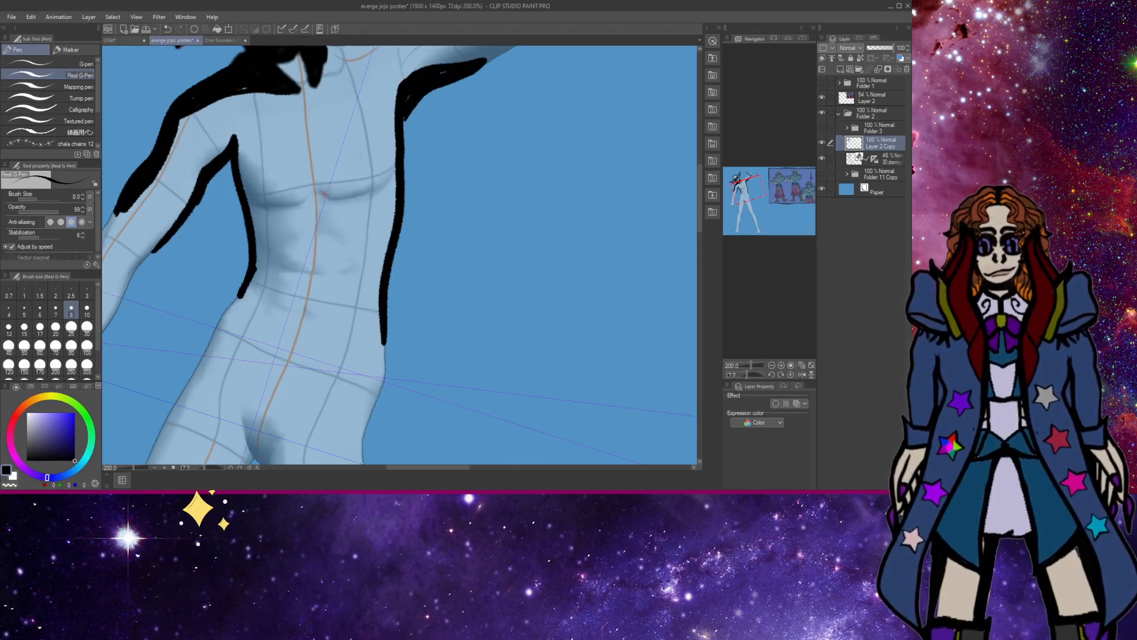
Try a crease line under the chest muscle on the raised arm's side, and undo it.
left_click_drag(325, 194, 390, 175)
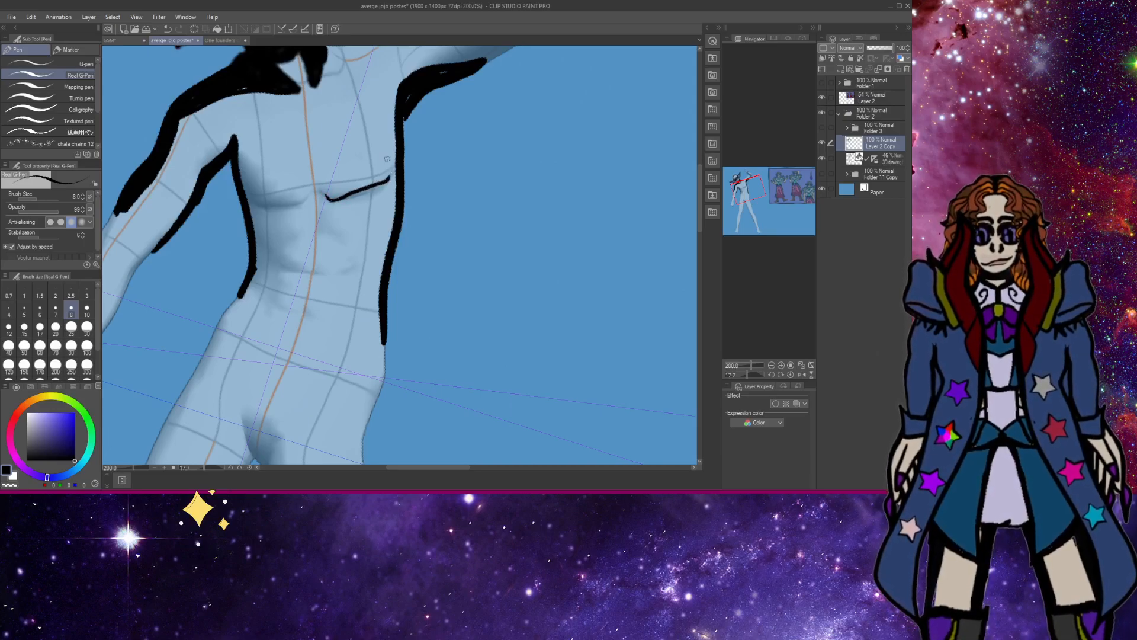
left_click(170, 28)
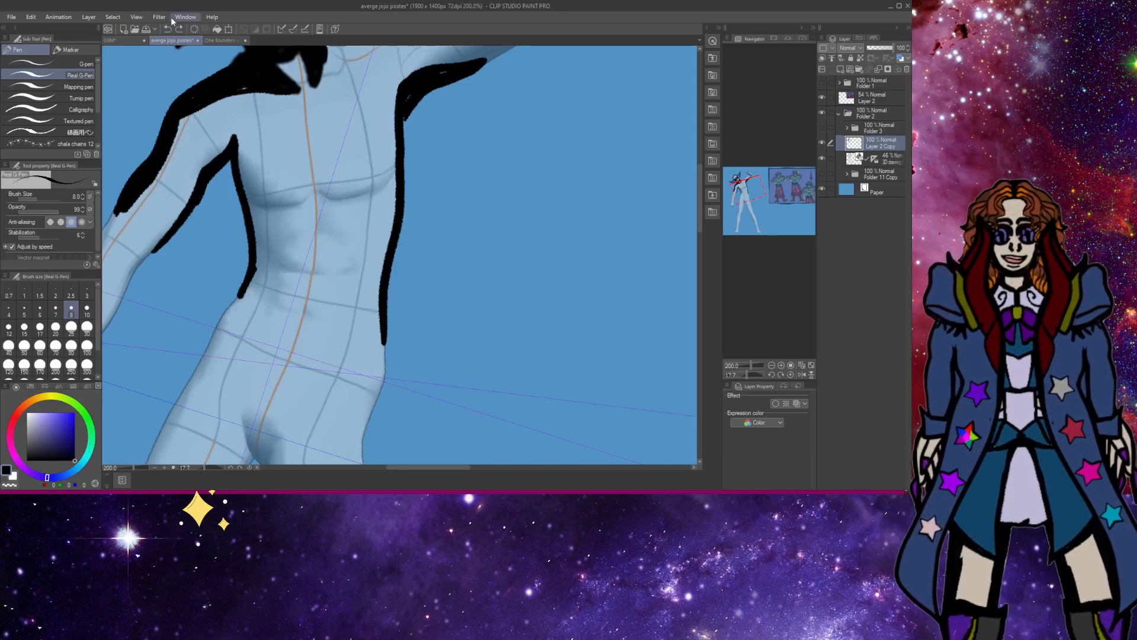
Ink both edges of the lowered forearm from the upper-arm lines down to the wrist.
scroll(285, 138, "down", 3)
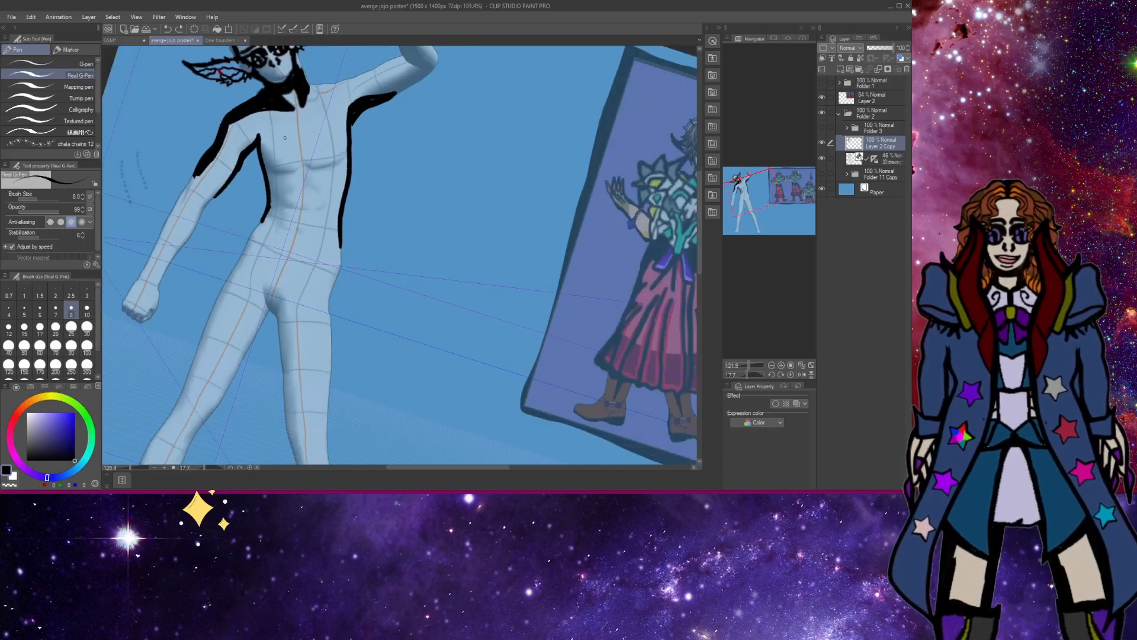
scroll(285, 137, "down", 1)
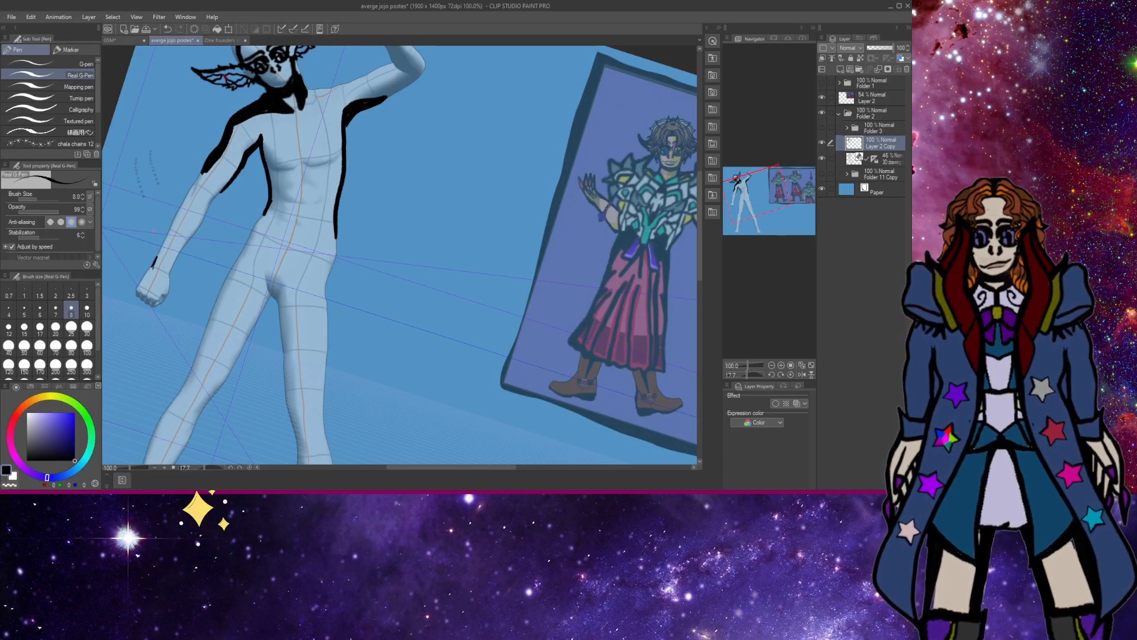
left_click(167, 28)
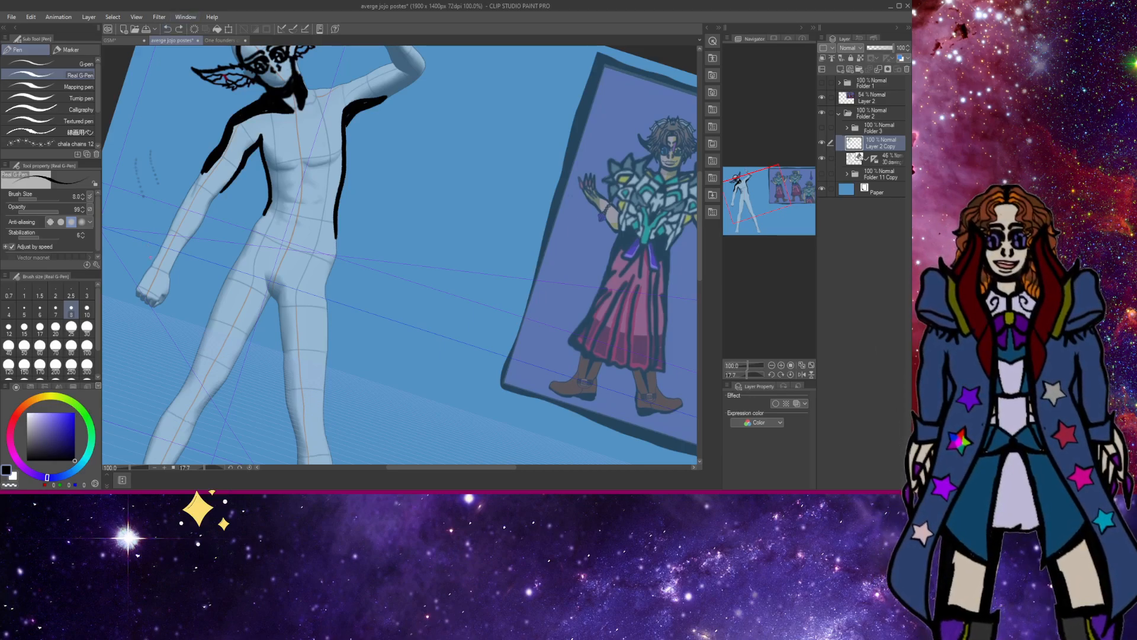
left_click_drag(150, 270, 204, 171)
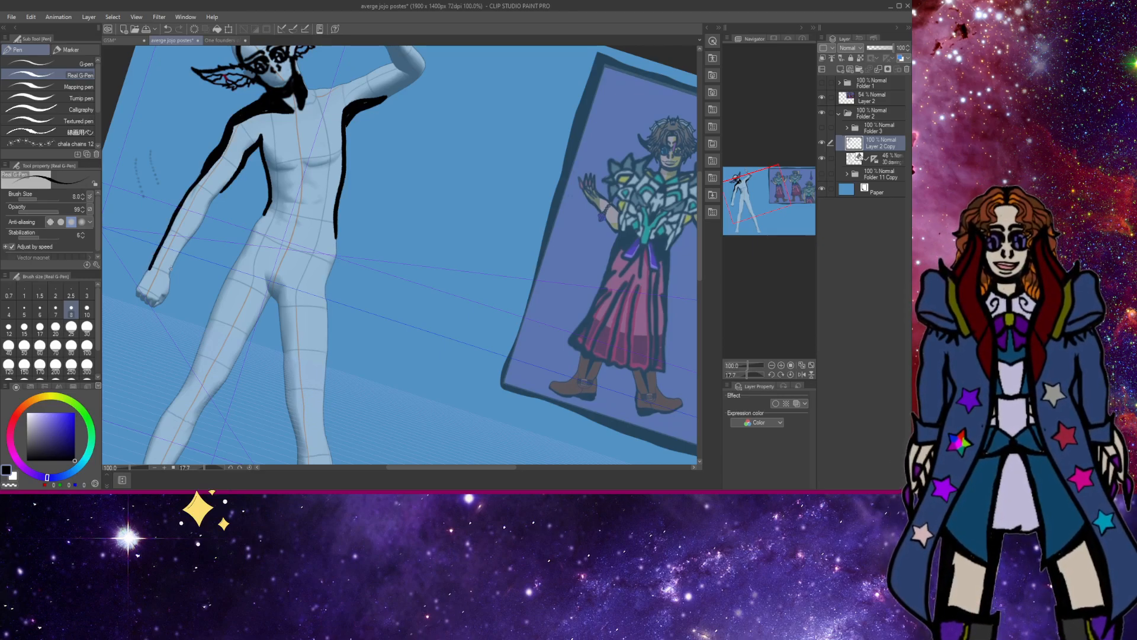
left_click_drag(170, 271, 224, 189)
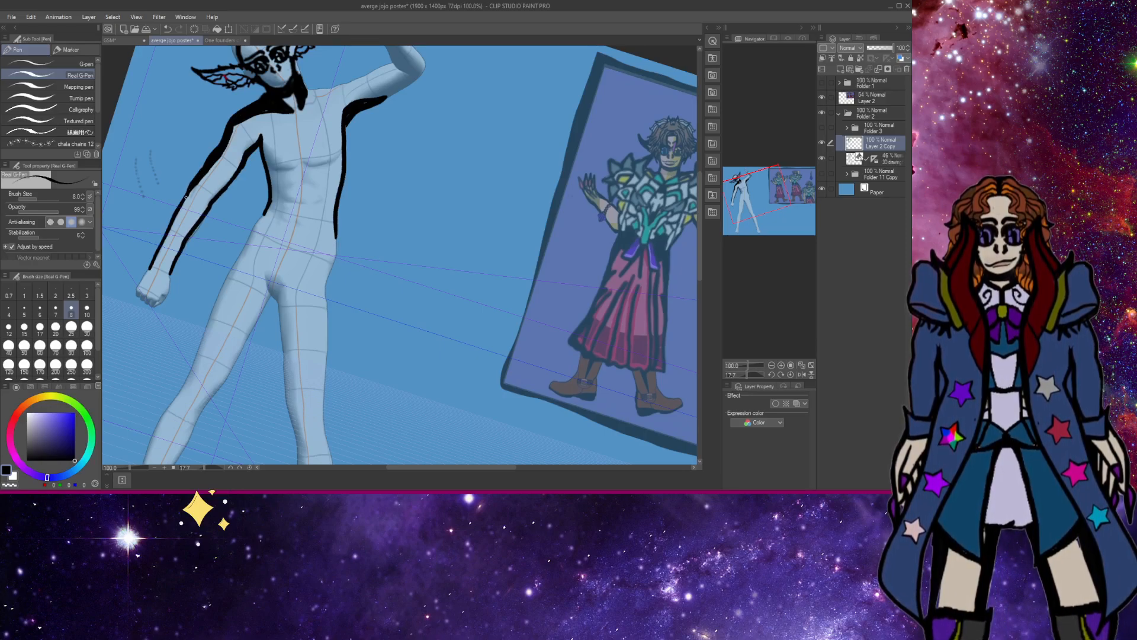
left_click_drag(176, 214, 150, 263)
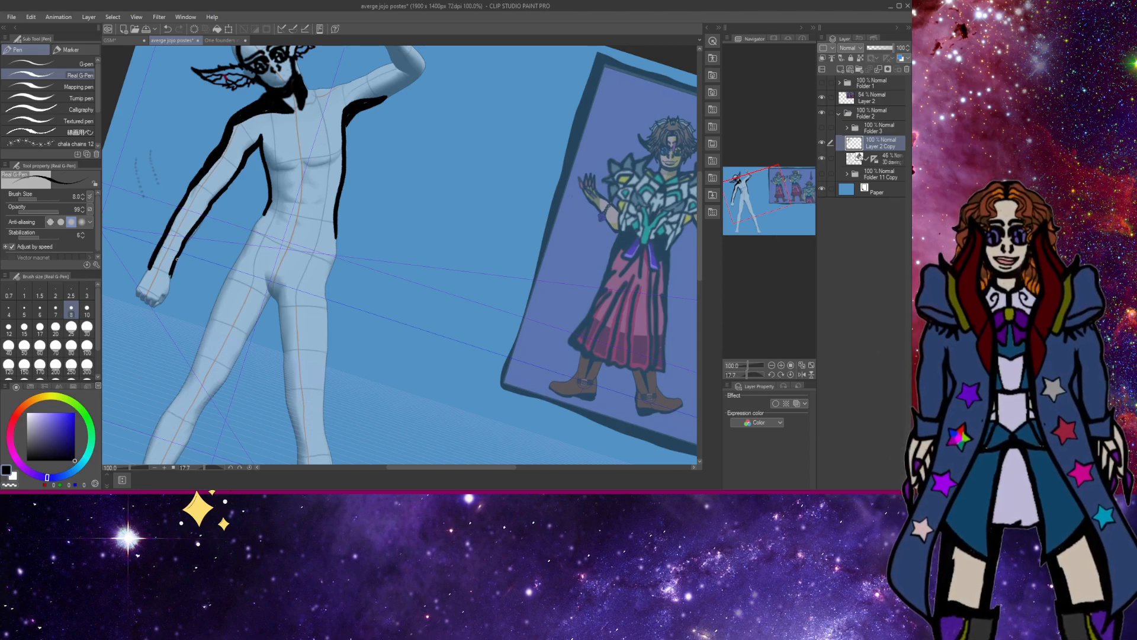
left_click_drag(204, 217, 257, 143)
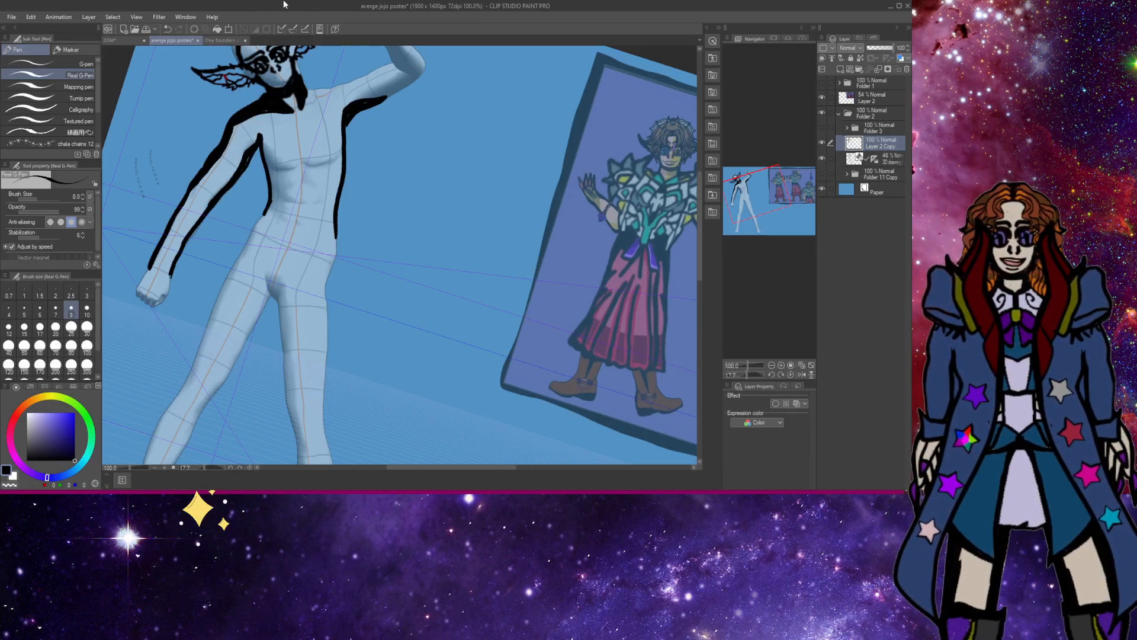
Fill in black from the neck base and collar along the top of the raised arm's shoulder.
key("r")
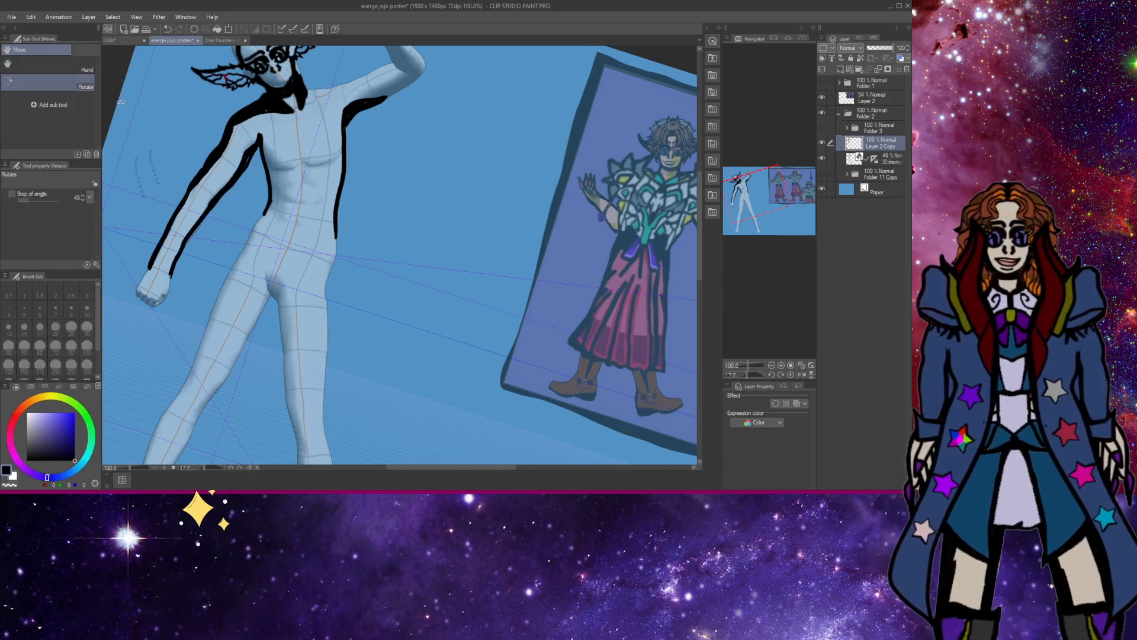
left_click(56, 65)
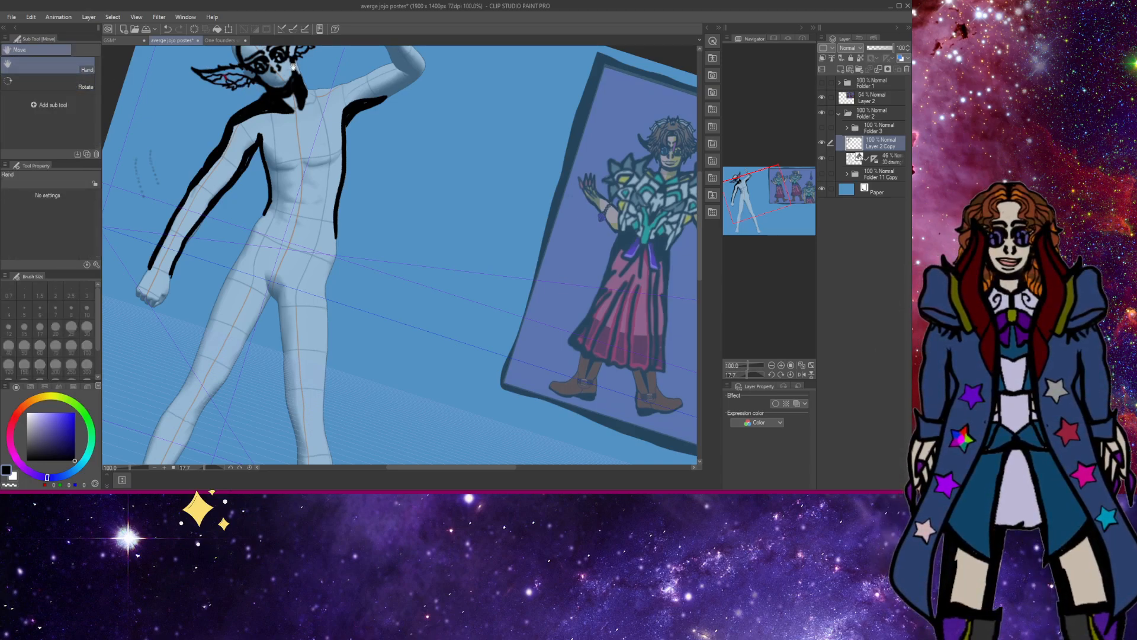
left_click_drag(323, 79, 318, 160)
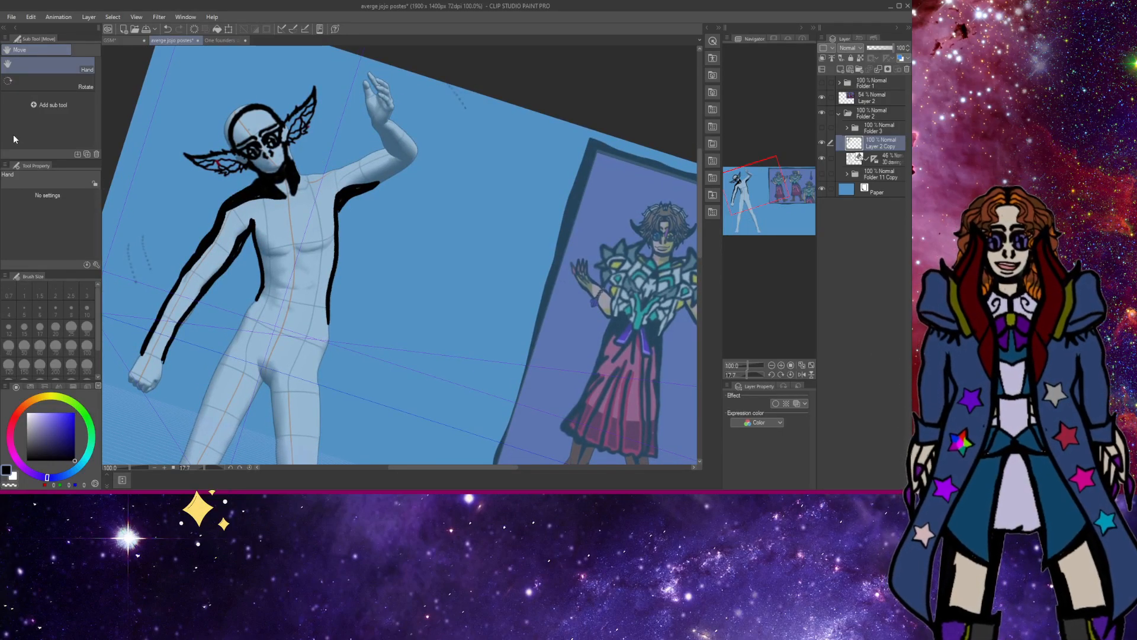
key("p")
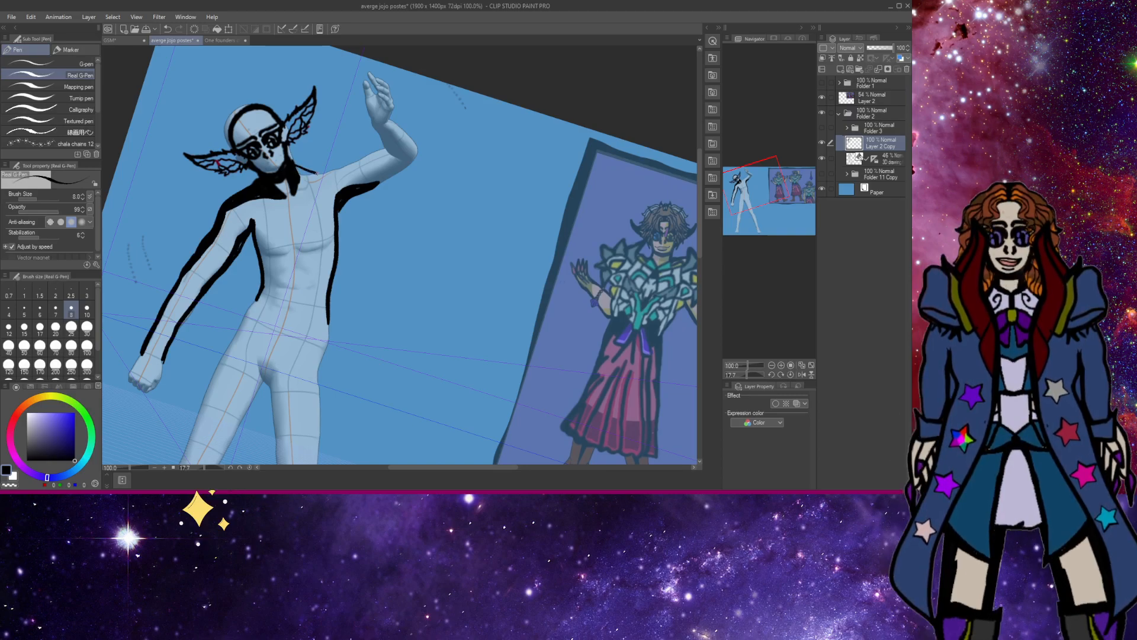
key("ctrl+z")
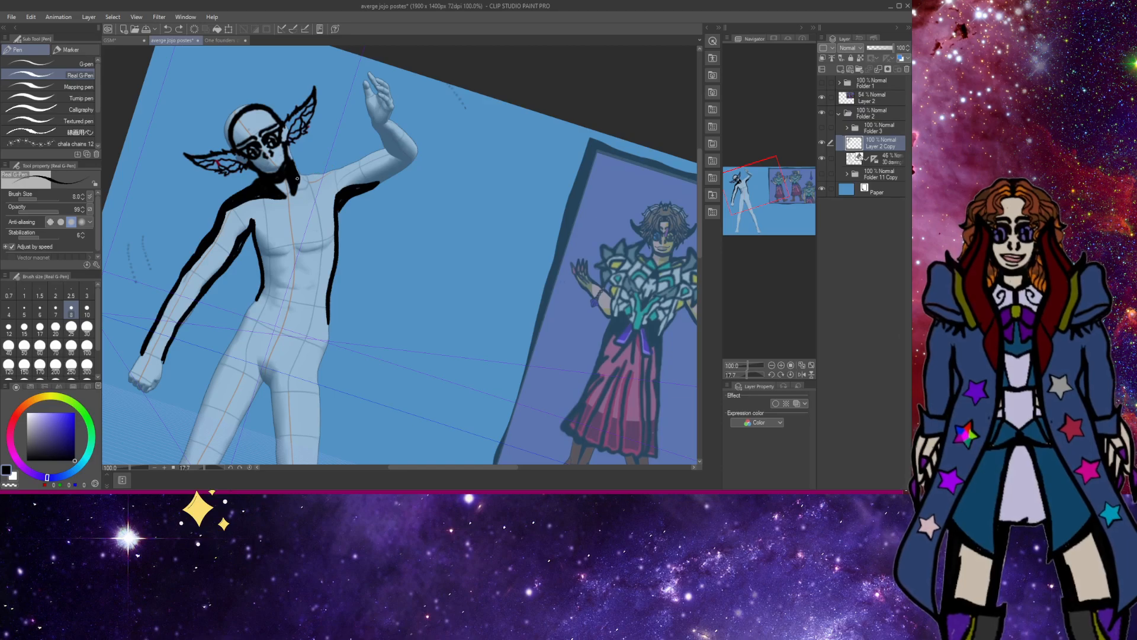
mouse_move(298, 178)
left_mouse_down()
mouse_move(303, 179)
mouse_move(294, 161)
mouse_move(328, 172)
mouse_move(300, 175)
mouse_move(345, 165)
mouse_move(258, 194)
mouse_move(327, 176)
mouse_move(265, 194)
left_mouse_up()
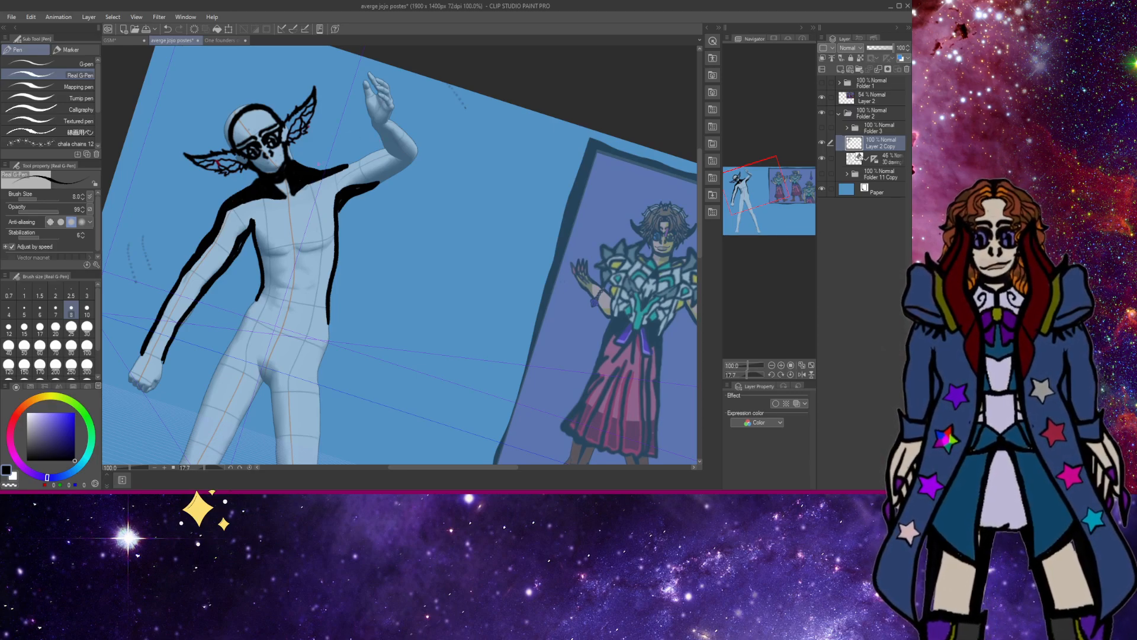
Extend the outline along the upper and lower edges of the raised upper arm to the elbow.
left_click_drag(303, 168, 348, 161)
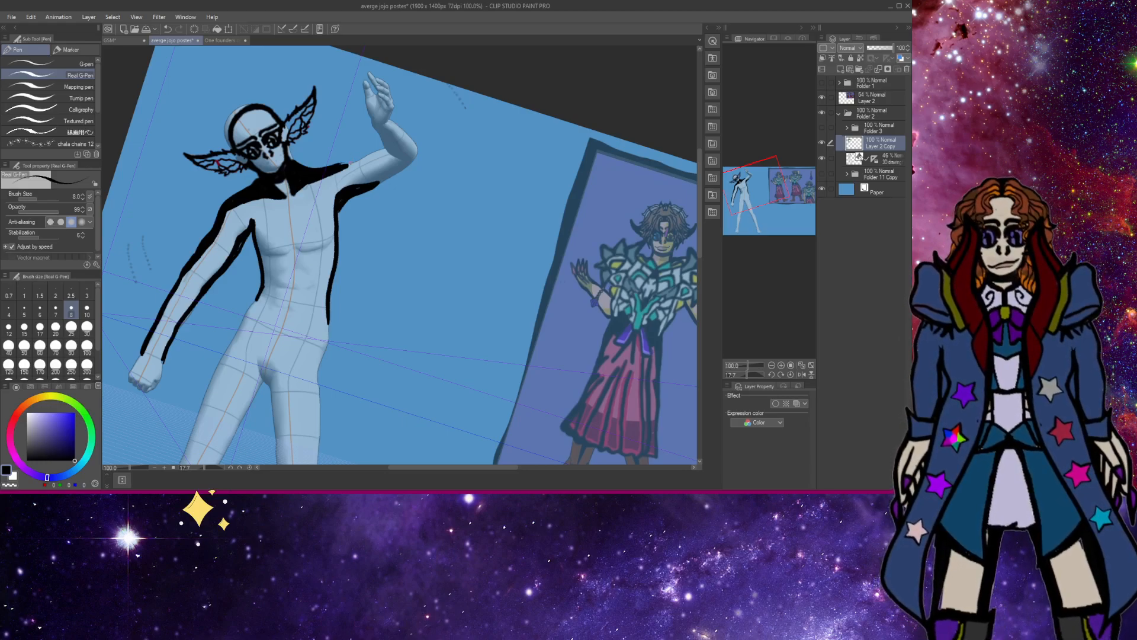
mouse_move(343, 166)
left_mouse_down()
mouse_move(385, 149)
mouse_move(391, 179)
mouse_move(414, 160)
mouse_move(400, 173)
left_mouse_up()
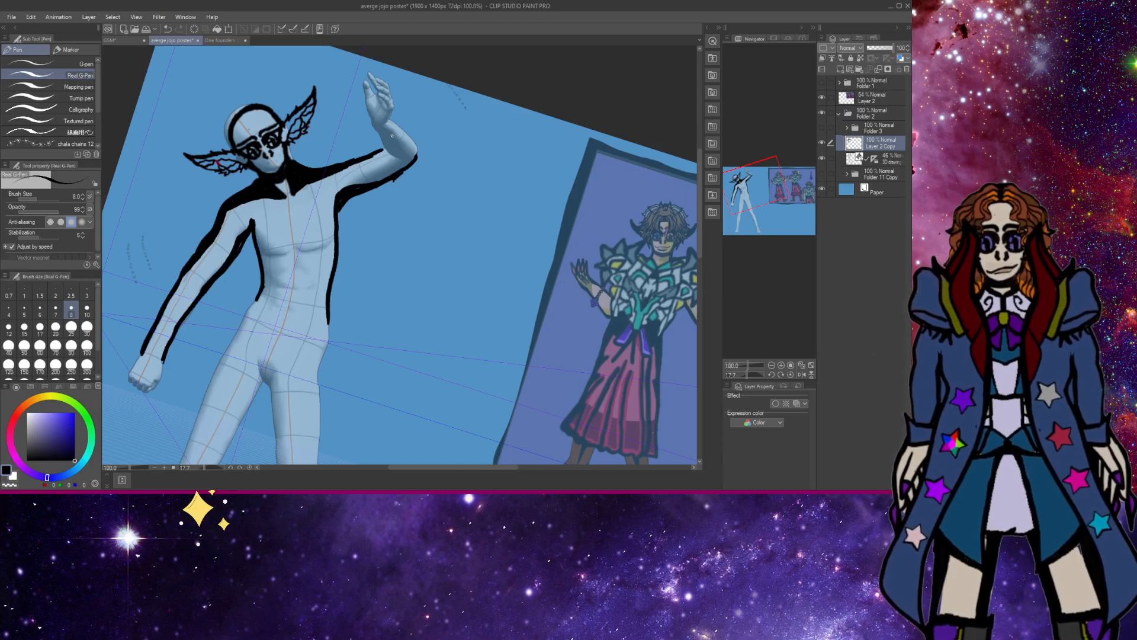
key("ctrl+z")
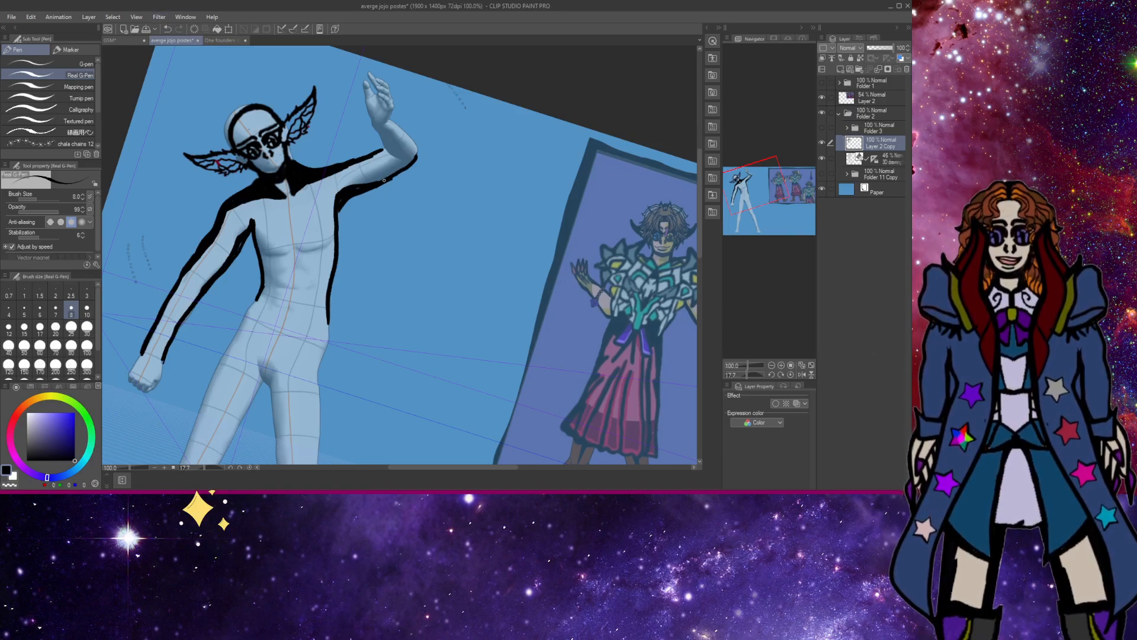
Ink the outer edge of the raised arm around the elbow and up to the forearm.
mouse_move(383, 179)
left_mouse_down()
mouse_move(416, 158)
mouse_move(389, 122)
left_mouse_up()
key("slash")
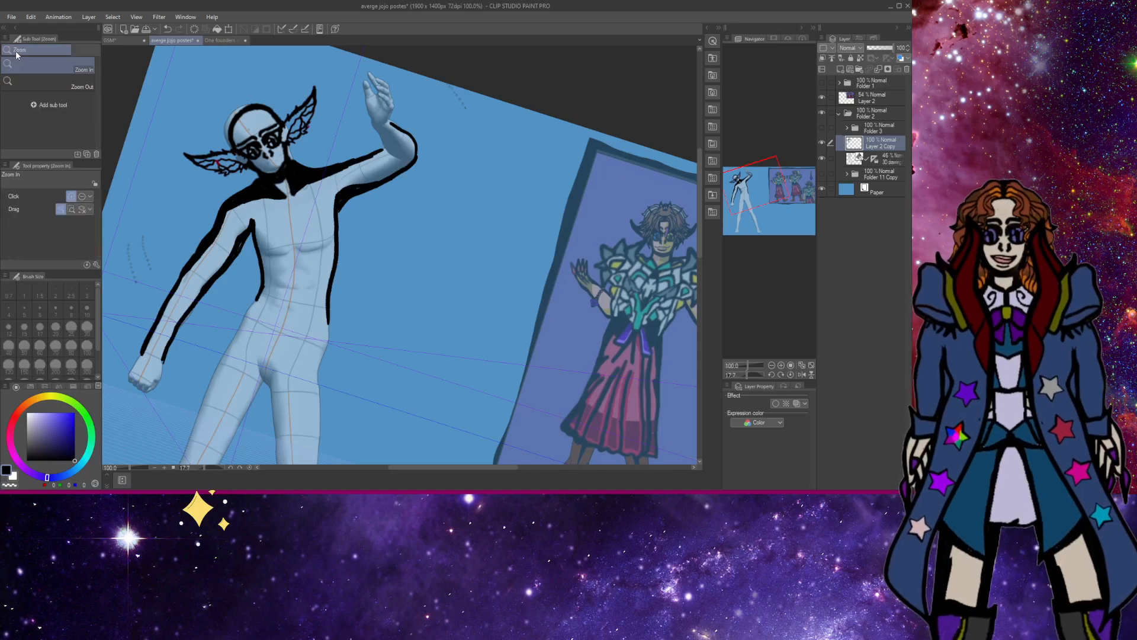
left_click(407, 121)
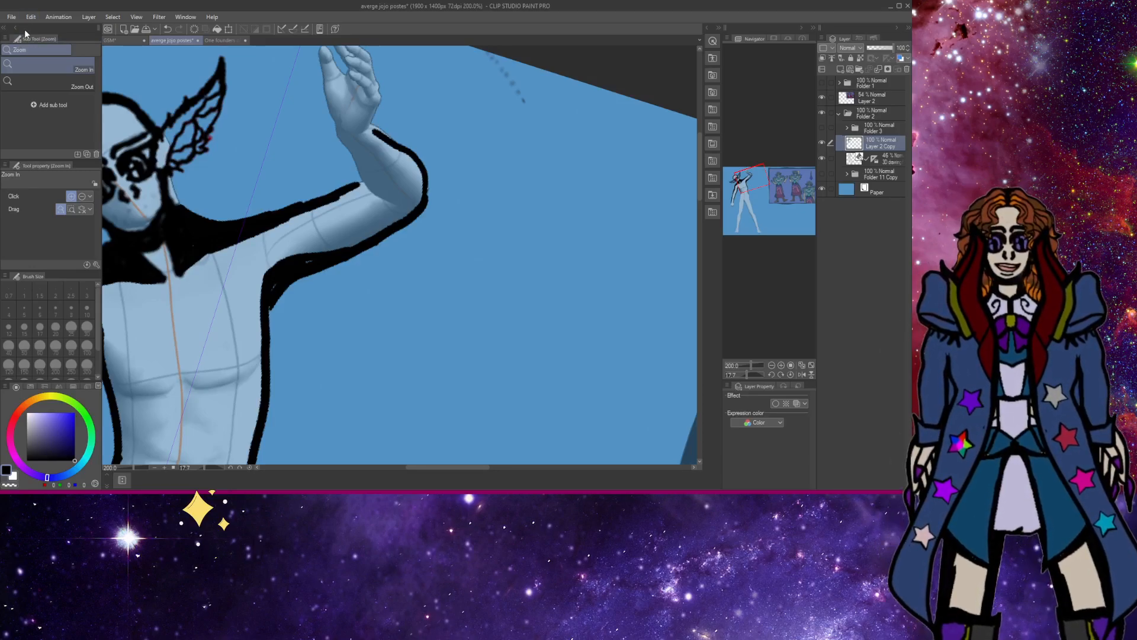
Try to bring back the missing Tool palette by collapsing and expanding the palette dock.
left_click(15, 78)
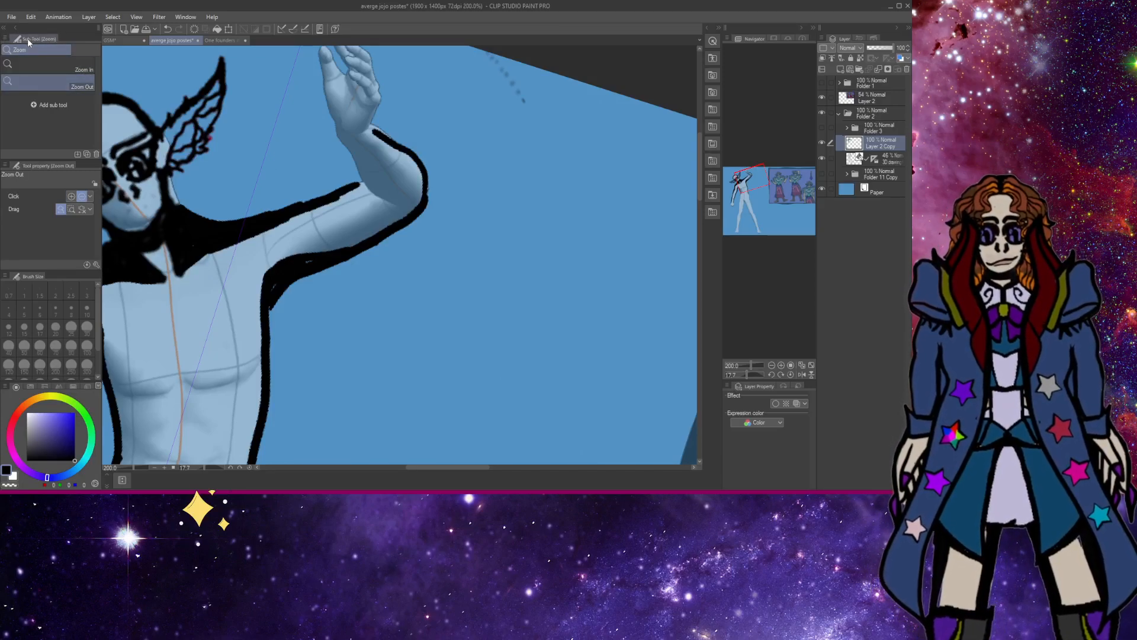
left_click(16, 27)
left_click(8, 30)
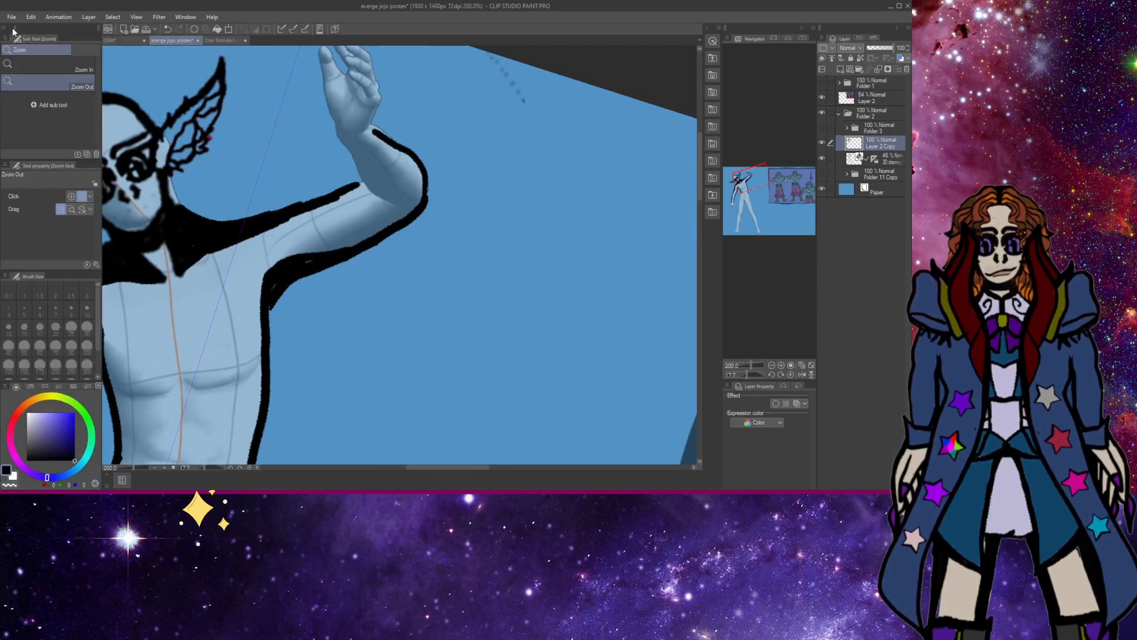
left_click(7, 30)
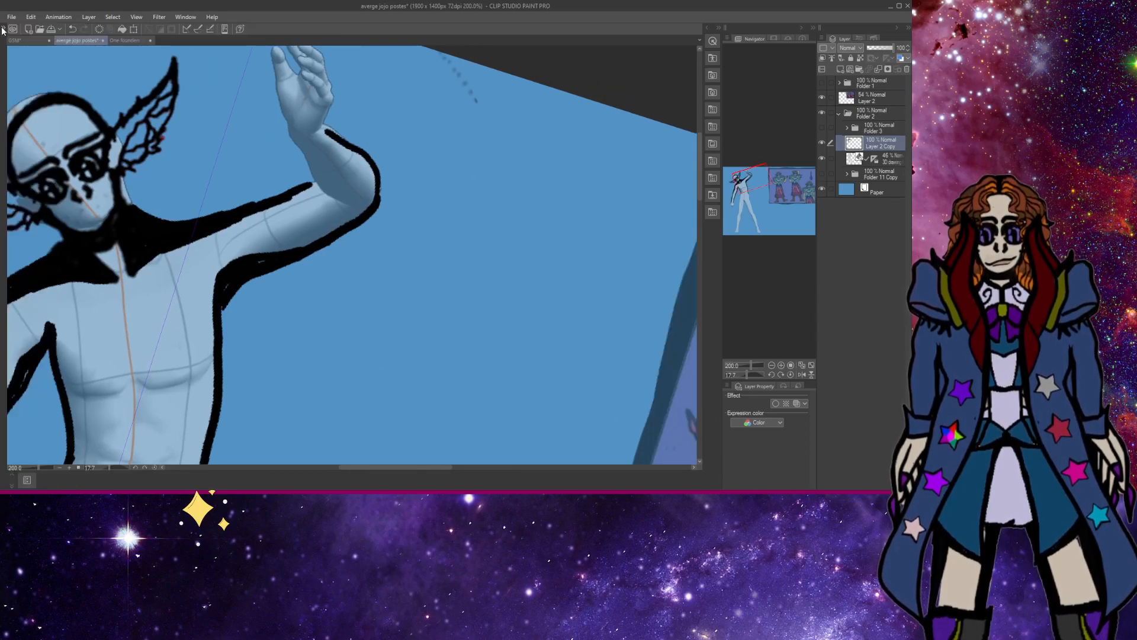
left_click(8, 29)
left_click(11, 30)
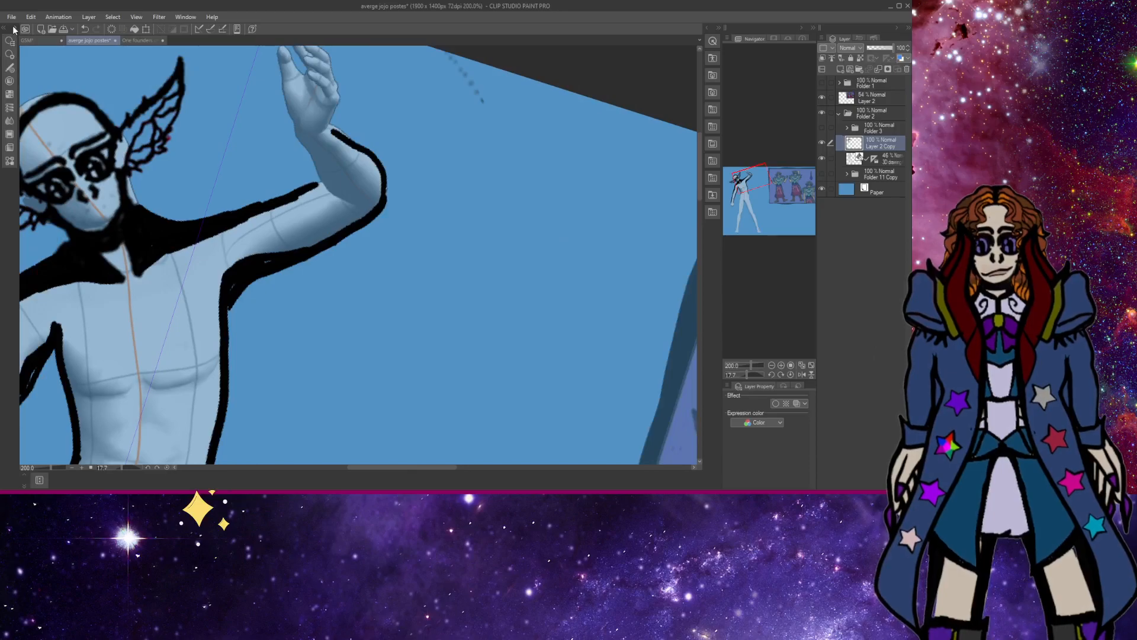
left_click(11, 30)
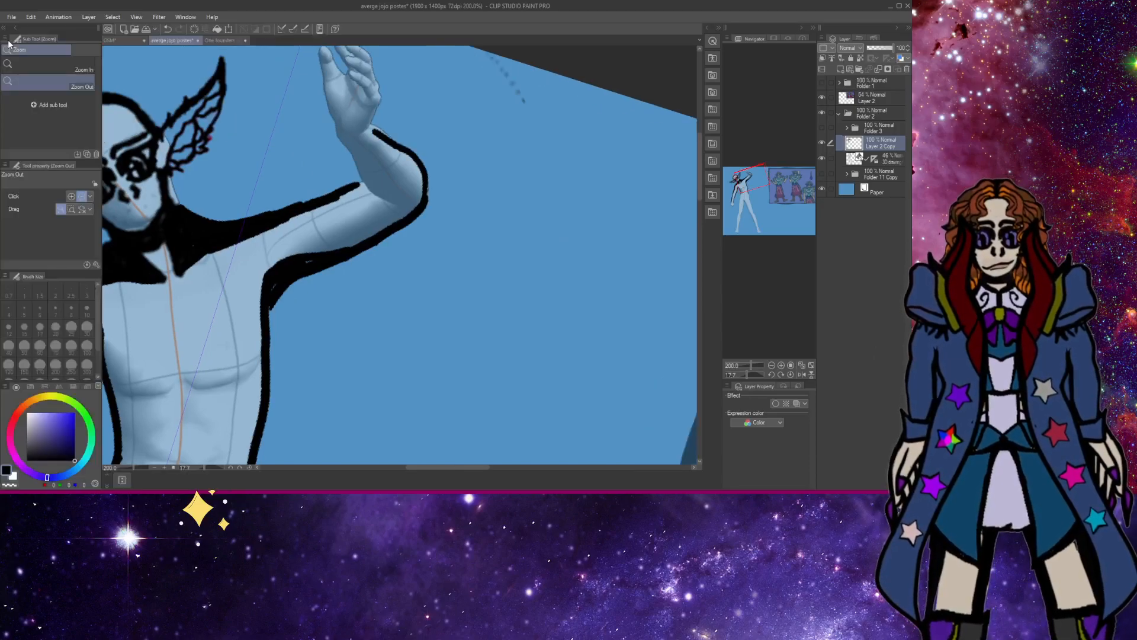
left_click(7, 64)
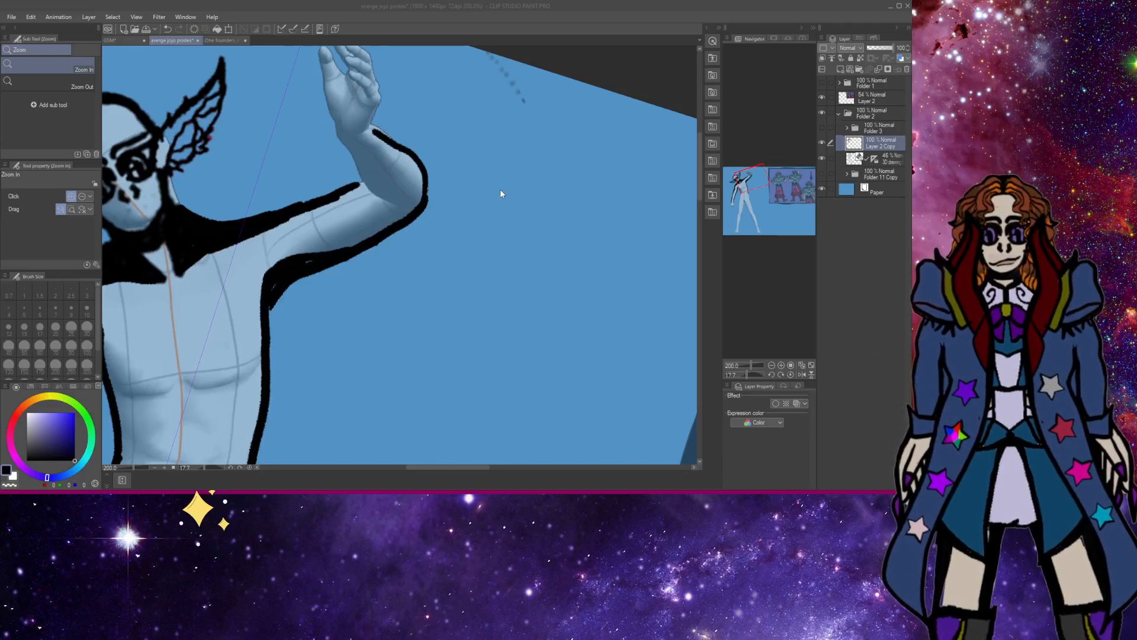
Change the workspace layout to one that includes the Tool palette.
key("alt+Tab")
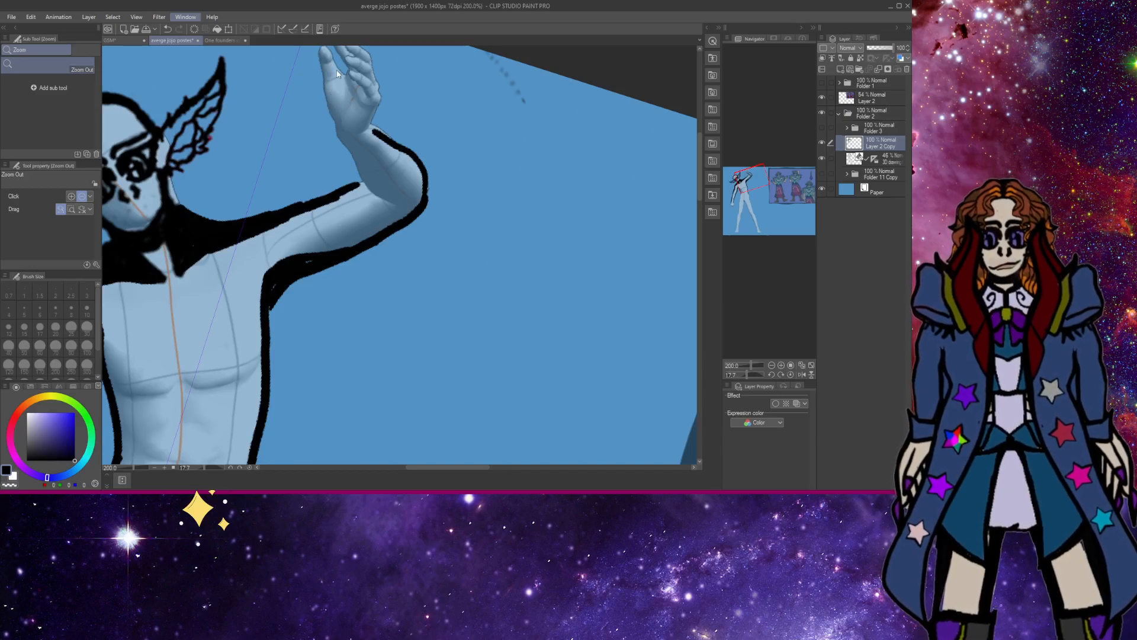
key("alt+Tab")
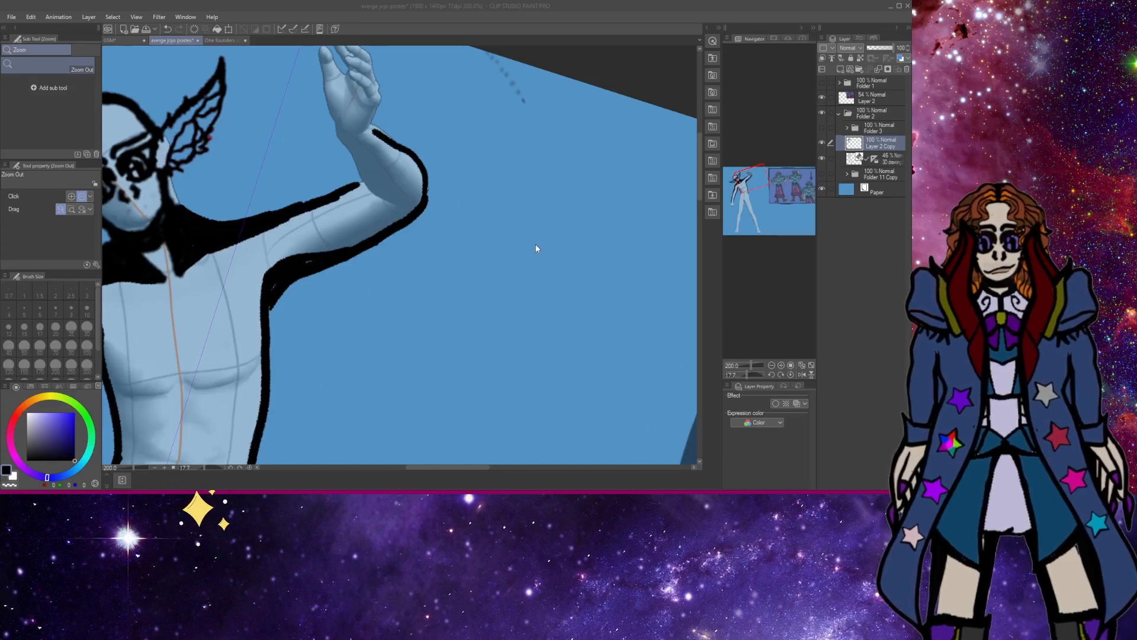
key("alt+Tab")
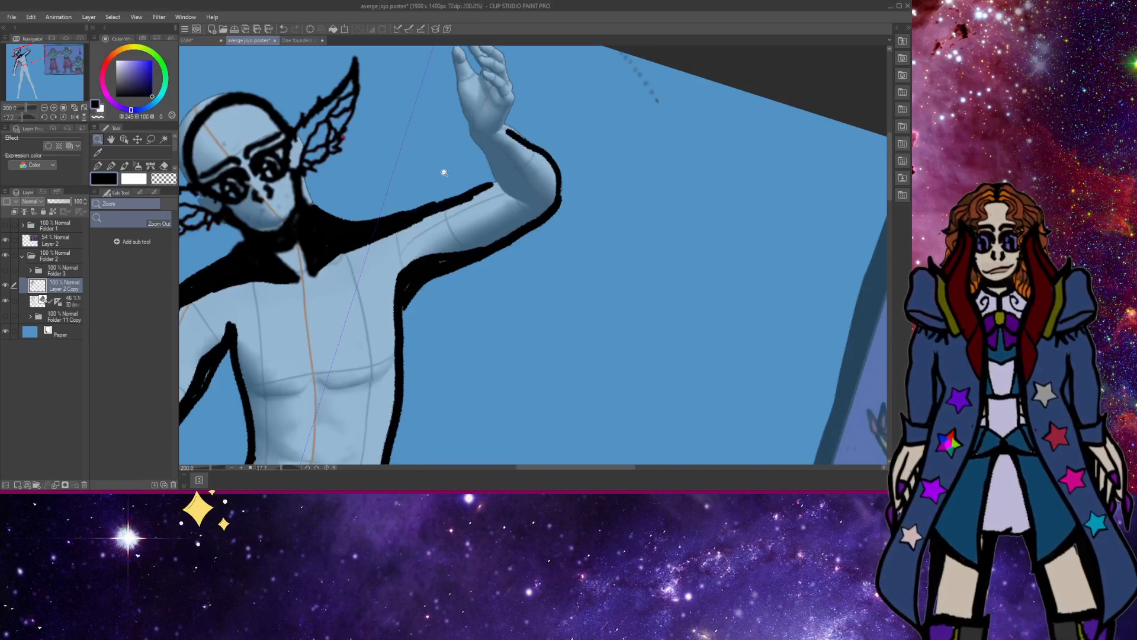
Look through the available drawing tools and make the palette dock slightly narrower.
scroll(385, 174, "down", 3)
scroll(385, 173, "down", 5)
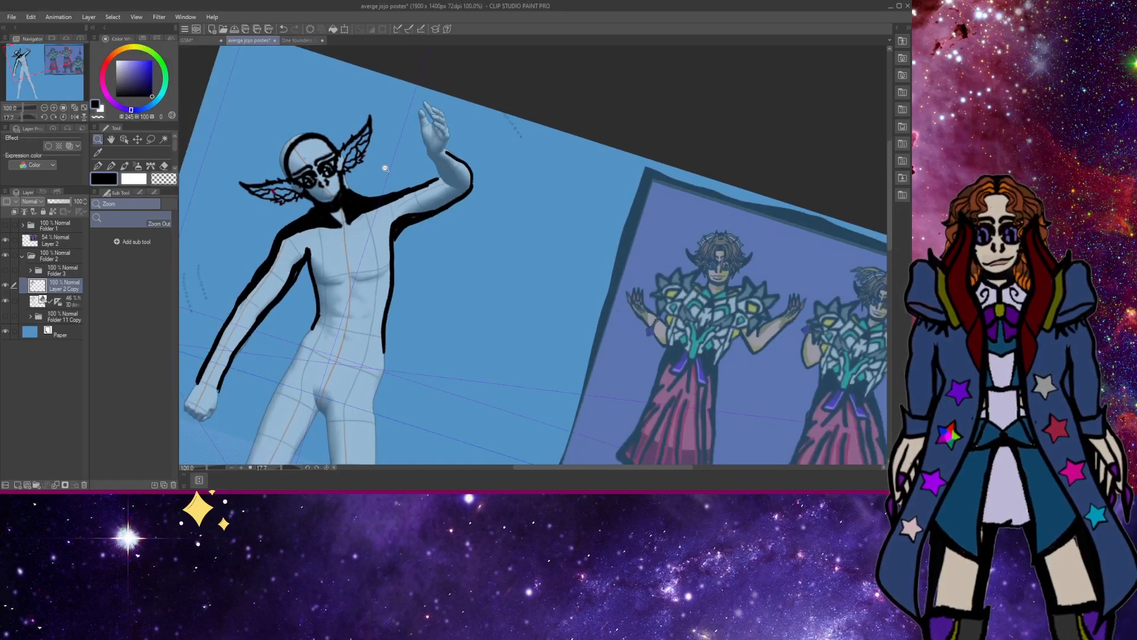
scroll(385, 159, "up", 4)
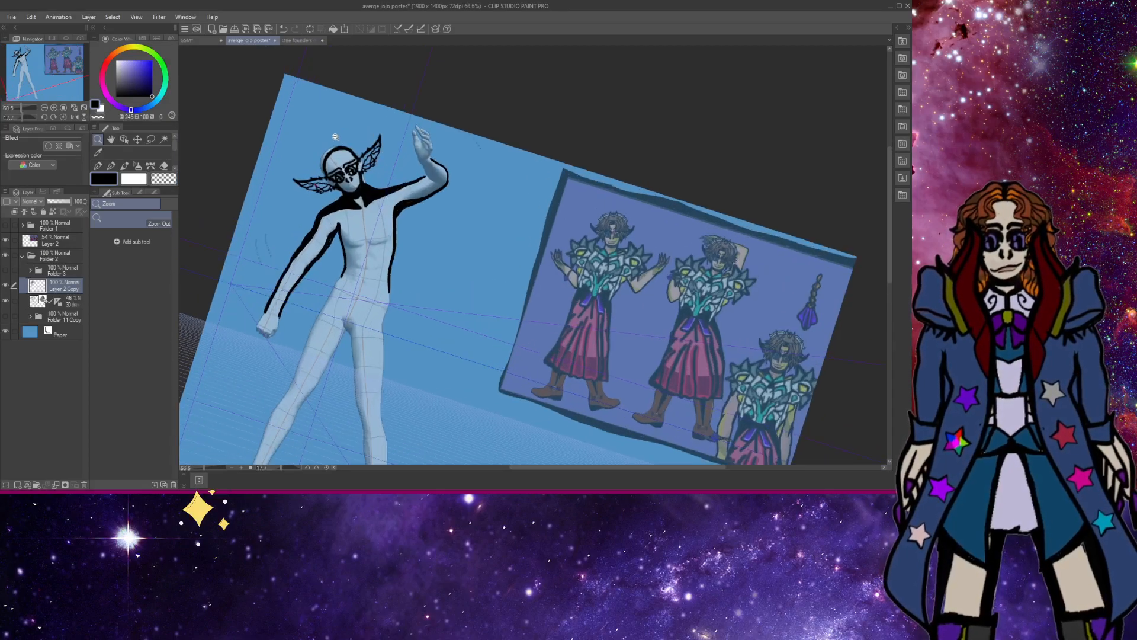
scroll(342, 139, "up", 1)
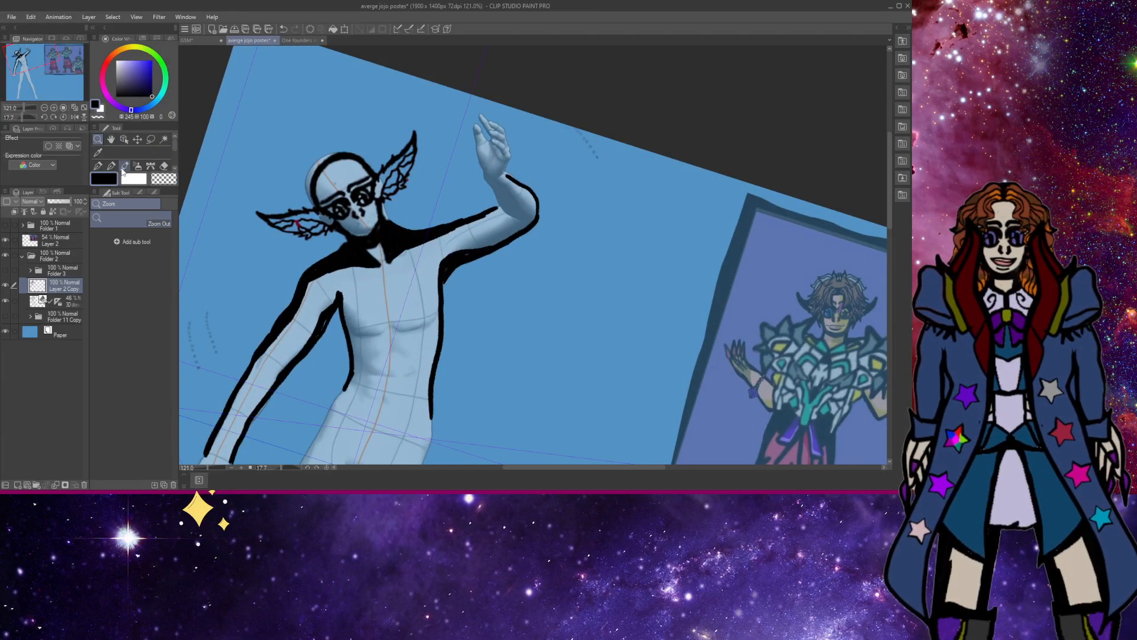
left_click(98, 166)
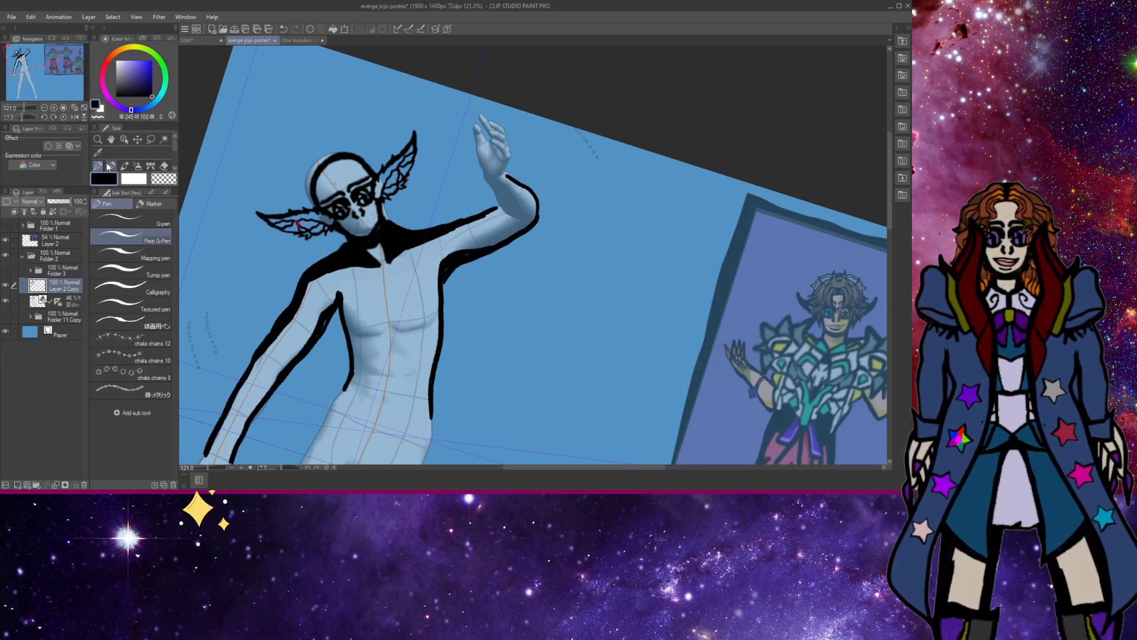
left_click(112, 166)
left_click(98, 152)
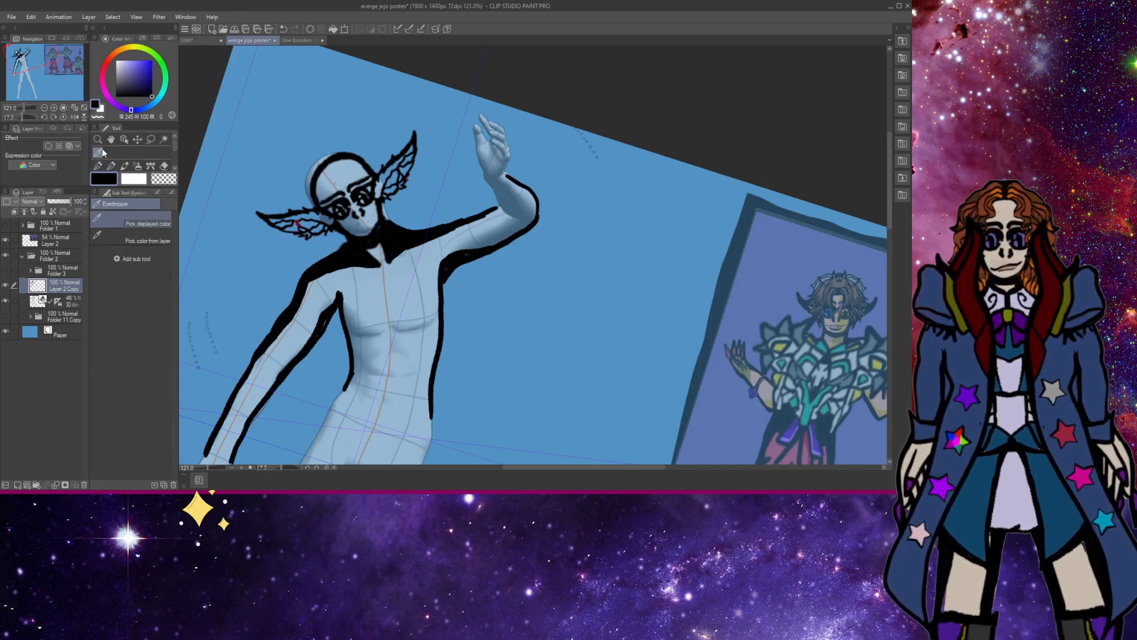
left_click_drag(177, 168, 144, 161)
left_click(107, 139)
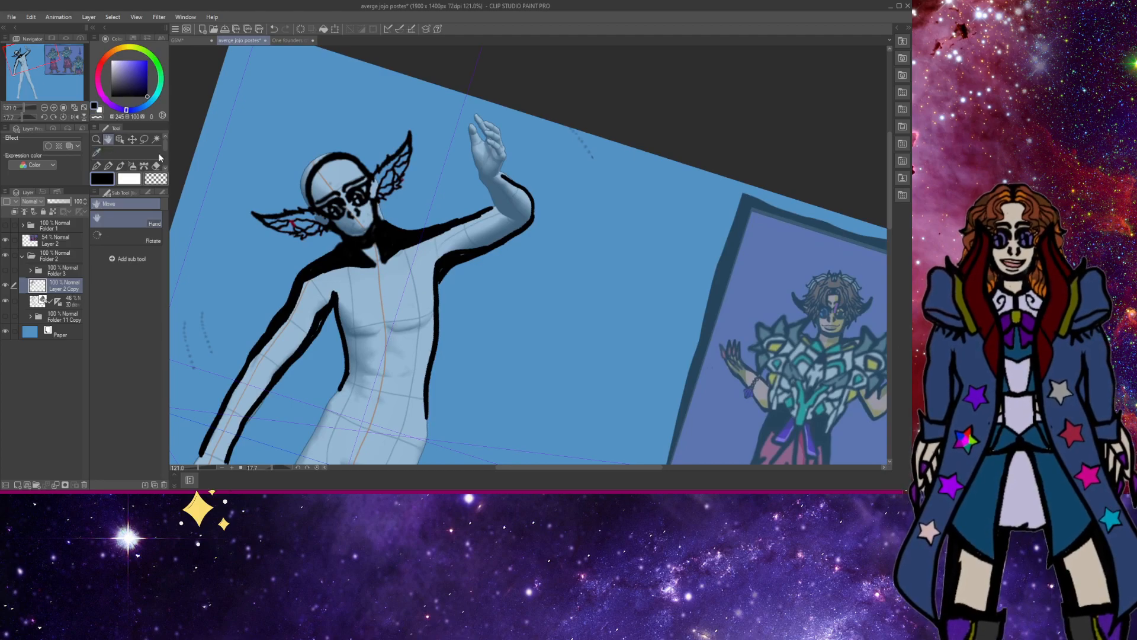
left_click_drag(249, 196, 213, 142)
scroll(133, 150, "down", 2)
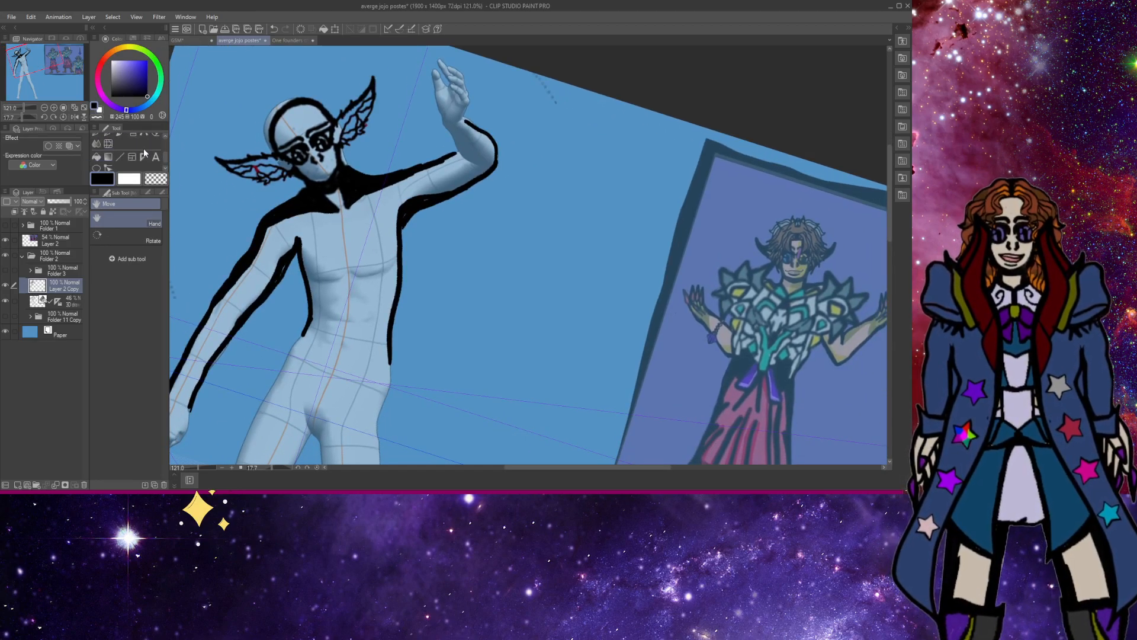
scroll(144, 148, "up", 2)
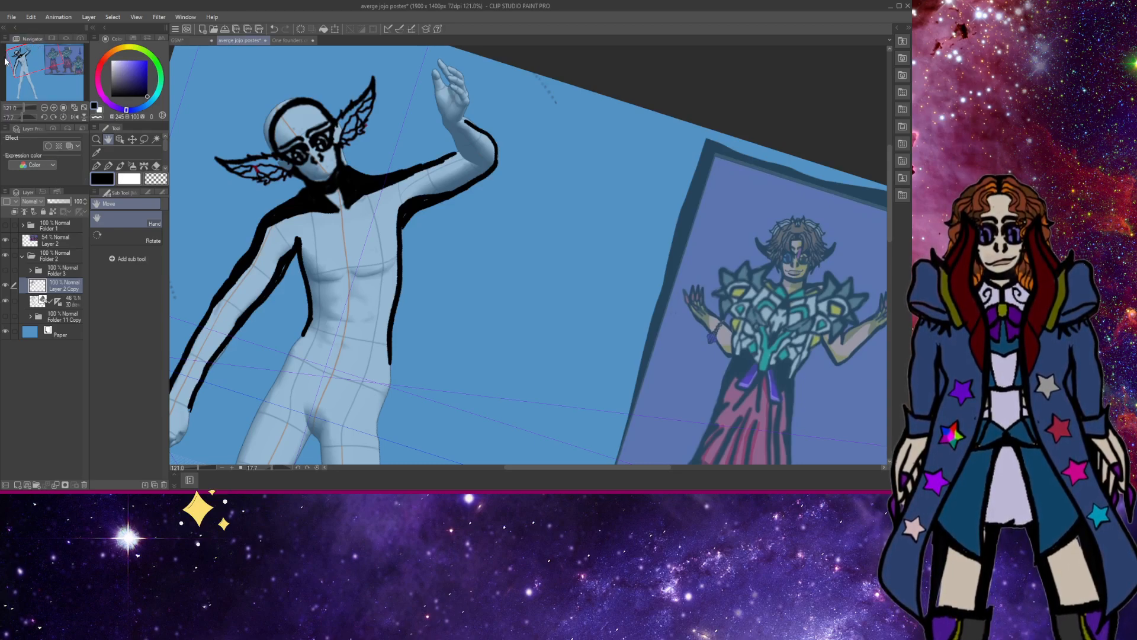
Ink the inner elbow crease of the raised arm with the Real G-Pen and thicken the upper arm's top edge.
mouse_move(6, 61)
left_mouse_down()
mouse_move(21, 48)
mouse_move(42, 74)
mouse_move(52, 60)
left_mouse_up()
scroll(25, 67, "down", 1)
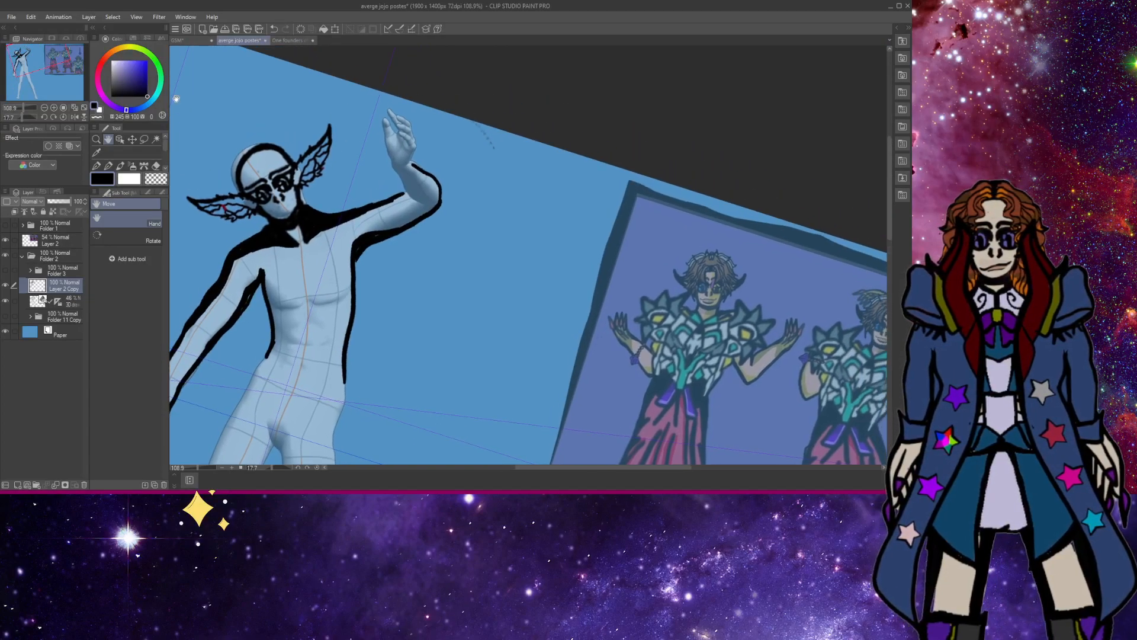
scroll(408, 164, "up", 3)
scroll(426, 160, "up", 2)
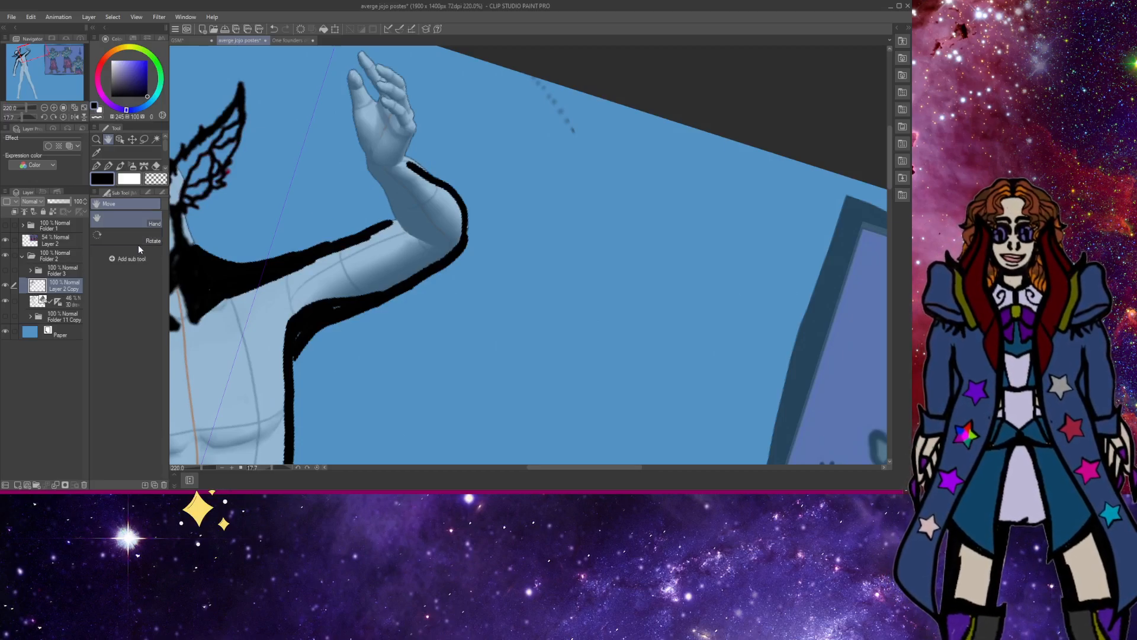
left_click(96, 166)
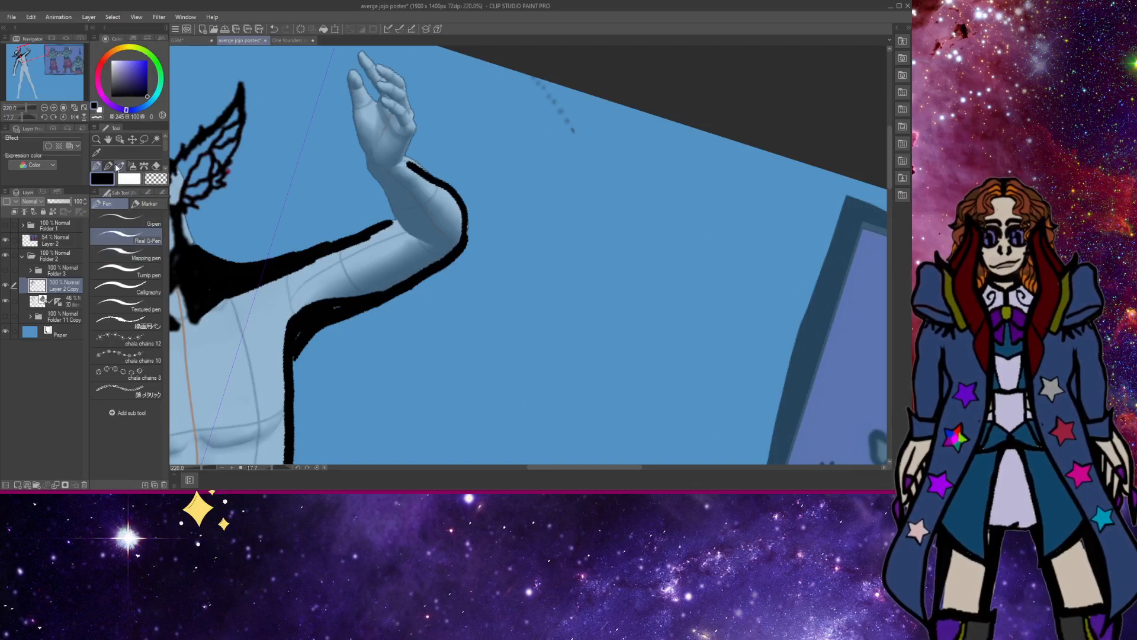
left_click(108, 166)
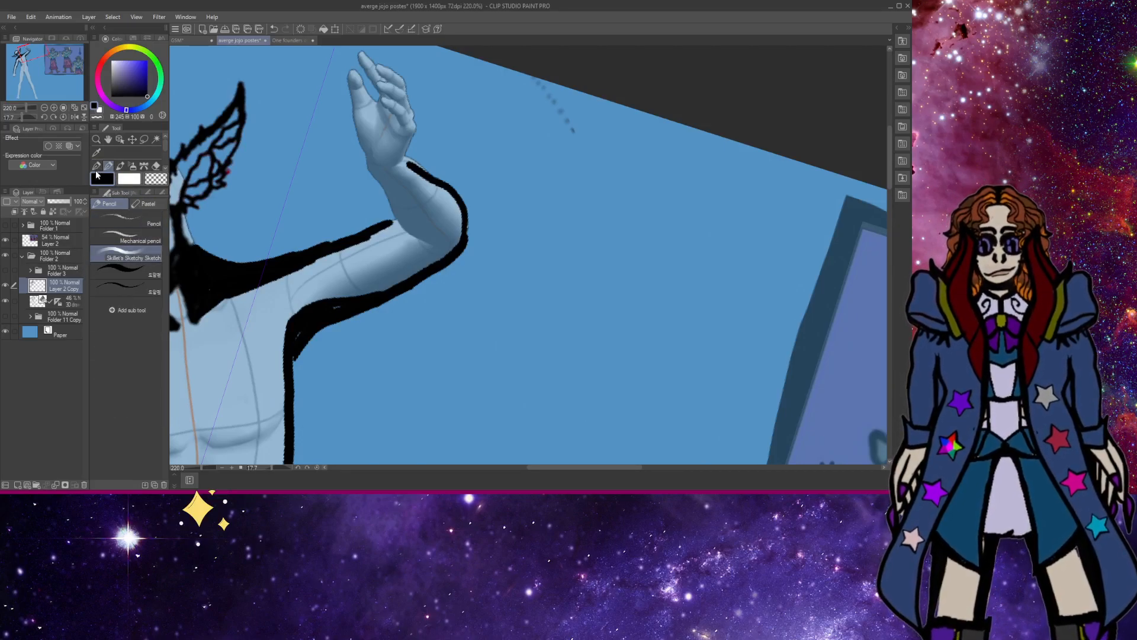
left_click(98, 167)
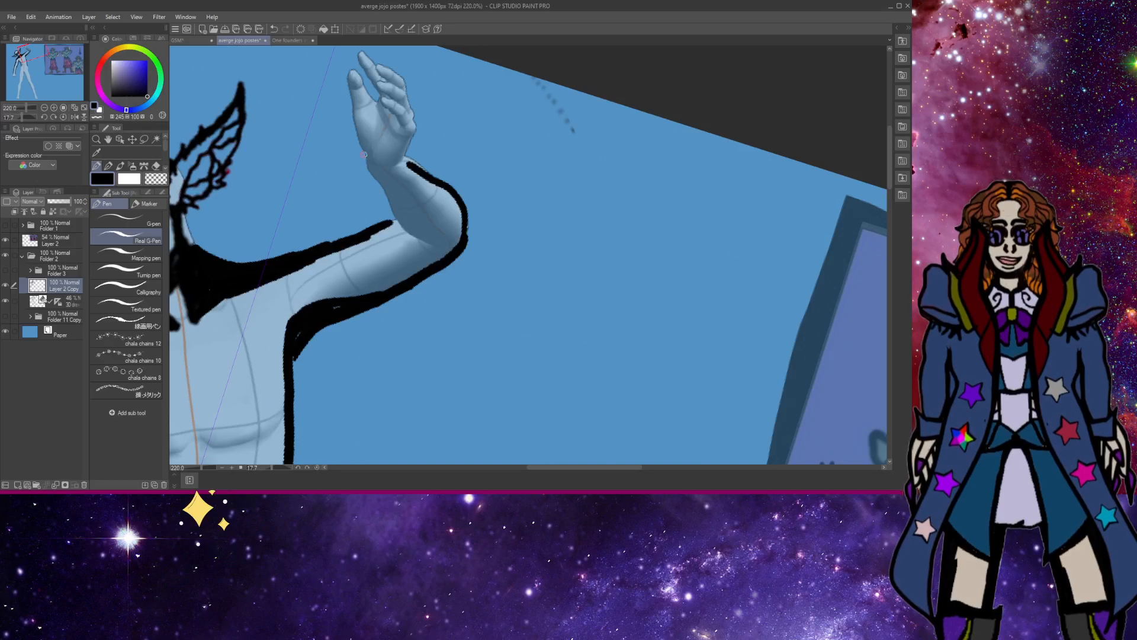
mouse_move(400, 225)
left_mouse_down()
mouse_move(383, 196)
mouse_move(423, 243)
mouse_move(373, 233)
mouse_move(393, 224)
left_mouse_up()
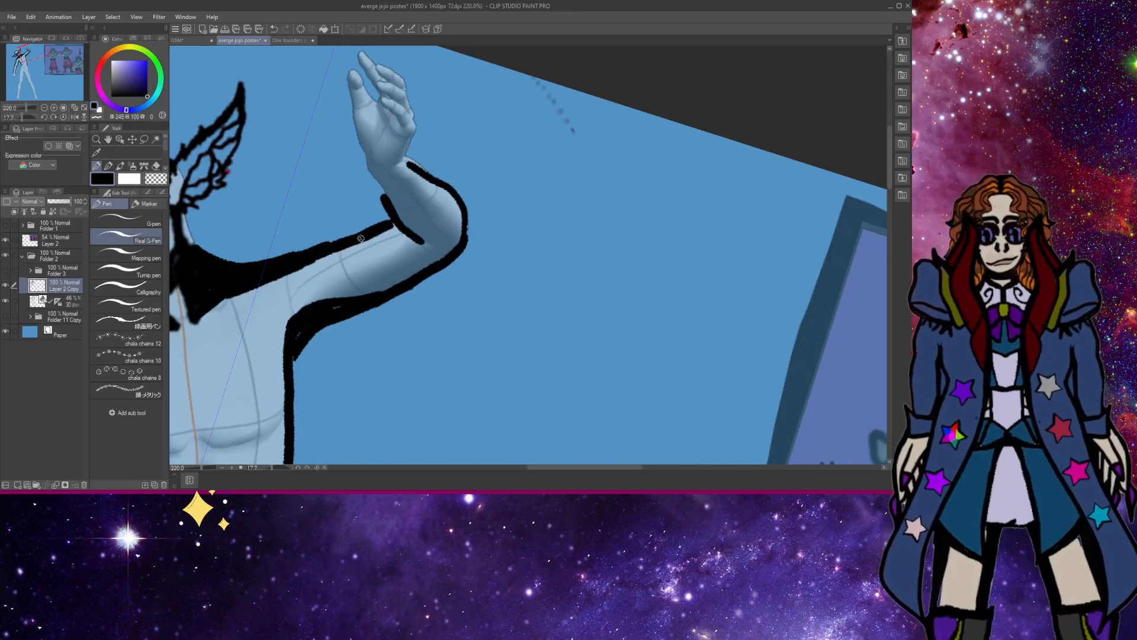
mouse_move(324, 243)
left_mouse_down()
mouse_move(387, 218)
mouse_move(292, 254)
left_mouse_up()
mouse_move(391, 219)
left_mouse_down()
mouse_move(388, 208)
mouse_move(383, 220)
left_mouse_up()
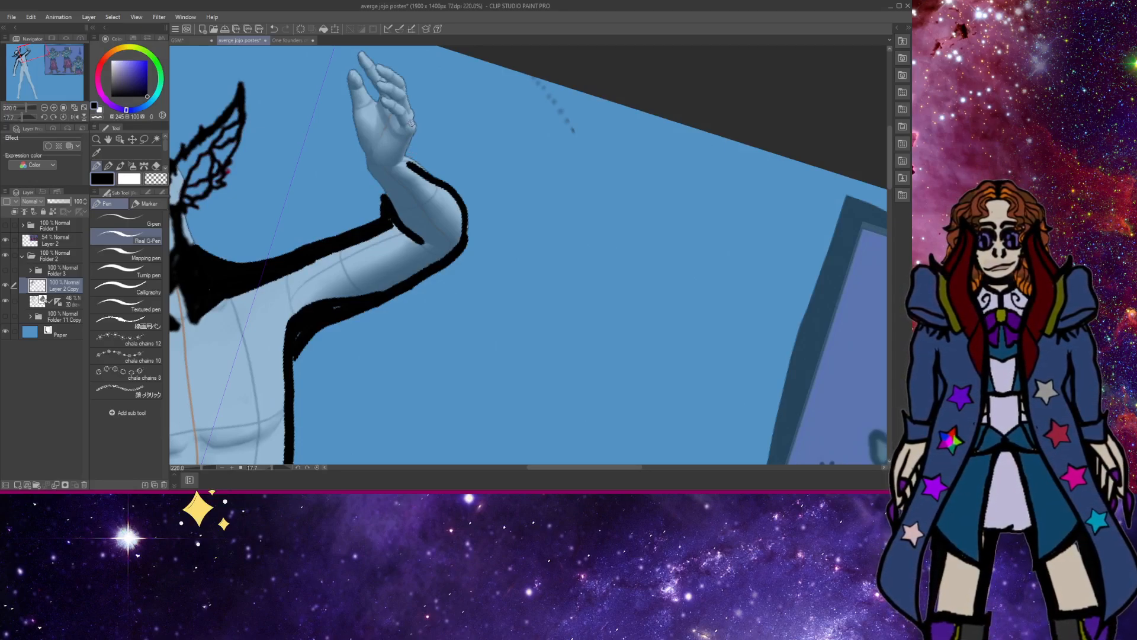
Ink the raised hand's fingers and palm, then outline the wrist and forearm down to the elbow, redoing the thumb-side edge.
mouse_move(383, 106)
left_mouse_down()
mouse_move(413, 133)
mouse_move(379, 90)
mouse_move(395, 83)
mouse_move(413, 113)
mouse_move(388, 99)
mouse_move(406, 87)
mouse_move(386, 69)
mouse_move(366, 73)
mouse_move(358, 55)
mouse_move(371, 74)
mouse_move(364, 94)
mouse_move(356, 69)
mouse_move(355, 113)
mouse_move(369, 59)
mouse_move(355, 88)
mouse_move(383, 89)
mouse_move(386, 74)
mouse_move(384, 102)
mouse_move(406, 106)
mouse_move(412, 133)
mouse_move(405, 161)
left_mouse_up()
mouse_move(385, 204)
left_mouse_down()
mouse_move(353, 112)
mouse_move(358, 138)
left_mouse_up()
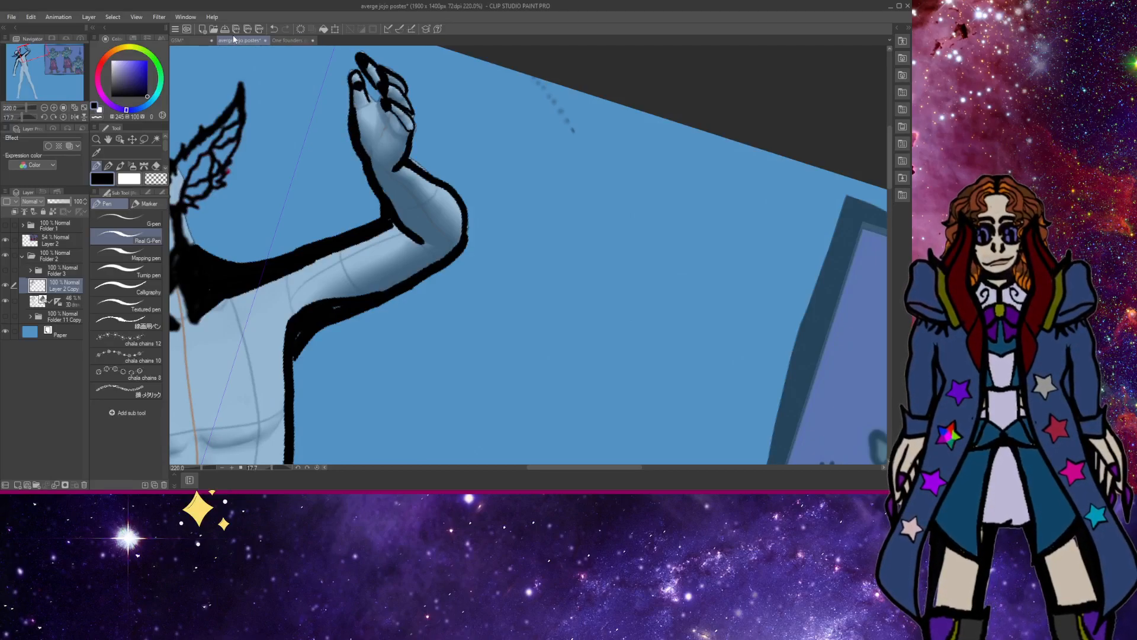
left_click(273, 28)
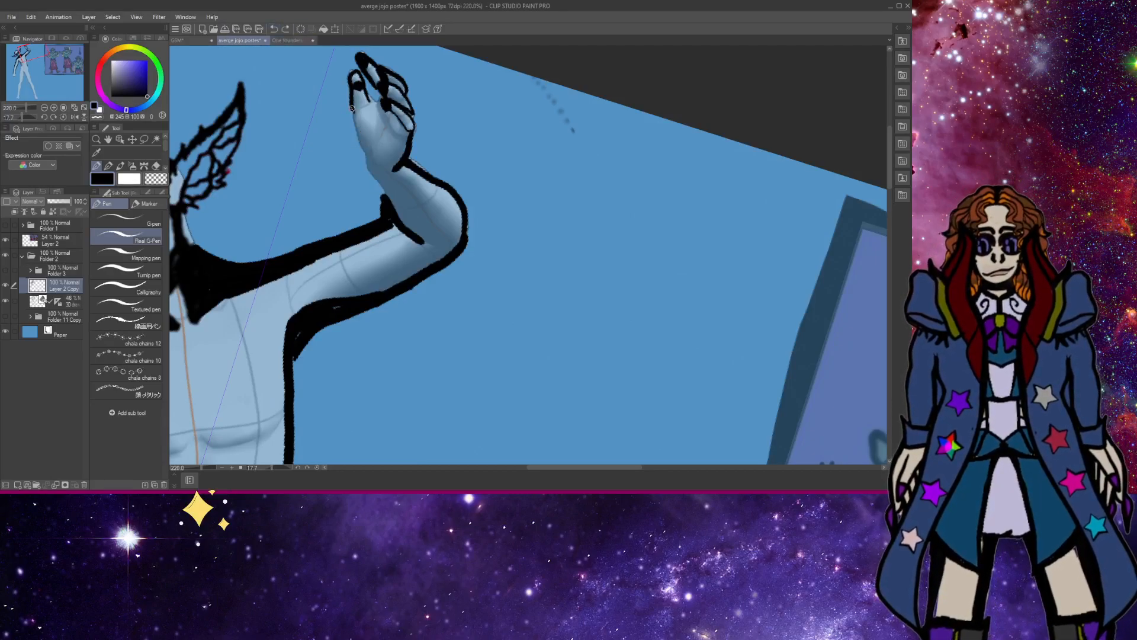
mouse_move(356, 131)
left_mouse_down()
mouse_move(351, 107)
mouse_move(386, 207)
mouse_move(350, 131)
mouse_move(353, 71)
mouse_move(371, 104)
left_mouse_up()
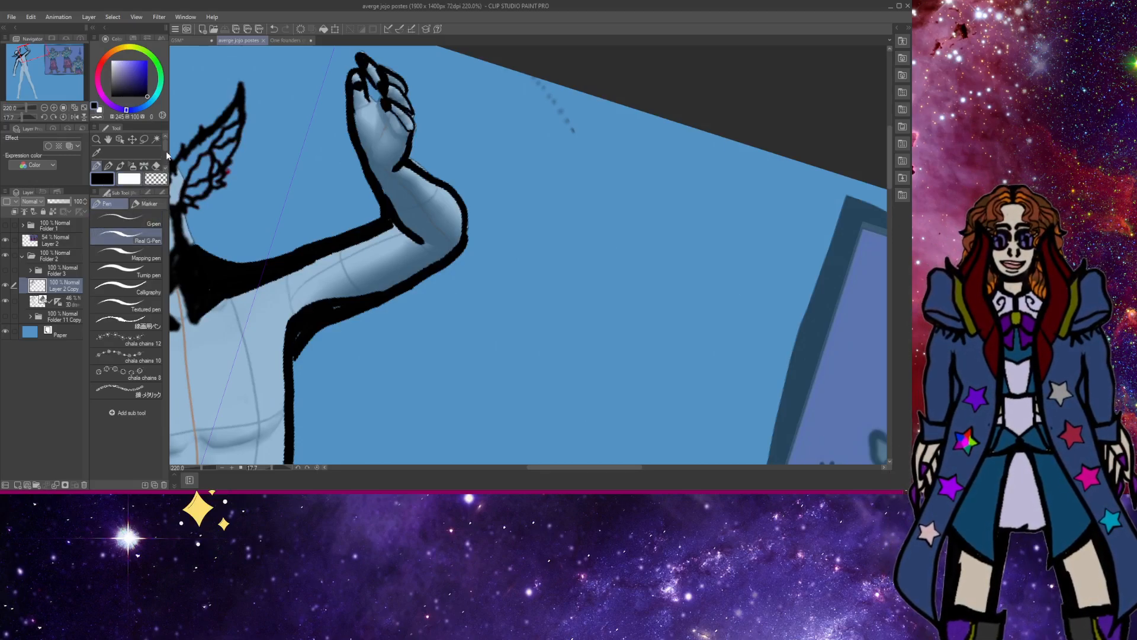
left_click(132, 140)
left_click_drag(278, 195, 352, 181)
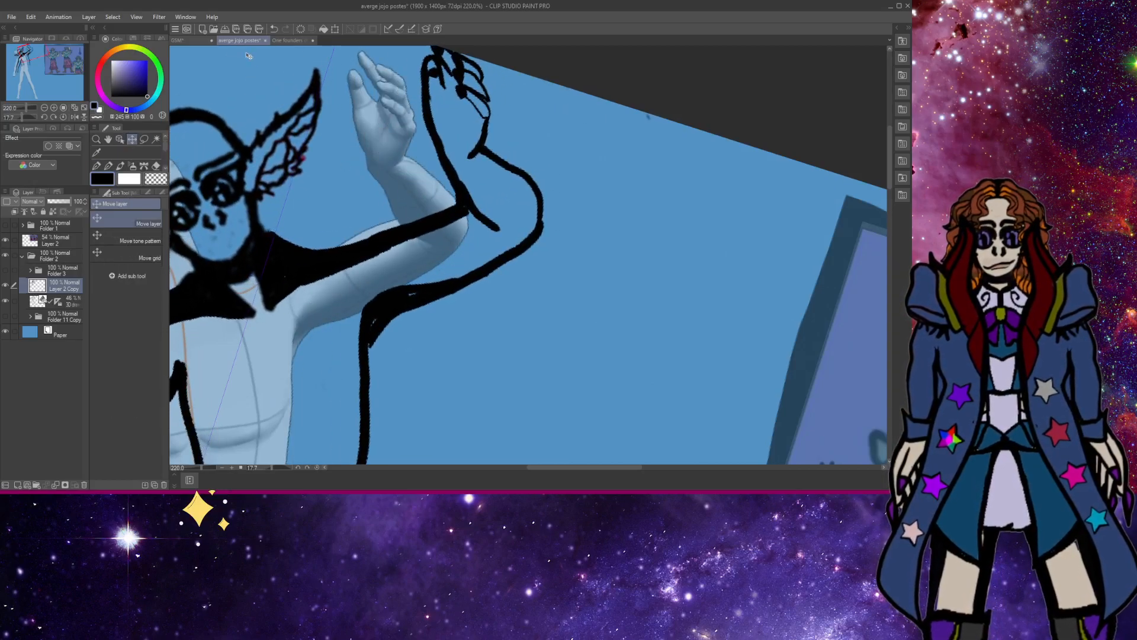
left_click(274, 29)
Examine the inked outline over the raised arm, torso and lowered arm, and the bare legs of the figure.
left_click(108, 138)
left_click_drag(272, 188, 415, 159)
scroll(199, 239, "down", 5)
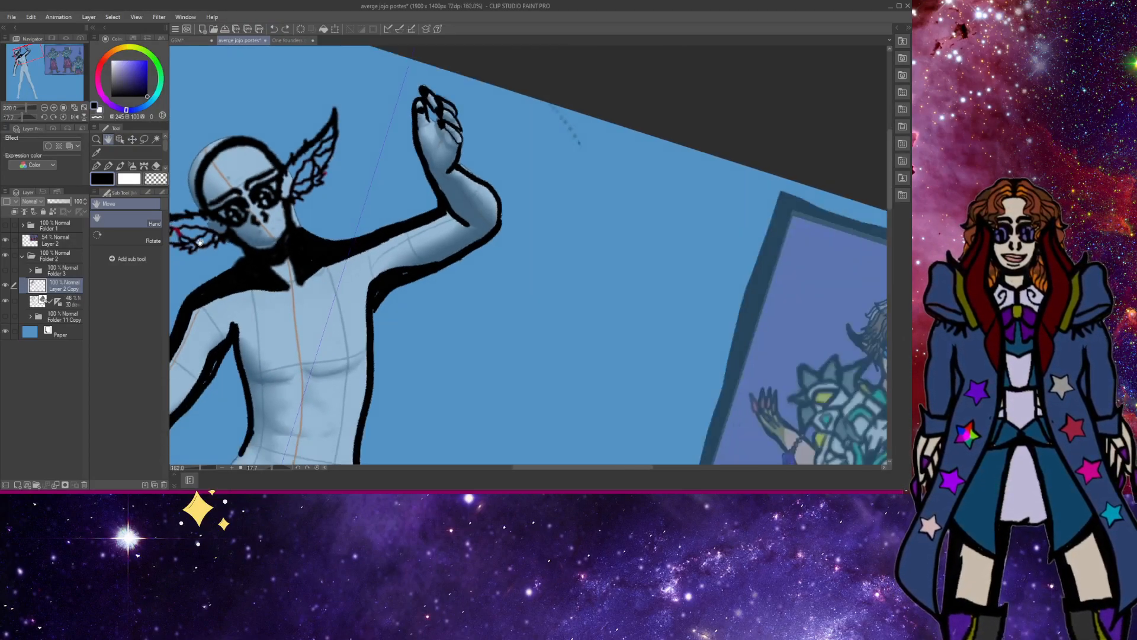
left_click_drag(199, 239, 279, 182)
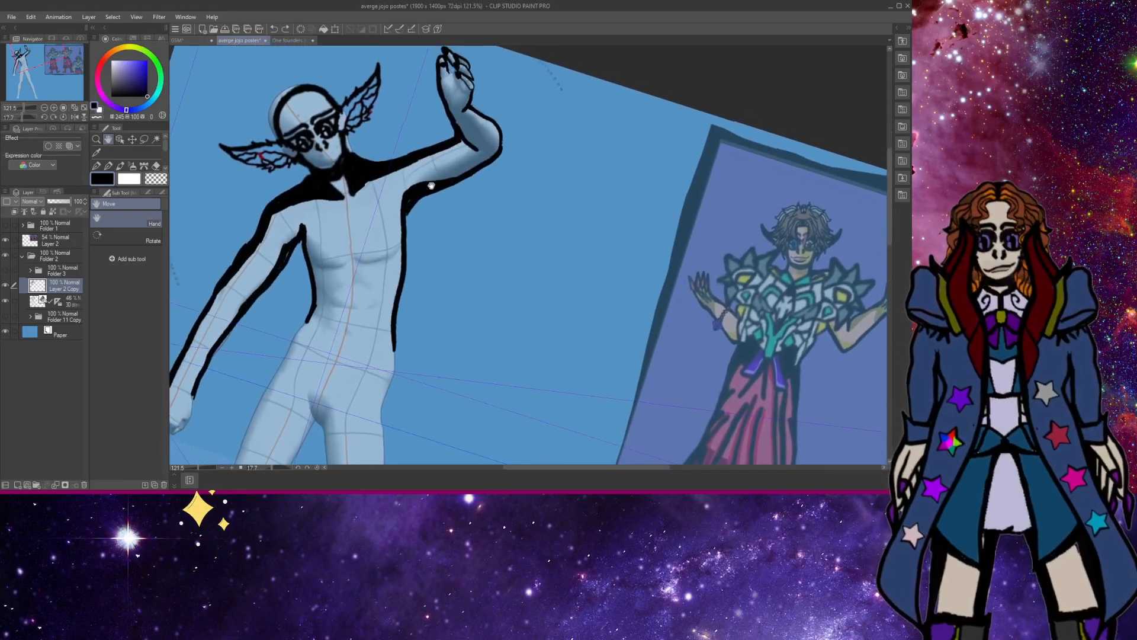
mouse_move(314, 308)
left_mouse_down()
mouse_move(352, 268)
mouse_move(334, 283)
left_mouse_up()
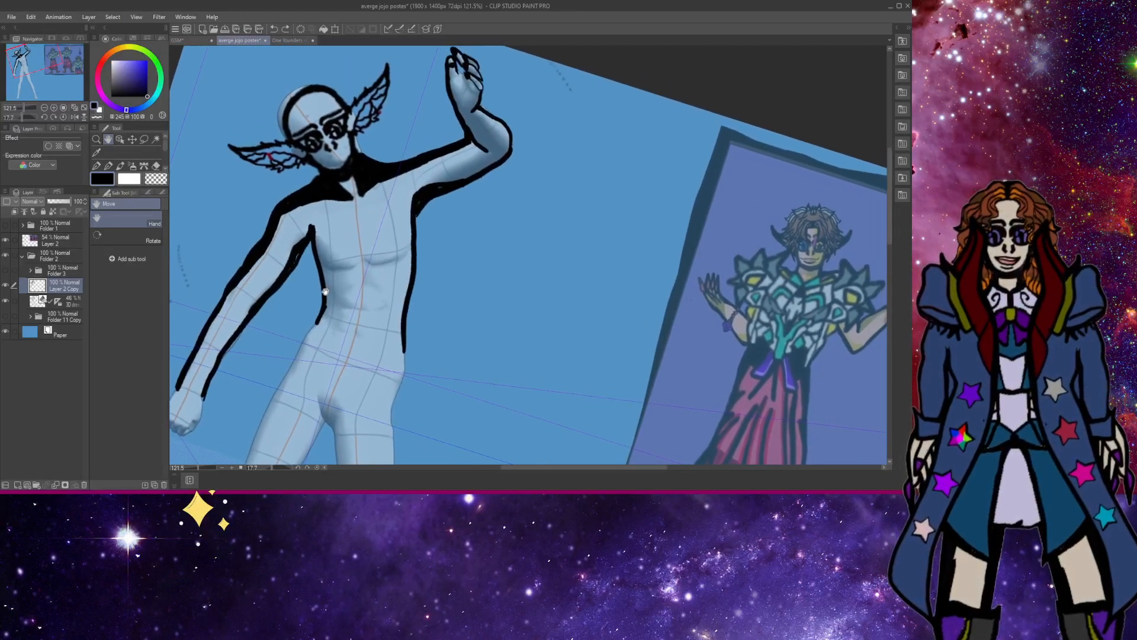
left_click_drag(270, 377, 345, 261)
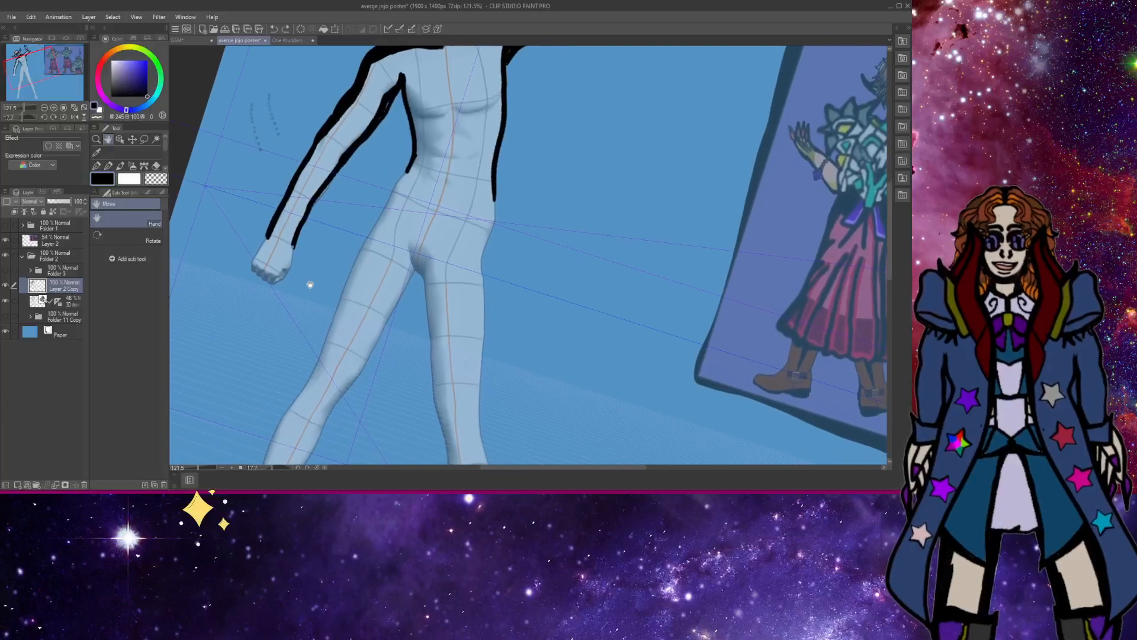
mouse_move(332, 142)
left_mouse_down()
mouse_move(338, 253)
mouse_move(266, 349)
left_mouse_up()
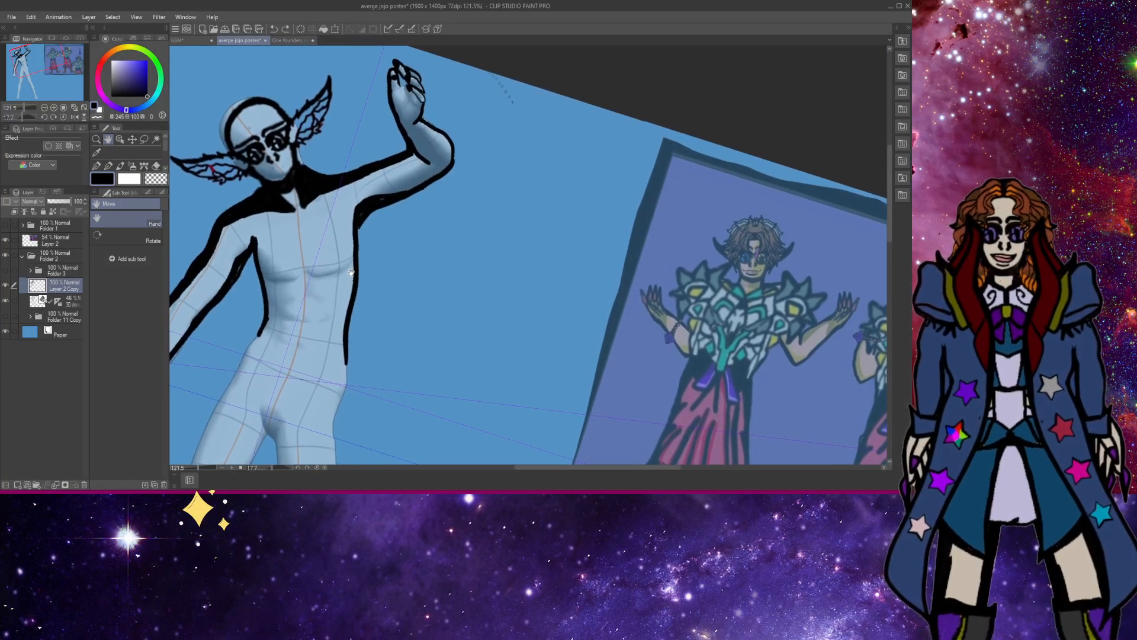
Switch to the Real G-Pen with the lowered fist and bare legs in view.
mouse_move(282, 337)
left_mouse_down()
mouse_move(332, 299)
mouse_move(324, 314)
mouse_move(307, 272)
left_mouse_up()
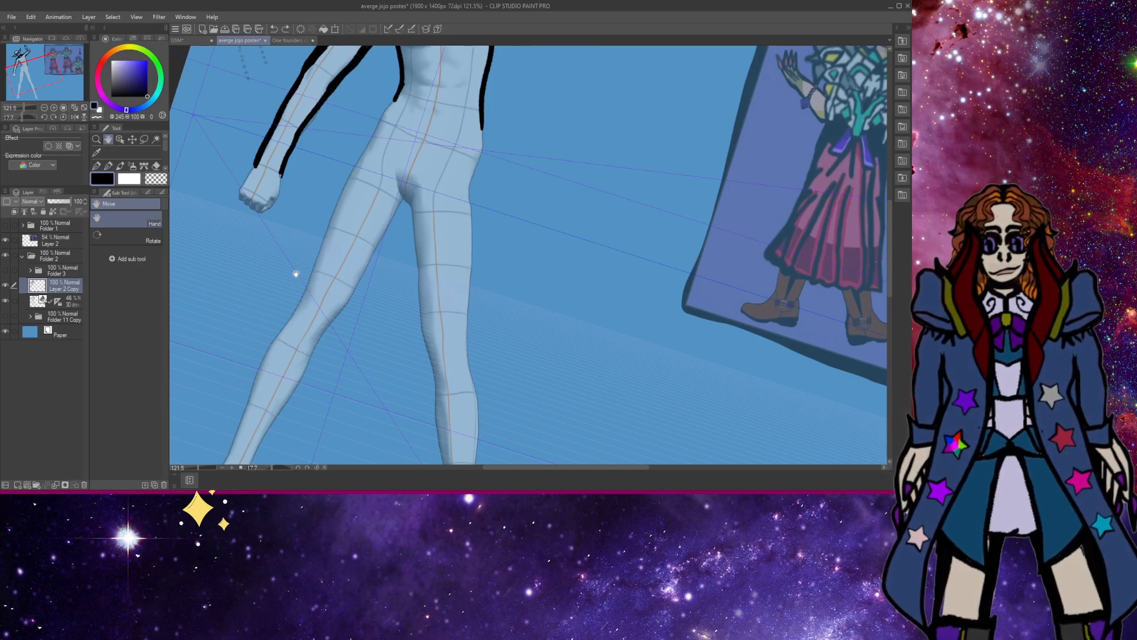
left_click(105, 169)
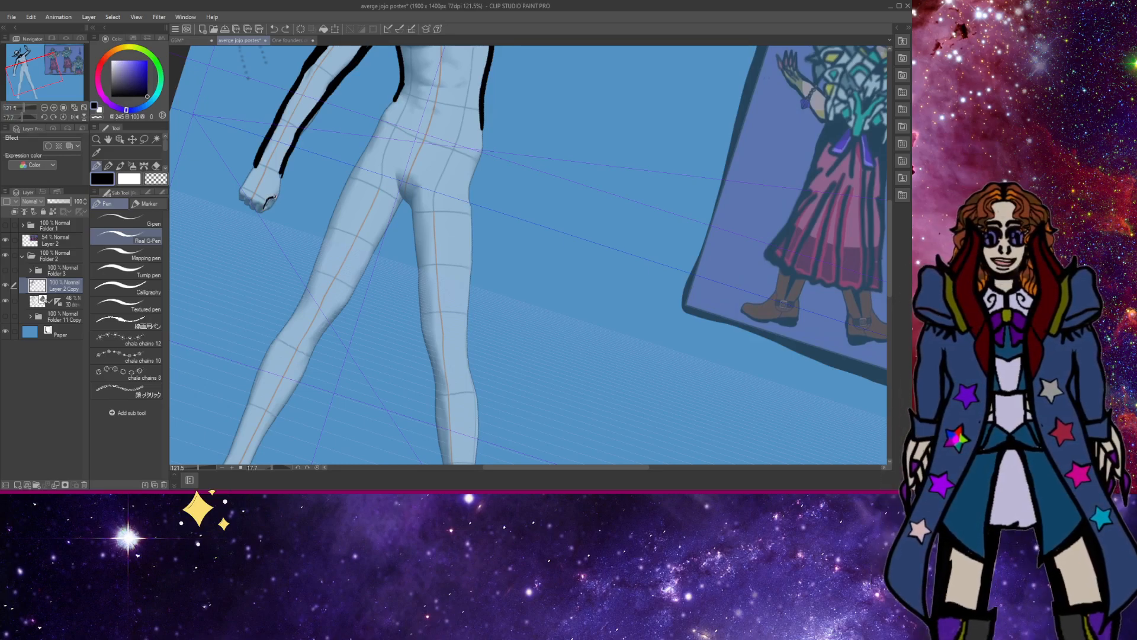
mouse_move(274, 197)
left_mouse_down()
mouse_move(264, 207)
mouse_move(280, 173)
left_mouse_up()
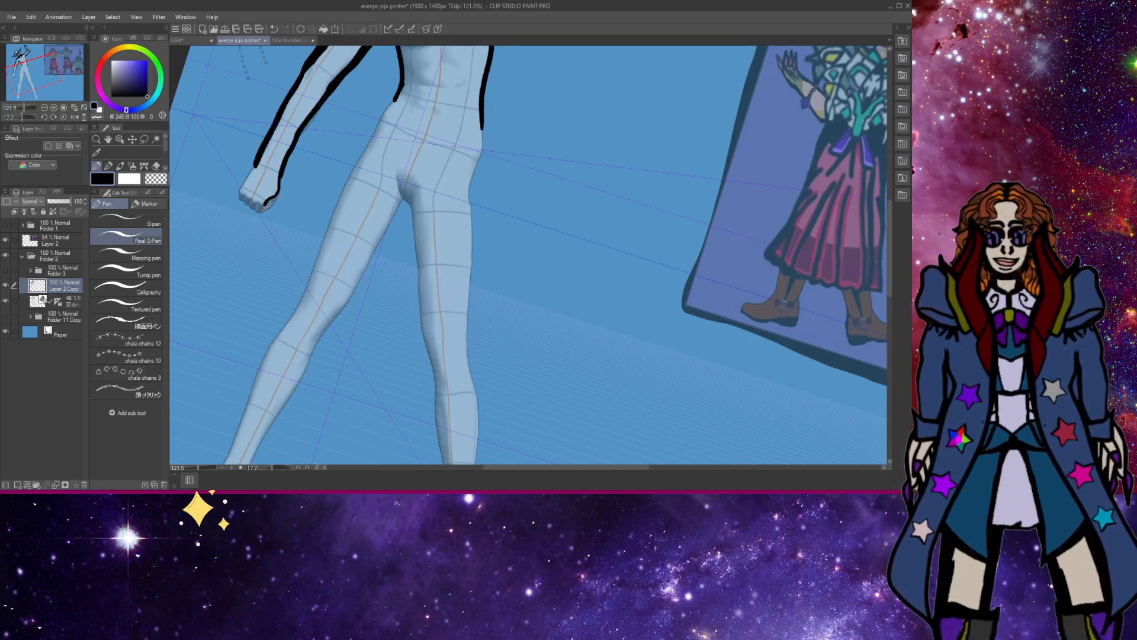
mouse_move(263, 210)
left_mouse_down()
mouse_move(278, 190)
mouse_move(259, 214)
mouse_move(239, 200)
mouse_move(254, 163)
left_mouse_up()
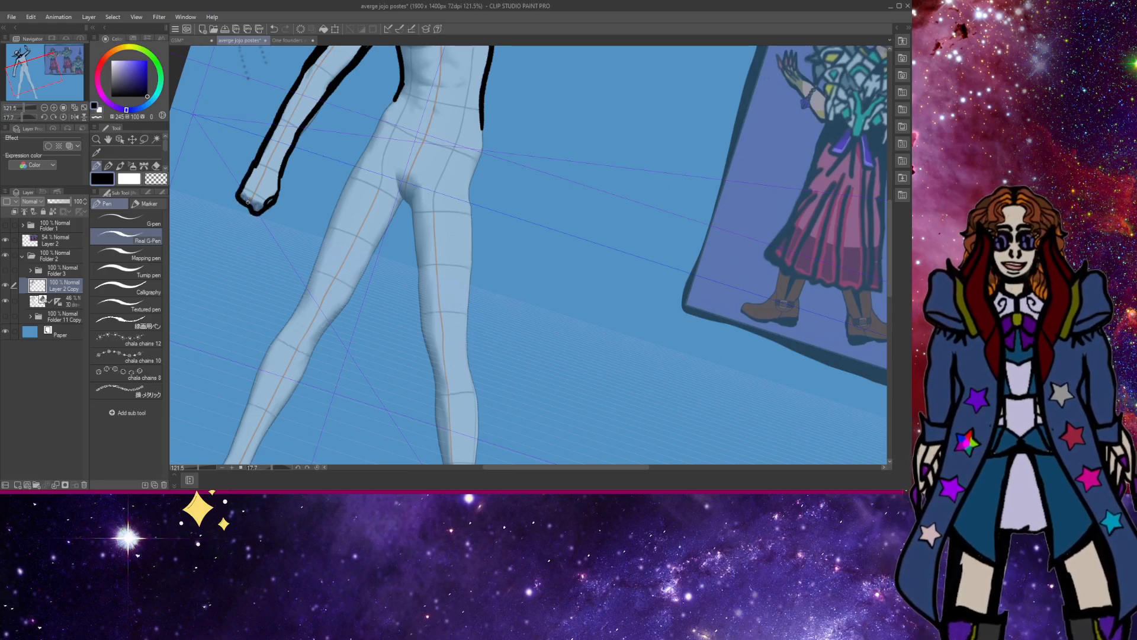
left_click_drag(247, 202, 251, 173)
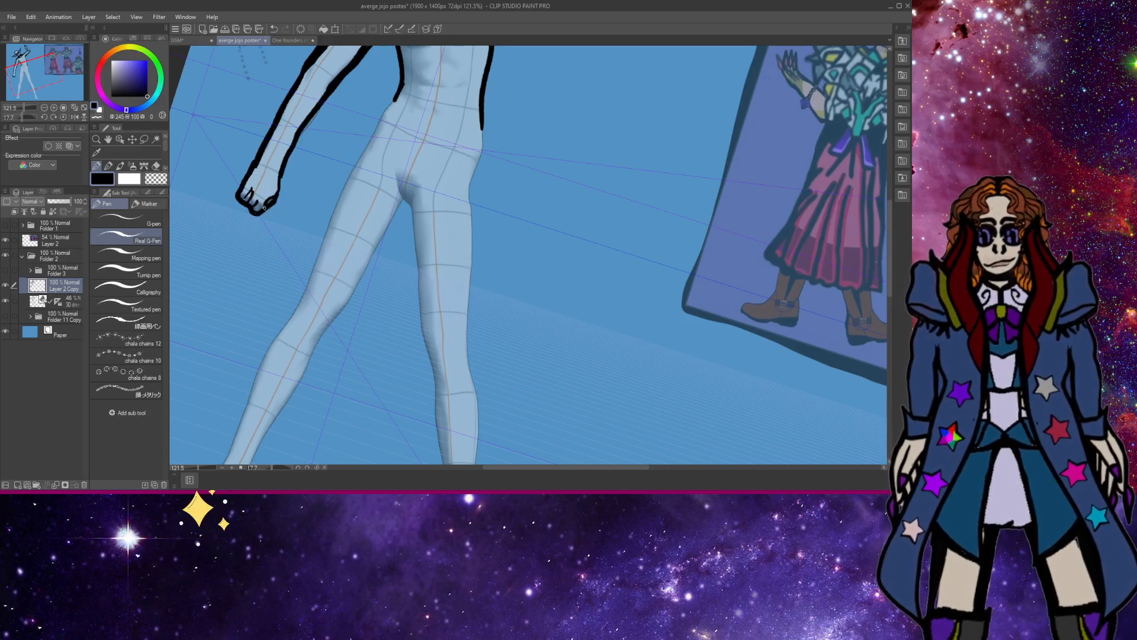
mouse_move(264, 211)
left_mouse_down()
mouse_move(264, 189)
mouse_move(249, 178)
left_mouse_up()
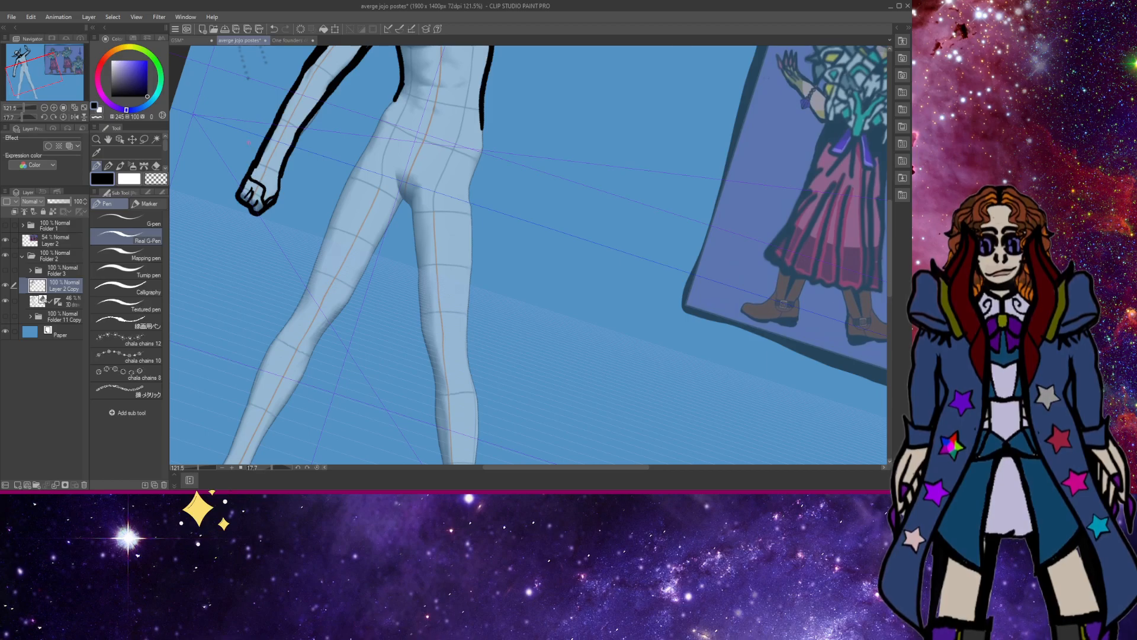
key("ctrl+z")
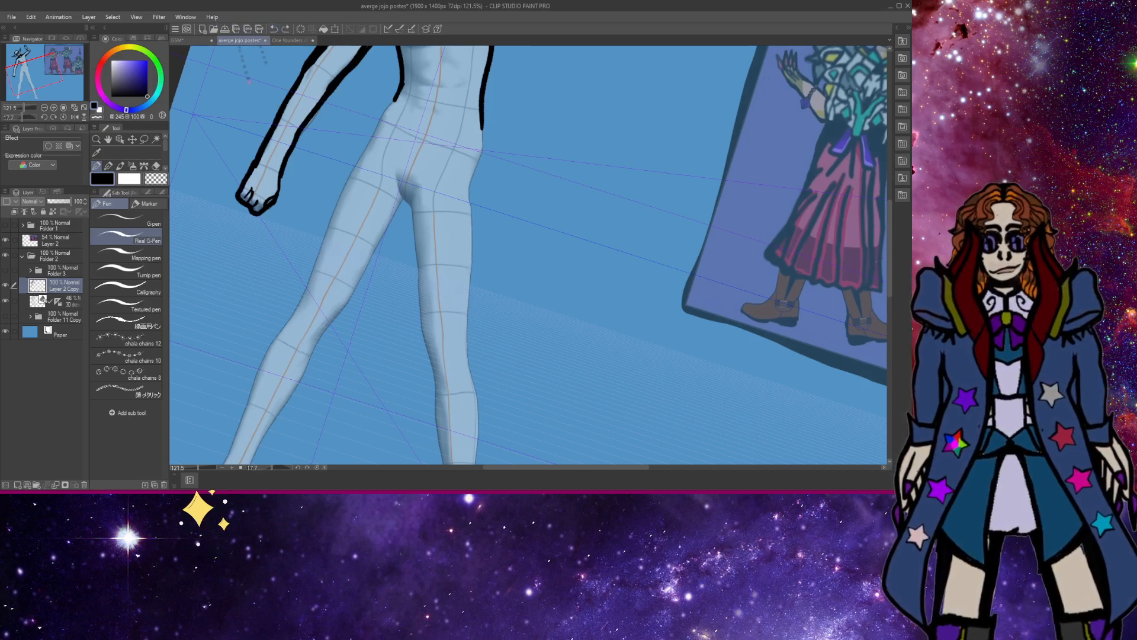
left_click(272, 29)
left_click(269, 28)
left_click(269, 29)
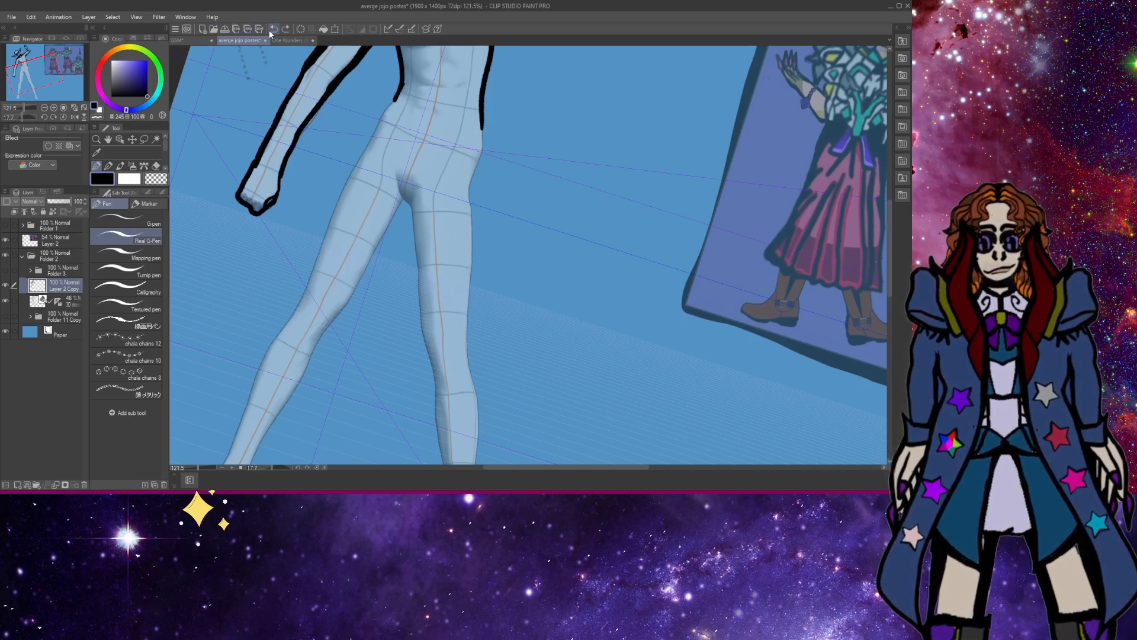
left_click(269, 30)
left_click(269, 29)
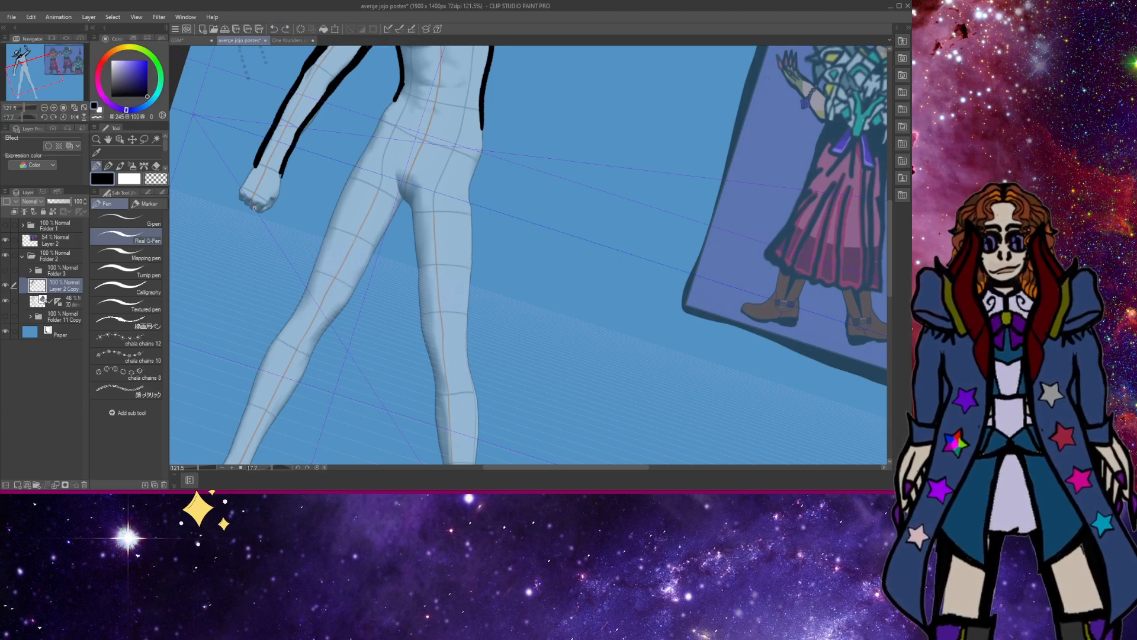
Ink the lowered fist's knuckles, finger lines and outer contour, joining it to the forearm outline.
mouse_move(254, 207)
left_mouse_down()
mouse_move(260, 184)
mouse_move(243, 190)
left_mouse_up()
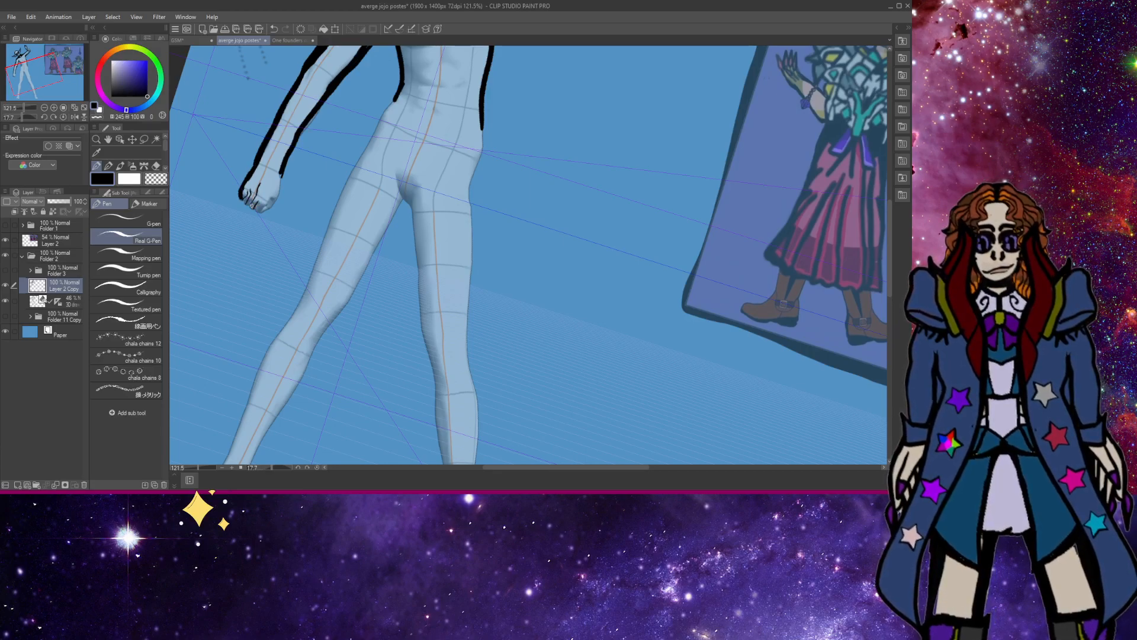
mouse_move(244, 202)
left_mouse_down()
mouse_move(269, 210)
mouse_move(280, 178)
mouse_move(255, 209)
left_mouse_up()
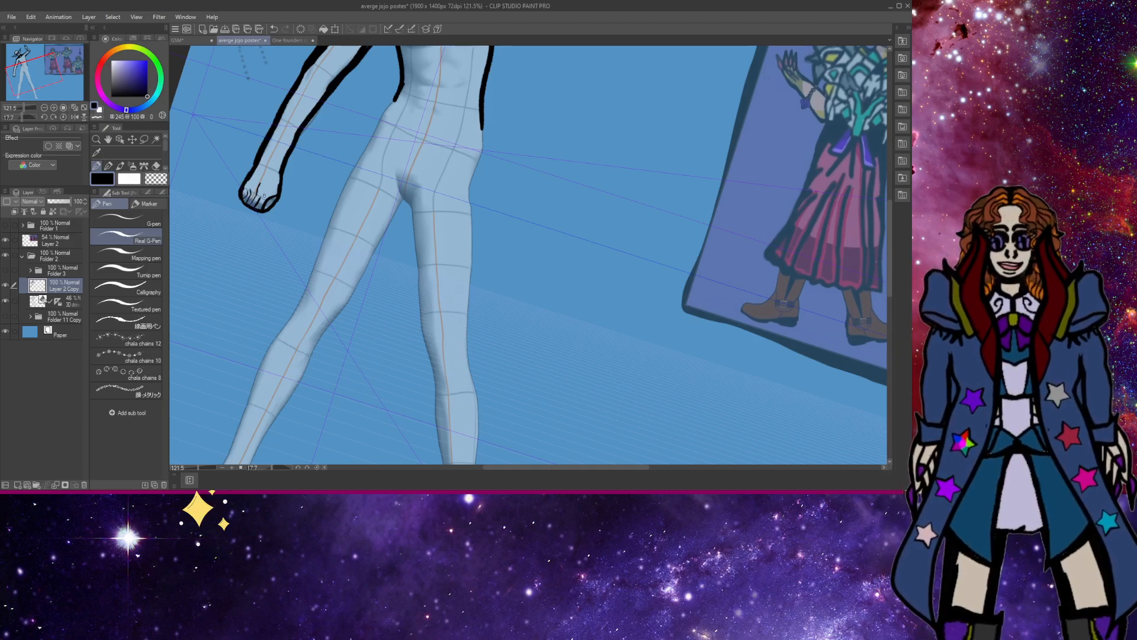
Ink both outer hip and thigh edges, the crotch crease and the start of the inner thighs.
scroll(265, 196, "down", 1)
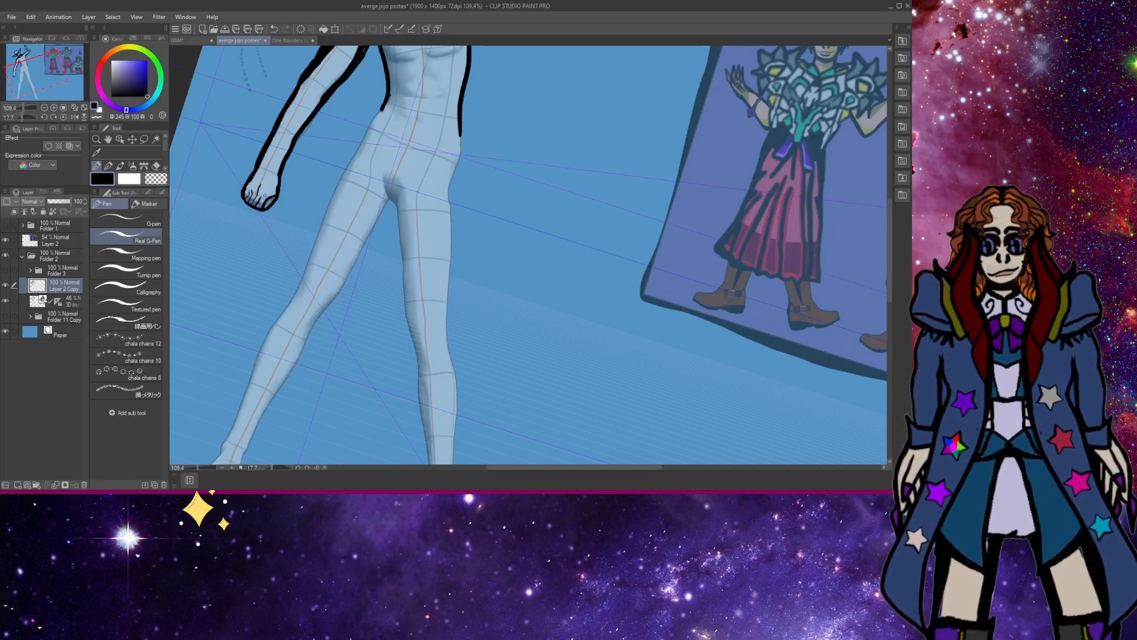
mouse_move(317, 241)
left_mouse_down()
mouse_move(329, 195)
mouse_move(382, 110)
left_mouse_up()
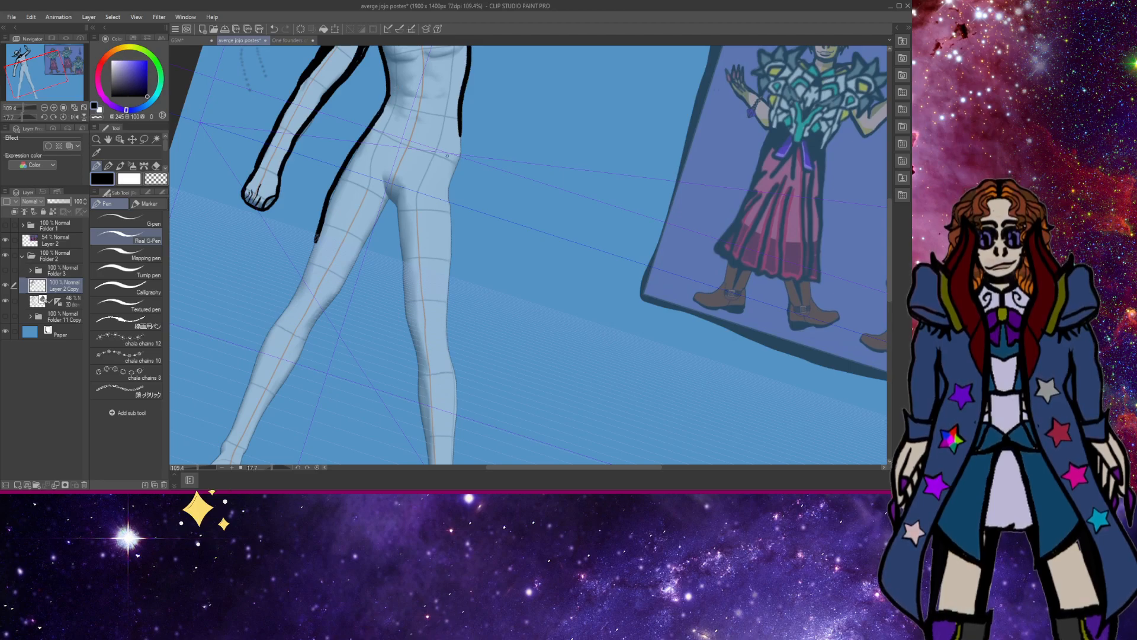
mouse_move(461, 134)
left_mouse_down()
mouse_move(448, 191)
mouse_move(447, 304)
left_mouse_up()
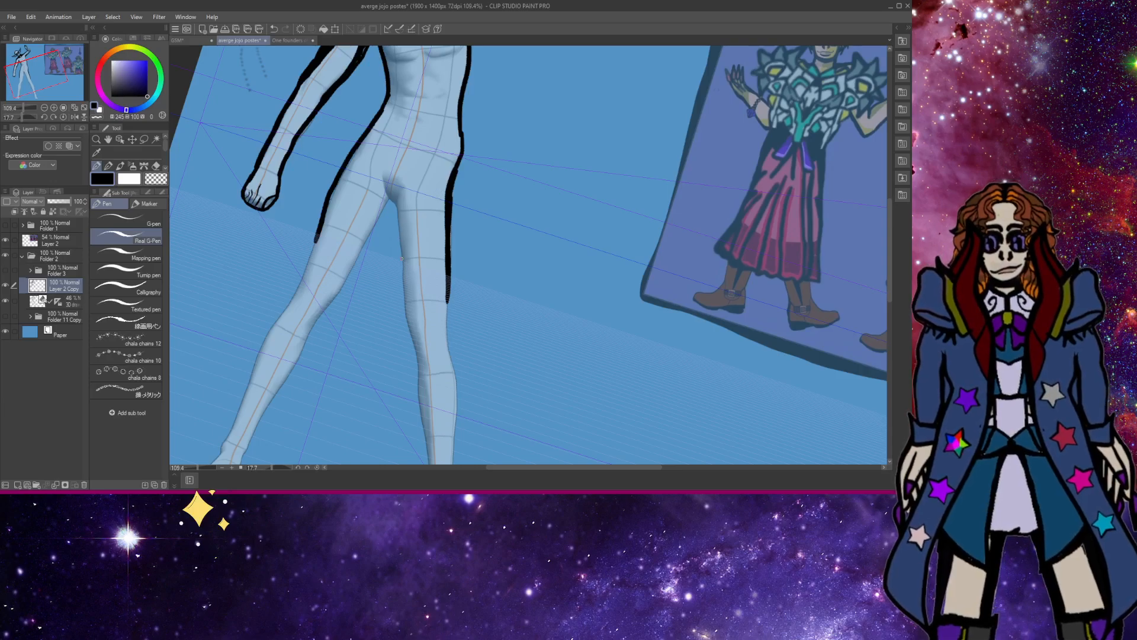
mouse_move(404, 272)
left_mouse_down()
mouse_move(401, 197)
mouse_move(375, 227)
left_mouse_up()
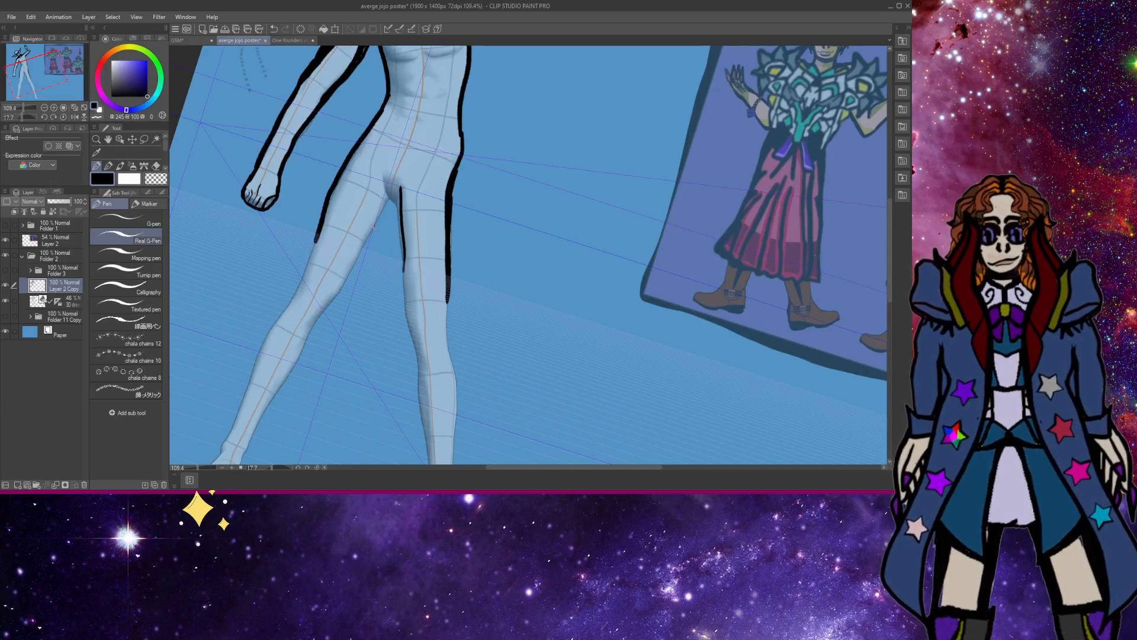
left_click_drag(385, 178, 398, 205)
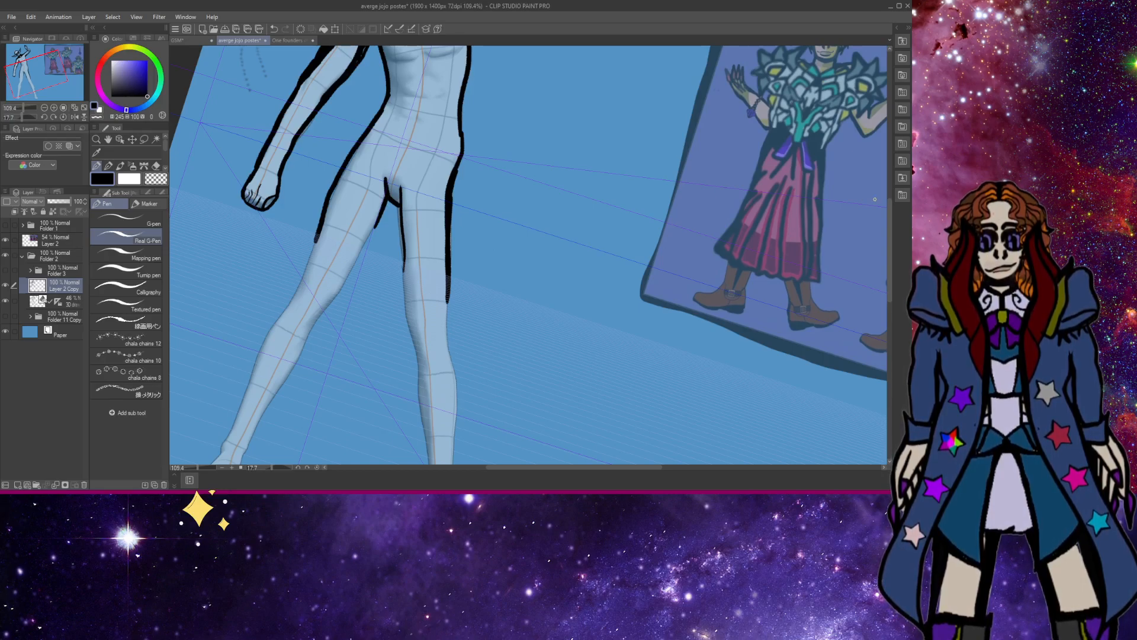
Extend the inner and outer outlines of the leg on the raised-arm side past the knee to mid-calf, thickening the inner edge.
left_click_drag(890, 213, 890, 229)
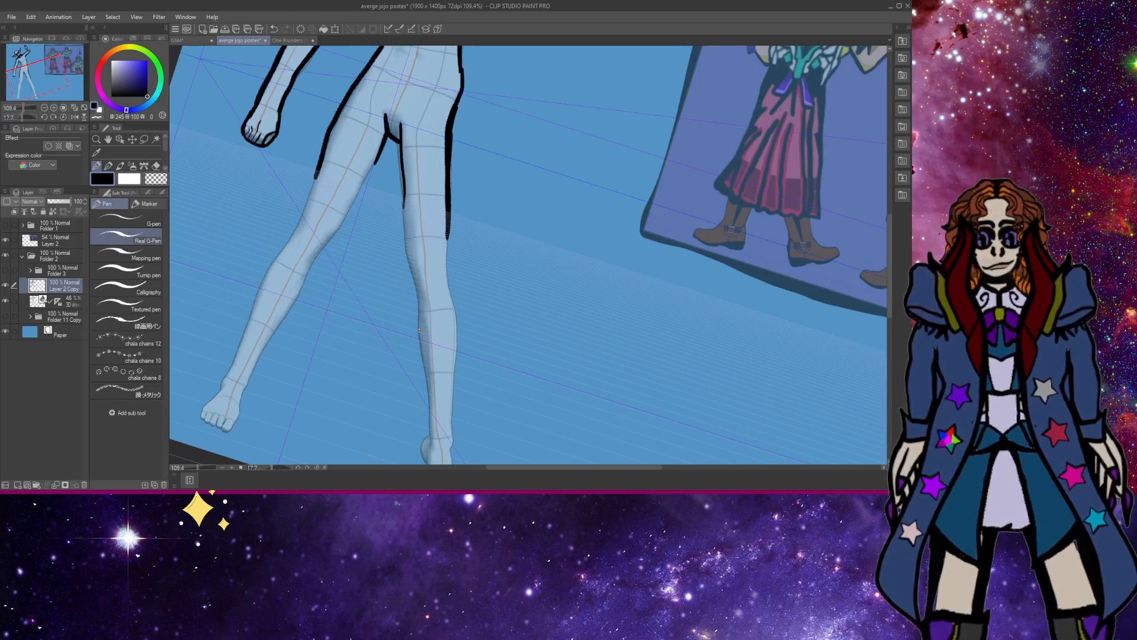
mouse_move(419, 306)
left_mouse_down()
mouse_move(416, 331)
mouse_move(400, 203)
left_mouse_up()
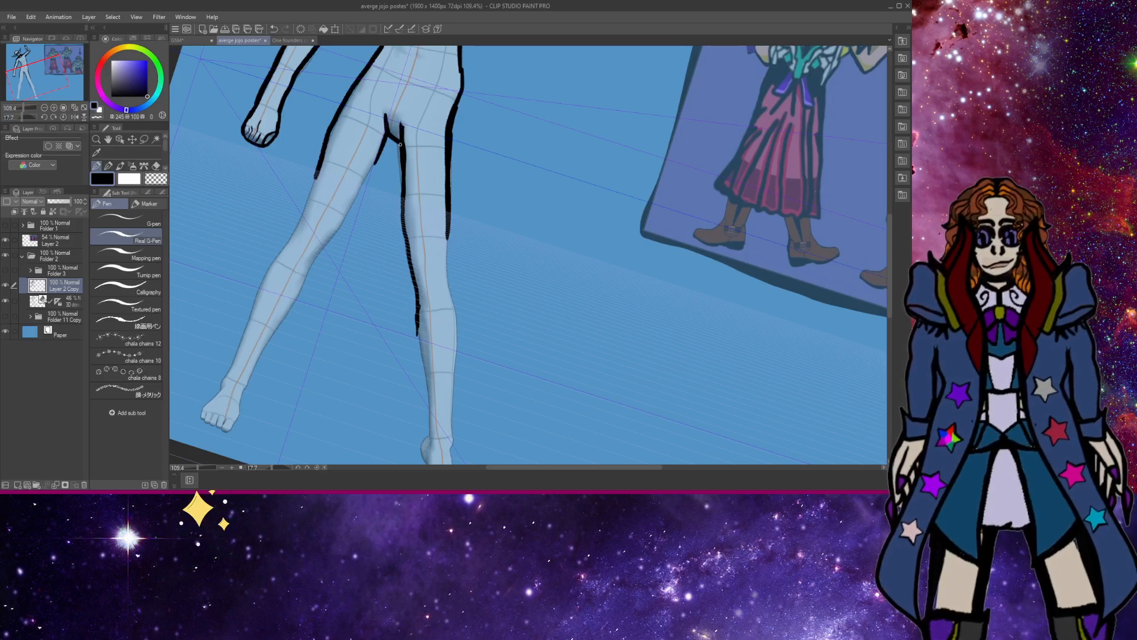
left_click_drag(398, 147, 408, 258)
mouse_move(413, 312)
left_mouse_down()
mouse_move(415, 350)
mouse_move(413, 291)
mouse_move(420, 376)
mouse_move(458, 357)
mouse_move(447, 233)
left_mouse_up()
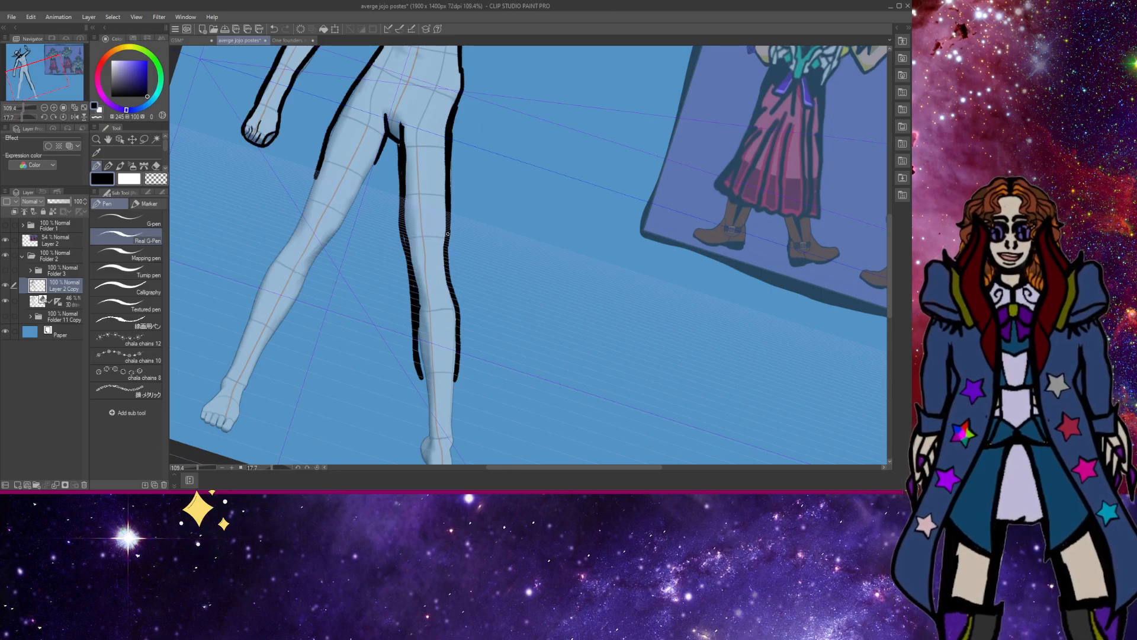
Ink both edges of the leg on the lowered-arm side from thigh to ankle and outline its foot.
left_click_drag(248, 325, 315, 175)
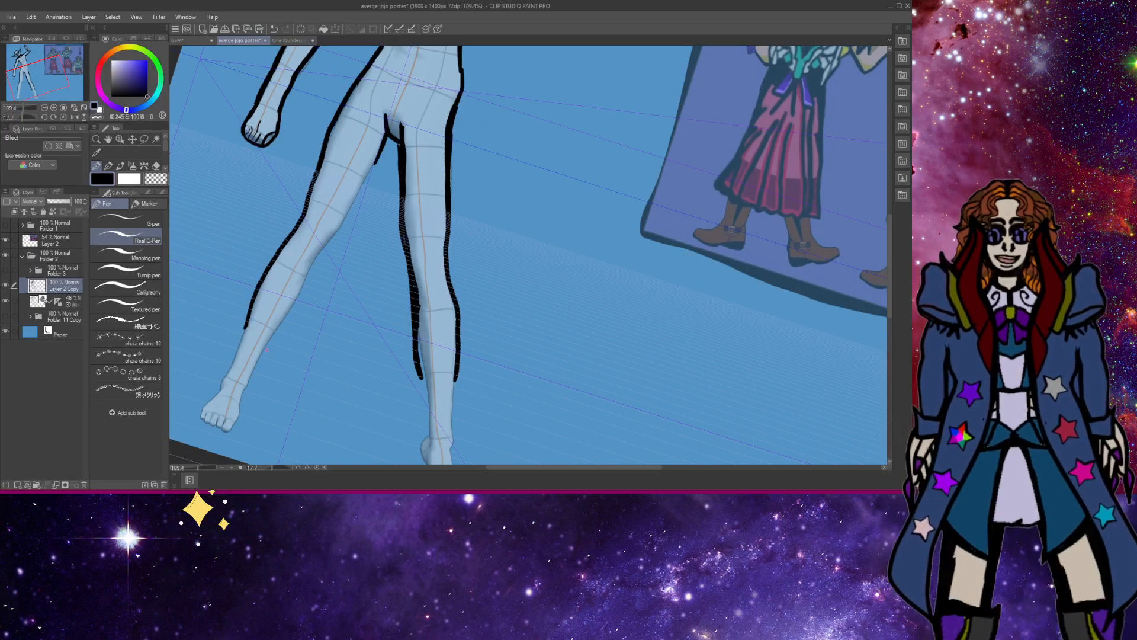
left_click_drag(262, 352, 379, 153)
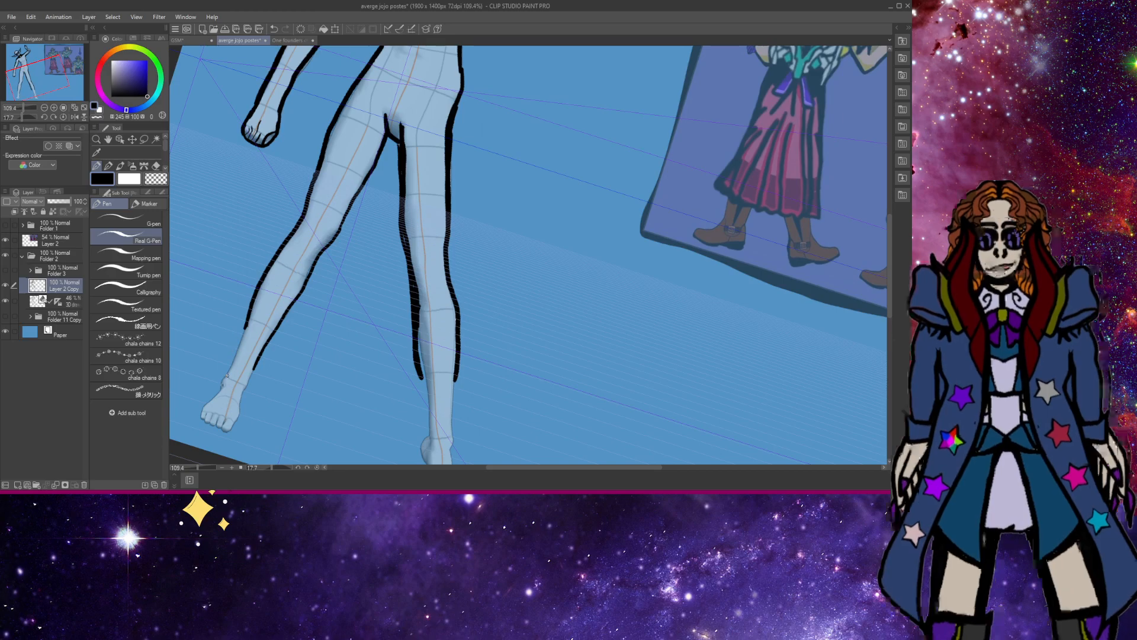
left_click_drag(226, 377, 244, 326)
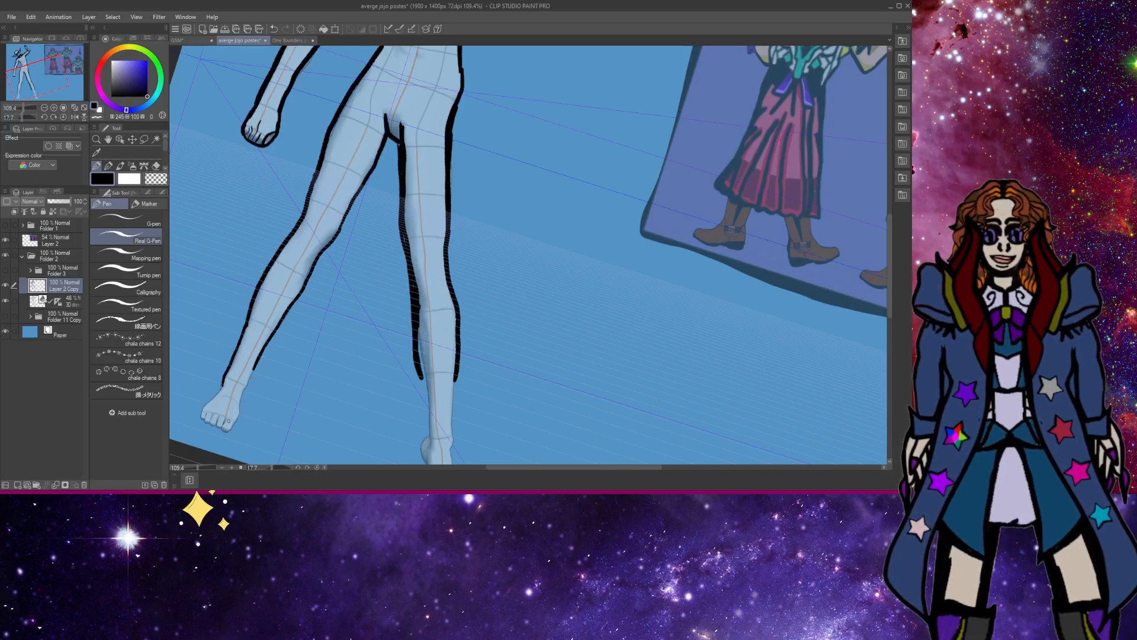
mouse_move(224, 380)
left_mouse_down()
mouse_move(202, 413)
mouse_move(213, 426)
mouse_move(233, 425)
mouse_move(248, 380)
left_mouse_up()
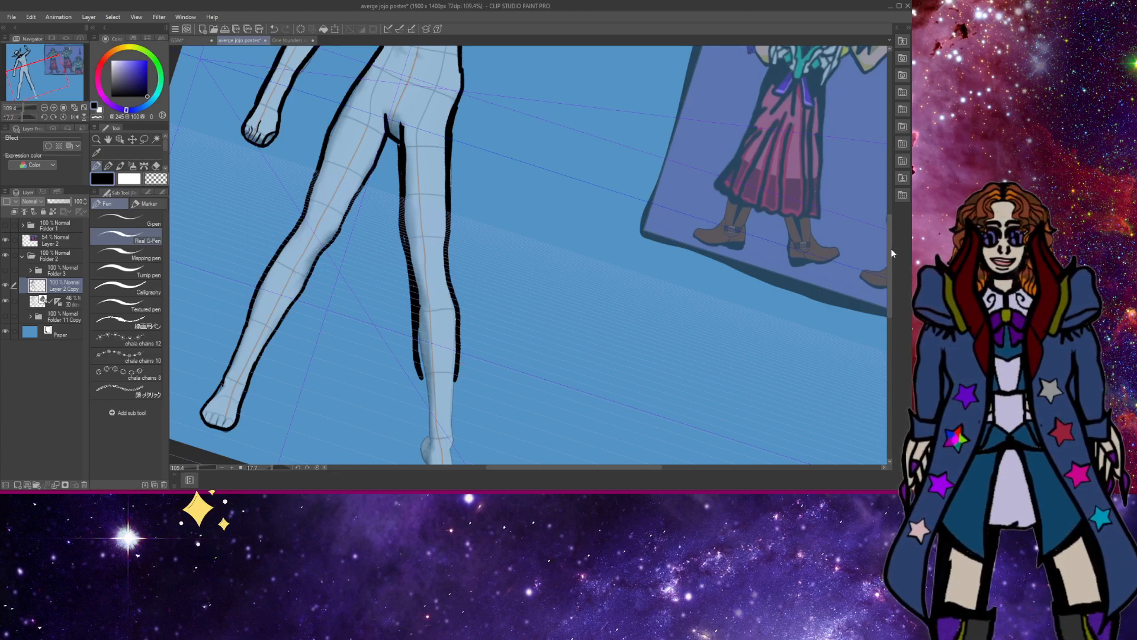
Ink the remaining lower calf, ankle and foot outline of the leg on the raised-arm side.
scroll(890, 266, "down", 3)
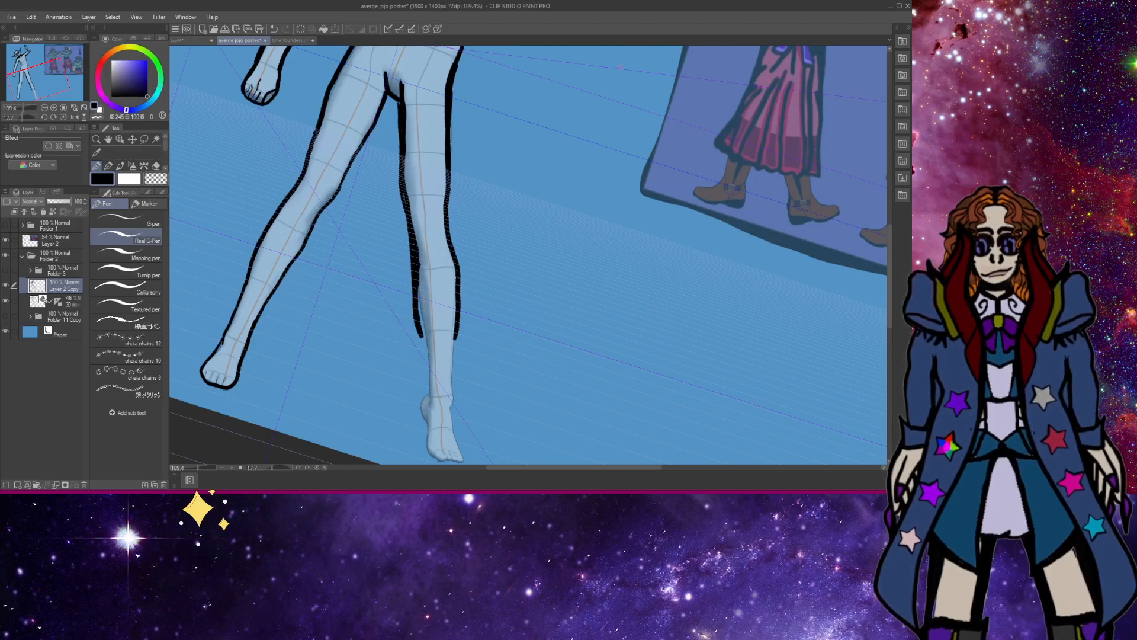
scroll(536, 215, "down", 2)
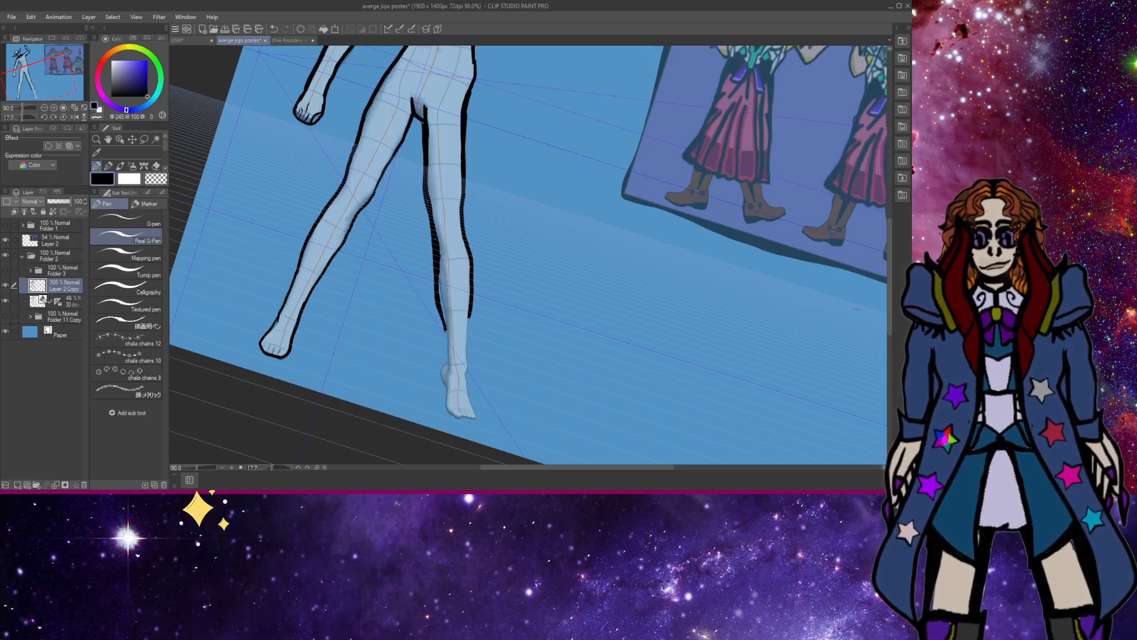
mouse_move(443, 369)
left_mouse_down()
mouse_move(446, 403)
mouse_move(472, 422)
mouse_move(468, 318)
left_mouse_up()
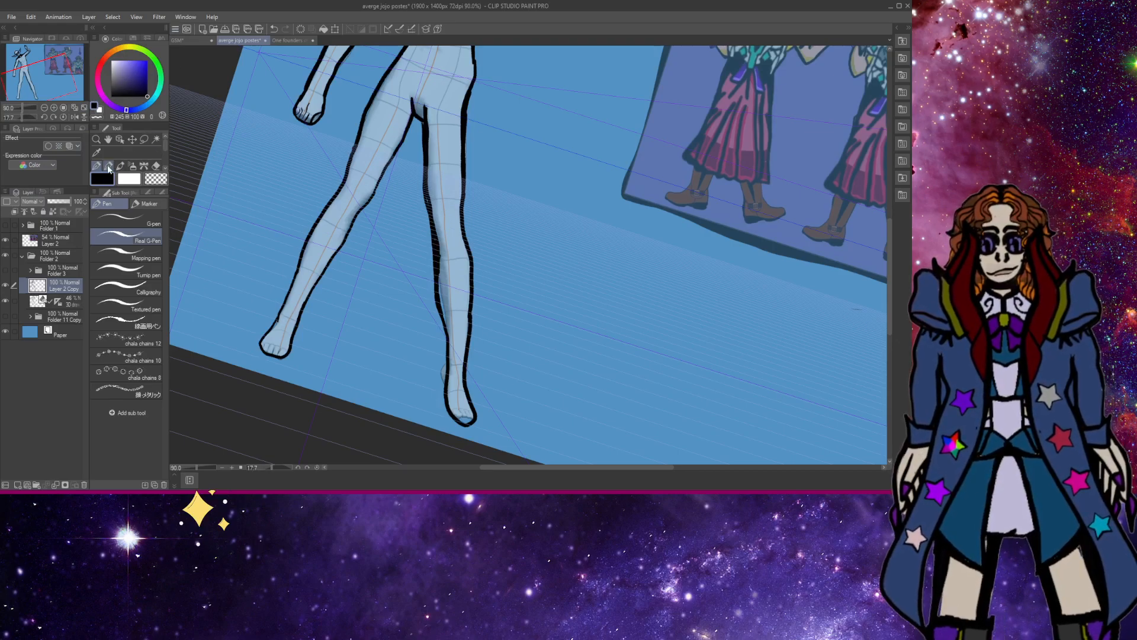
Rotate the canvas view back to nearly level with the whole poster in view and save the file.
left_click(131, 139)
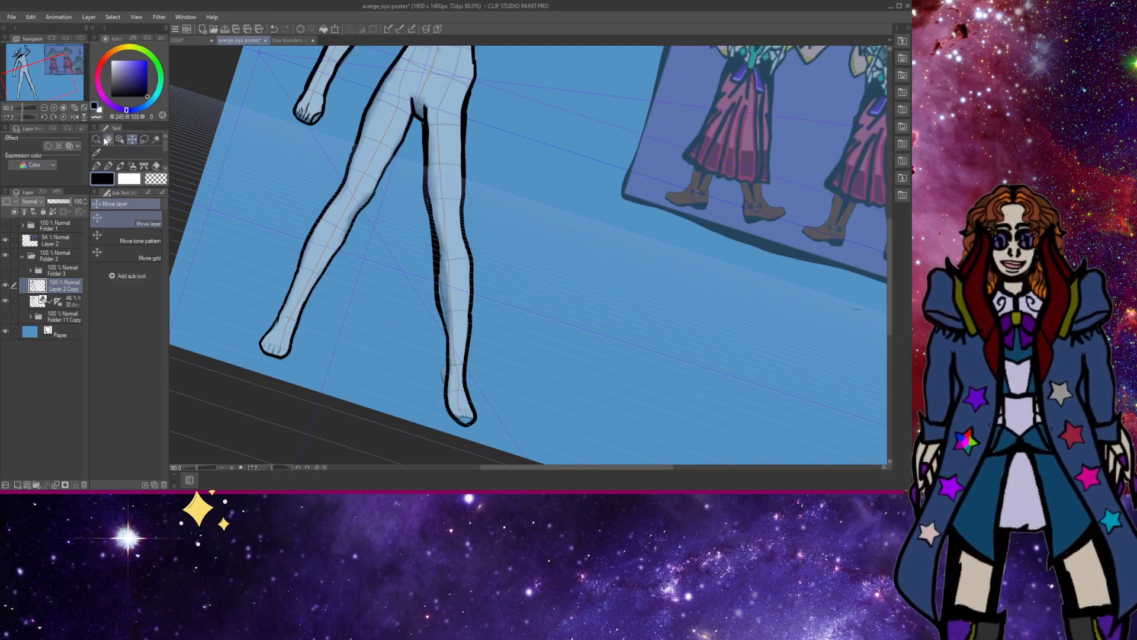
left_click(107, 140)
scroll(228, 137, "down", 2)
left_click_drag(227, 137, 260, 234)
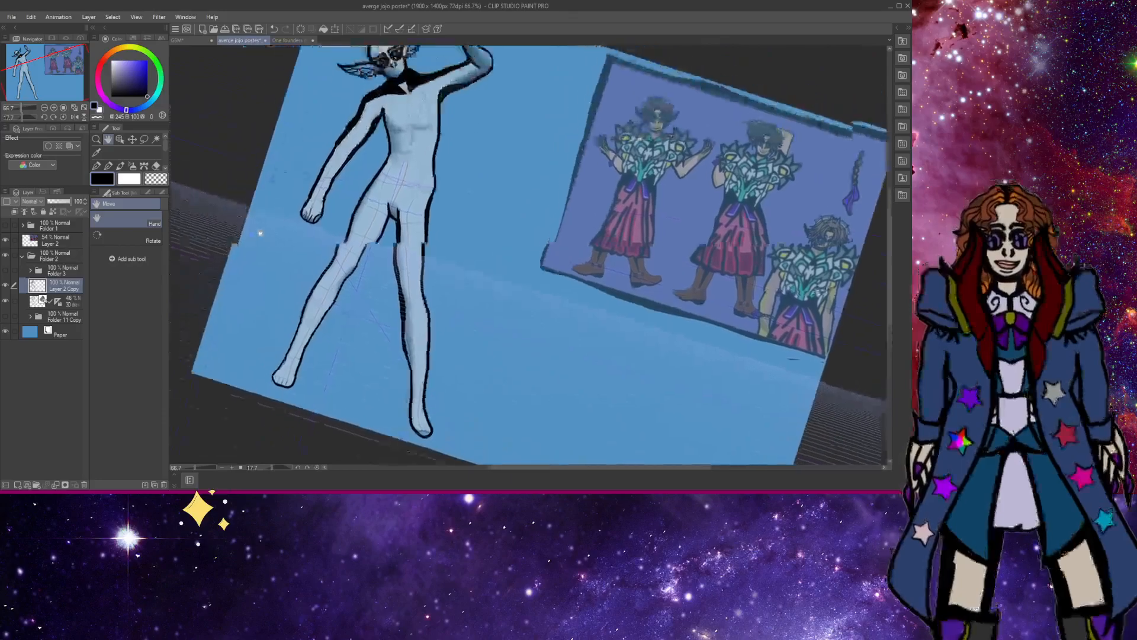
scroll(261, 181, "down", 1)
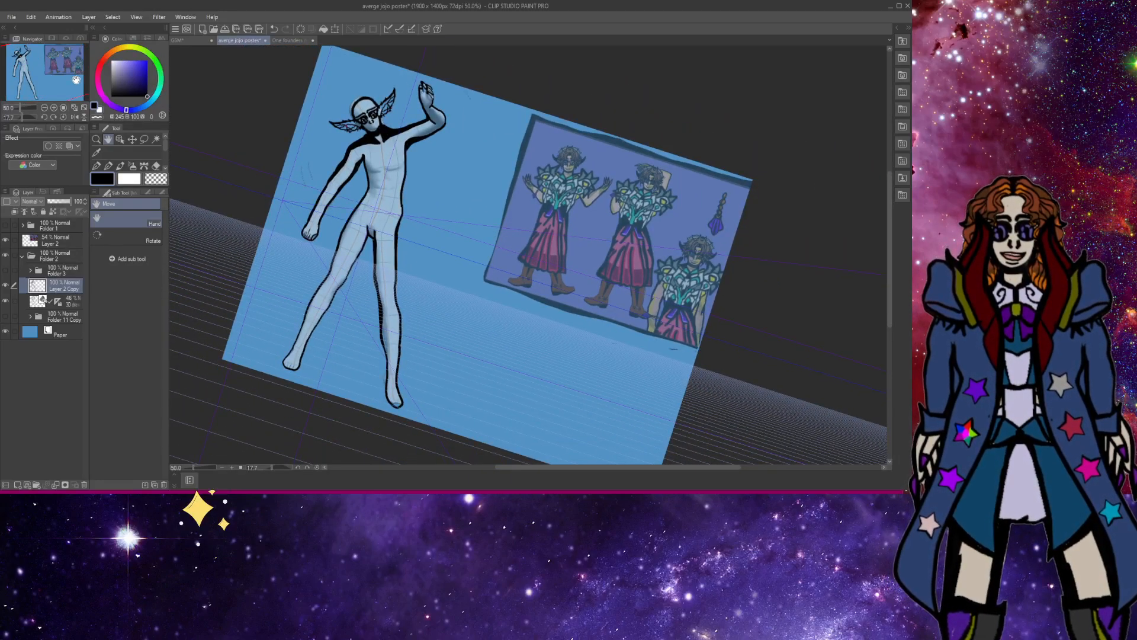
left_click(126, 239)
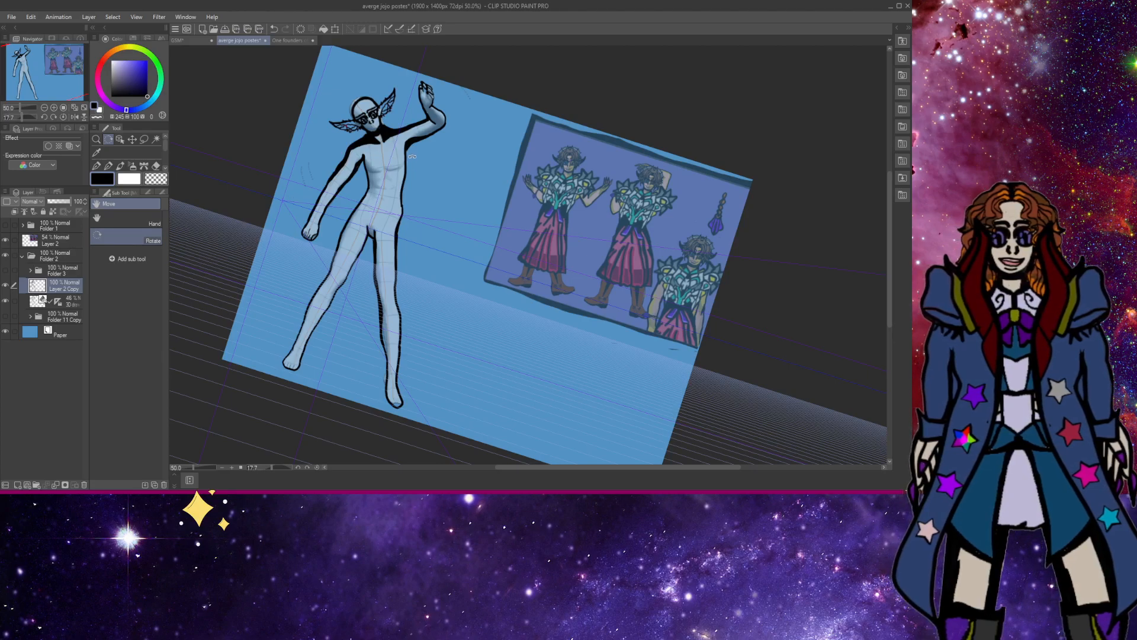
left_click_drag(443, 137, 353, 120)
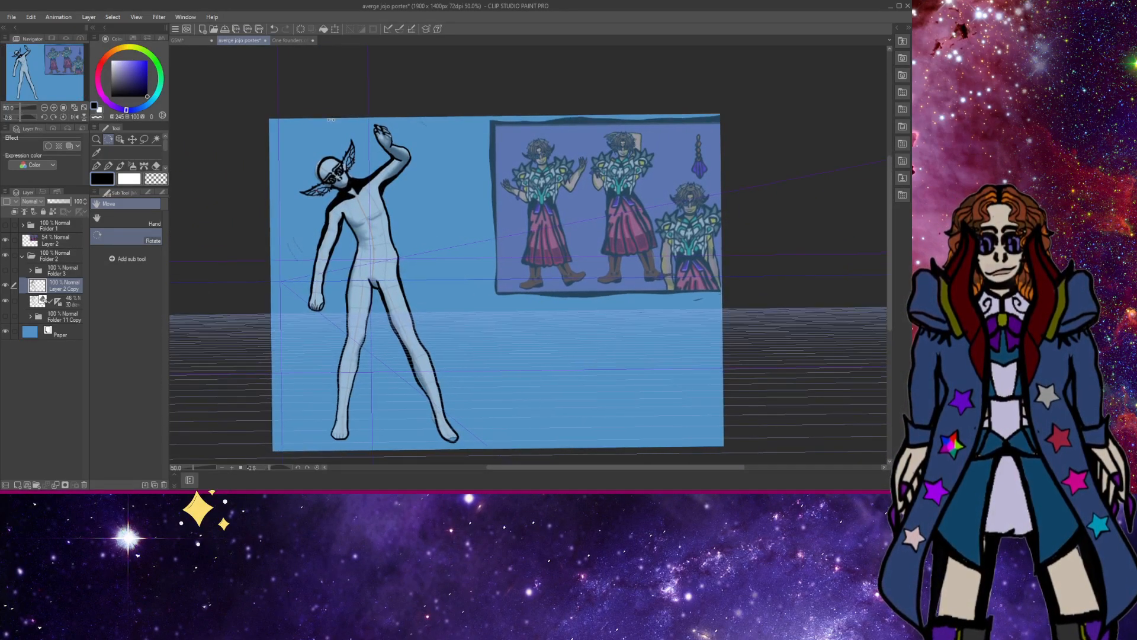
left_click(97, 139)
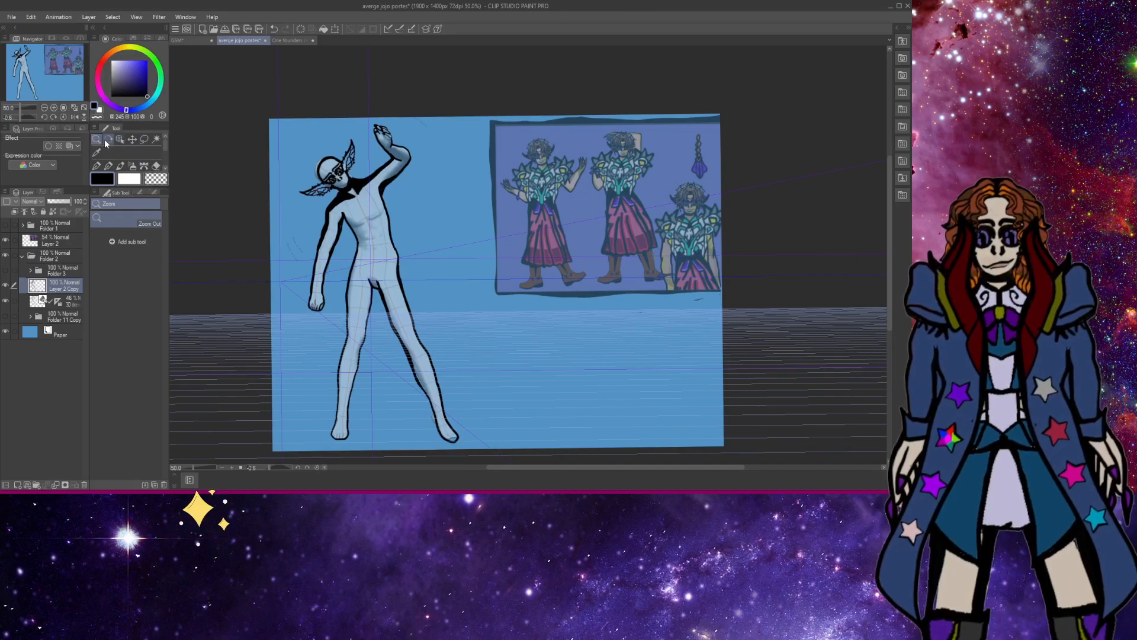
left_click(107, 140)
left_click(133, 224)
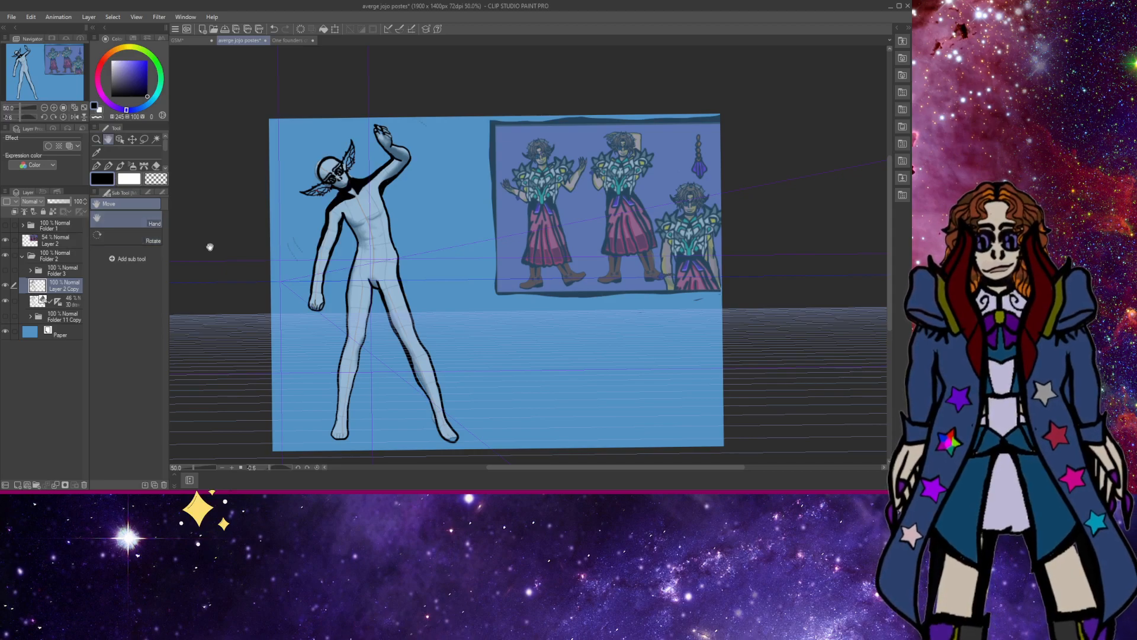
left_click_drag(286, 259, 262, 237)
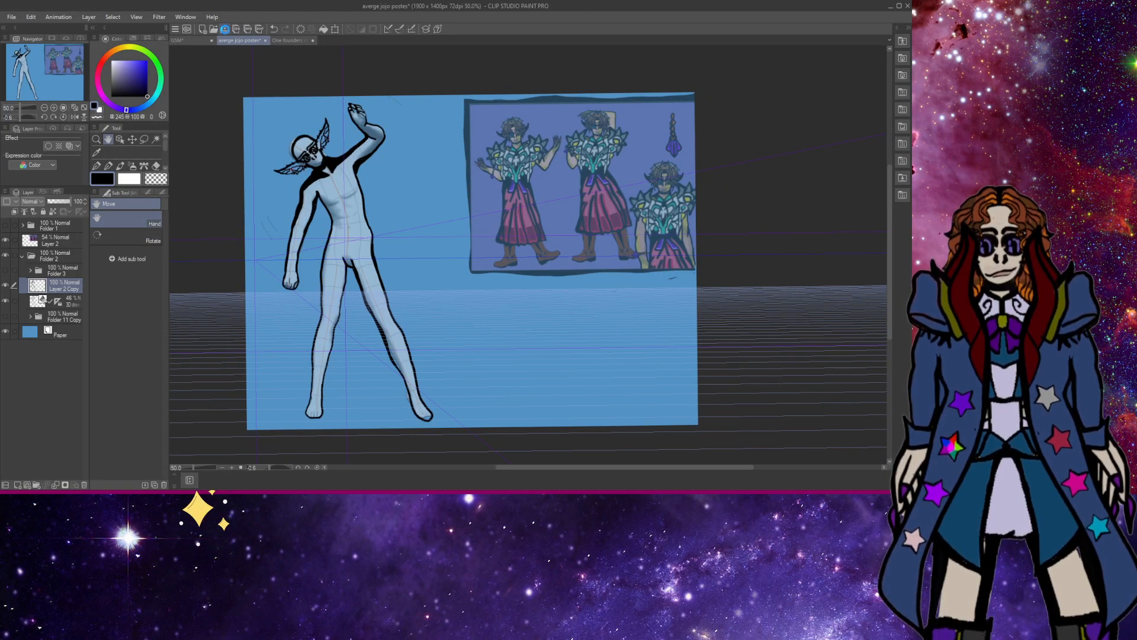
left_click(225, 29)
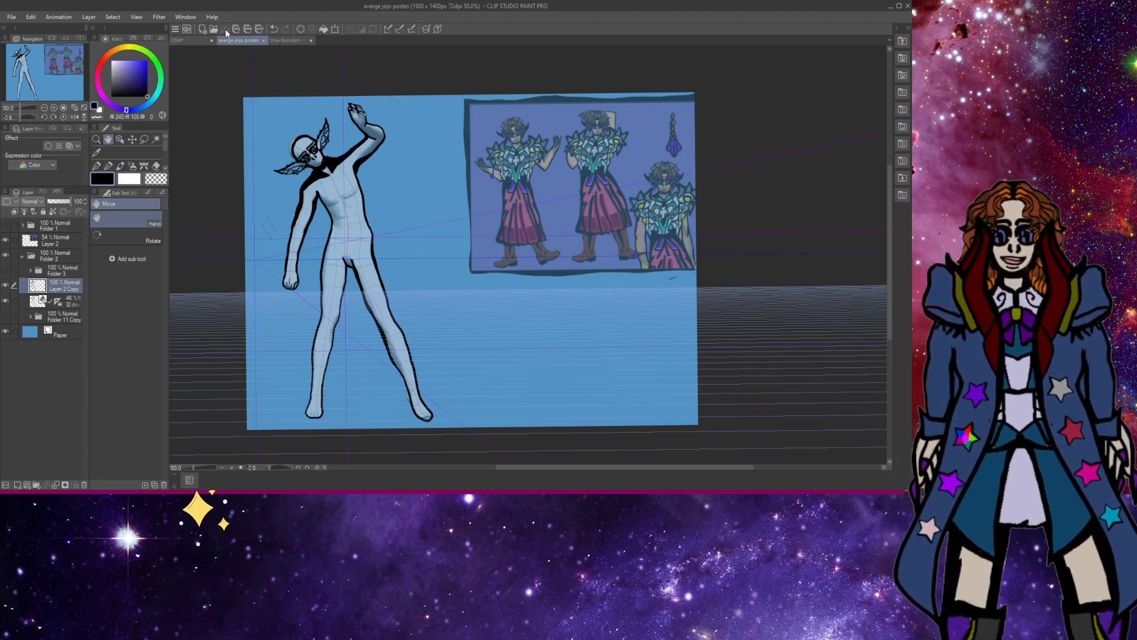